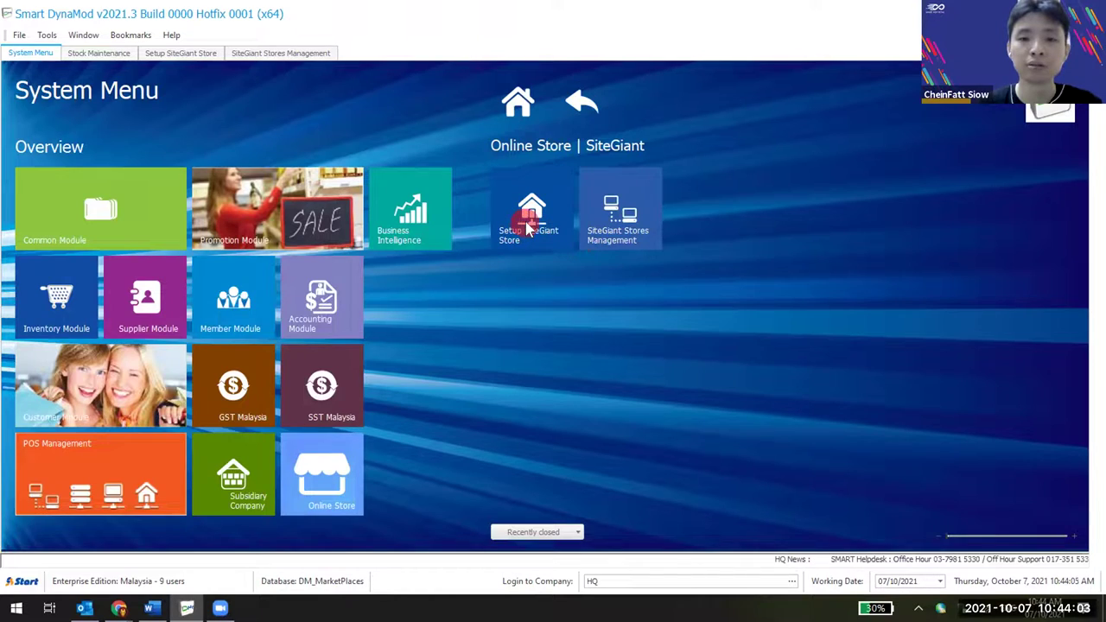
Look over the SiteGiant store setup record and the product and order lists in SiteGiant Stores Management.
left_click(529, 227)
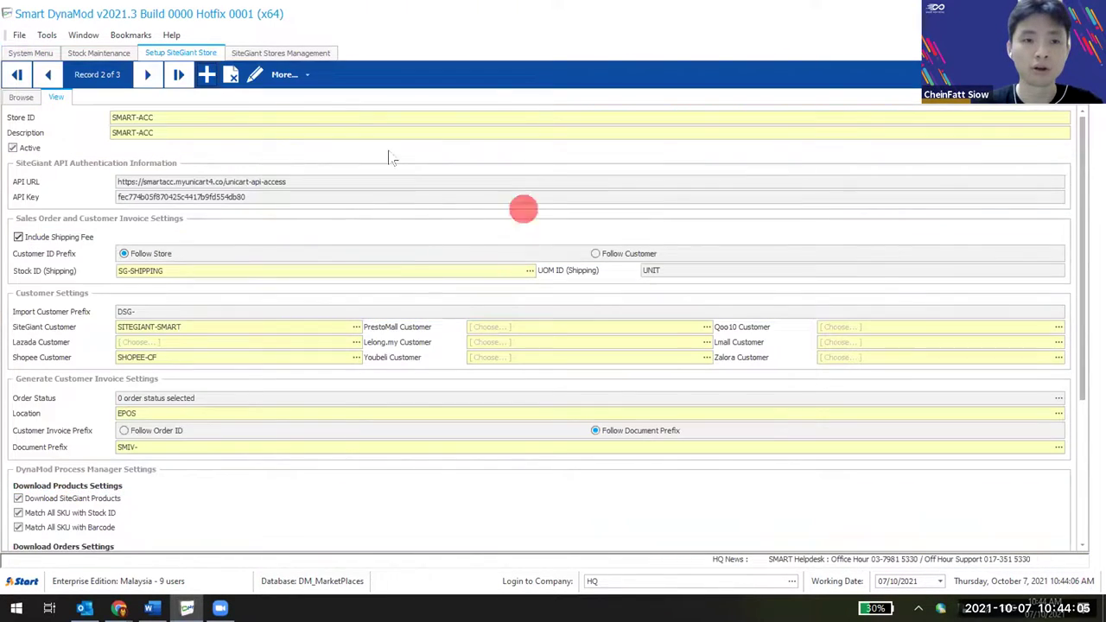
left_click(32, 54)
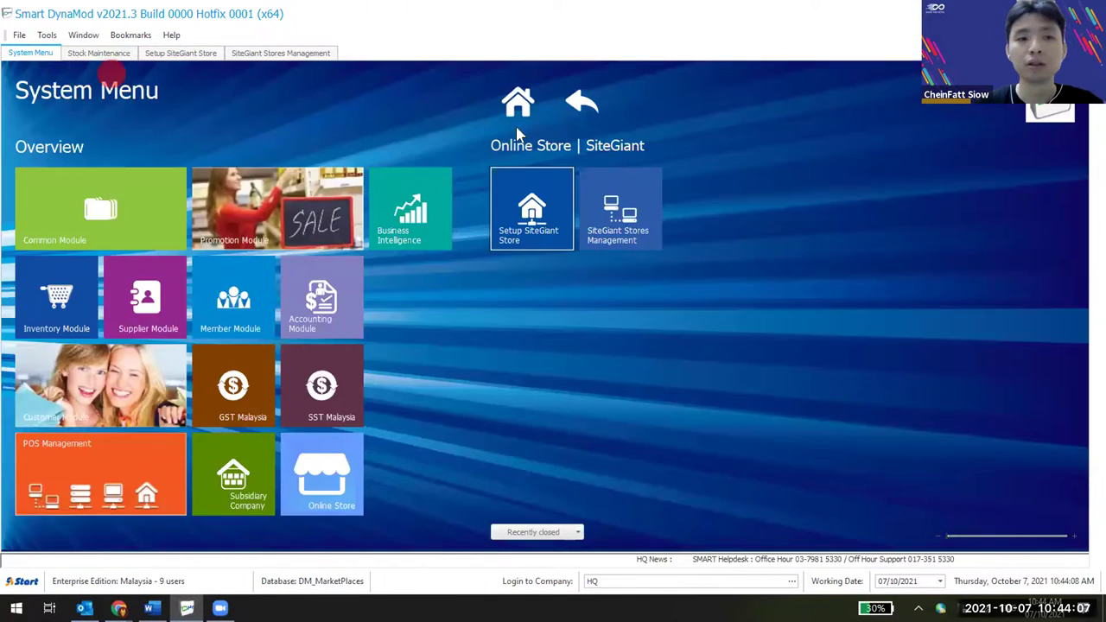
left_click(620, 204)
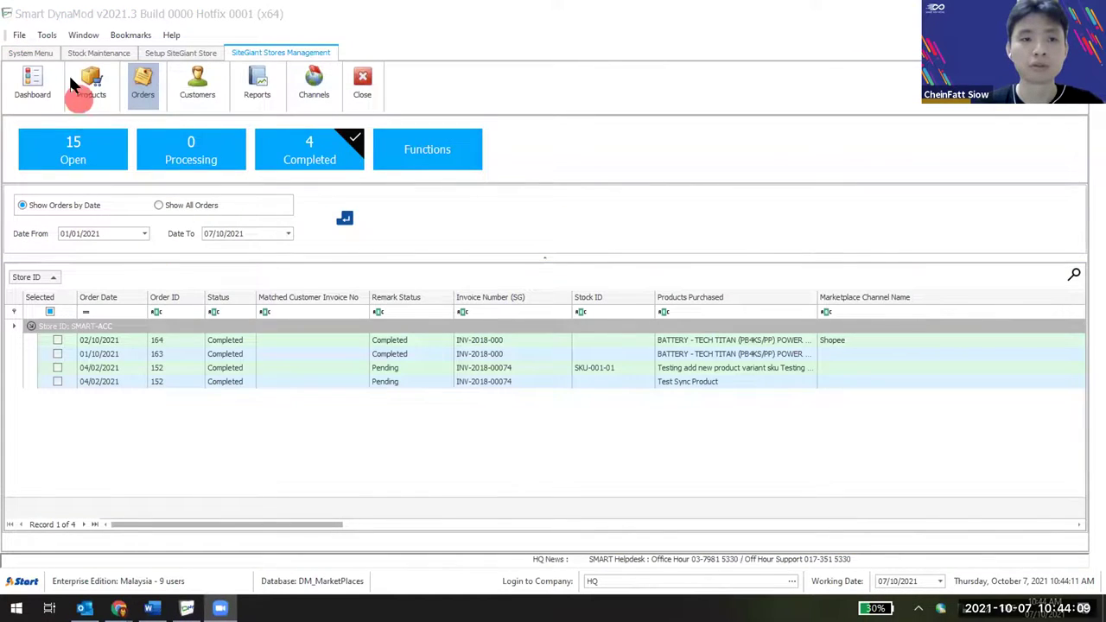
left_click(89, 88)
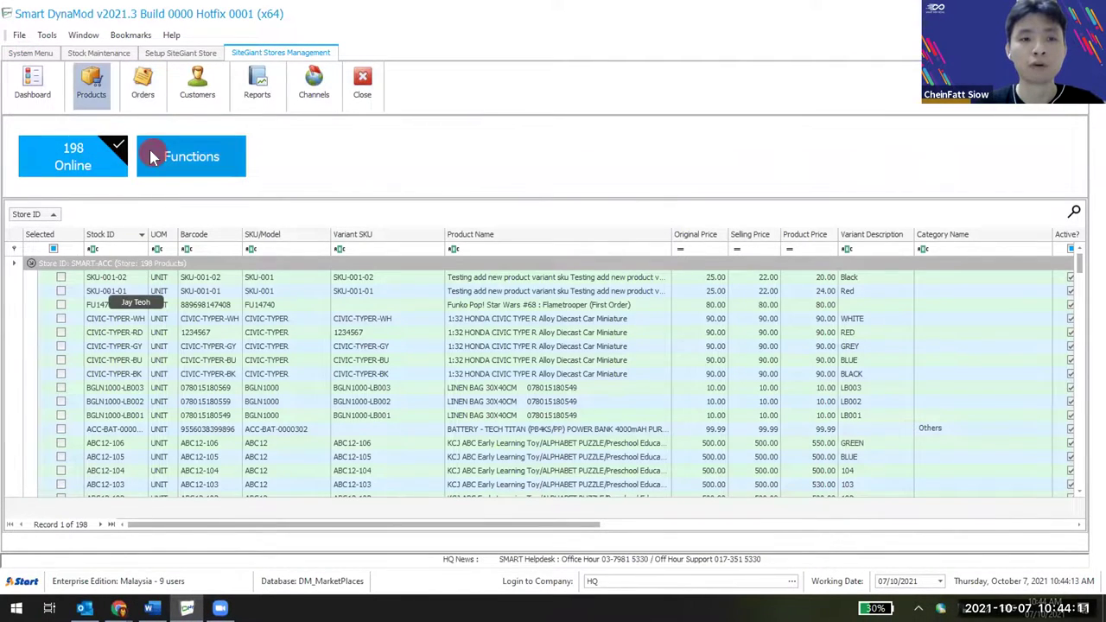
left_click(143, 88)
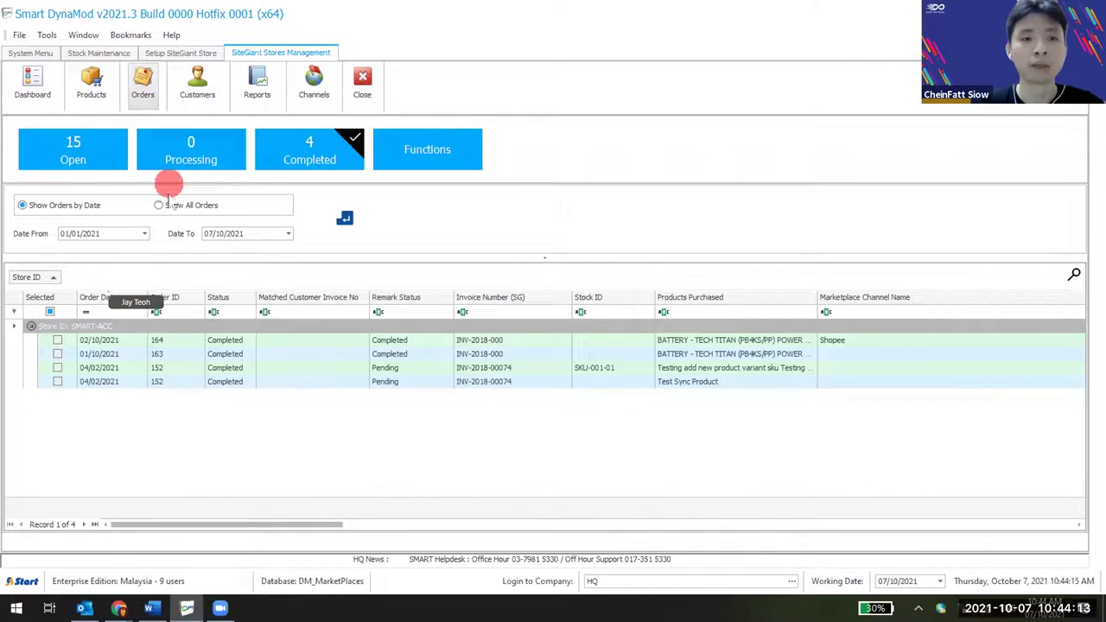
Return to Setup SiteGiant Store and display the list of configured stores.
left_click(30, 52)
left_click(554, 211)
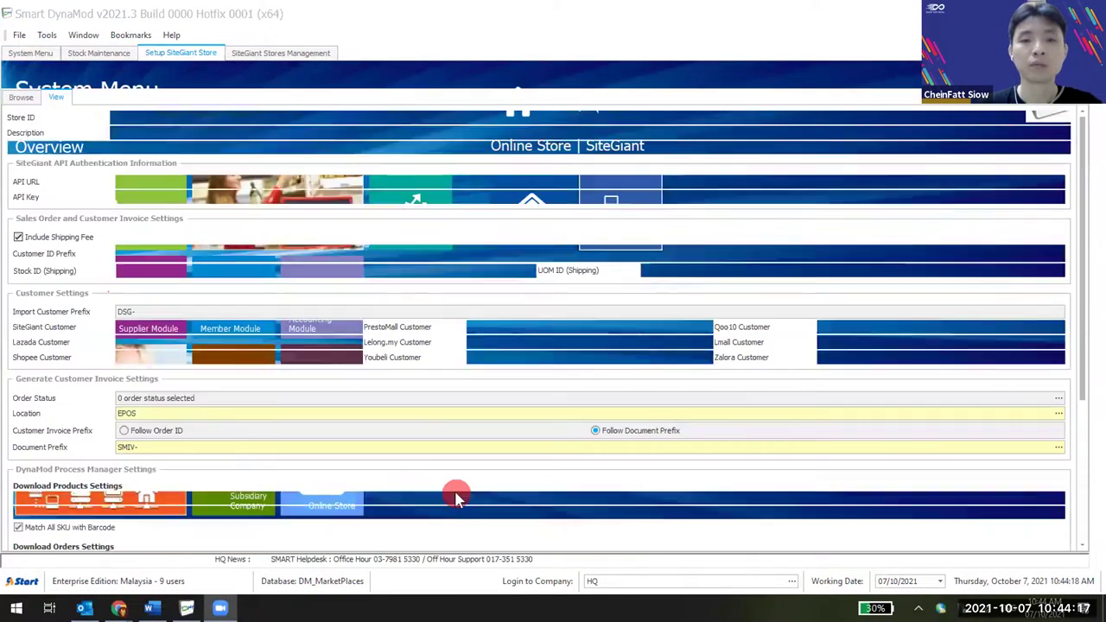
left_click(20, 97)
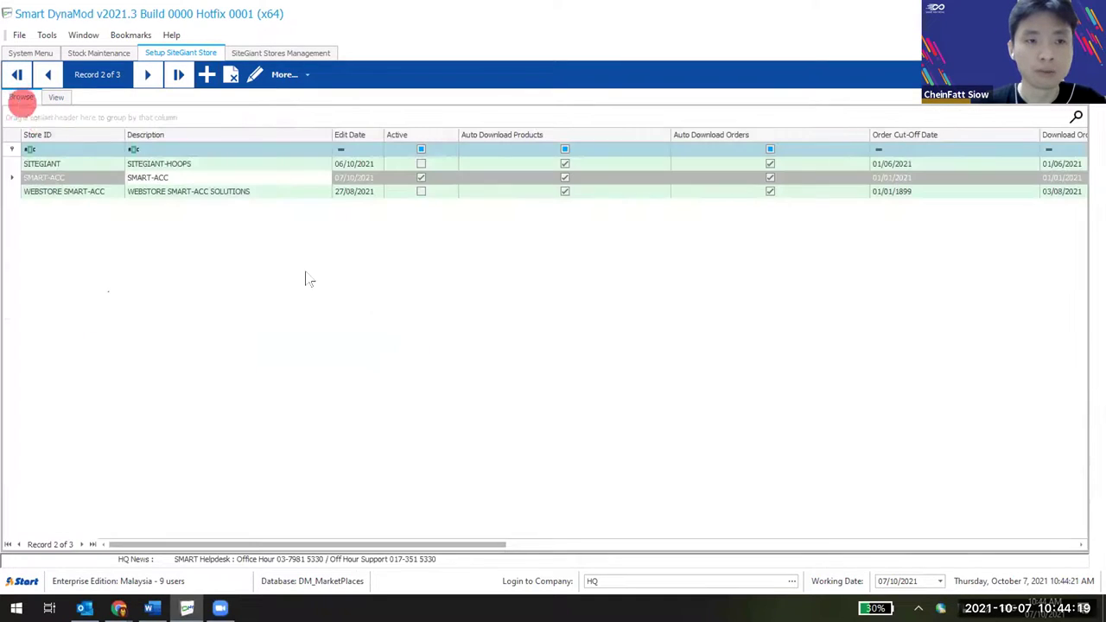
Start a new store record, examine its Store ID, Description, API URL and API Key fields, and discard the record.
left_click(207, 74)
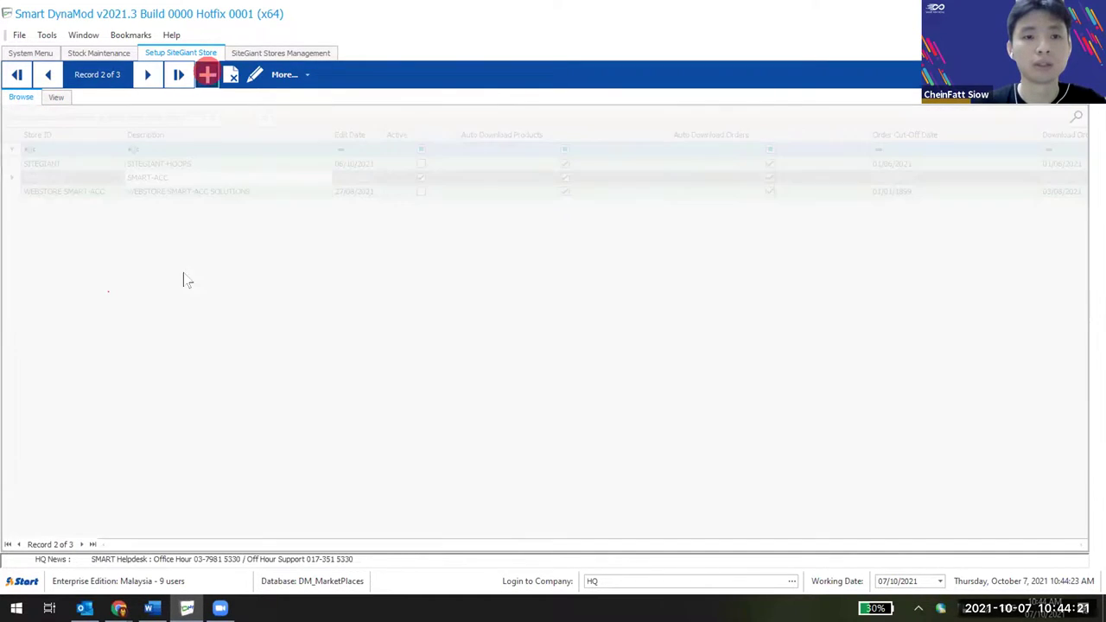
left_click(47, 118)
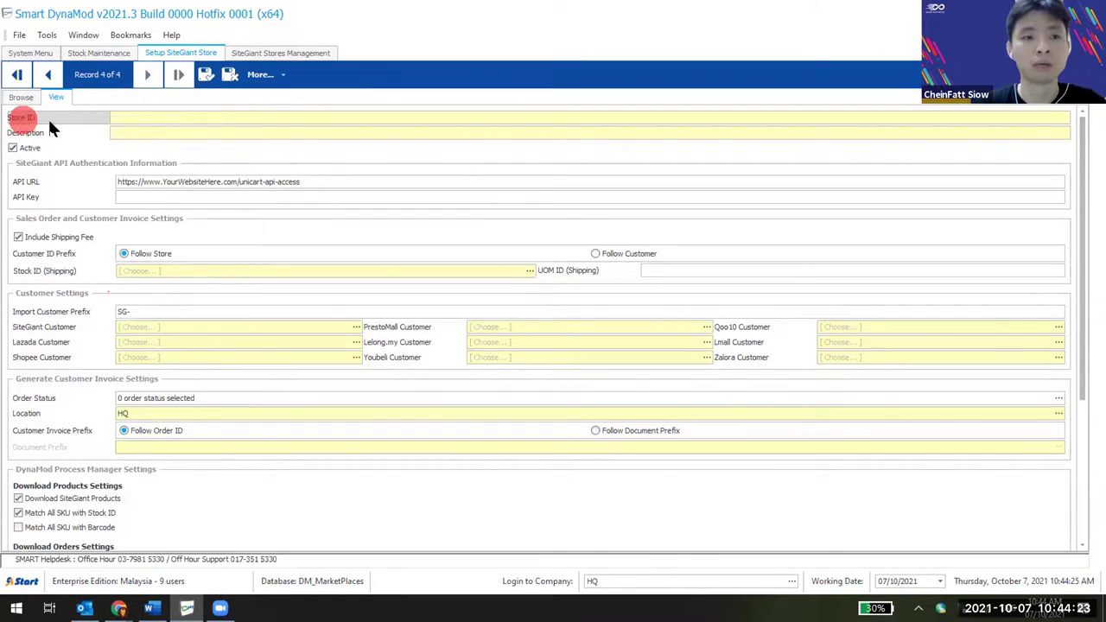
left_click(111, 128)
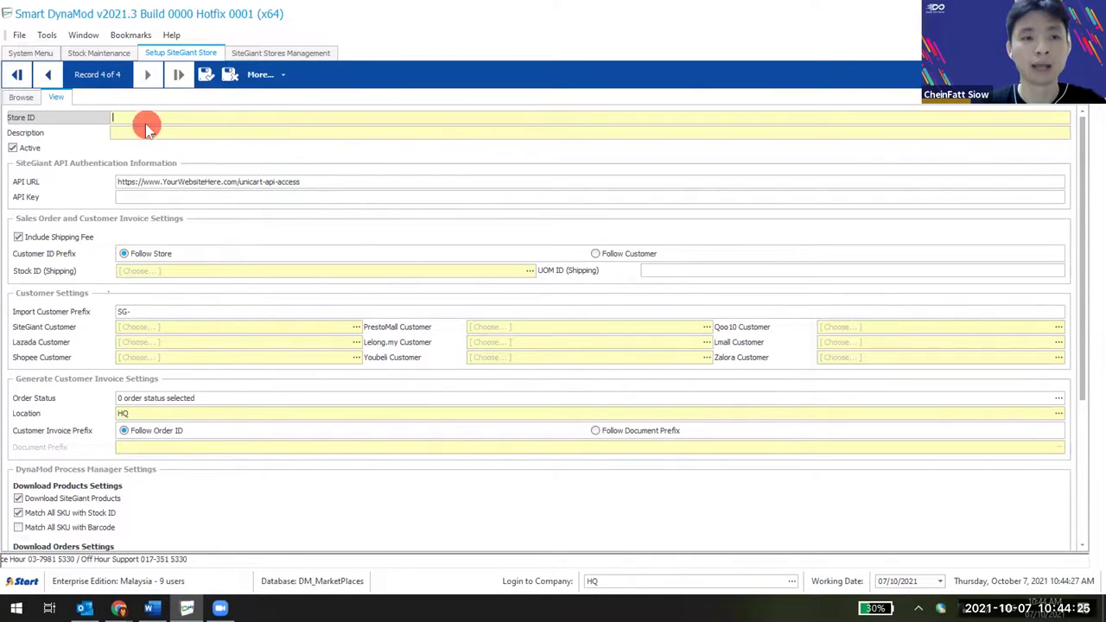
left_click(137, 133)
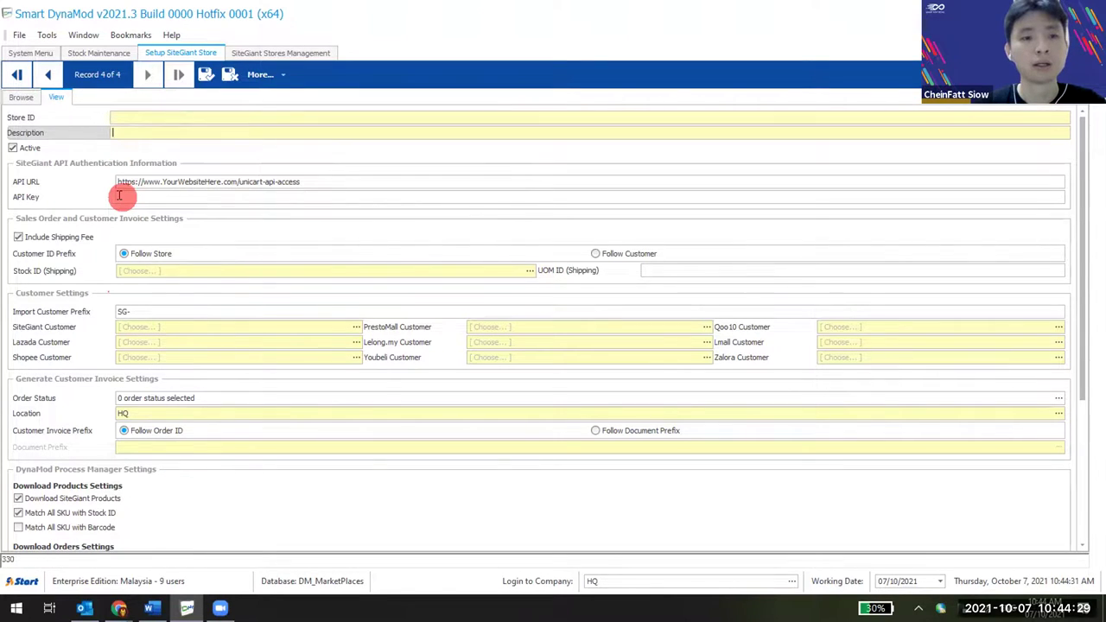
mouse_move(306, 180)
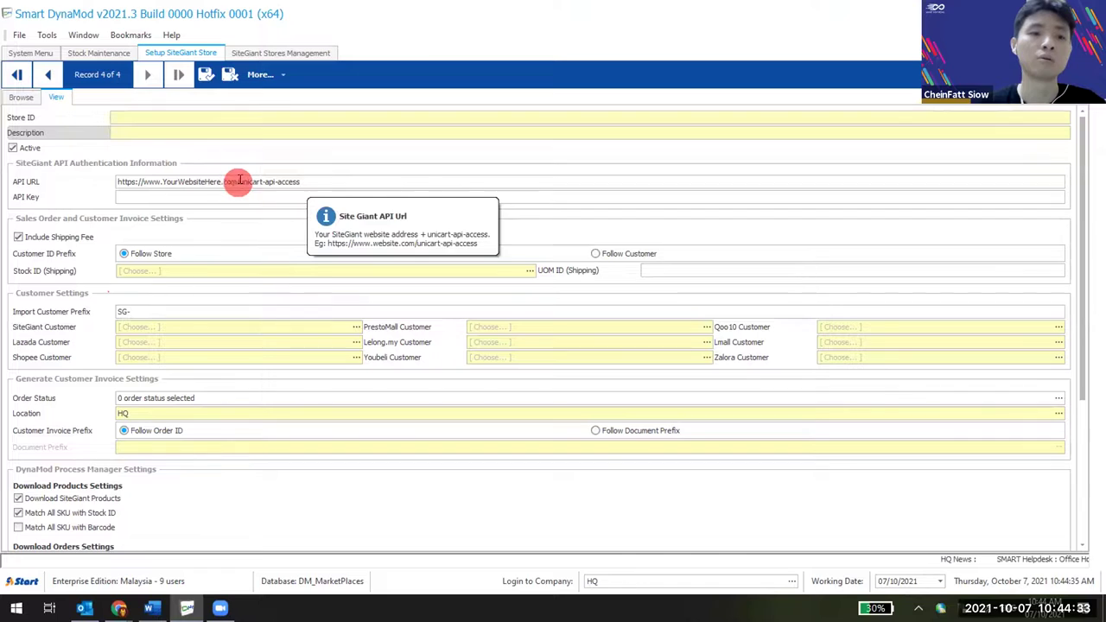
left_click_drag(236, 181, 143, 181)
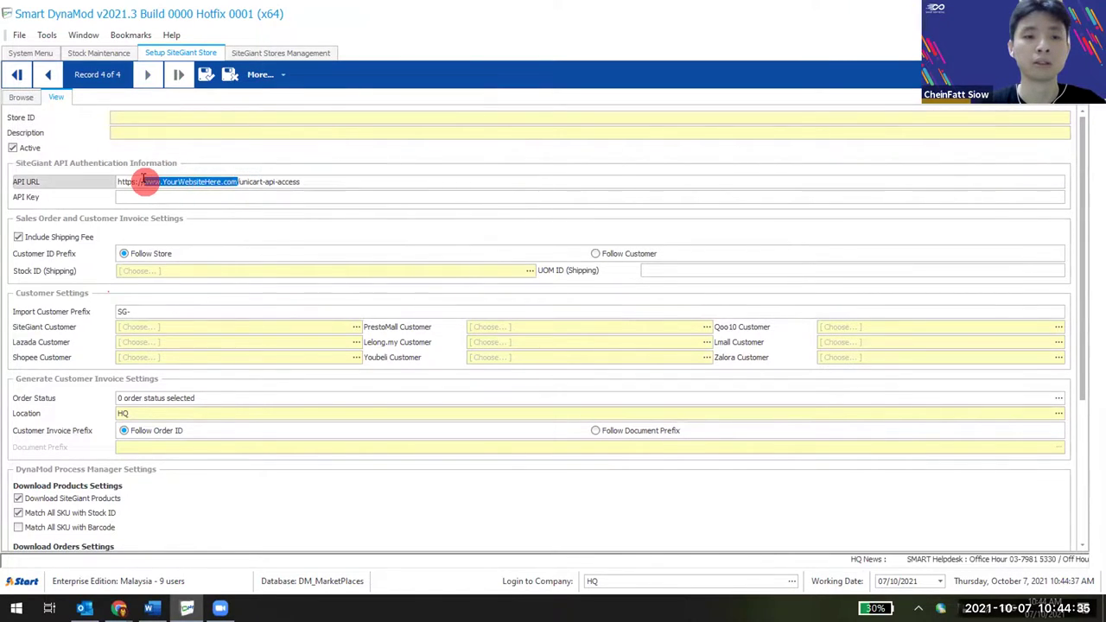
double_click(249, 179)
left_click_drag(253, 180, 343, 178)
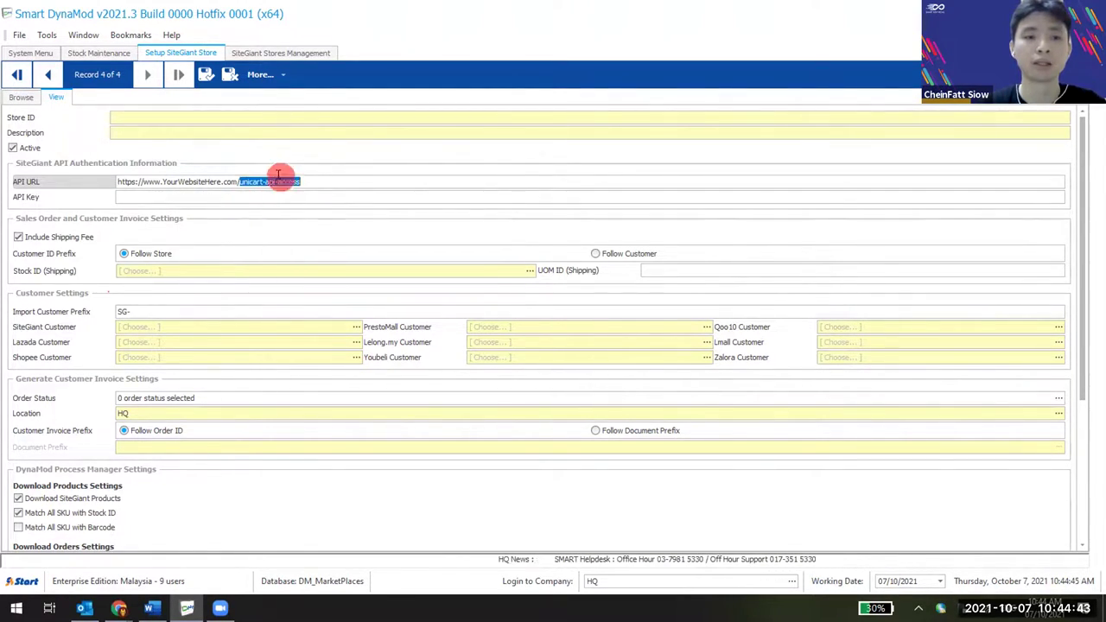
left_click(117, 197)
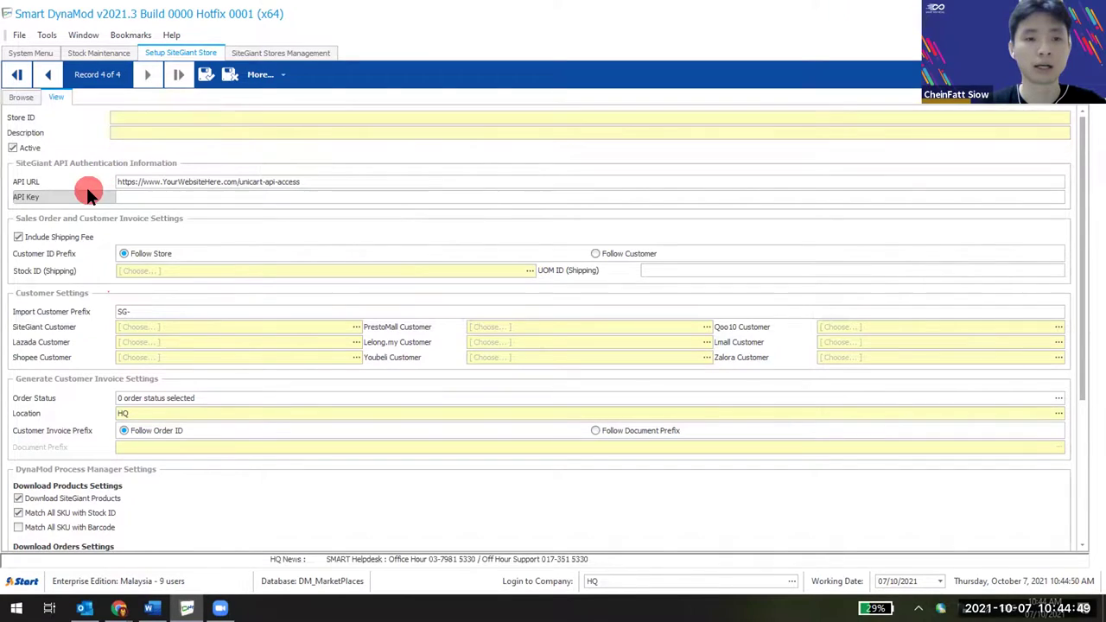
left_click(226, 76)
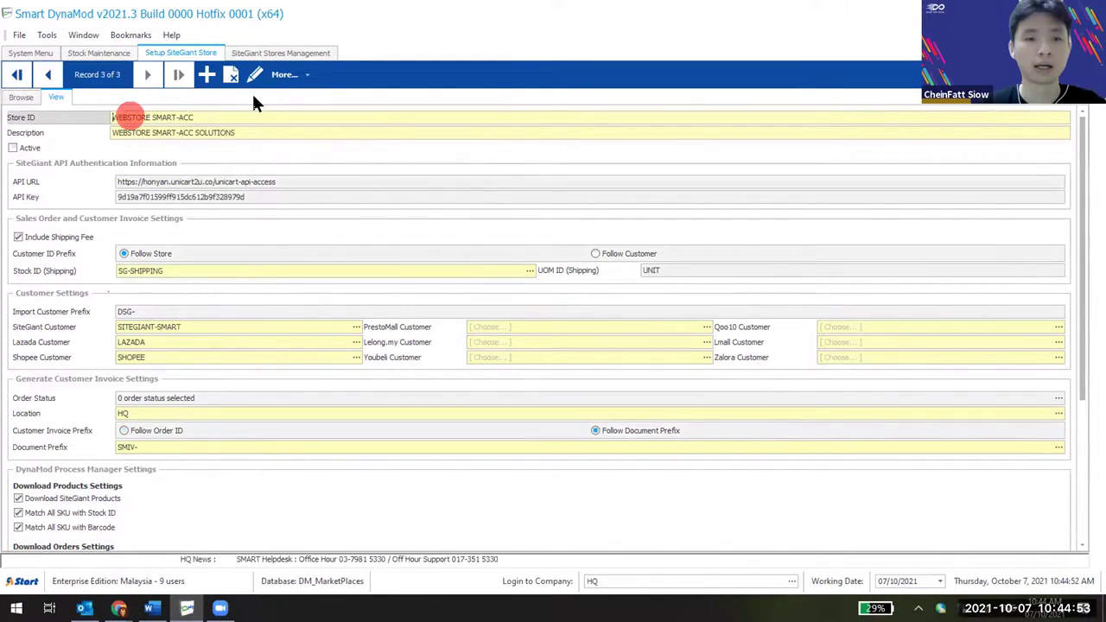
Validate the SiteGiant connection of the SMART-ACC store record.
left_click(49, 74)
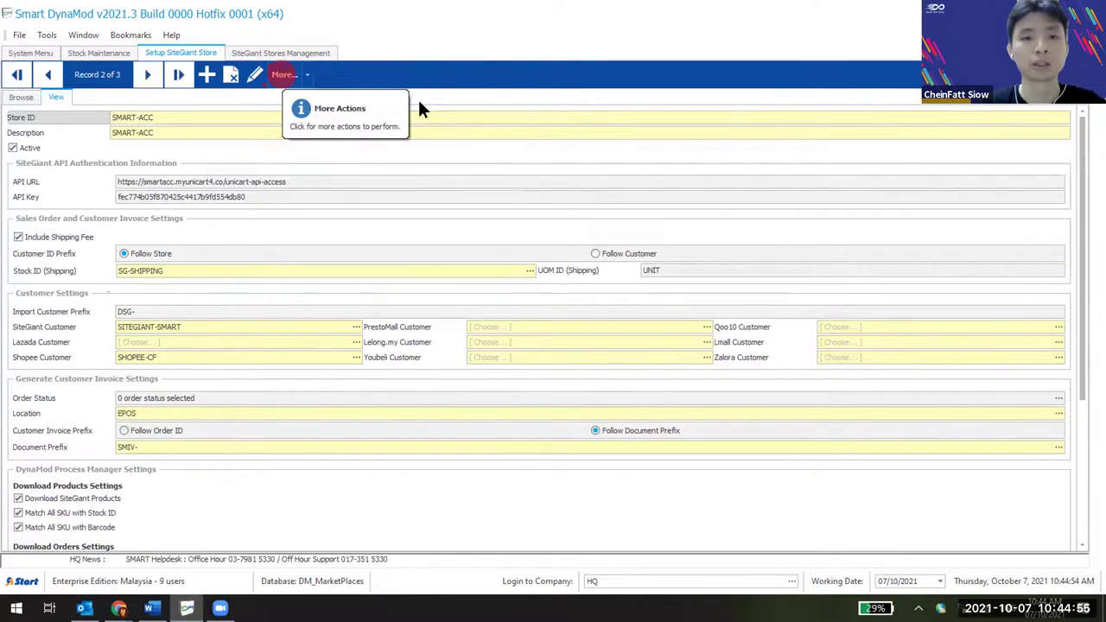
left_click(283, 75)
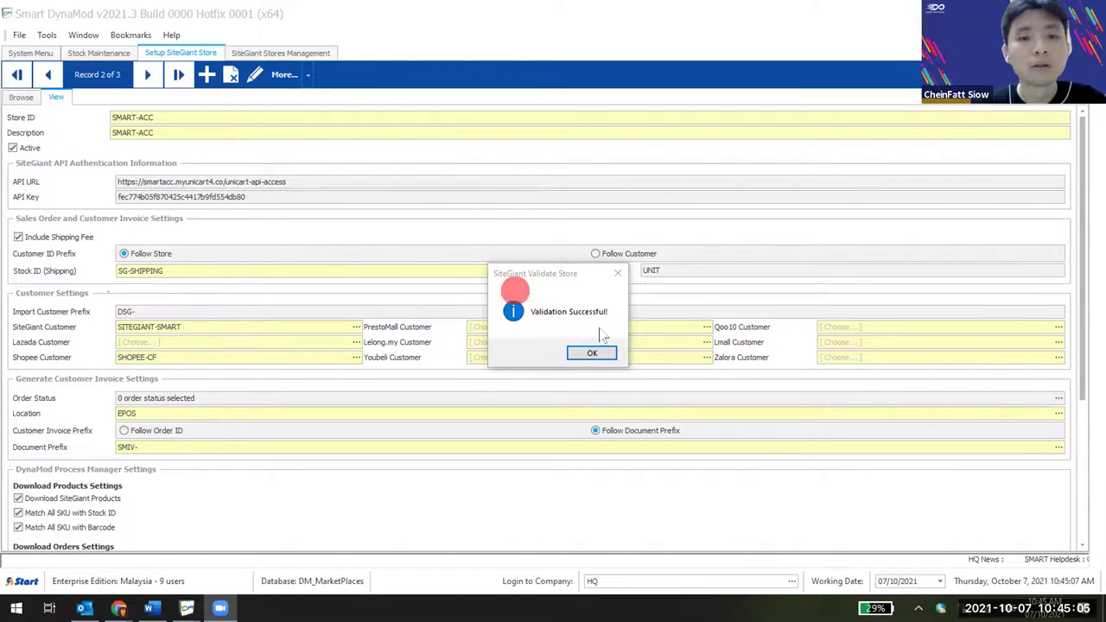
left_click(592, 352)
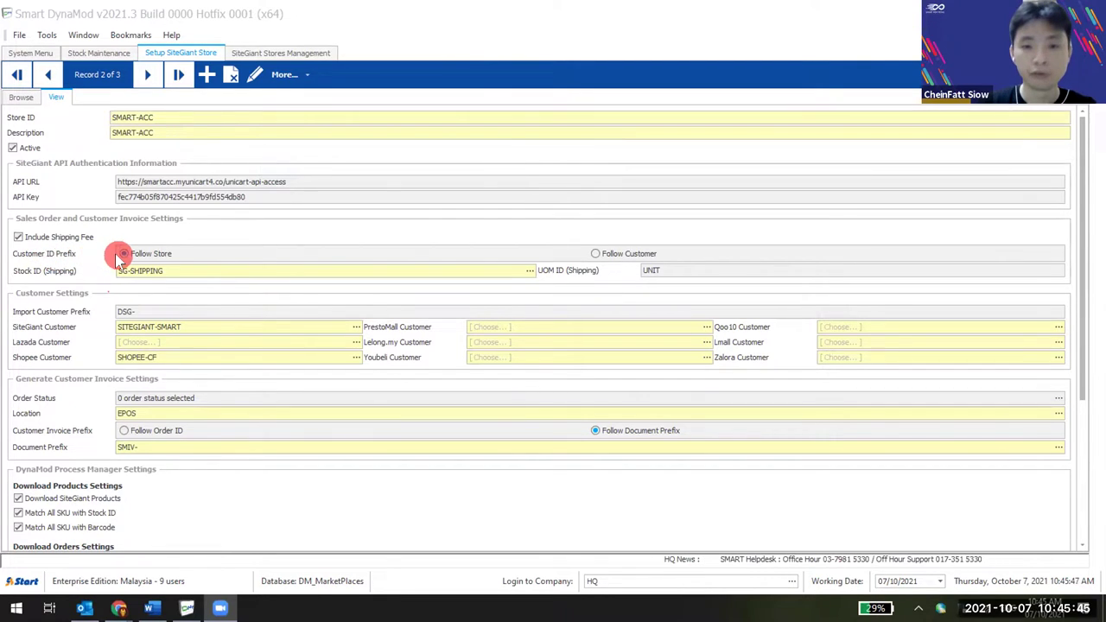
Start editing the SMART-ACC store and look at the stock choices for the shipping Stock ID without selecting one.
mouse_move(115, 253)
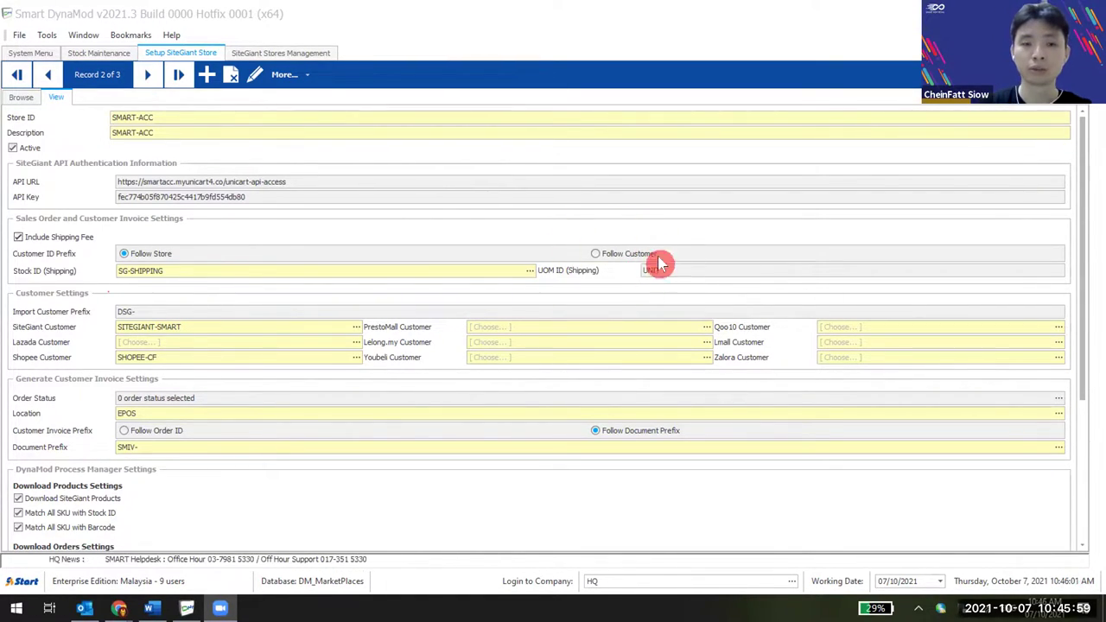
mouse_move(658, 260)
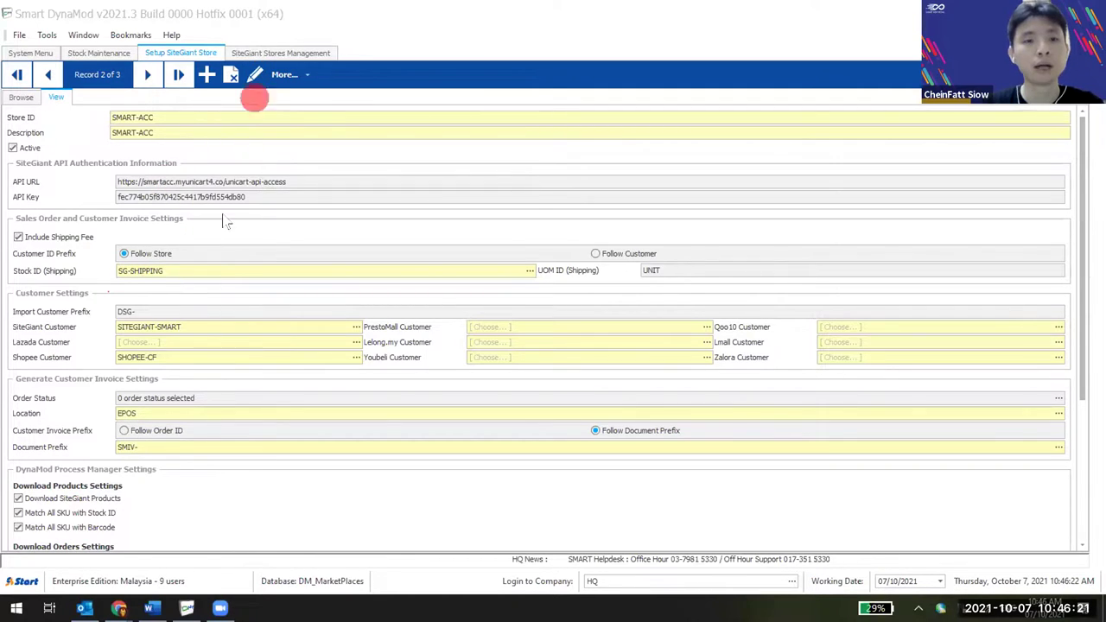
left_click(255, 76)
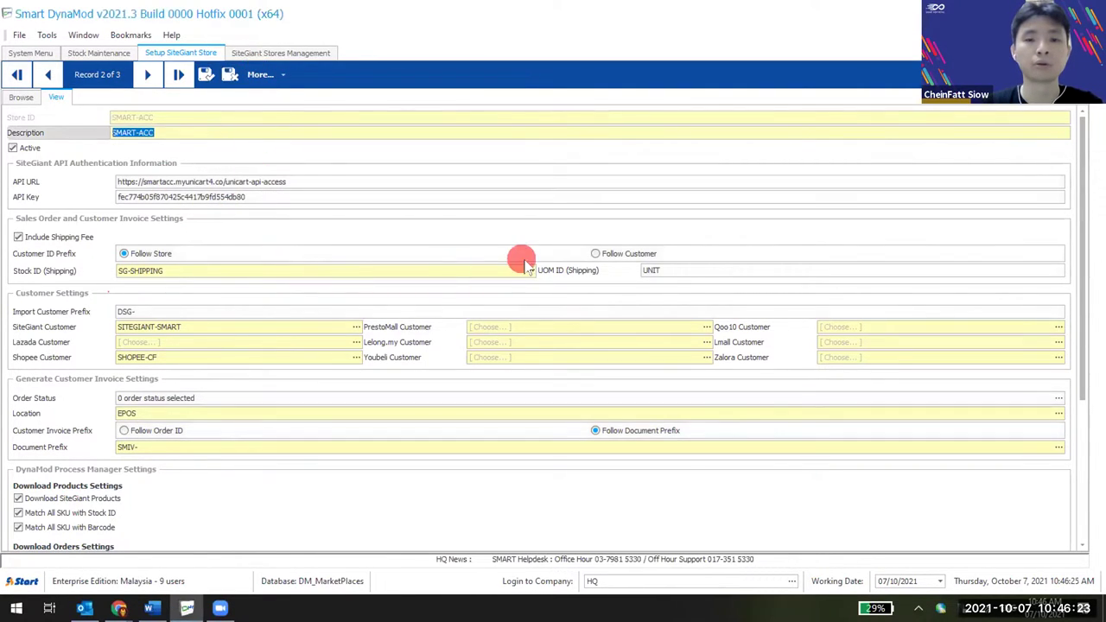
left_click(529, 270)
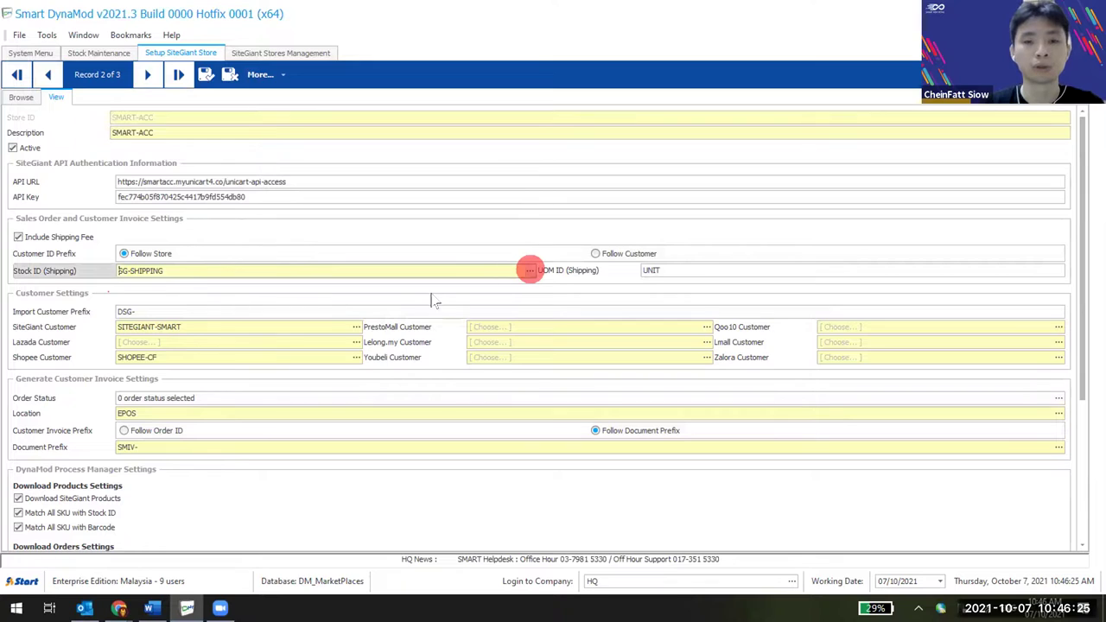
left_click_drag(334, 431, 220, 229)
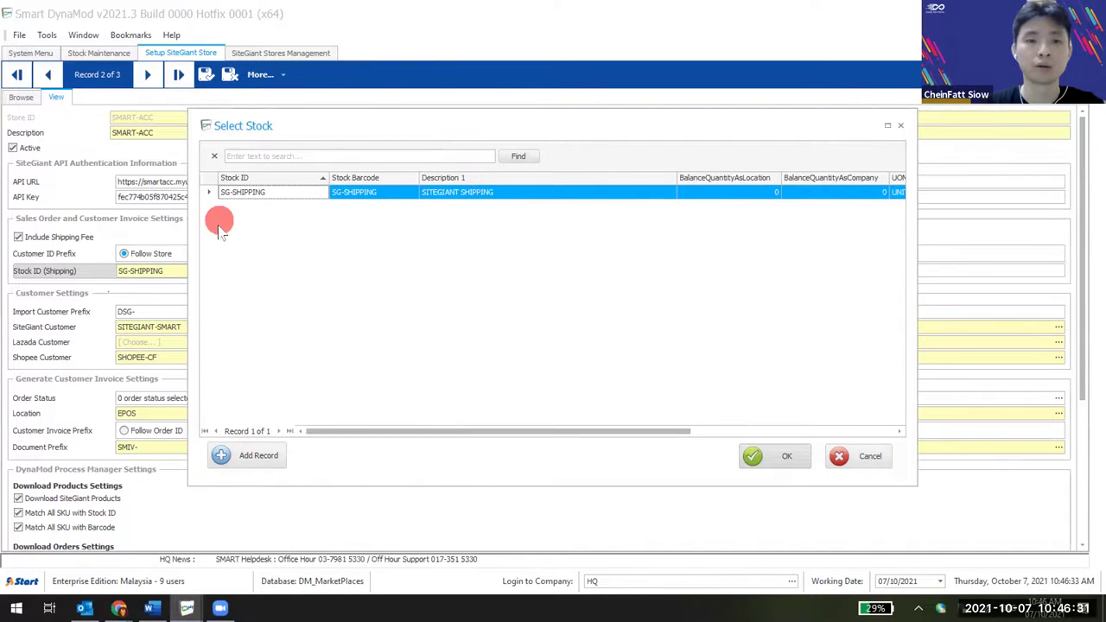
left_click(854, 456)
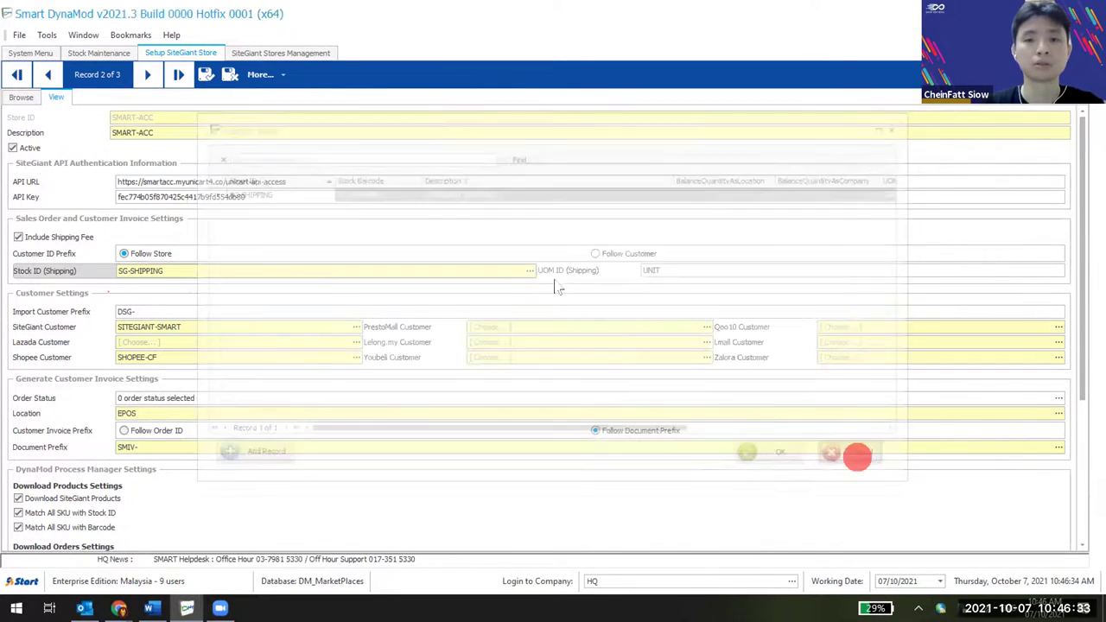
Filter Stock Maintenance by stock ID "sg-sh" and open the SG-SHIPPING item to check its Type under Grouping.
left_click(91, 57)
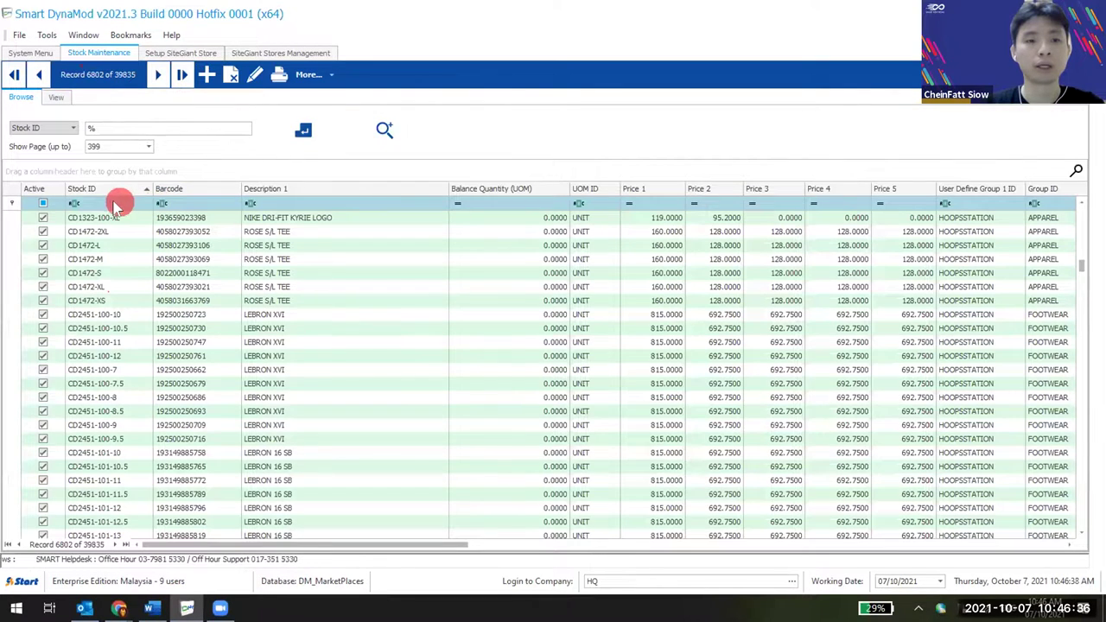
left_click(142, 205)
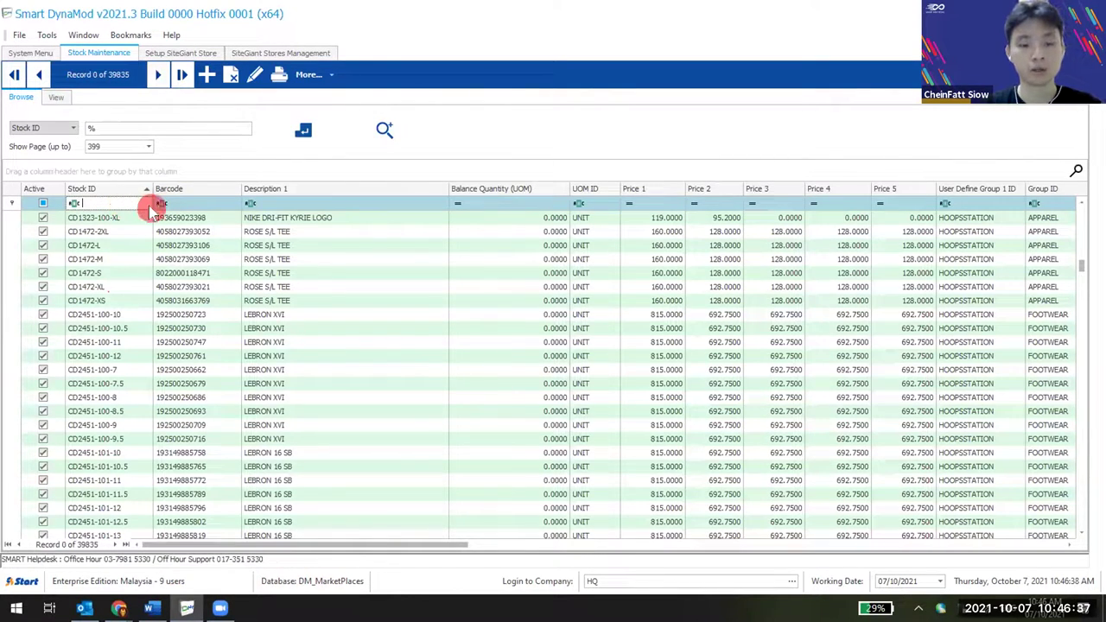
type("sg")
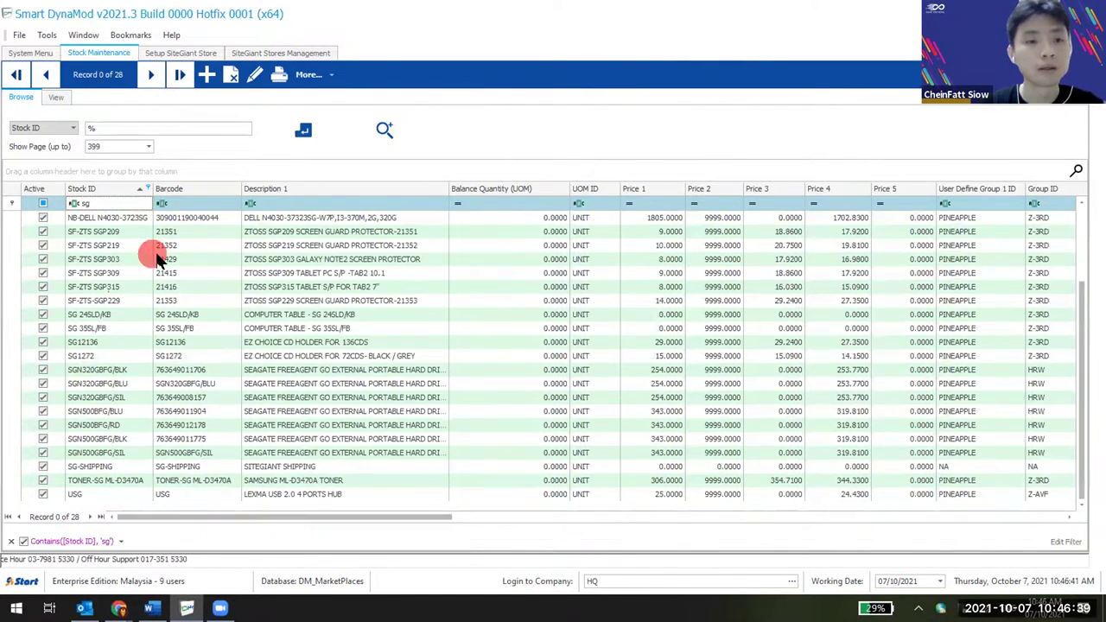
type("-sh")
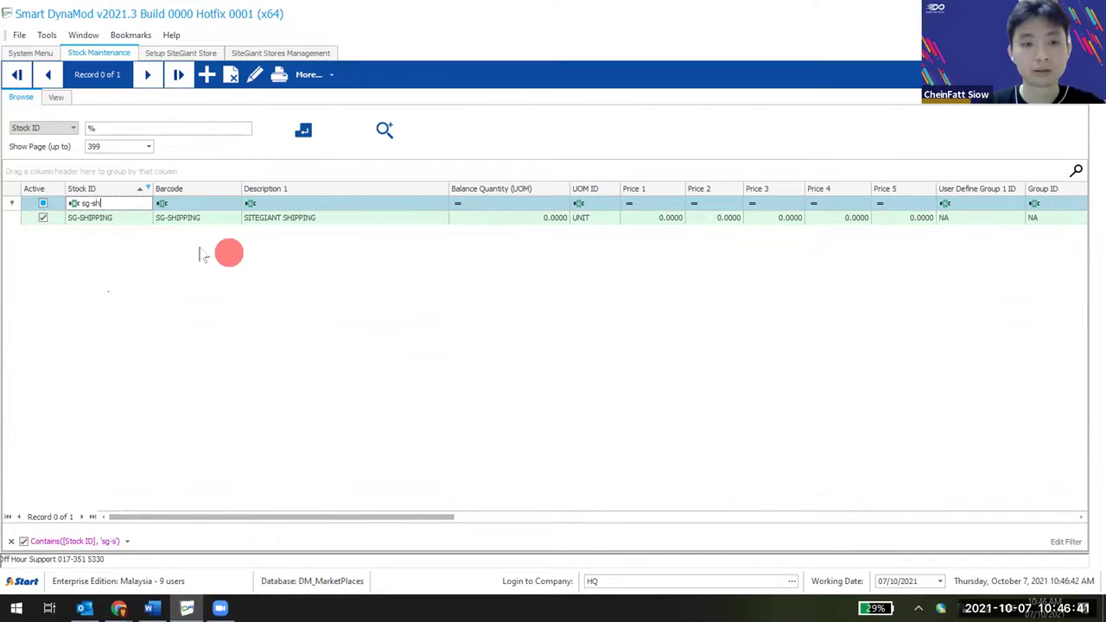
double_click(199, 223)
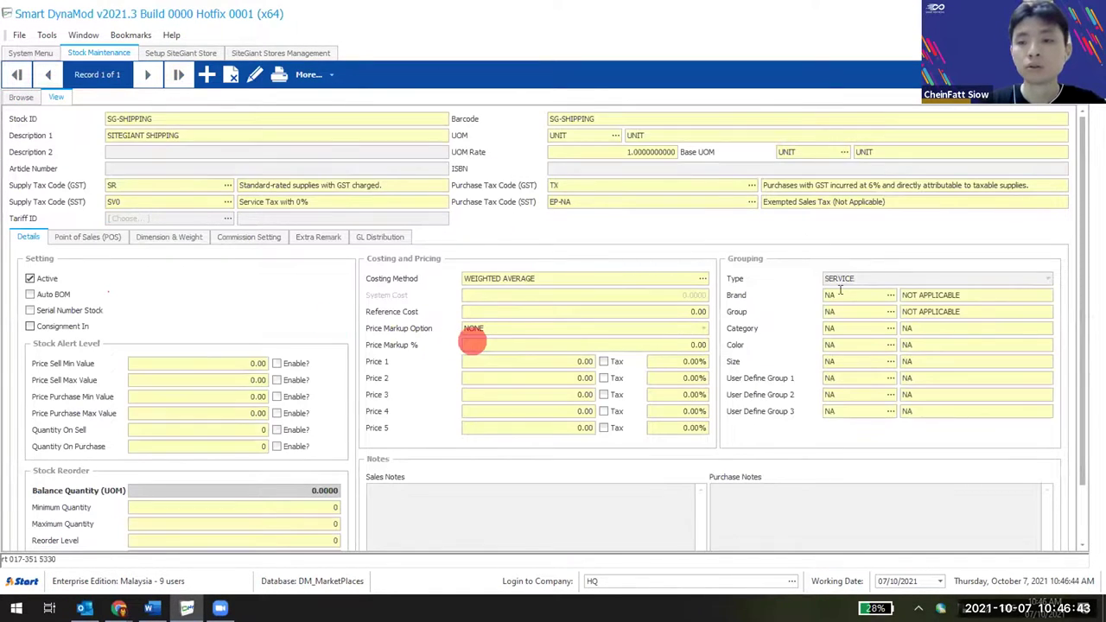
left_click(868, 277)
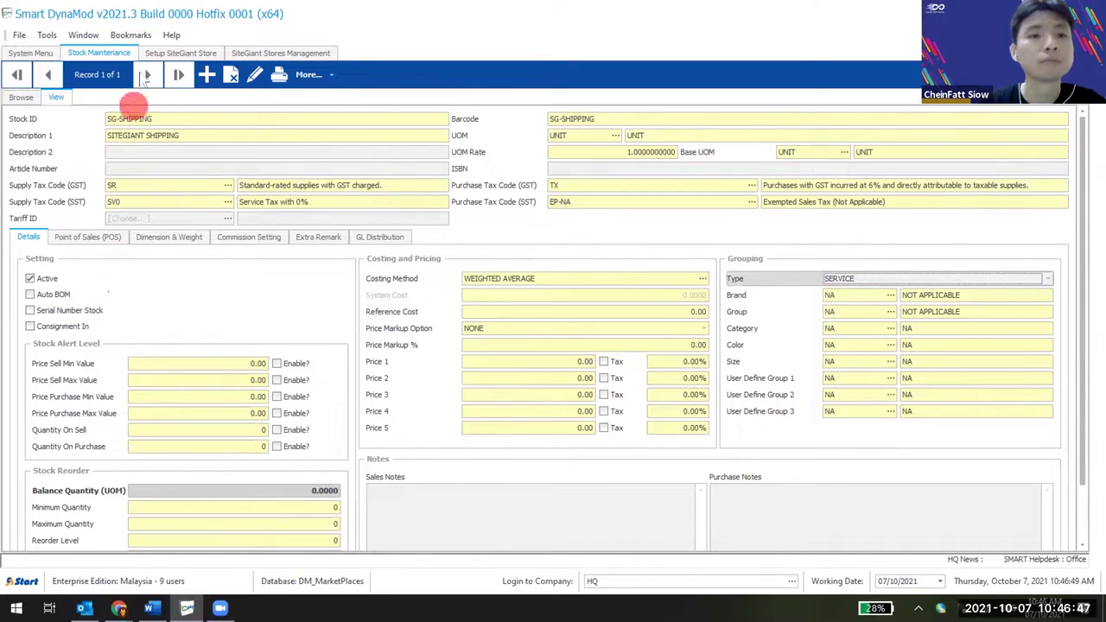
Return to the SMART-ACC store setup and examine the Customer ID Prefix, SiteGiant Customer and Shopee Customer settings.
left_click(169, 53)
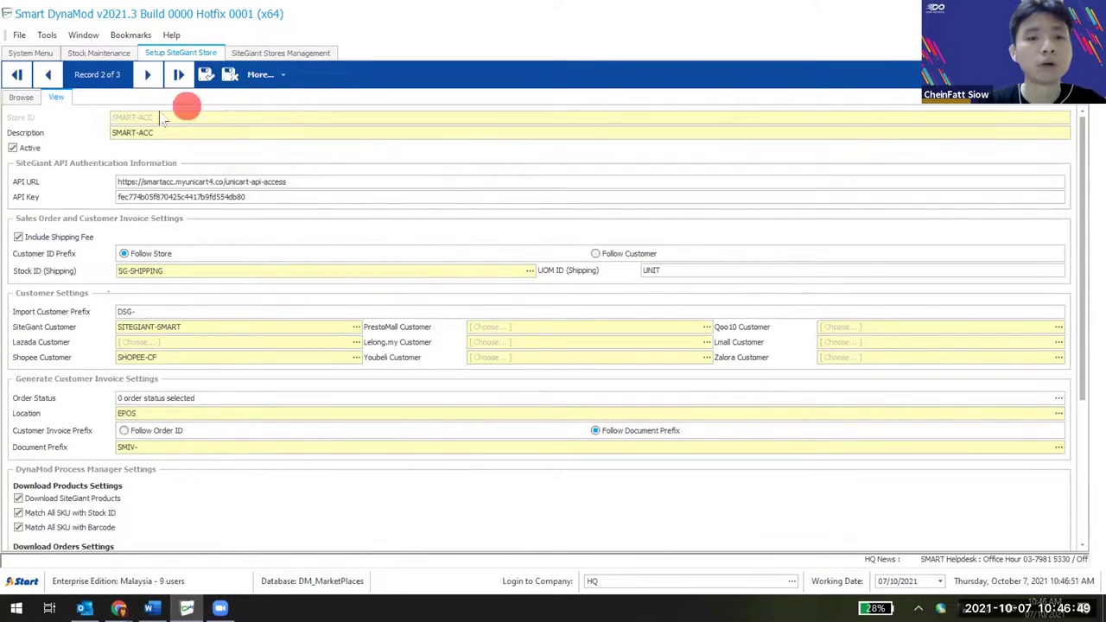
left_click(129, 254)
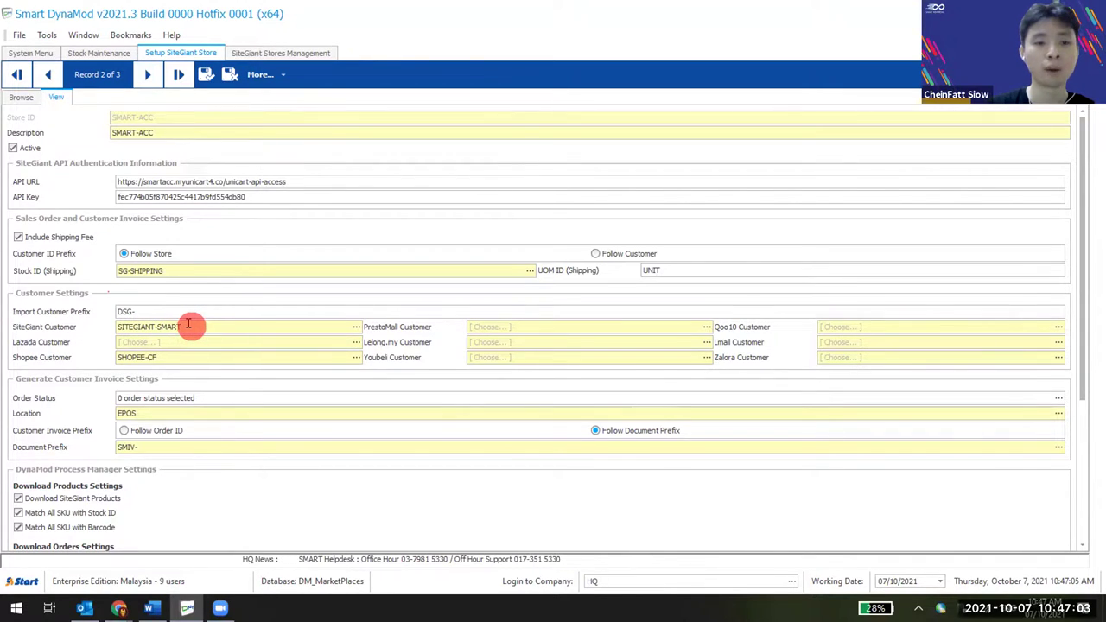
left_click_drag(187, 325, 81, 322)
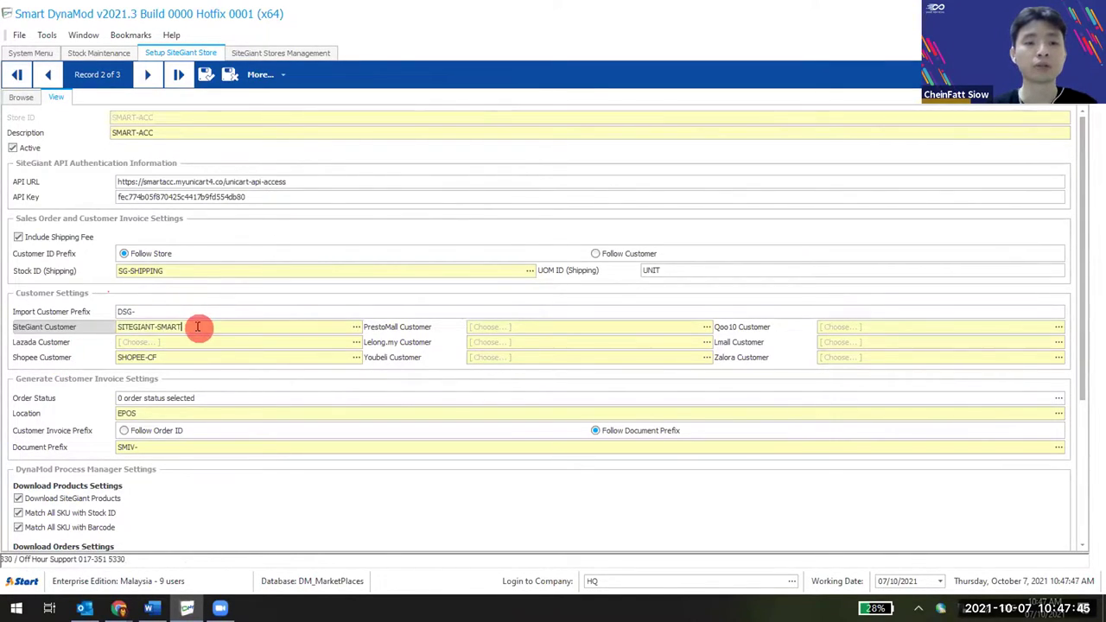
left_click_drag(197, 327, 99, 316)
left_click(117, 356)
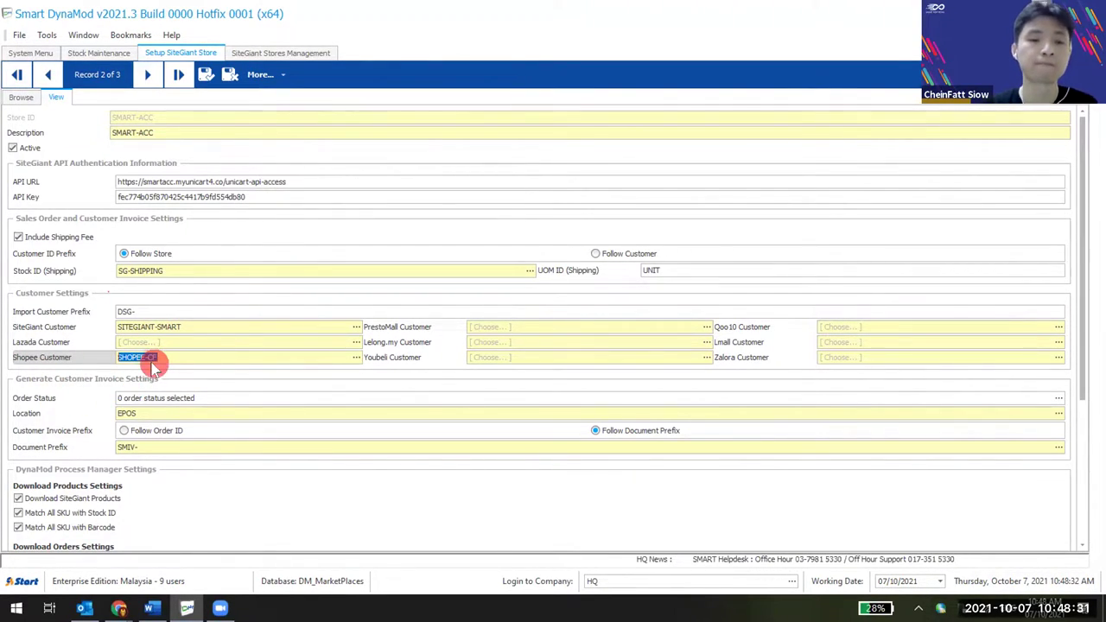
Look at the customer list and its Functions in SiteGiant Stores Management, and return to the SMART-ACC store setup.
scroll(169, 408, "down", 2)
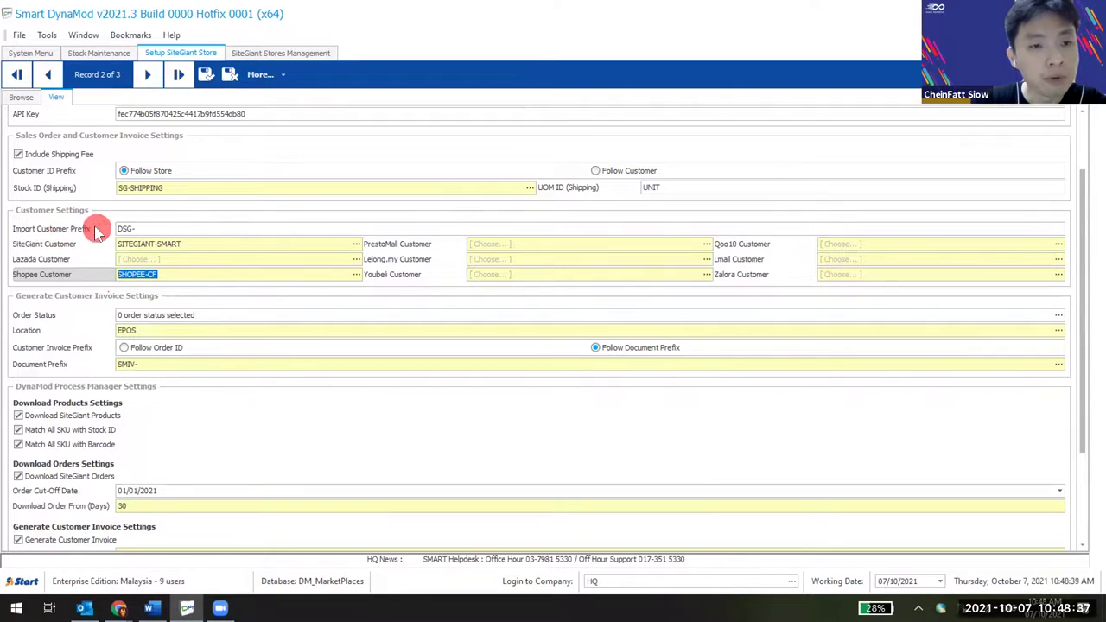
left_click(279, 52)
left_click(197, 85)
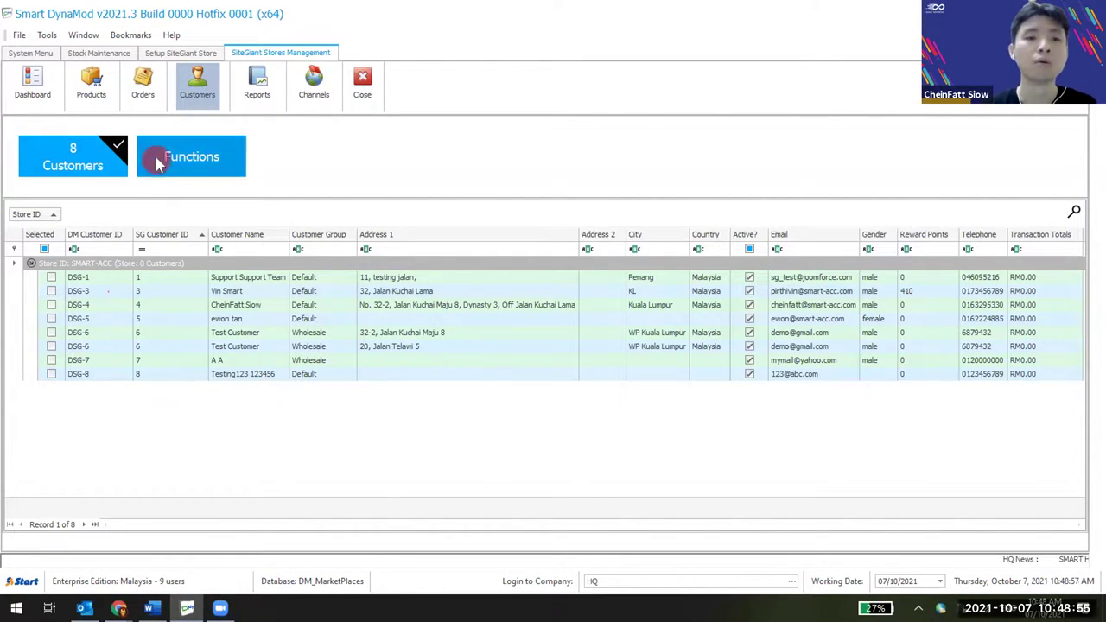
left_click(199, 164)
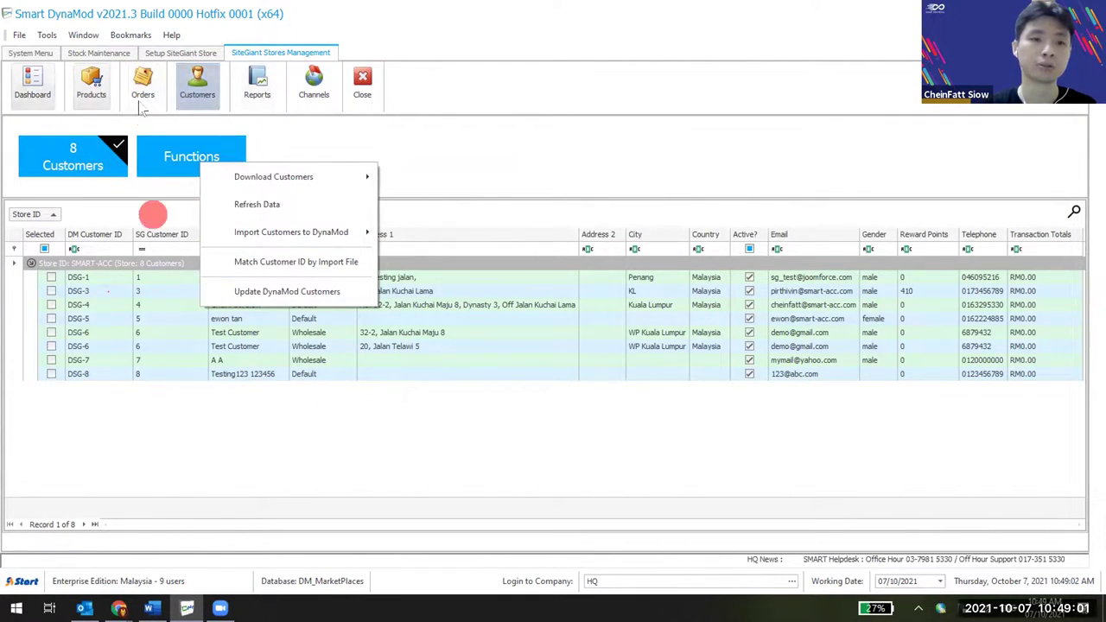
left_click(98, 52)
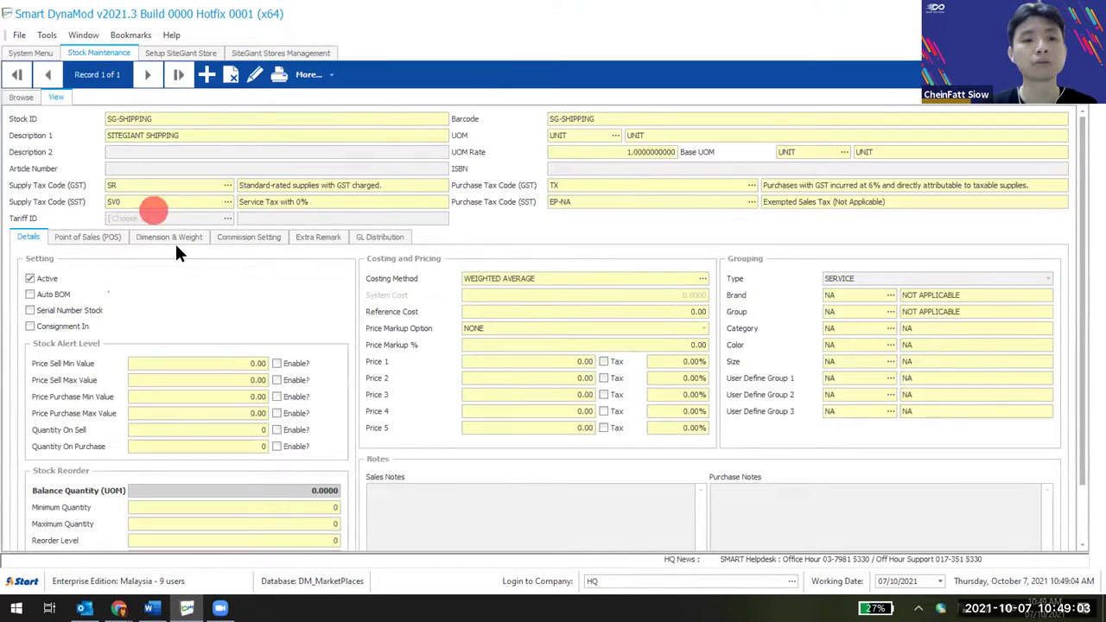
left_click(180, 53)
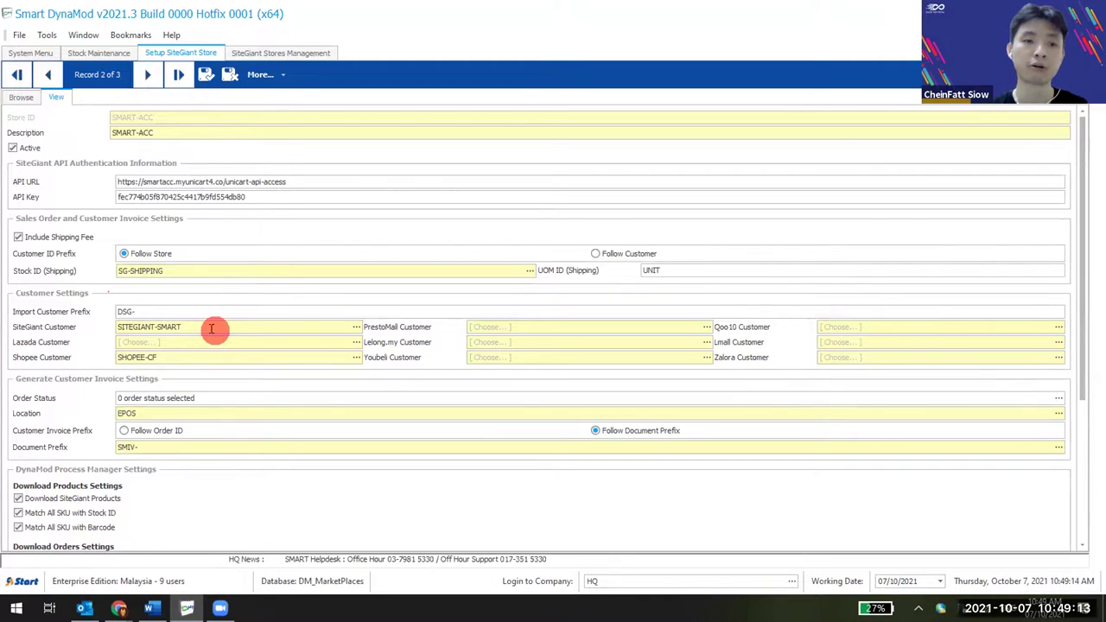
mouse_move(151, 312)
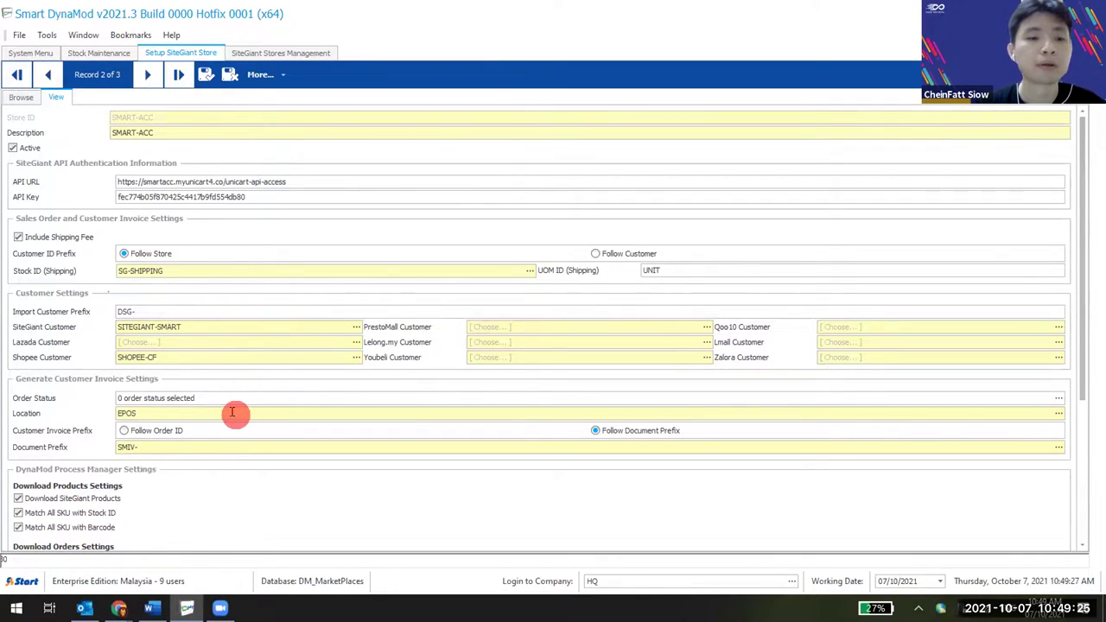
Select the order statuses Processed, Processing and Shipped for generating customer invoices, leaving Paid unselected.
scroll(235, 415, "down", 1)
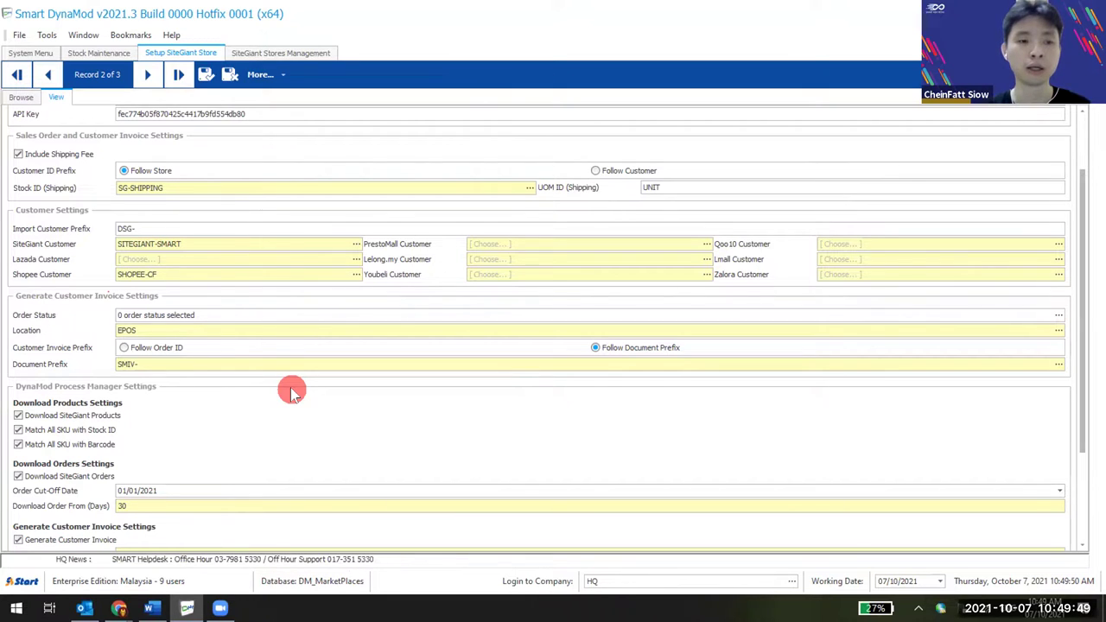
left_click(1058, 314)
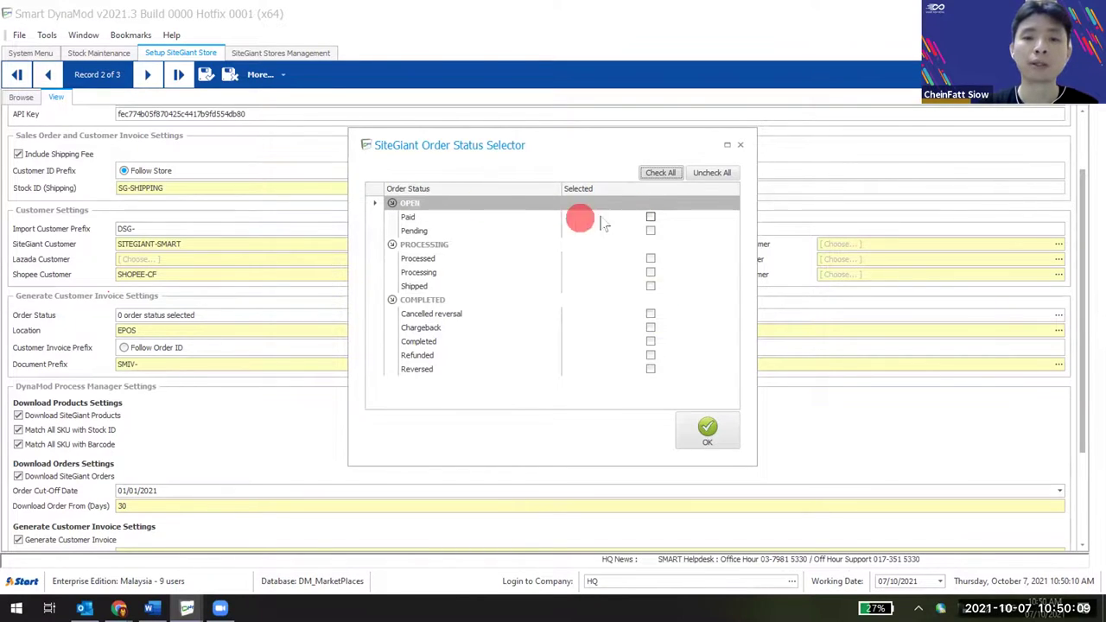
left_click(650, 217)
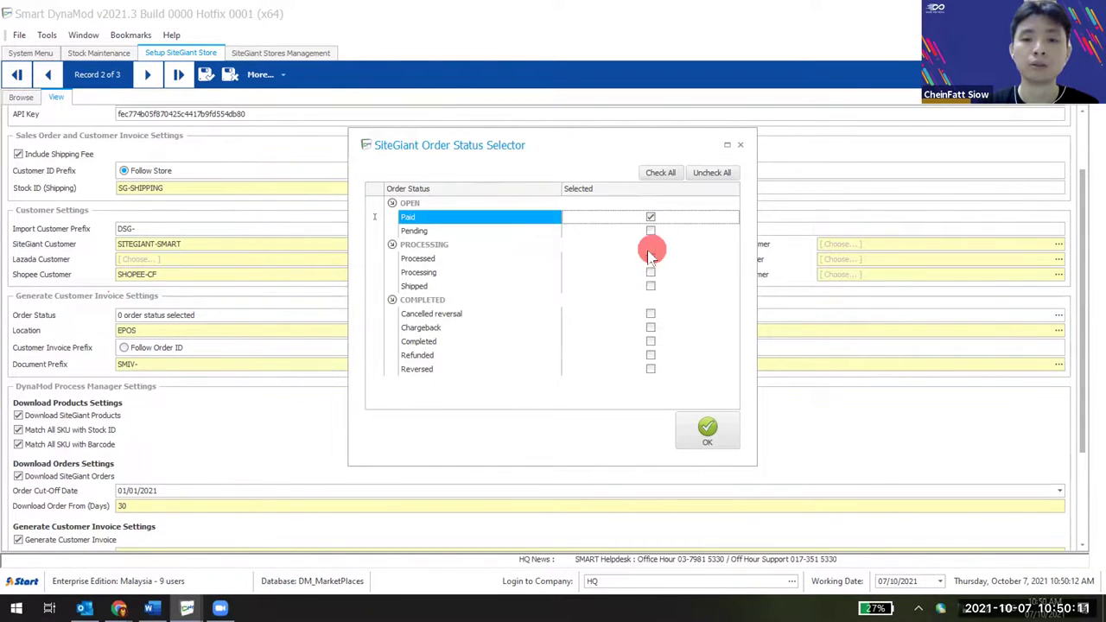
left_click(650, 259)
left_click(651, 273)
left_click(649, 286)
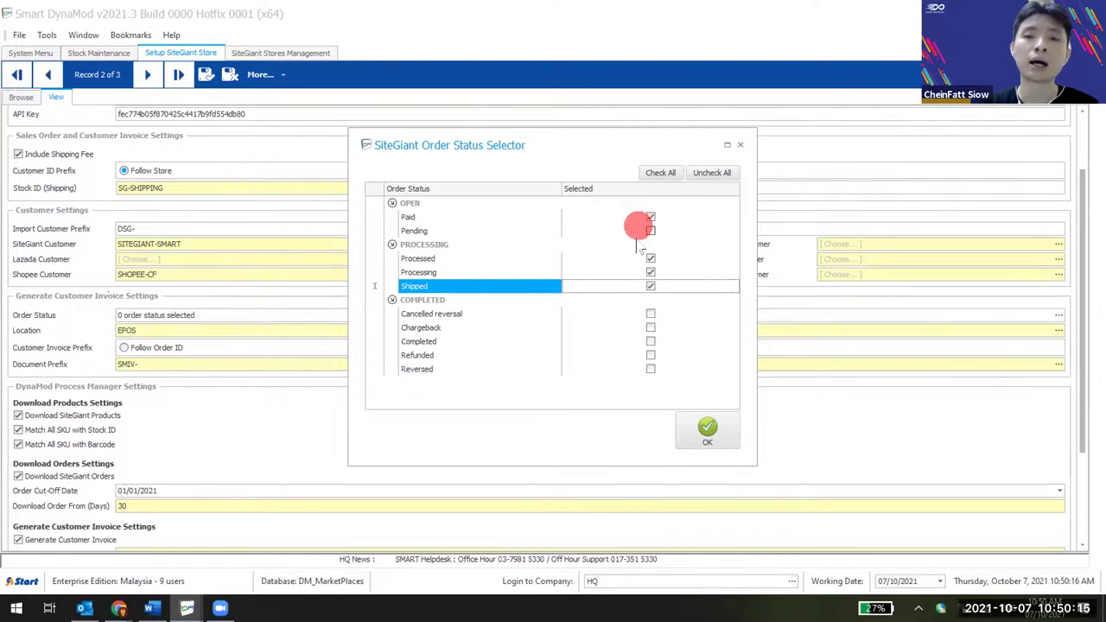
left_click(651, 217)
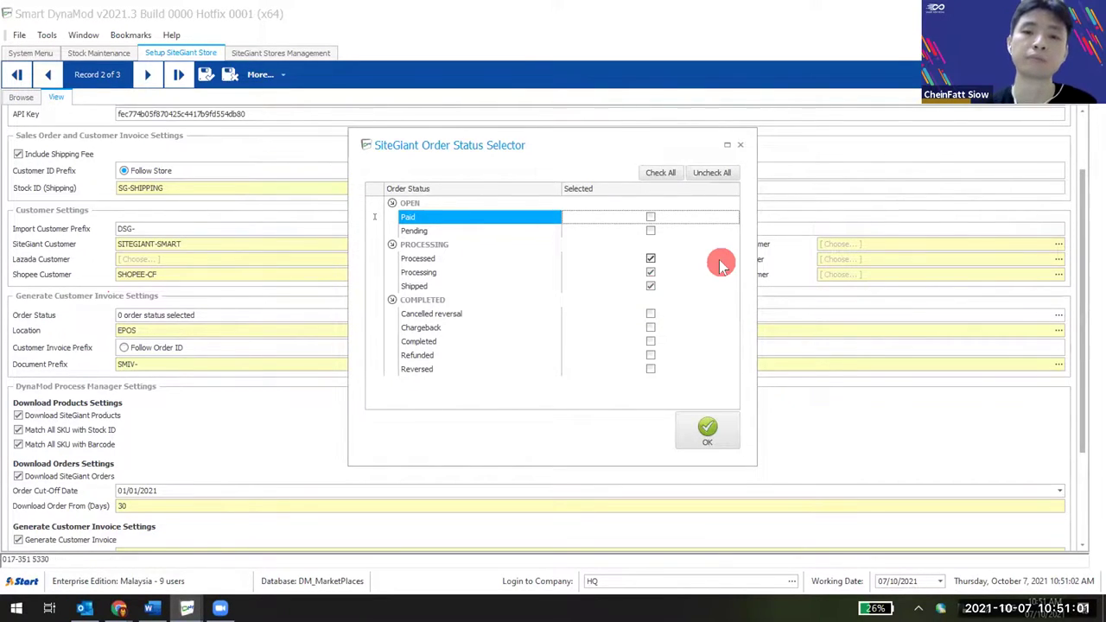
left_click(738, 145)
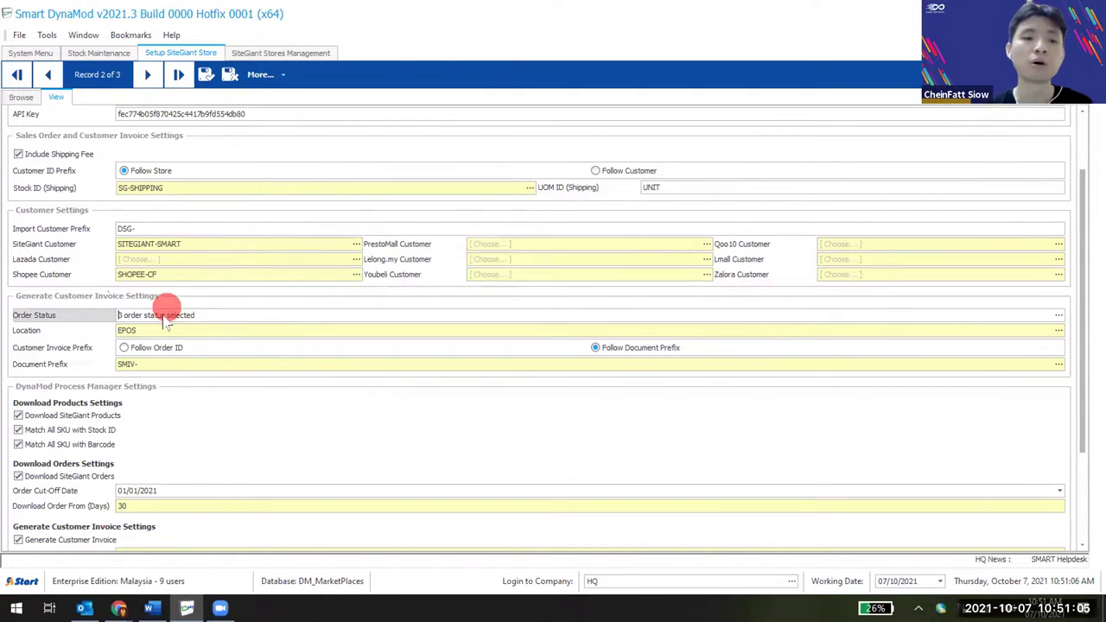
Look at the available locations for generated customer invoices without changing the selection.
left_click(1058, 330)
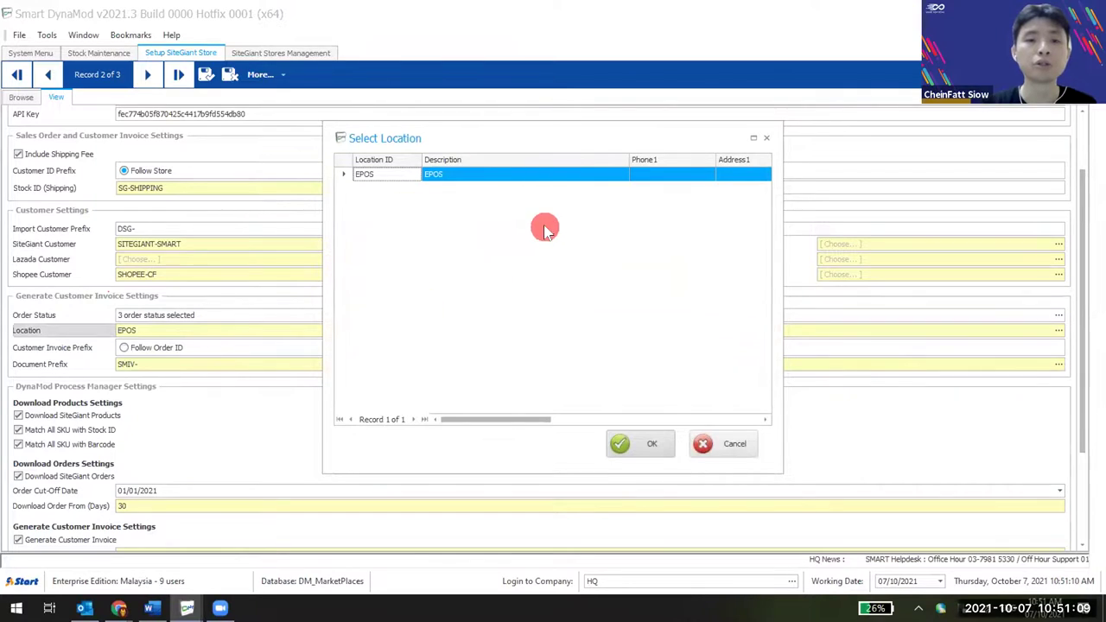
left_click(723, 444)
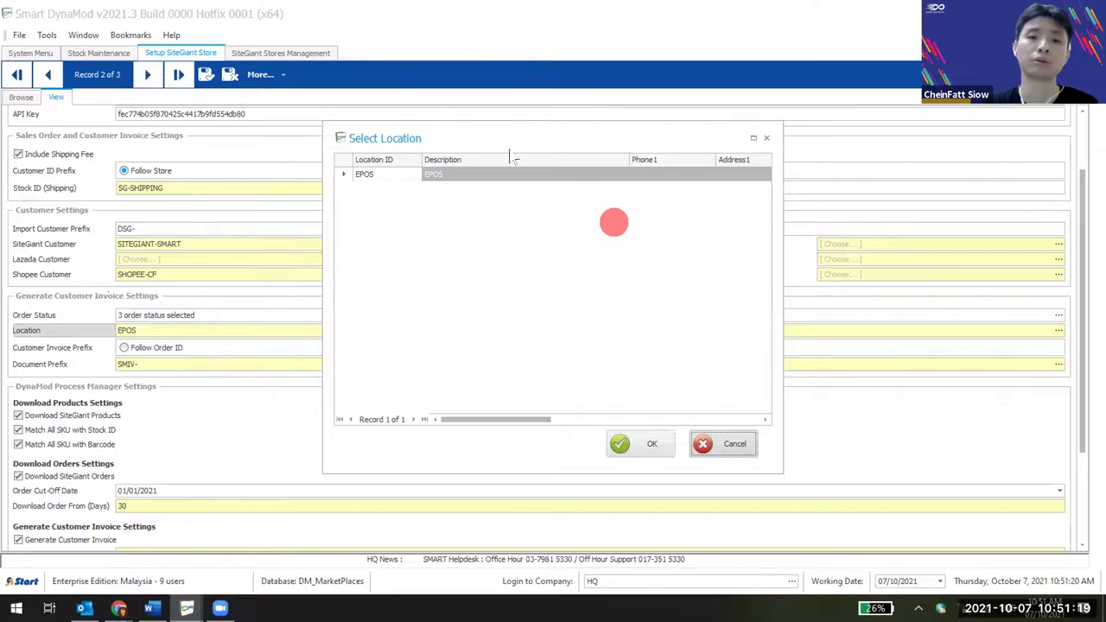
left_click(730, 443)
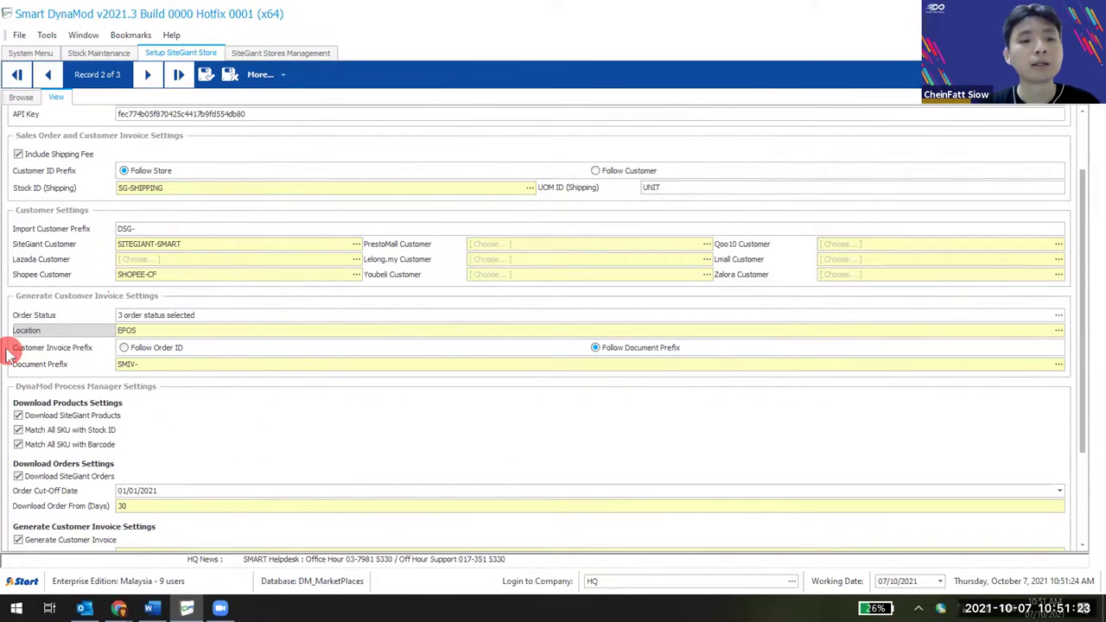
Set the Customer Invoice Prefix to Follow Document Prefix and choose the SMIV- document prefix for Sitegiant SMART.
left_click(145, 348)
left_click(648, 349)
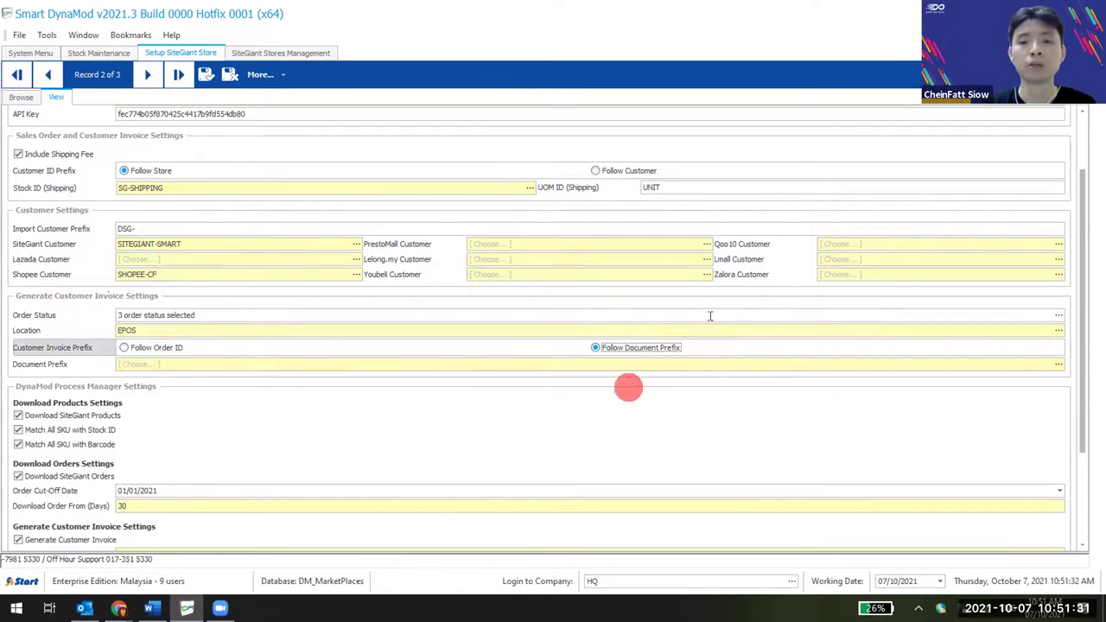
left_click(1058, 364)
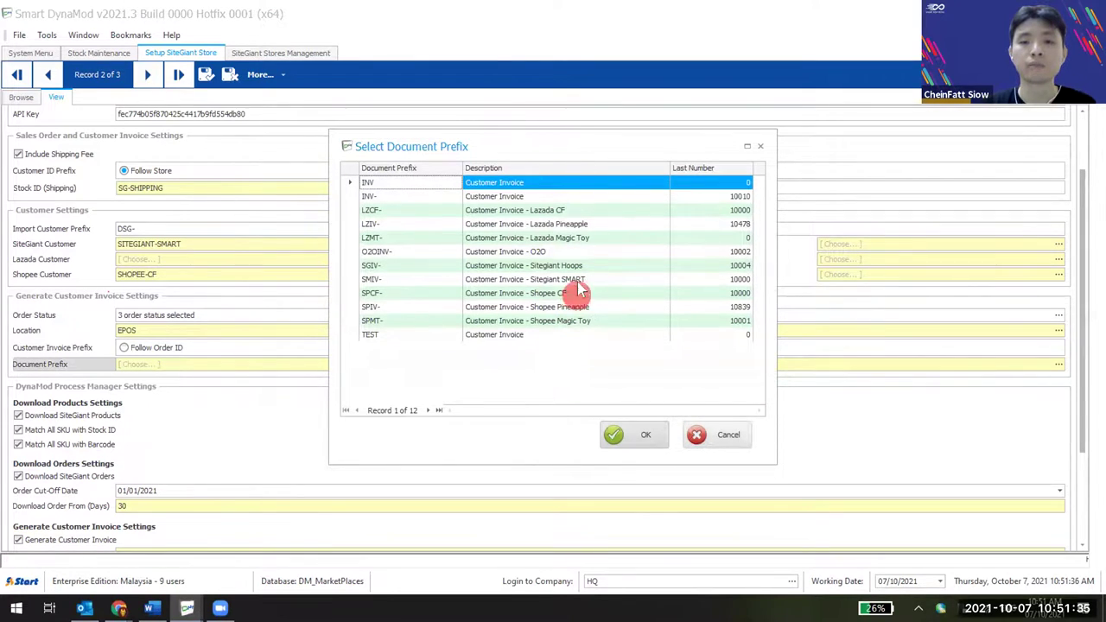
double_click(578, 292)
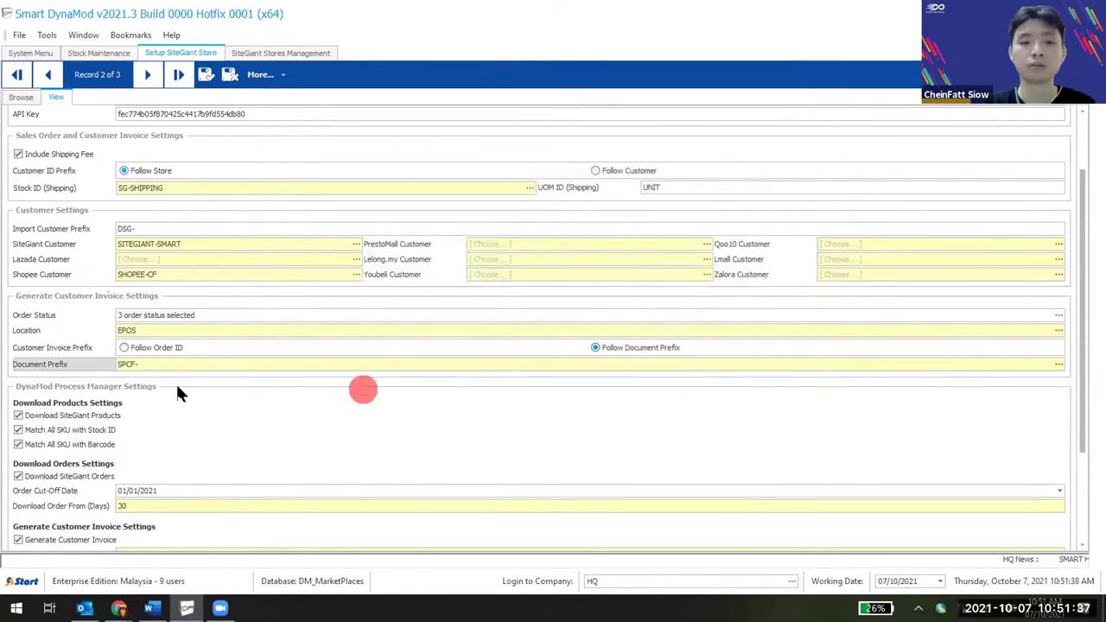
key("Delete")
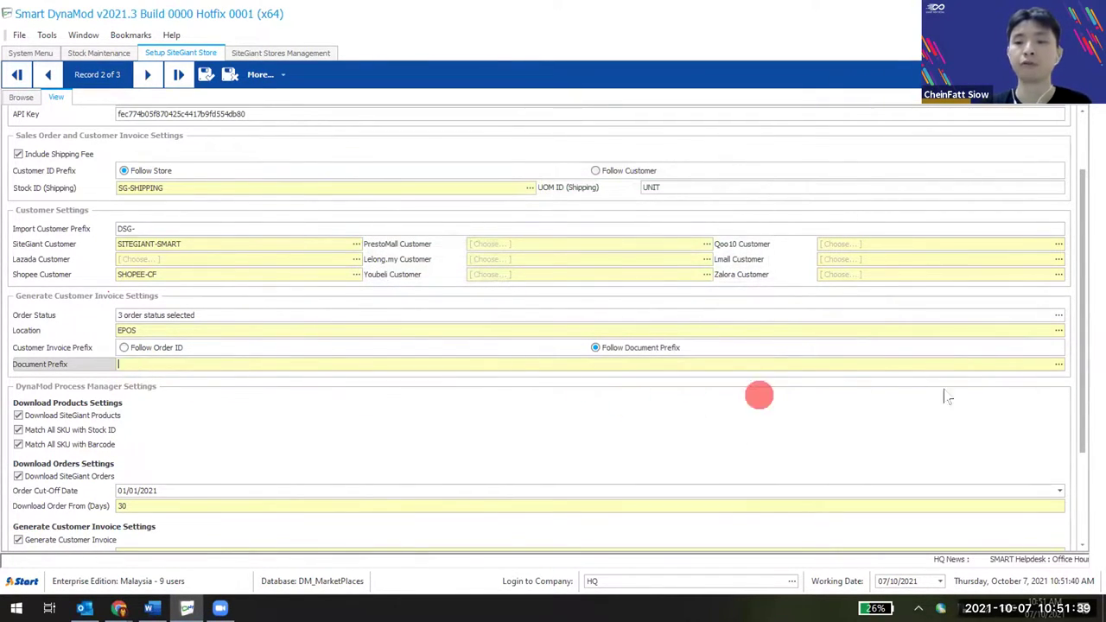
left_click(1059, 364)
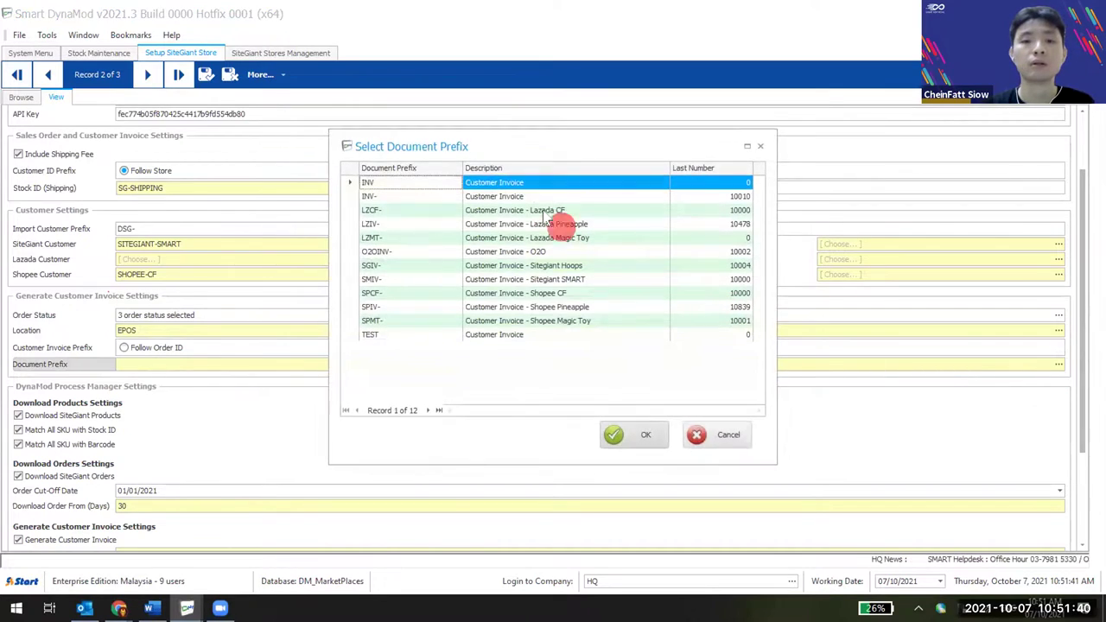
double_click(571, 280)
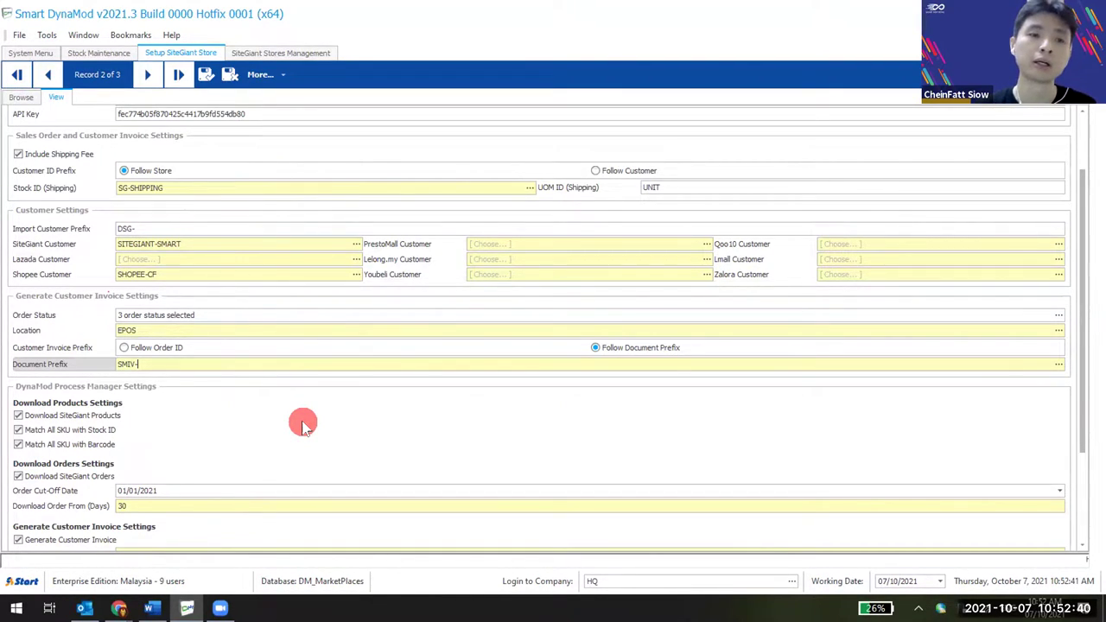
Examine the store's Process Manager settings and the connections and tasks in DynaMod Process Manager, and return to the store setup.
left_click_drag(1081, 395, 1081, 438)
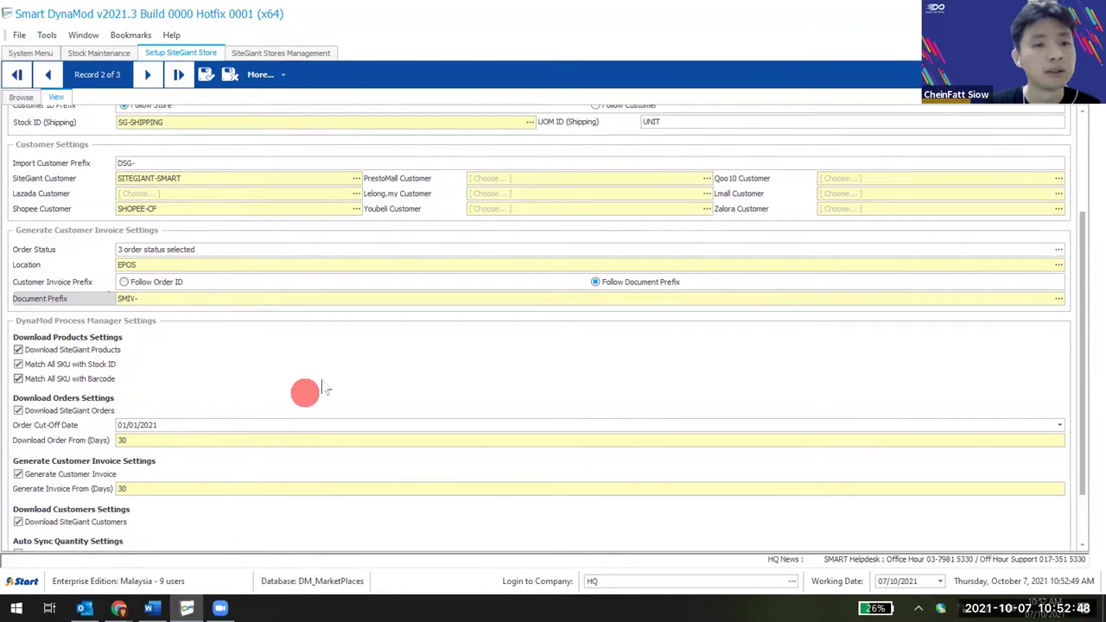
scroll(303, 390, "down", 2)
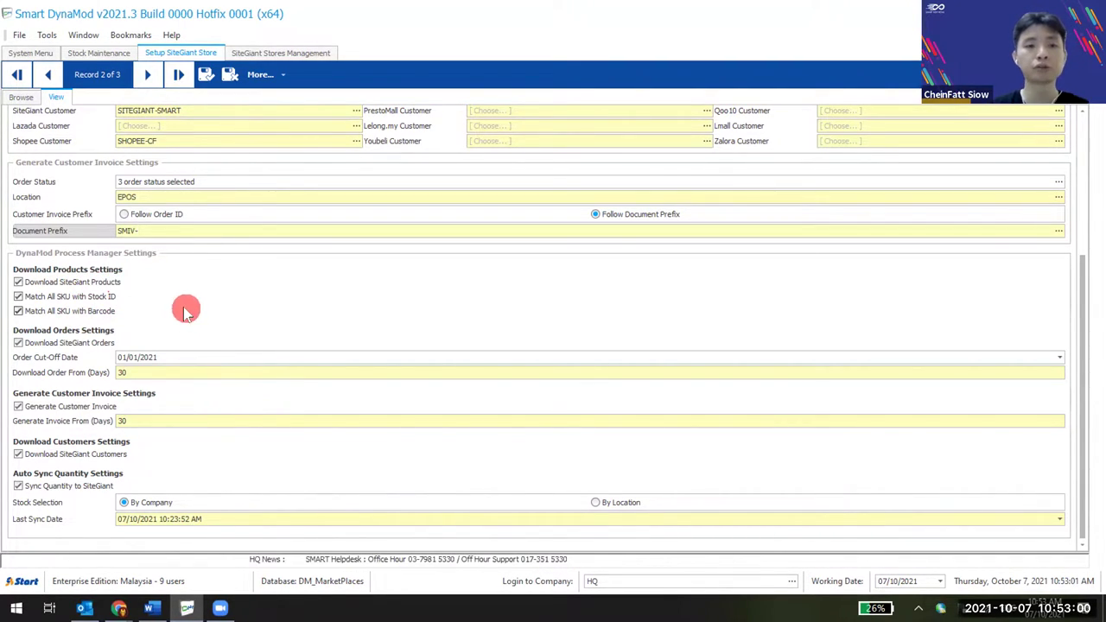
scroll(237, 316, "up", 4)
scroll(181, 355, "down", 4)
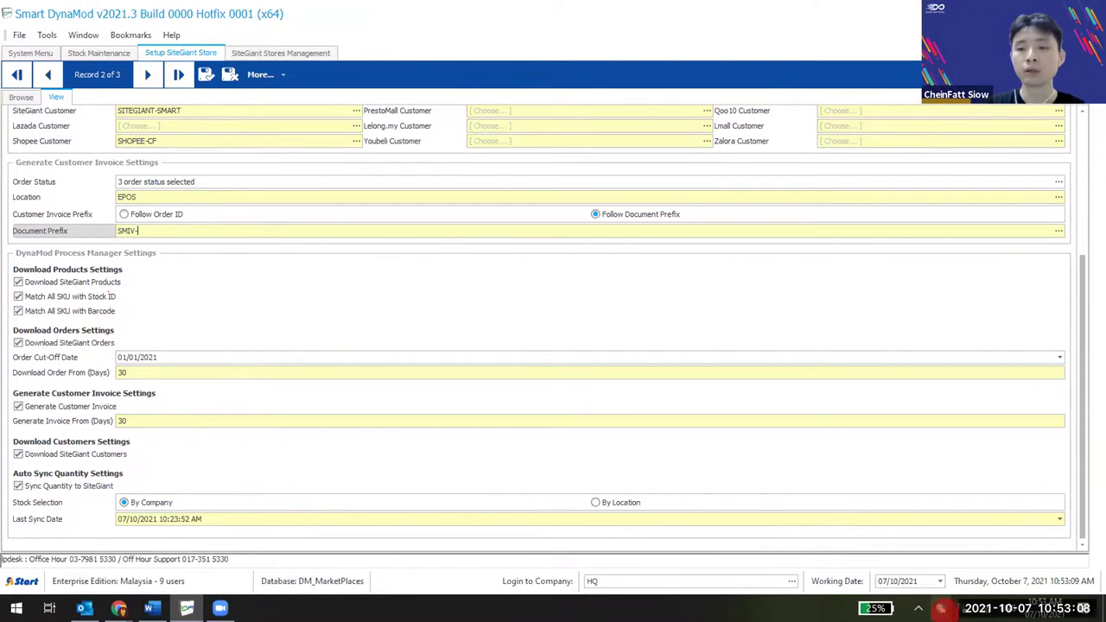
right_click(921, 609)
left_click(869, 585)
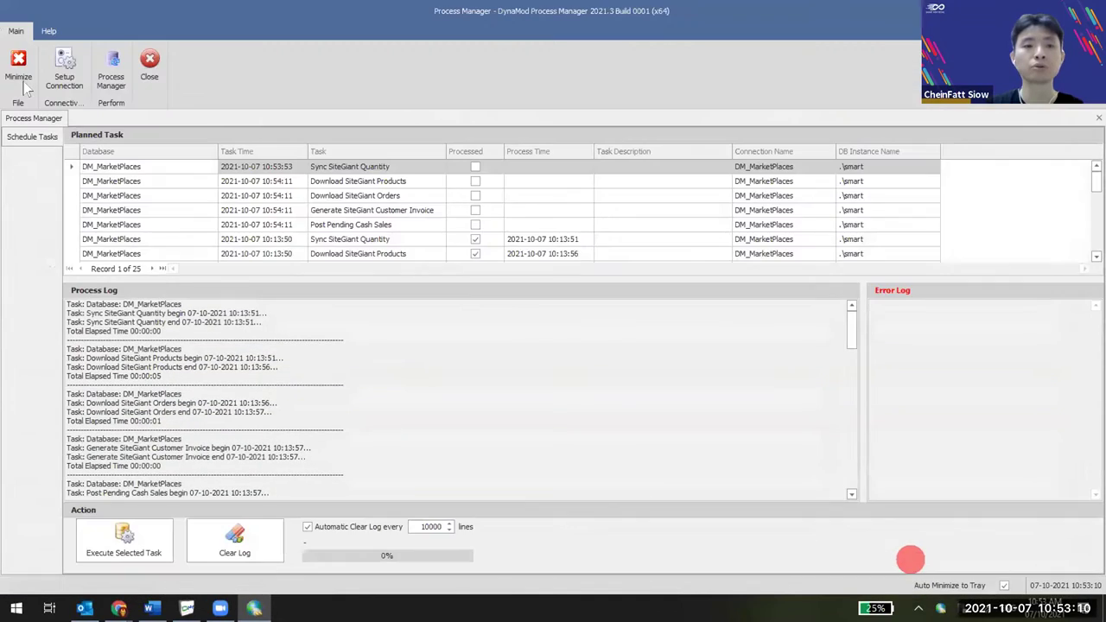
left_click(65, 65)
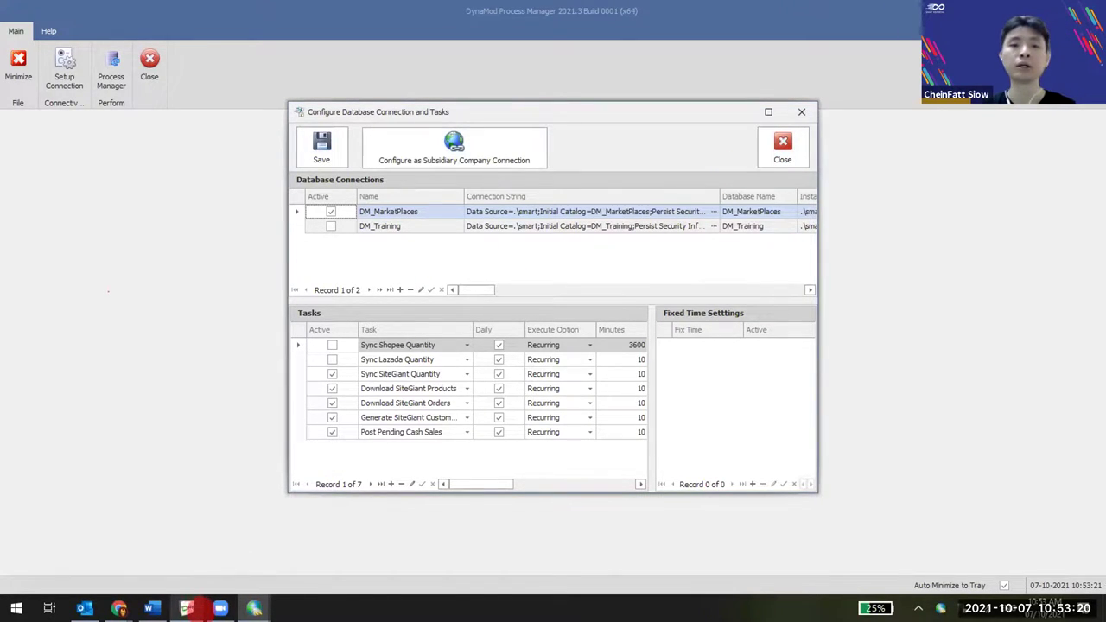
mouse_move(197, 608)
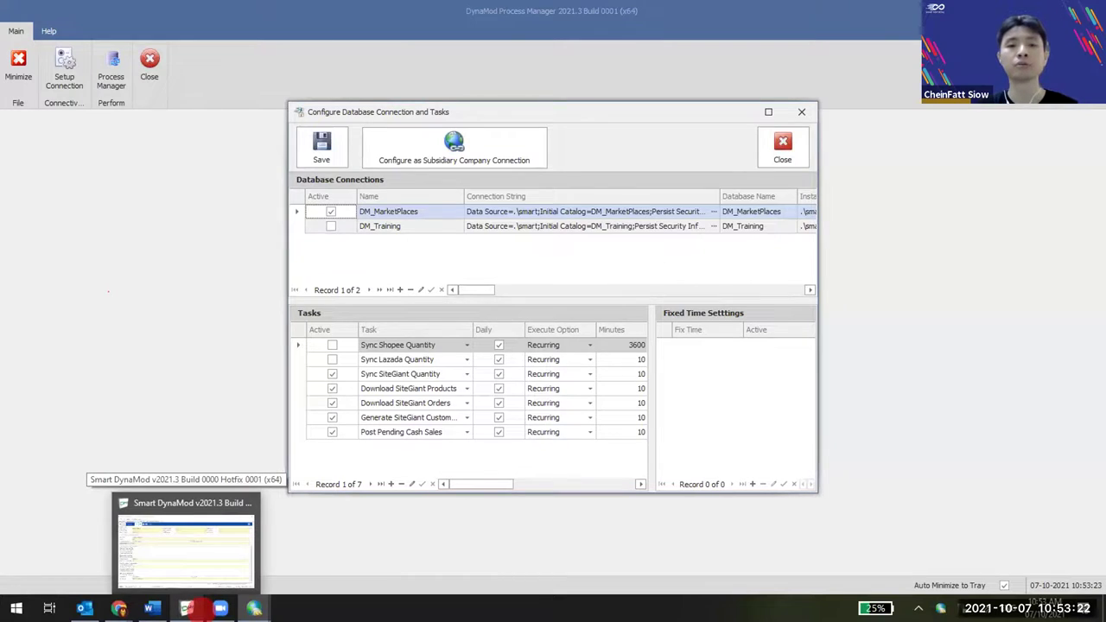
left_click(186, 544)
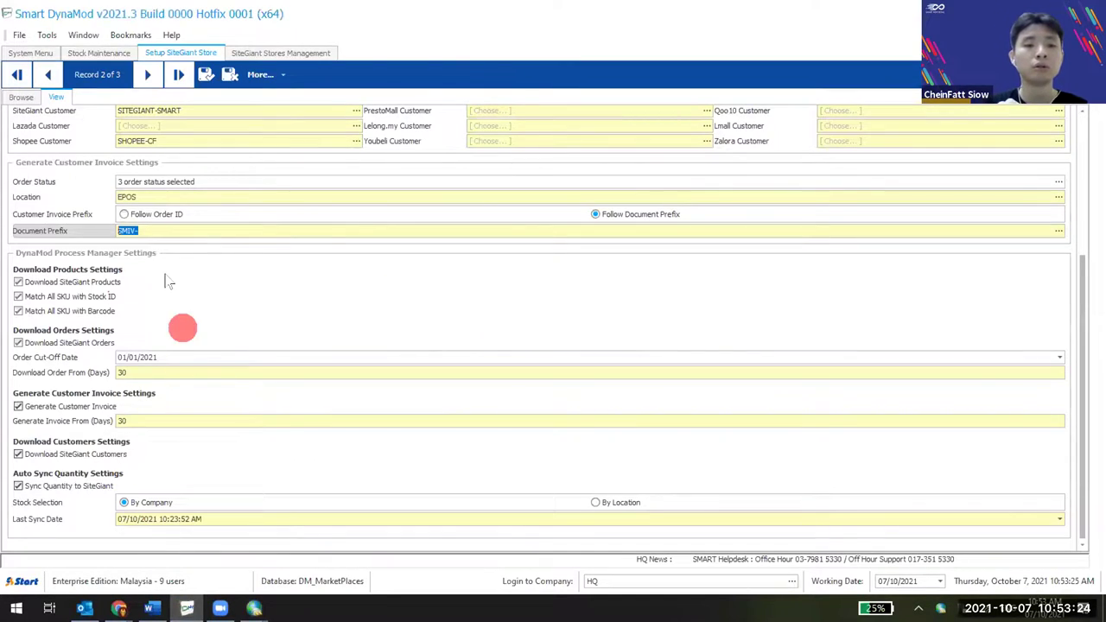
Switch Download SiteGiant Products off and on again, and enable matching all SKUs with both Stock ID and Barcode.
left_click(53, 283)
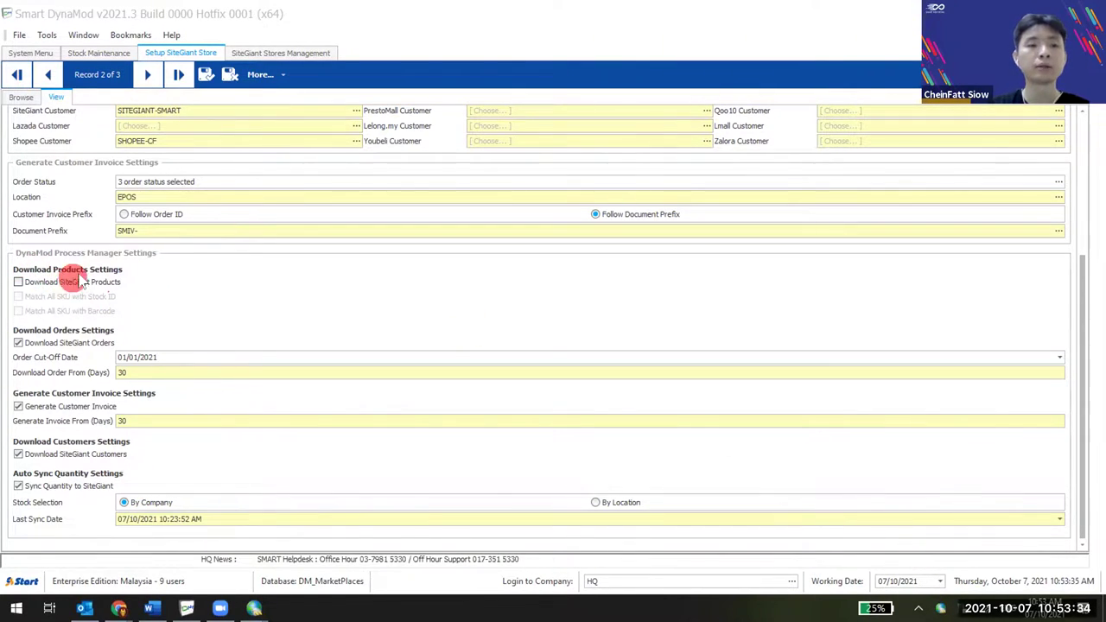
left_click(19, 282)
left_click(18, 296)
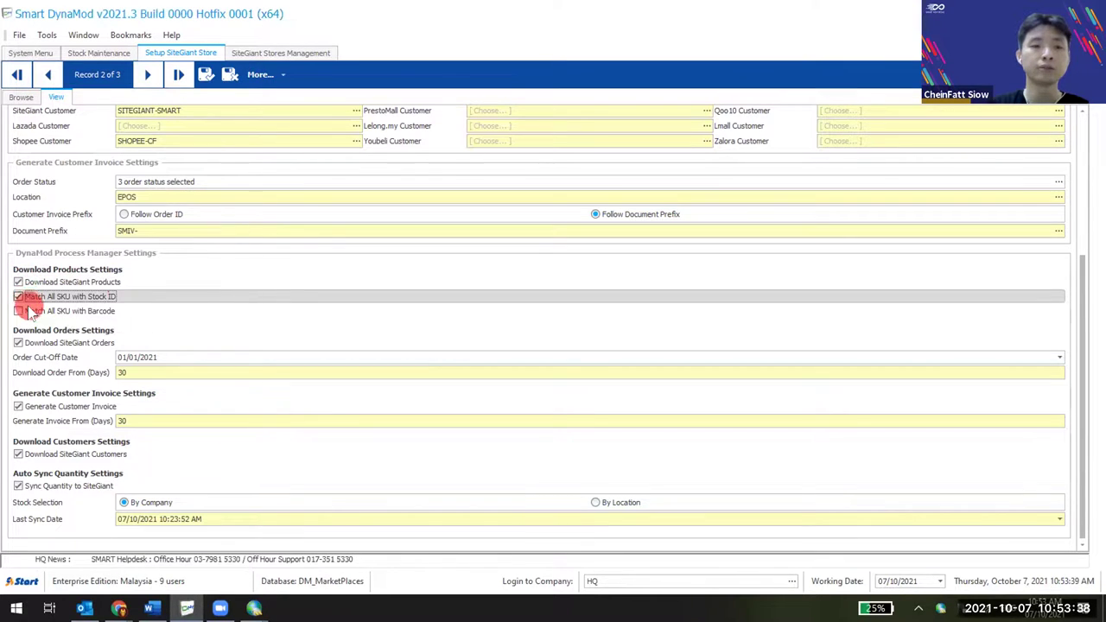
left_click(18, 311)
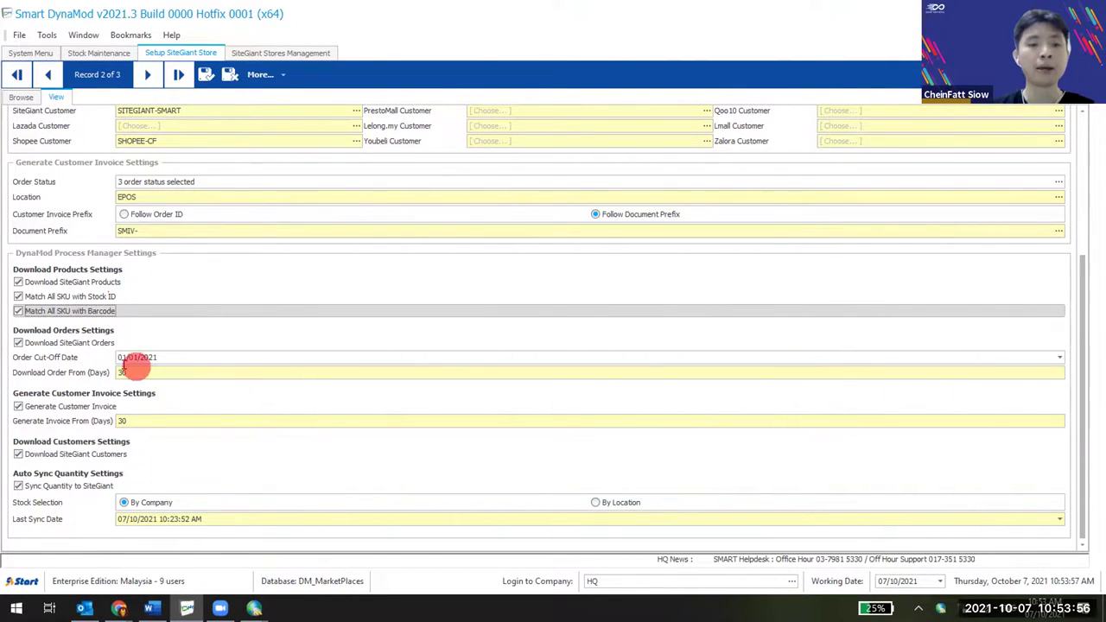
Set Download Order From (Days) to 10.
left_click(138, 372)
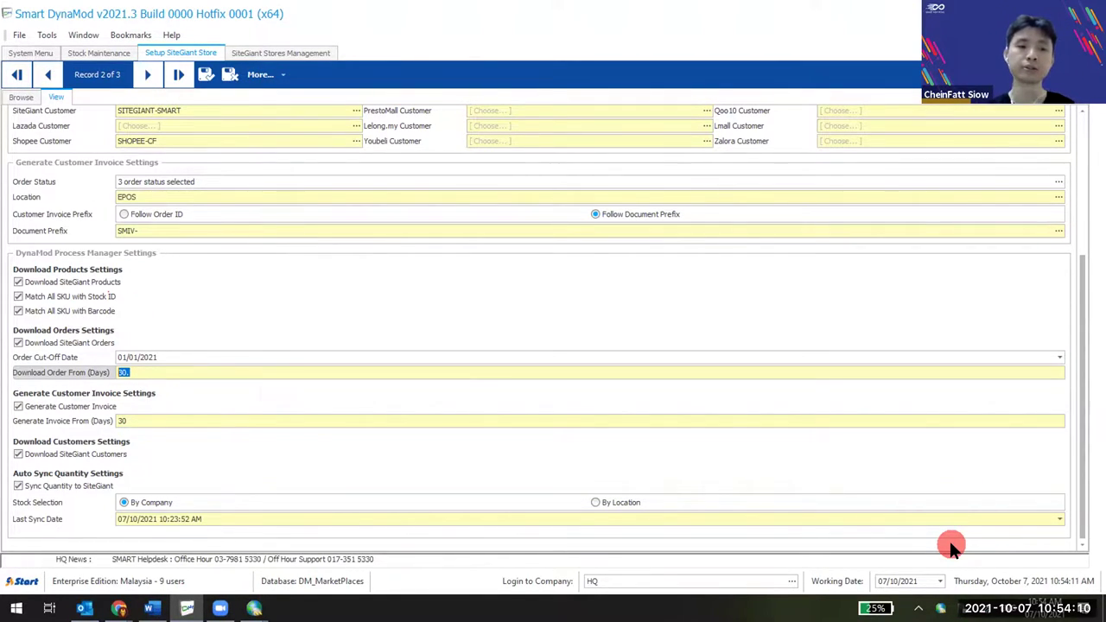
type("15")
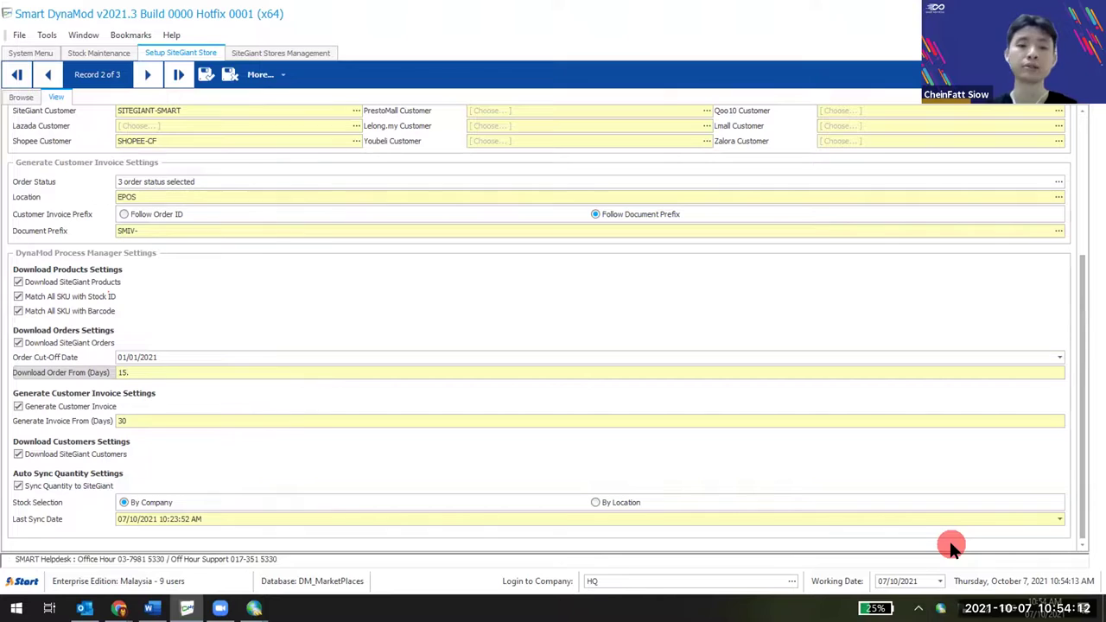
key("BackSpace")
key("BackSpace")
type("0")
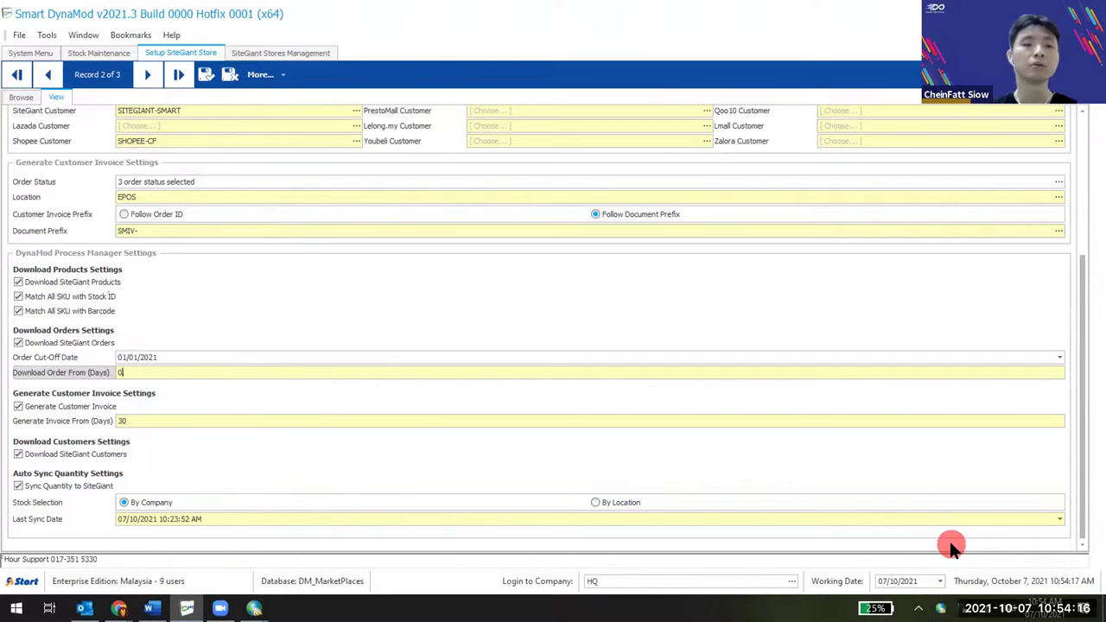
type("10")
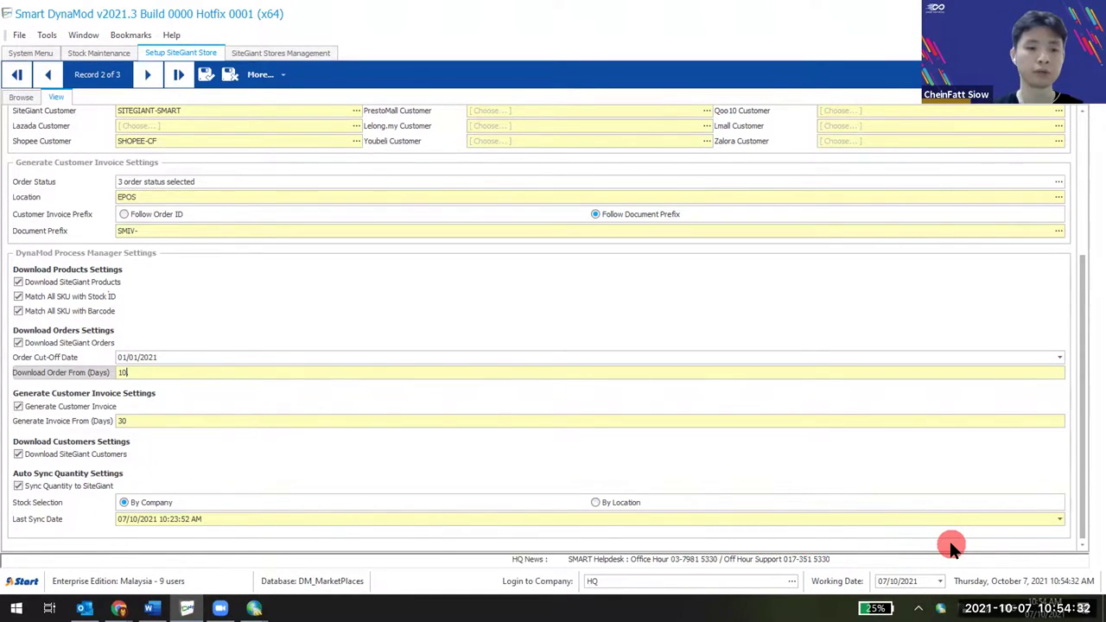
Set Download Order From (Days) to 0 and highlight the Order Cut-Off Date.
key("BackSpace")
key("BackSpace")
type("0")
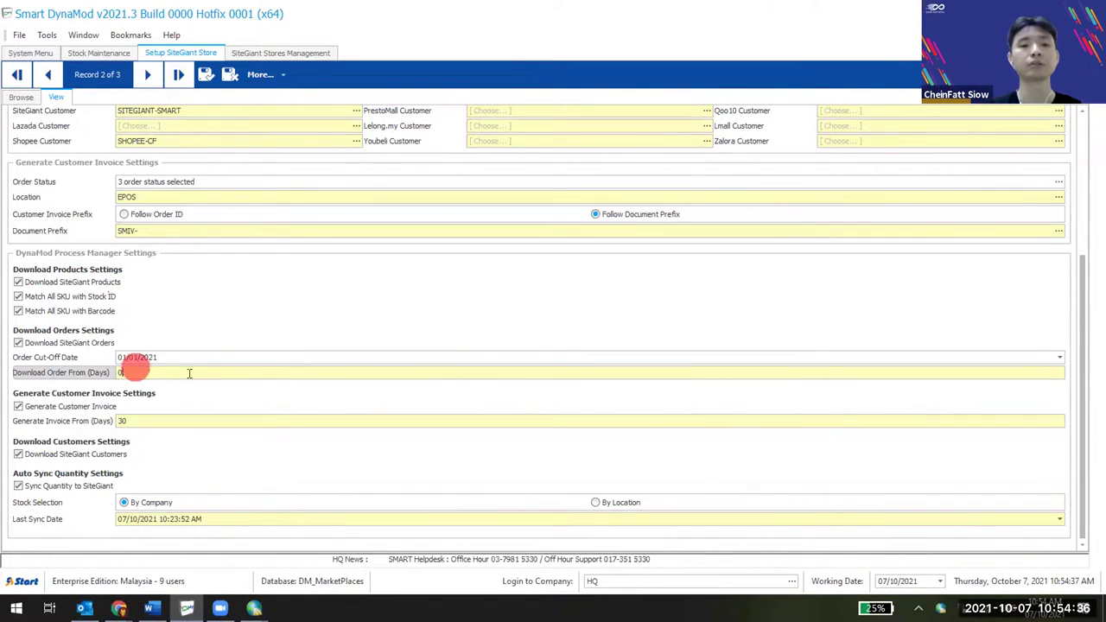
left_click(168, 357)
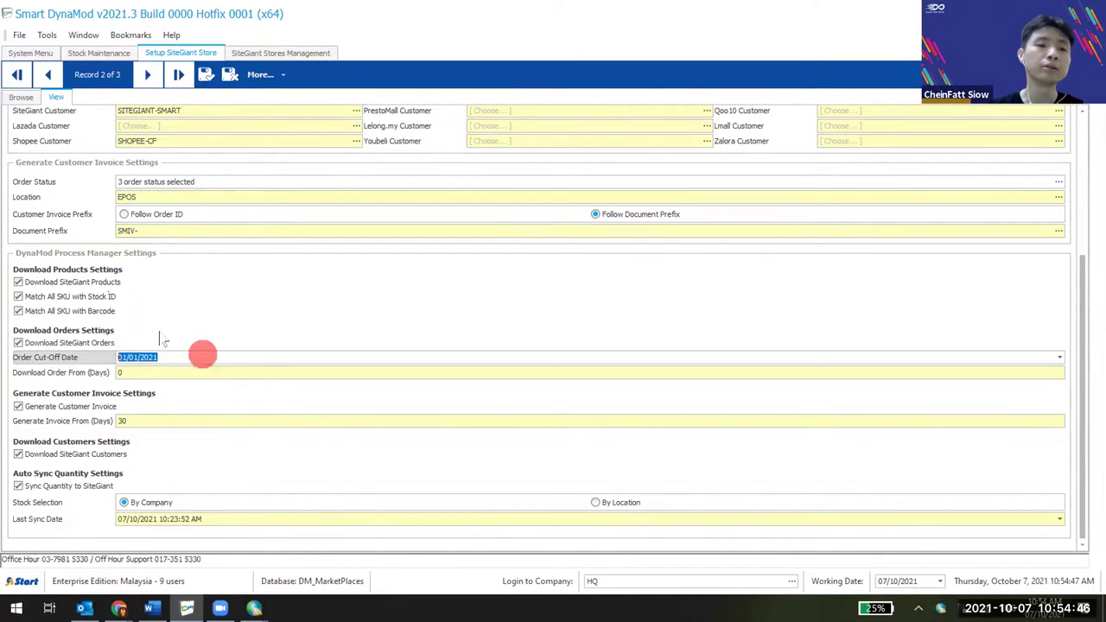
left_click_drag(173, 354, 106, 357)
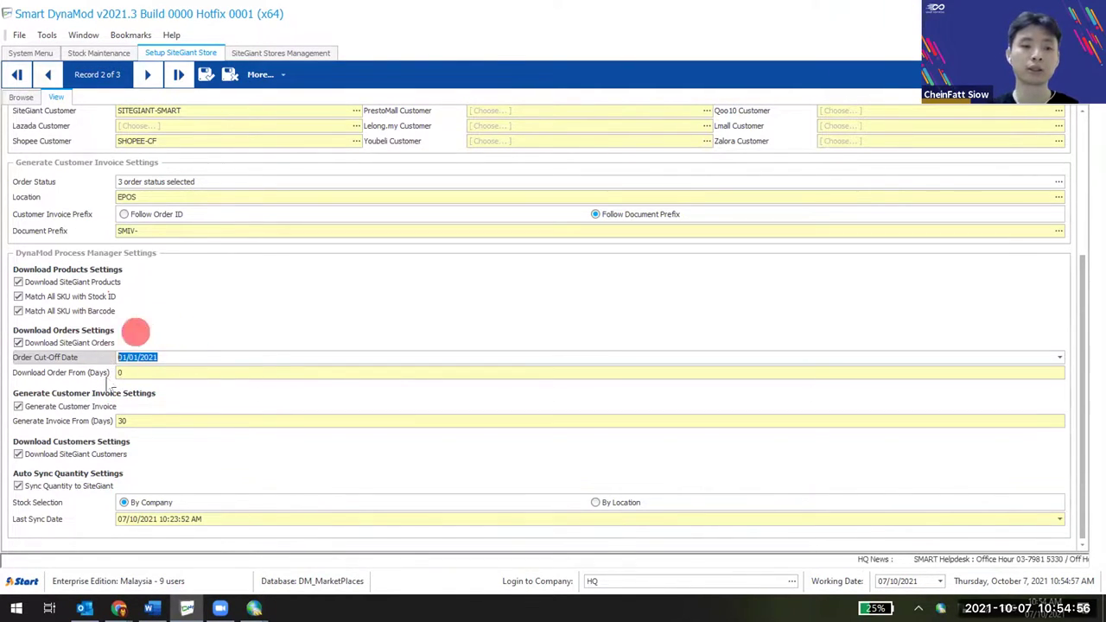
left_click_drag(156, 356, 74, 359)
Set Download Order From (Days) to 30 and highlight the Generate Invoice From (Days) value.
left_click(93, 373)
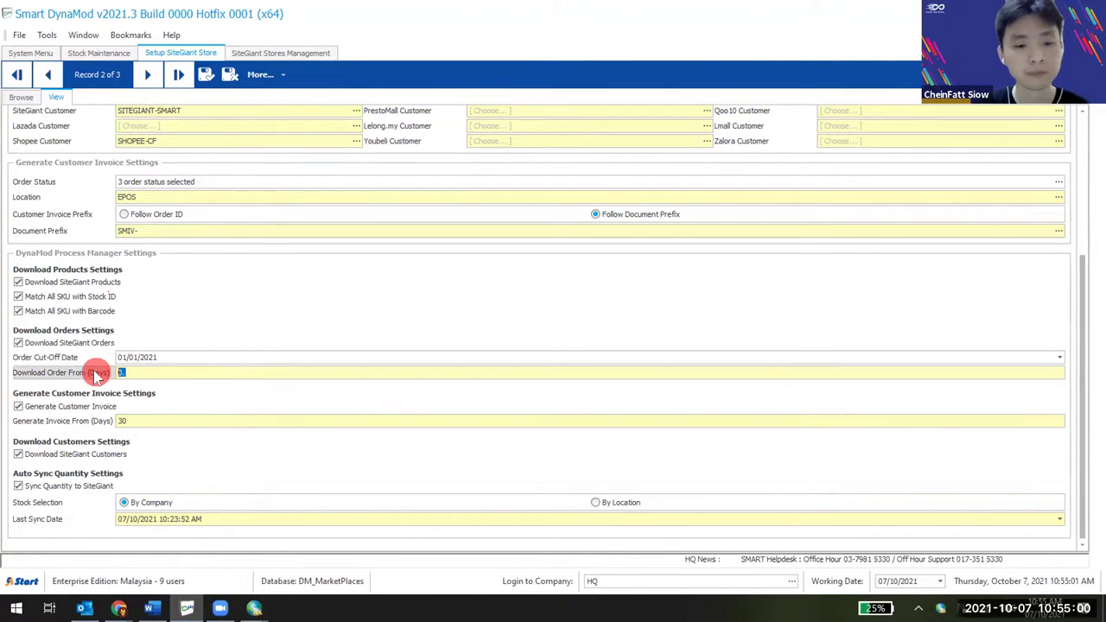
type("30")
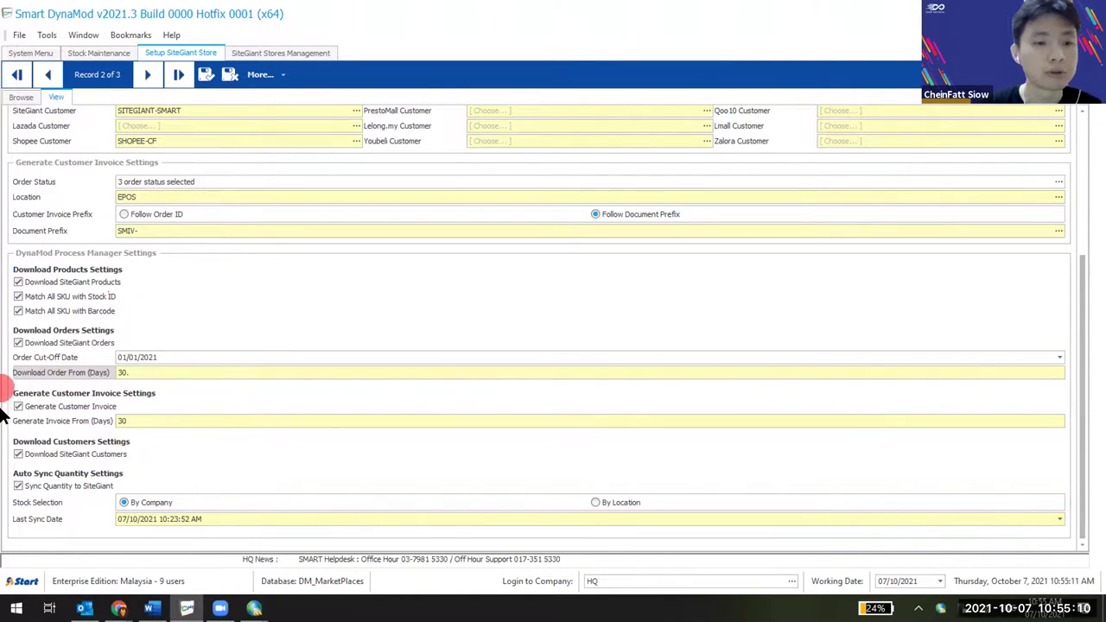
type(".")
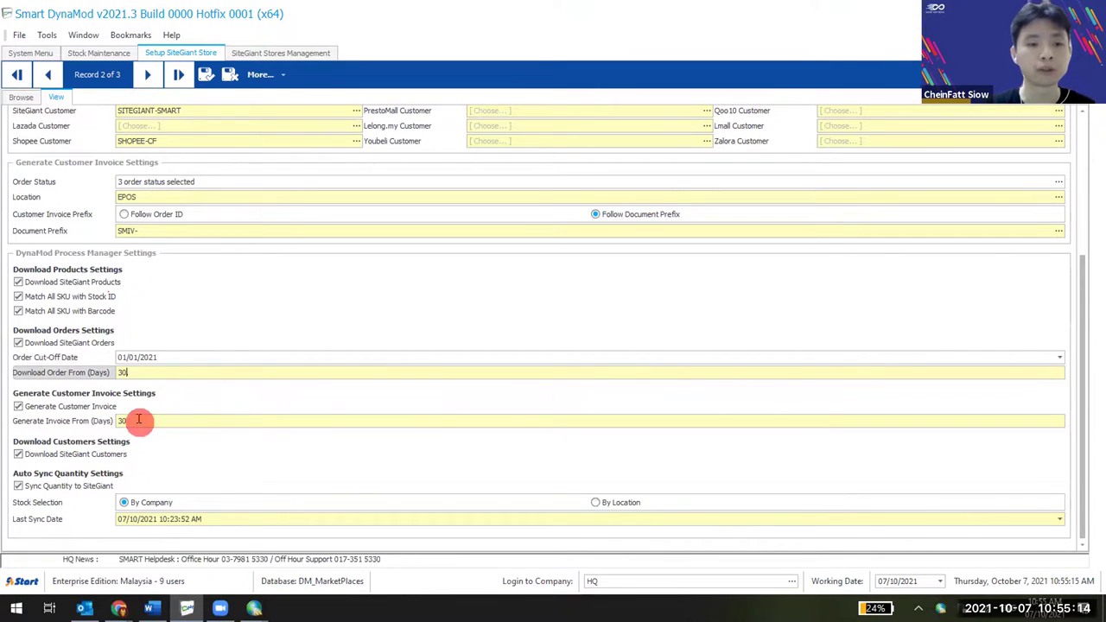
left_click(138, 420)
double_click(138, 420)
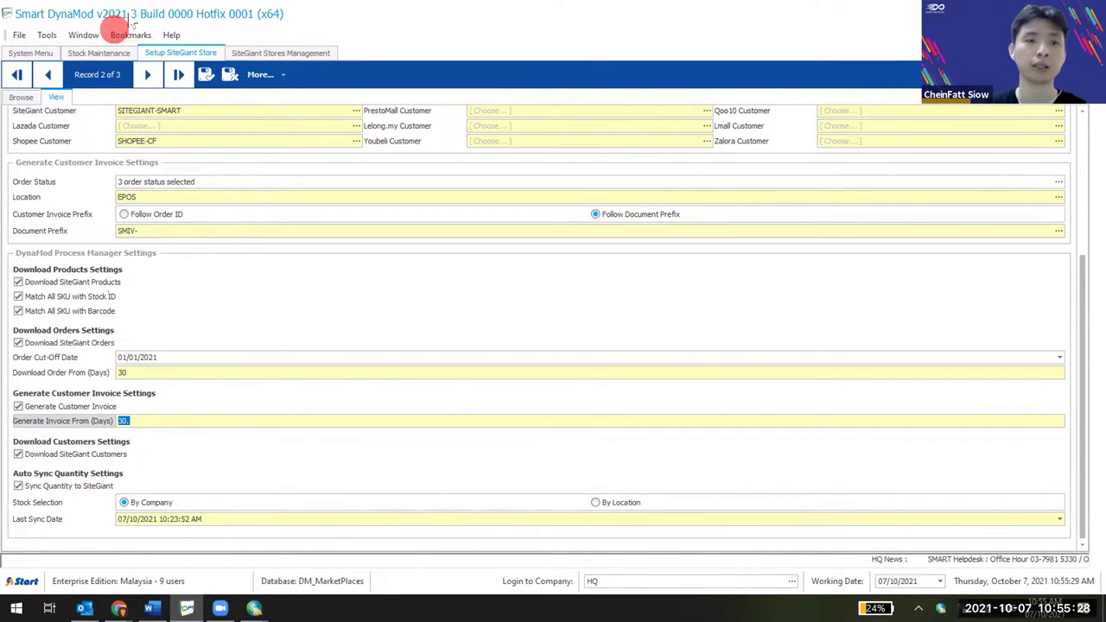
left_click(812, 45)
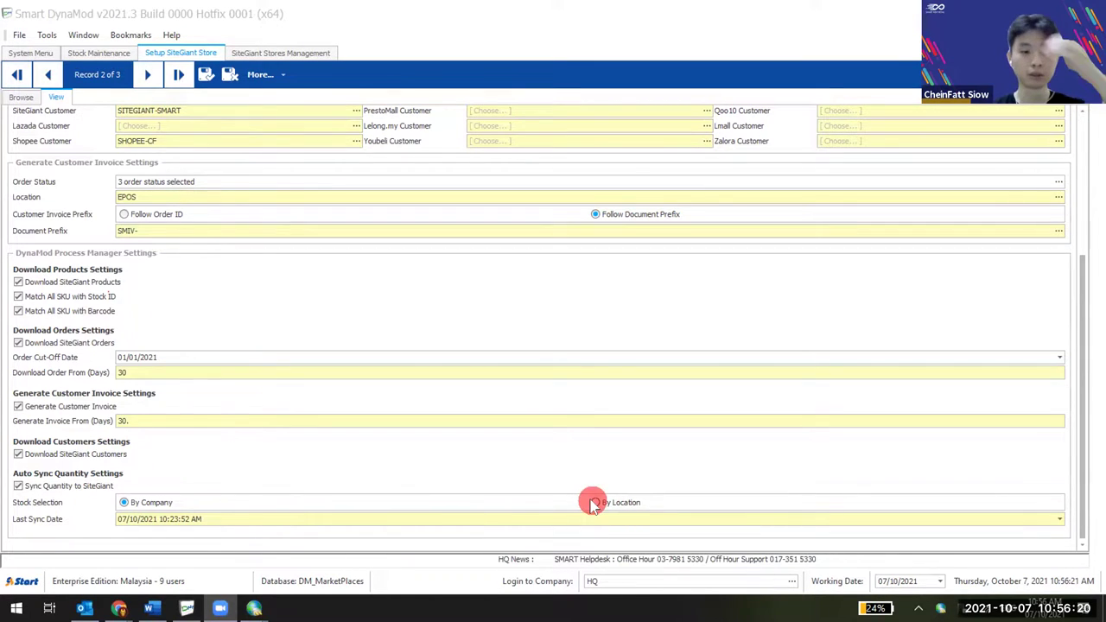
Examine the Last Sync Date and review the store's settings from the API information through the Auto Sync Quantity settings.
left_click(200, 516)
left_click_drag(200, 517, 116, 519)
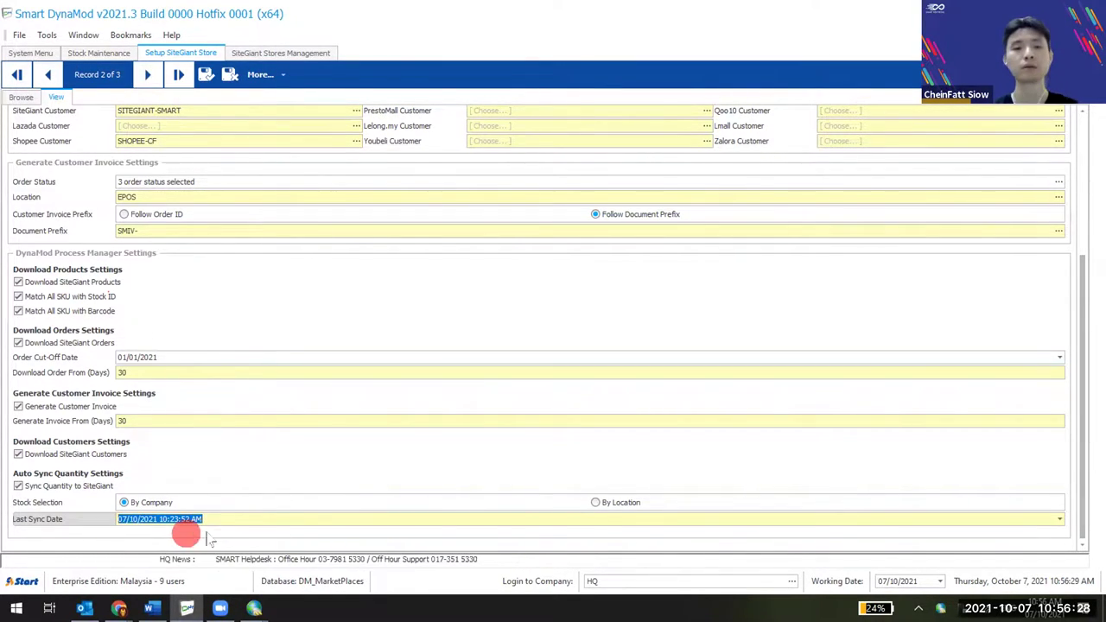
left_click_drag(1091, 404, 1084, 139)
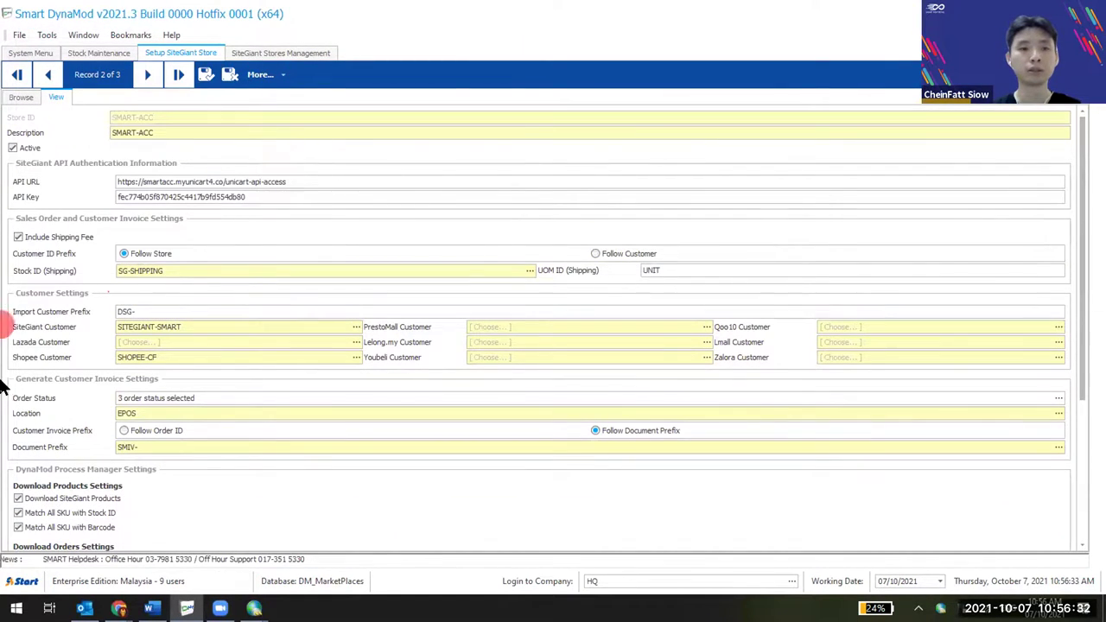
scroll(470, 208, "down", 5)
scroll(470, 208, "up", 5)
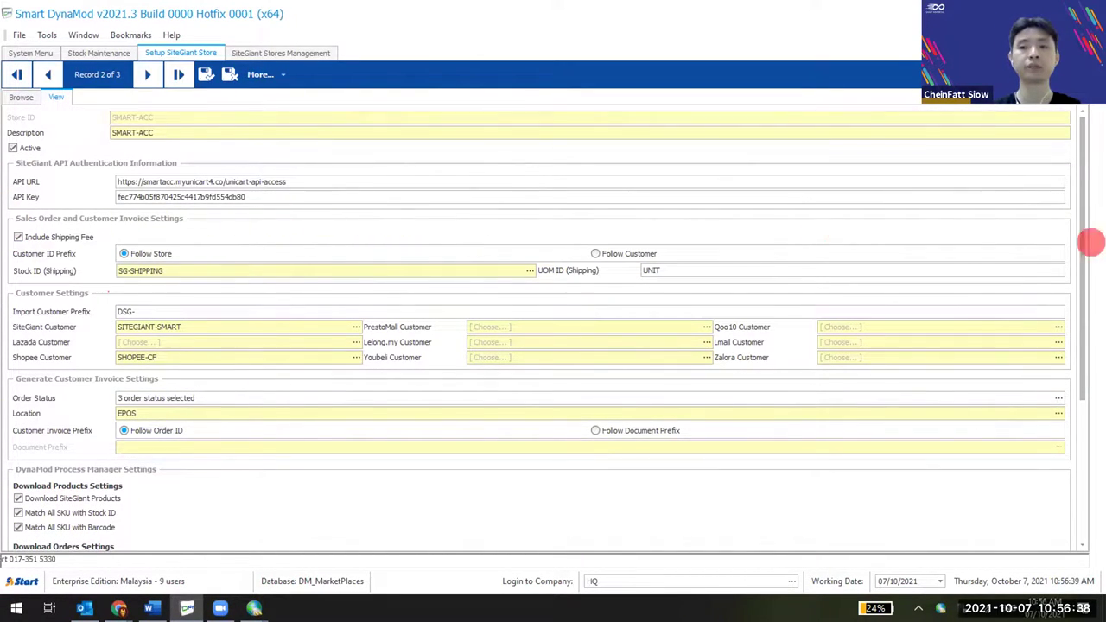
scroll(959, 490, "down", 5)
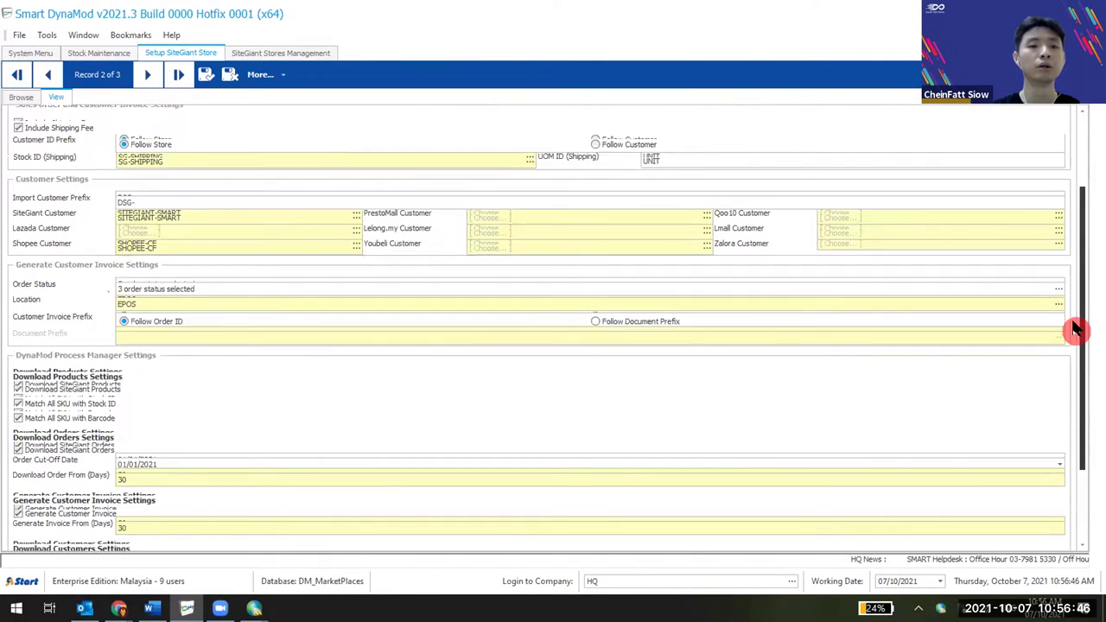
left_click_drag(1081, 402, 1075, 315)
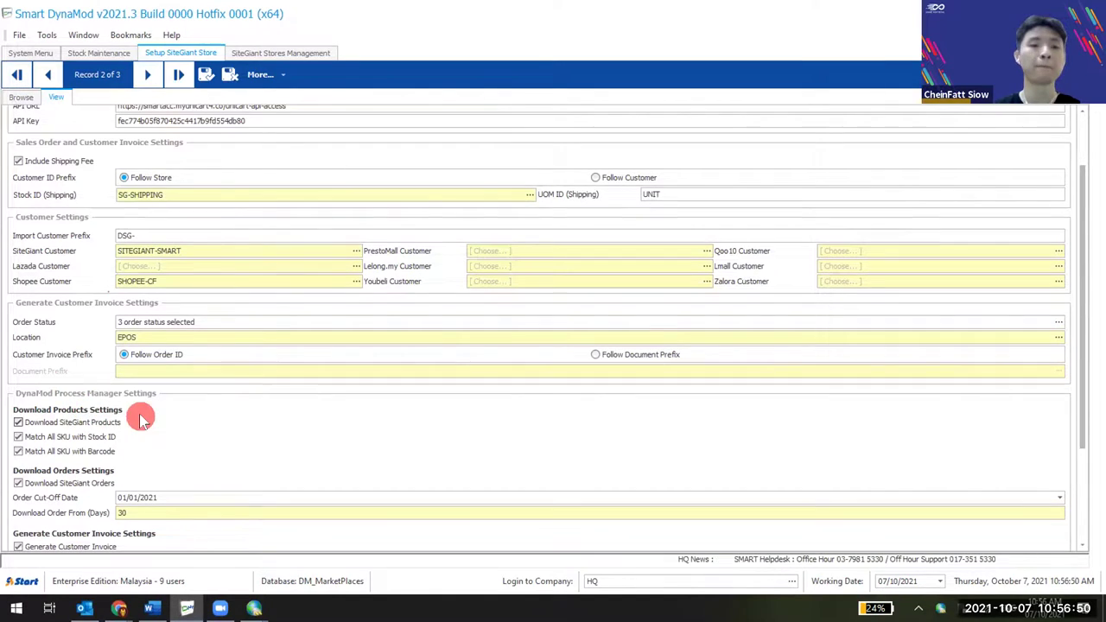
scroll(143, 419, "down", 3)
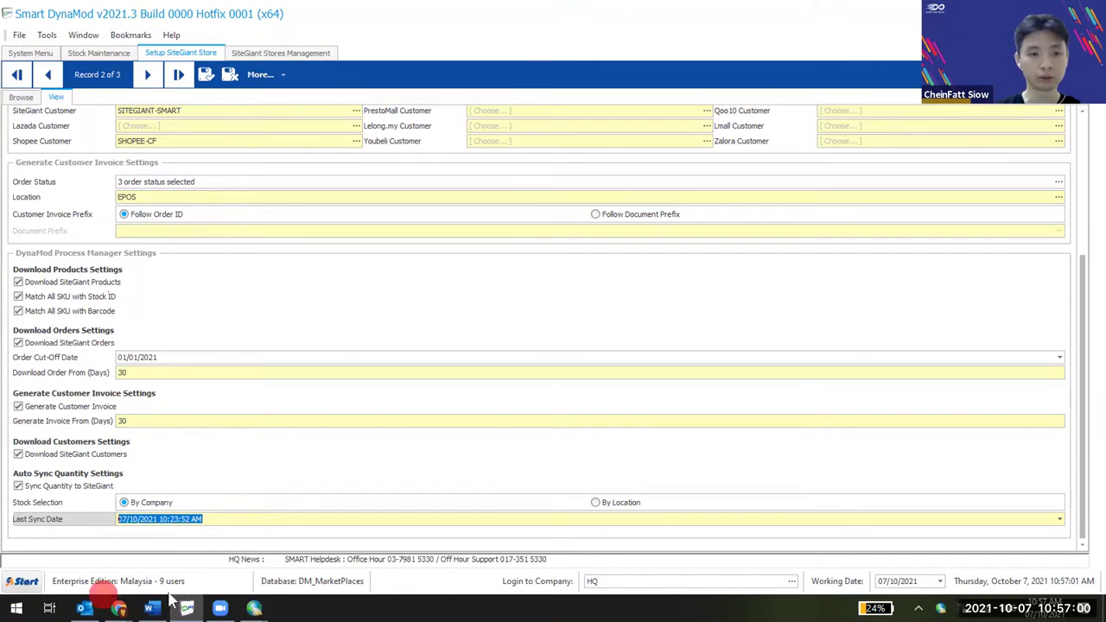
Open the database connection and task setup in DynaMod Process Manager and compare the SiteGiant tasks with the store's settings.
left_click(942, 608)
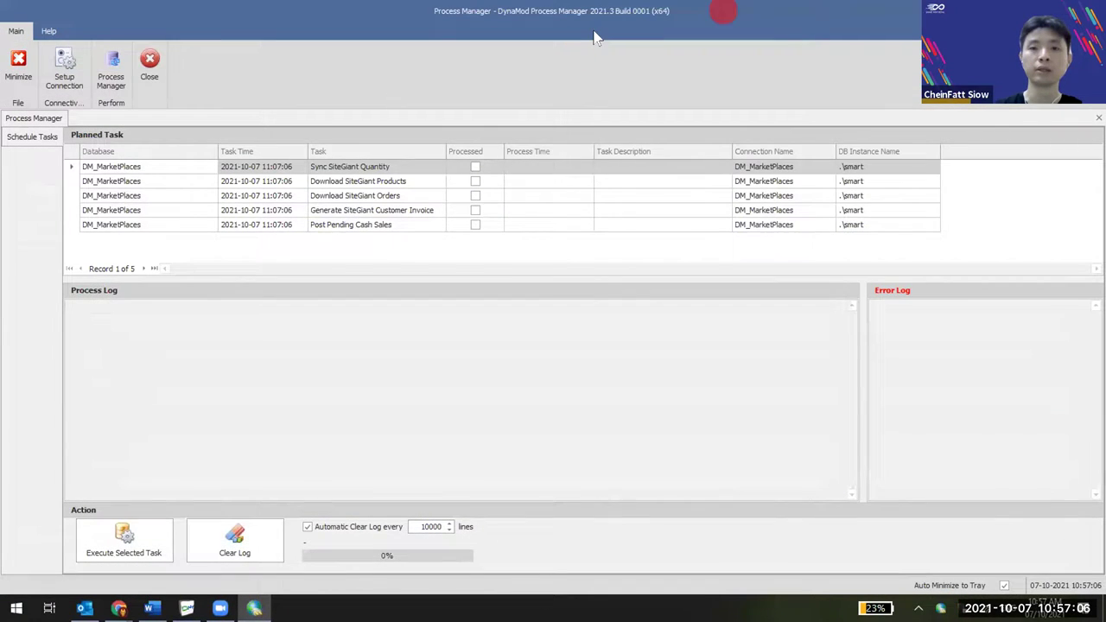
double_click(724, 10)
left_click(290, 113)
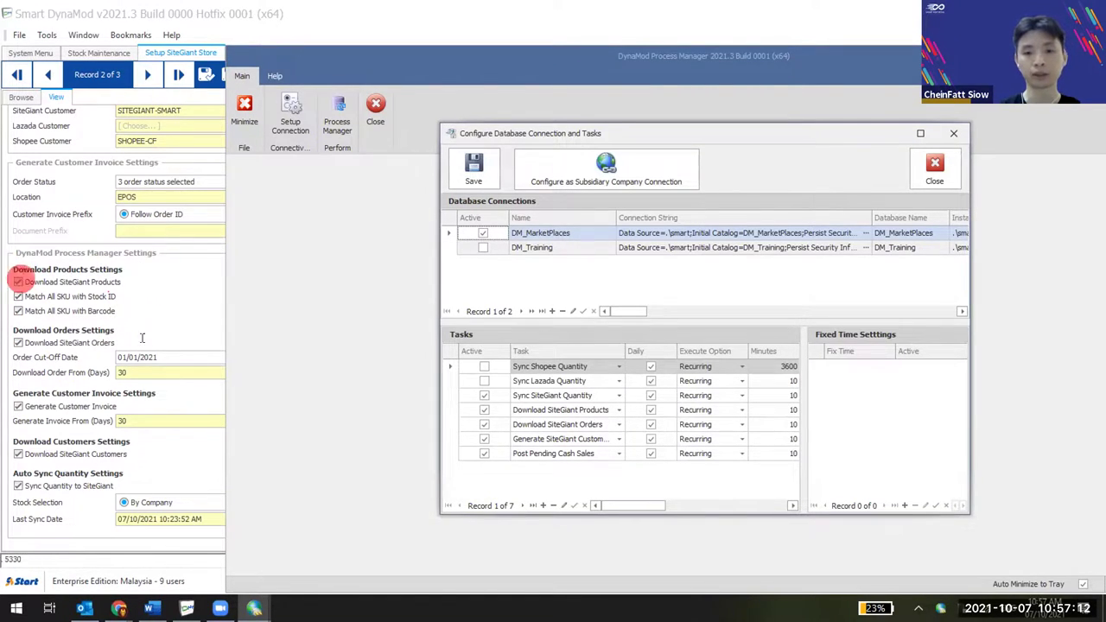
left_click(445, 411)
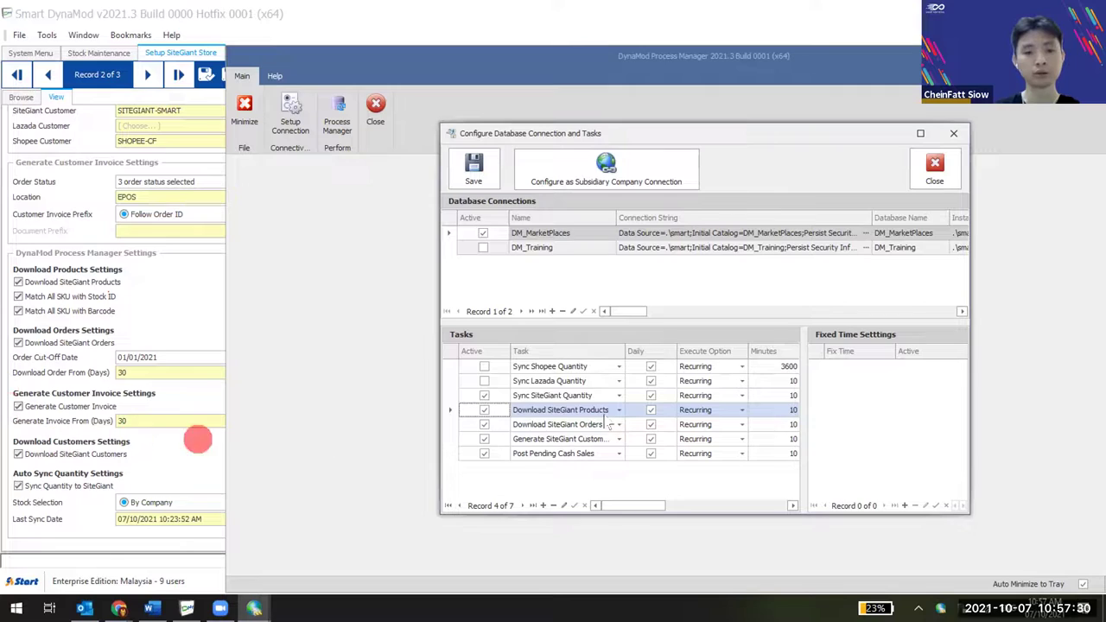
left_click(444, 439)
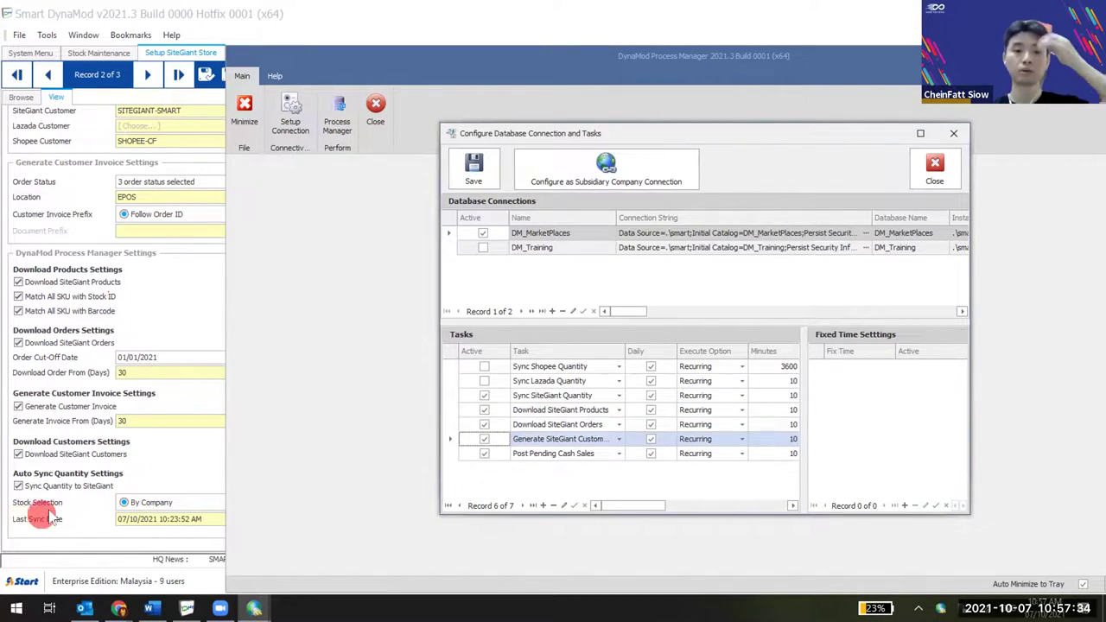
Change the Post Pending Cash Sales task to Download SiteGiant Customers and widen the Task column to show full names.
left_click(610, 453)
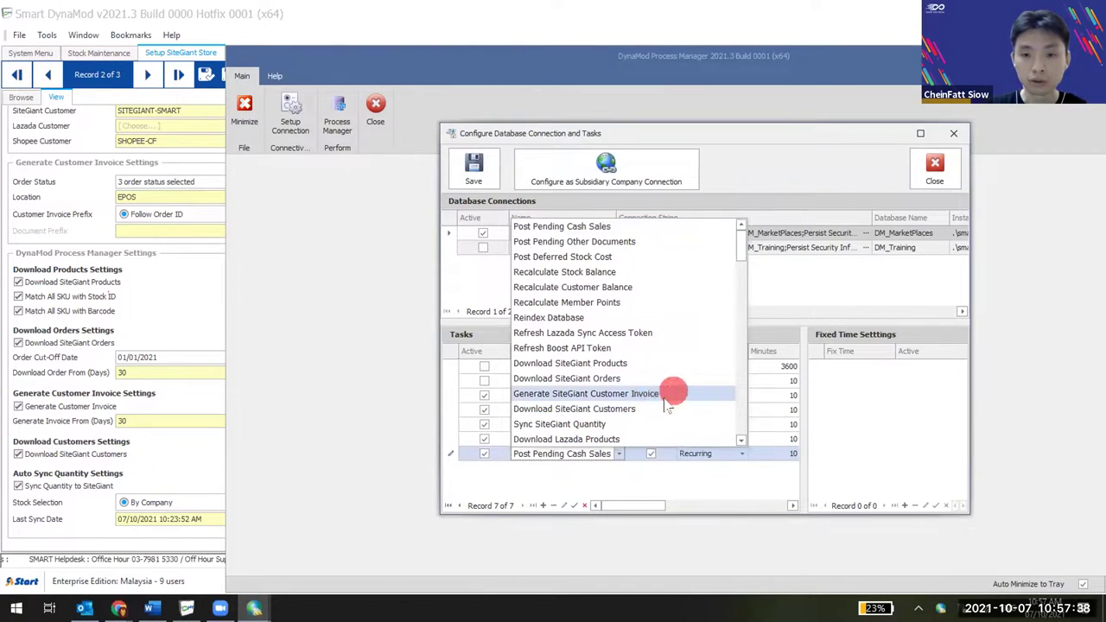
left_click(653, 407)
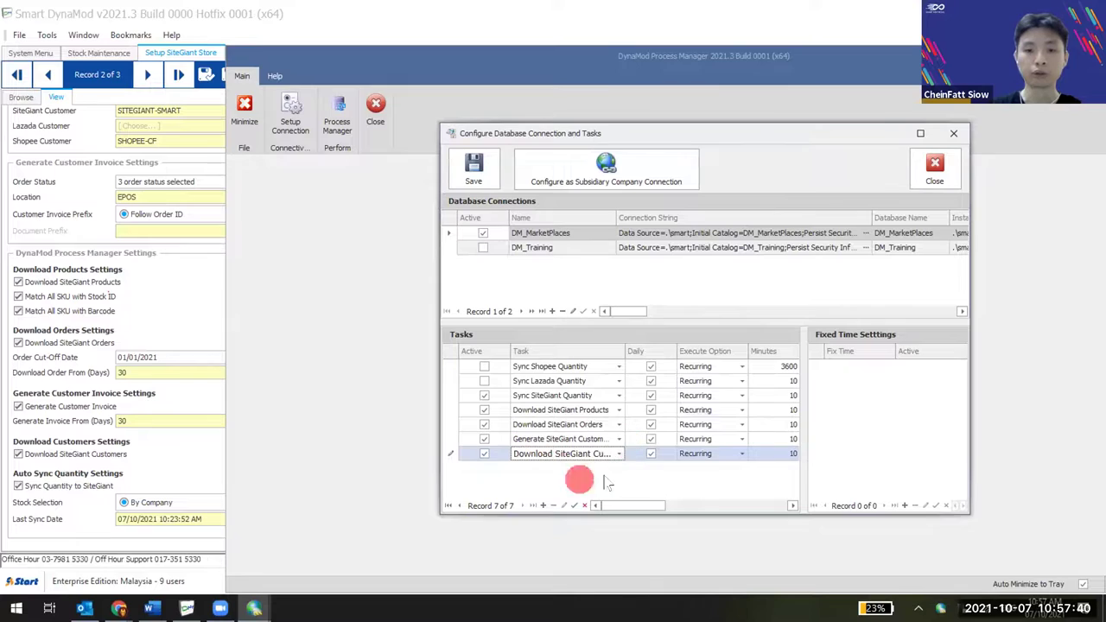
left_click_drag(628, 351, 671, 352)
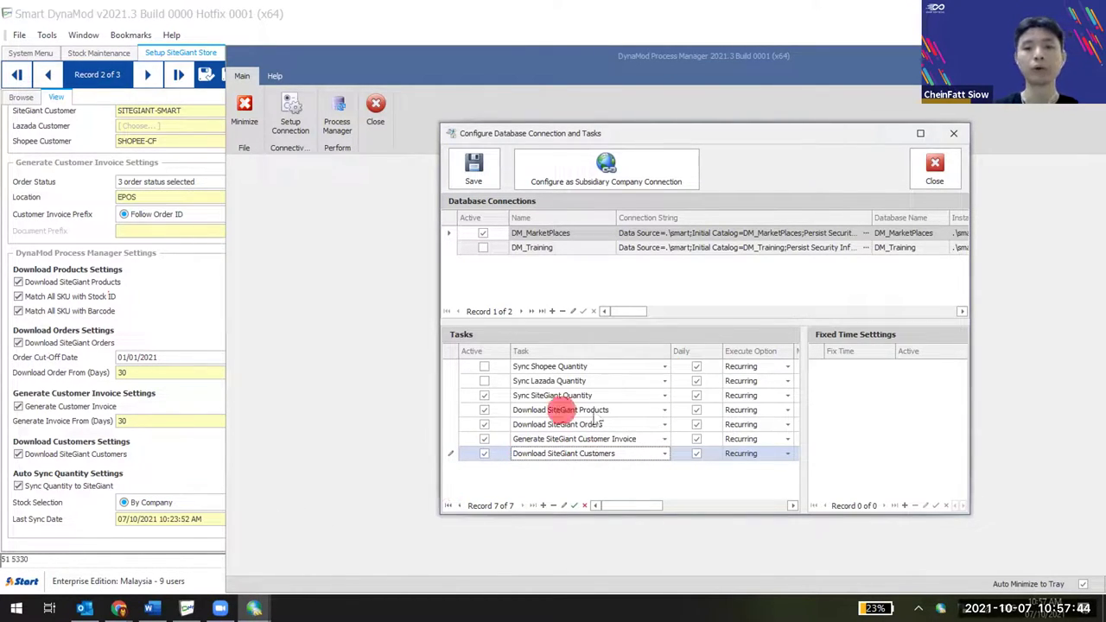
left_click(451, 396)
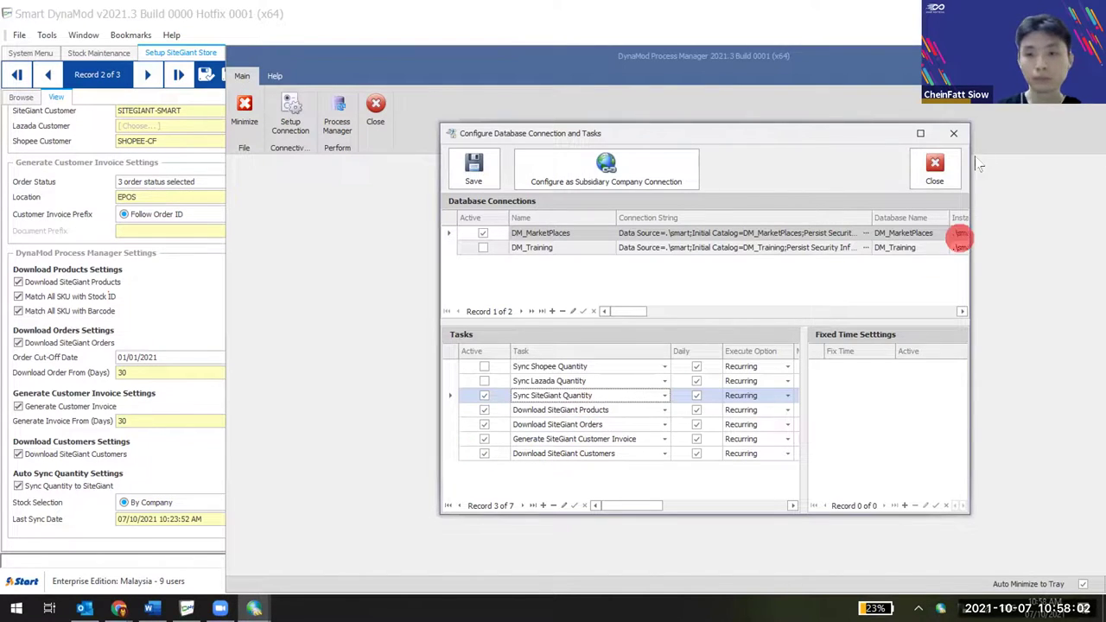
Close the task configuration without saving, return to the SiteGiant store setup and discard the edits to the store record.
left_click(935, 170)
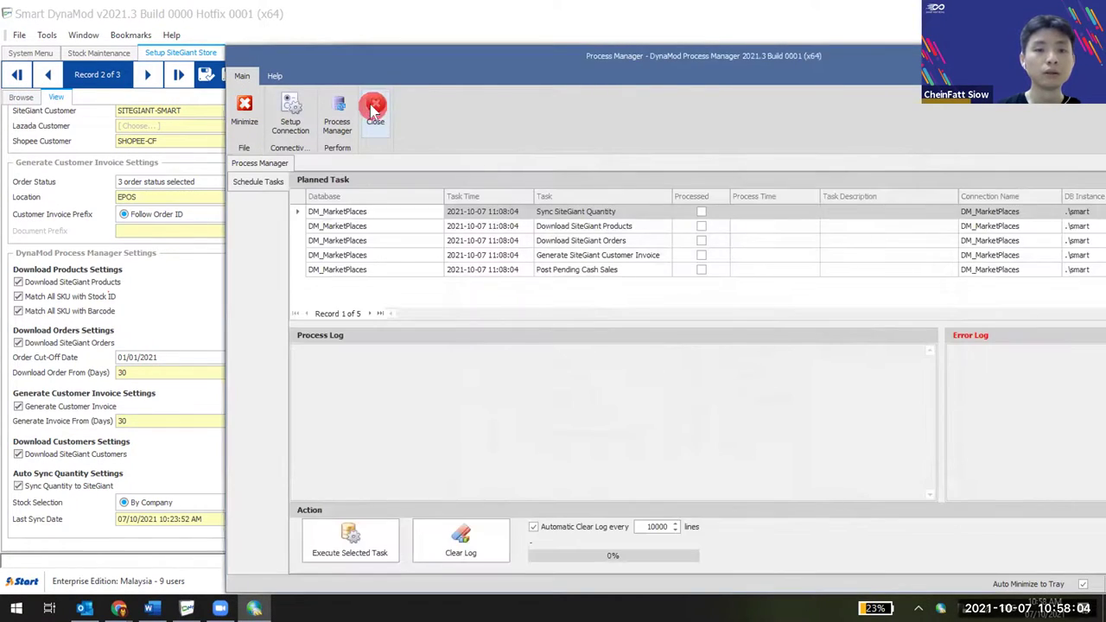
left_click(245, 107)
left_click(229, 76)
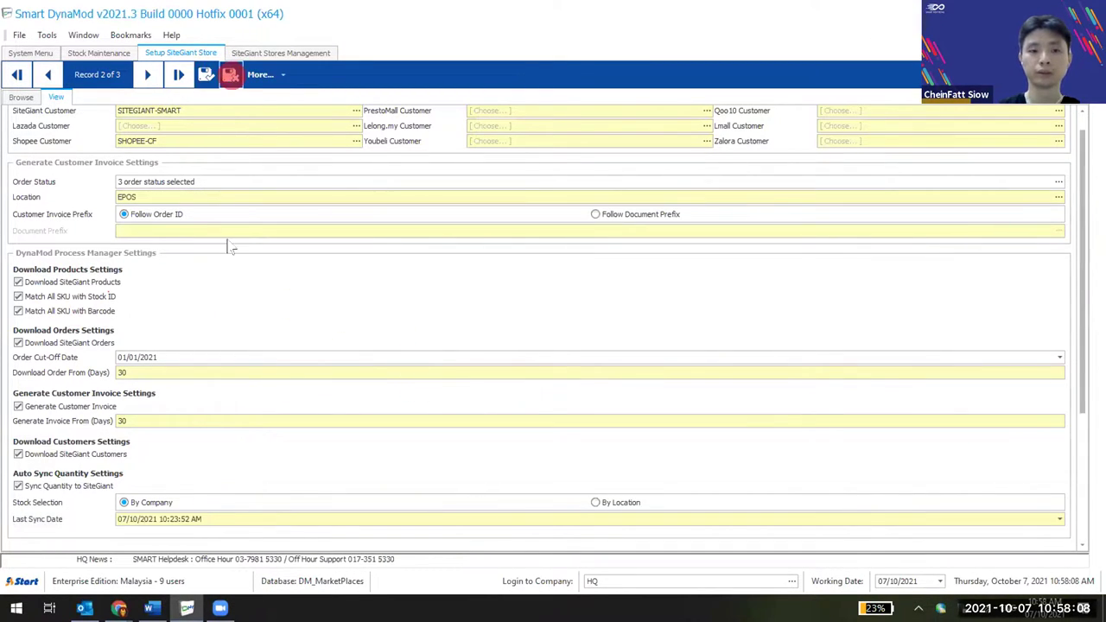
Switch to the SiteGiant topic of the knowledge base in Chrome and look over its list of articles.
mouse_move(122, 609)
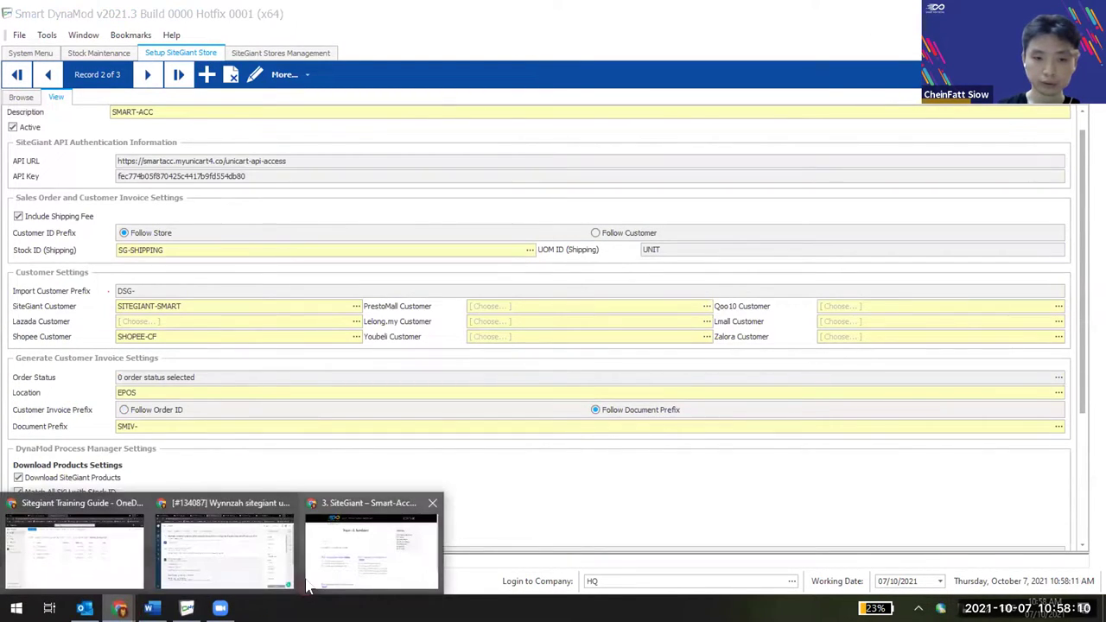
left_click(364, 556)
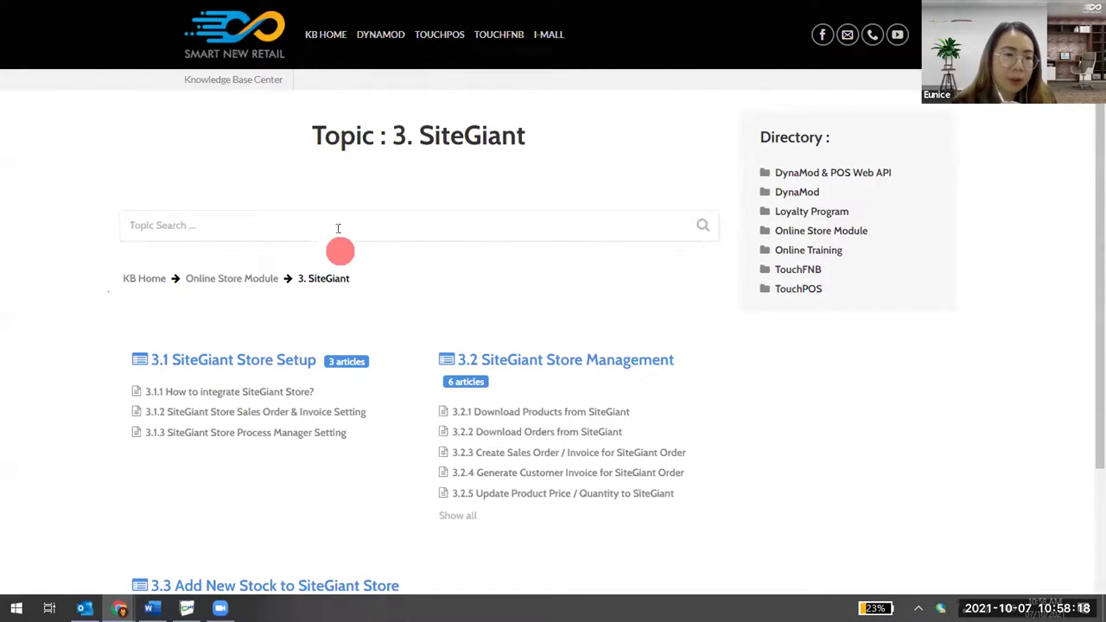
scroll(190, 337, "down", 1)
scroll(251, 216, "up", 1)
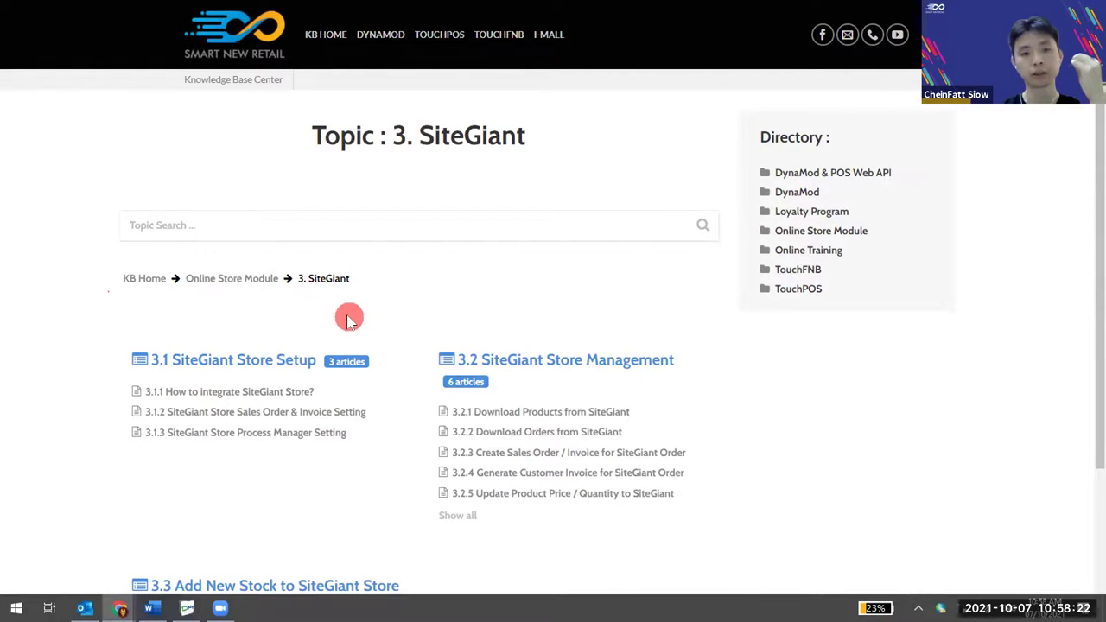
scroll(259, 345, "down", 1)
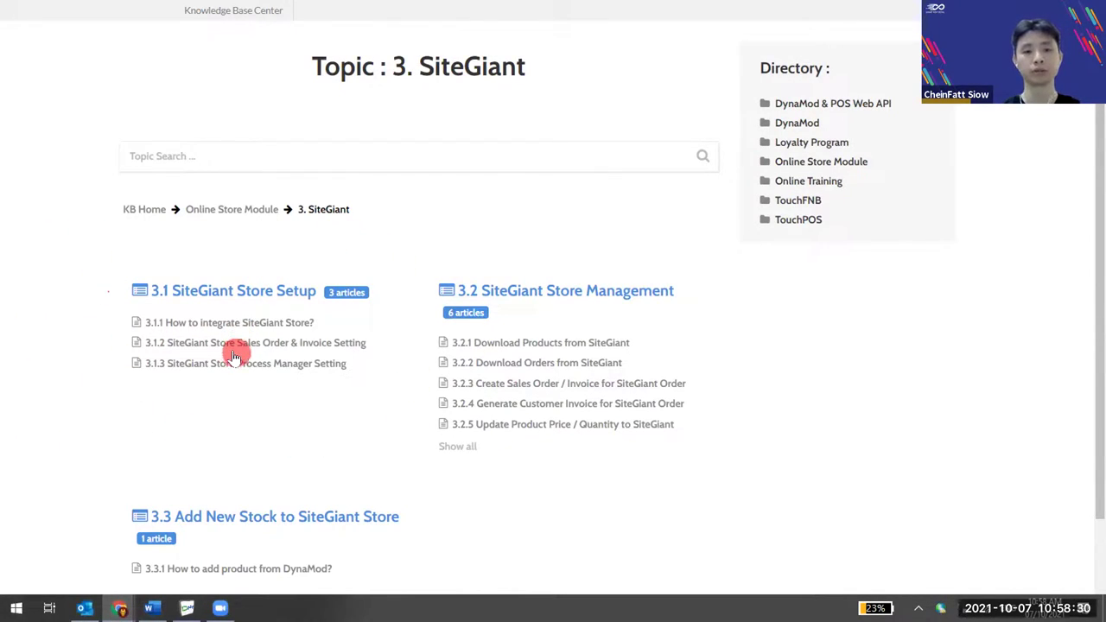
Open article 3.1.1 How to integrate SiteGiant Store? and review its store setup instructions.
left_click(248, 322)
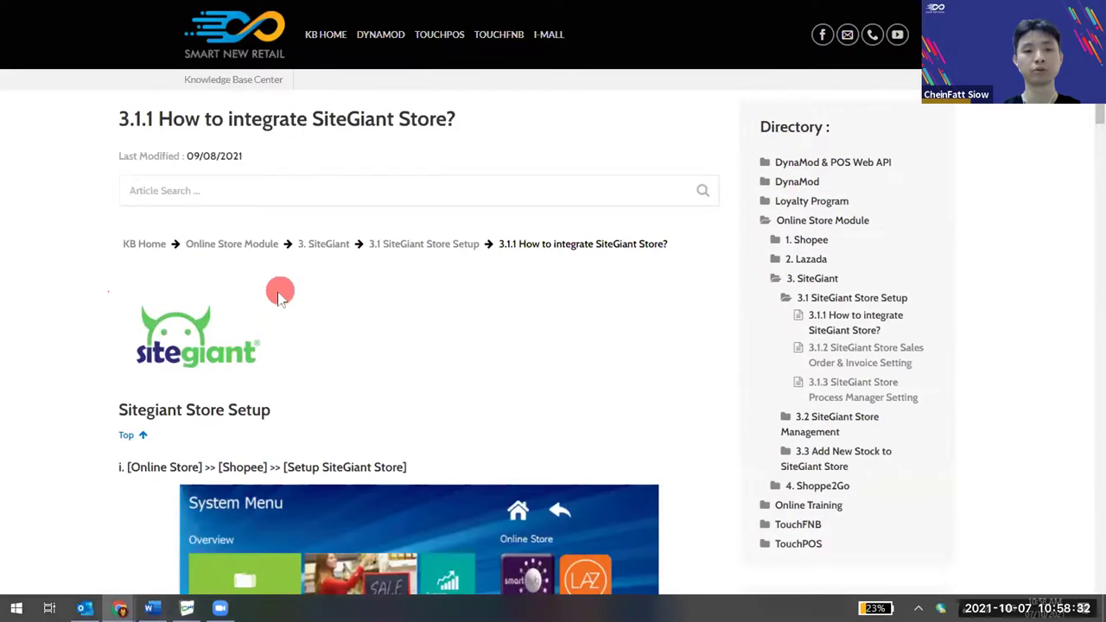
scroll(285, 319, "down", 1)
scroll(298, 363, "down", 10)
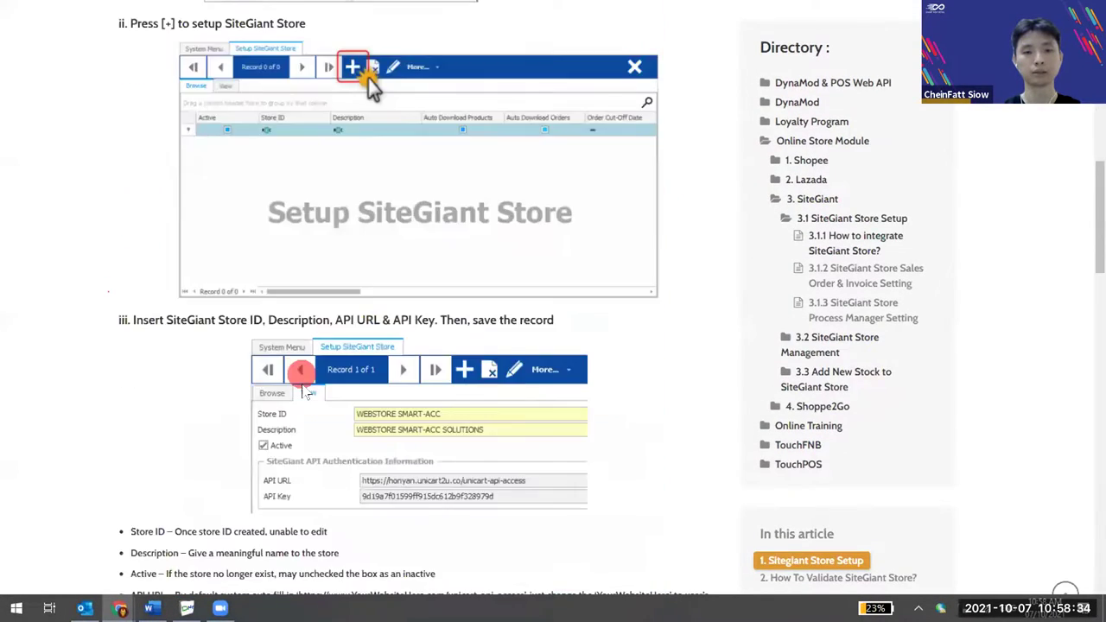
scroll(302, 389, "down", 4)
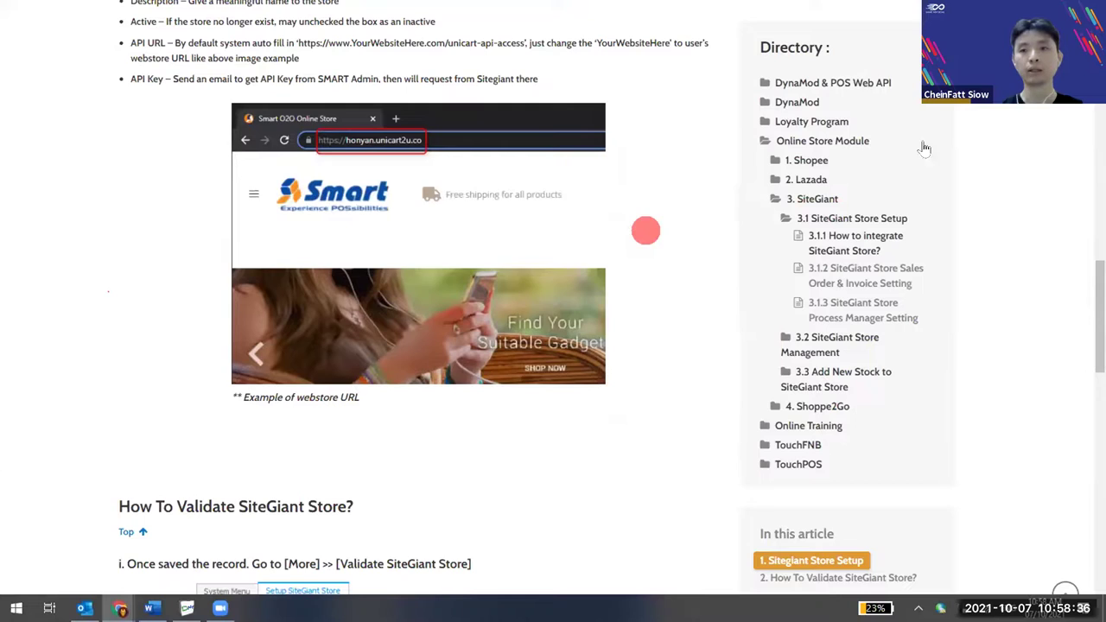
scroll(648, 226, "up", 15)
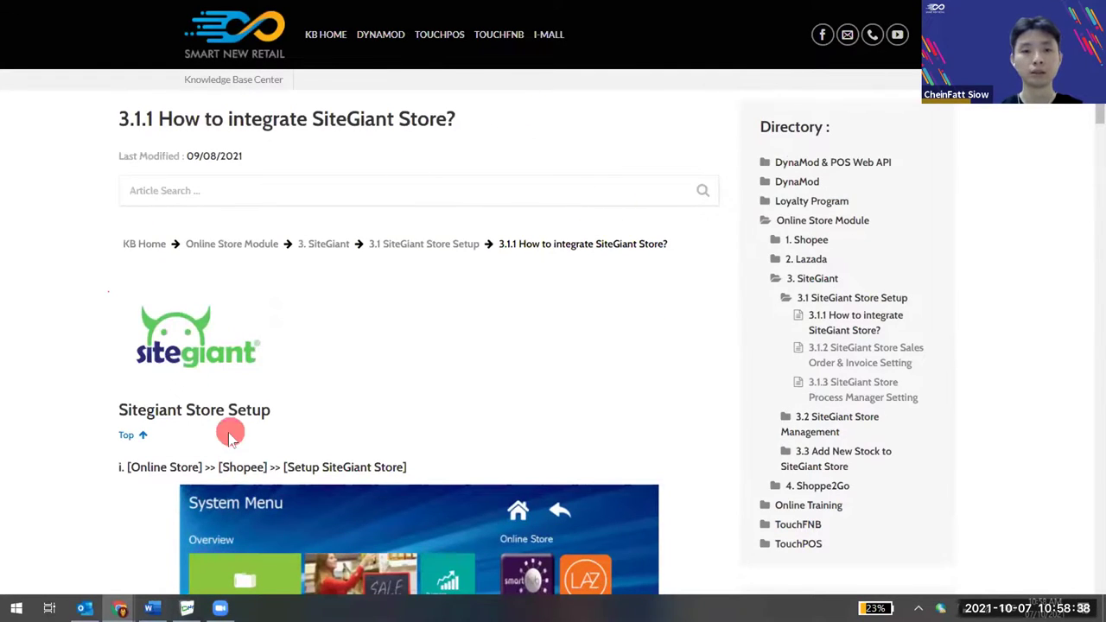
Open article 3.1.2 SiteGiant Store Sales Order & Invoice Setting and review its shipping fee and Customer ID Prefix settings.
left_click(854, 354)
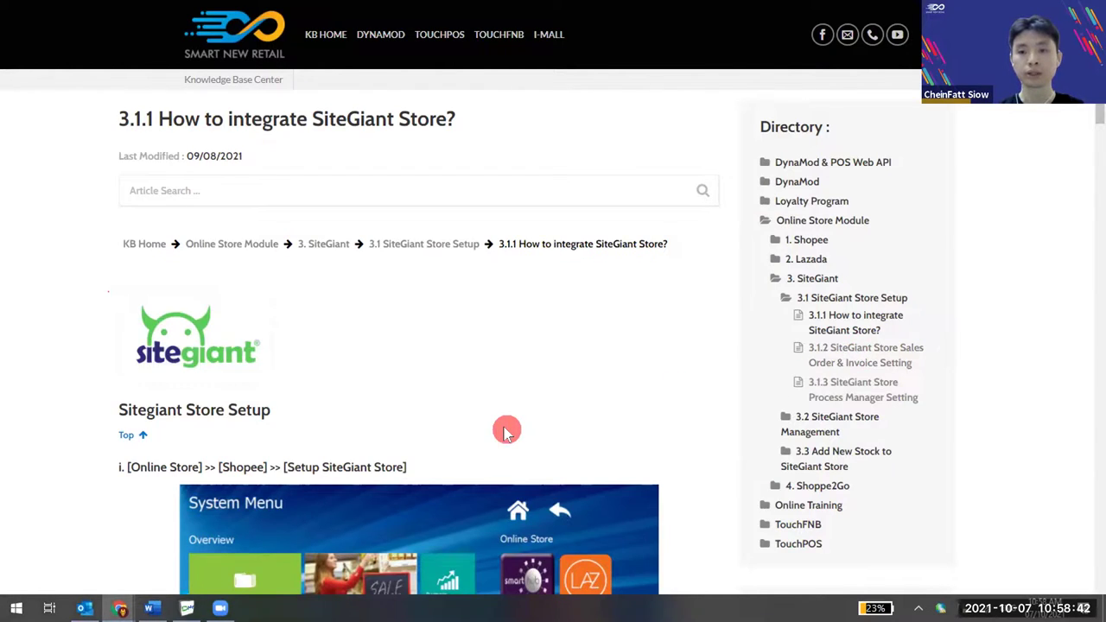
scroll(507, 427, "down", 3)
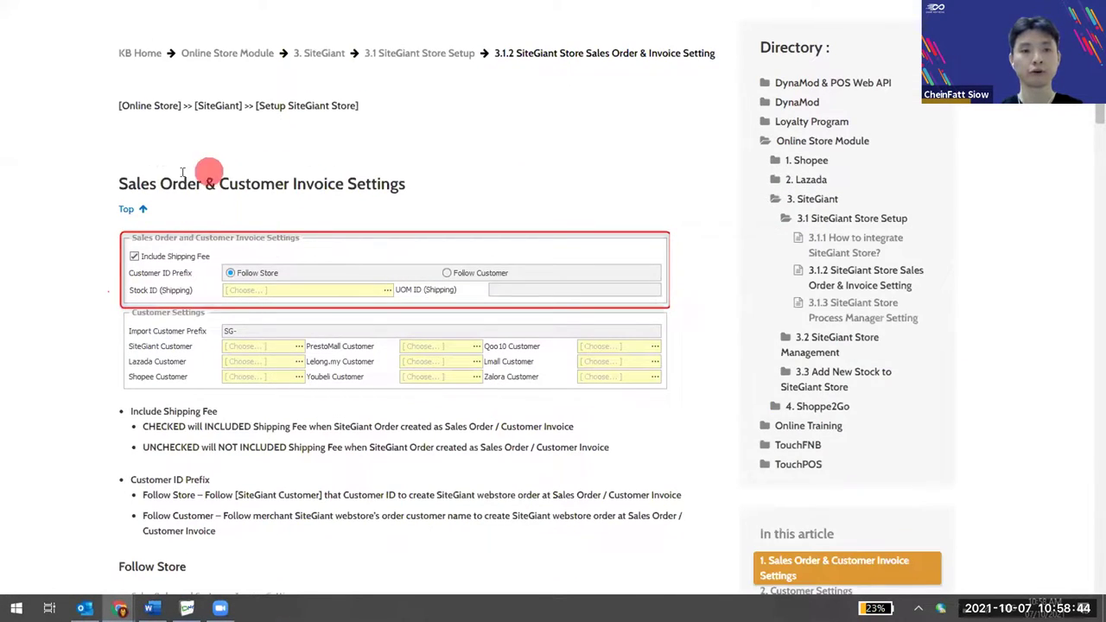
scroll(409, 307, "down", 5)
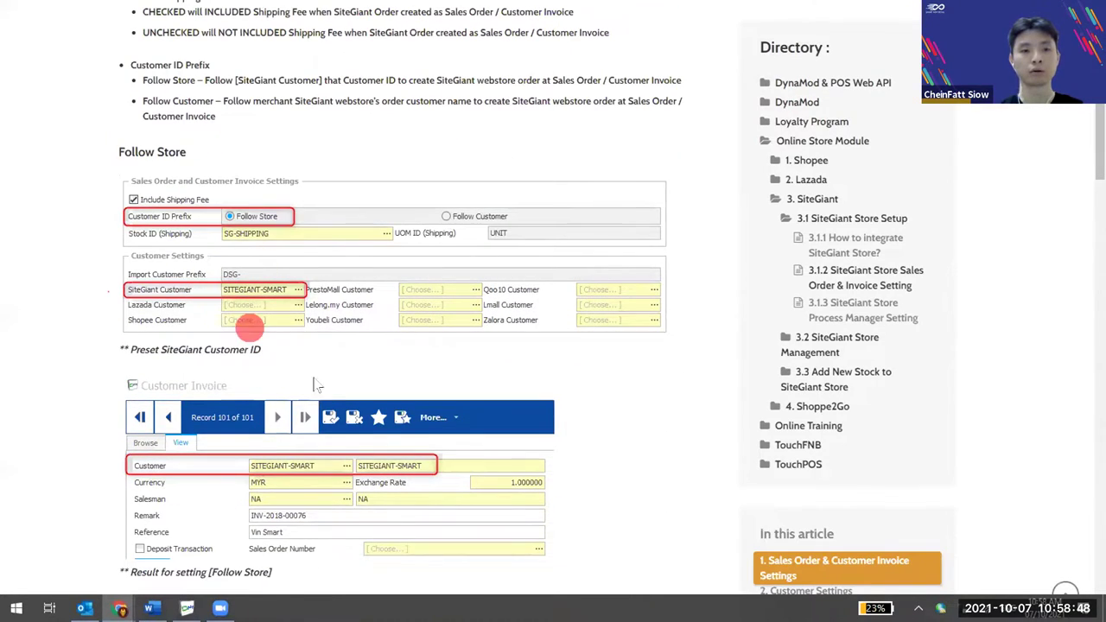
scroll(345, 424, "down", 3)
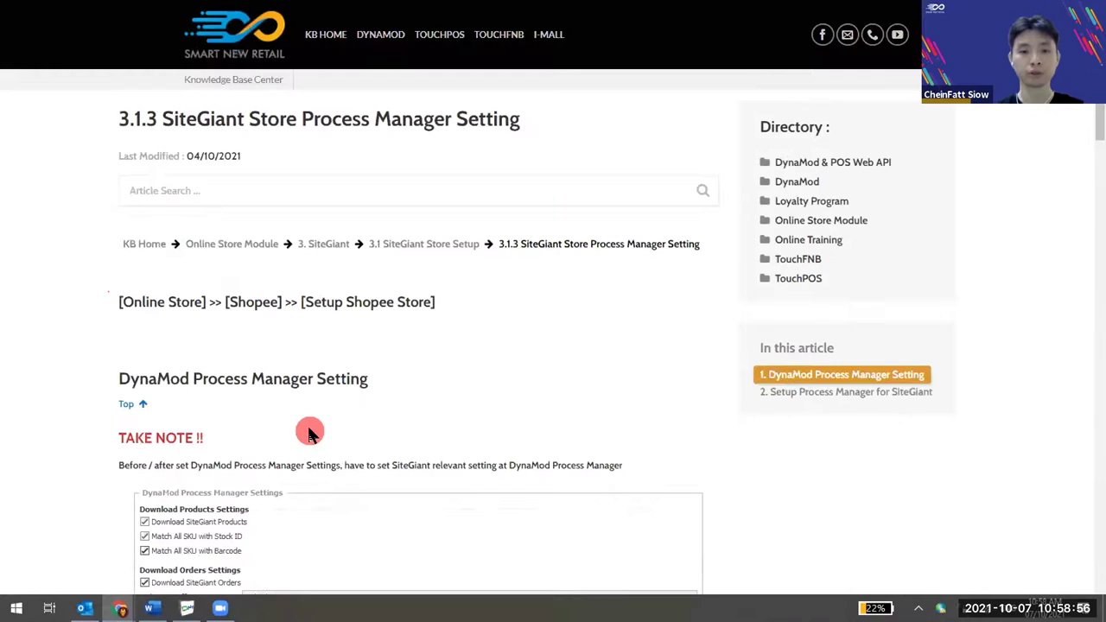
Review article 3.1.3 SiteGiant Store Process Manager Setting down to the Setup Process Manager for SiteGiant section.
scroll(308, 432, "down", 3)
scroll(145, 474, "down", 7)
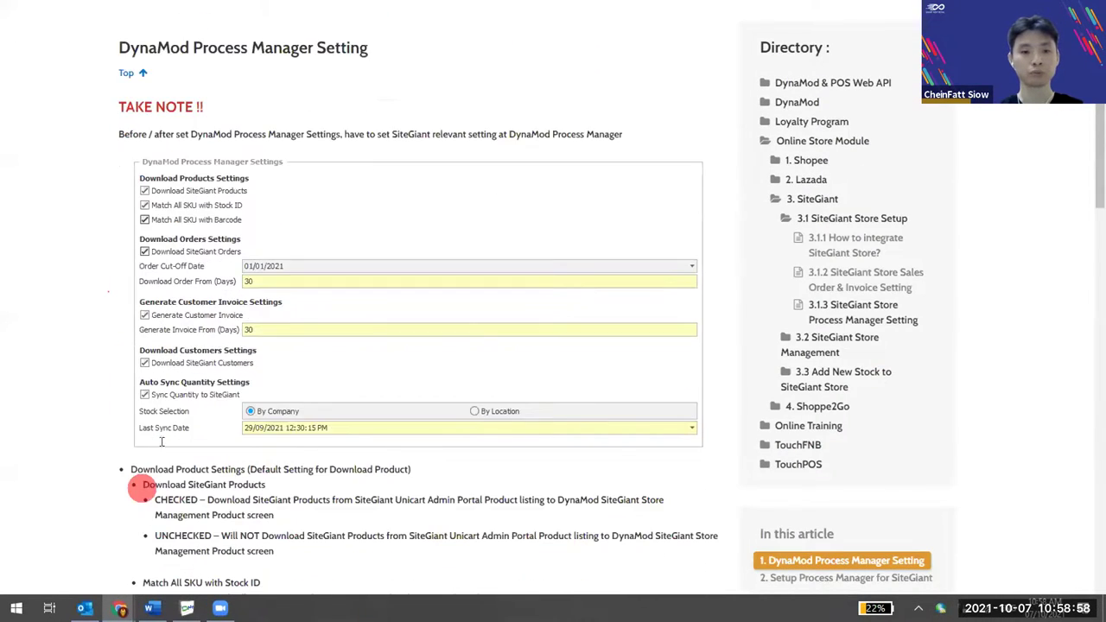
scroll(183, 458, "down", 9)
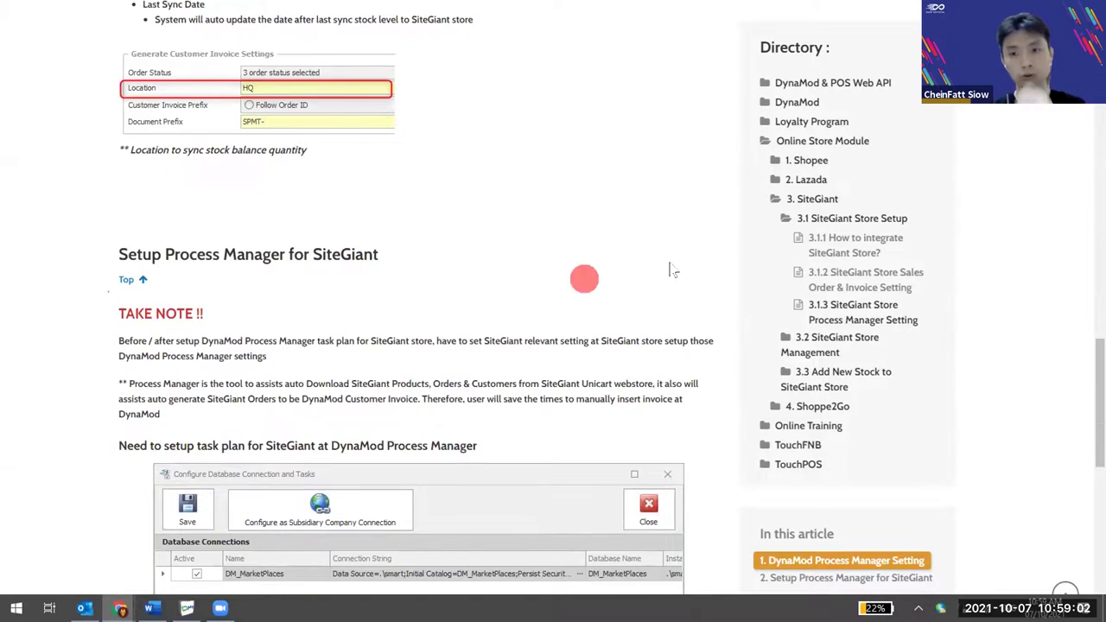
scroll(735, 239, "up", 4)
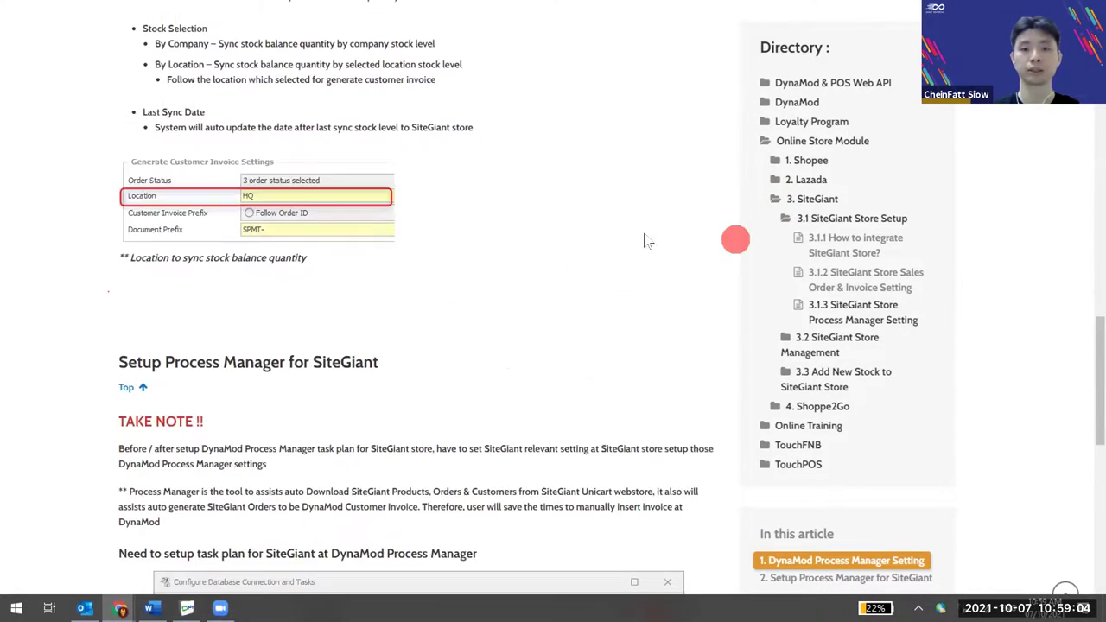
Collapse the SiteGiant folders in the article directory and return to the SiteGiant topic page.
left_click(810, 221)
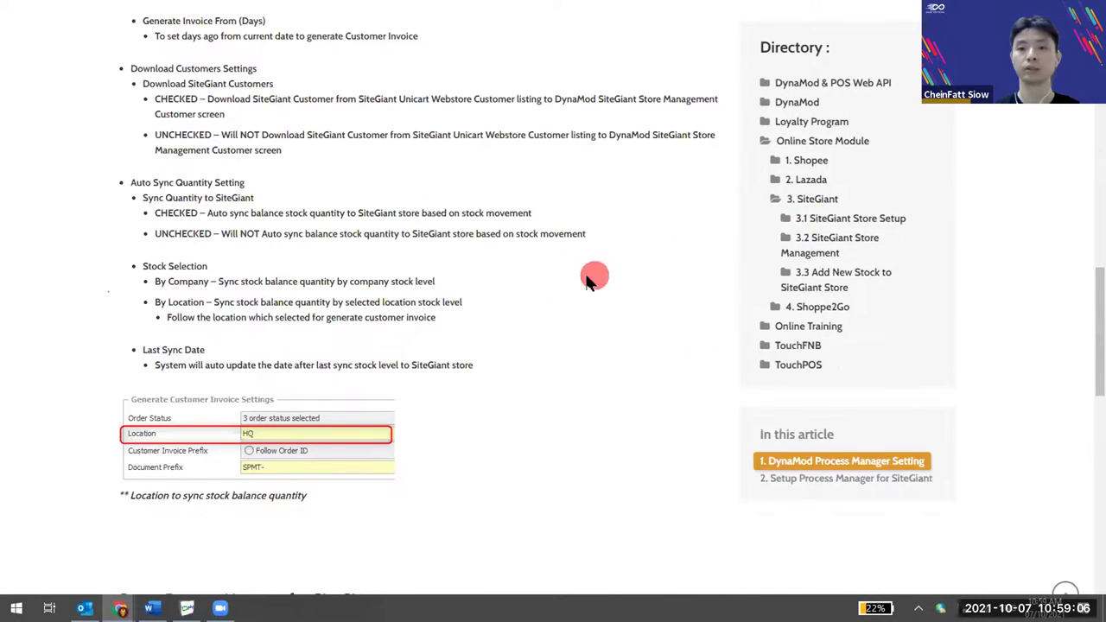
left_click(805, 199)
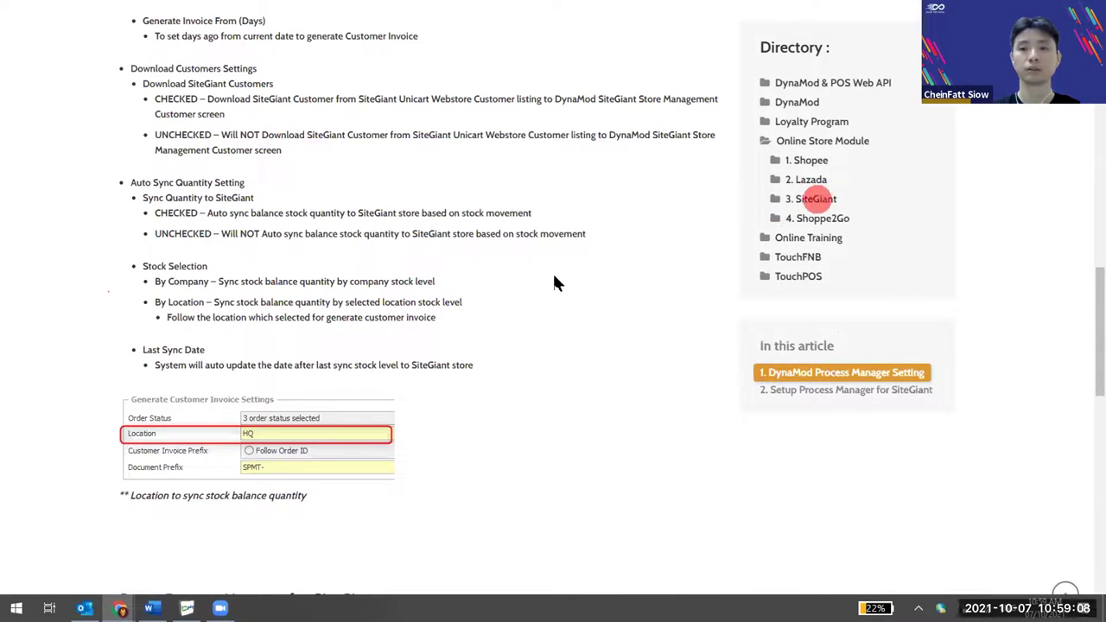
scroll(556, 283, "up", 15)
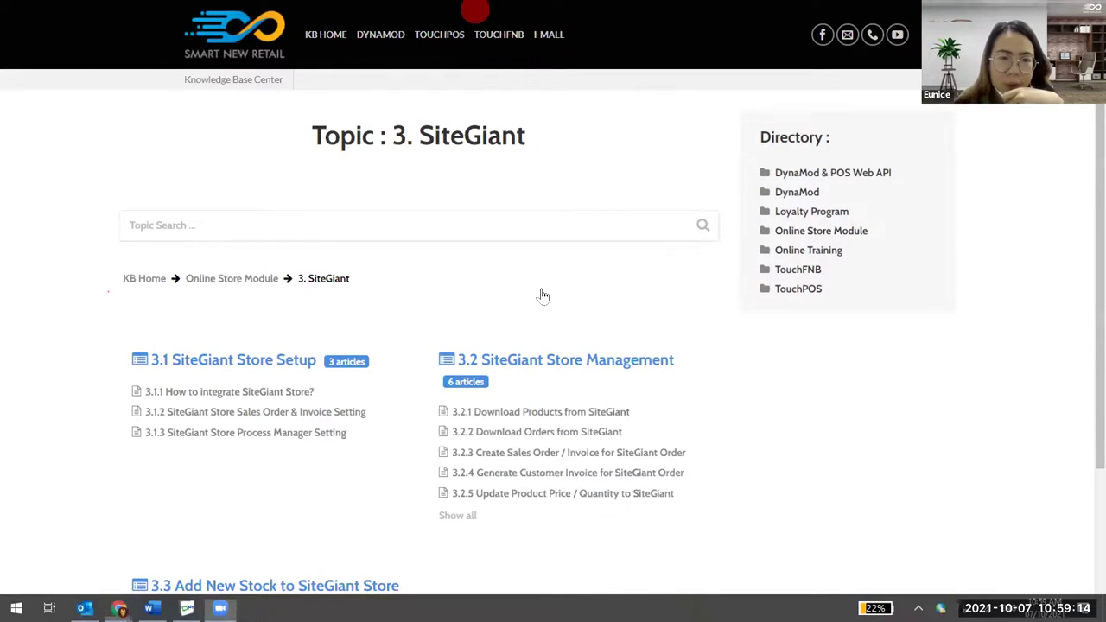
left_click(585, 207)
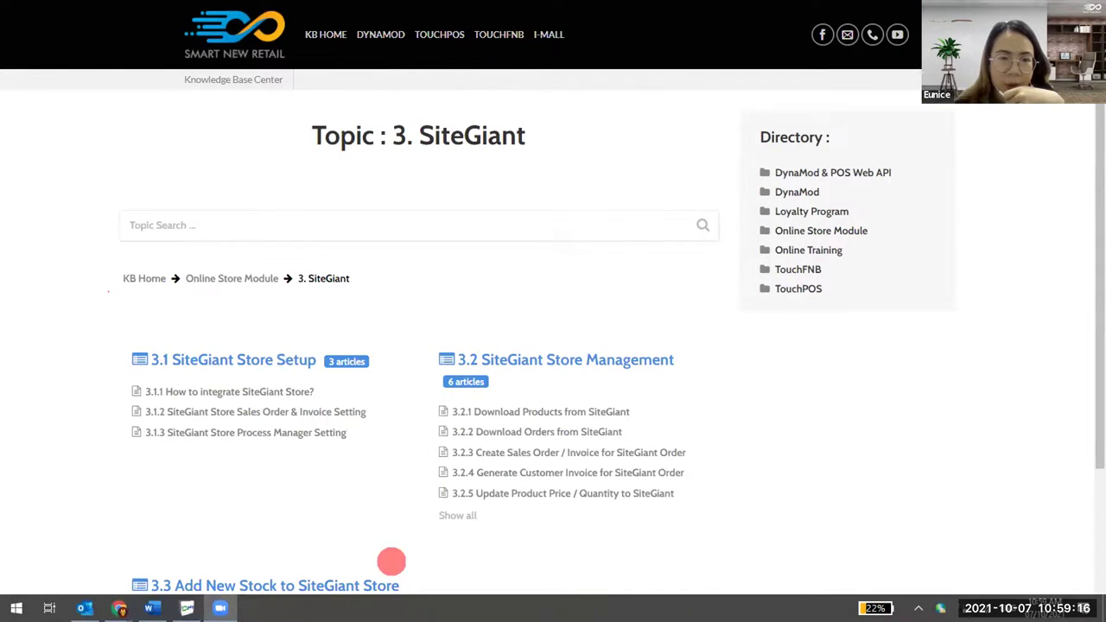
Switch to Smart DynaMod and open the SMART-ACC record from the SiteGiant store list.
key("super")
left_click(187, 607)
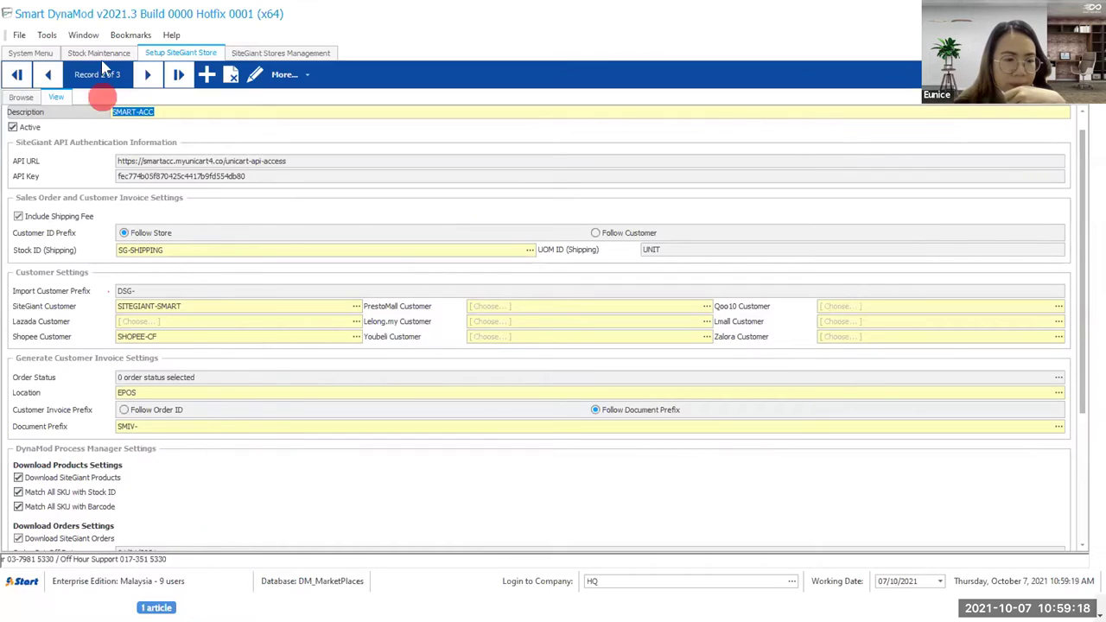
left_click(21, 97)
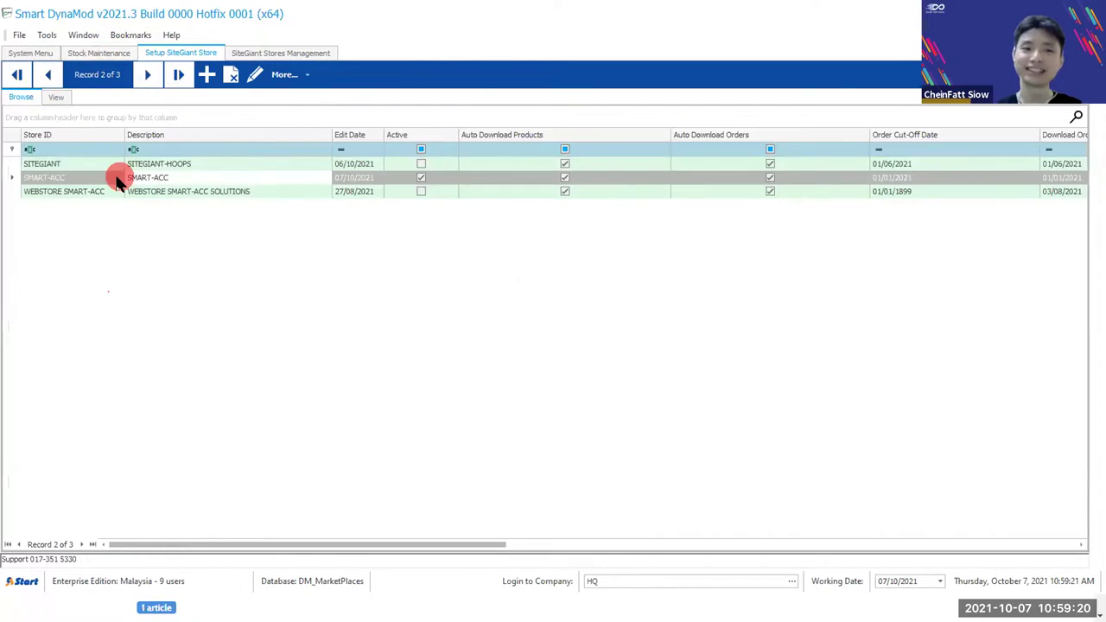
double_click(118, 181)
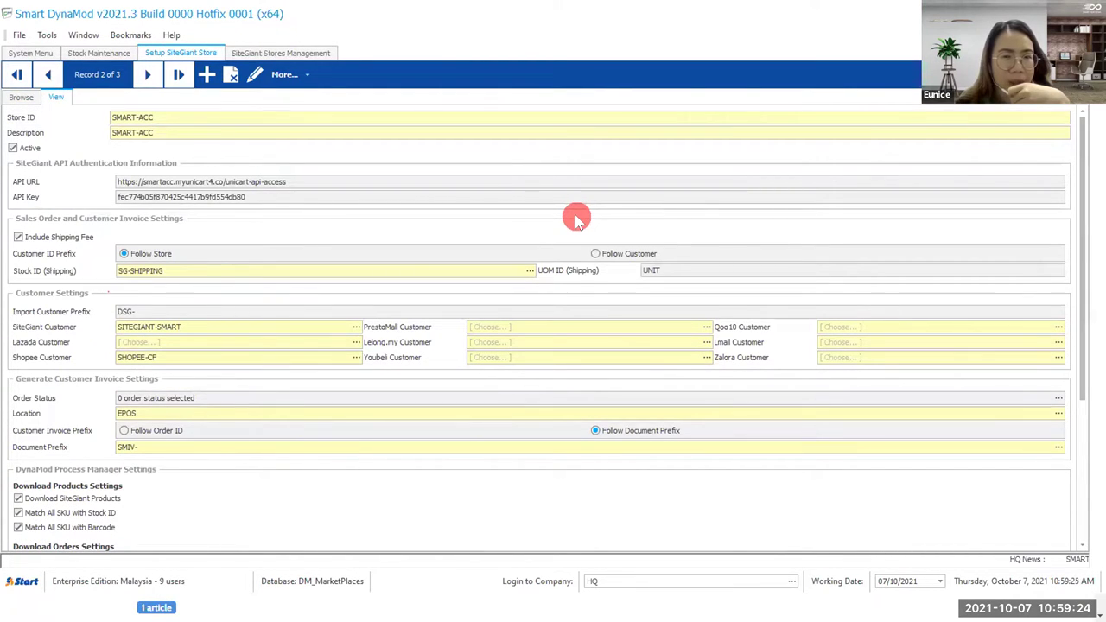
Bring up a blank SiteGiant store record, discard it, and highlight the domain in the WEBSTORE SMART-ACC store's API URL.
left_click(209, 77)
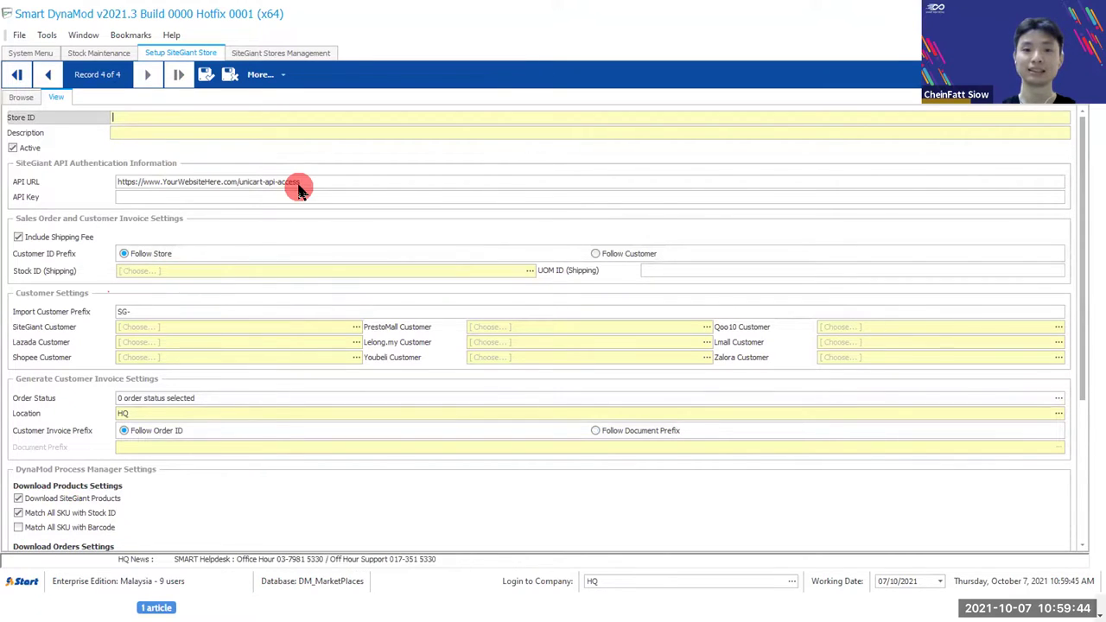
left_click(231, 75)
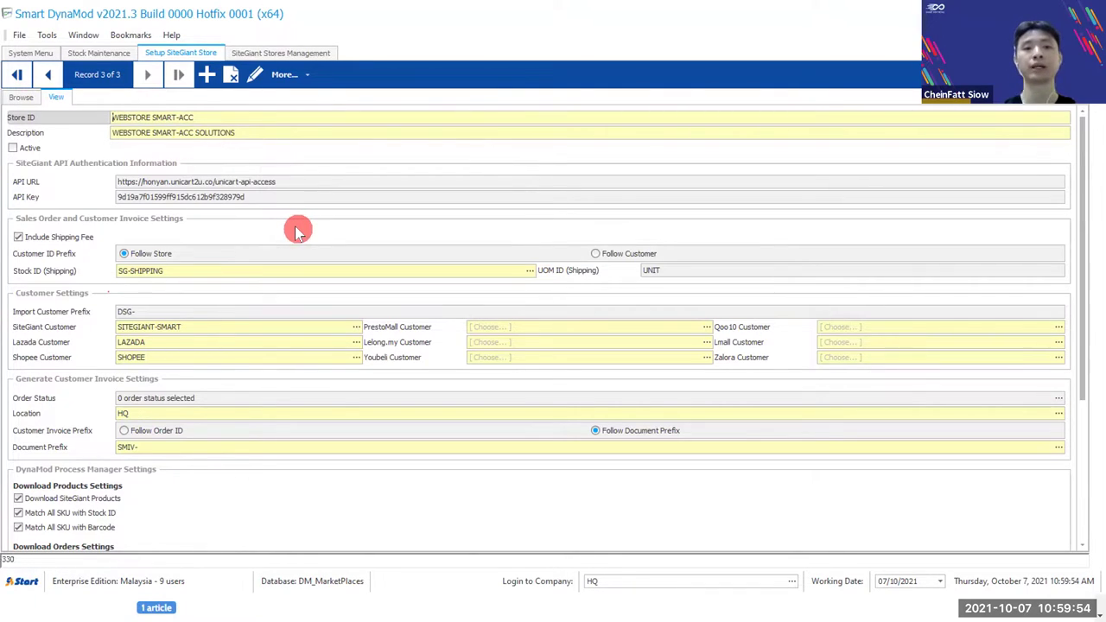
left_click_drag(205, 179, 147, 179)
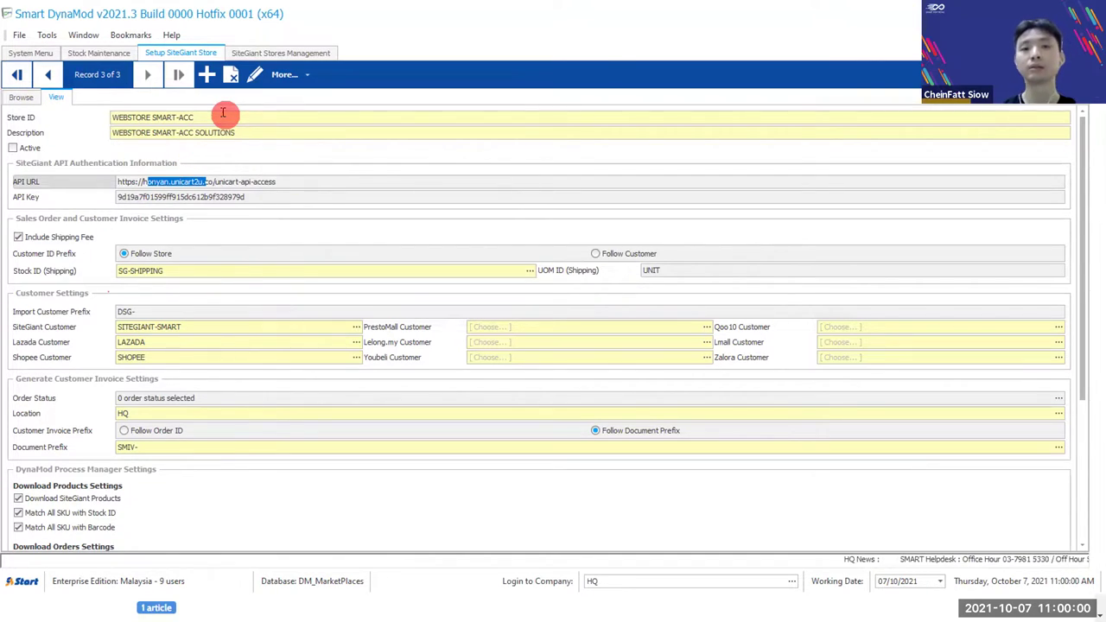
mouse_move(383, 251)
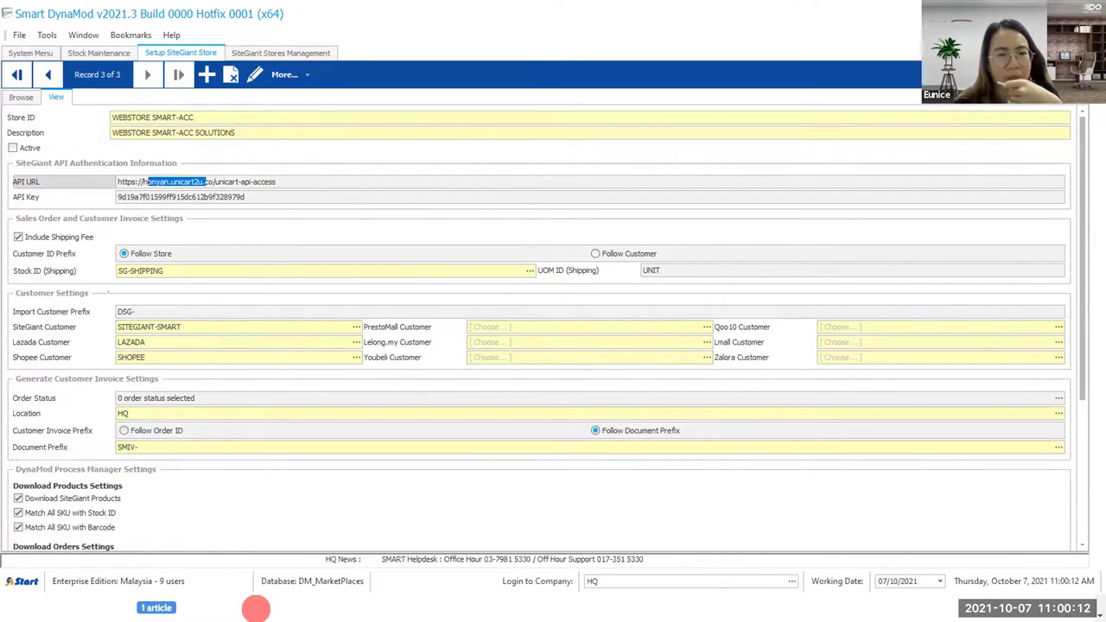
Switch back to Chrome and show the SiteGiant topic page of the knowledge base.
key("super")
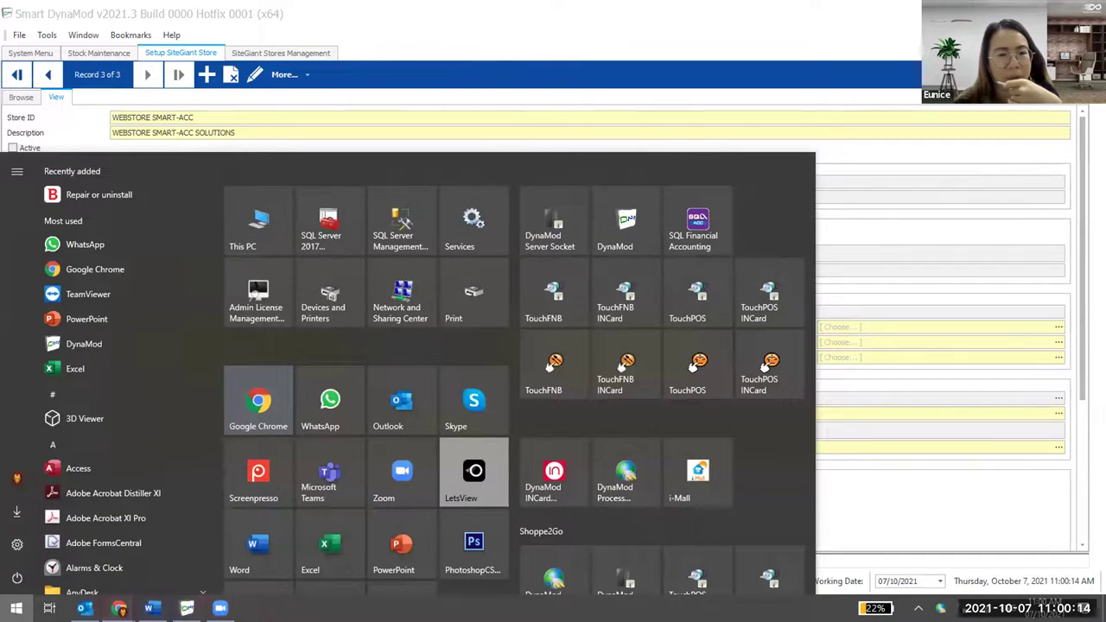
mouse_move(119, 608)
left_click(375, 562)
left_click(618, 184)
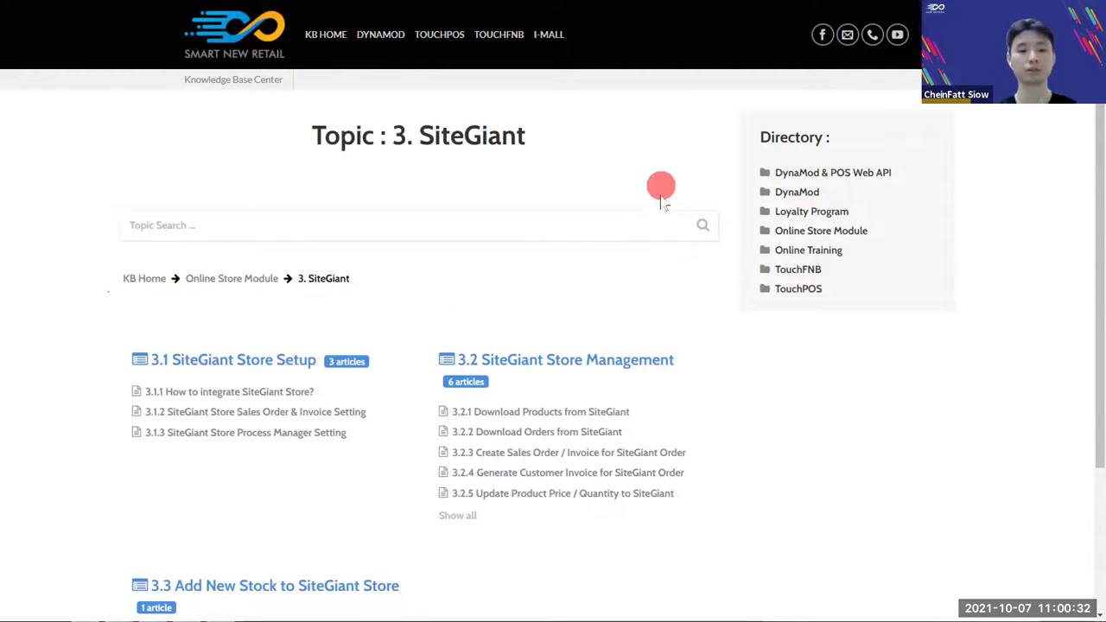
Return to Smart DynaMod and reopen the SMART-ACC store record from the store list.
key("super")
left_click(190, 609)
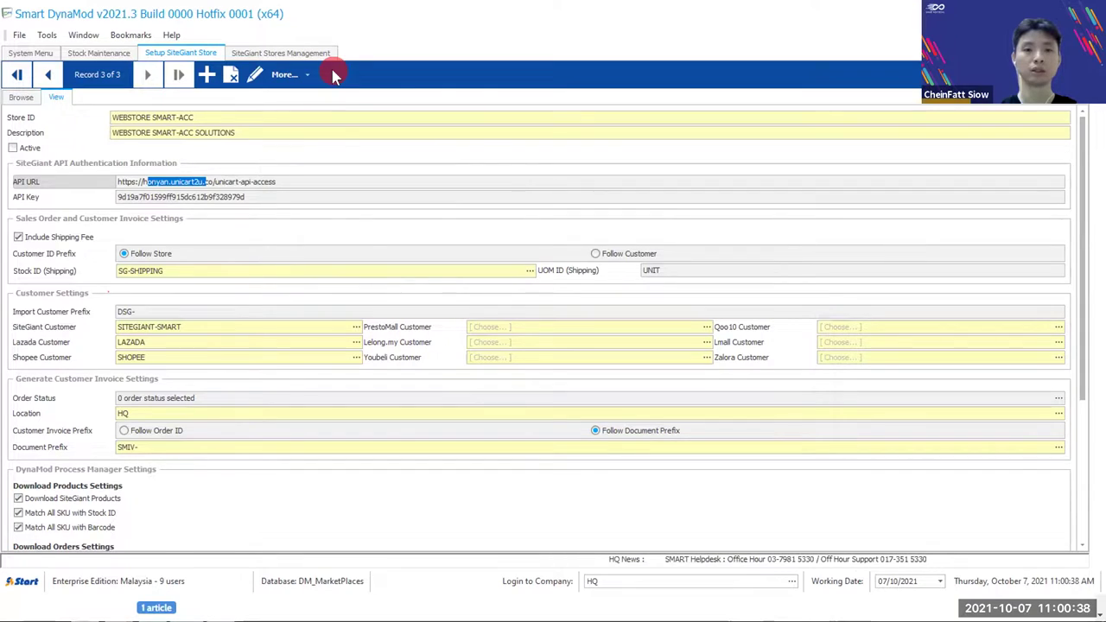
left_click(21, 97)
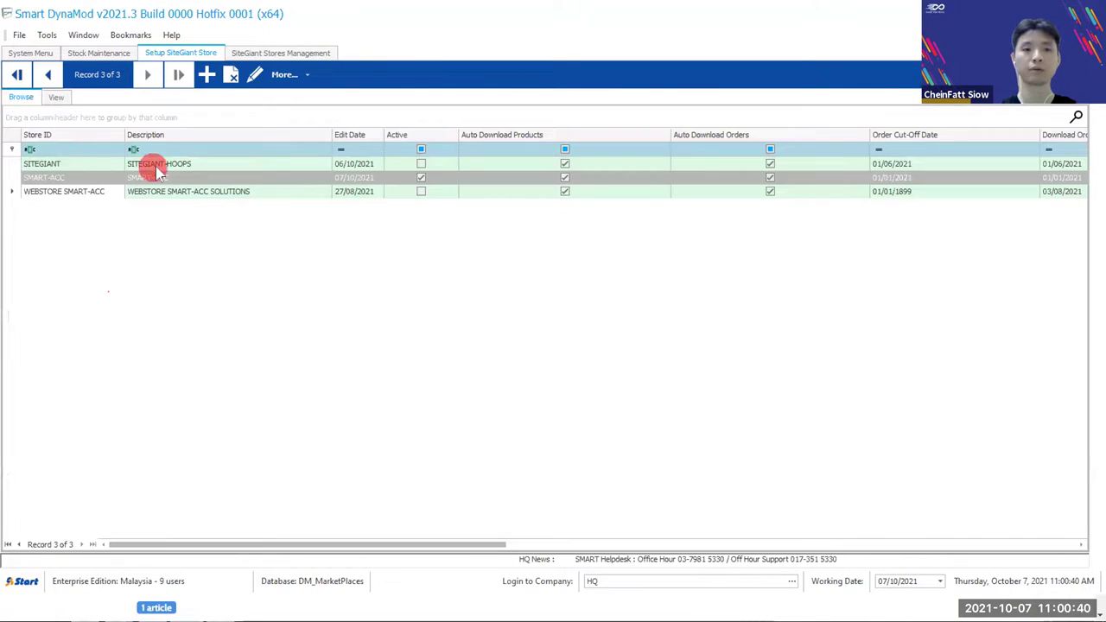
double_click(170, 183)
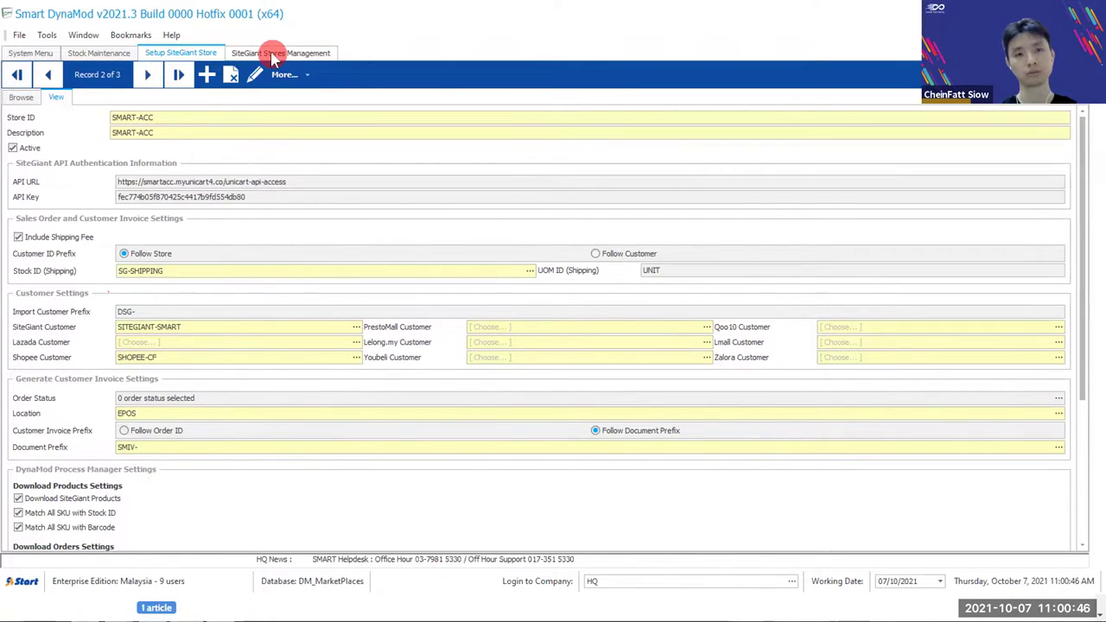
Open SiteGiant Stores Management from the System Menu and display its product listing.
left_click(273, 53)
left_click(91, 84)
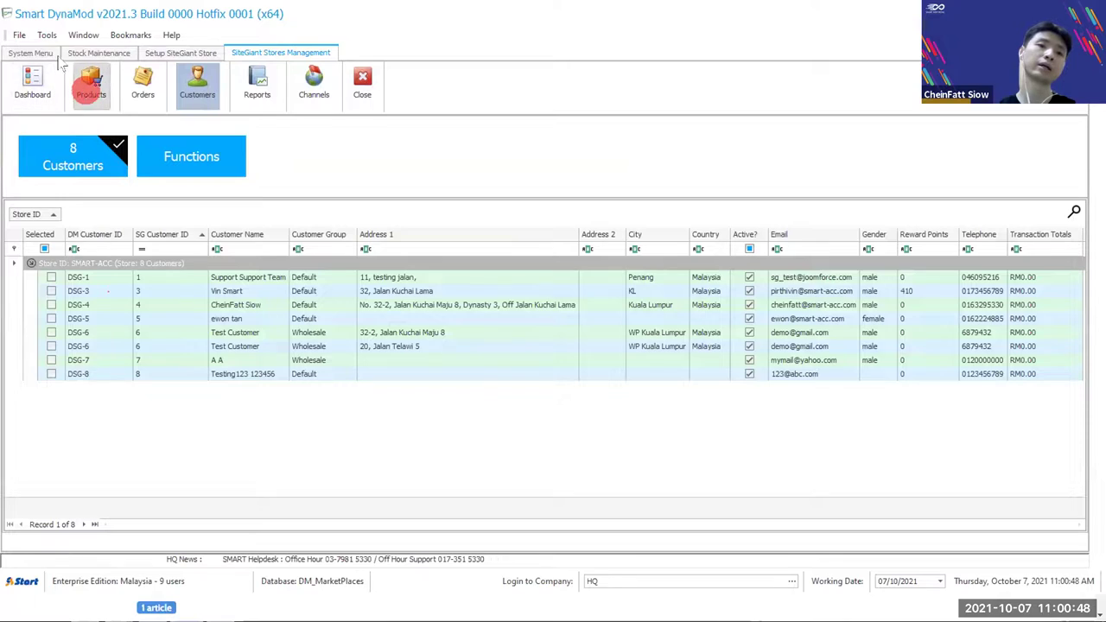
left_click(38, 54)
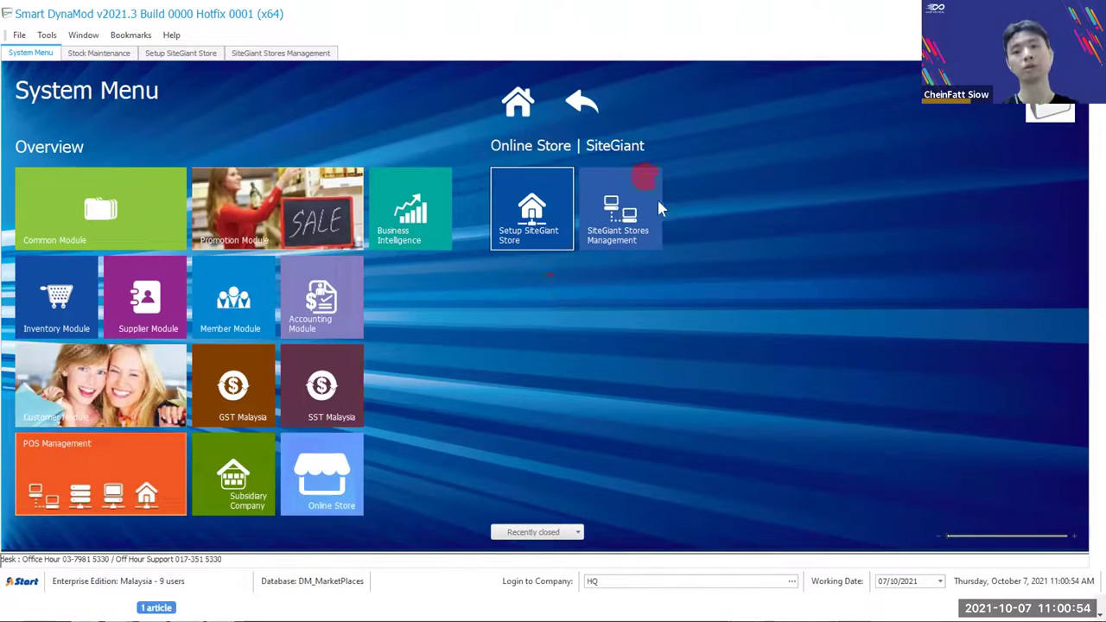
left_click(611, 233)
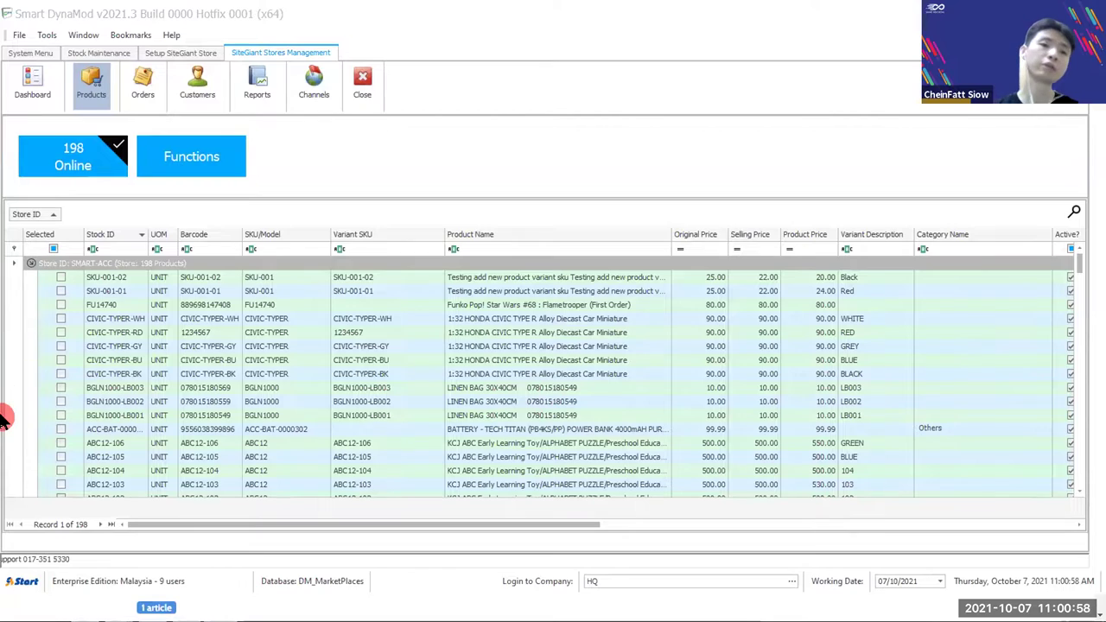
left_click(93, 82)
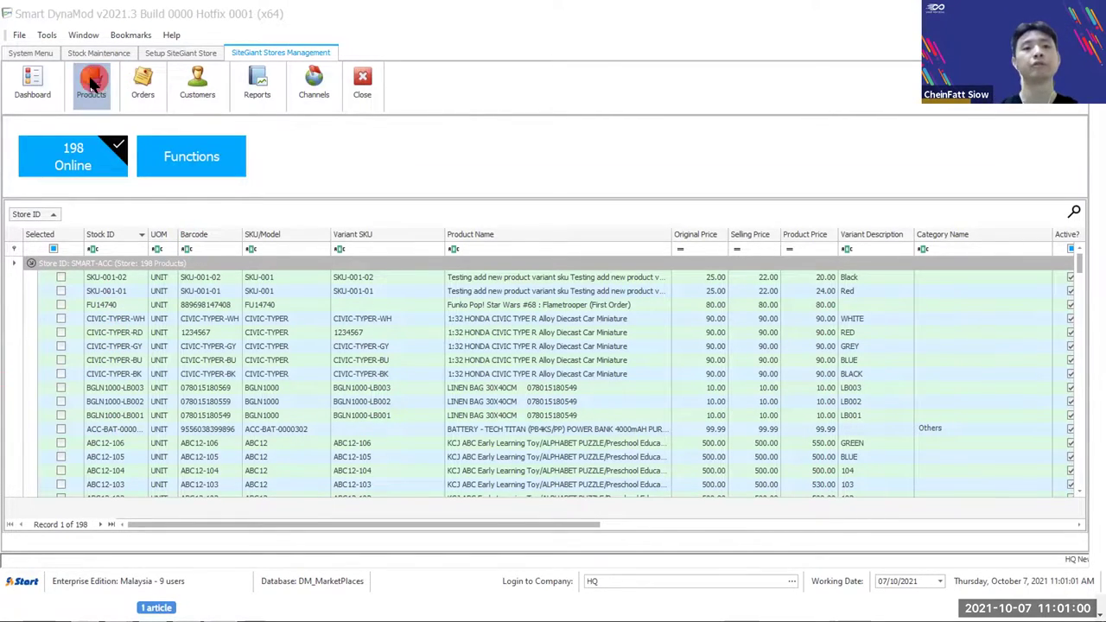
Open the SiteGiant dashboard and examine its order, sales, product and Latest Orders sections.
left_click(35, 87)
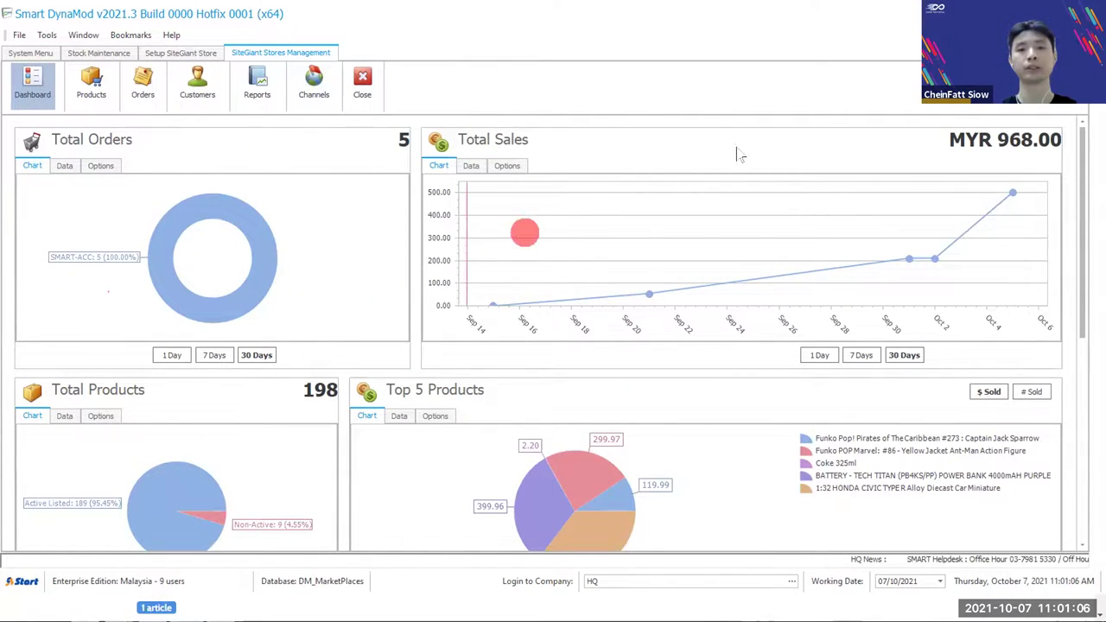
scroll(168, 268, "down", 2)
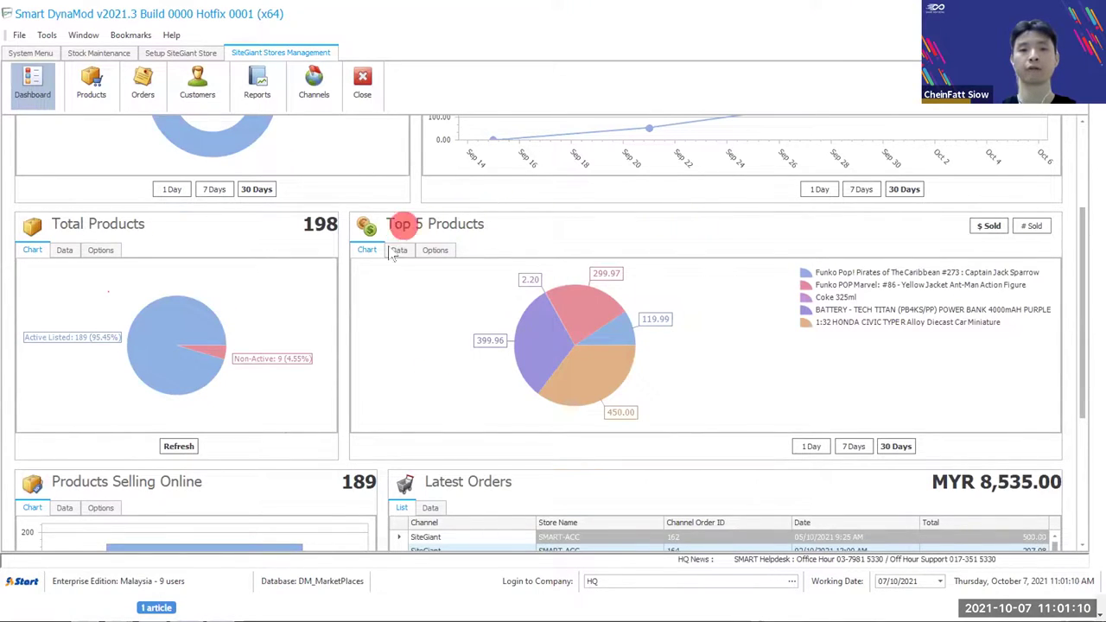
scroll(402, 428, "down", 1)
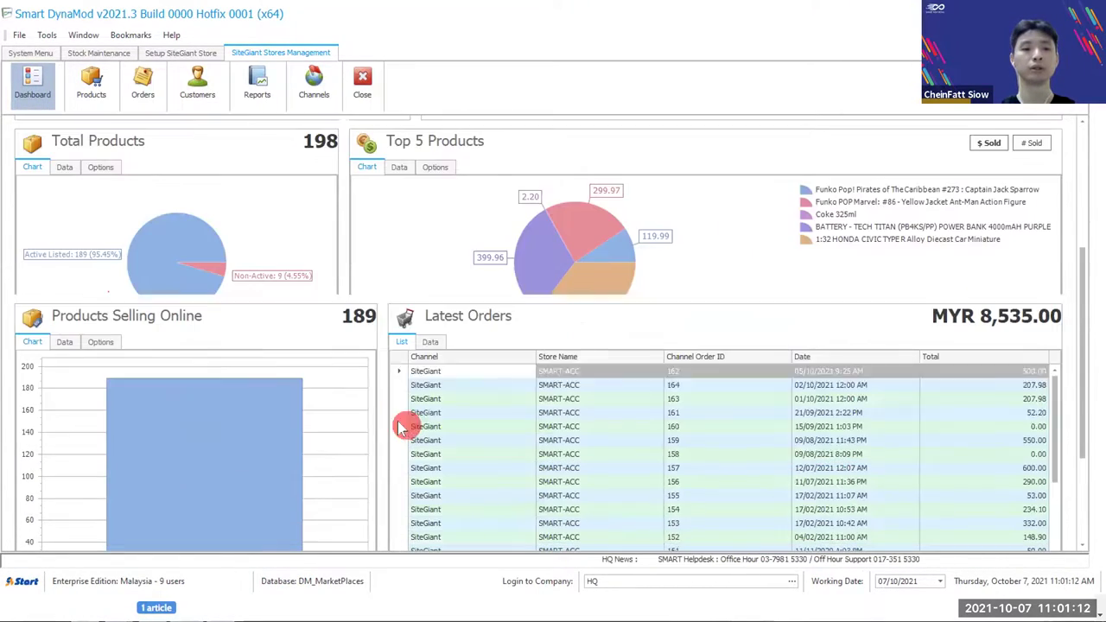
scroll(219, 285, "down", 1)
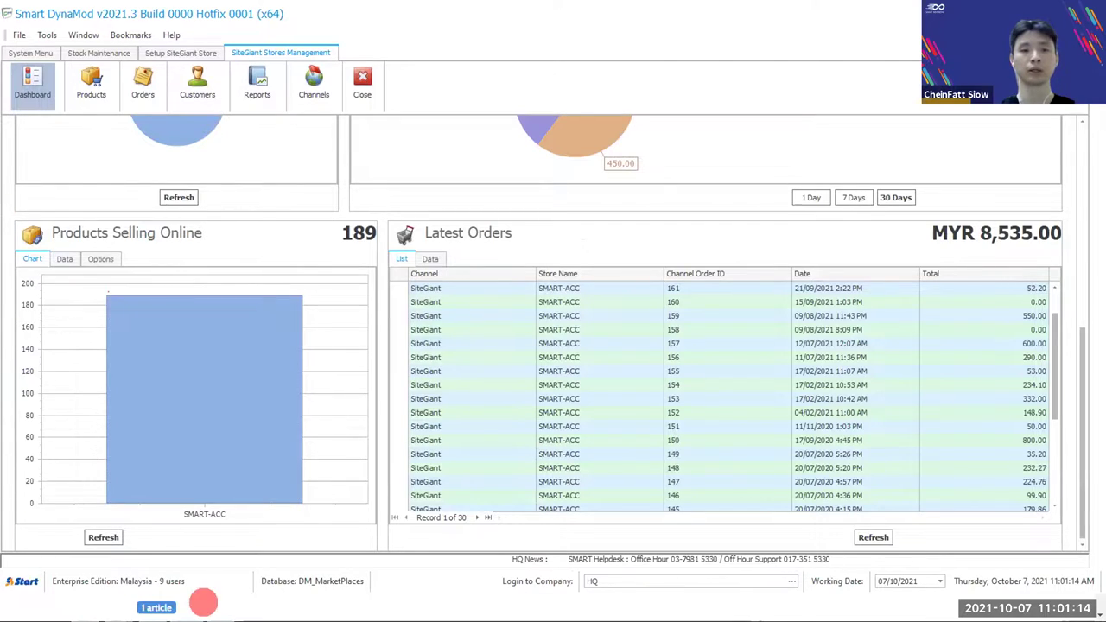
scroll(692, 389, "down", 4)
scroll(714, 419, "up", 5)
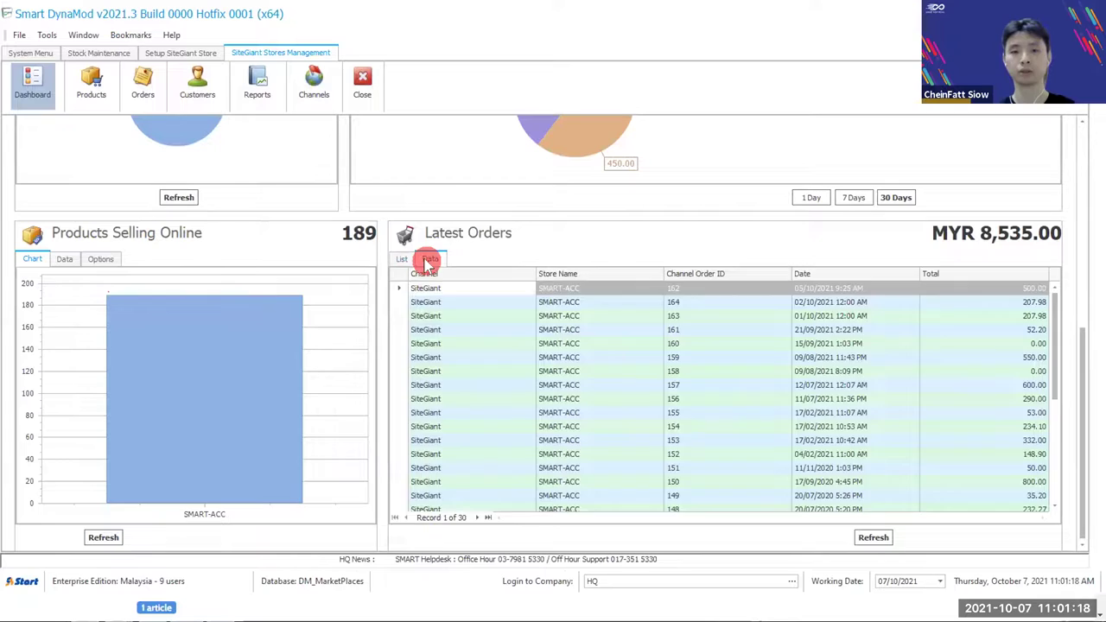
scroll(1087, 418, "up", 1)
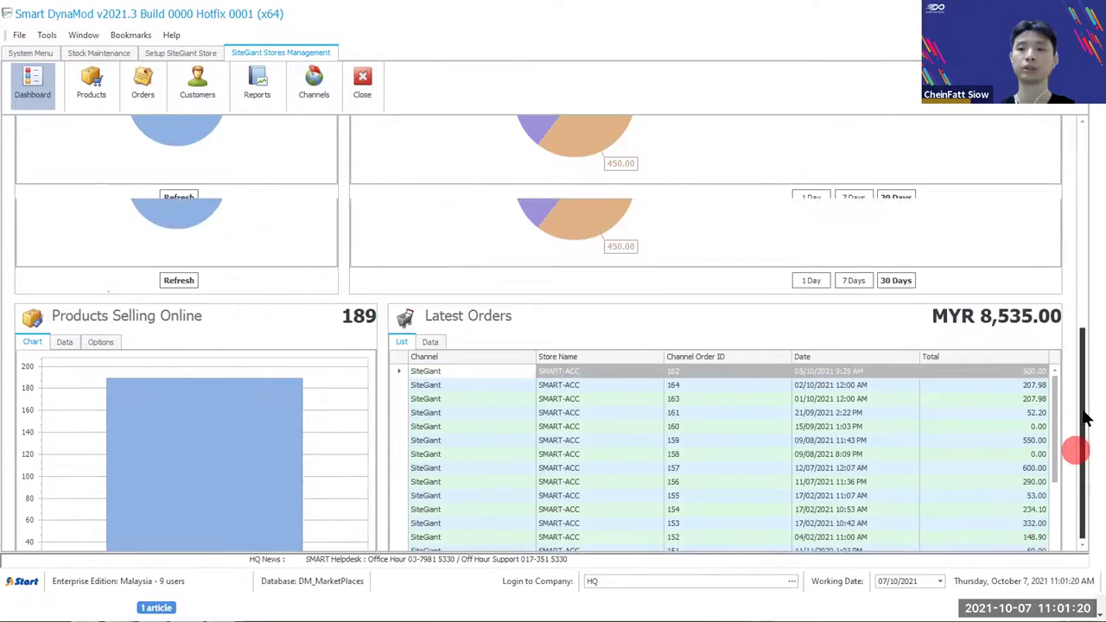
scroll(1087, 417, "up", 5)
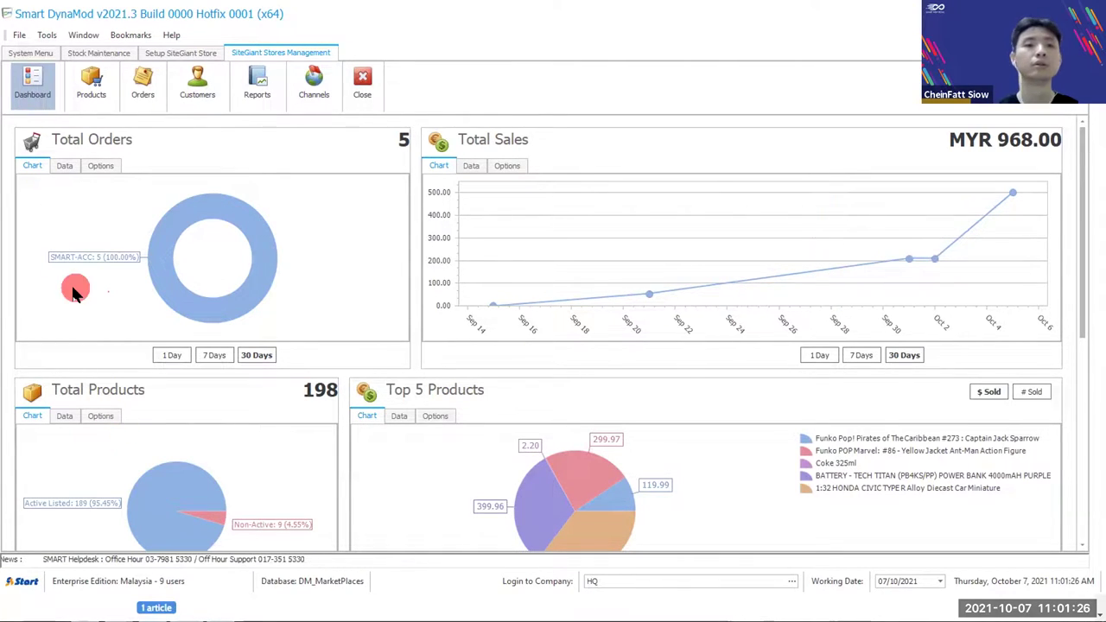
Display the Stores Management product listing, and switch to Chrome to view the Products List in the Unicart admin site.
left_click(92, 87)
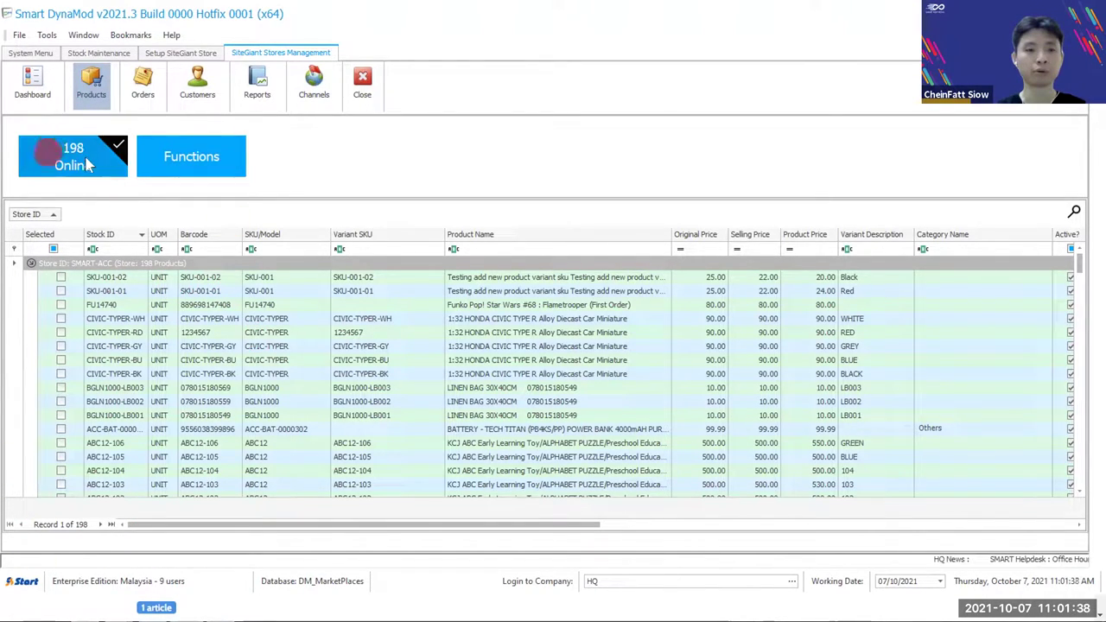
key("super")
mouse_move(119, 608)
left_click(241, 552)
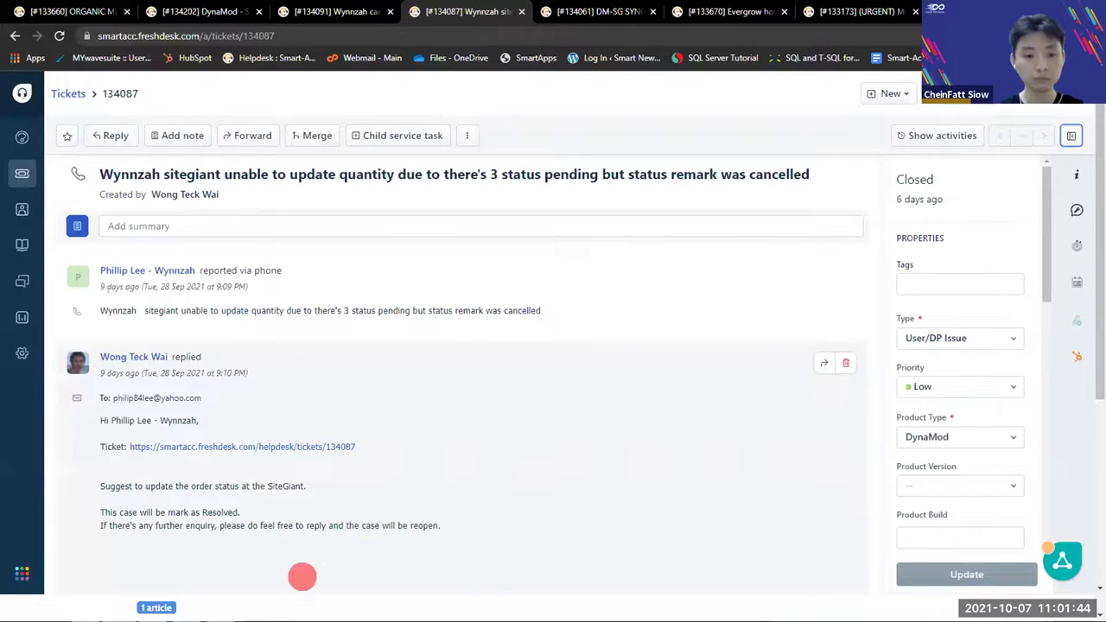
left_click(183, 609)
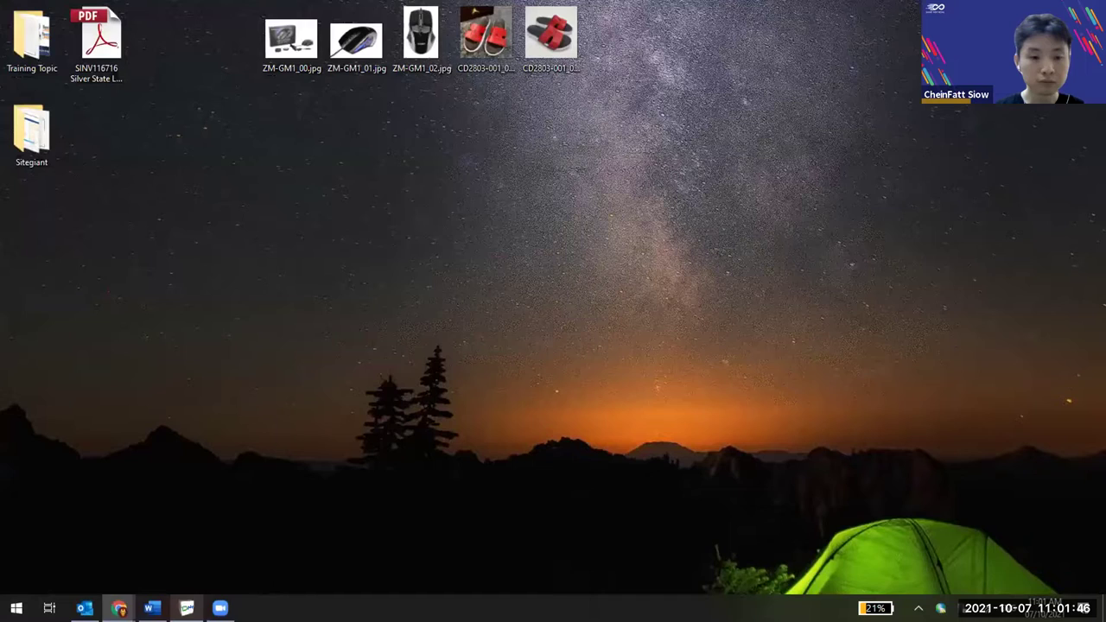
left_click(371, 552)
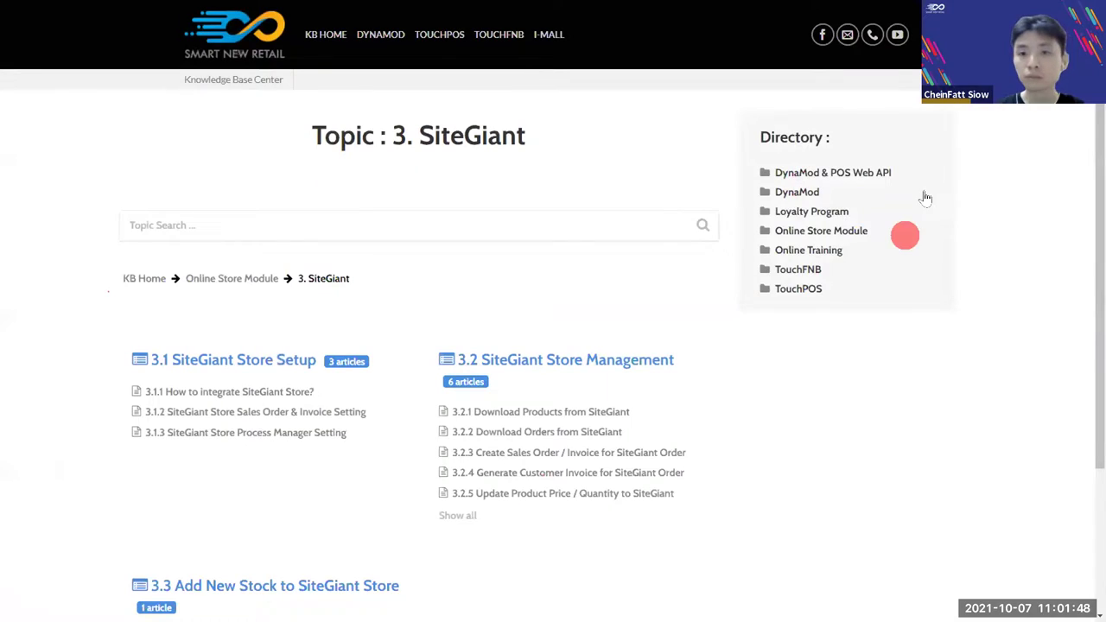
key("F11")
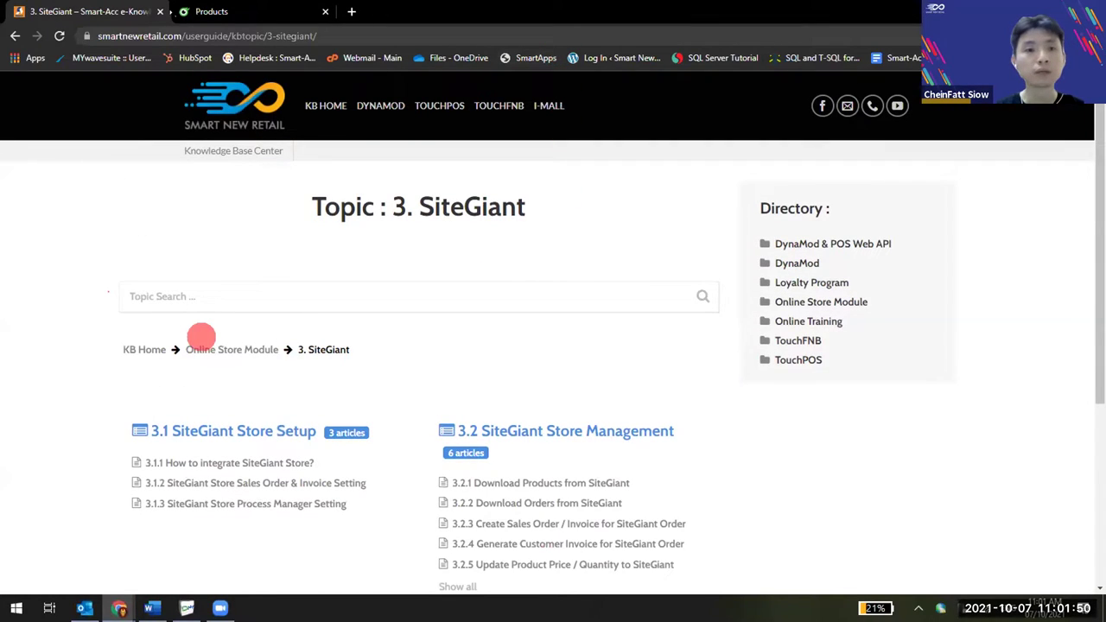
left_click(212, 12)
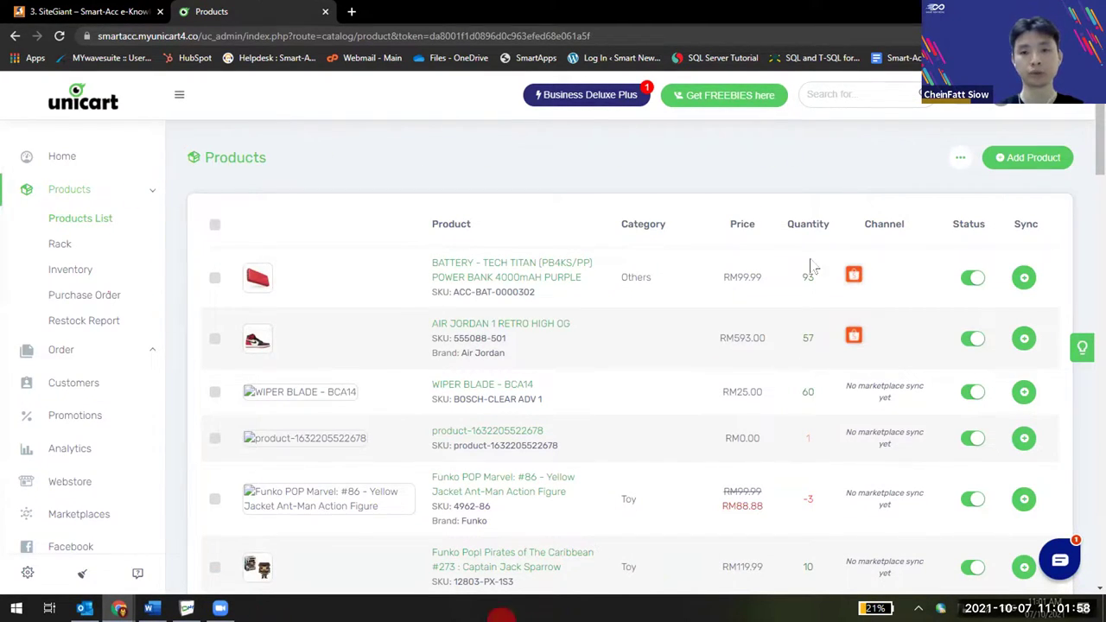
scroll(781, 285, "down", 8)
Return to Smart DynaMod and show the Match All SKU options among the product functions.
left_click(201, 603)
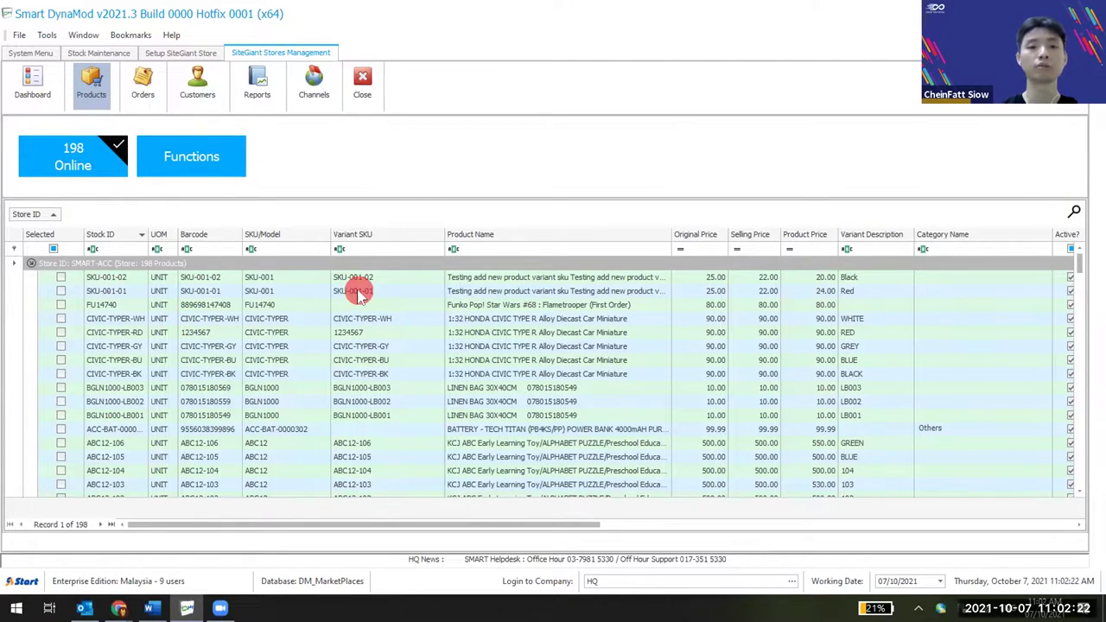
left_click(192, 158)
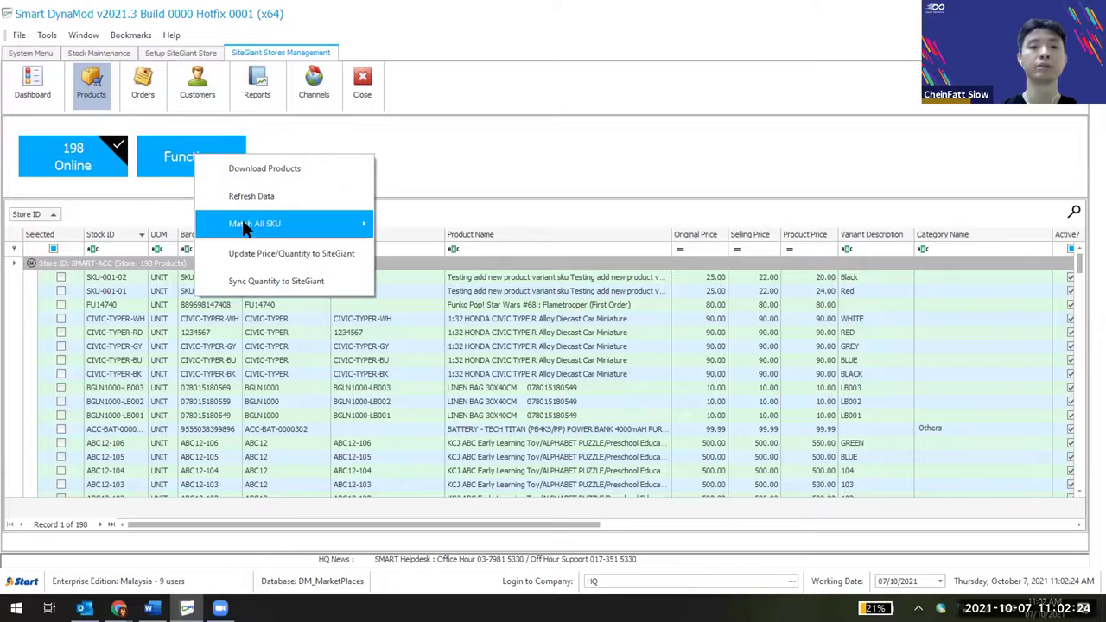
mouse_move(363, 223)
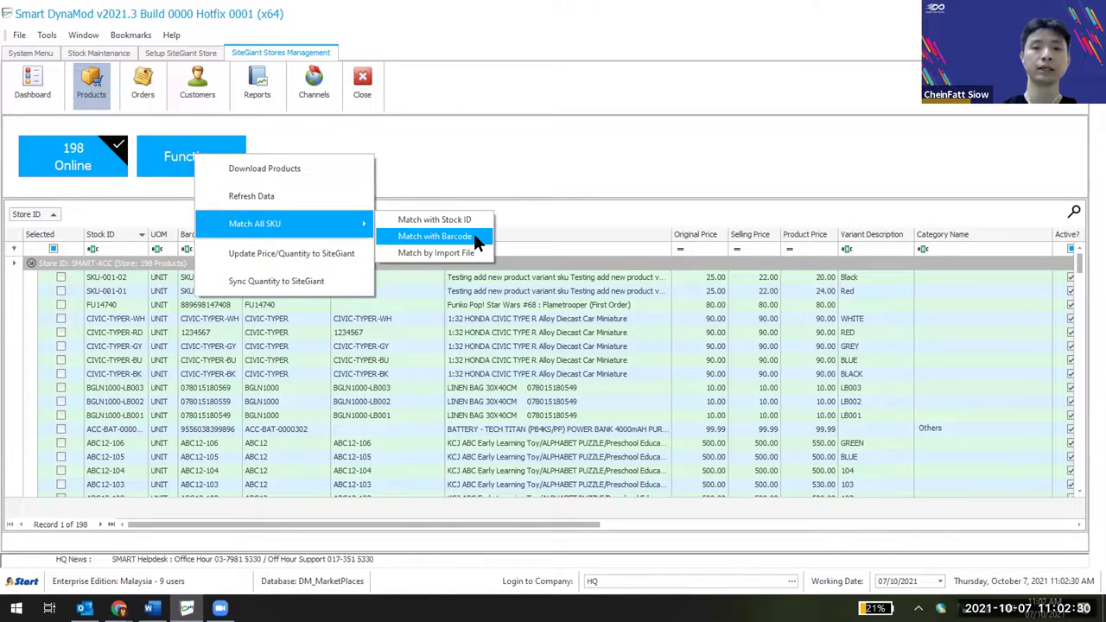
left_click(435, 219)
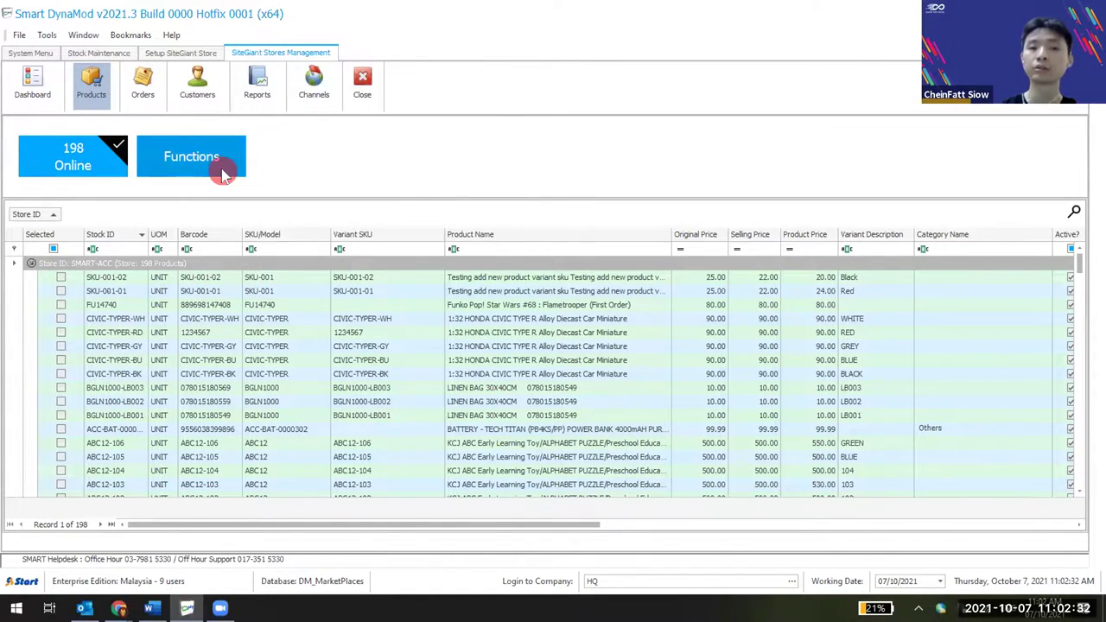
Examine the SKU matching settings in the SiteGiant store setup, including a discarded new record's defaults, and return to Stores Management.
left_click(180, 53)
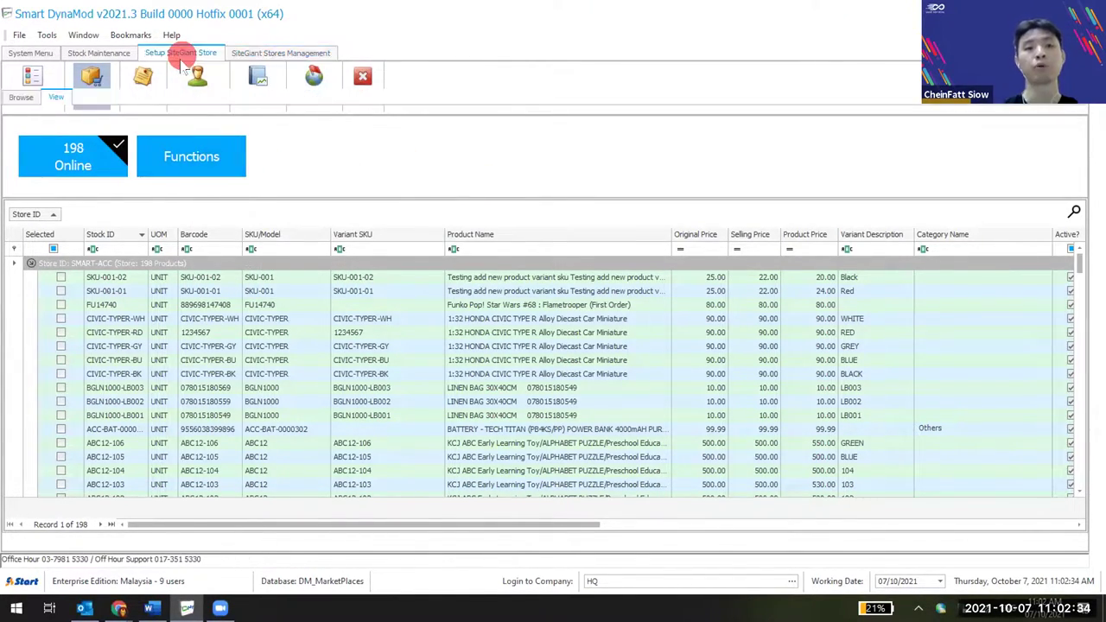
scroll(225, 346, "down", 5)
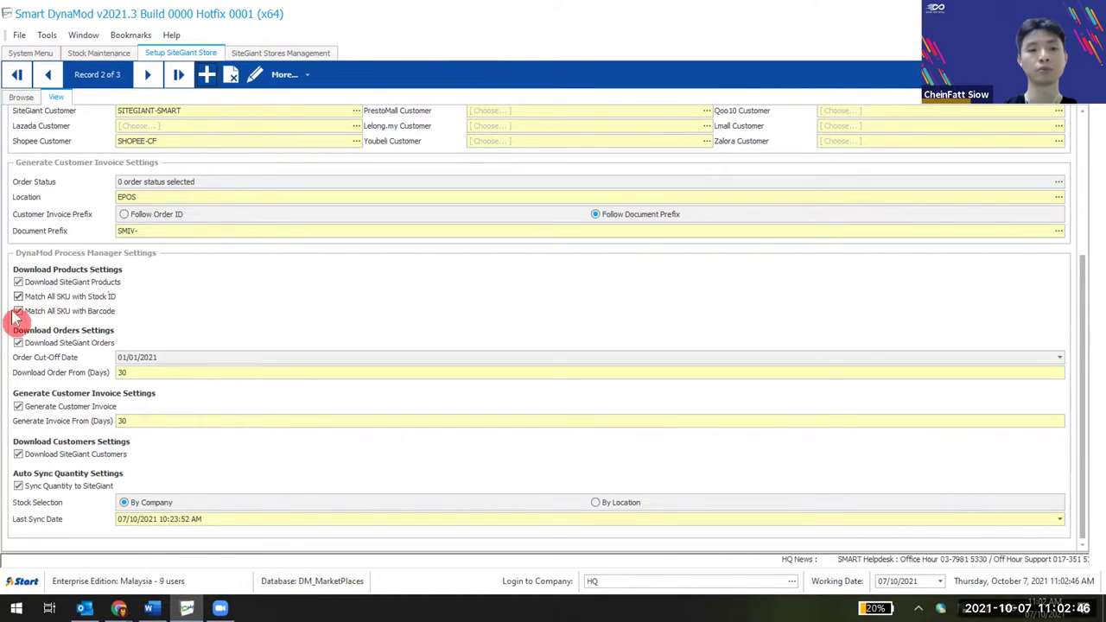
left_click(206, 74)
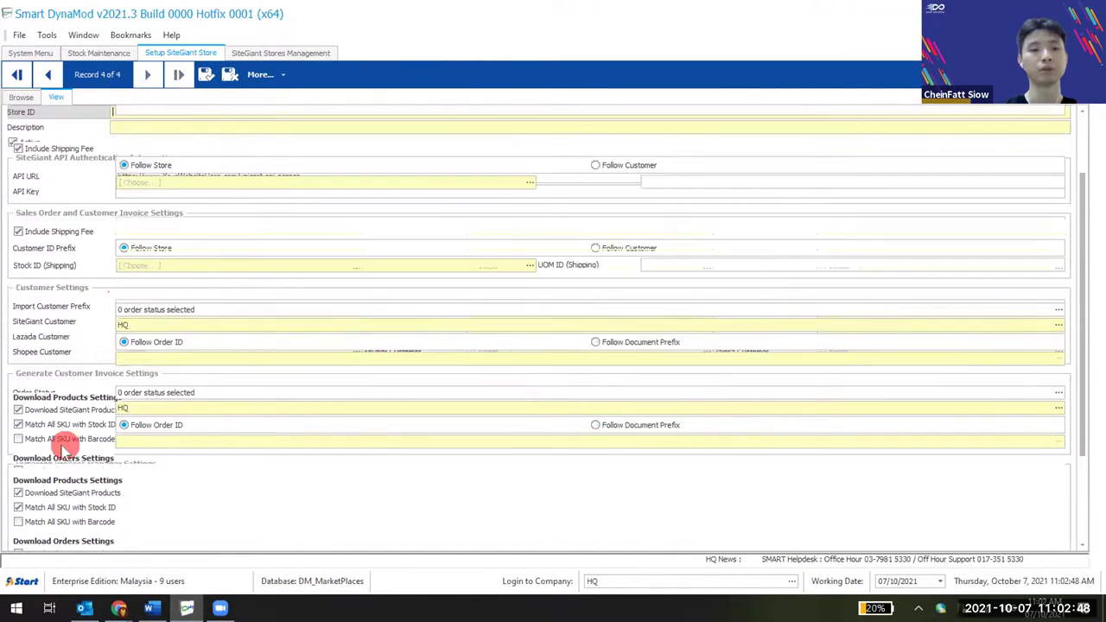
left_click(232, 76)
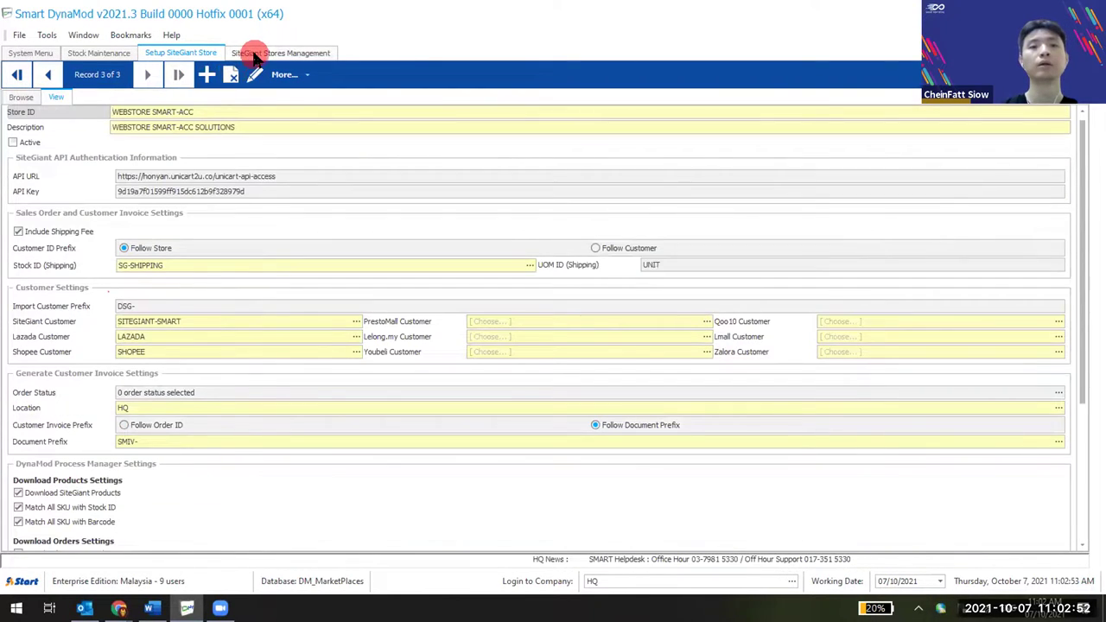
left_click(281, 53)
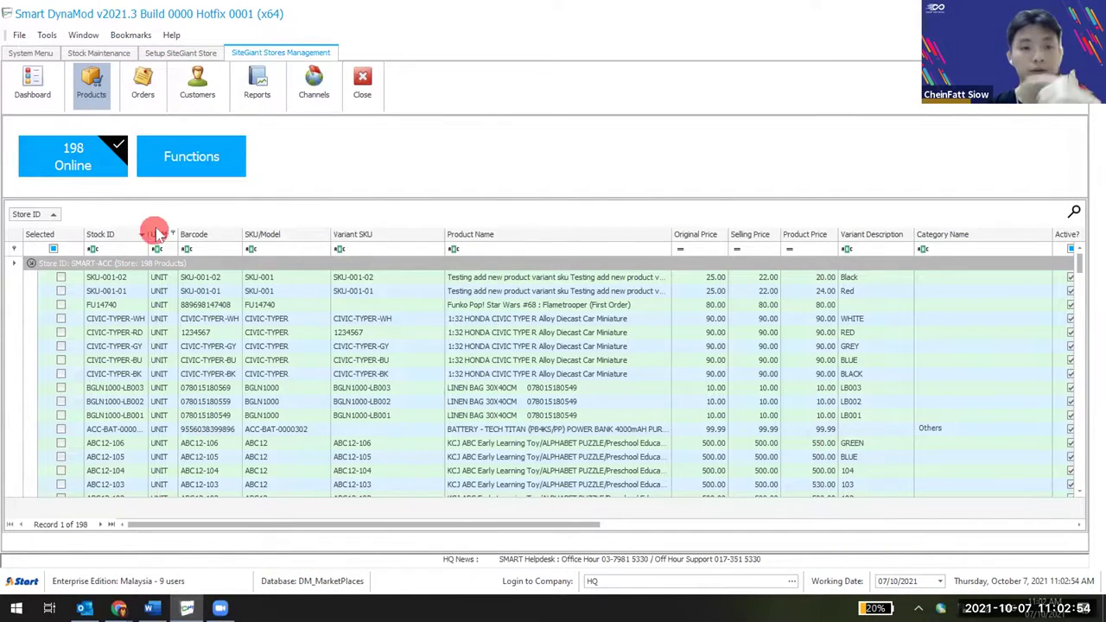
Run Download Products for the SiteGiant store and confirm the download.
left_click(179, 157)
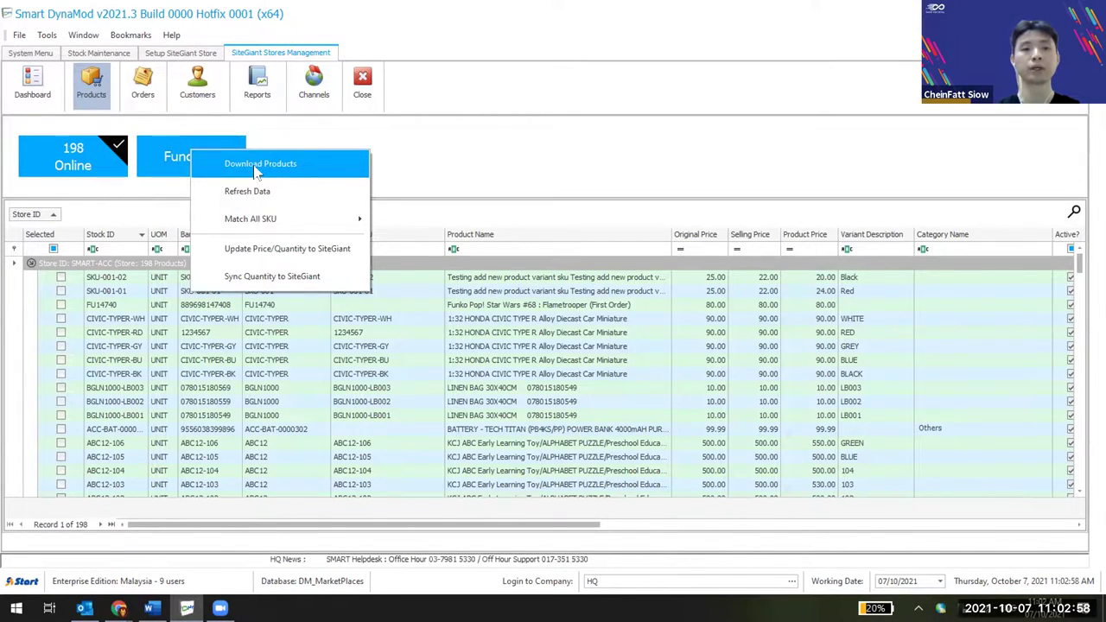
left_click(493, 163)
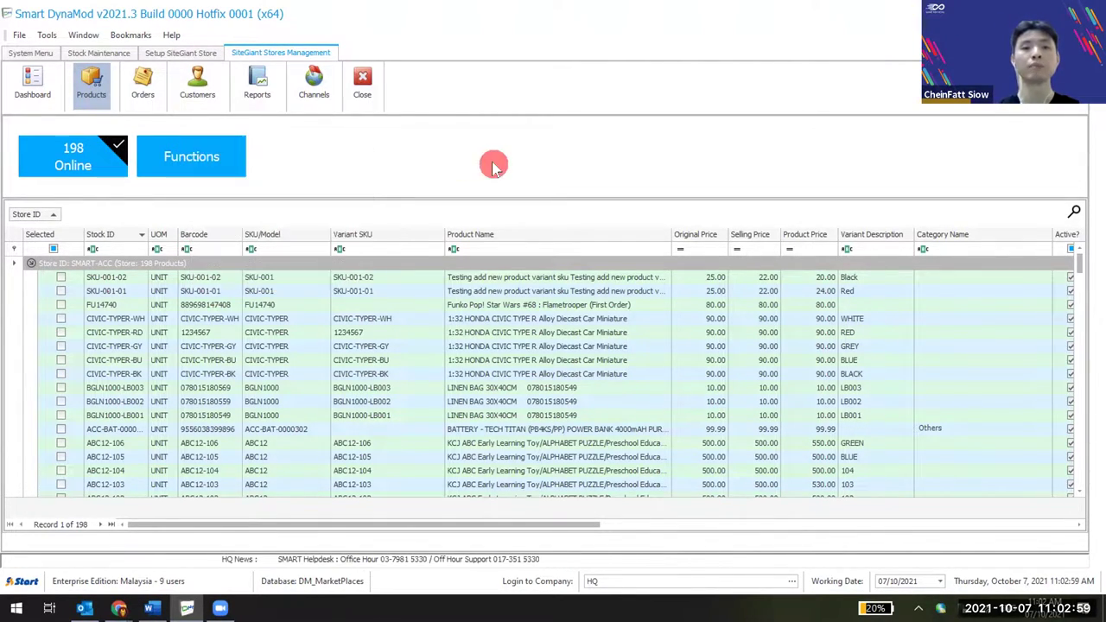
left_click(235, 159)
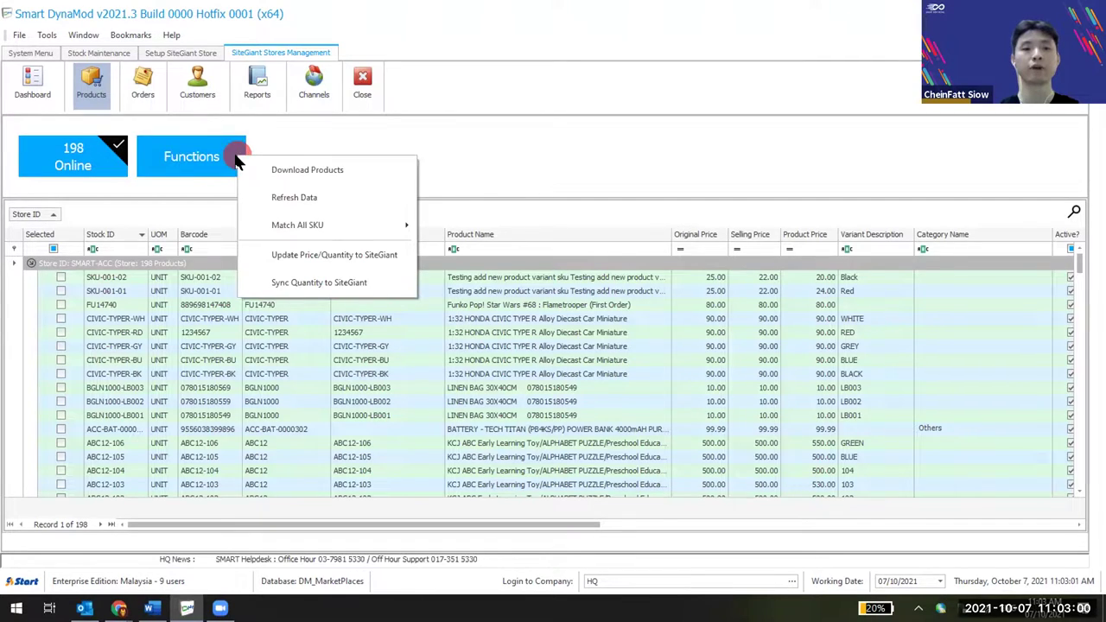
left_click(366, 169)
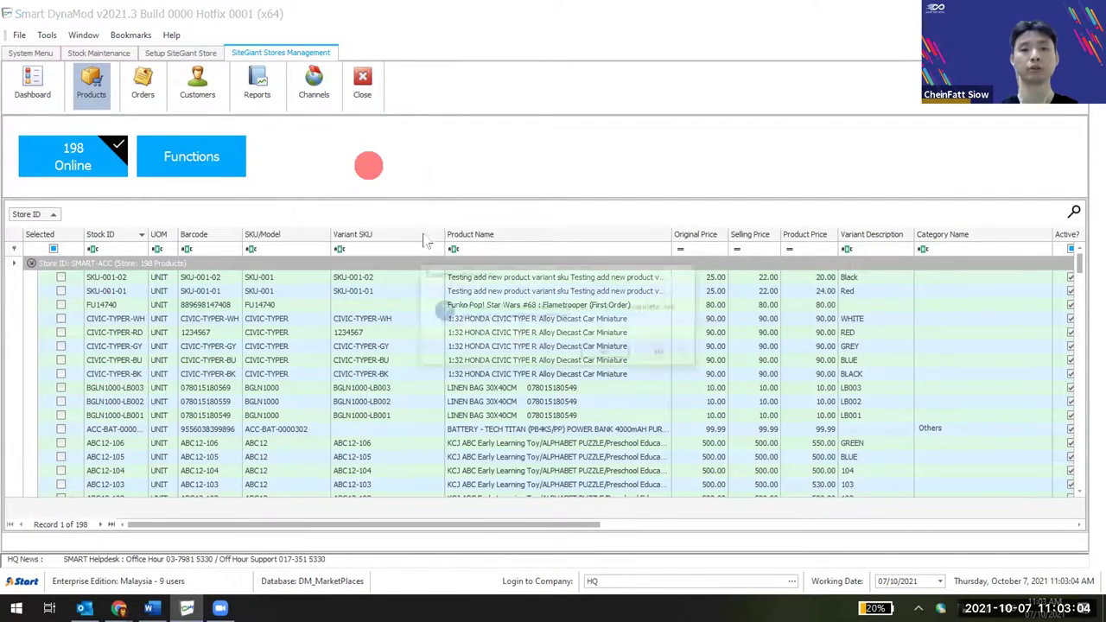
left_click(609, 354)
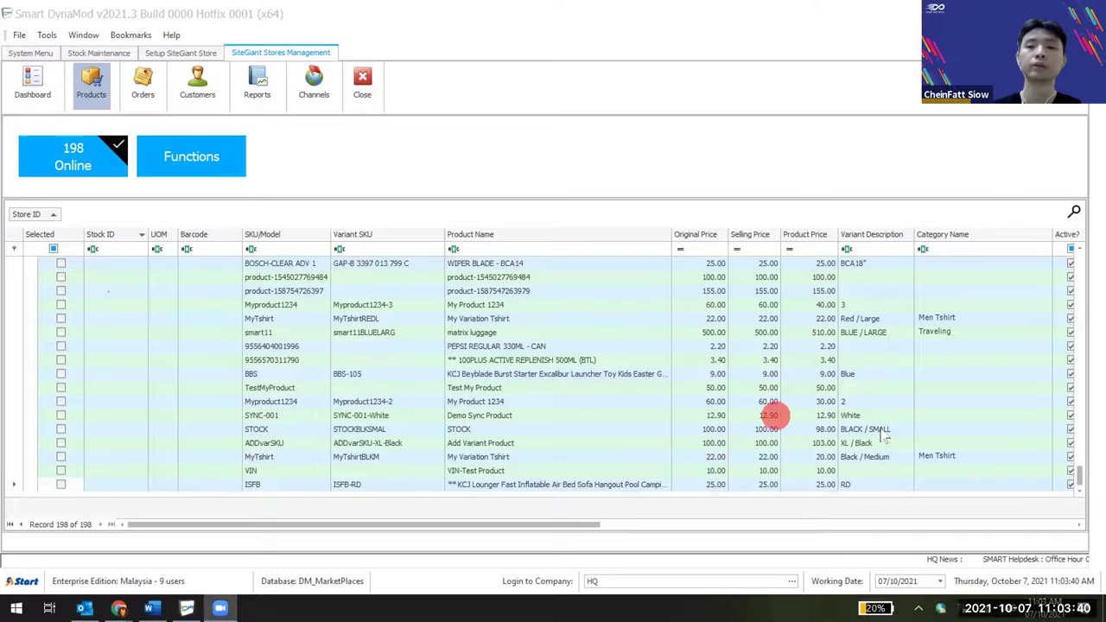
Match all product SKUs with Stock ID and review the list of SKUs that could not be matched.
left_click(1077, 482)
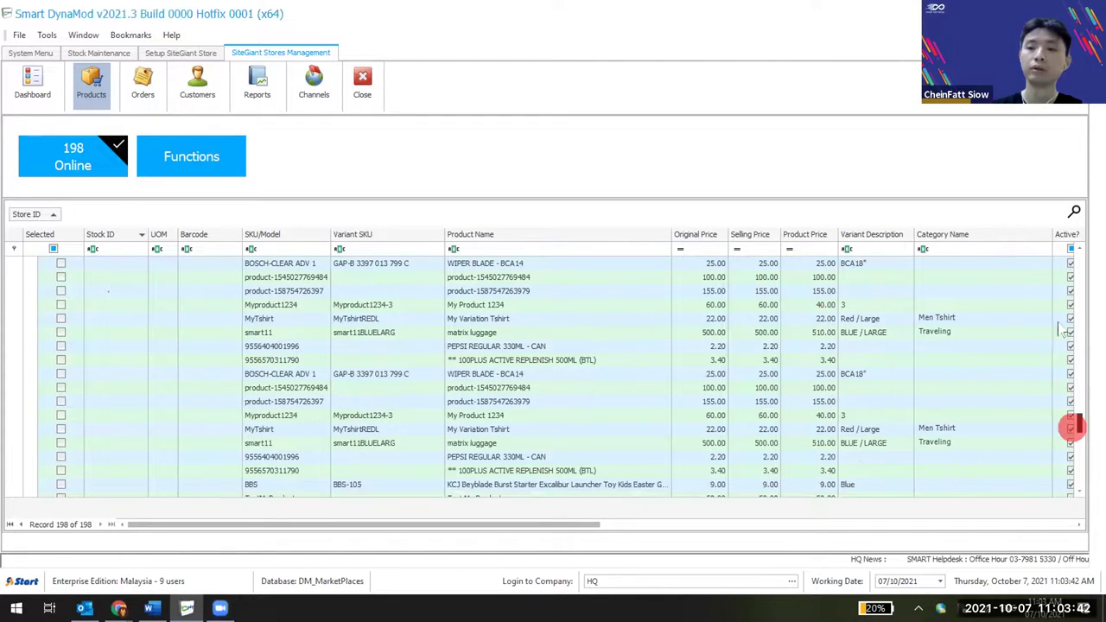
scroll(198, 326, "down", 10)
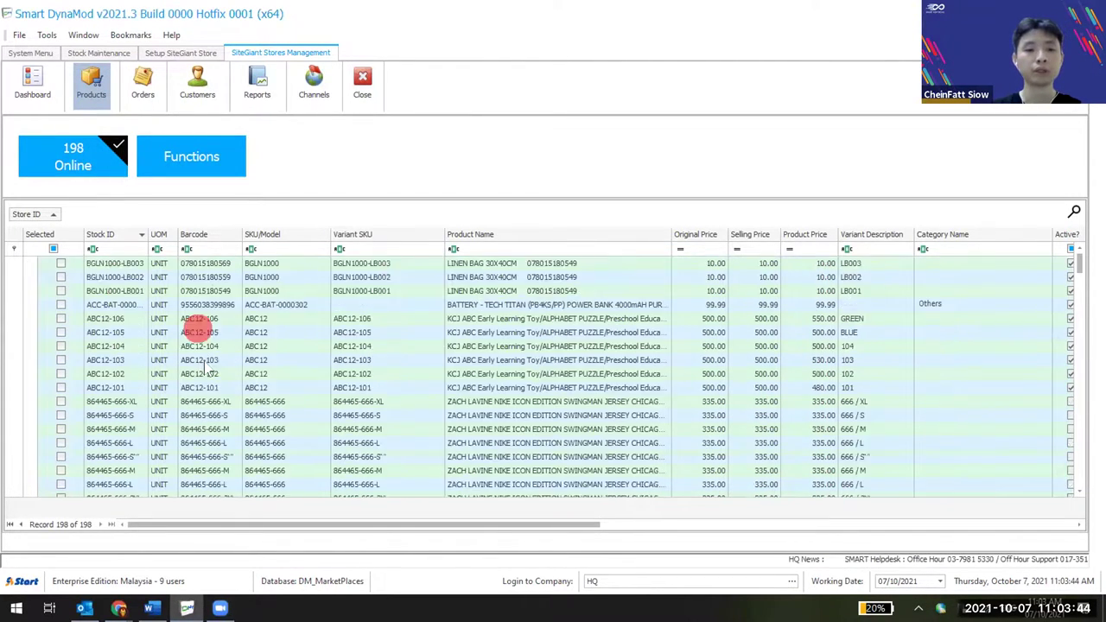
scroll(210, 384, "down", 8)
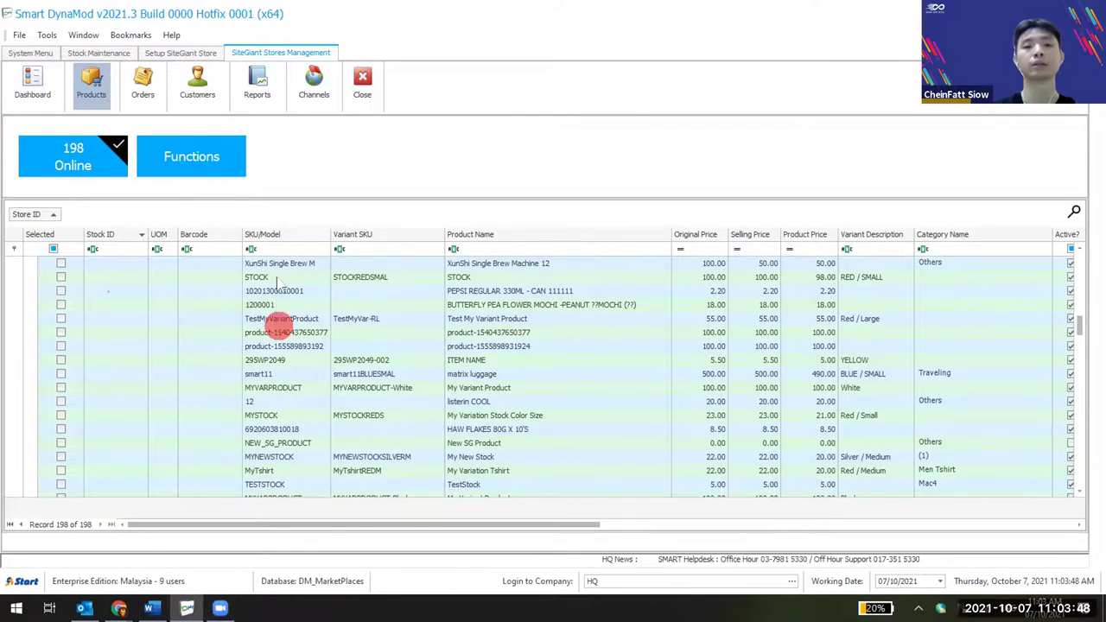
left_click(200, 147)
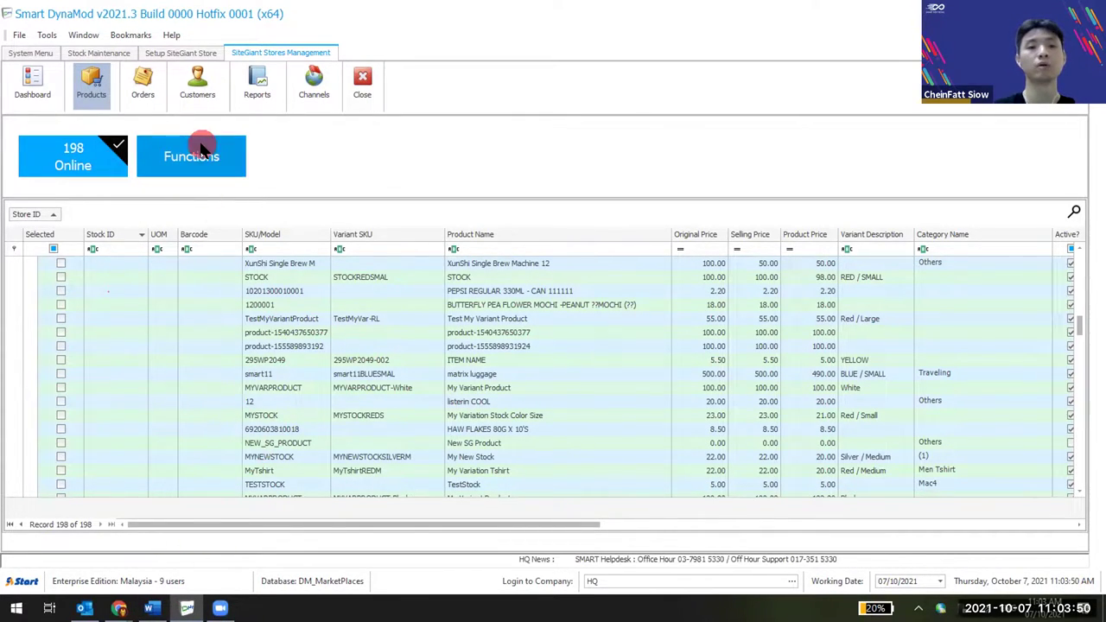
mouse_move(267, 214)
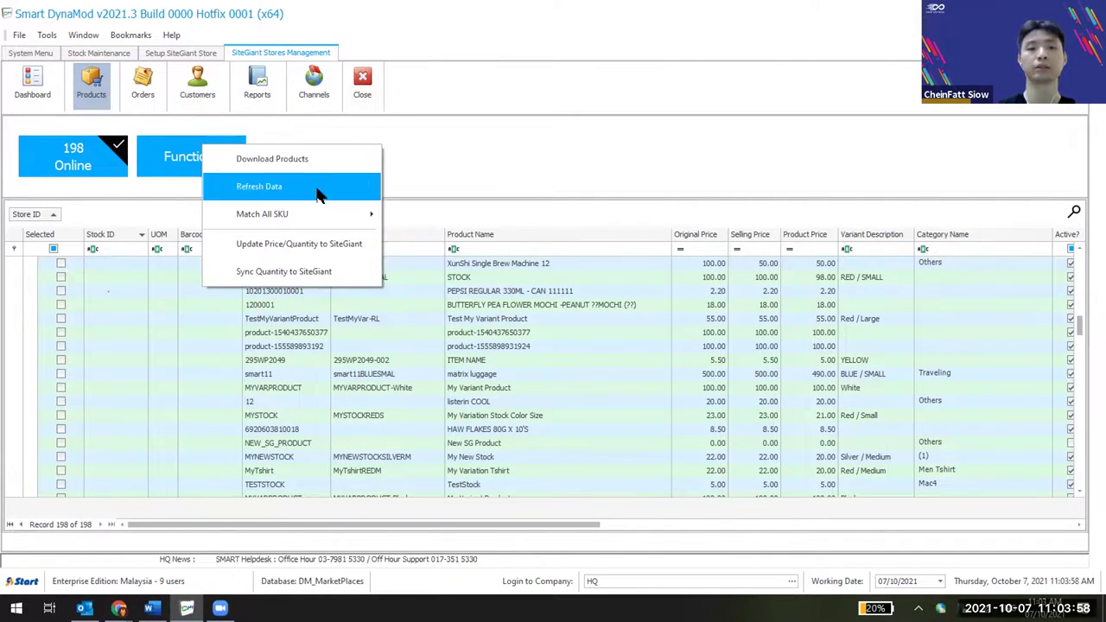
mouse_move(332, 213)
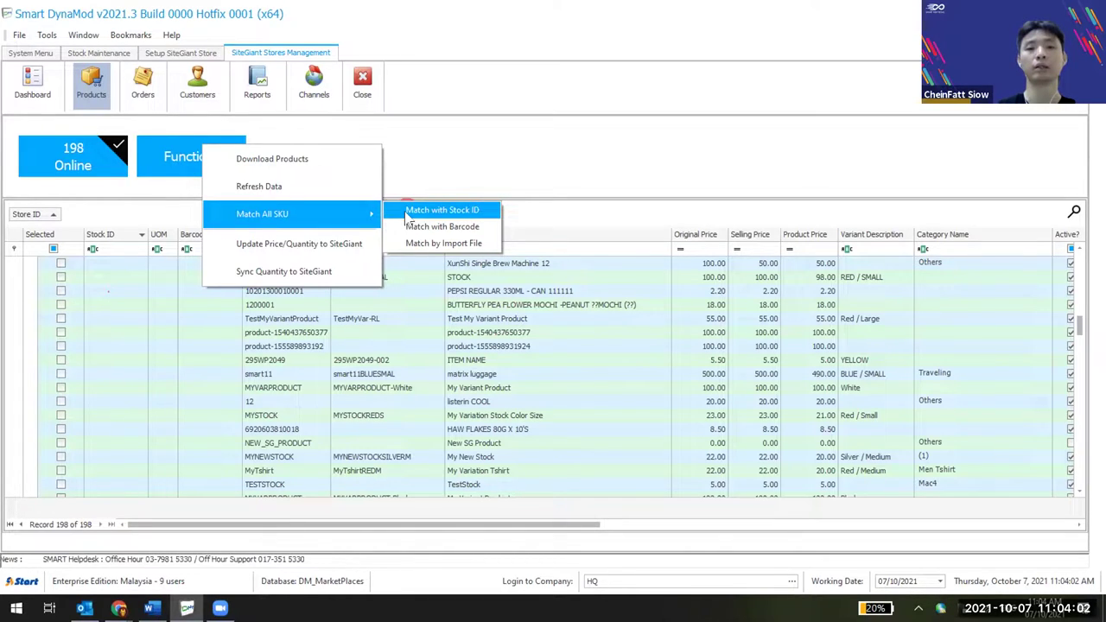
left_click(481, 213)
left_click(544, 354)
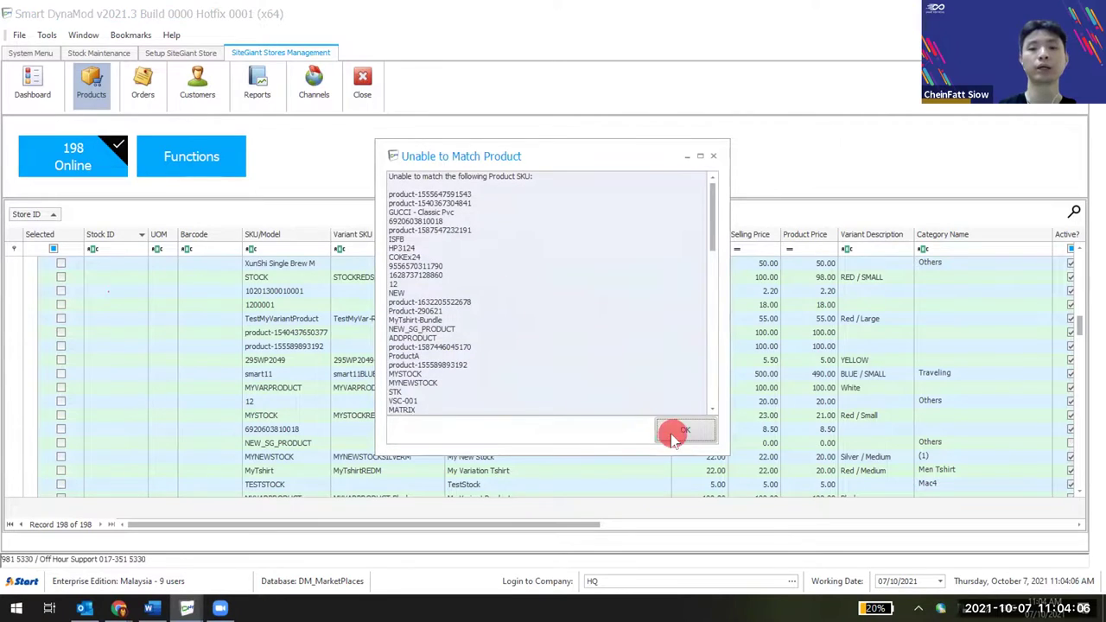
mouse_move(712, 249)
left_mouse_down()
mouse_move(714, 220)
mouse_move(720, 403)
mouse_move(713, 288)
mouse_move(508, 177)
left_mouse_up()
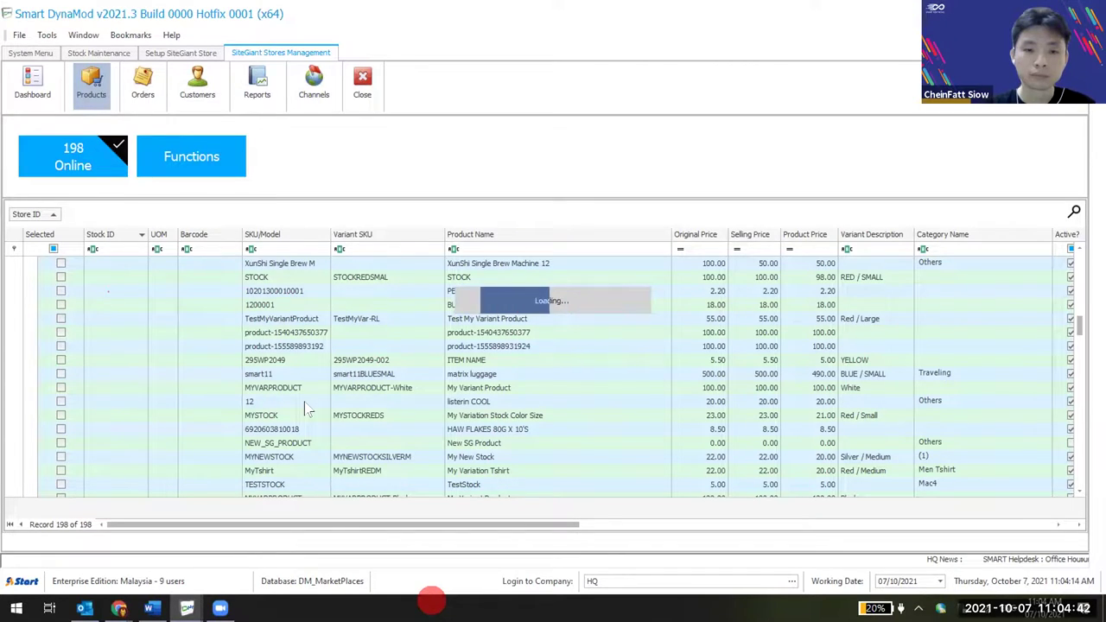
left_click(737, 306)
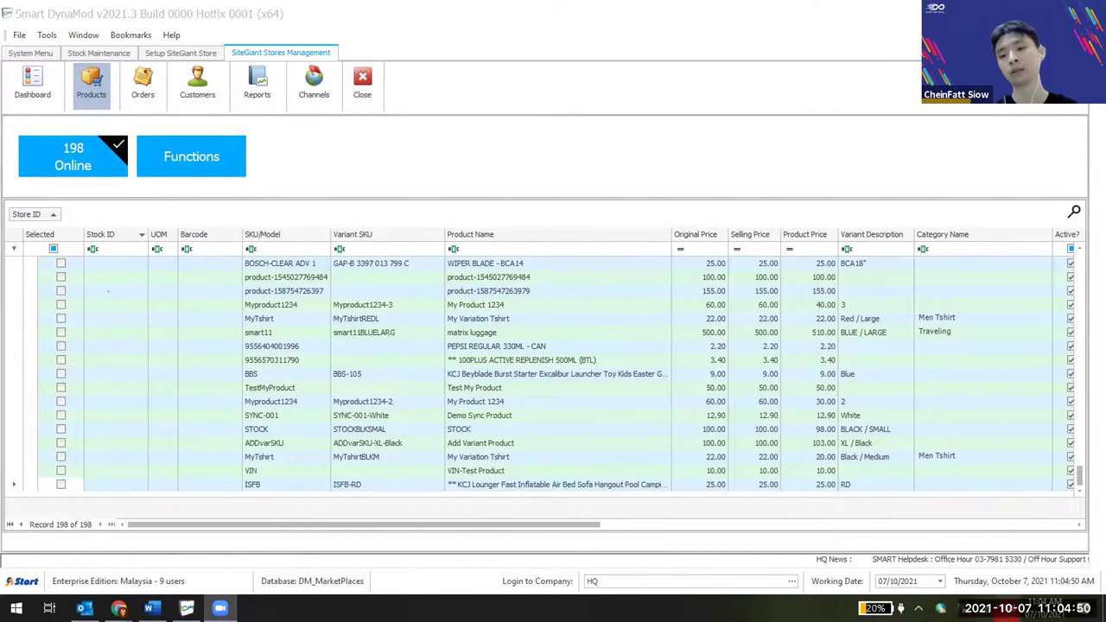
Review the unmatched products and the Match All SKU options for matching with Stock ID, Barcode or an import file.
left_click(564, 448)
scroll(564, 447, "up", 9)
scroll(564, 449, "up", 10)
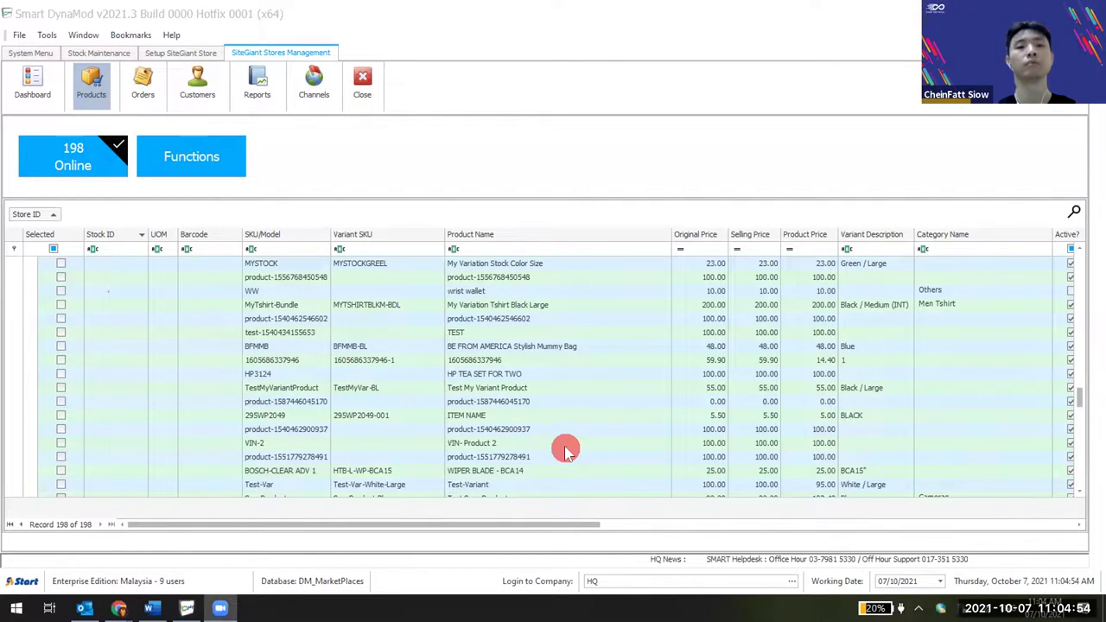
scroll(565, 449, "up", 1)
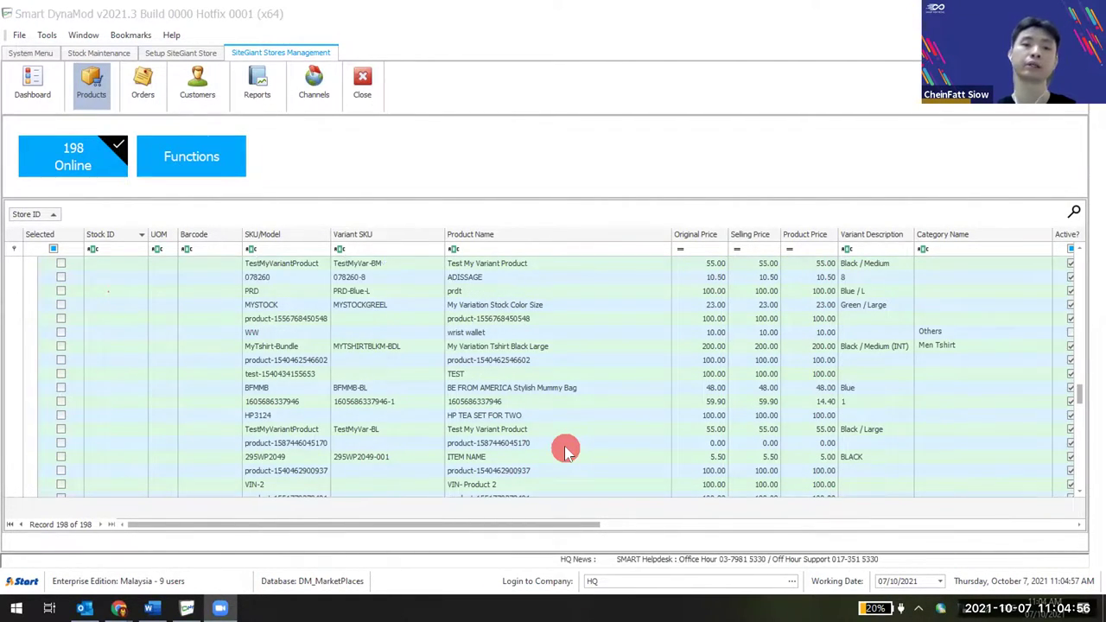
scroll(361, 391, "up", 6)
scroll(361, 391, "up", 5)
left_click(210, 161)
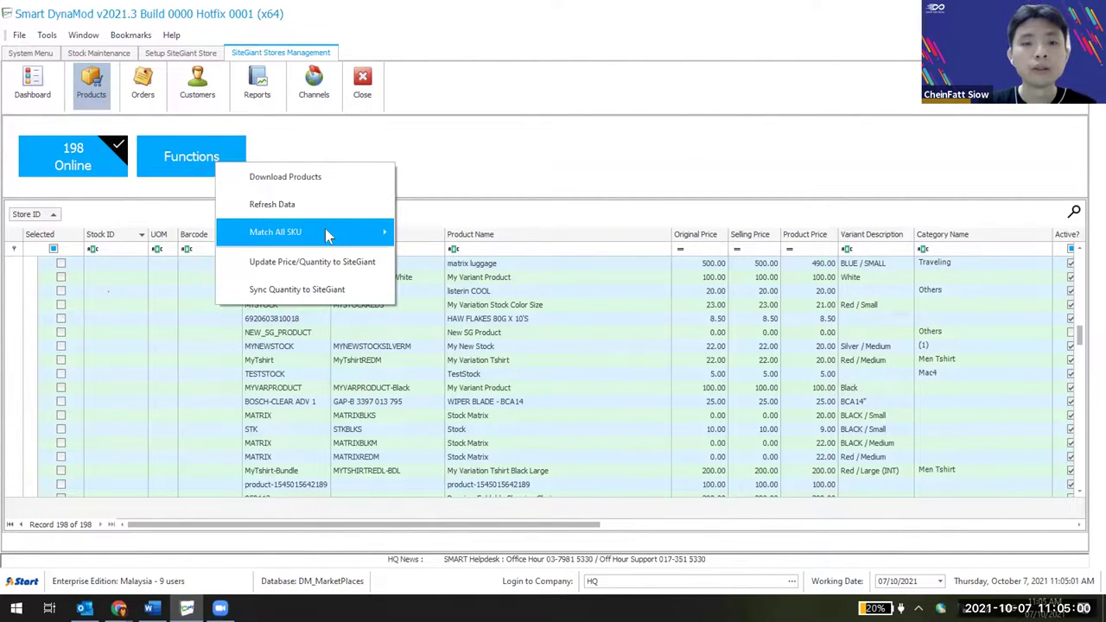
mouse_move(328, 235)
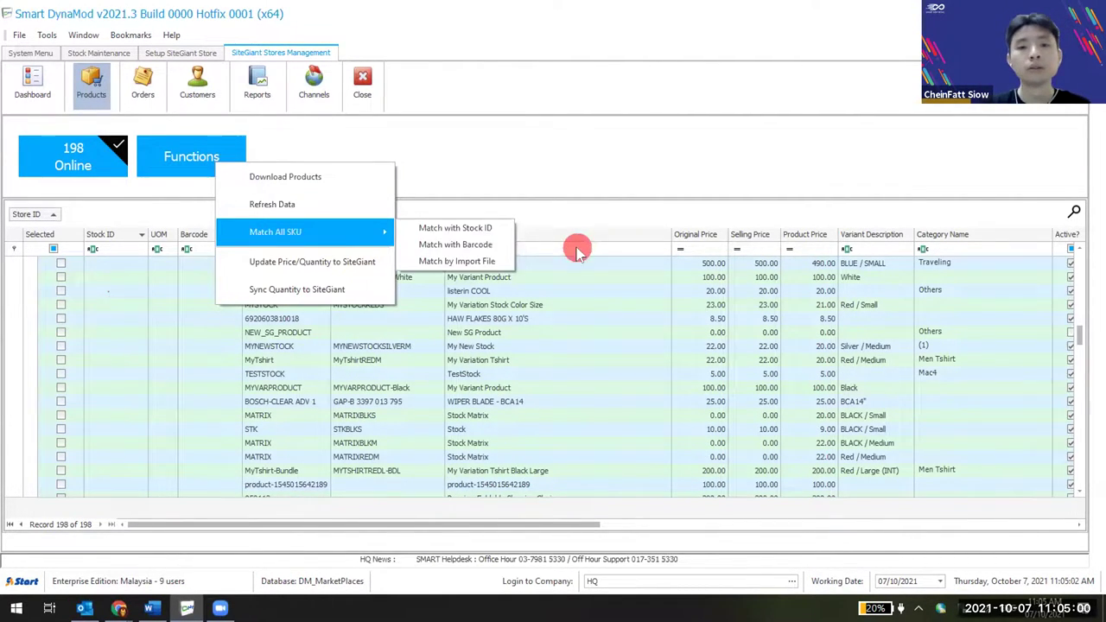
left_click(494, 249)
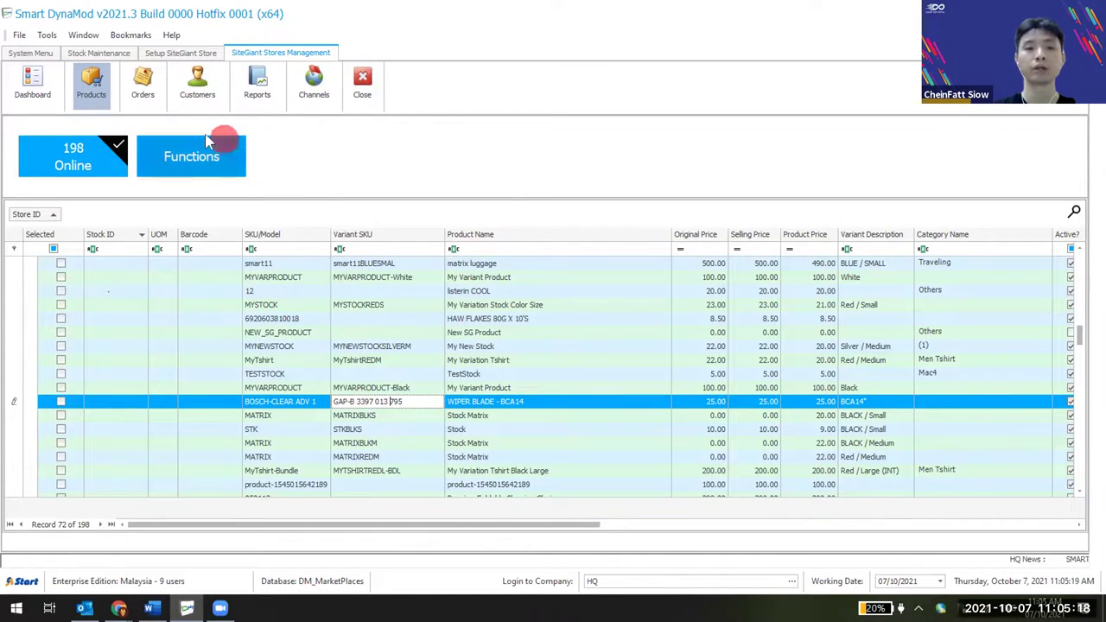
left_click(223, 169)
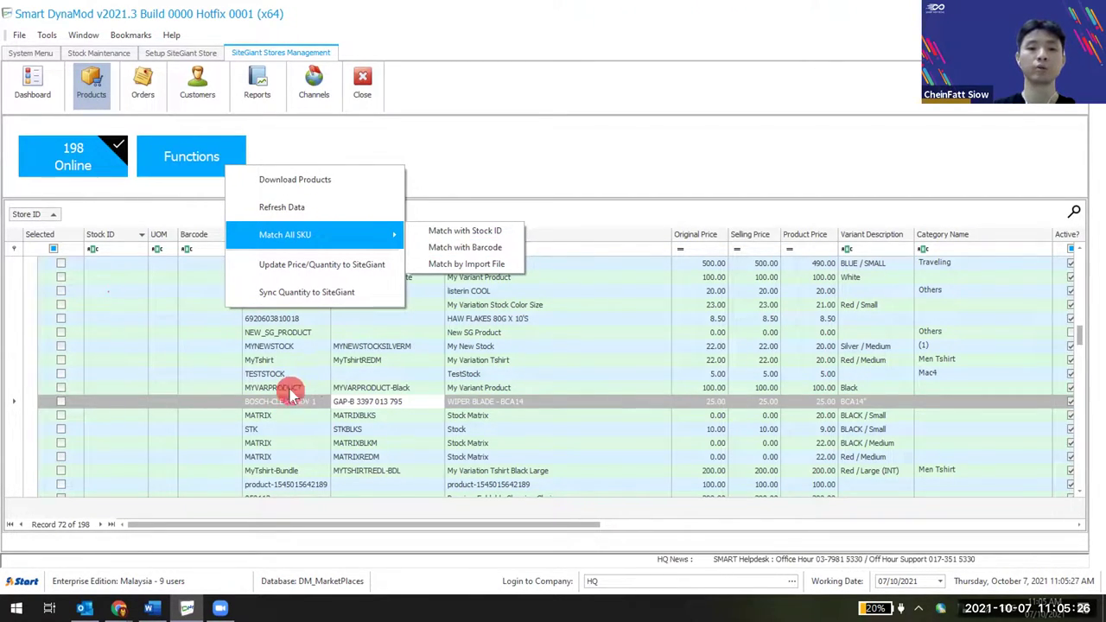
left_click(244, 415)
Inspect the barcode of the red CIVIC-TYPER variant and the Stock ID assignment of the white variant.
left_click_drag(1079, 318, 1080, 261)
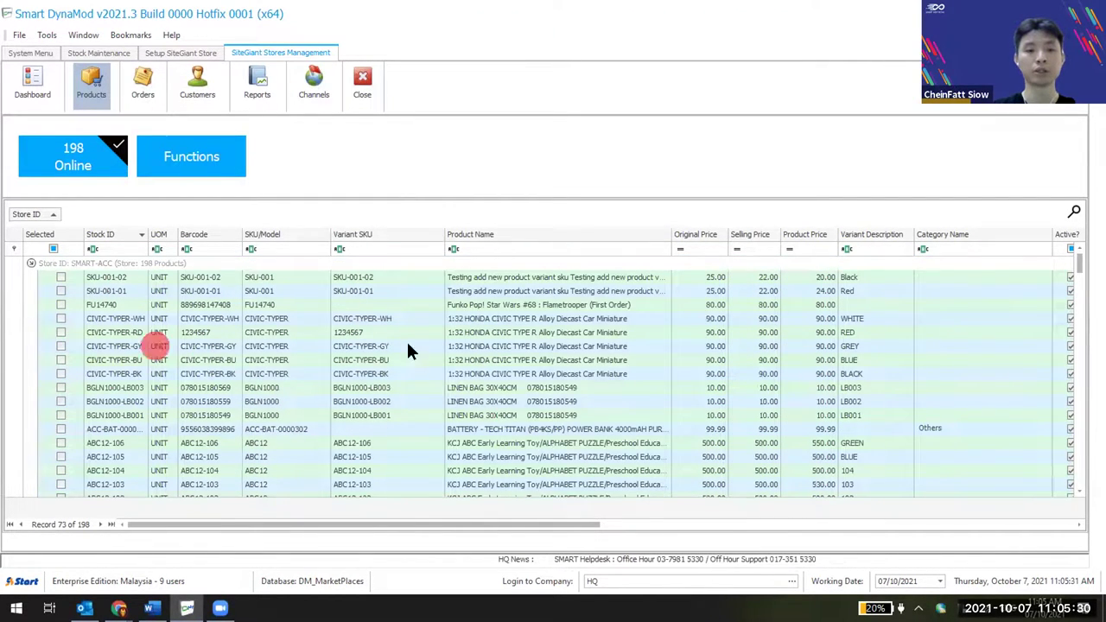
left_click(198, 333)
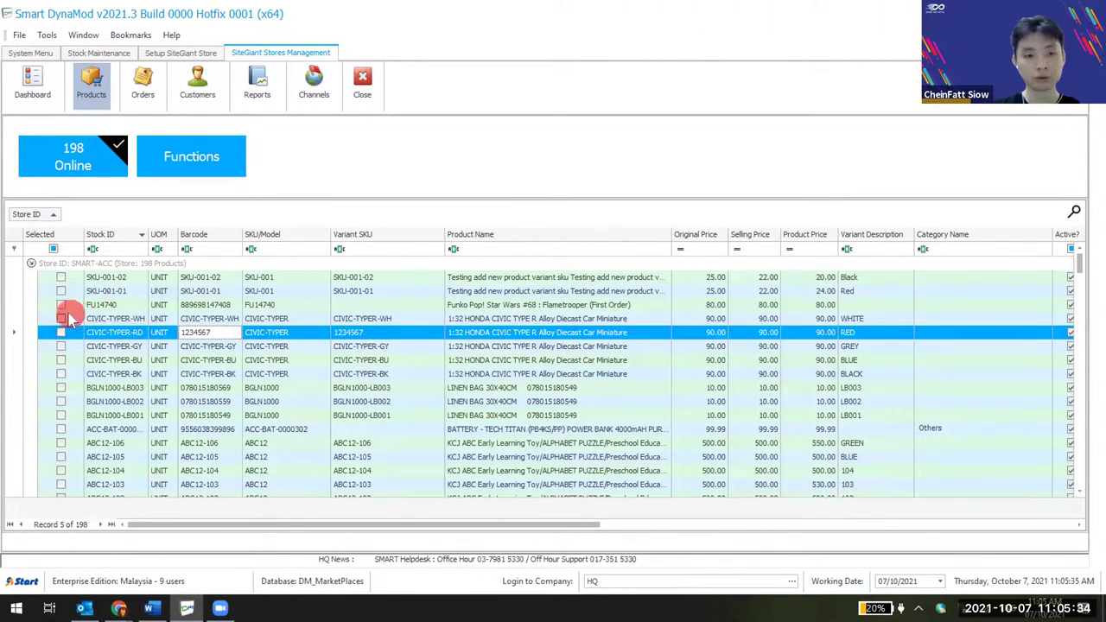
left_click(111, 319)
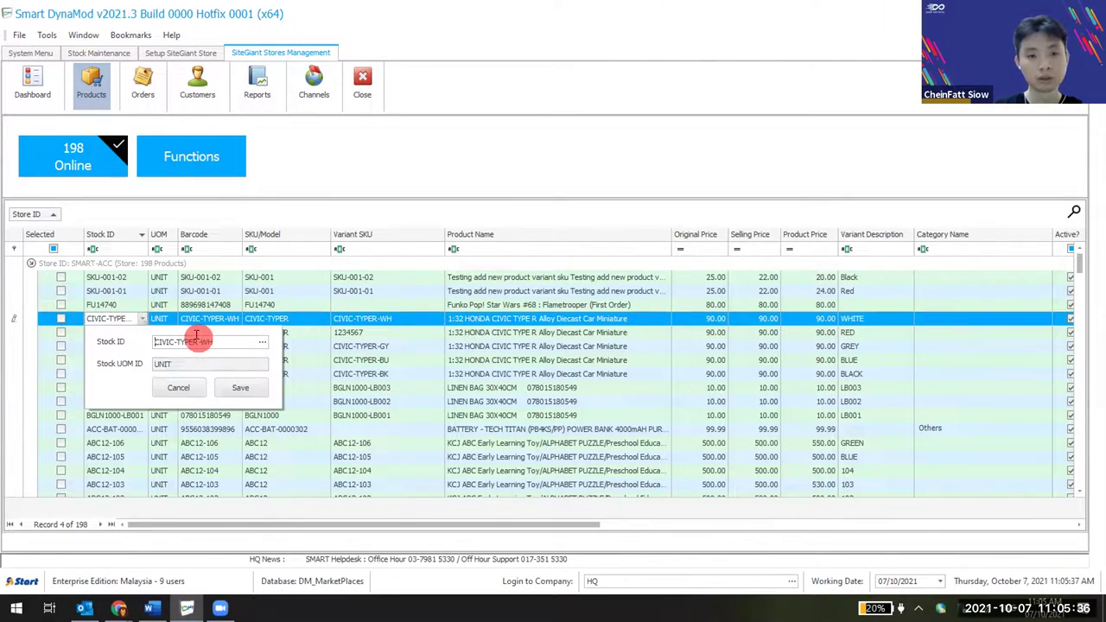
left_click(178, 387)
Filter the product list by Stock ID CIVIC-TYPER and widen the Stock ID column slightly.
left_click(121, 249)
type("CIVIC-TYPER")
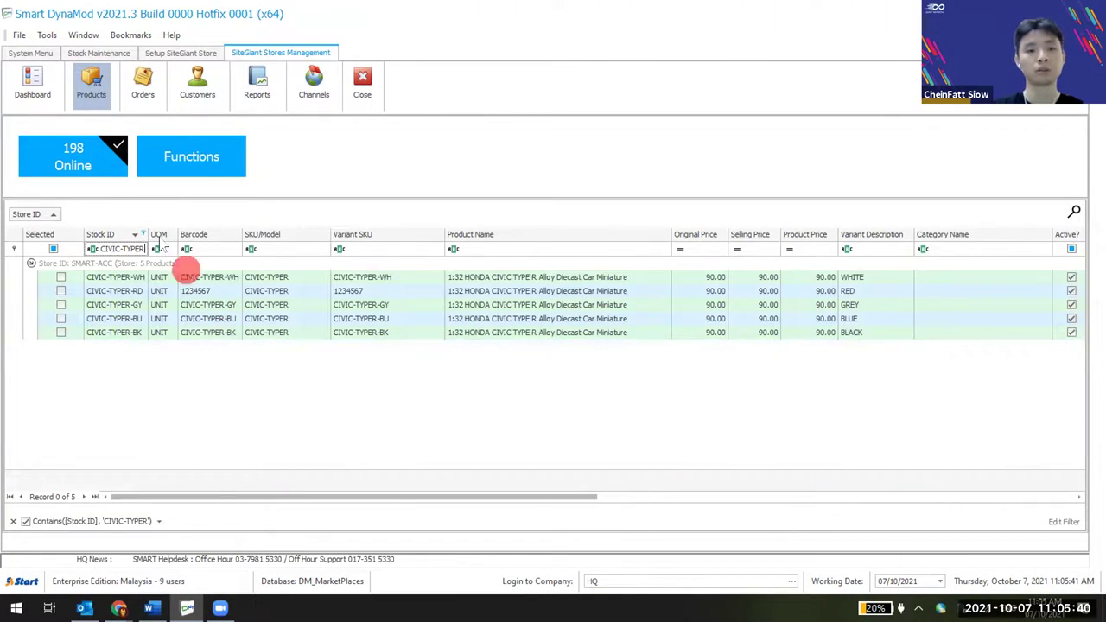
left_click_drag(148, 232, 154, 232)
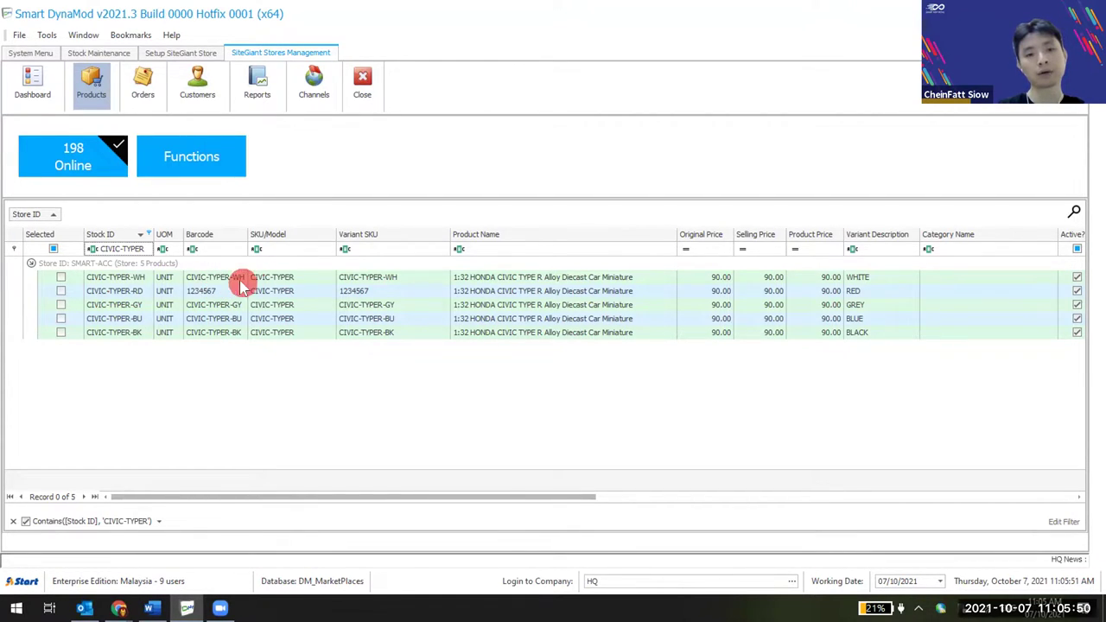
Clear the Stock ID in the red CIVIC-TYPER variant's assignment and discard the change.
left_click(138, 293)
left_click_drag(216, 313, 98, 313)
key("Delete")
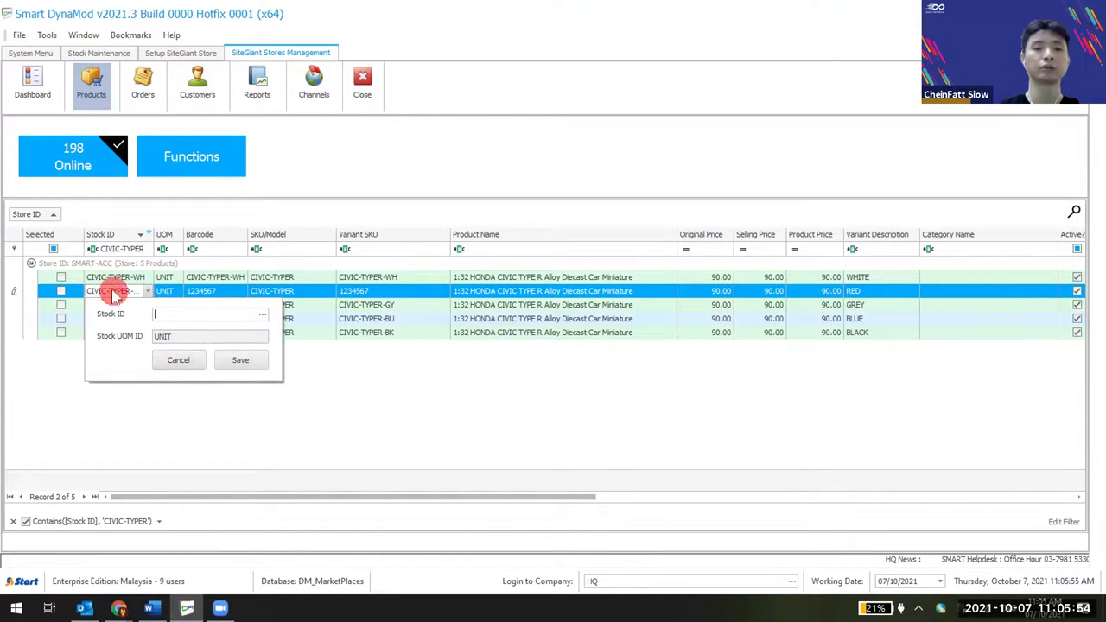
left_click(187, 361)
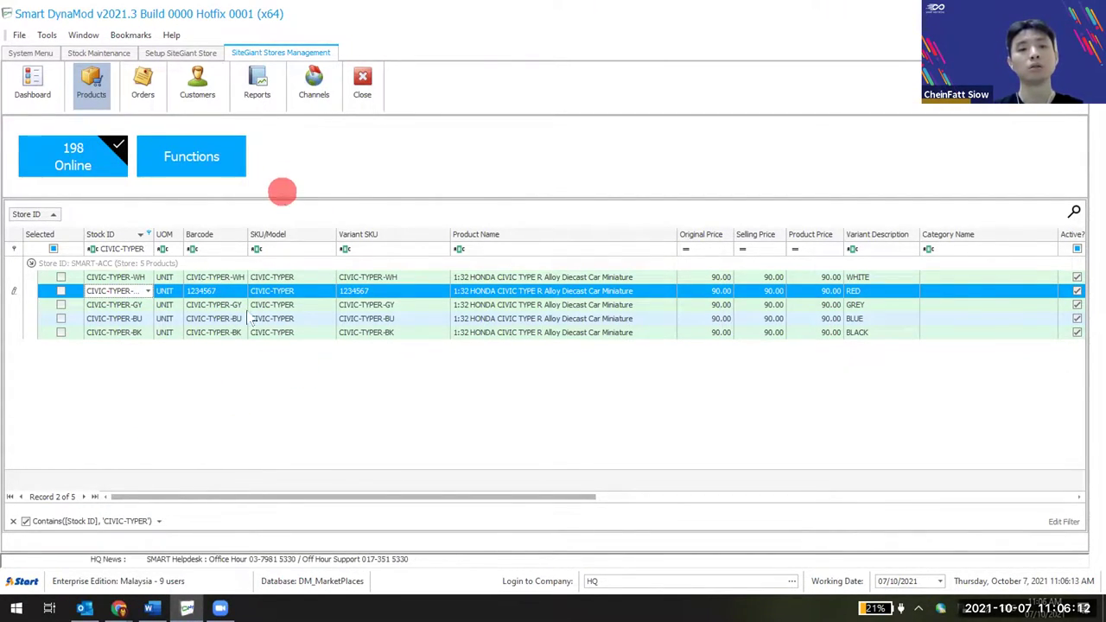
Switch to the SiteGiant products list in Chrome and open the BATTERY - TECH TITAN power bank product.
left_click(119, 607)
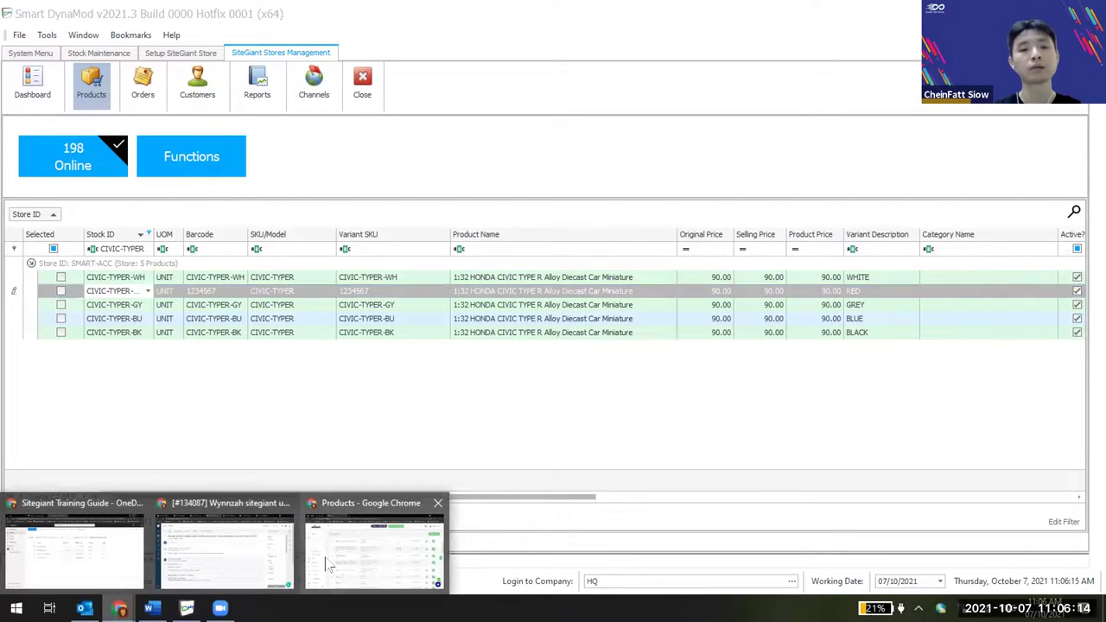
left_click(327, 562)
scroll(427, 522, "up", 15)
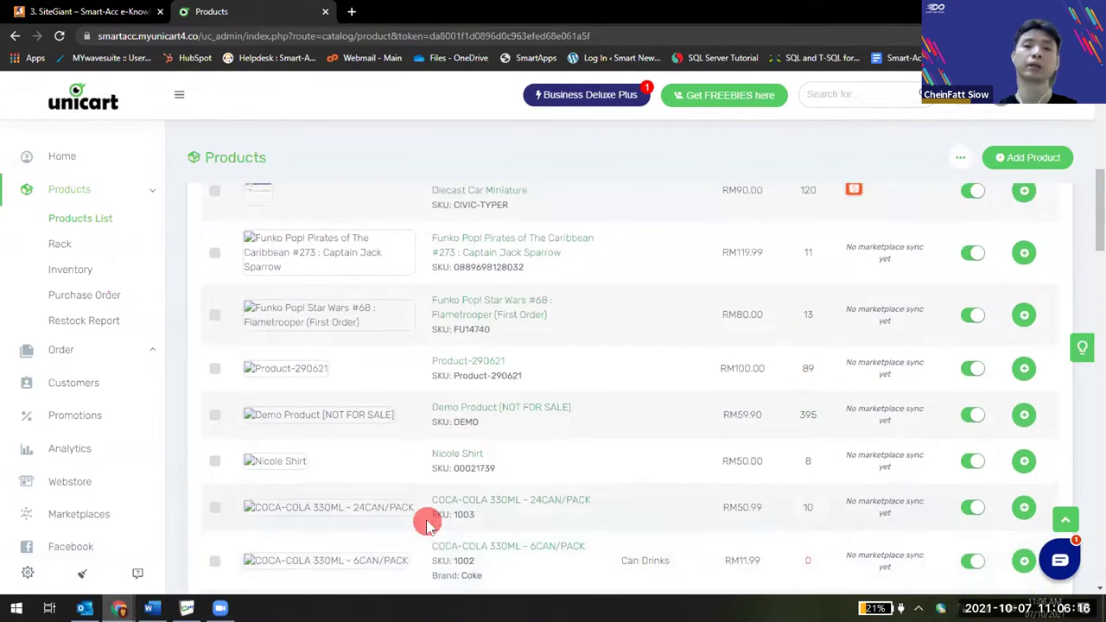
left_click(484, 344)
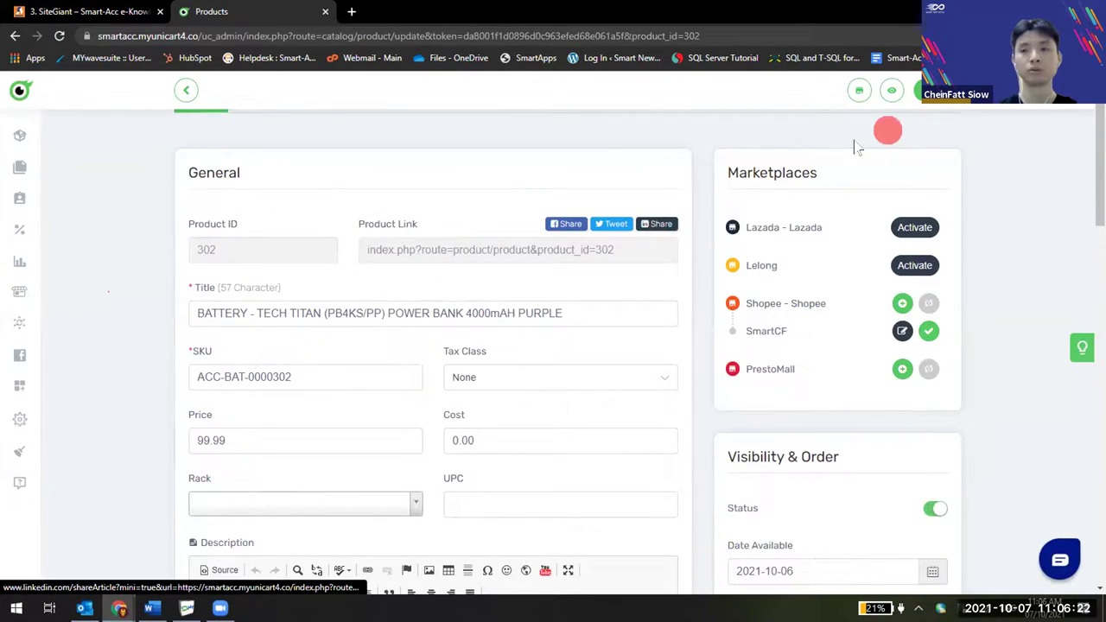
key("alt+Tab")
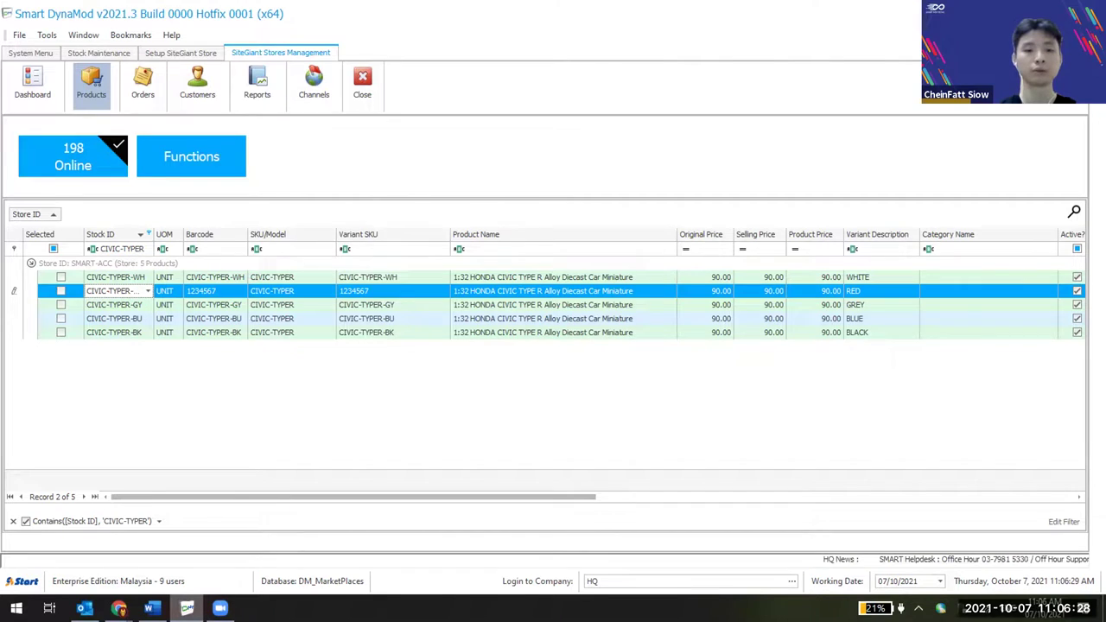
key("super+d")
key("super+d")
key("super+d")
key("super+d")
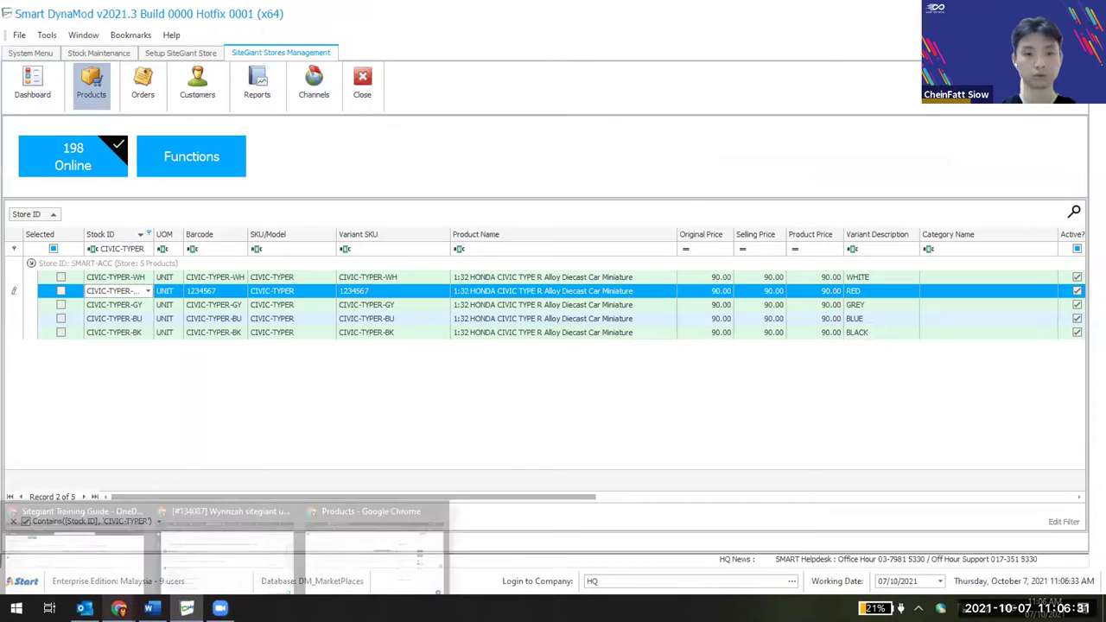
Return to the power bank product in Chrome, enable variants to show the variant setup, and leave without saving.
left_click(360, 548)
scroll(466, 471, "down", 6)
scroll(471, 484, "down", 7)
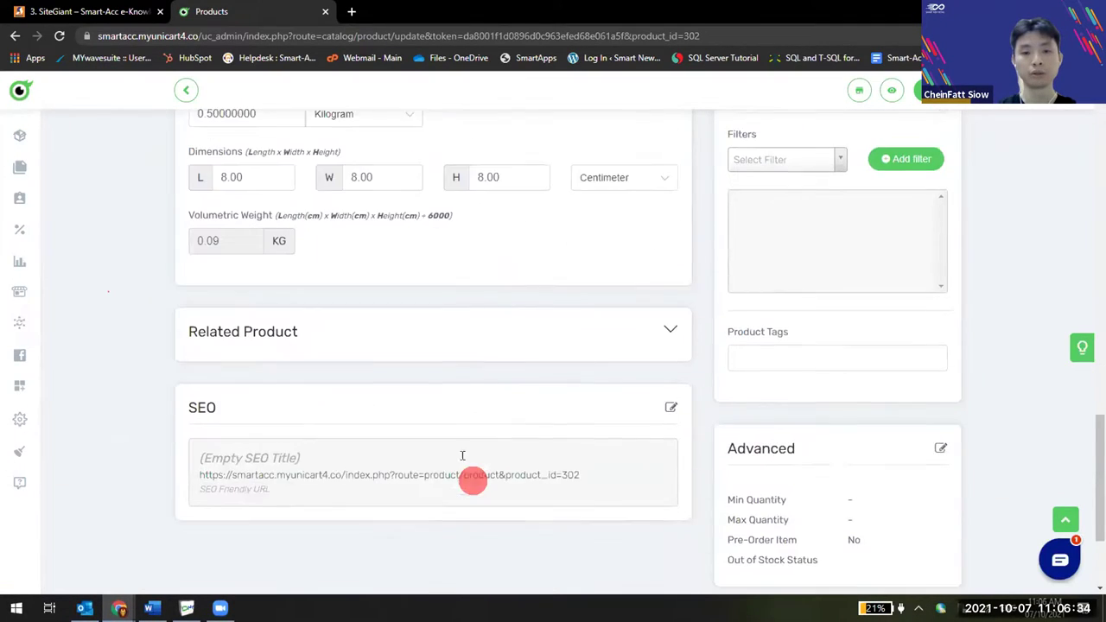
scroll(457, 435, "up", 5)
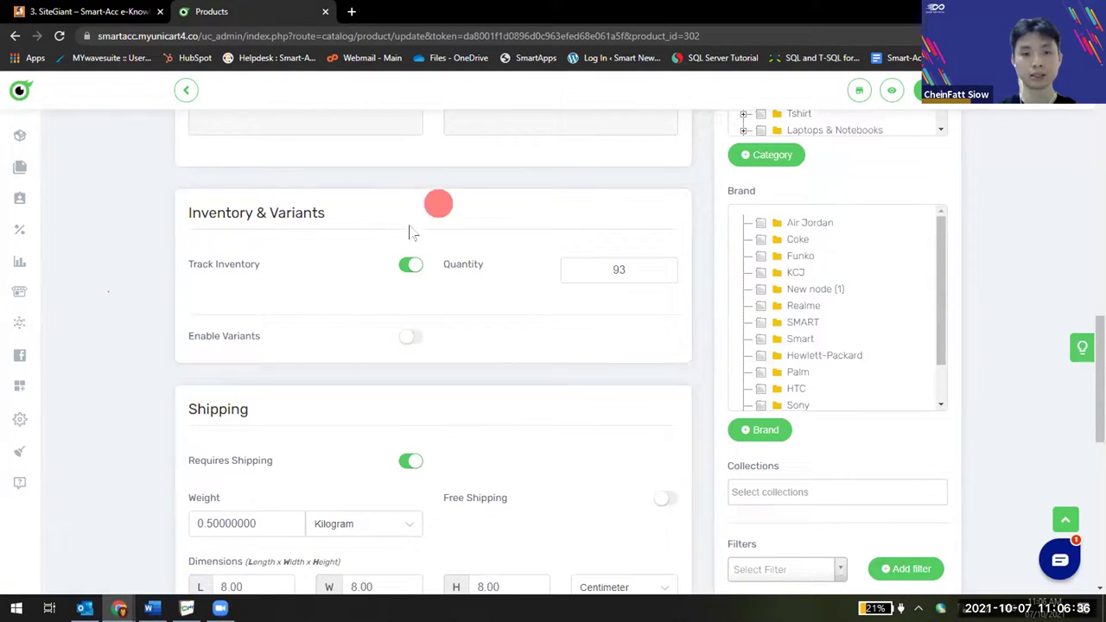
left_click(412, 338)
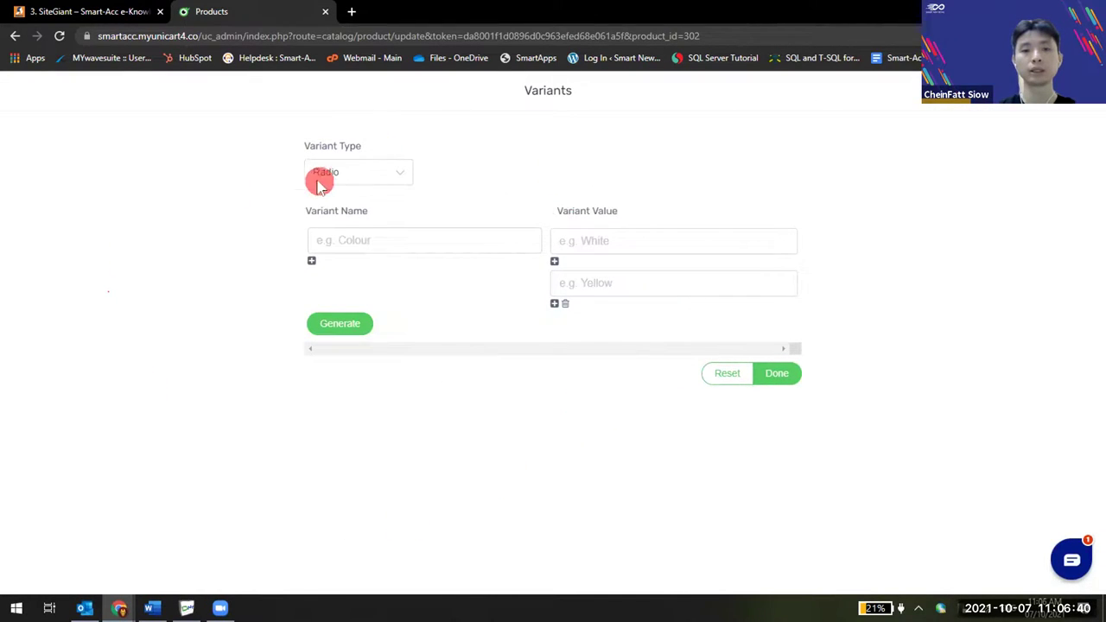
left_click(10, 34)
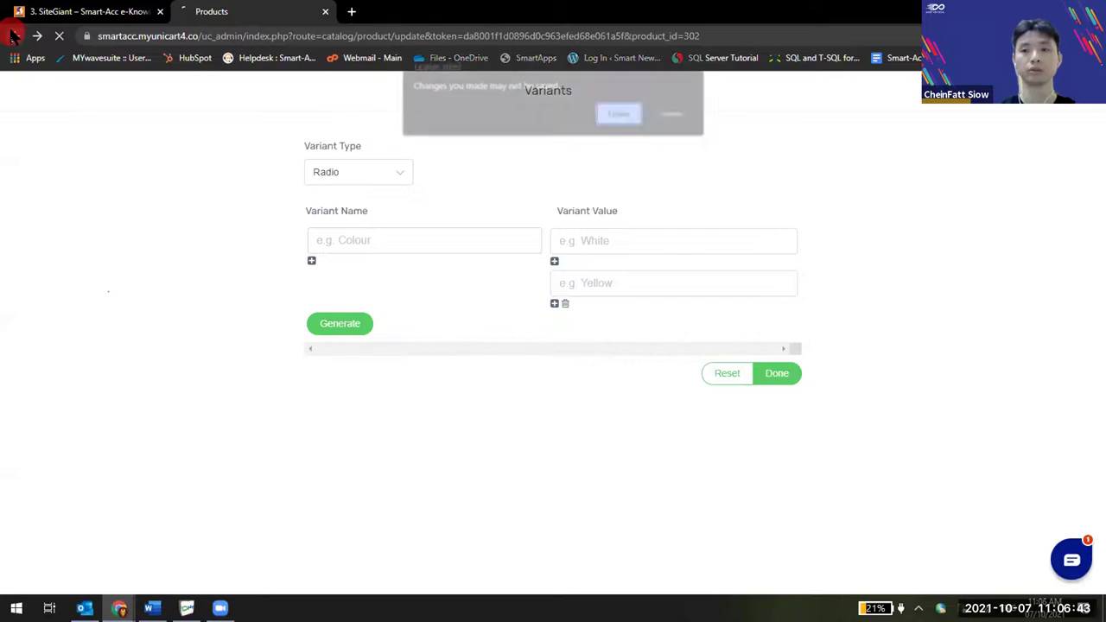
left_click(618, 114)
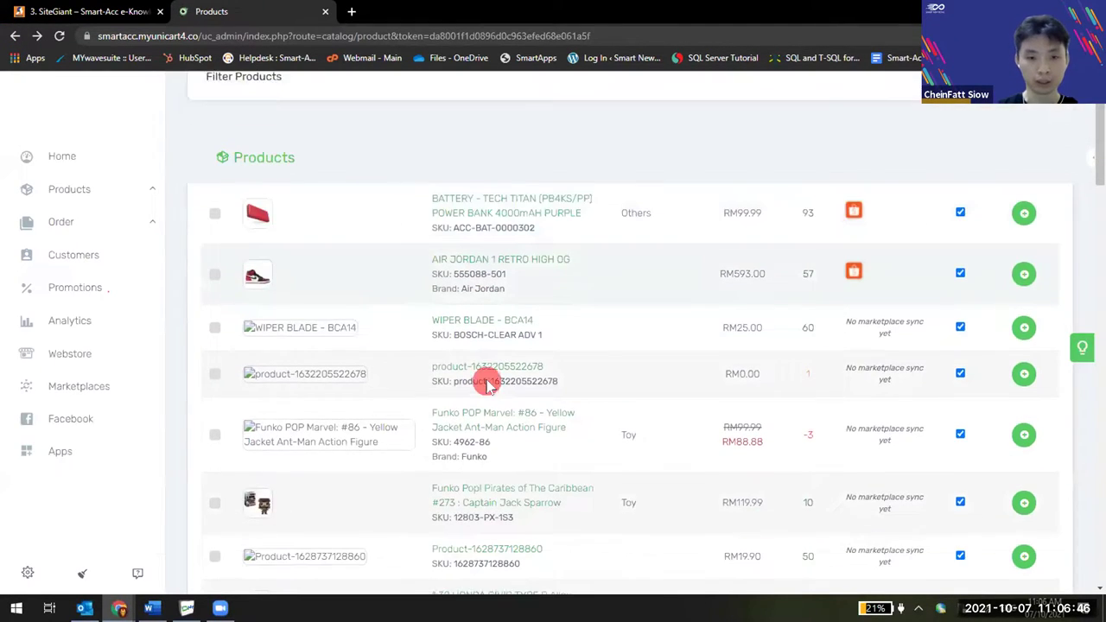
Open the AIR JORDAN 1 RETRO HIGH OG product and compare its main SKU with the SKUs of its size variants.
left_click(494, 249)
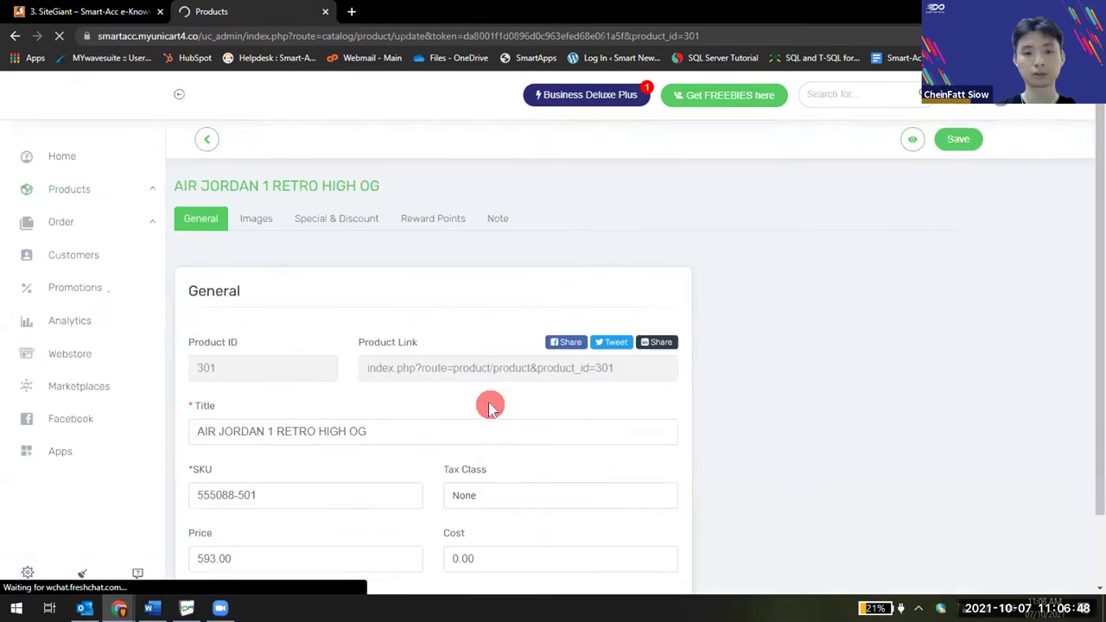
scroll(489, 406, "down", 10)
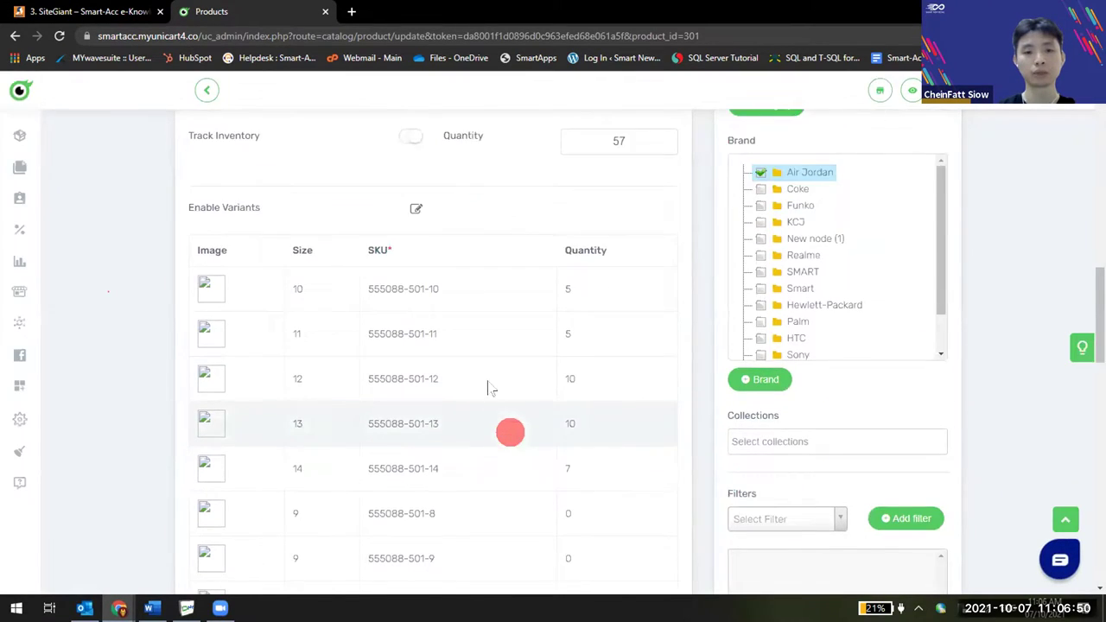
scroll(489, 388, "down", 1)
scroll(476, 247, "up", 1)
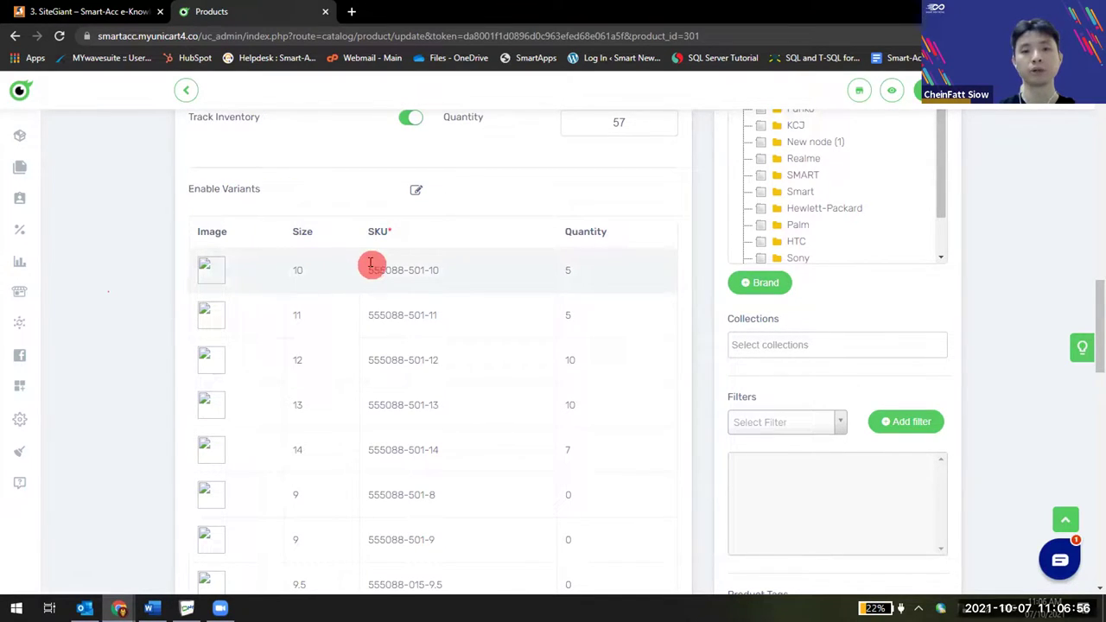
left_click_drag(376, 314, 446, 316)
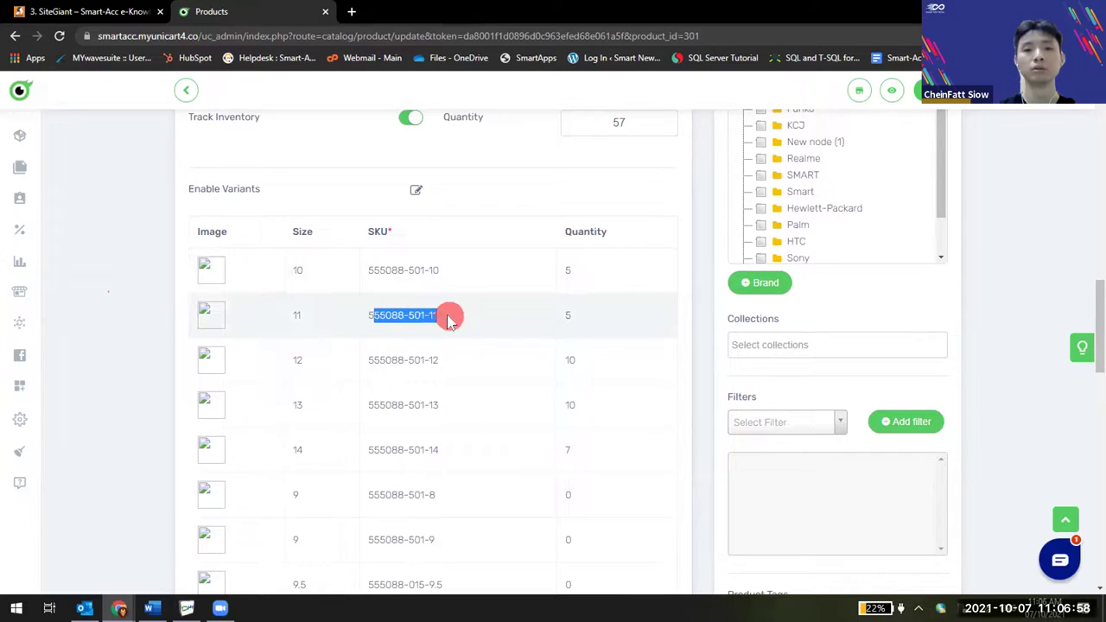
scroll(500, 393, "up", 10)
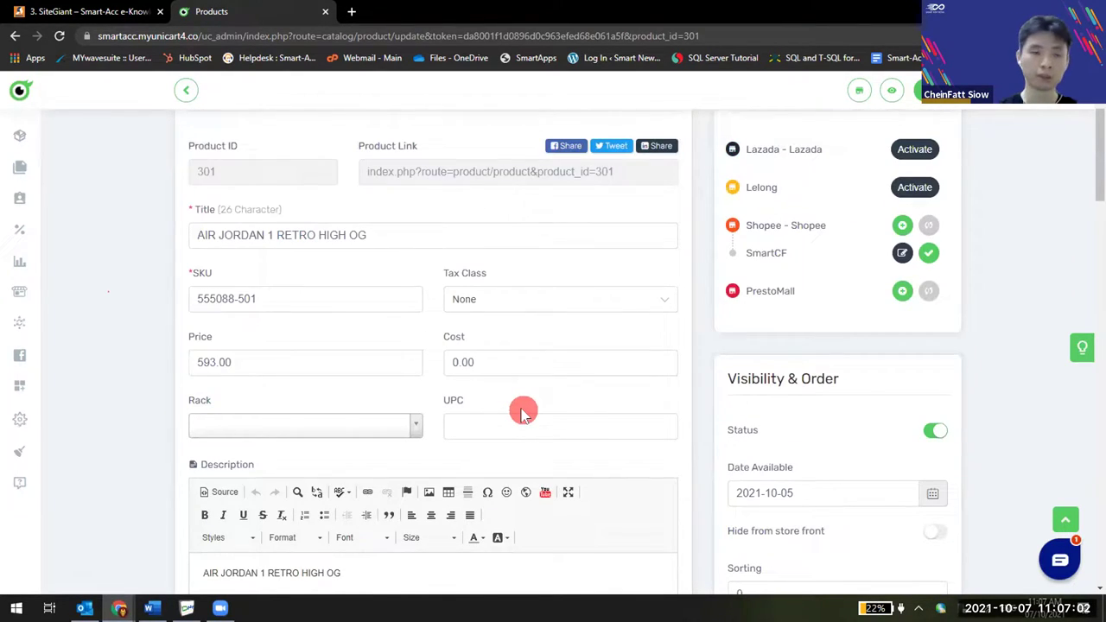
scroll(522, 413, "down", 10)
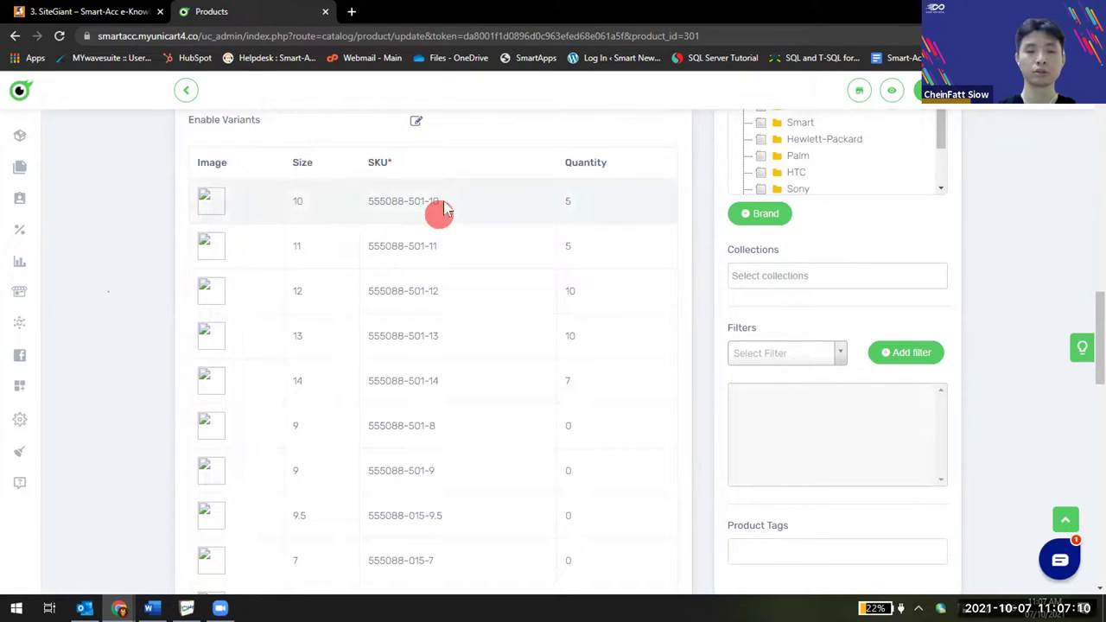
scroll(447, 348, "up", 15)
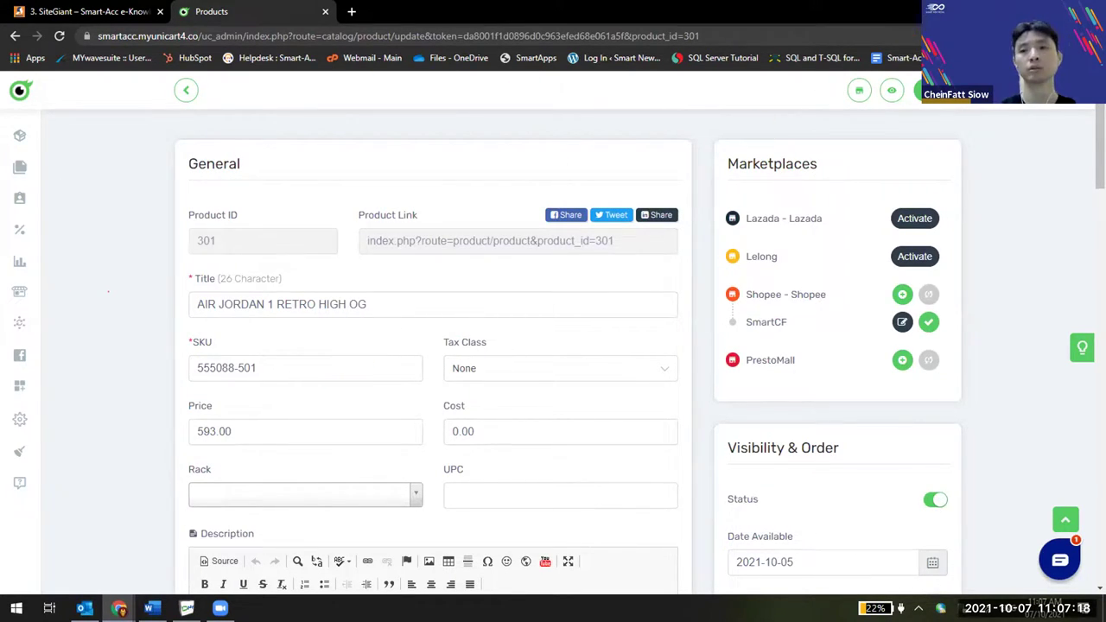
Return to Smart DynaMod, remove the CIVIC-TYPER filter and open the Stock ID assignment of the FU14740 product.
key("alt+Tab")
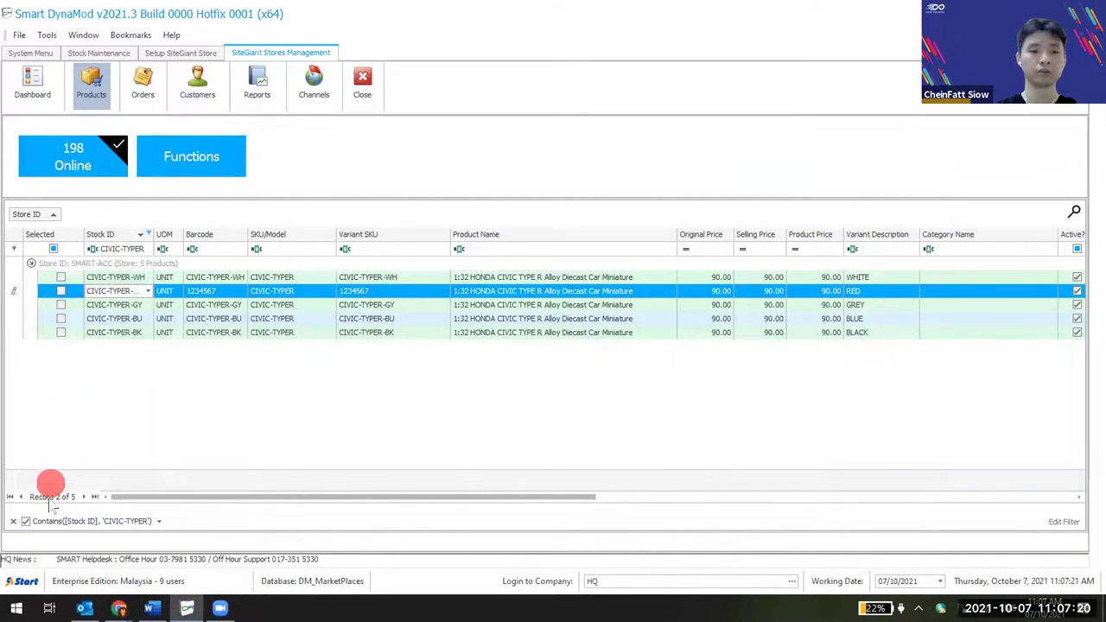
left_click(13, 522)
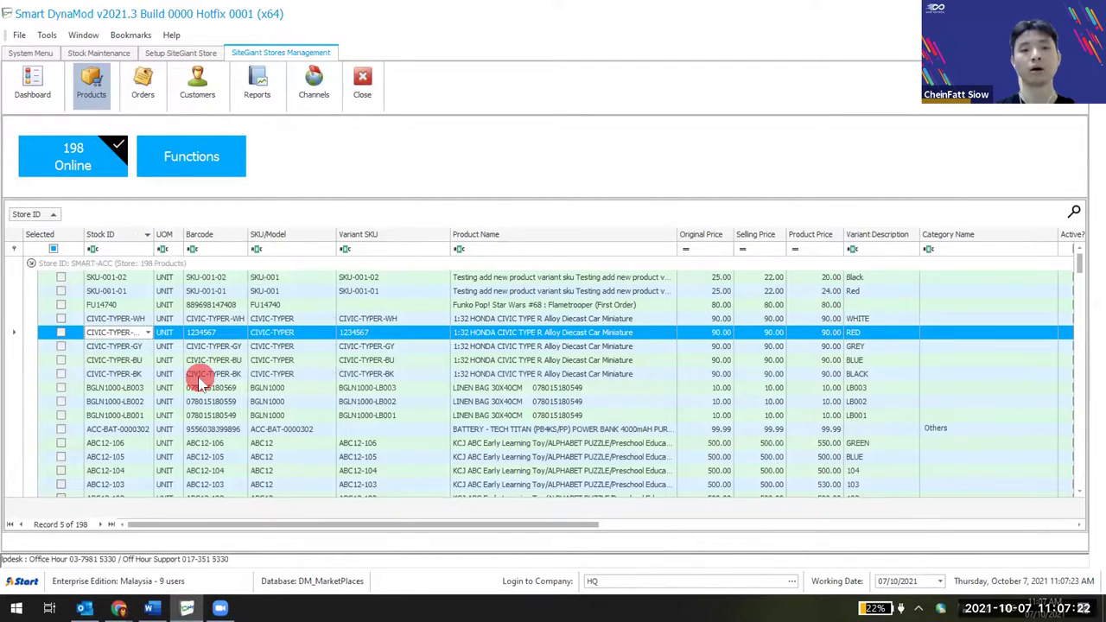
double_click(68, 307)
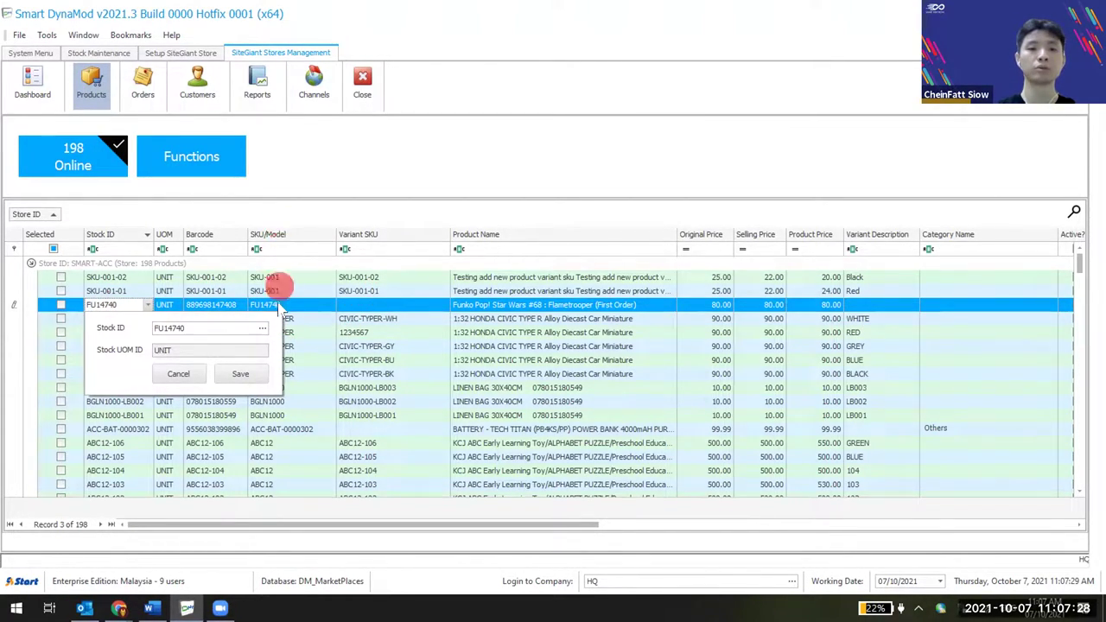
Switch to Chrome to check the AIR JORDAN 1 RETRO HIGH OG main SKU, and find its variants in the Smart DynaMod product list.
left_click(118, 608)
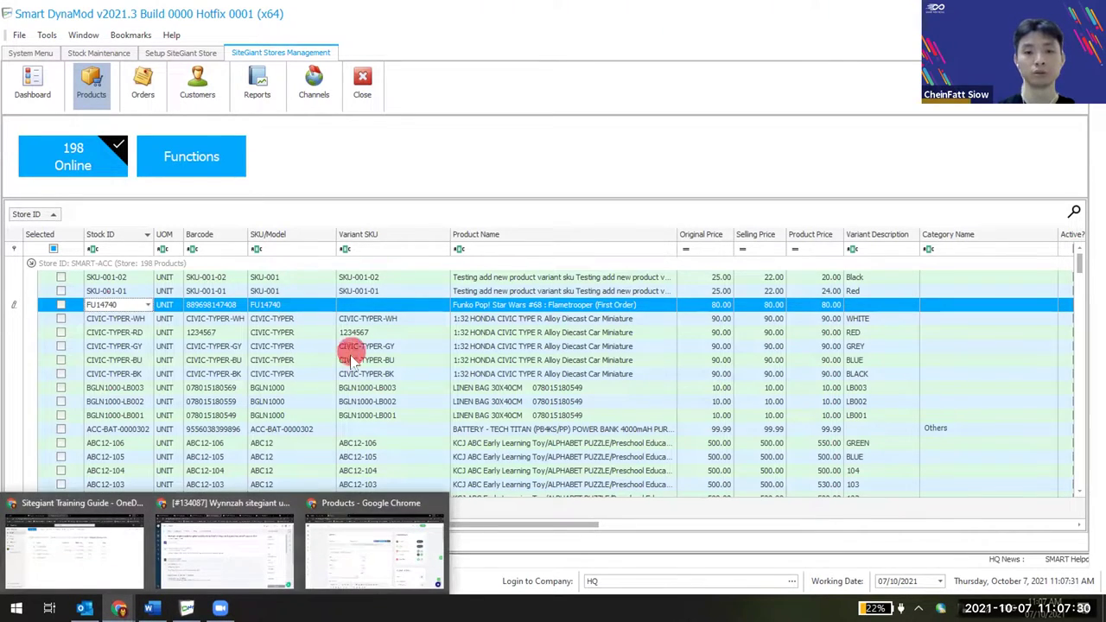
left_click(346, 524)
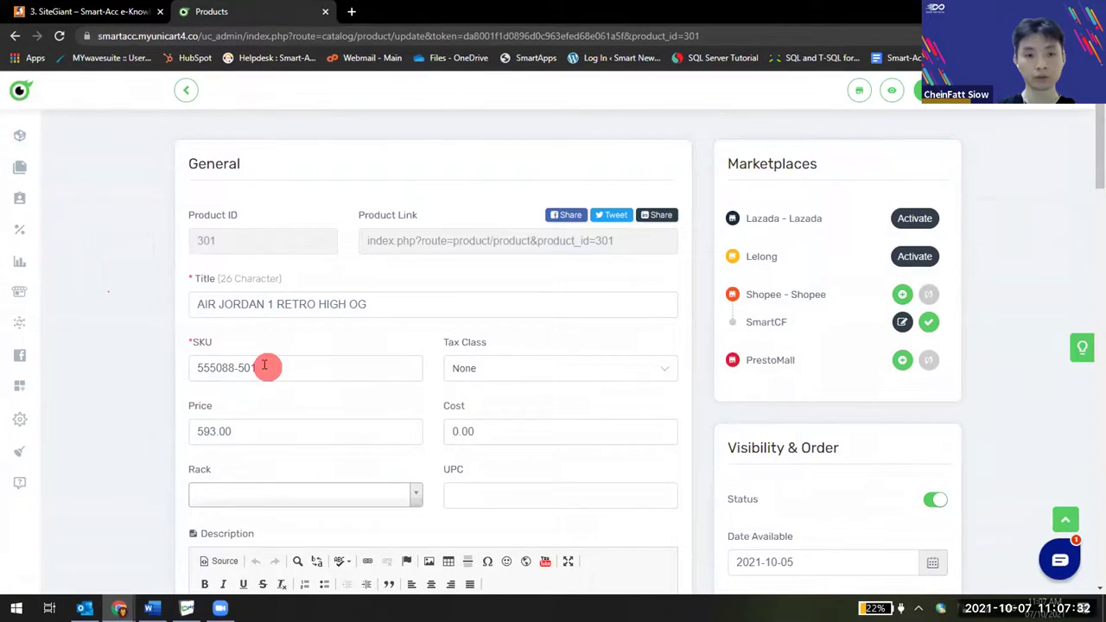
left_click_drag(267, 367, 184, 370)
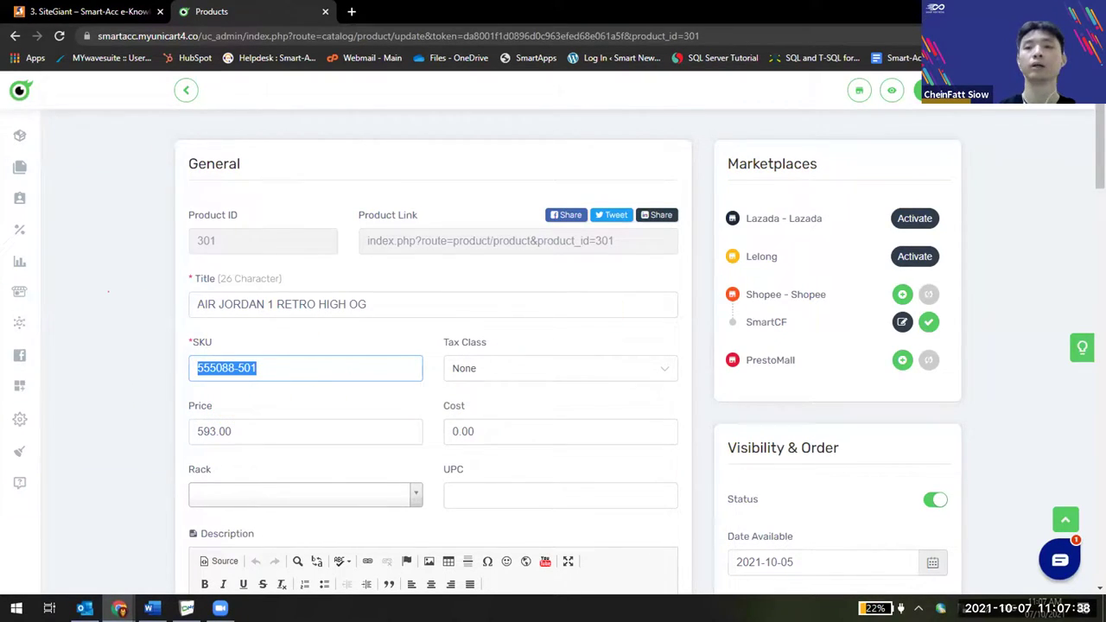
key("alt+Tab")
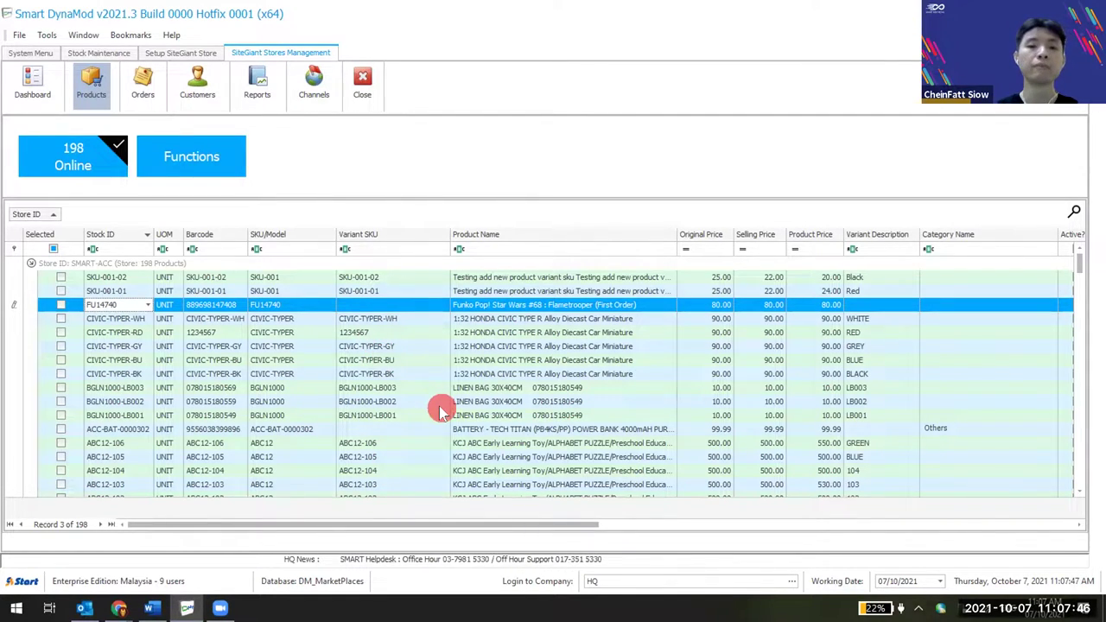
left_click(388, 455)
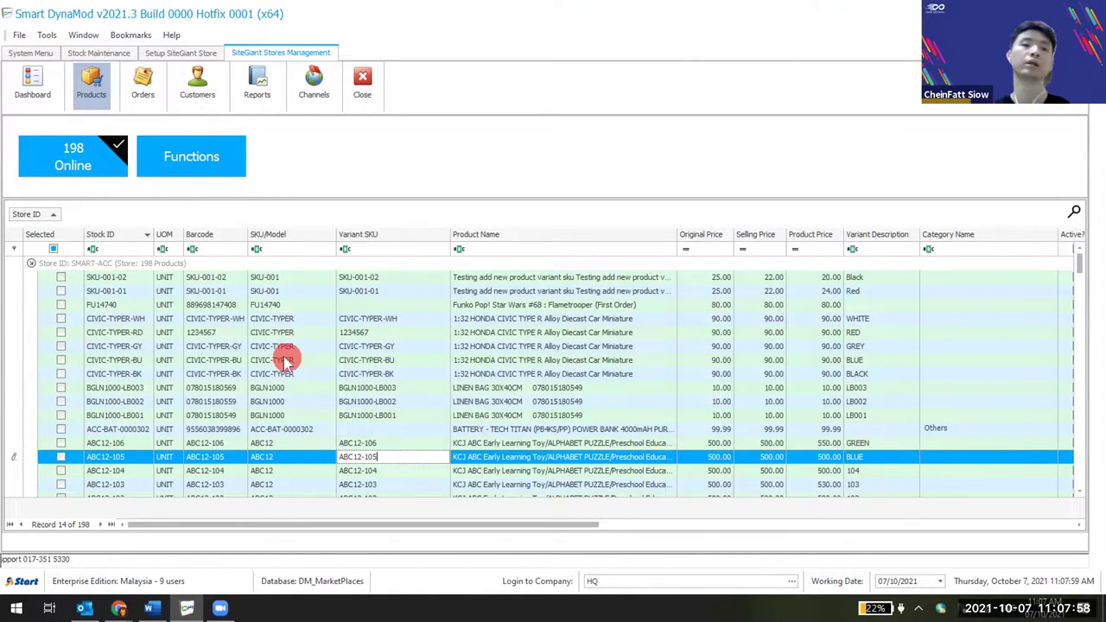
left_click_drag(1077, 271, 1086, 307)
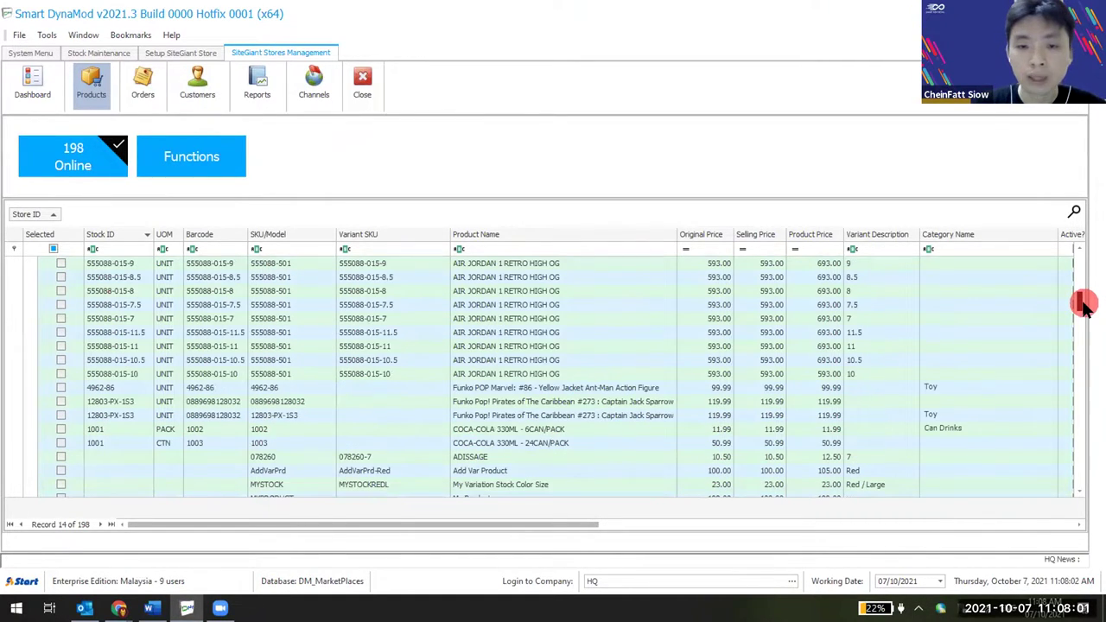
Review the Match All SKU options for matching with Stock ID, with Barcode or by import file, without running one.
left_click(216, 157)
mouse_move(281, 230)
left_click(430, 223)
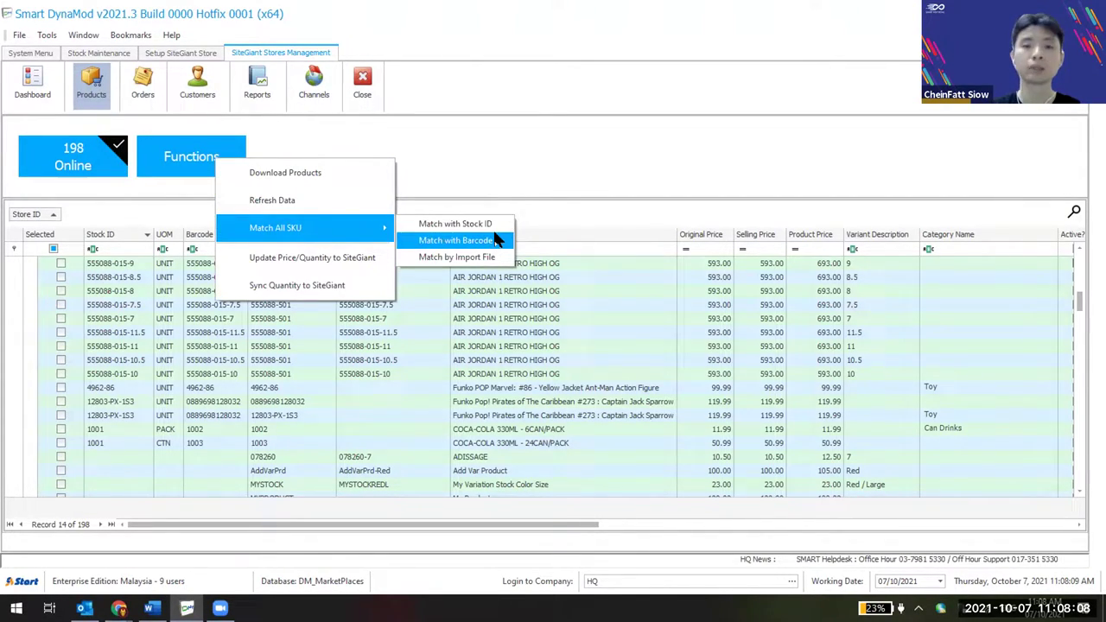
left_click(234, 401)
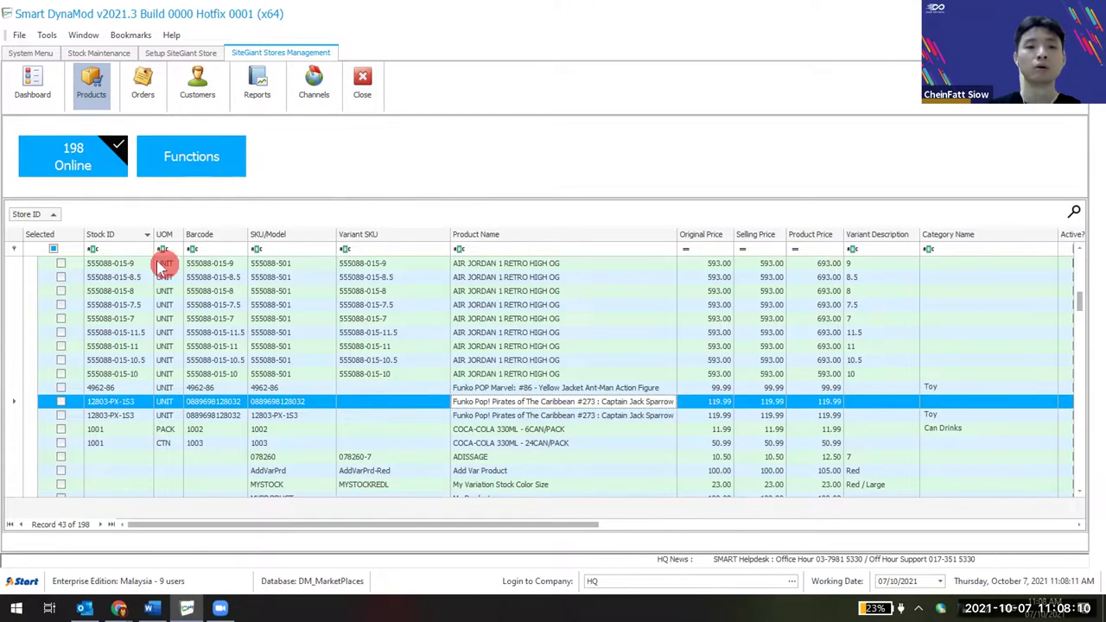
left_click_drag(1078, 291, 1069, 230)
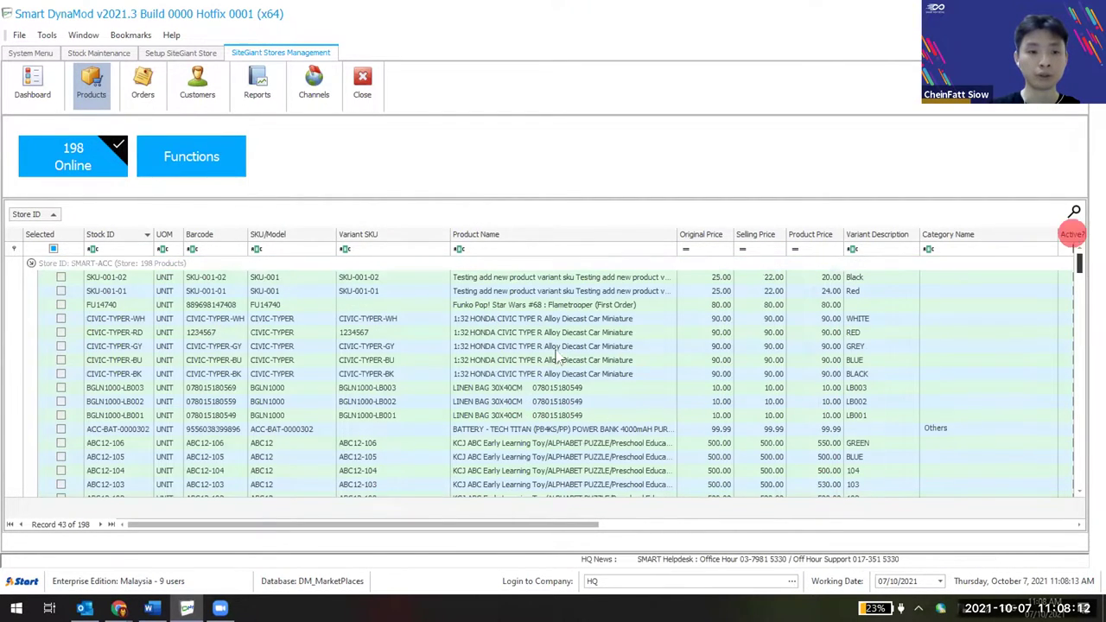
Open the stock selection for the FU14740 product, cancel it and close the Stock ID assignment.
left_click(108, 305)
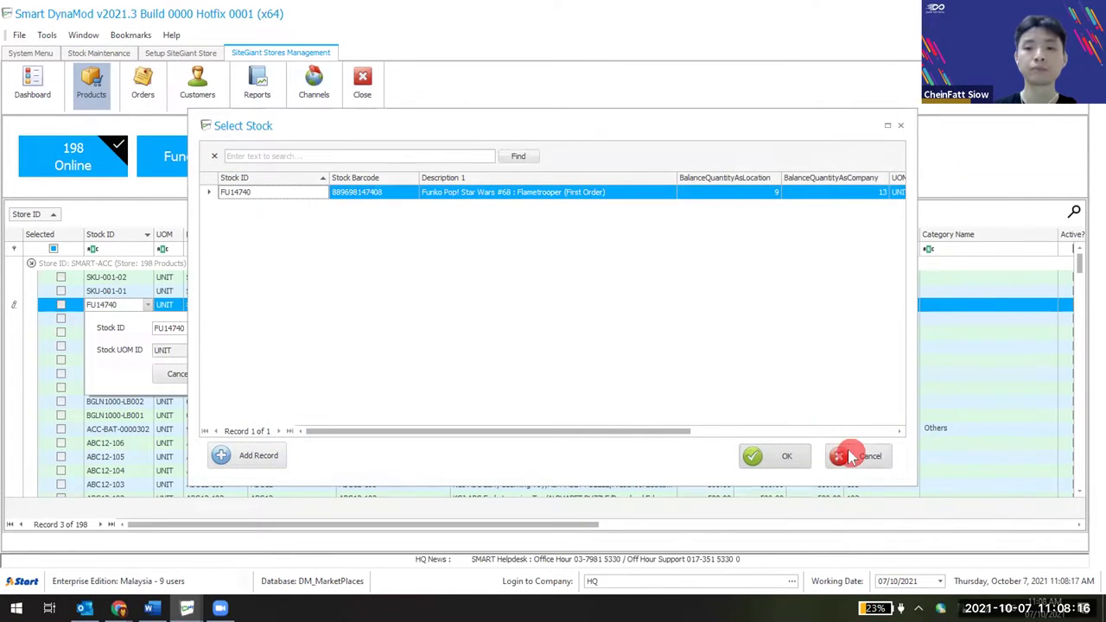
left_click(851, 456)
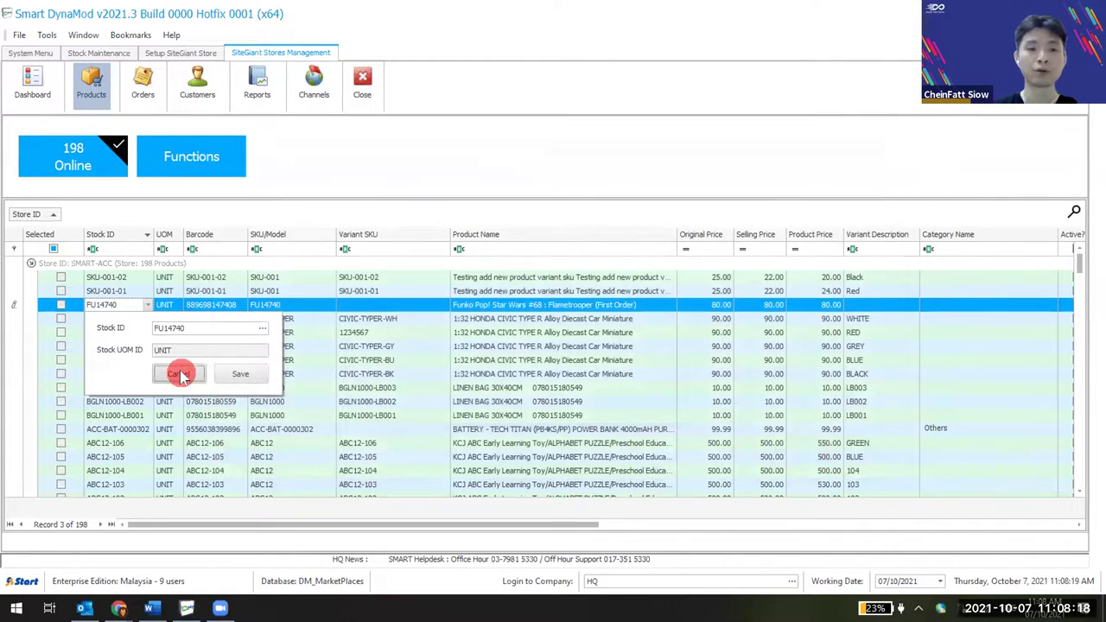
left_click(241, 374)
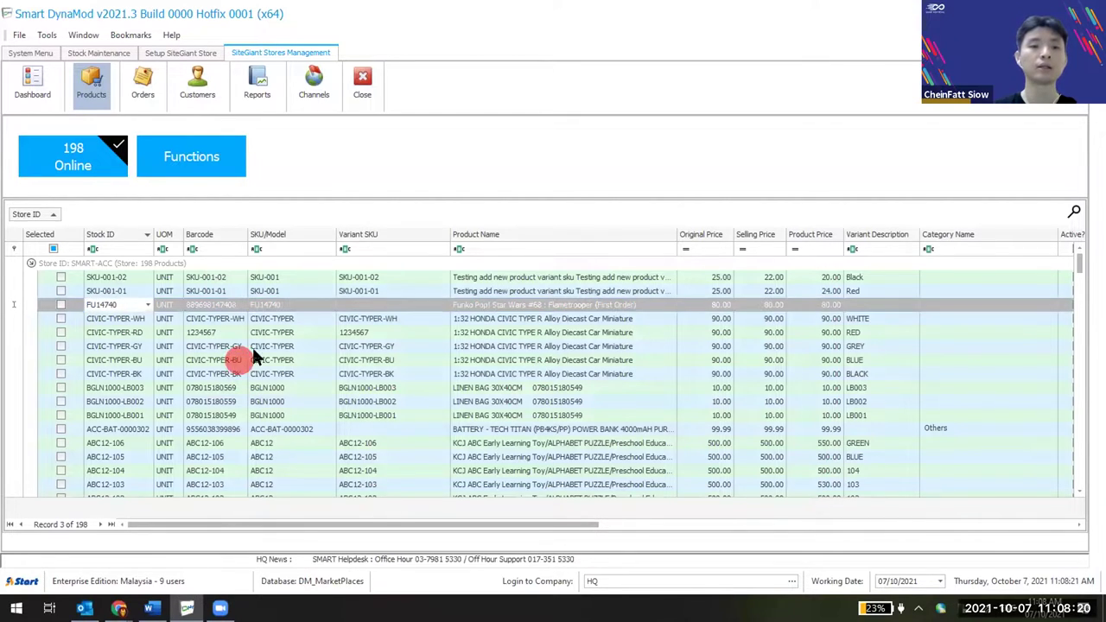
Open Match by Import File, cancel the file selection, examine the required Excel columns in the widened dialog and close it.
left_click(228, 169)
mouse_move(371, 229)
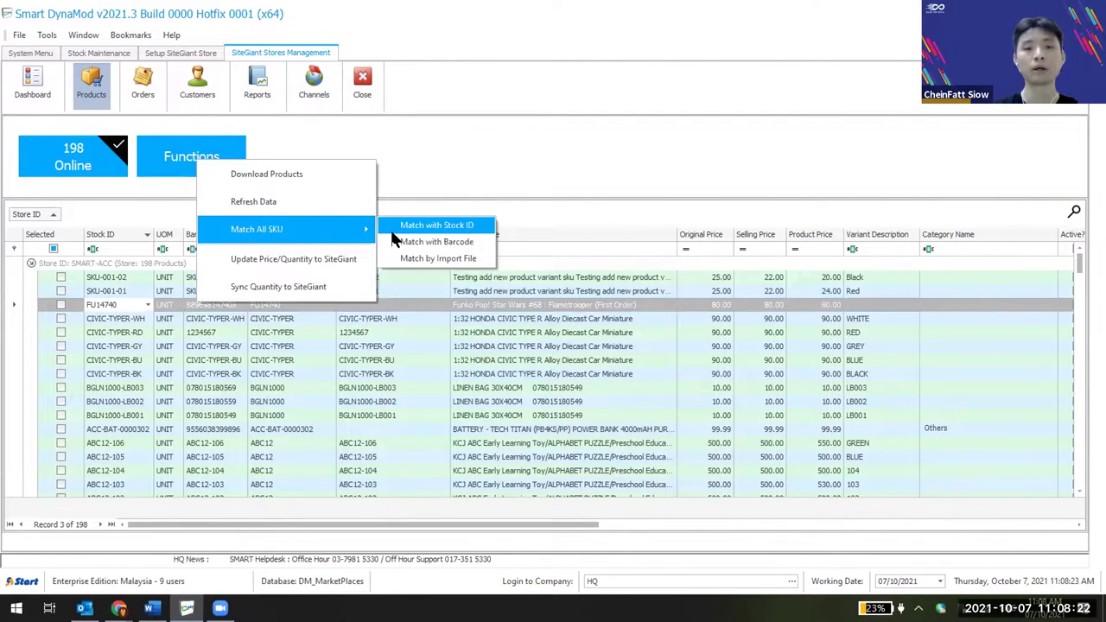
left_click(439, 258)
left_click(341, 177)
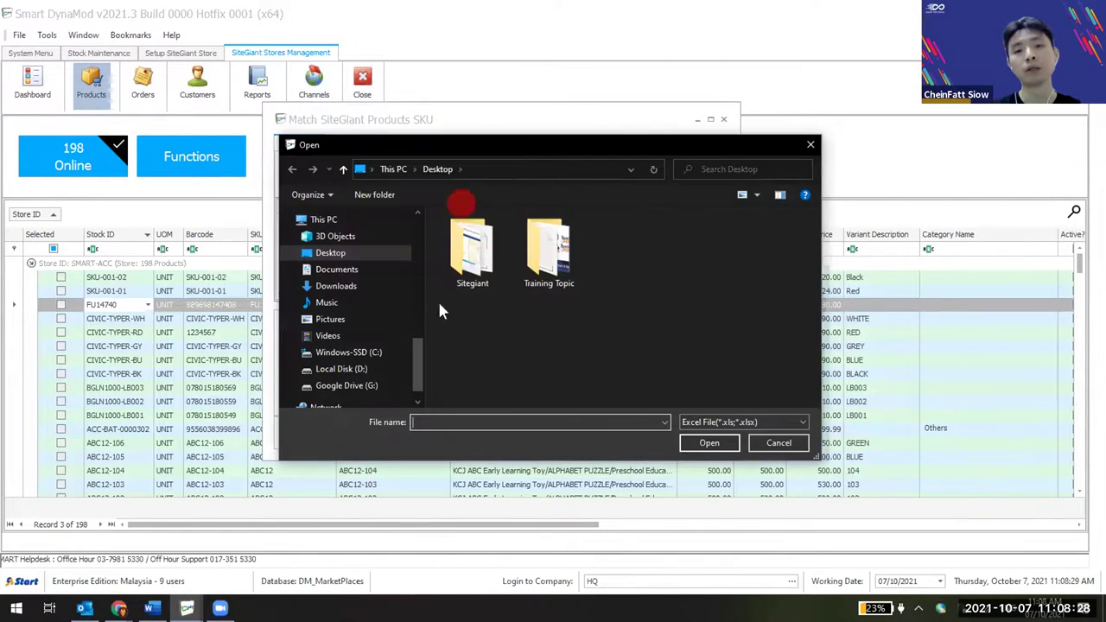
left_click(775, 442)
left_click(501, 168)
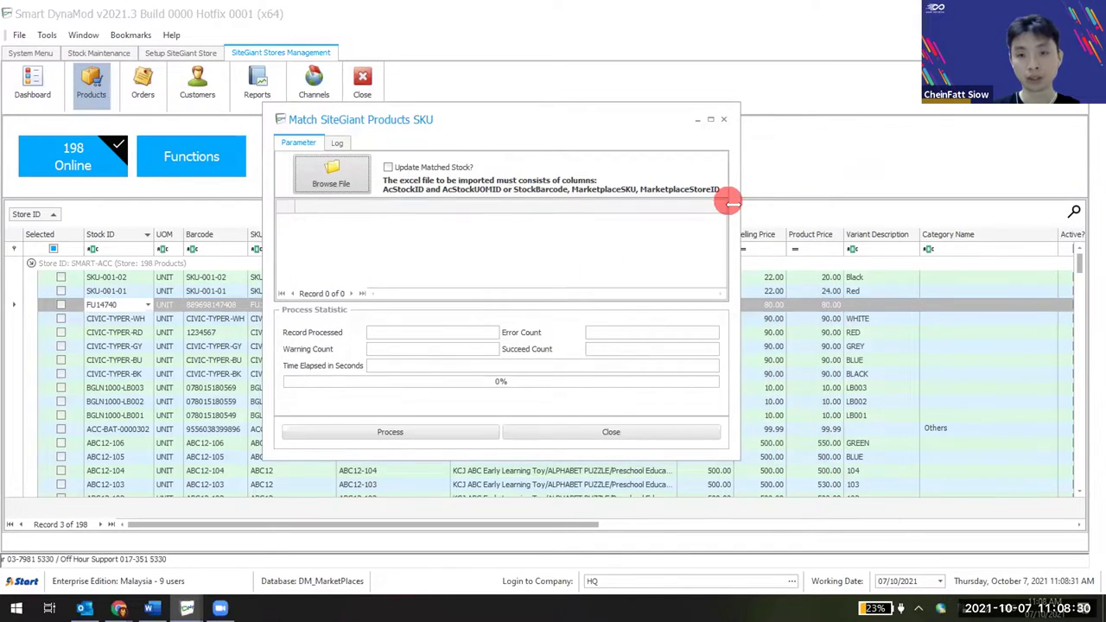
left_click_drag(730, 202, 787, 202)
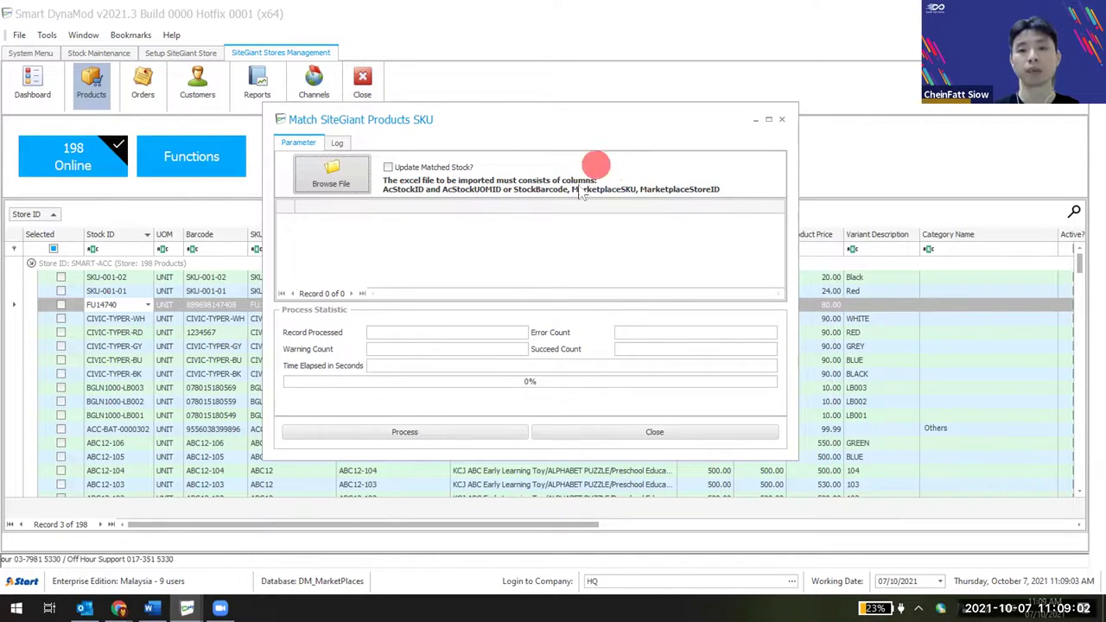
left_click(781, 121)
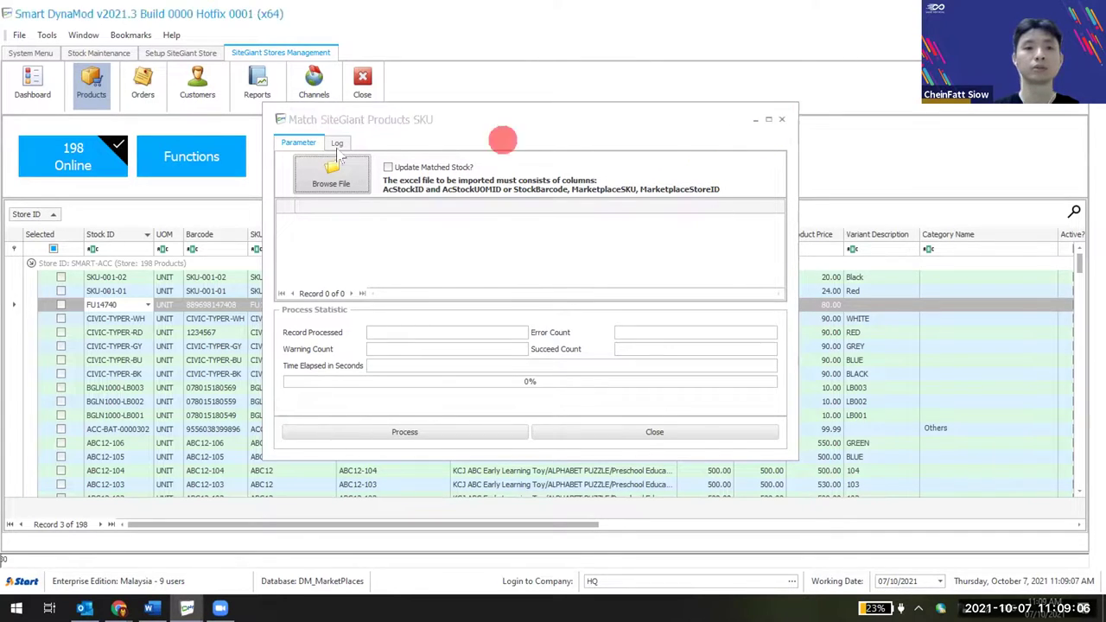
Look up the Store ID in the SiteGiant store setup record and return to SiteGiant Stores Management.
left_click(192, 55)
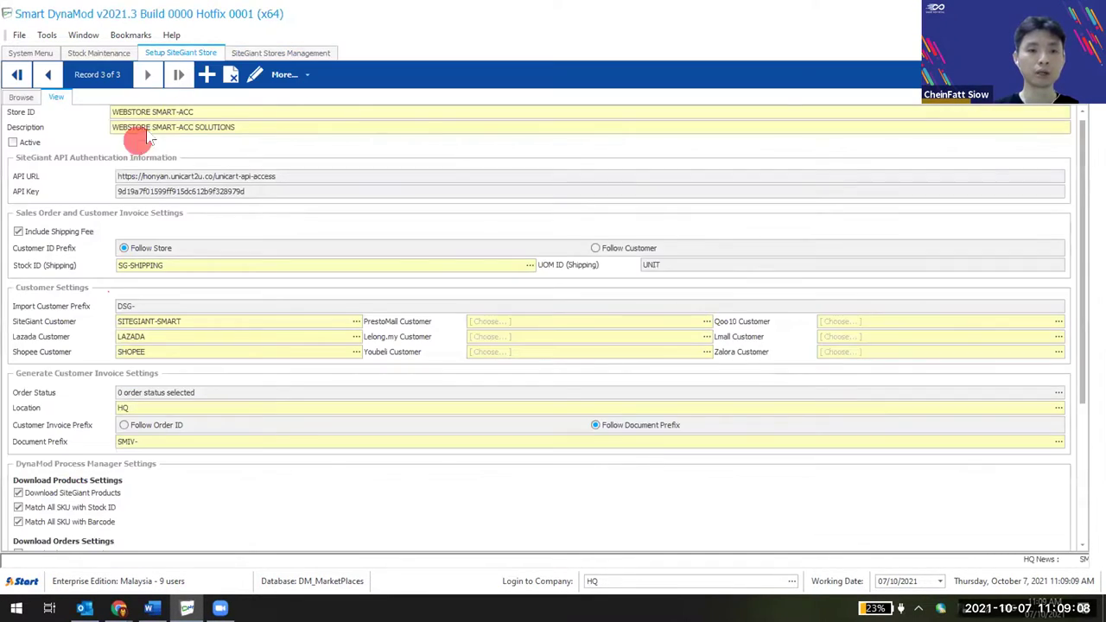
left_click(40, 124)
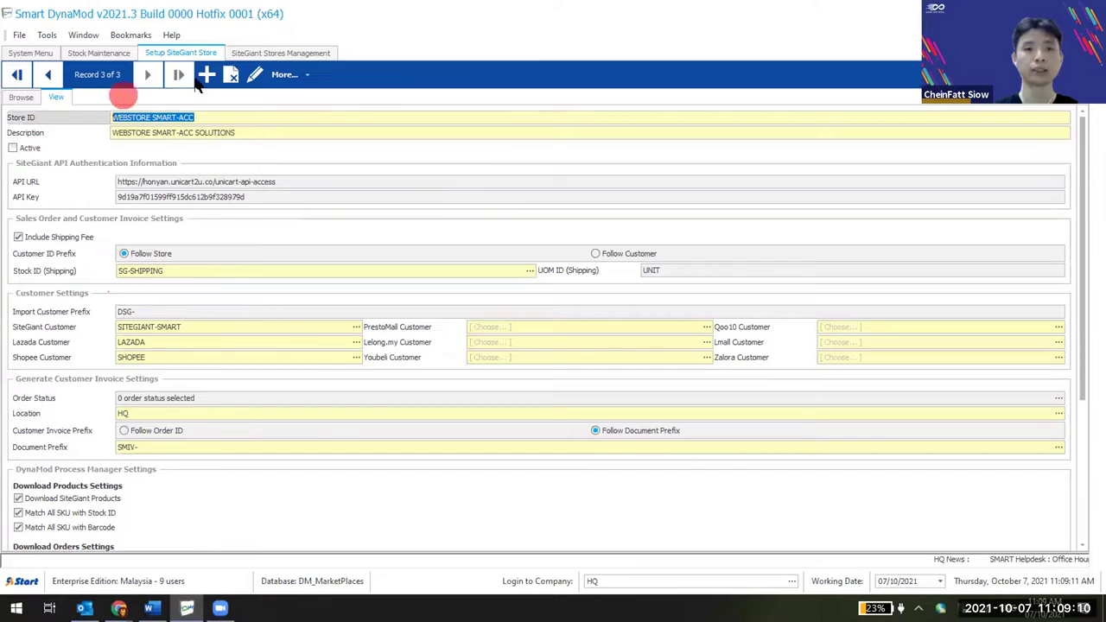
left_click(283, 53)
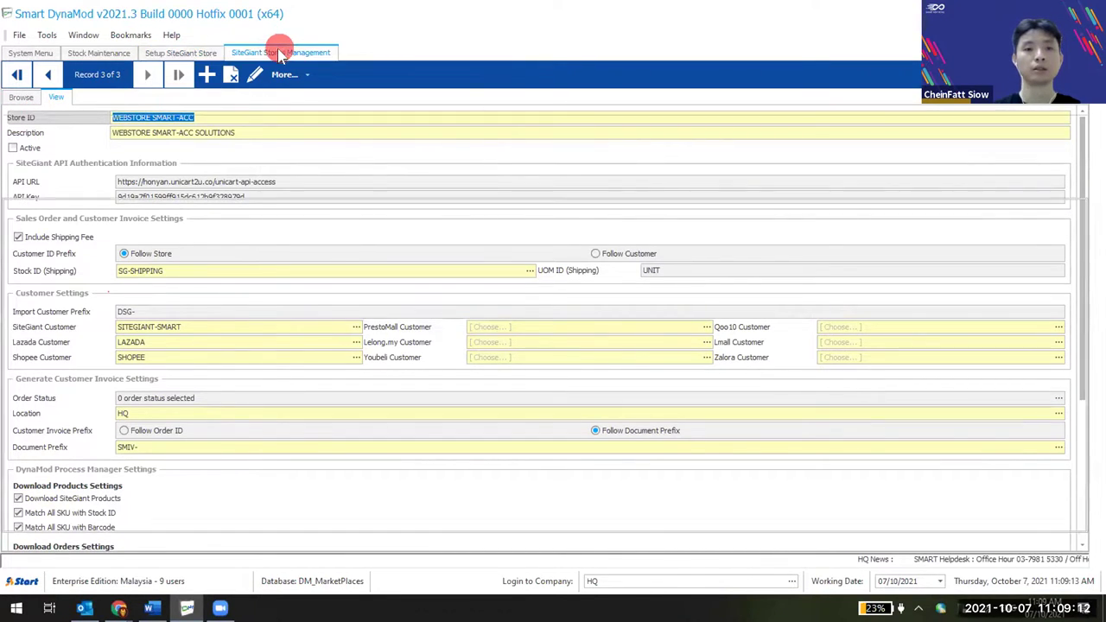
Review the product functions for updating price/quantity and syncing quantity to SiteGiant, without running them.
left_click(241, 171)
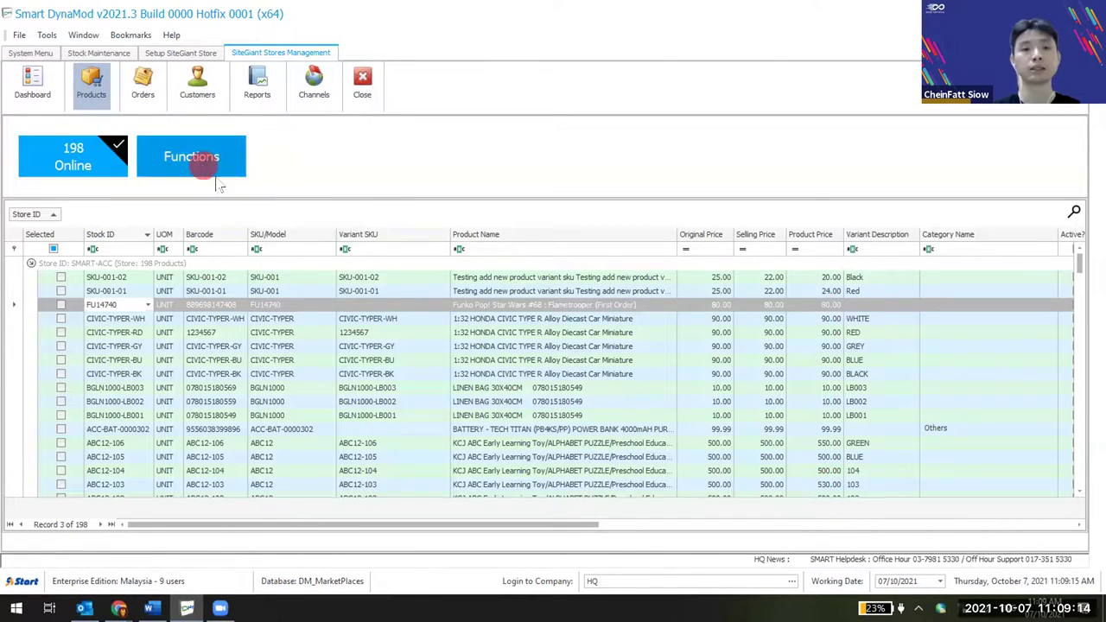
left_click(490, 183)
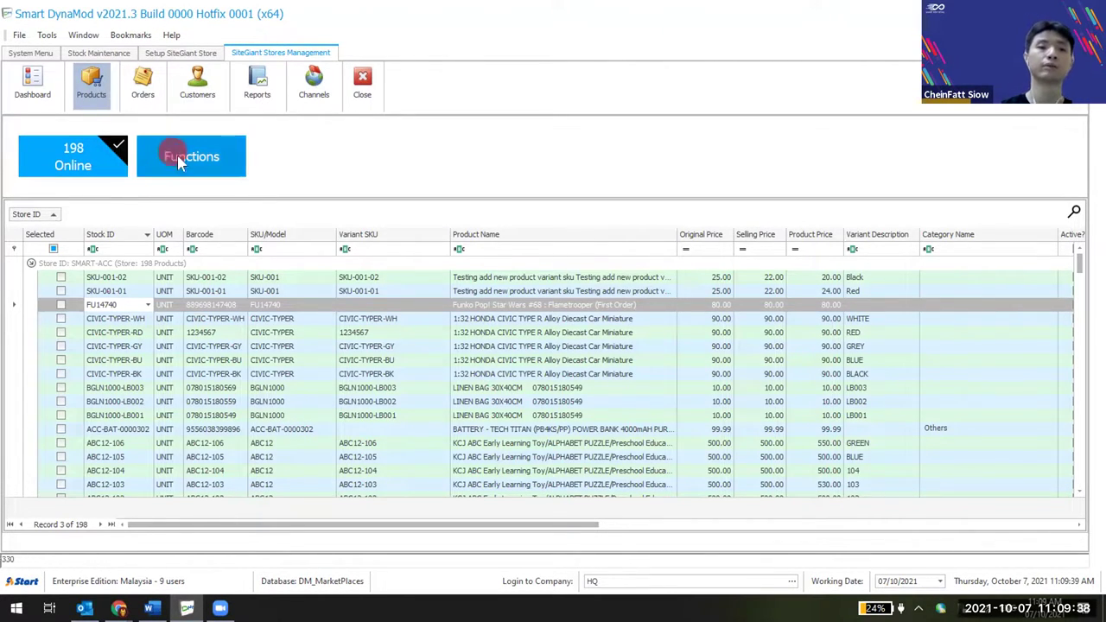
scroll(311, 343, "down", 5)
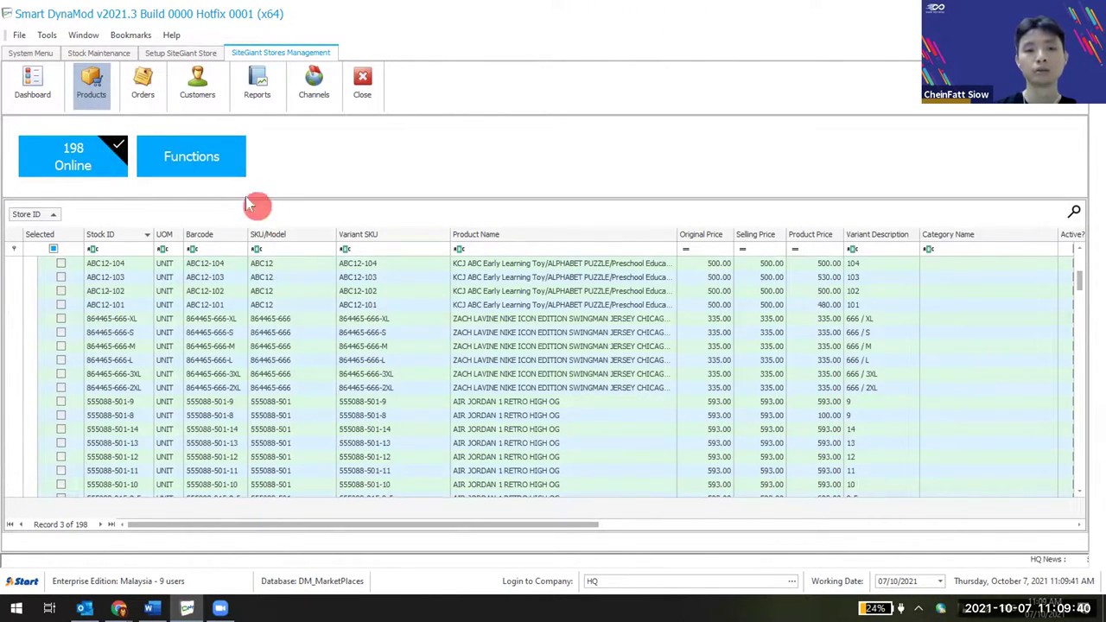
left_click(220, 166)
mouse_move(360, 227)
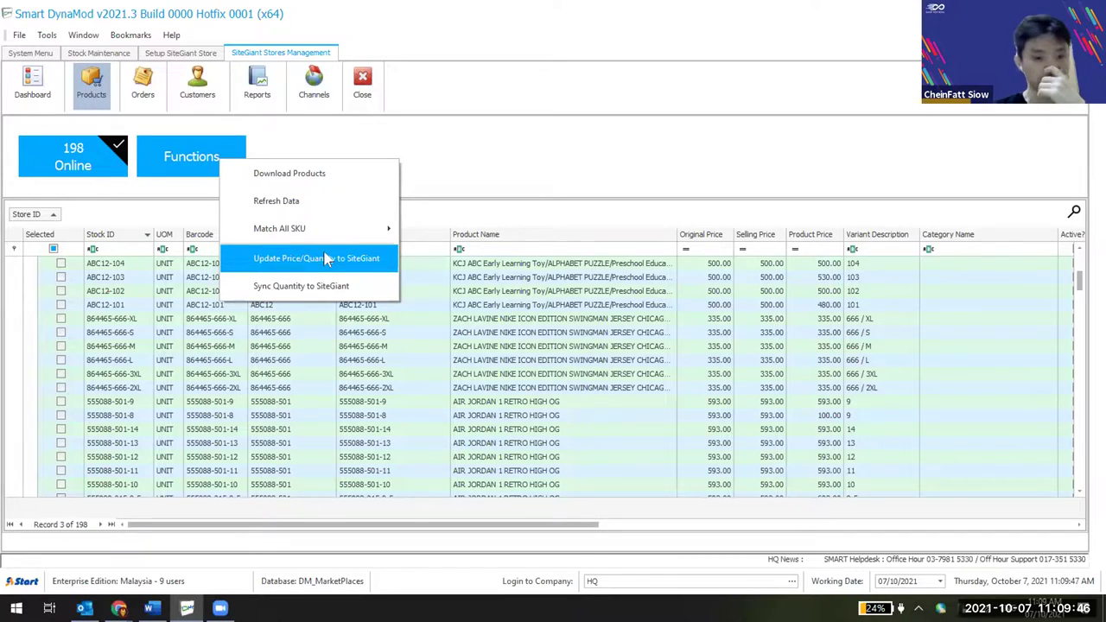
left_click(506, 361)
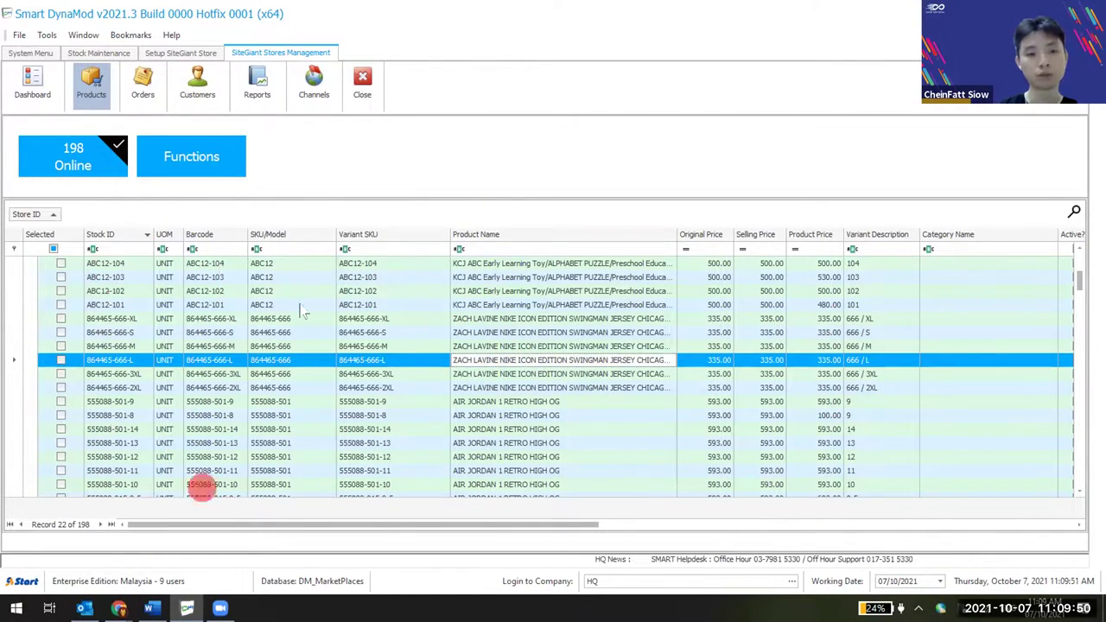
left_click(199, 160)
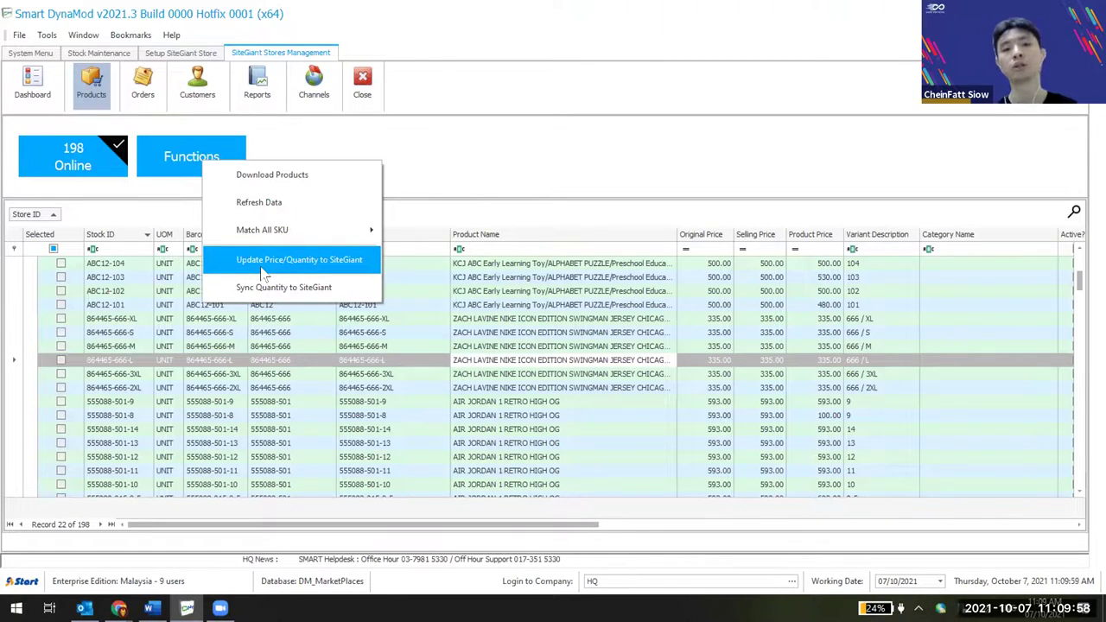
left_click(469, 169)
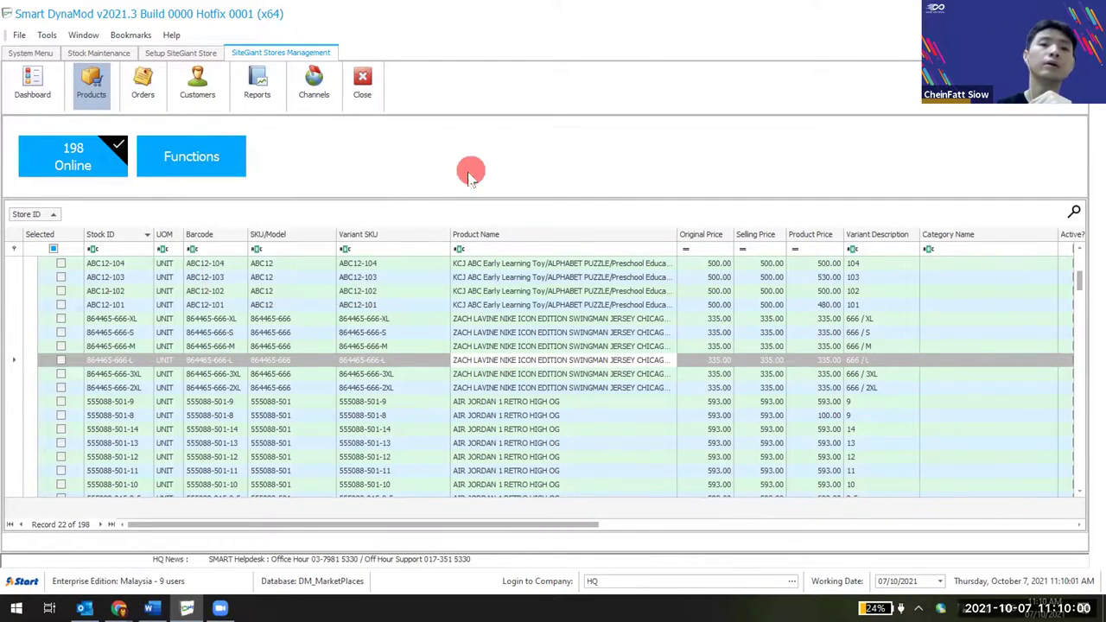
Mark the ABC12-104, ABC12-103, ABC12-102 and ABC12-101 variants as selected and clear those selections again.
left_click(61, 262)
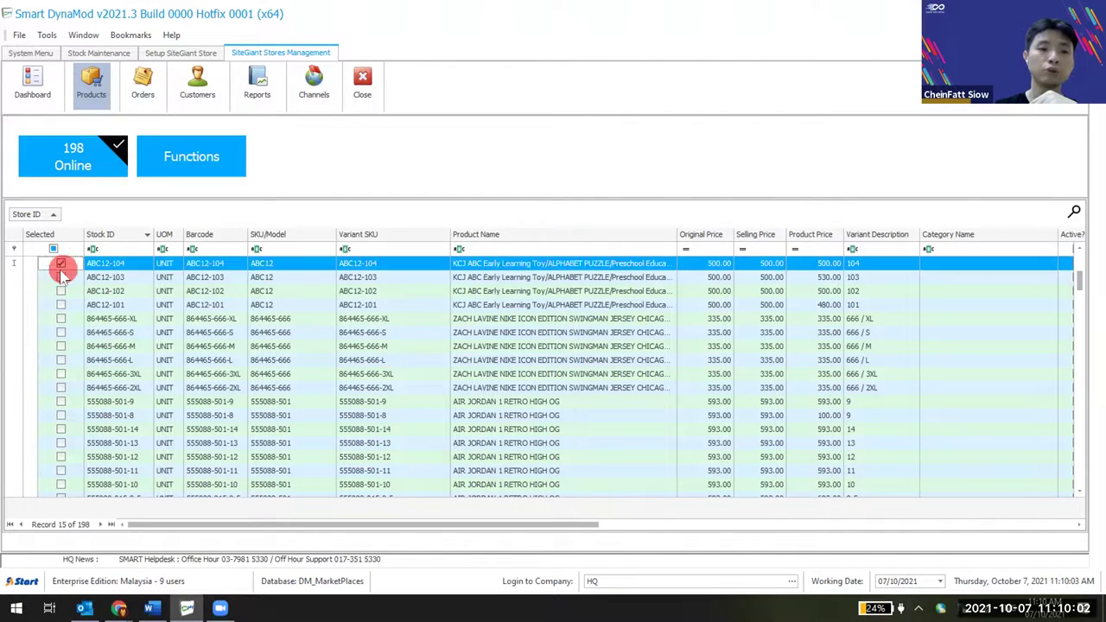
left_click(60, 277)
left_click(60, 291)
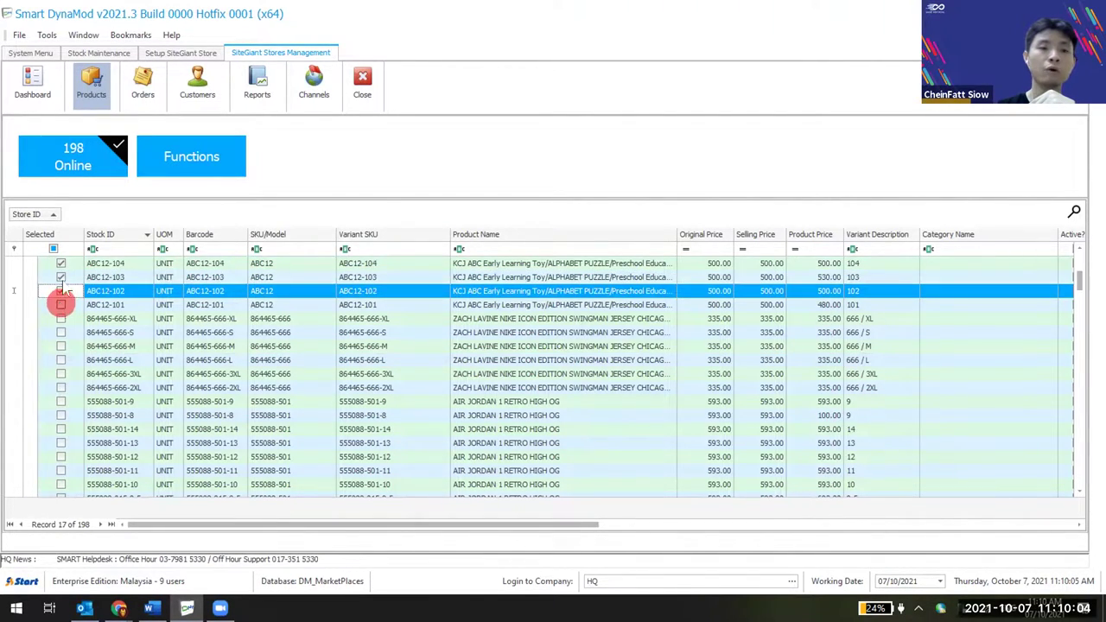
left_click(61, 304)
left_click(61, 304)
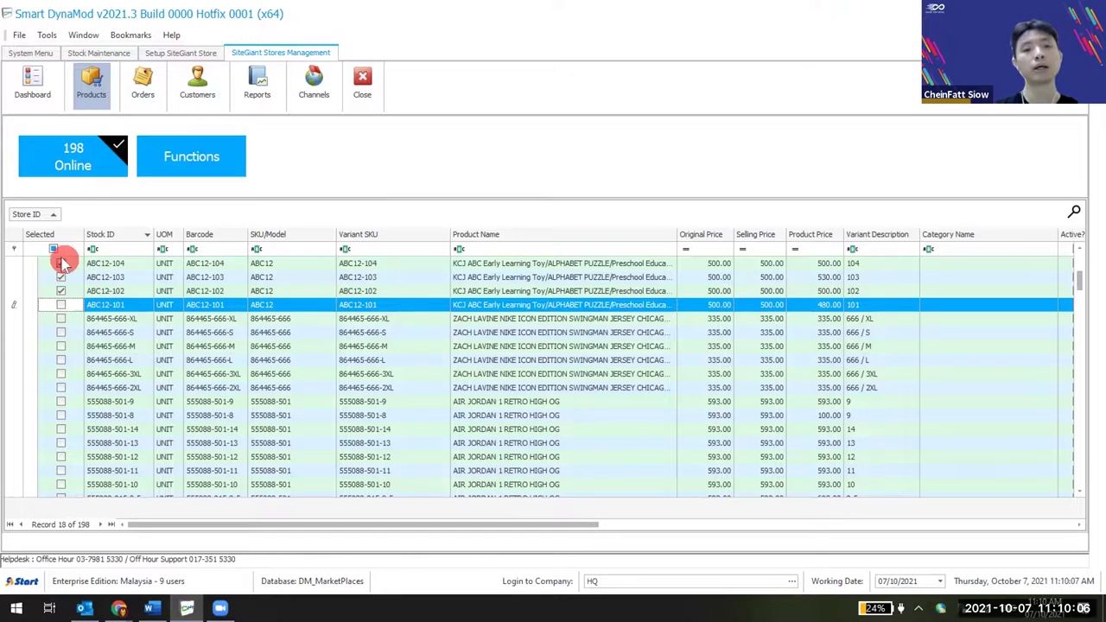
left_click(61, 263)
left_click(60, 276)
left_click(60, 291)
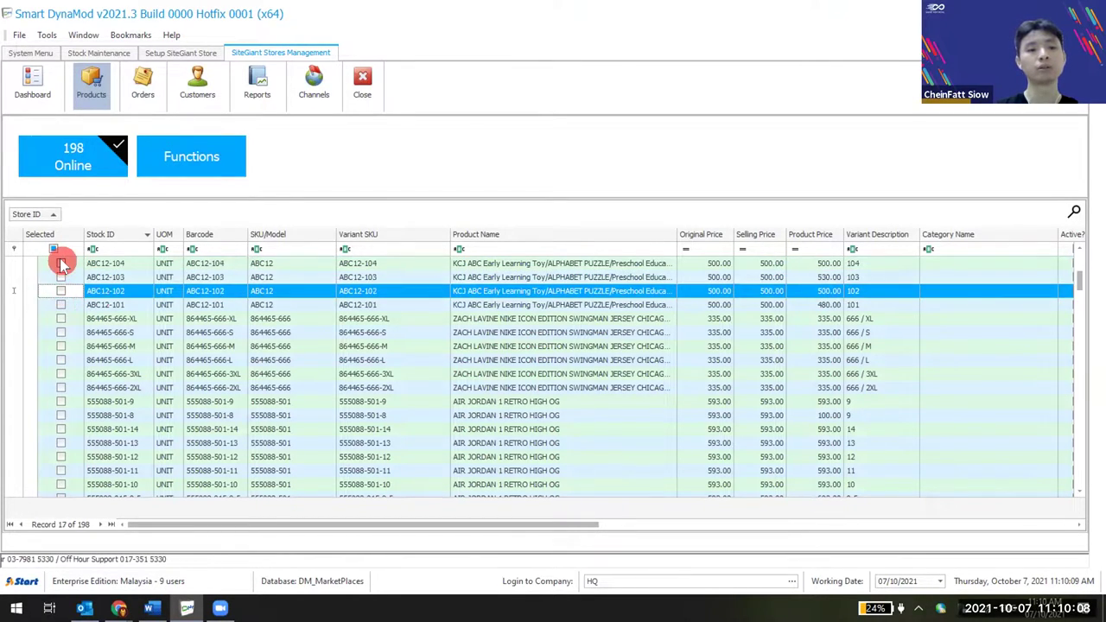
Mark ABC12-104 as selected, and filter the list to selected products before restoring the full list.
left_click(60, 263)
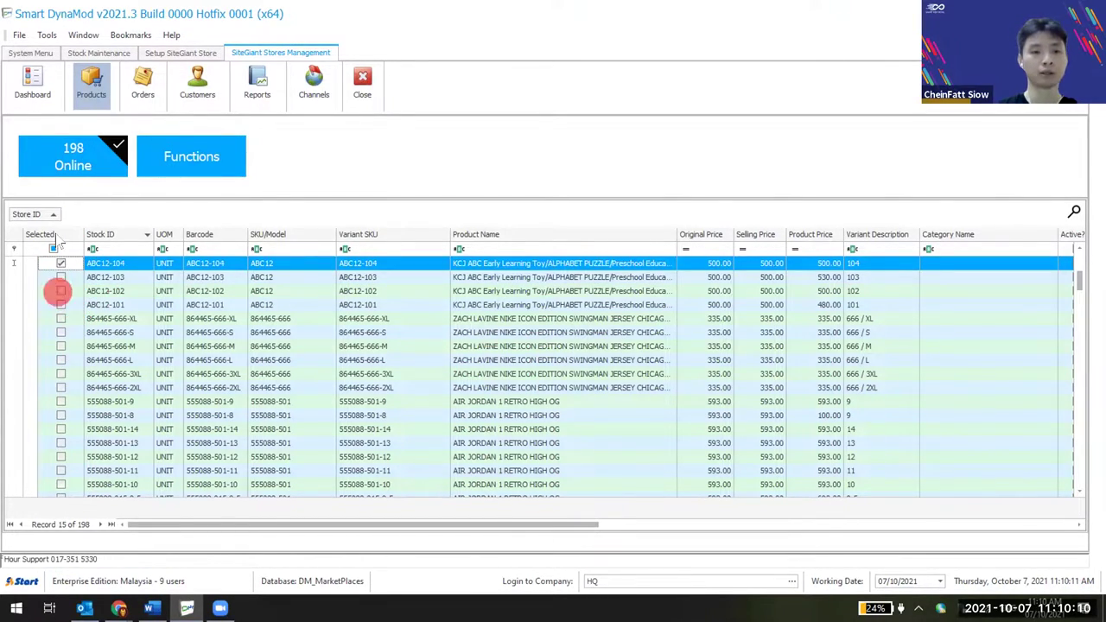
left_click(53, 250)
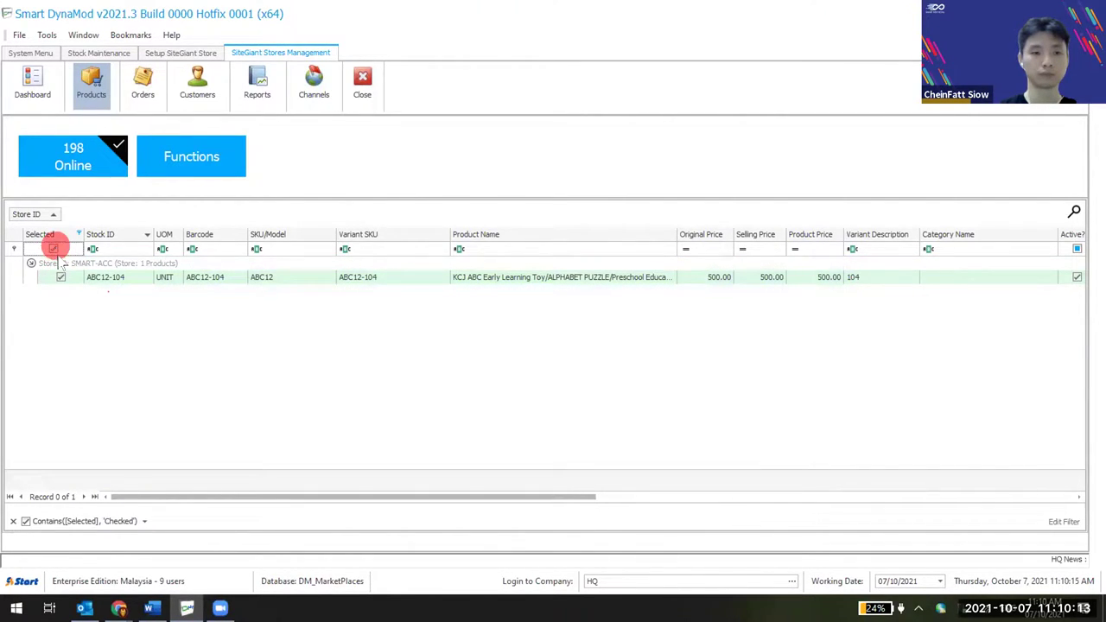
left_click(53, 249)
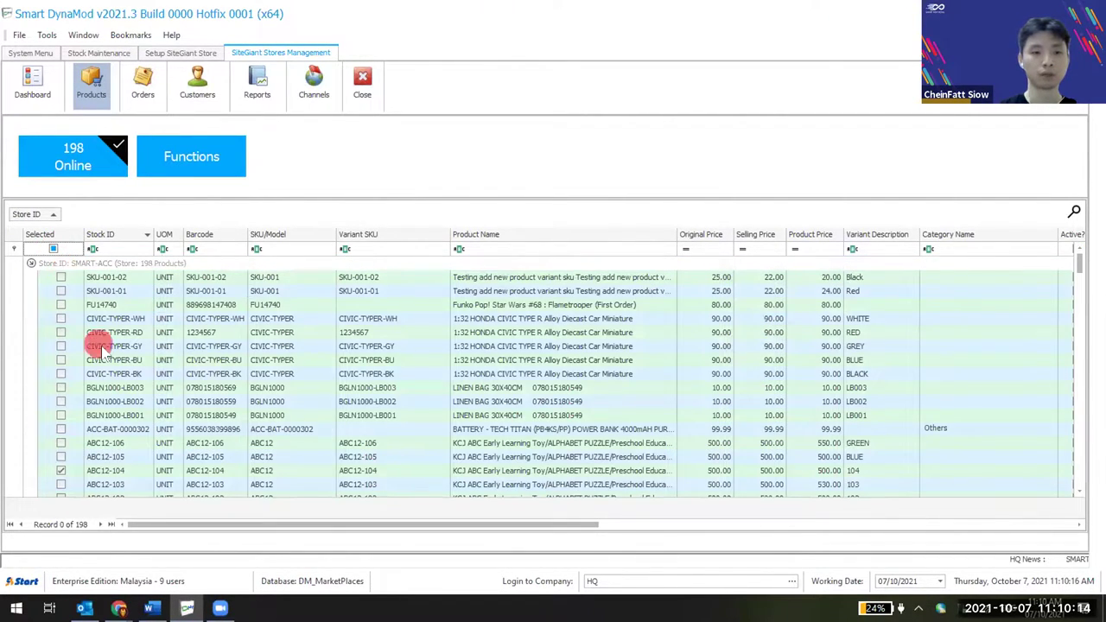
Mark every product from SKU-001-02 through ISFB-RD as selected, and refresh the product data.
left_click(60, 277)
scroll(165, 452, "down", 8)
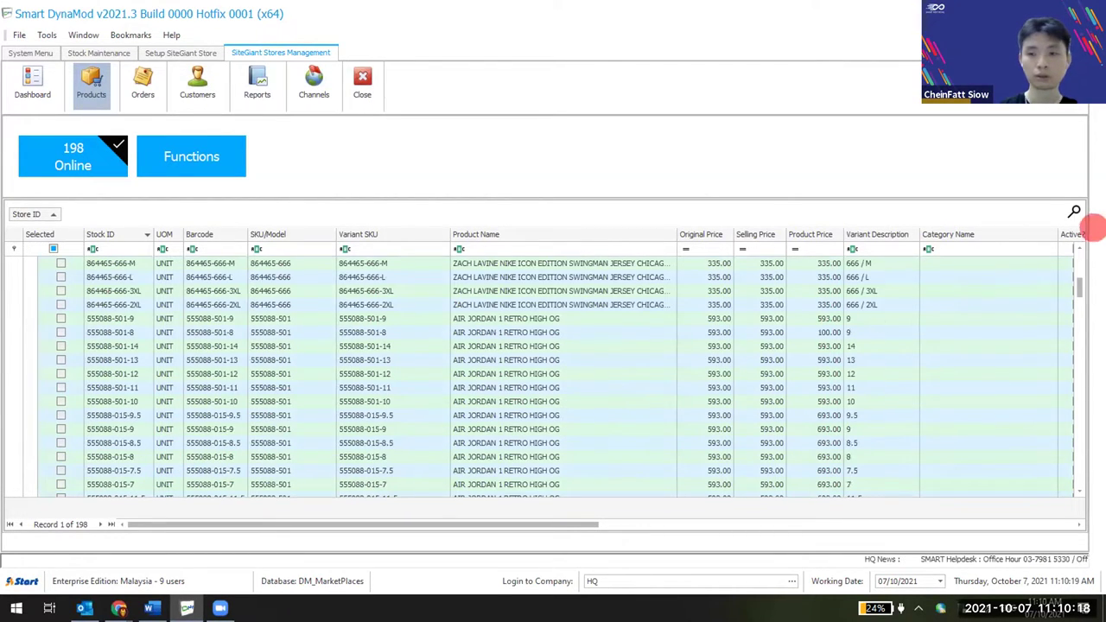
left_click_drag(1085, 287, 1084, 474)
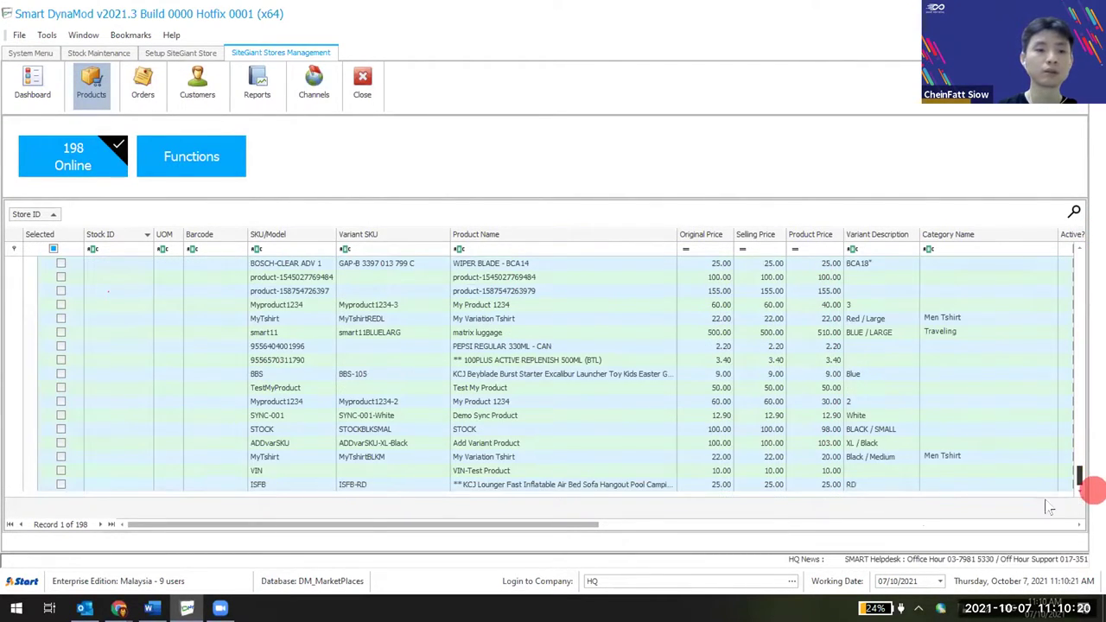
left_click(60, 485, "shift")
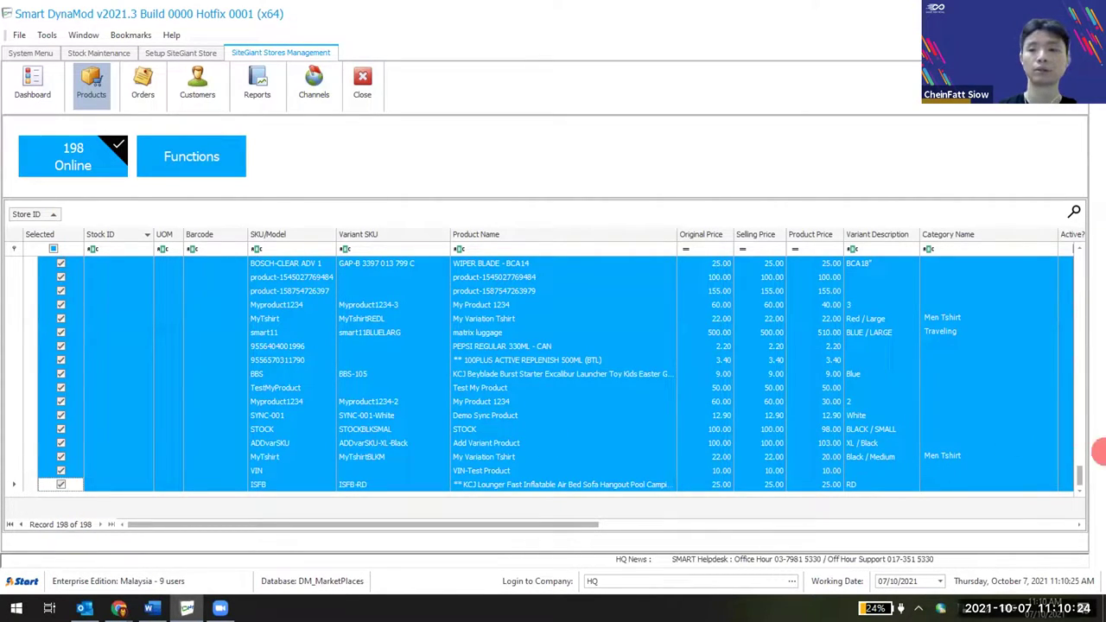
left_click_drag(1081, 475, 1079, 239)
left_click(208, 159)
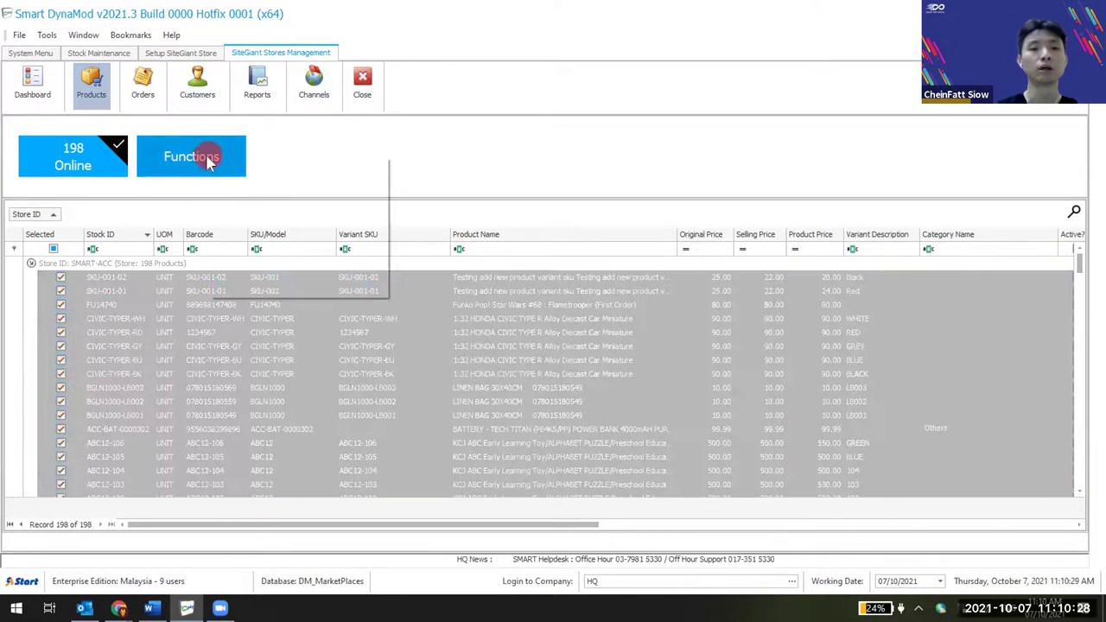
left_click(287, 196)
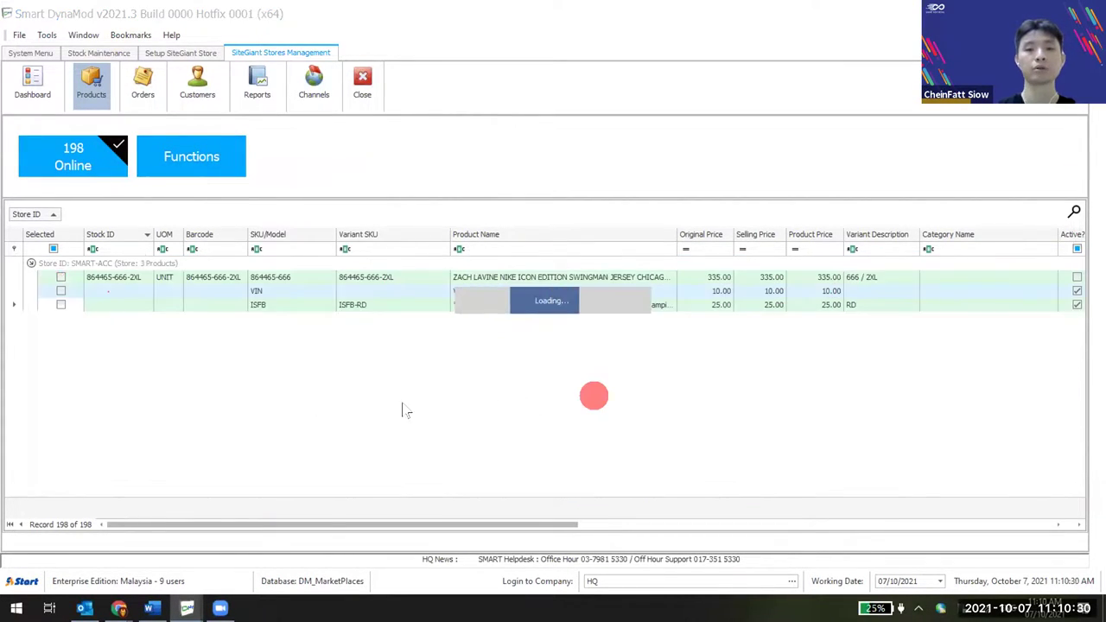
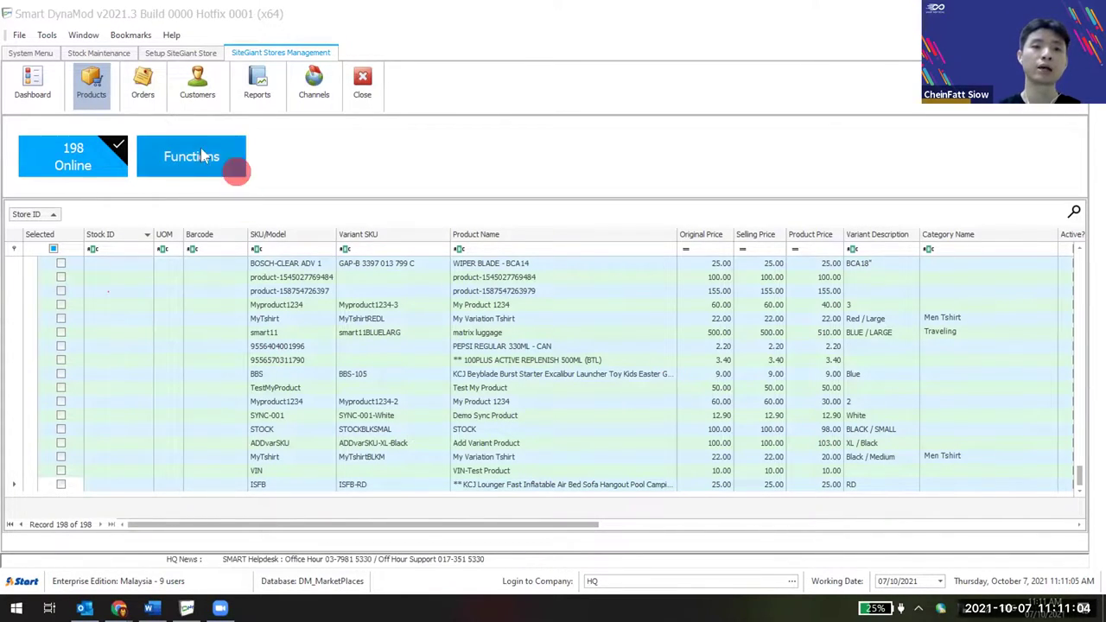
Look over the SG-SHIPPING stock record and the SiteGiant store setup record, and return to SiteGiant Stores Management.
left_click(142, 84)
left_click(94, 78)
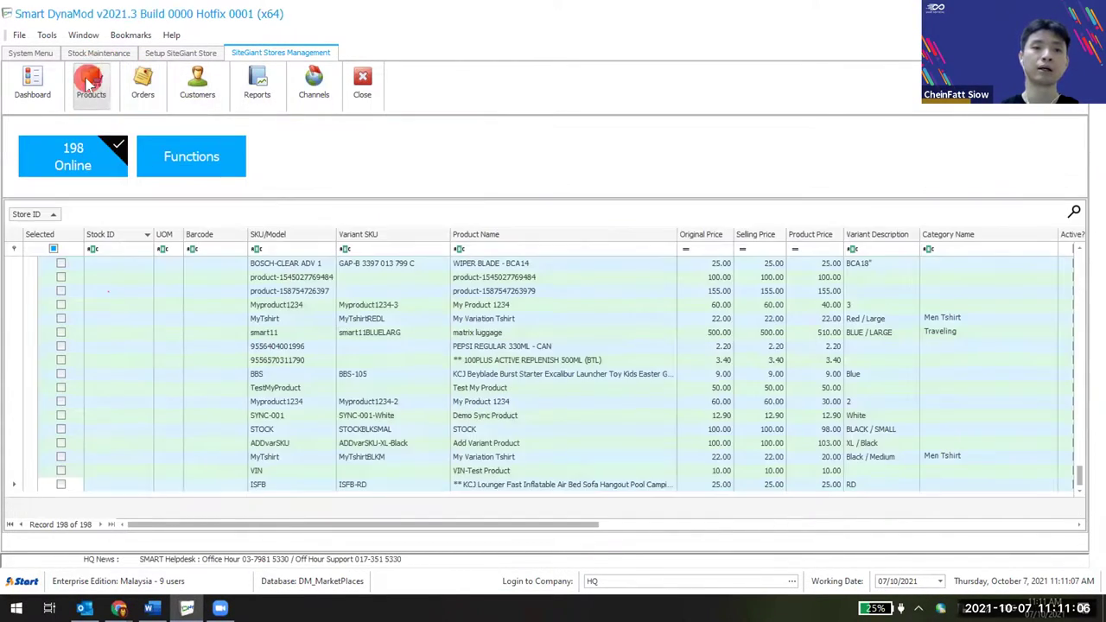
double_click(190, 401)
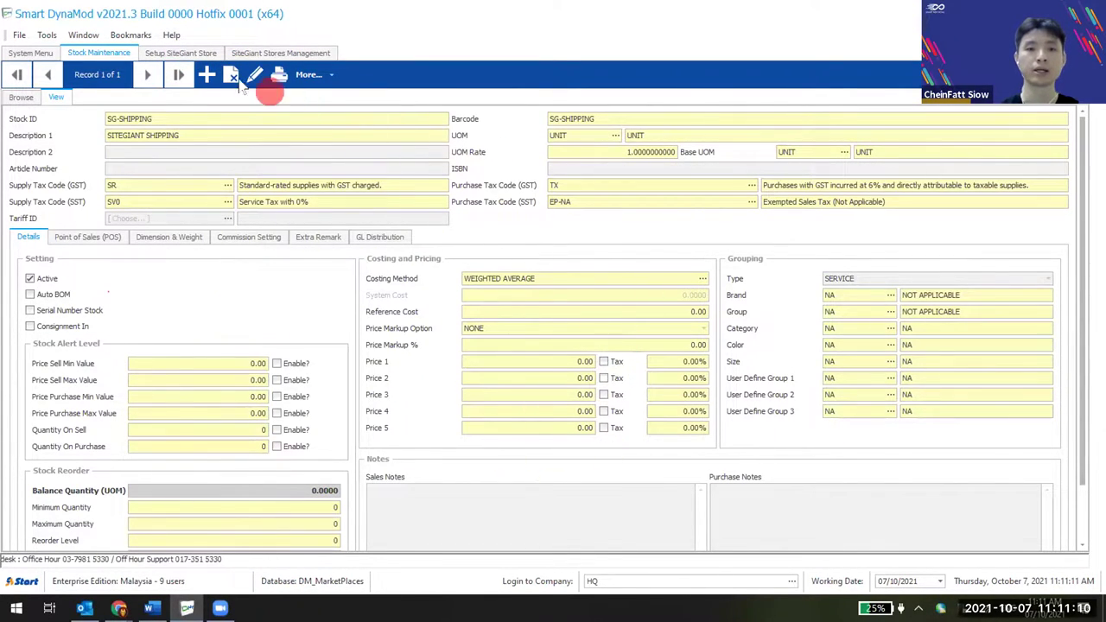
left_click(182, 54)
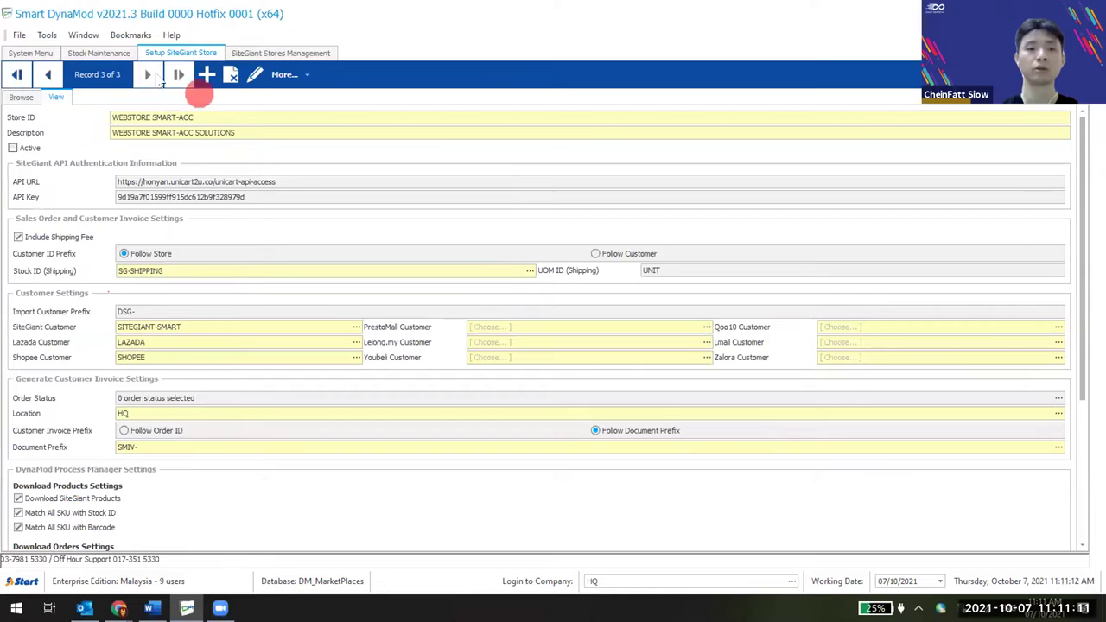
left_click(98, 53)
left_click(181, 53)
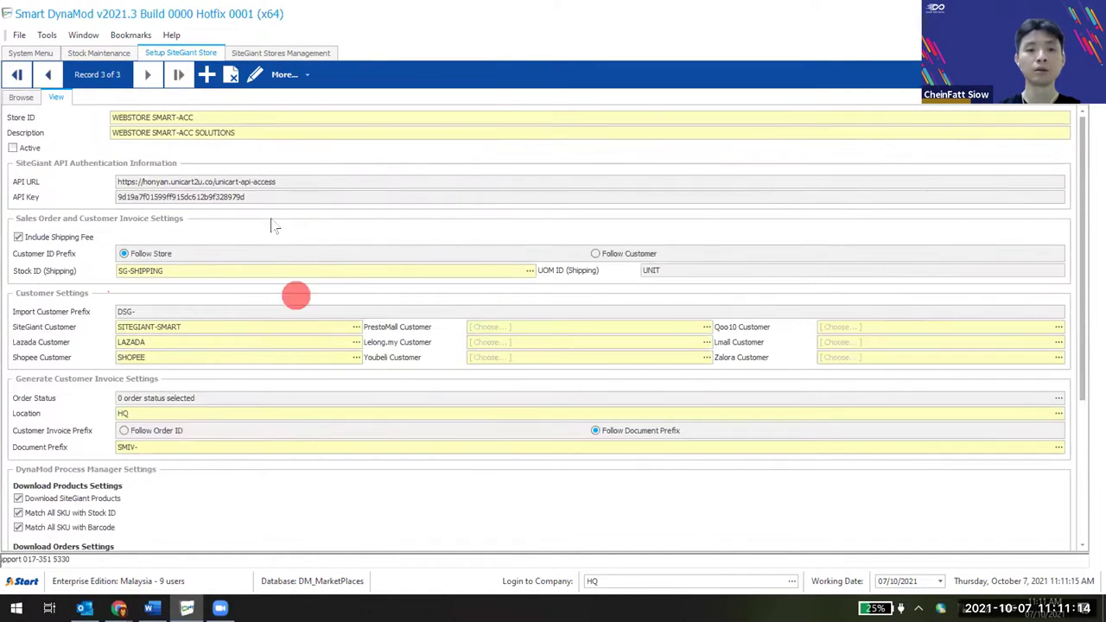
left_click(294, 54)
Mark the five CIVIC-TYPER variants, WH, RD, GY, BU and BK, as selected in the product list.
left_click(200, 144)
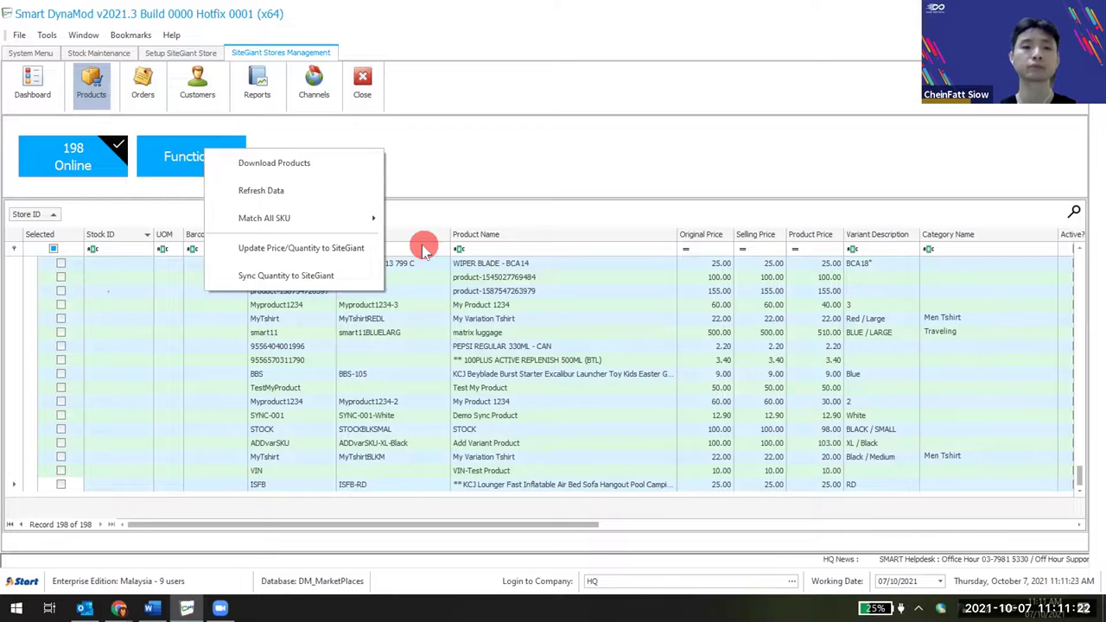
left_click_drag(1079, 477, 1074, 254)
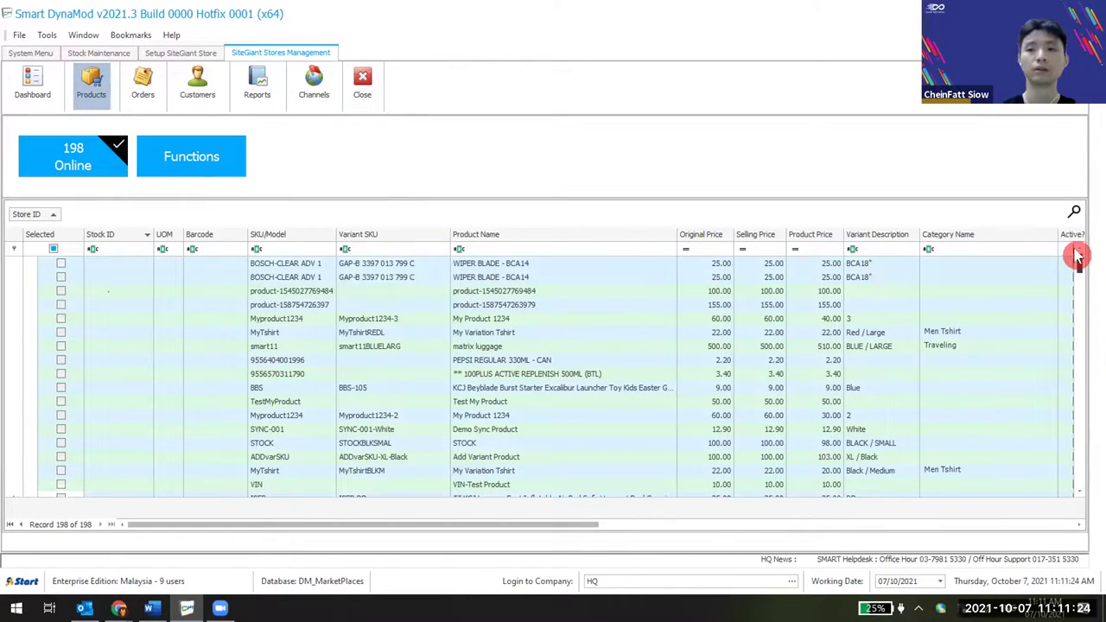
left_click(184, 158)
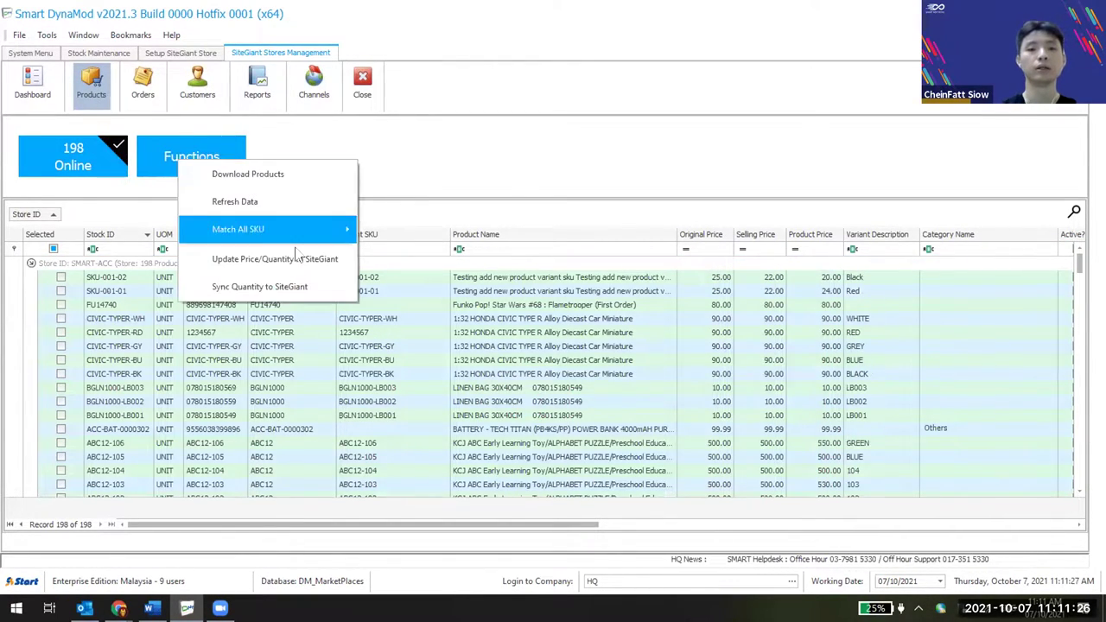
left_click(73, 278)
left_click(61, 318)
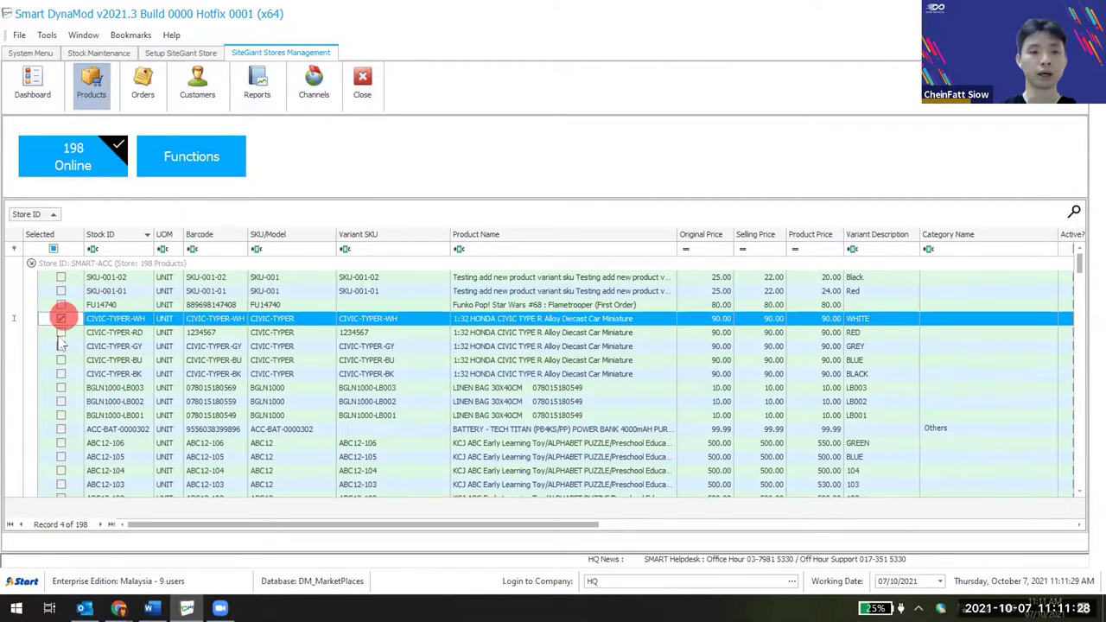
left_click(61, 371)
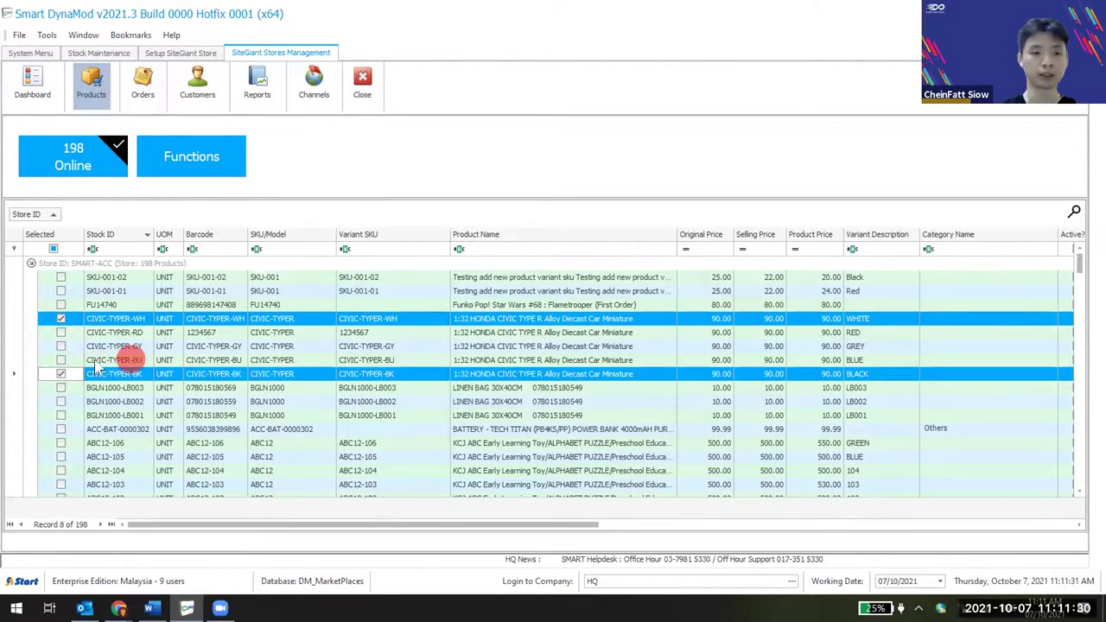
left_click(62, 333, "shift")
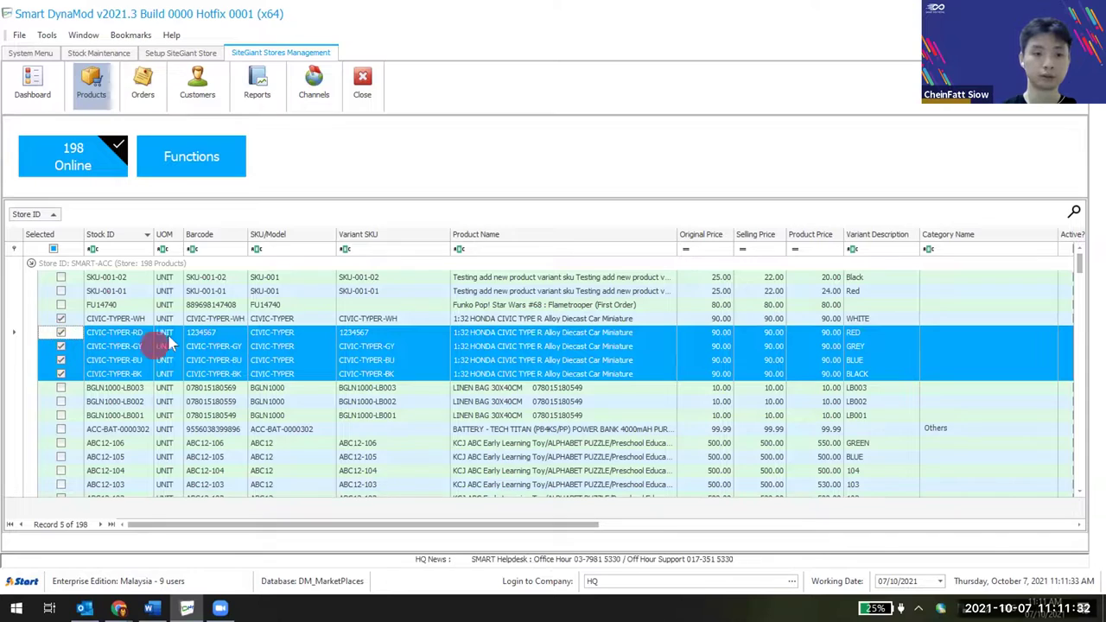
Start Update Price/Quantity to SiteGiant for the selected variants and choose Follow New Price and Stock Quantity.
left_click(226, 173)
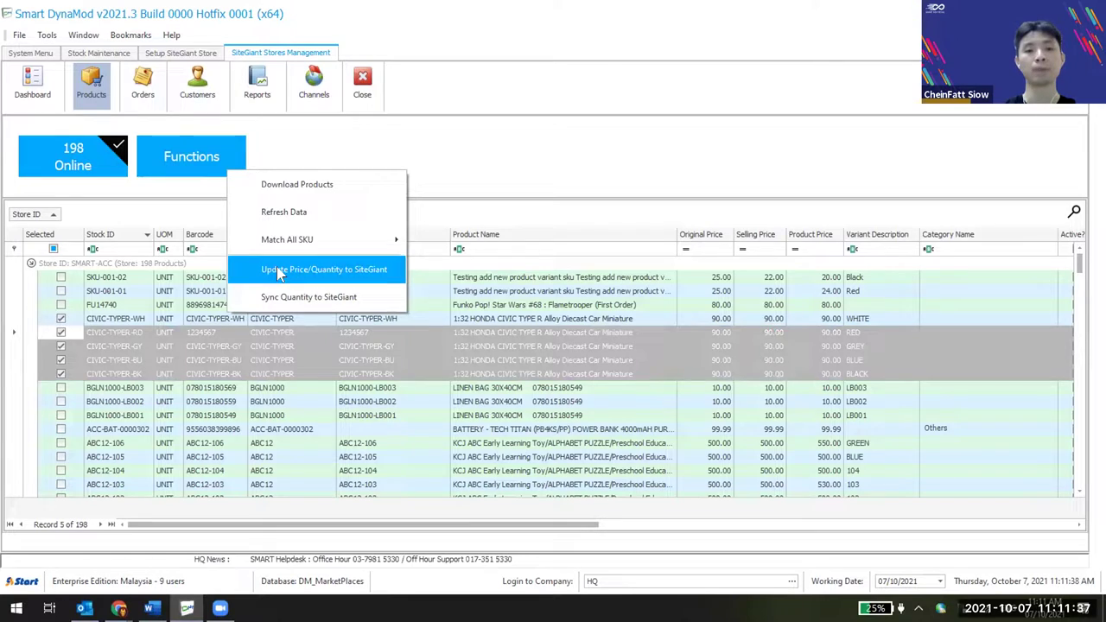
left_click(350, 269)
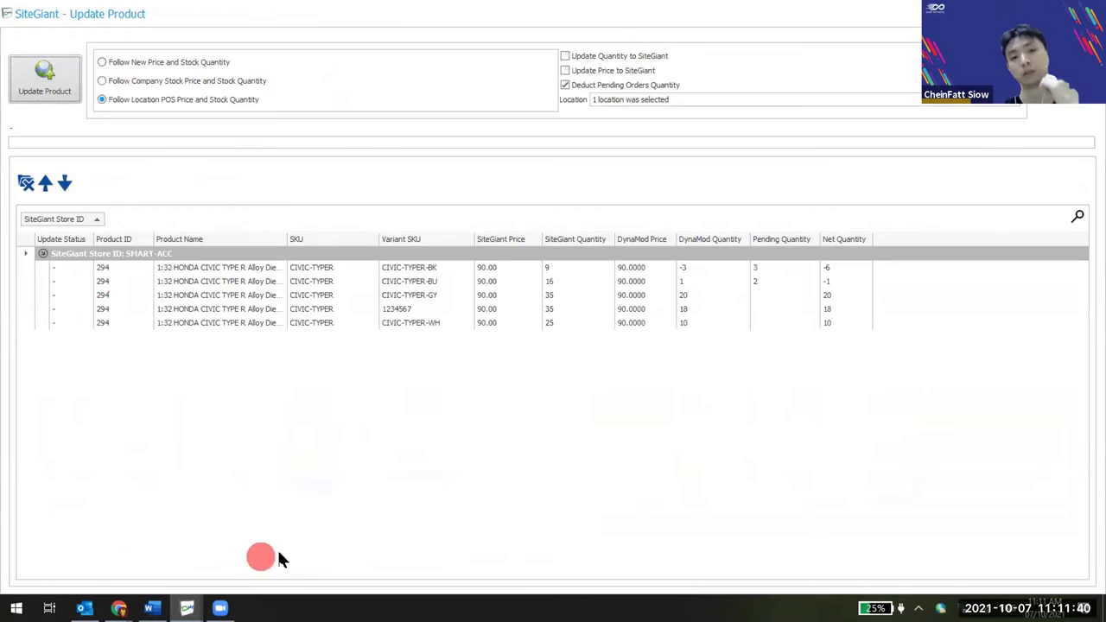
double_click(194, 17)
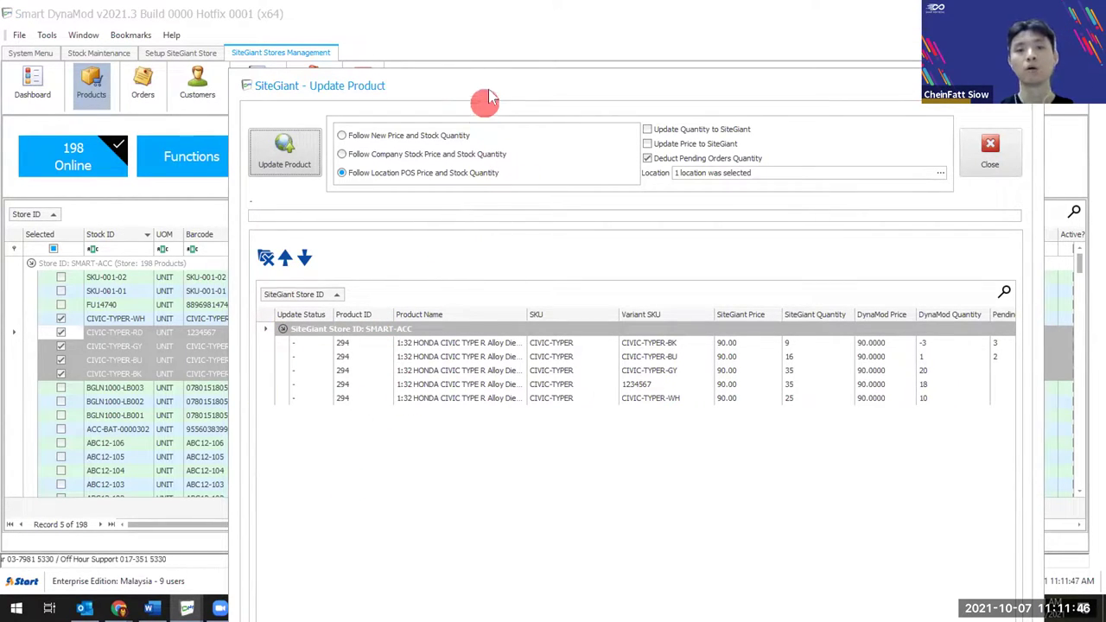
left_click_drag(480, 85, 395, 56)
left_click(288, 106)
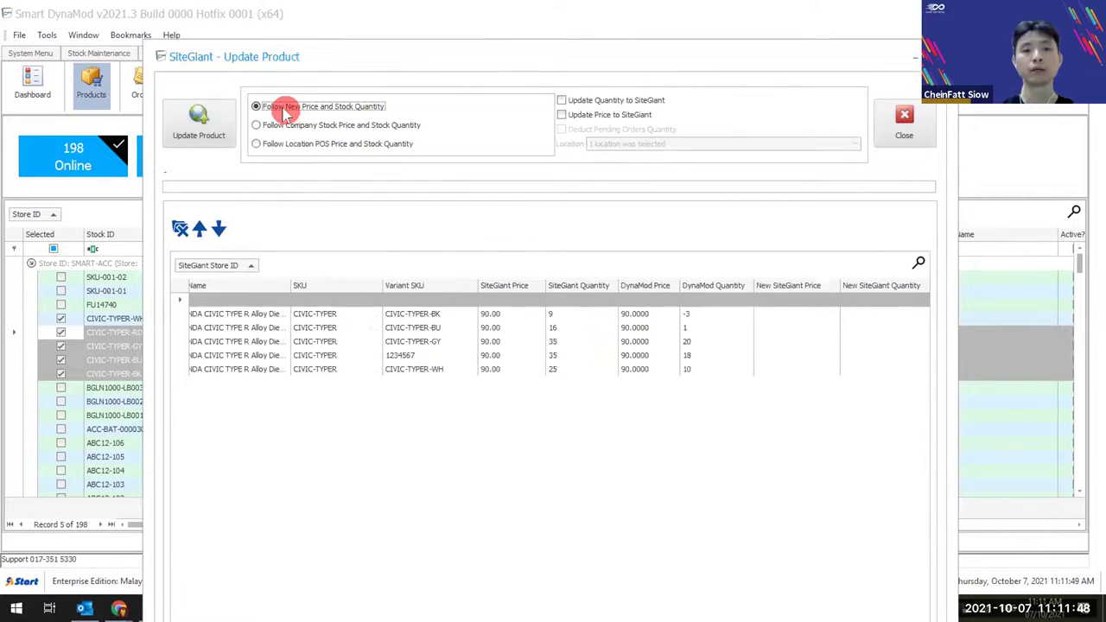
Widen the Update Product window and sort the variants by New SiteGiant Price in descending order.
left_click(386, 296)
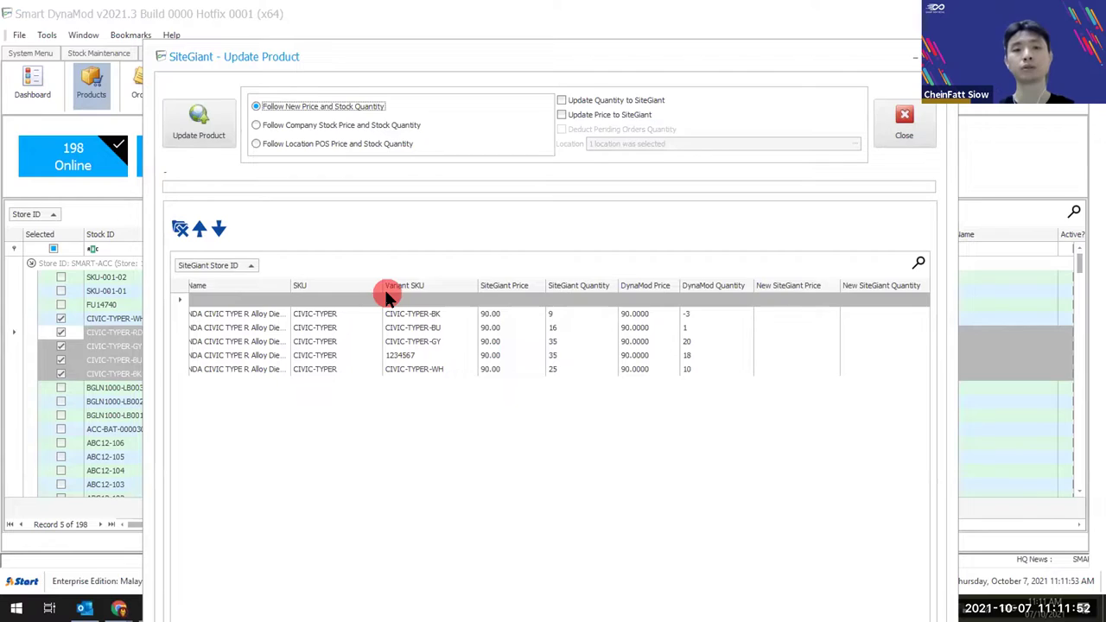
left_click(889, 284)
left_click(789, 429)
left_click(770, 386)
left_click(887, 276)
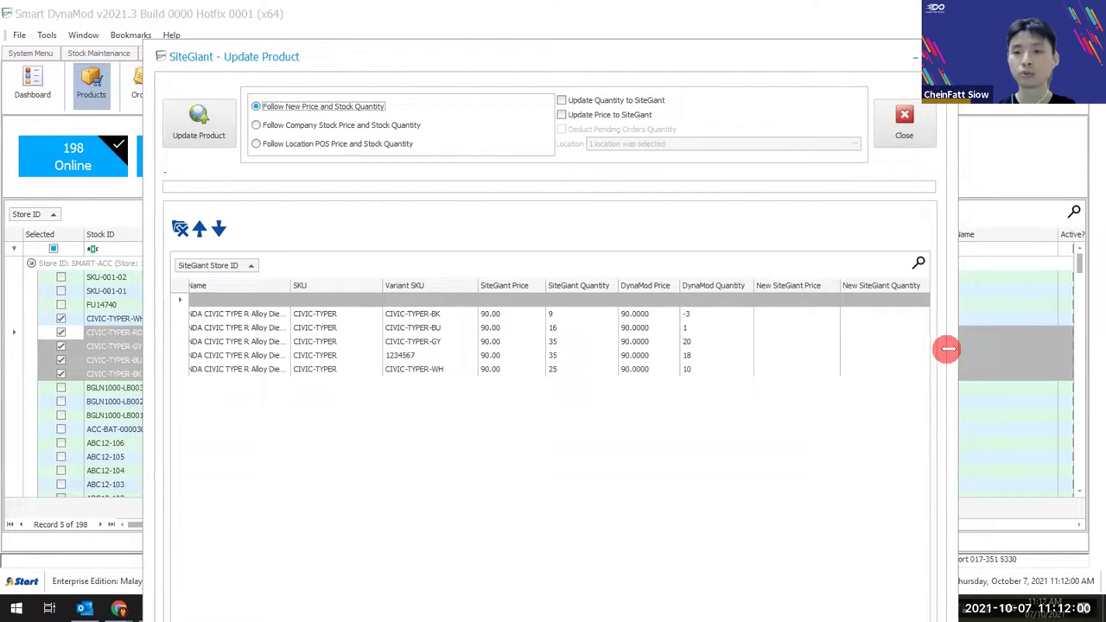
left_click_drag(948, 348, 1070, 348)
left_click(918, 288)
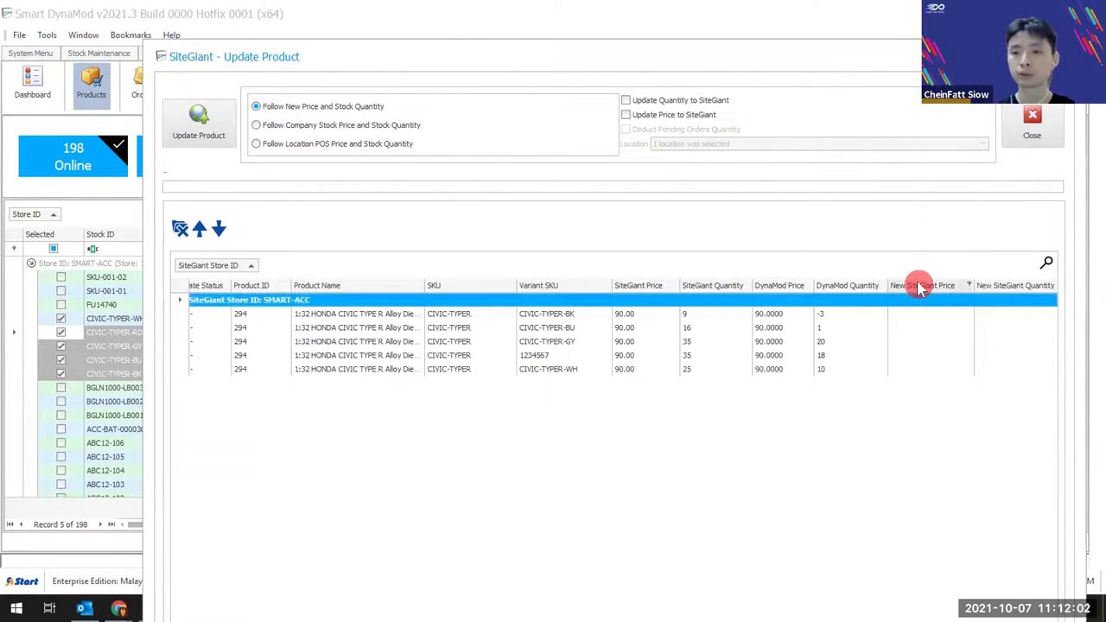
left_click(930, 311)
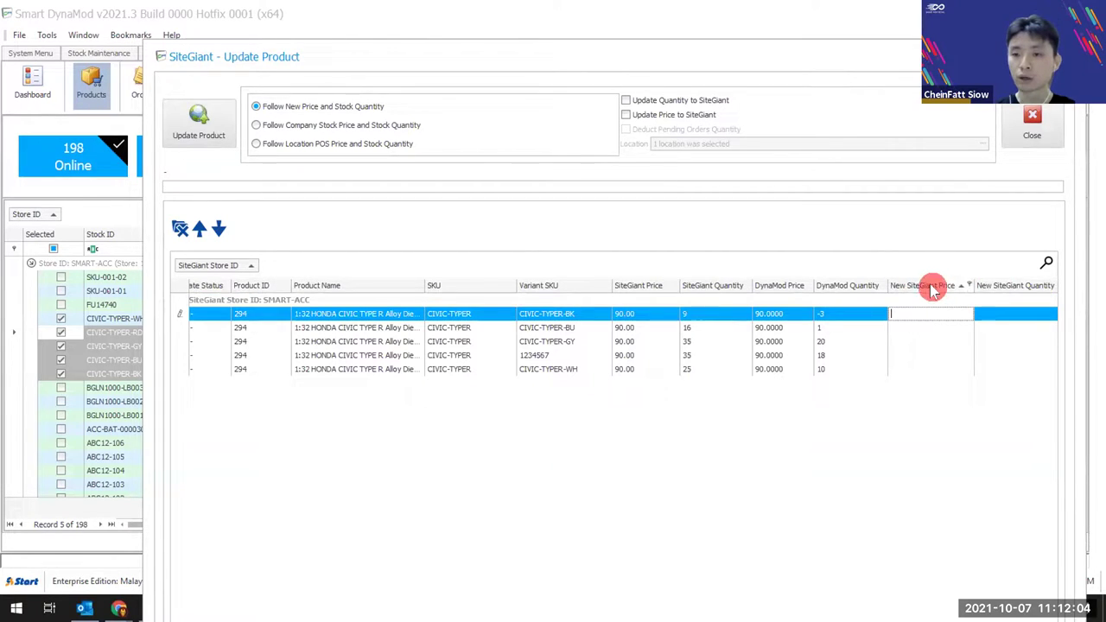
left_click(931, 288)
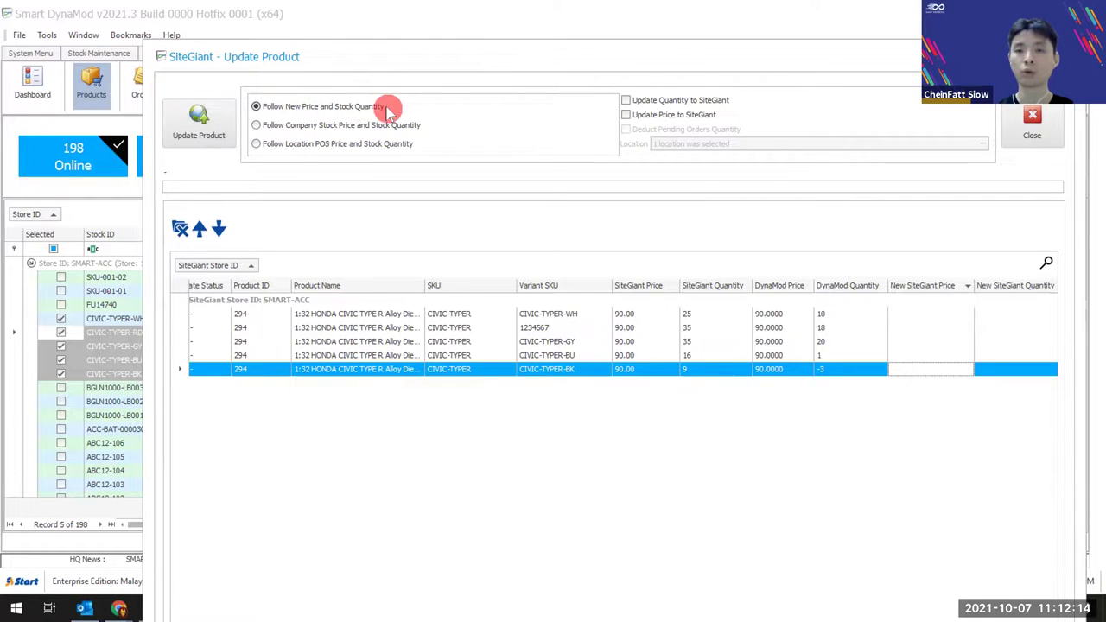
Set the New SiteGiant Price to 88 for CIVIC-TYPER-WH, 86 for variant SKU 1234567 and 87 for CIVIC-TYPER-GY.
left_click(907, 313)
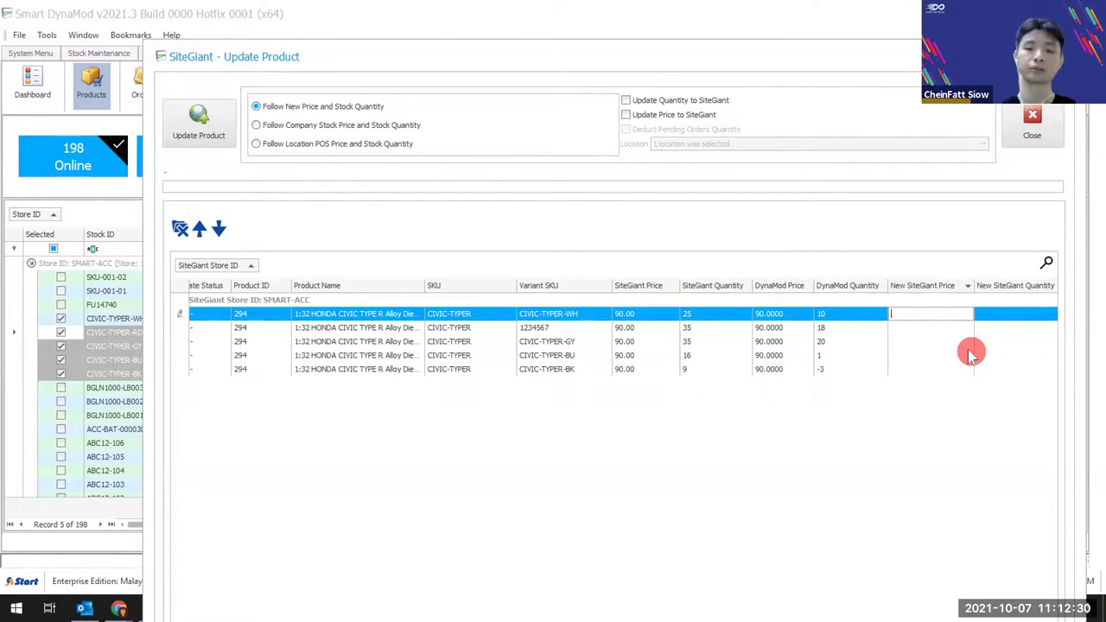
type("88")
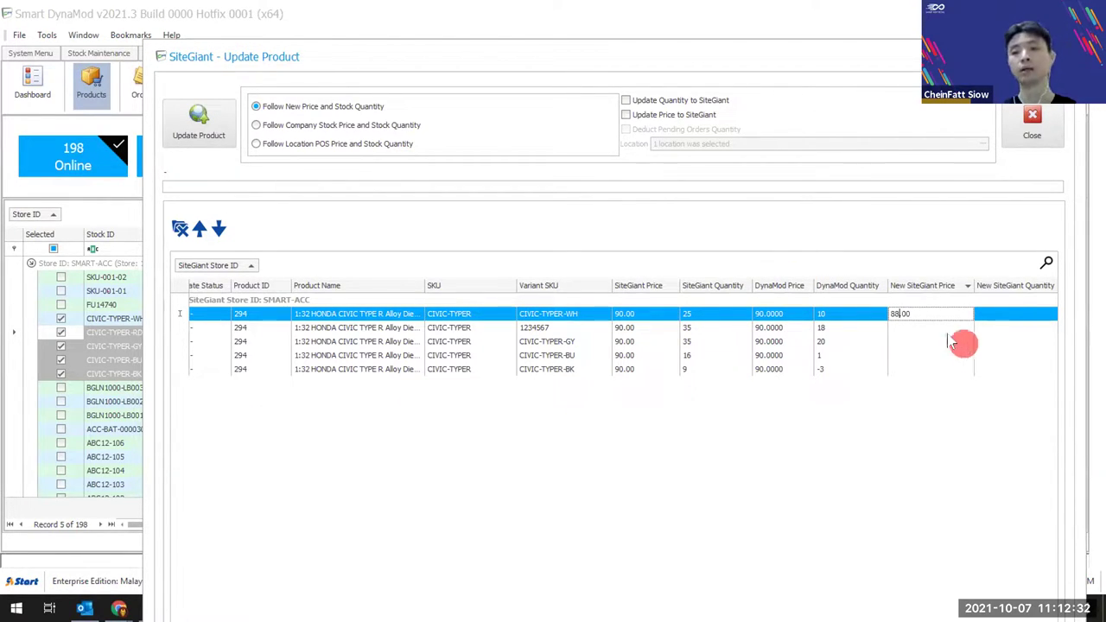
left_click(942, 330)
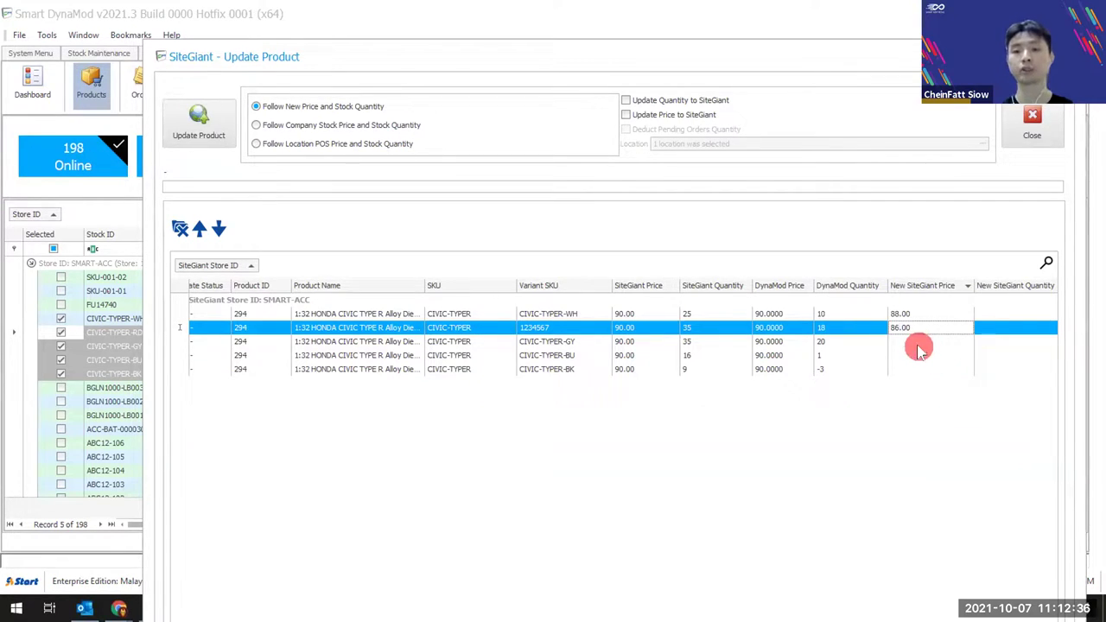
left_click(923, 344)
type("87")
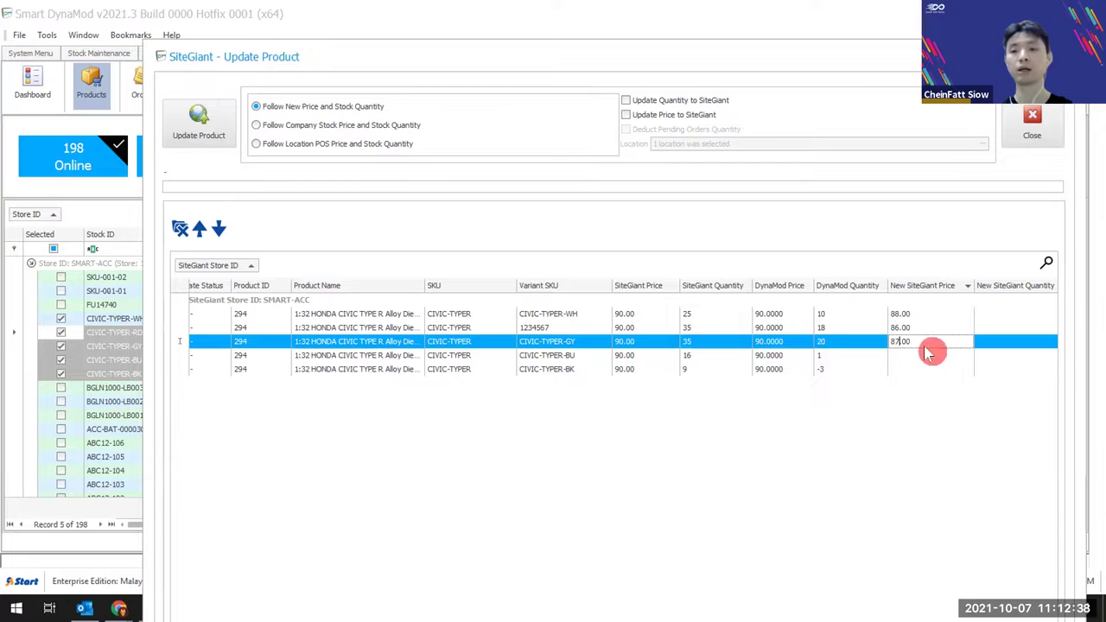
left_click(924, 316)
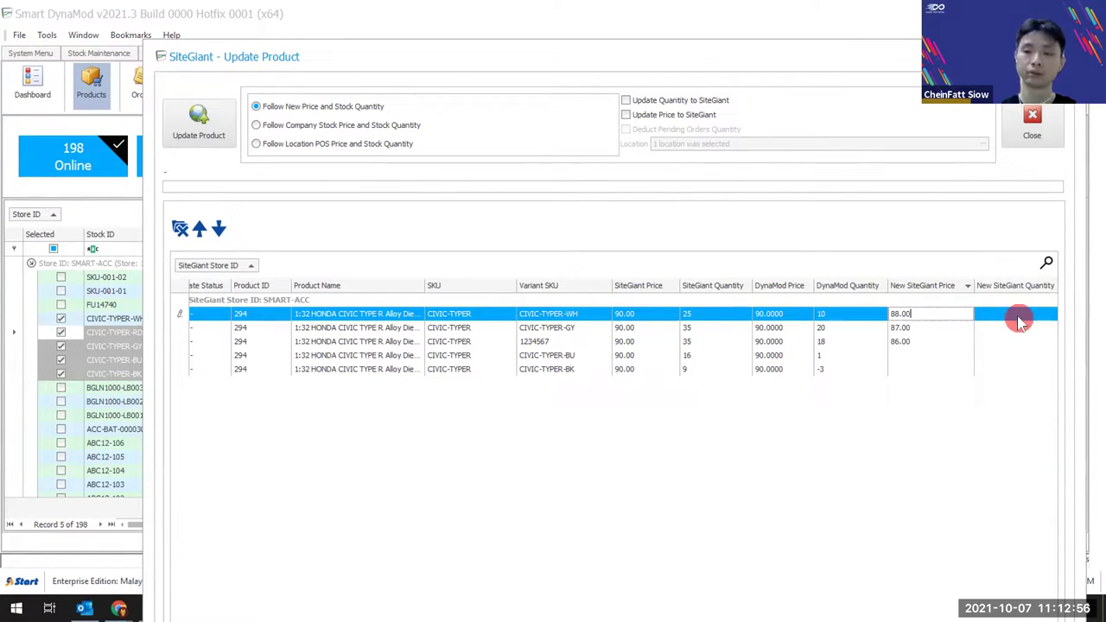
Switch the product update to Follow Company Stock Price and Stock Quantity.
left_click(345, 129)
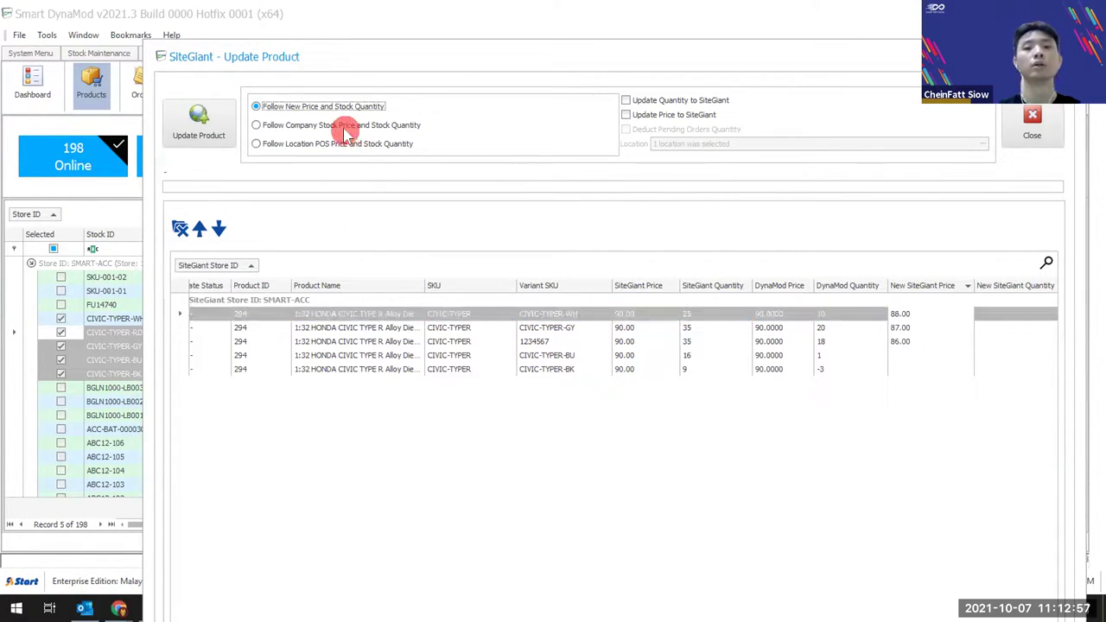
left_click(280, 128)
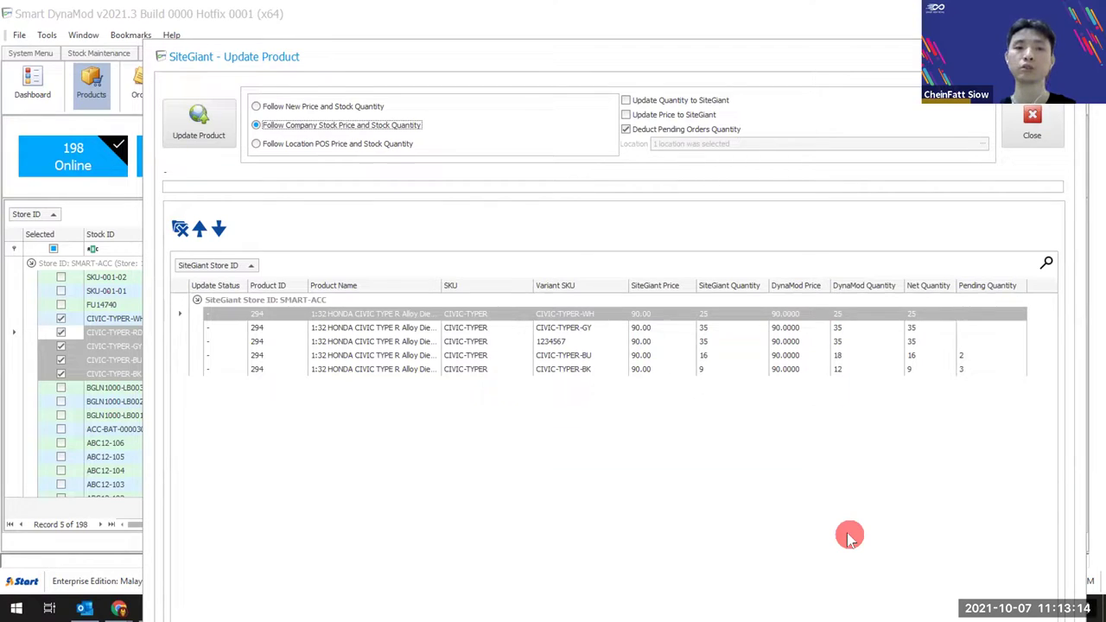
Switch the product update to Follow Location POS Price and Stock Quantity.
left_click(337, 149)
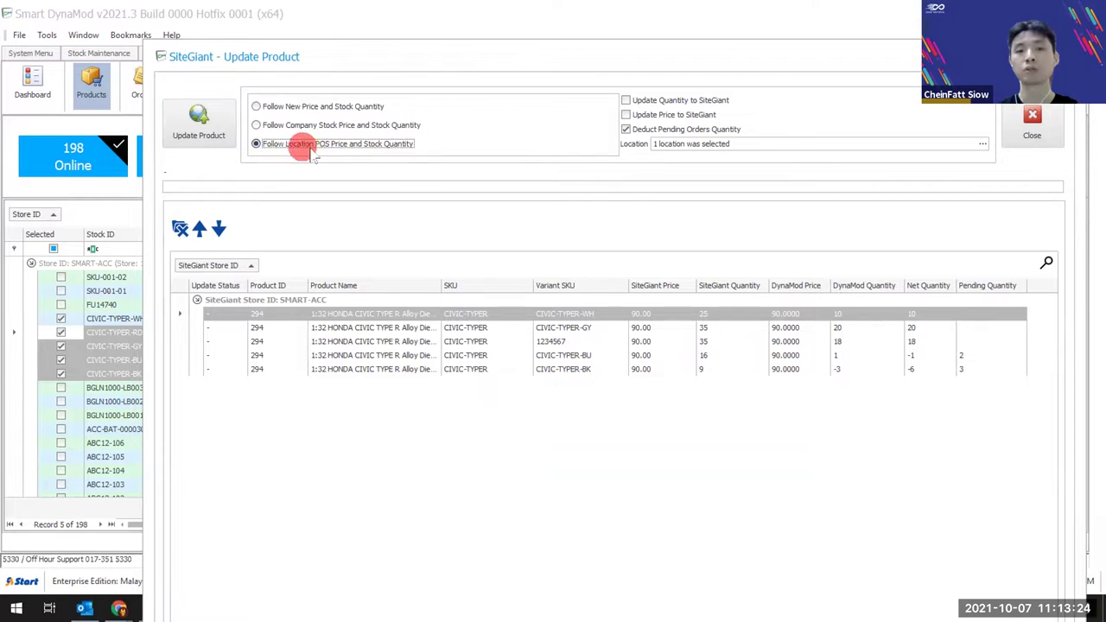
Try adding the HQ-L1, JOHOR, JOHOR2 and KCH locations to HQ in the location selection, and discard the changes.
left_click(982, 143)
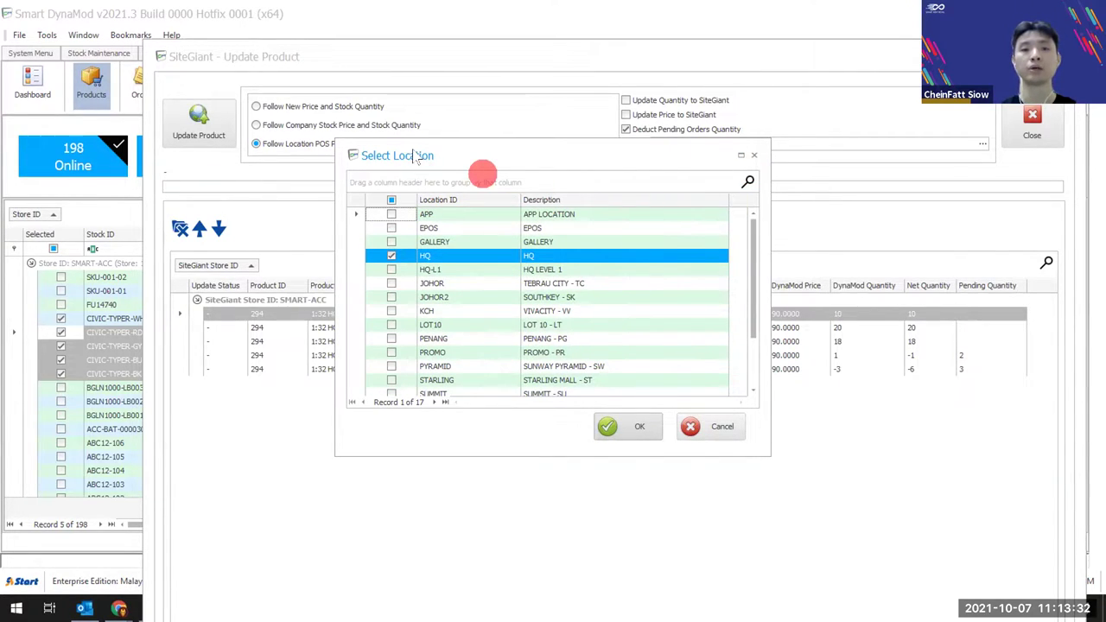
left_click_drag(416, 155, 547, 151)
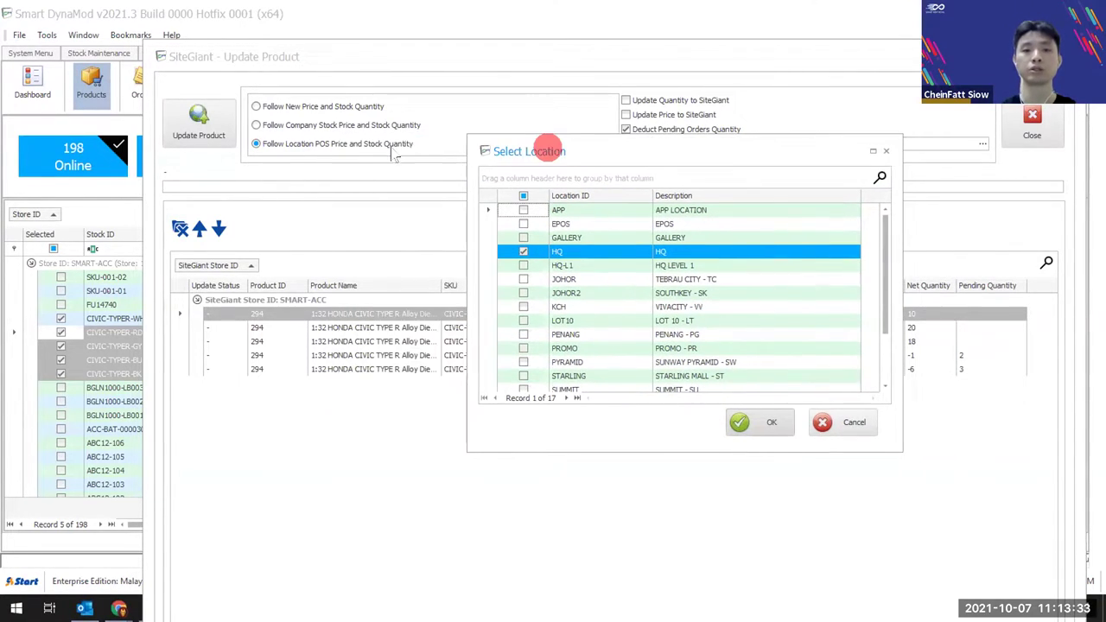
left_click(523, 265)
left_click(523, 279)
left_click(524, 293)
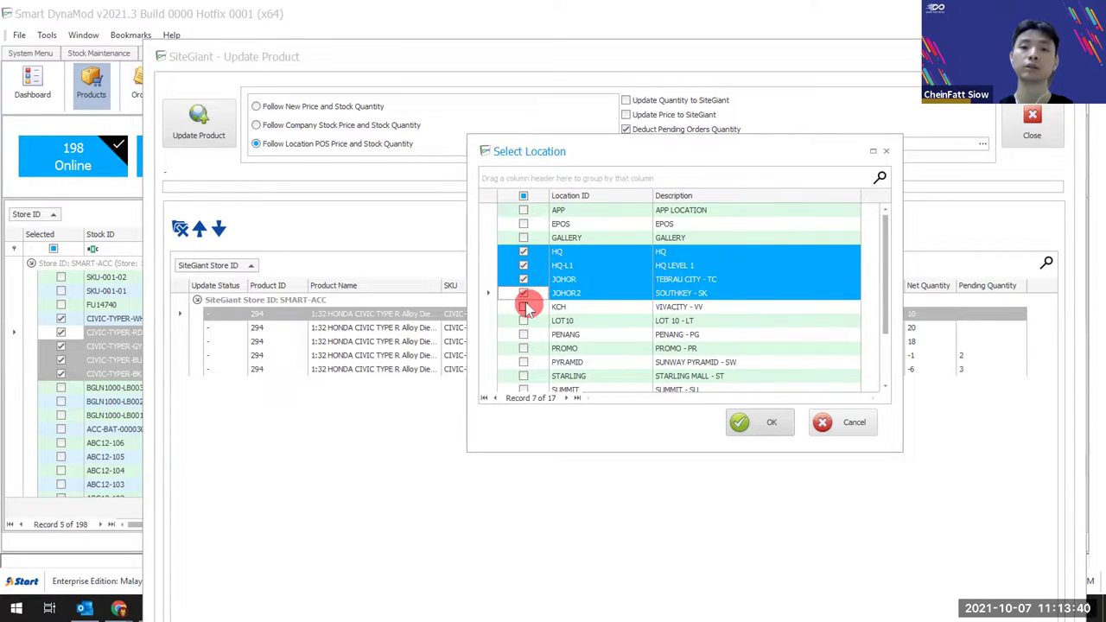
left_click(523, 307)
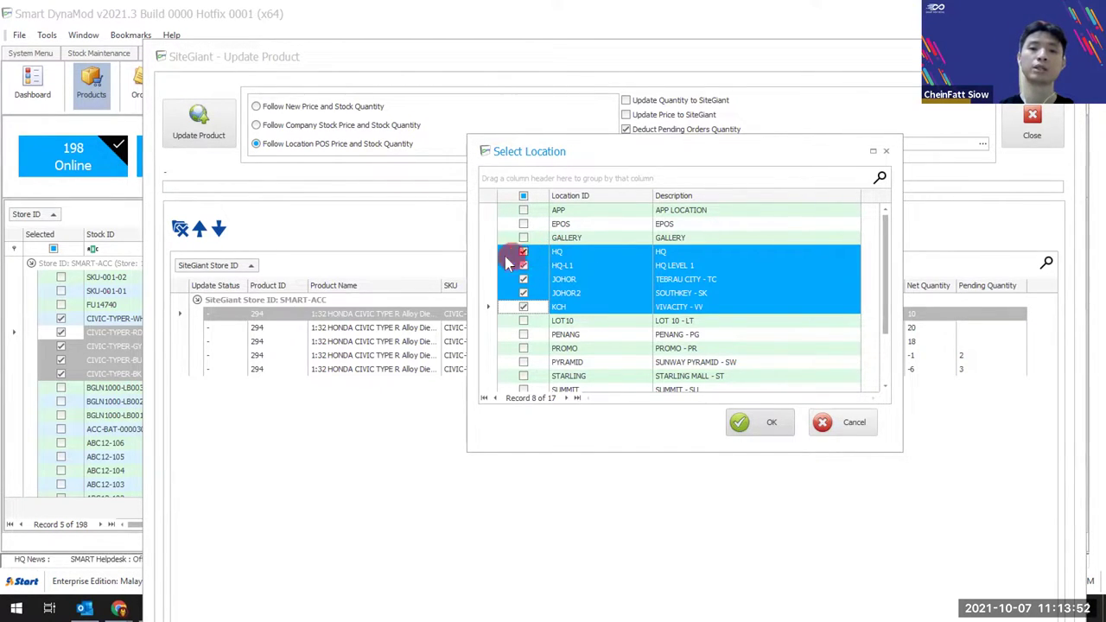
left_click(830, 421)
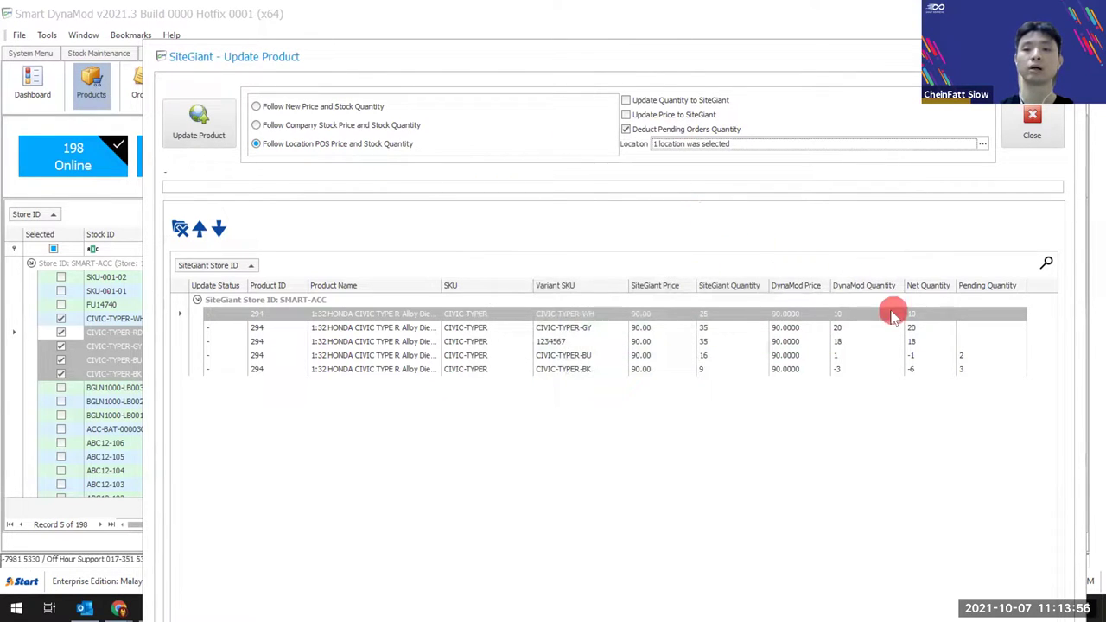
Enable updating both quantity and price to SiteGiant, and review the available locations without changing the selection.
left_click(683, 115)
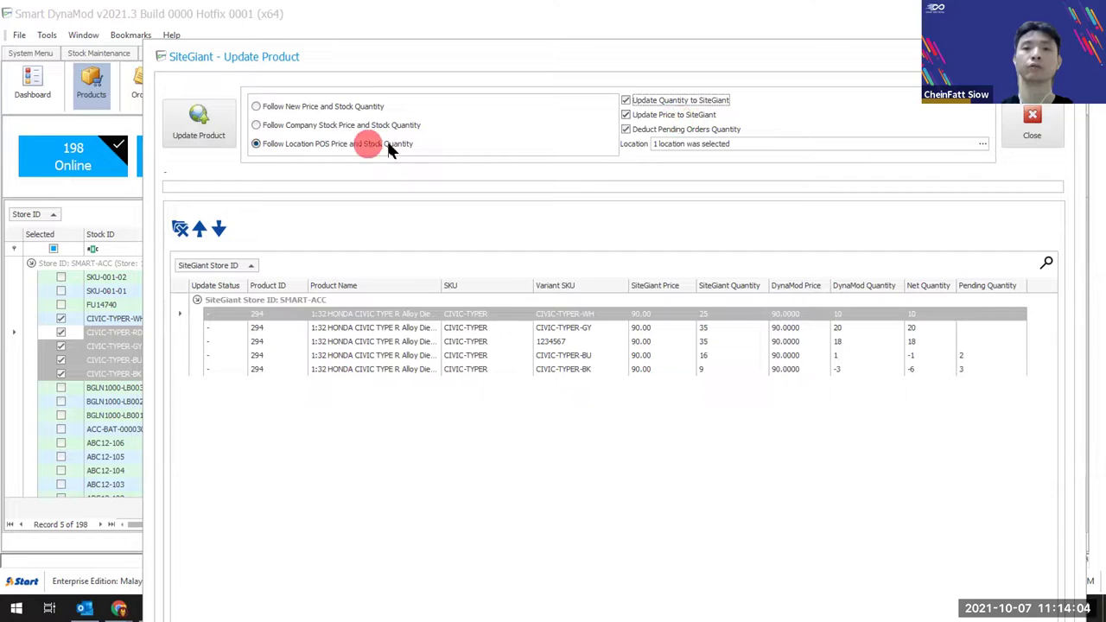
left_click(983, 144)
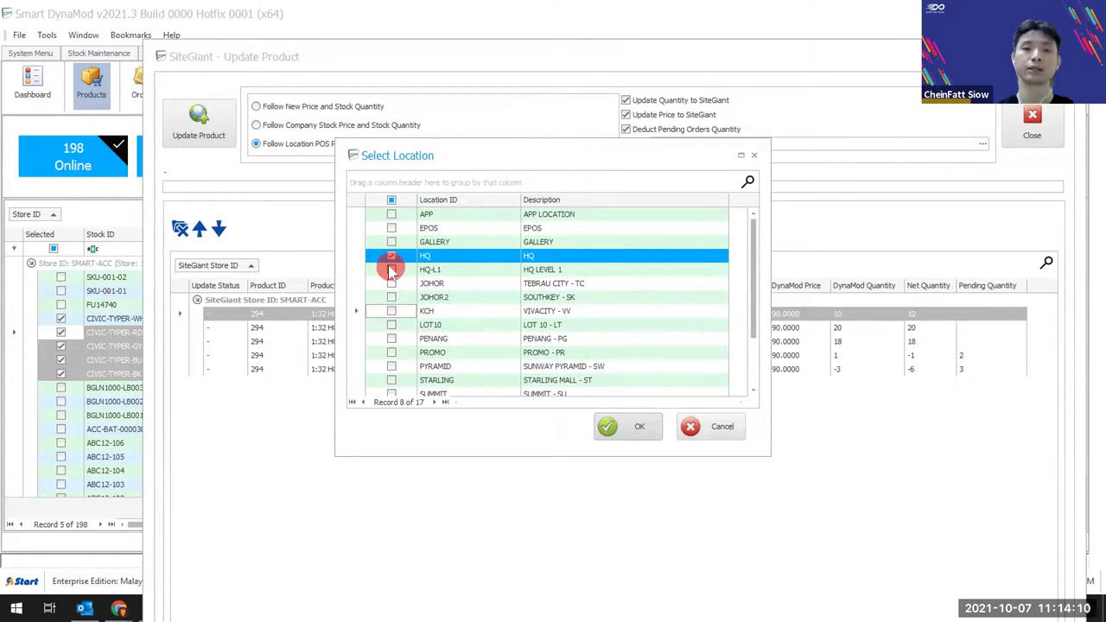
left_click(708, 429)
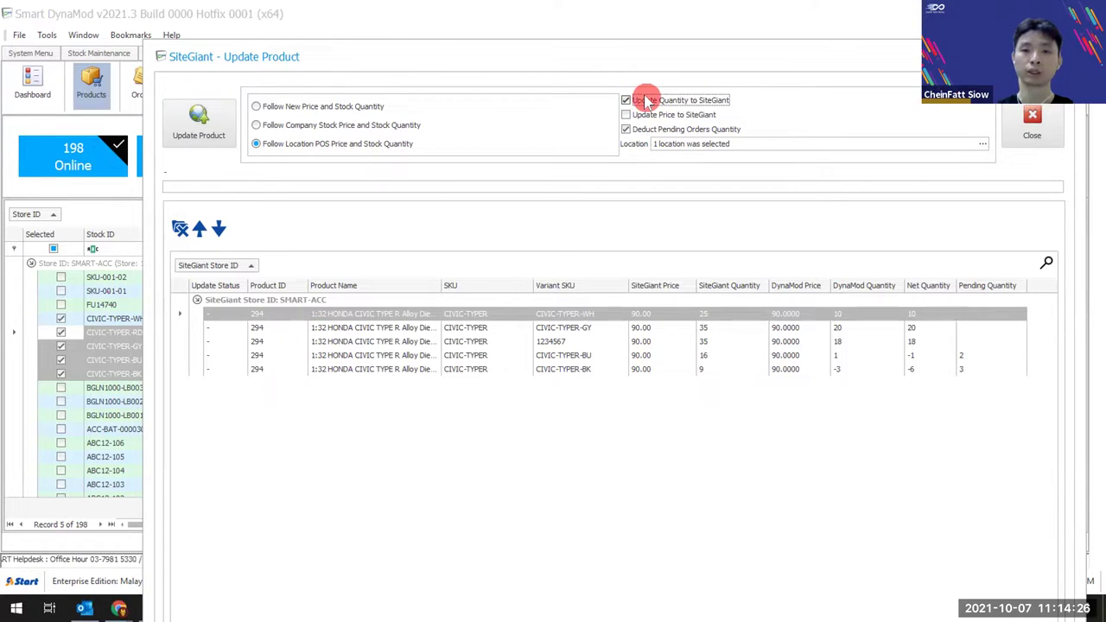
Try including HQ-L1, JOHOR and JOHOR2 alongside HQ for the location quantity, and cancel the selection.
left_click(982, 143)
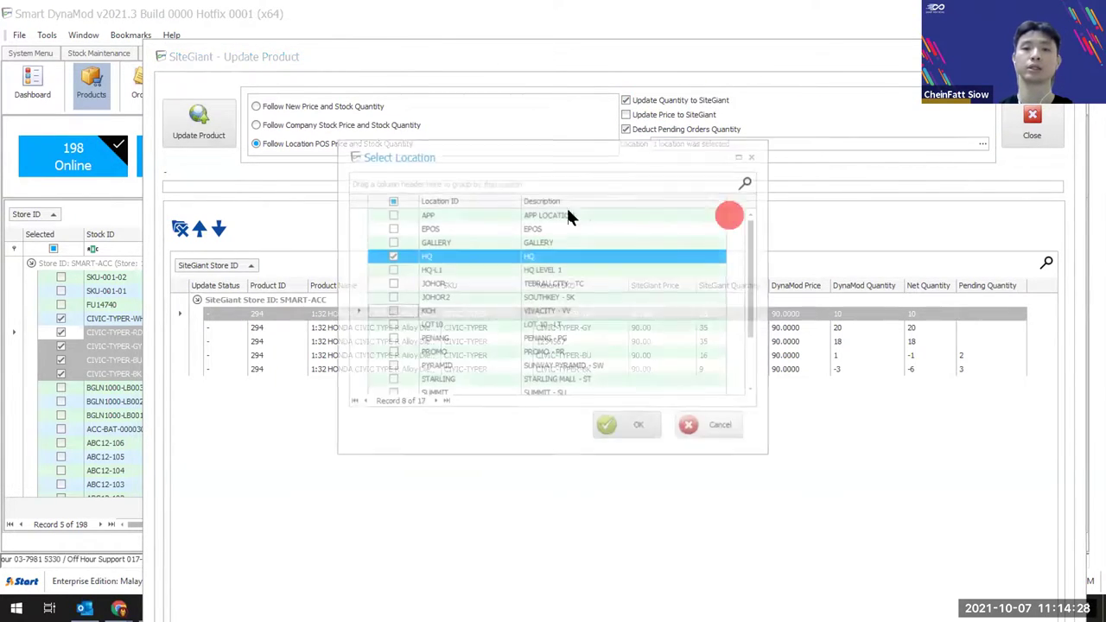
left_click(392, 270)
left_click(392, 283)
left_click(391, 297)
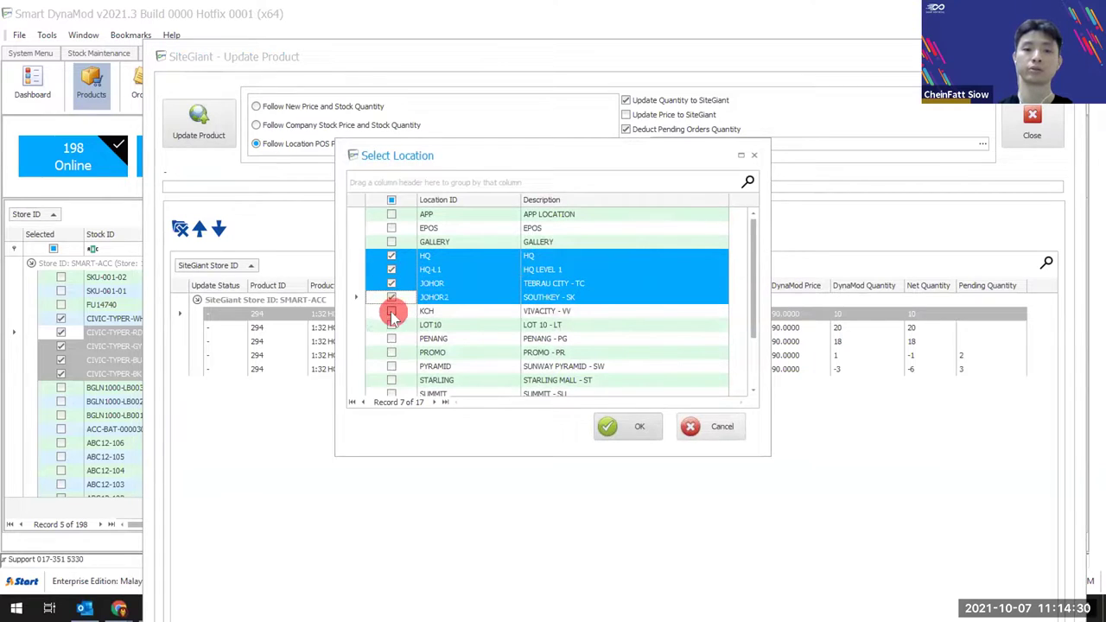
left_click(720, 423)
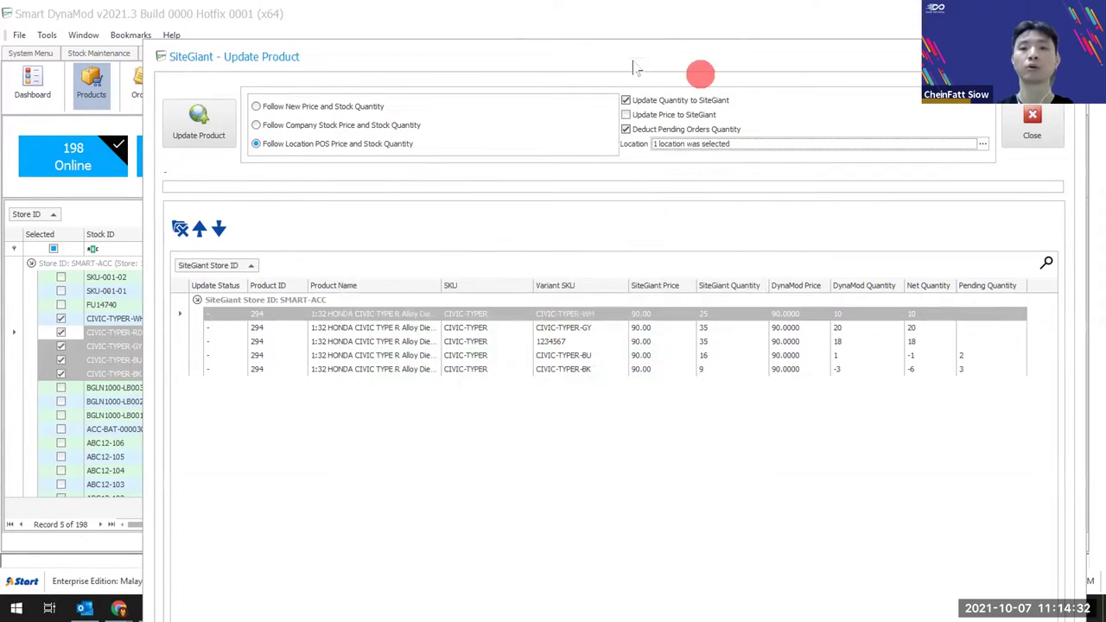
Try the Company Stock and Location POS sources with different update options, ending with only Update Price to SiteGiant enabled.
left_click(626, 114)
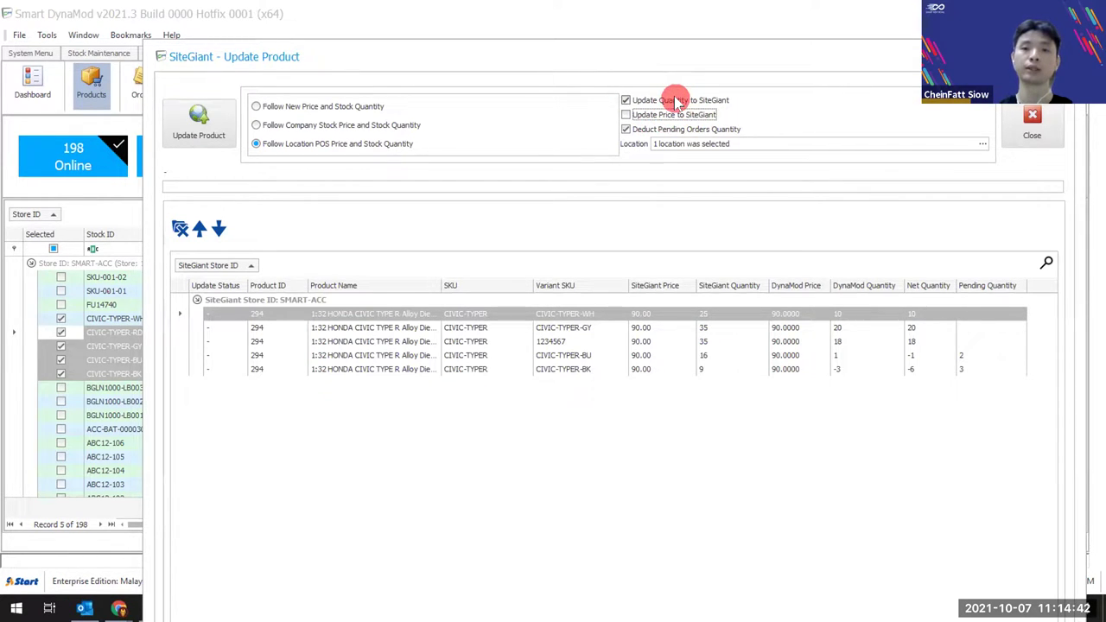
left_click(372, 125)
left_click(365, 143)
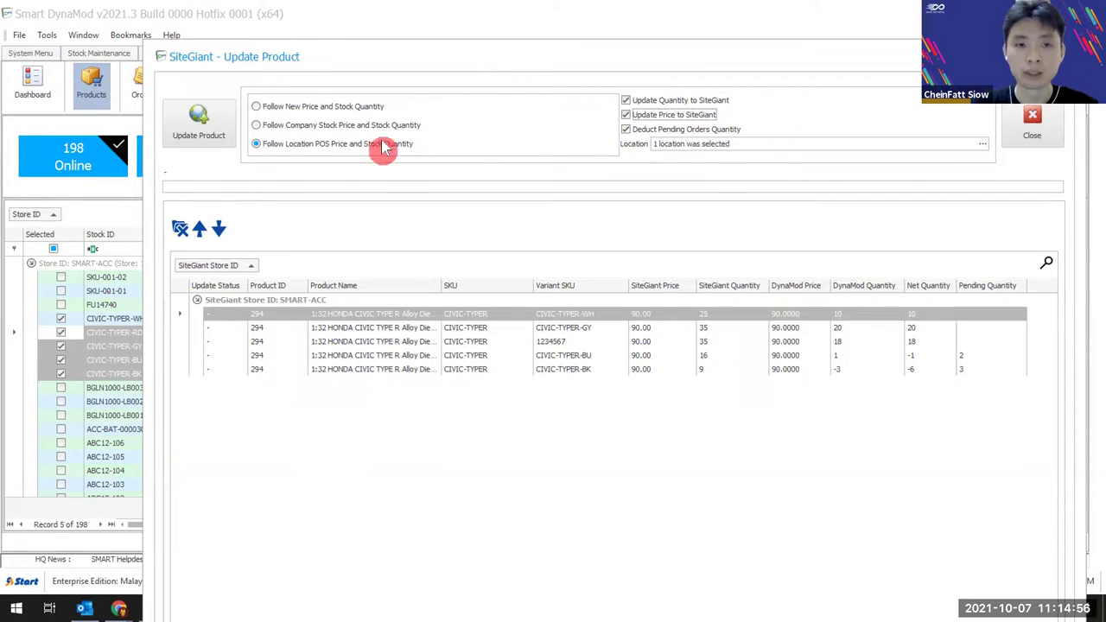
left_click(634, 116)
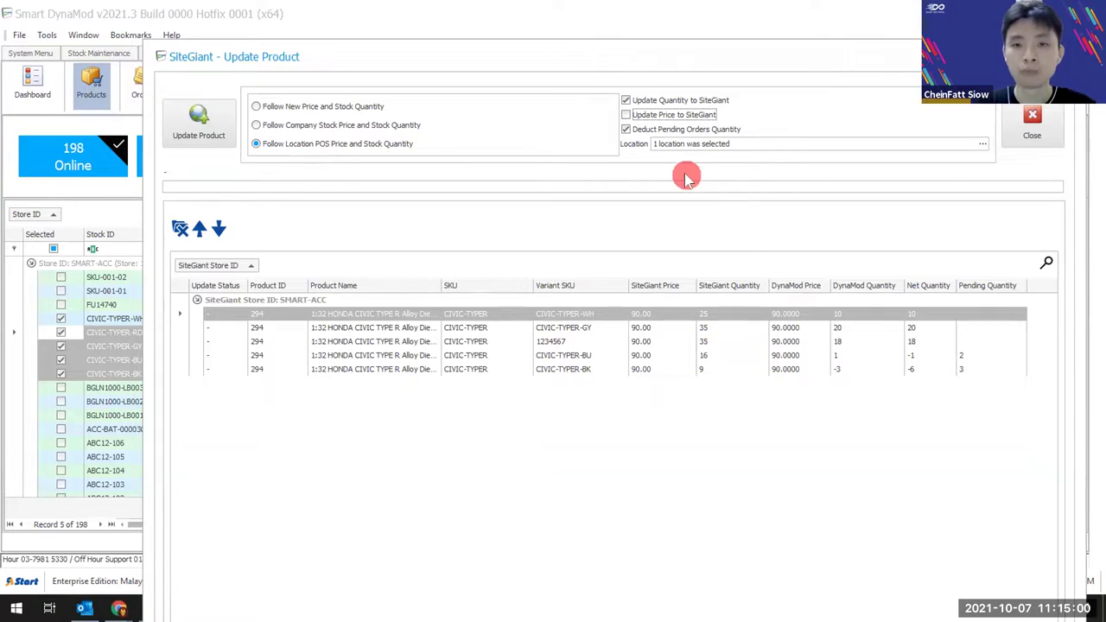
left_click(692, 102)
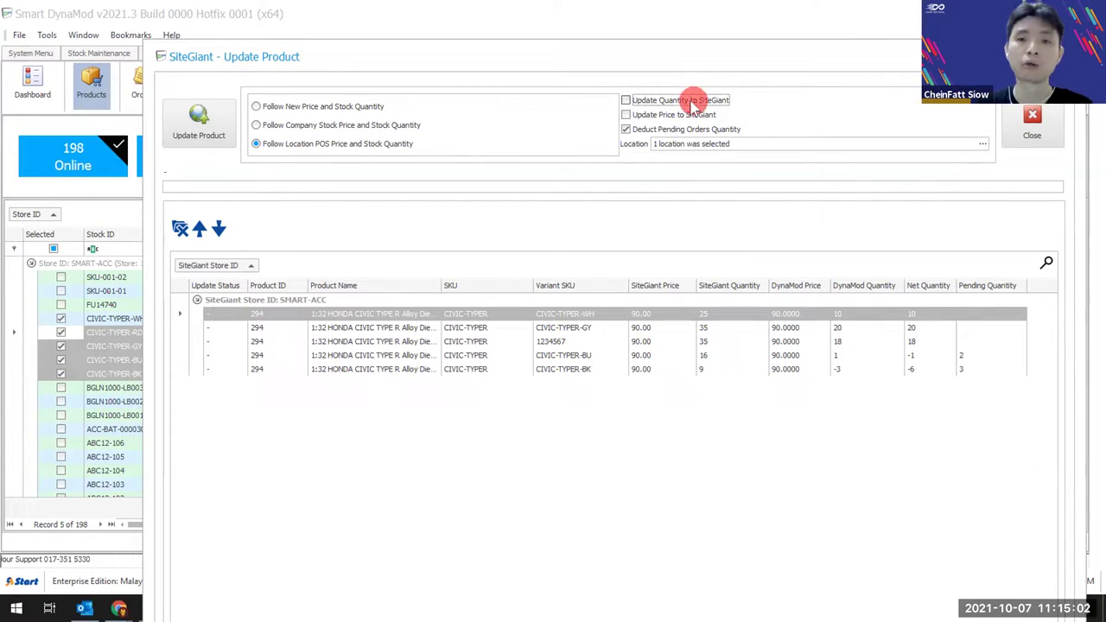
left_click(688, 115)
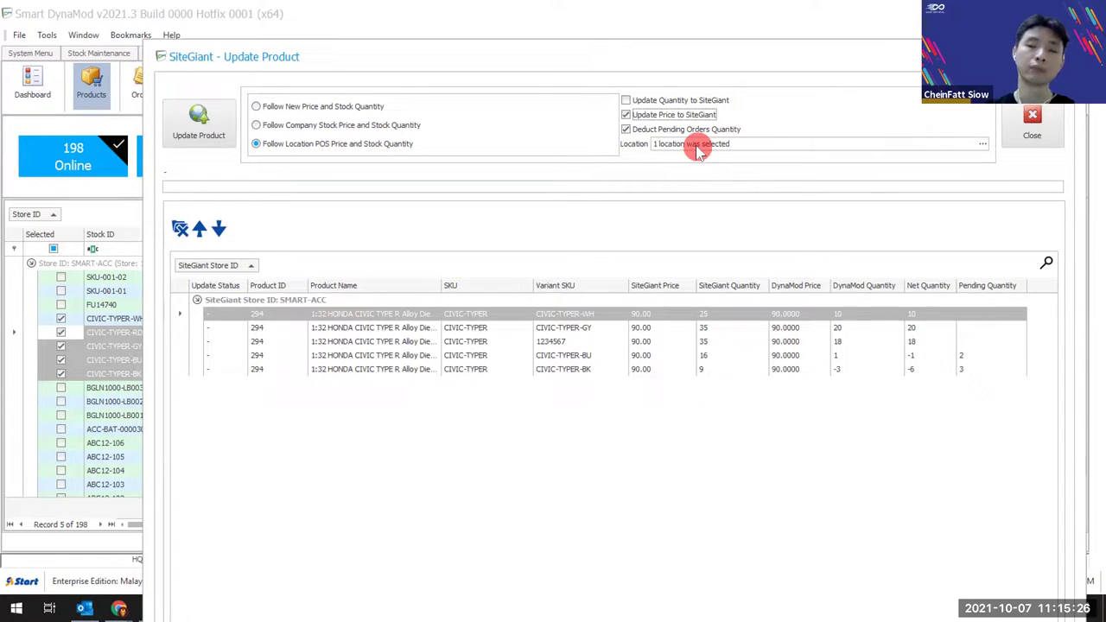
Enable only Update Quantity to SiteGiant alongside the pending orders deduction, and run the product update for the listed CIVIC-TYPER variants.
left_click(707, 113)
left_click(712, 100)
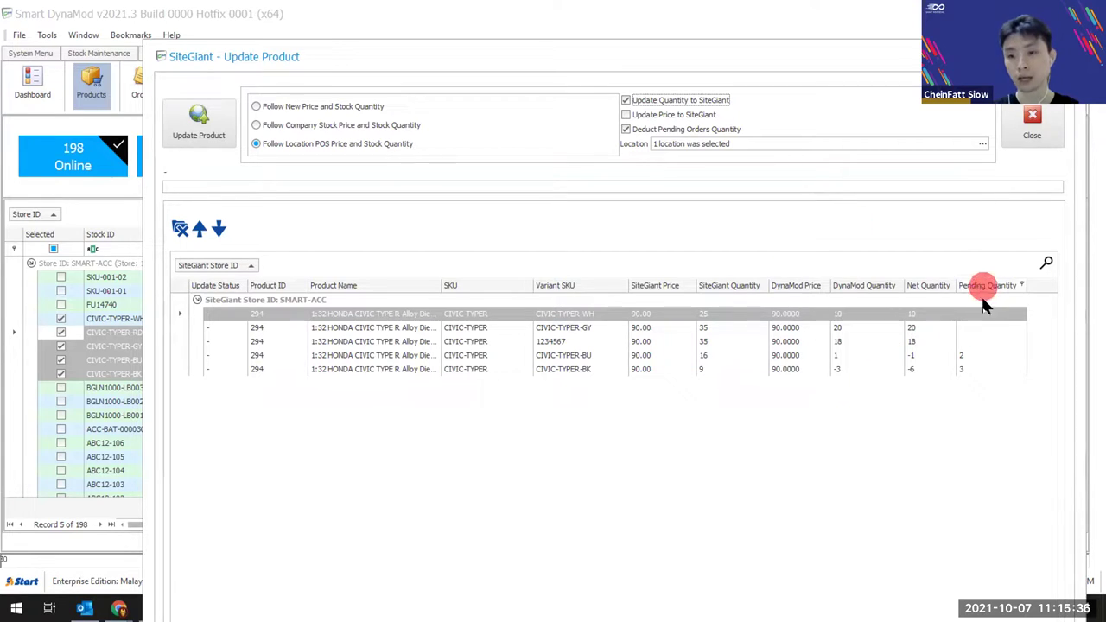
left_click(982, 354)
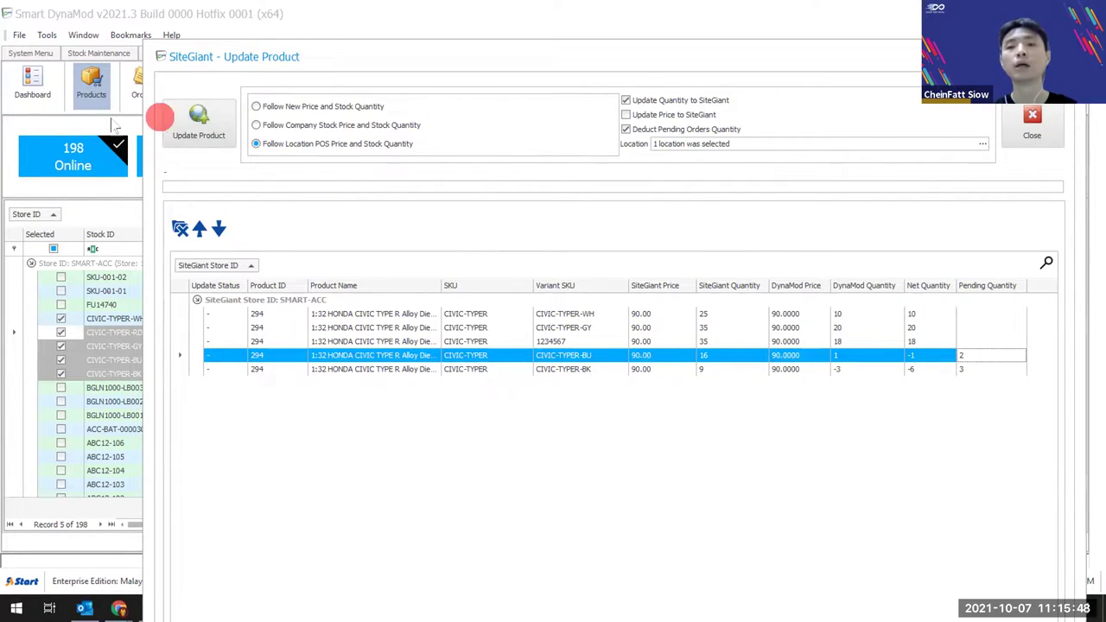
left_click(205, 128)
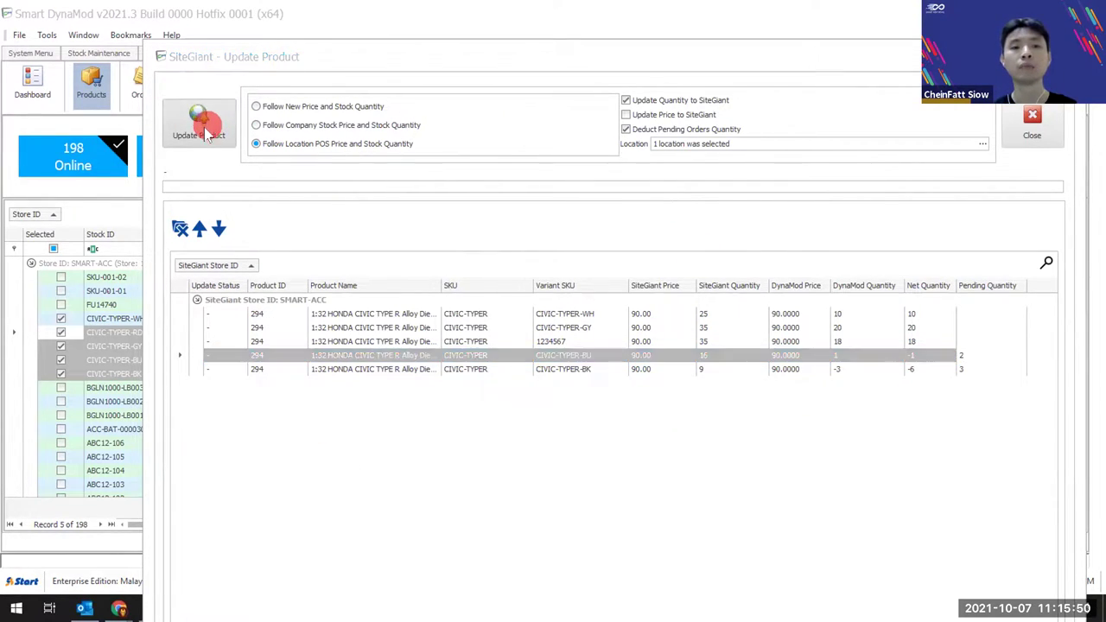
left_click(550, 351)
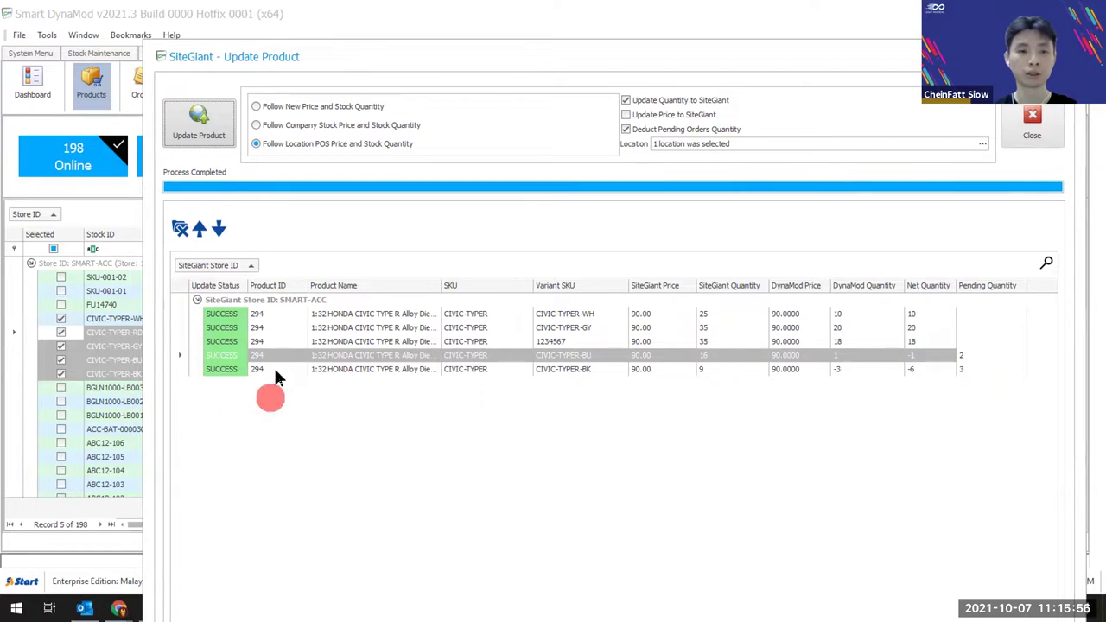
Widen the Update Status column, check the CIVIC-TYPER-WH row's update status, and close the Update Product window.
left_click_drag(246, 285, 262, 333)
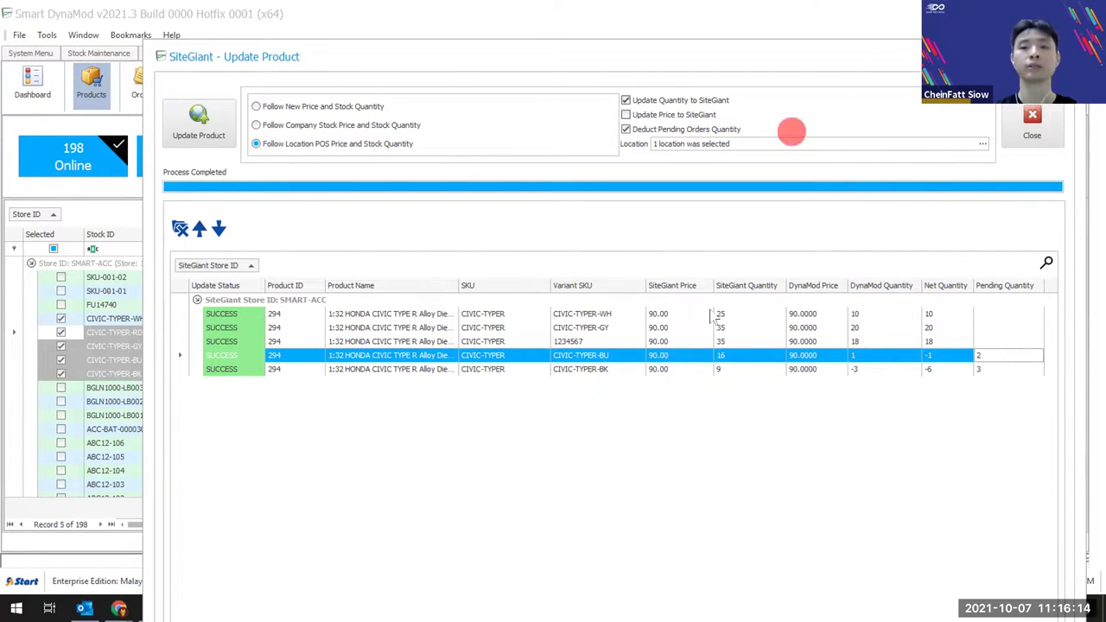
left_click(232, 313)
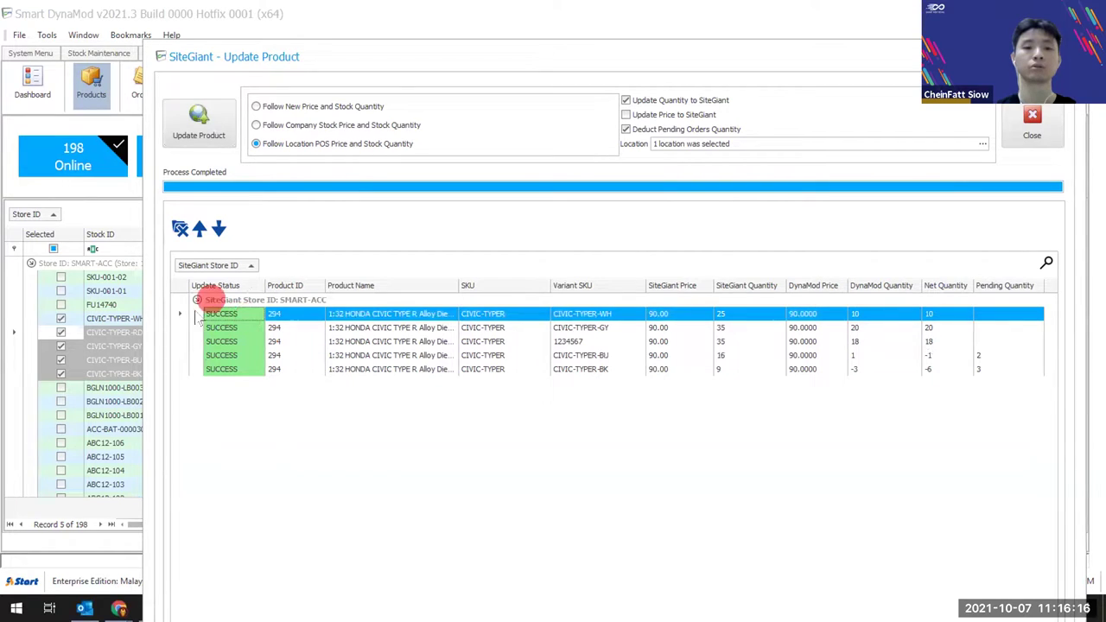
left_click(1031, 128)
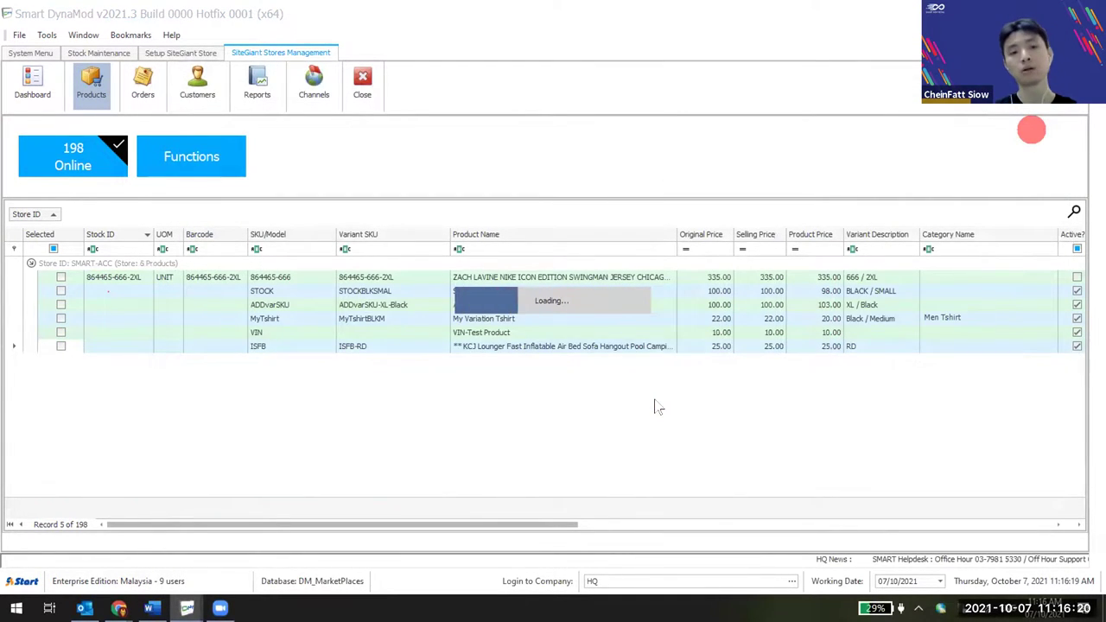
left_click(621, 279)
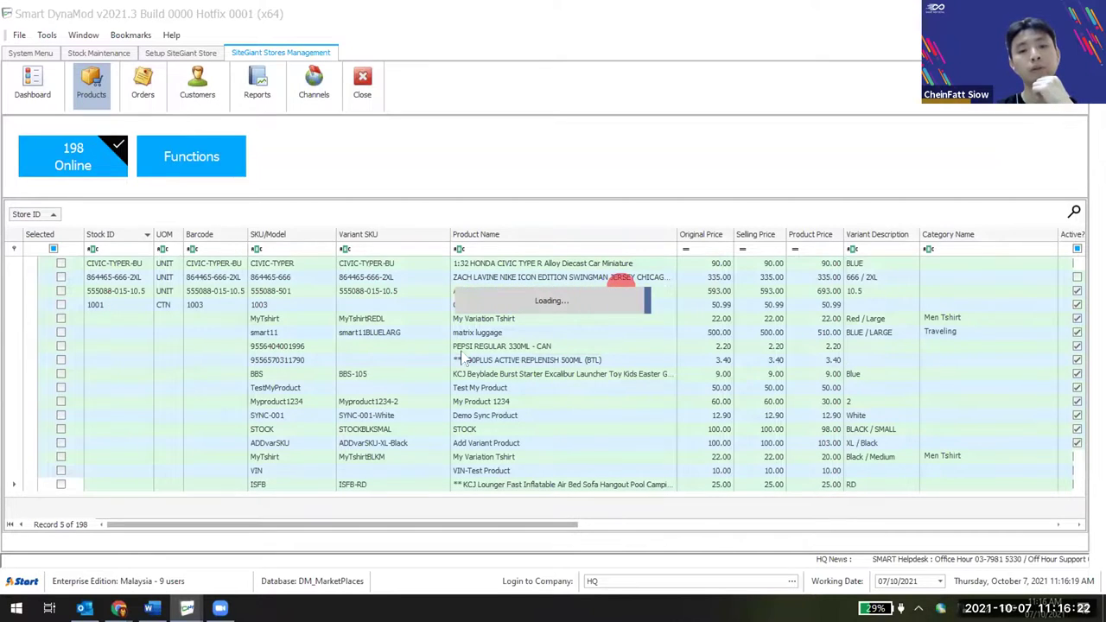
left_click(498, 317)
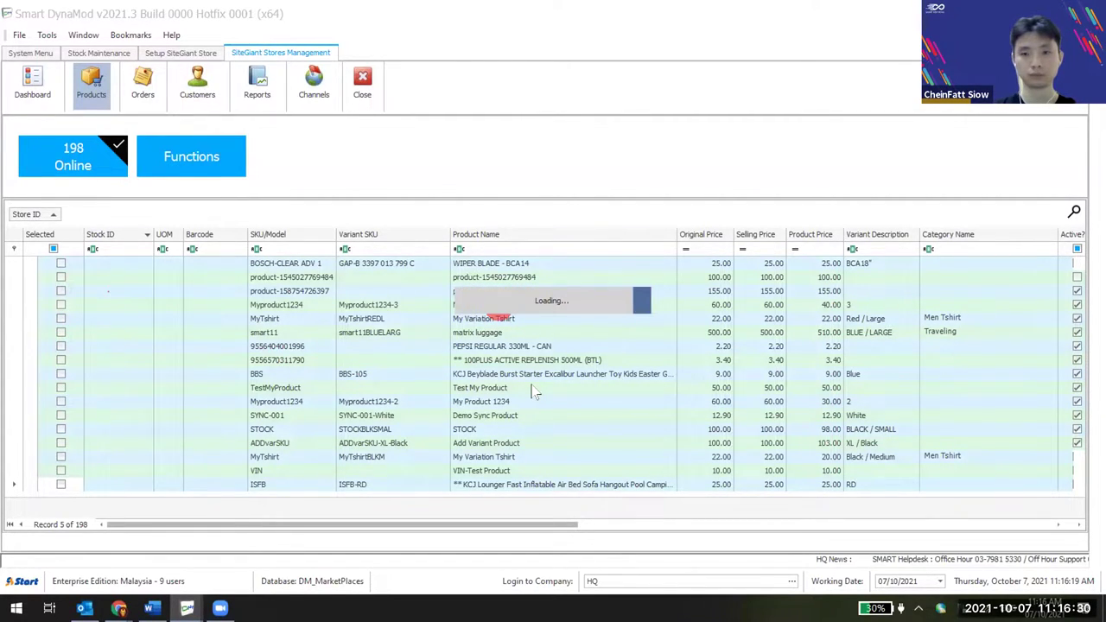
Switch to Chrome and open the Products List in the UniCart store admin.
mouse_move(164, 610)
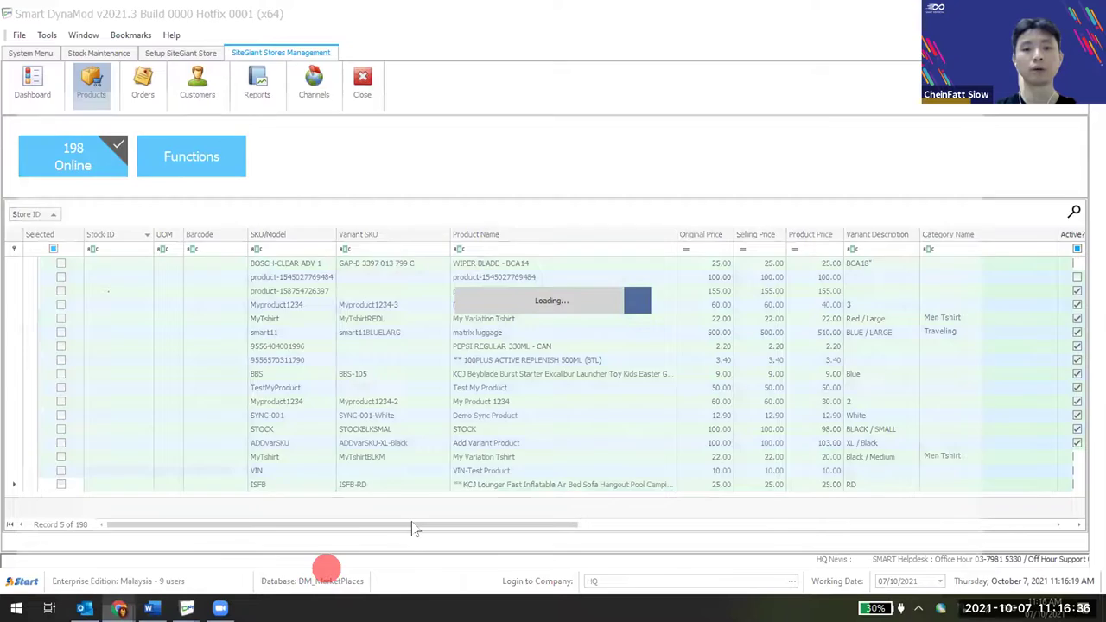
key("alt+Tab")
left_click(186, 90)
left_click(622, 113)
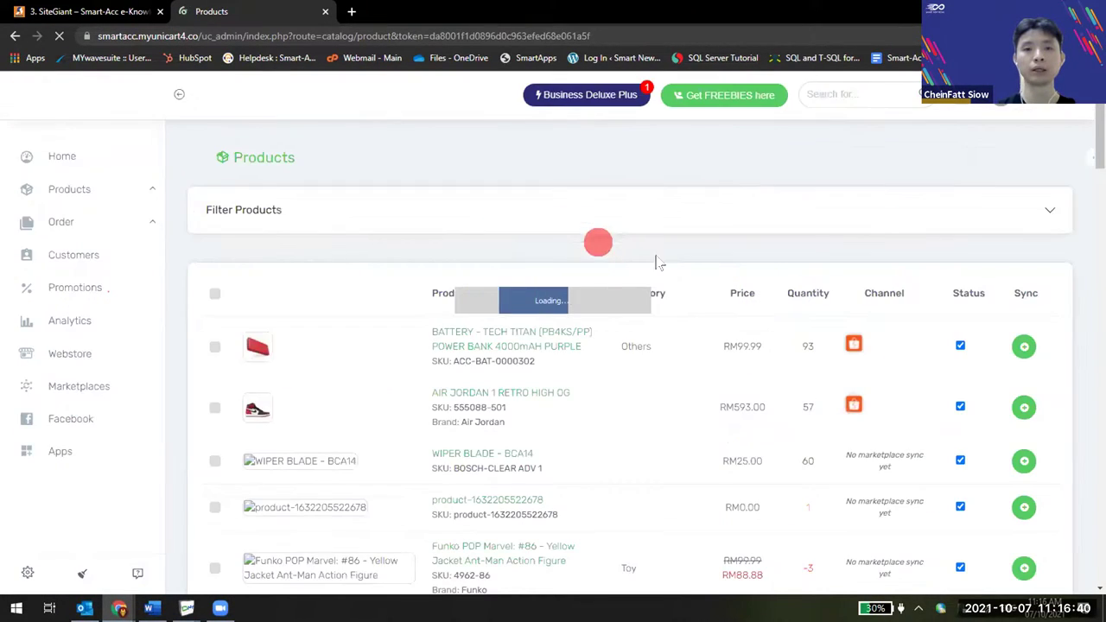
left_click(84, 190)
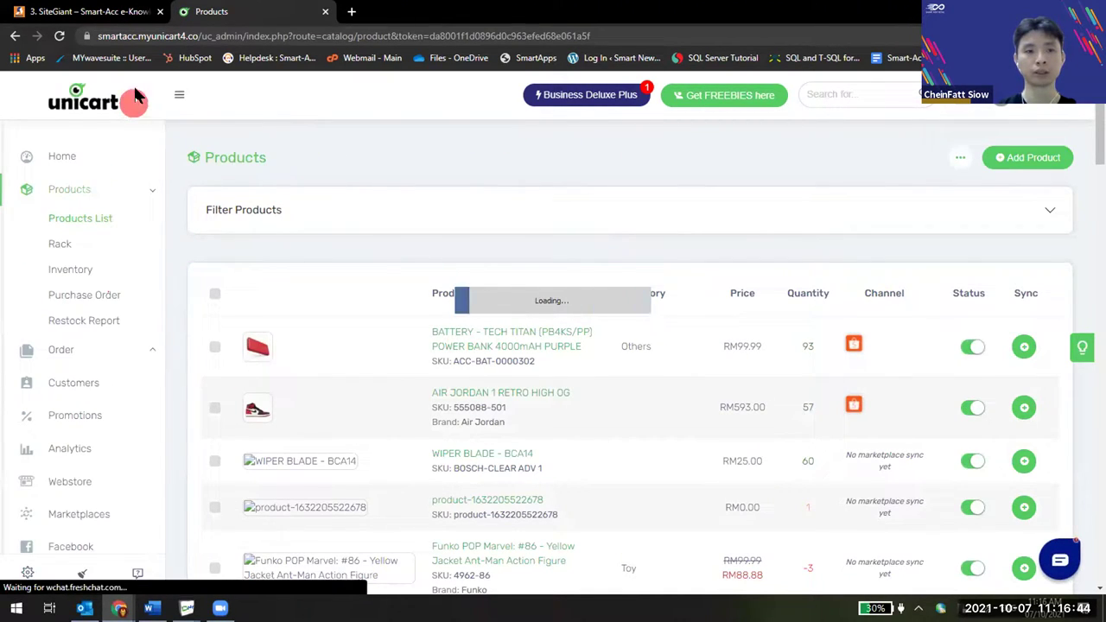
left_click(130, 211)
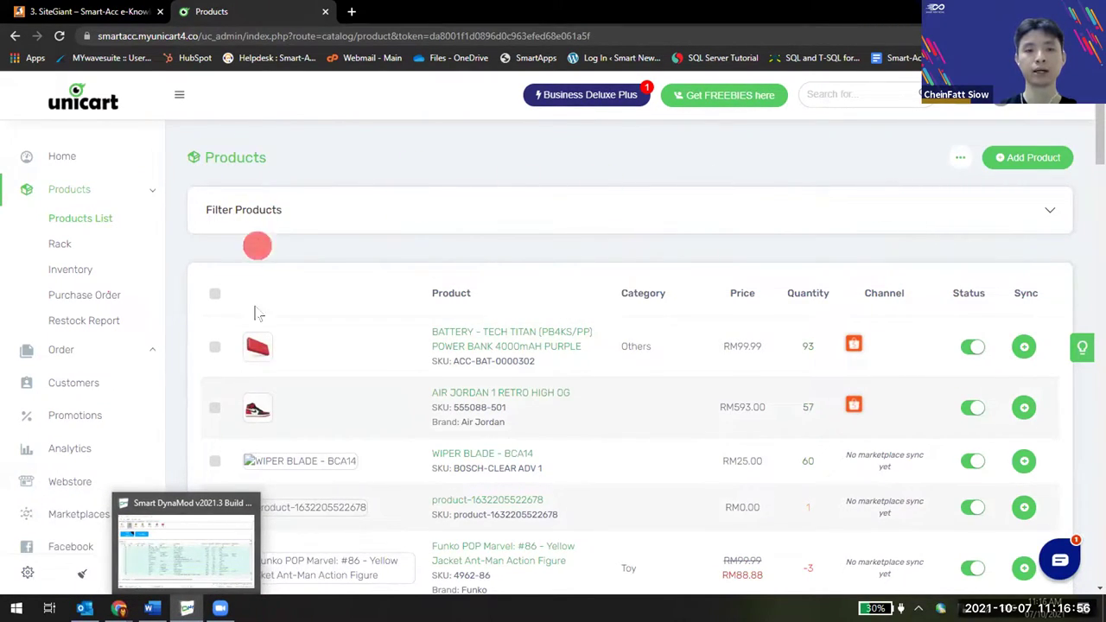
Return to Smart DynaMod and look over the SiteGiant product list and the Stock Maintenance record.
left_click(186, 562)
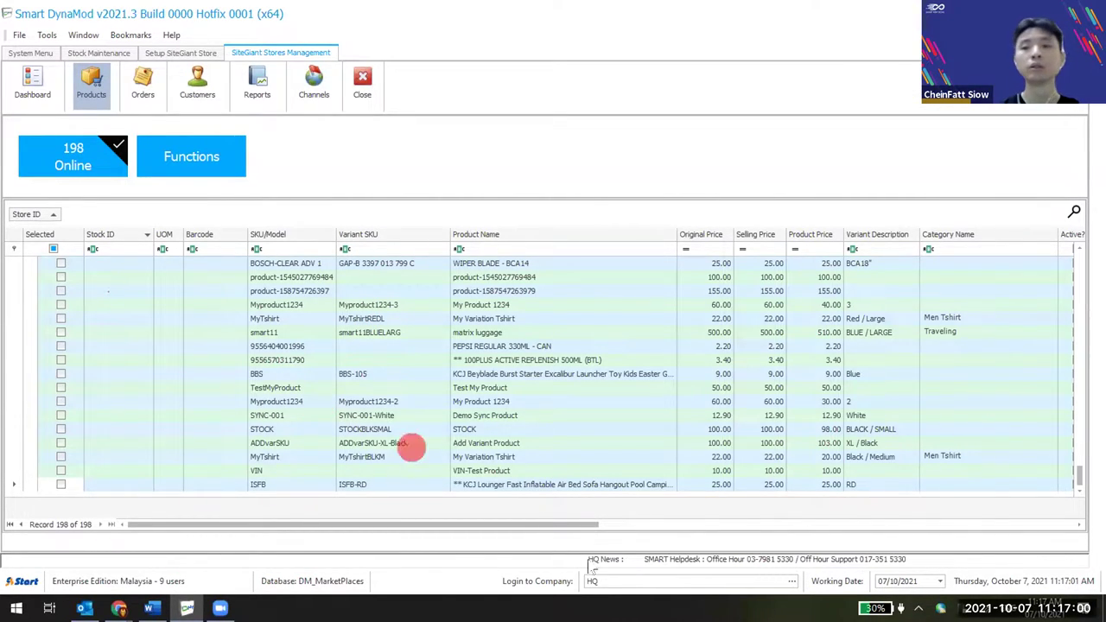
left_click_drag(1079, 461, 1074, 230)
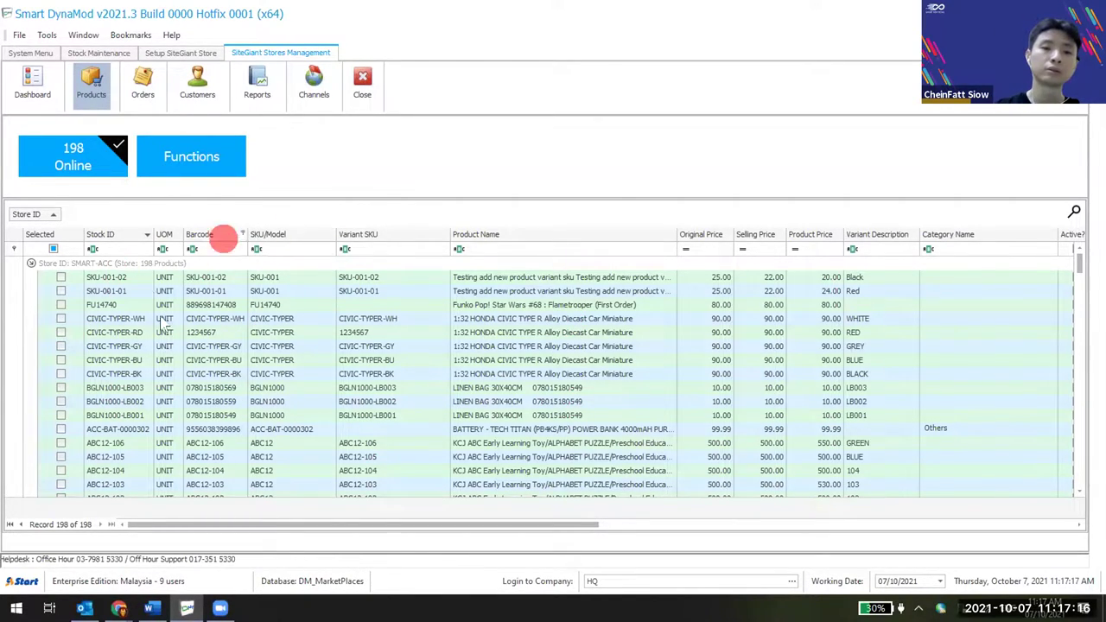
left_click(98, 52)
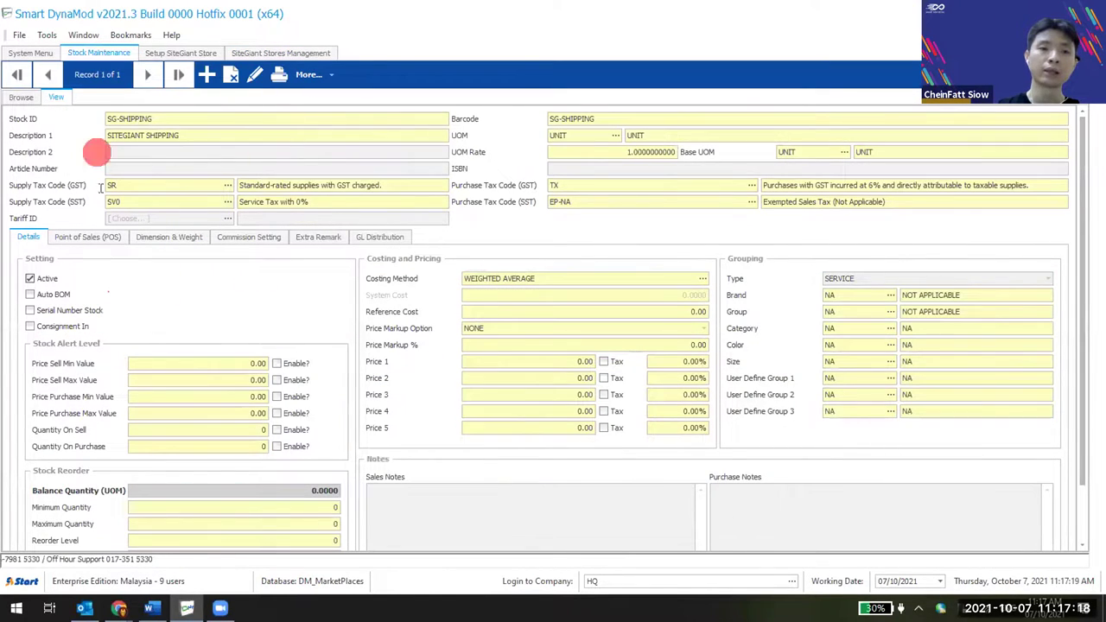
left_click(245, 52)
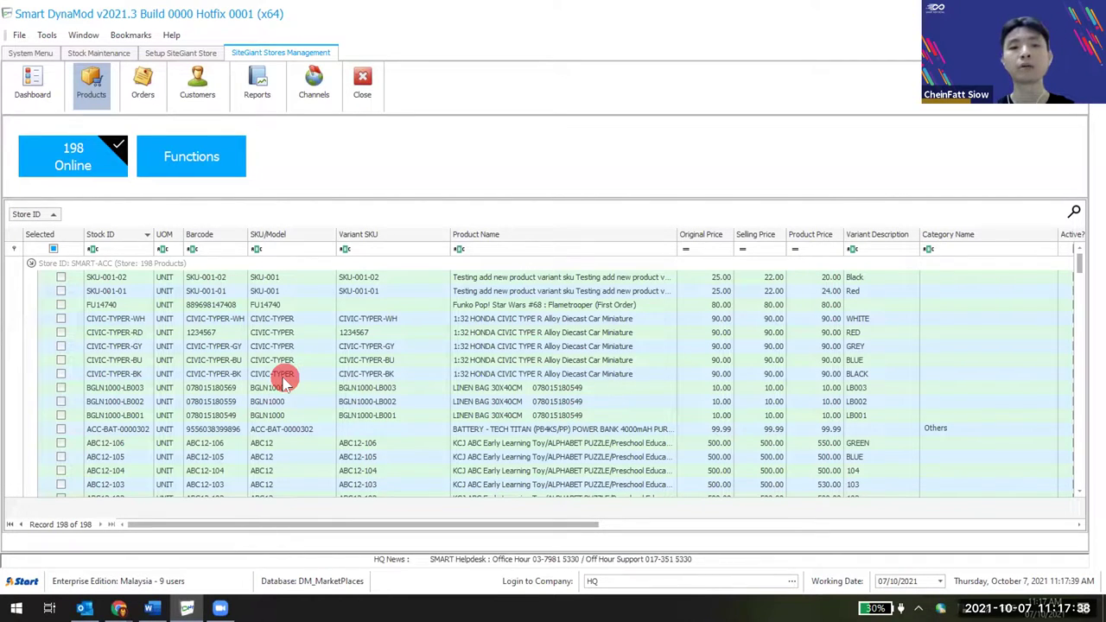
scroll(439, 377, "down", 7)
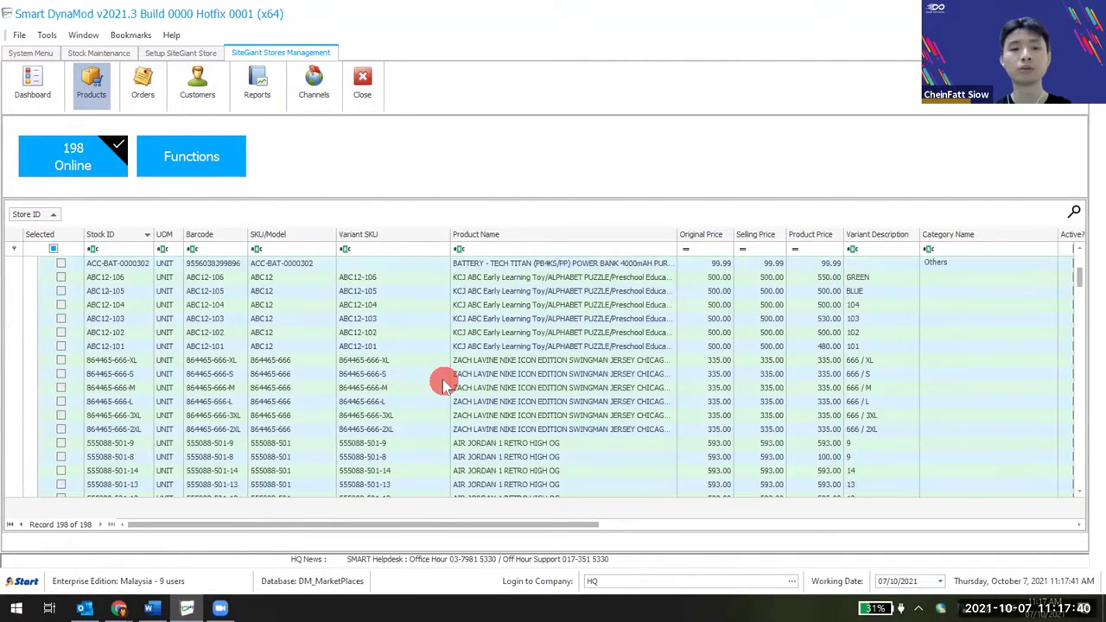
Look through the SiteGiant product list, including products without a Stock ID, and compare it with the Stock Maintenance record.
scroll(443, 385, "down", 8)
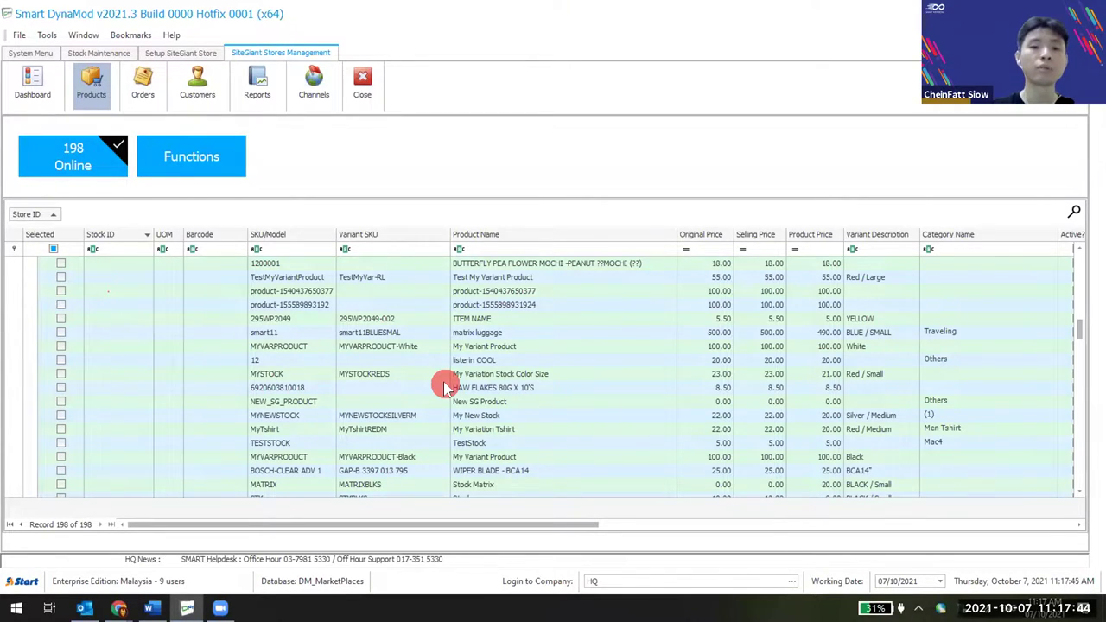
left_click(97, 52)
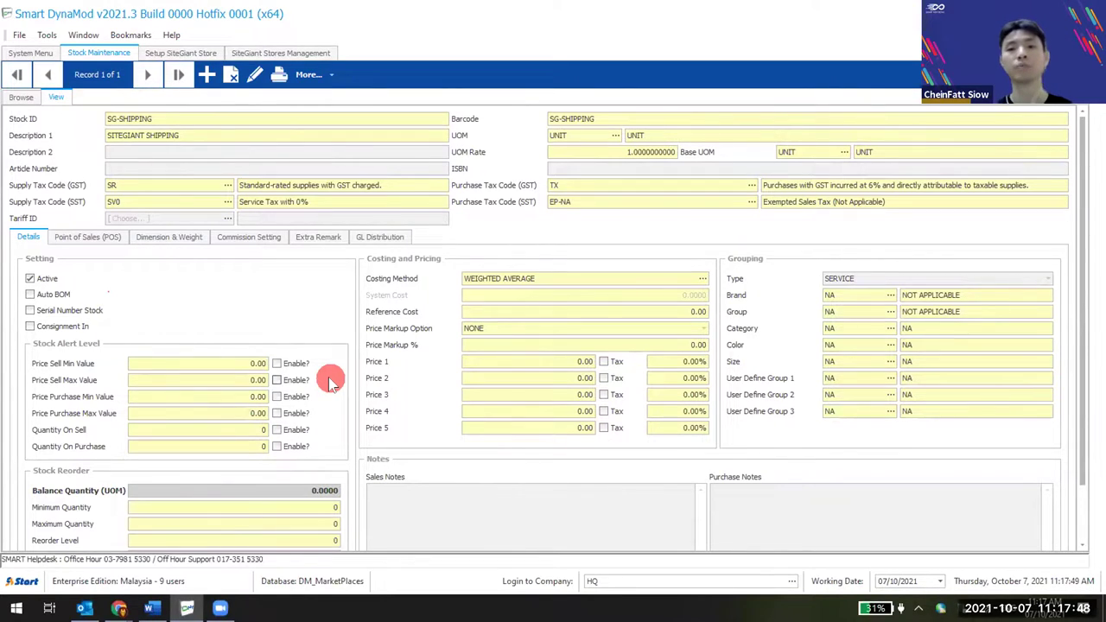
left_click(292, 53)
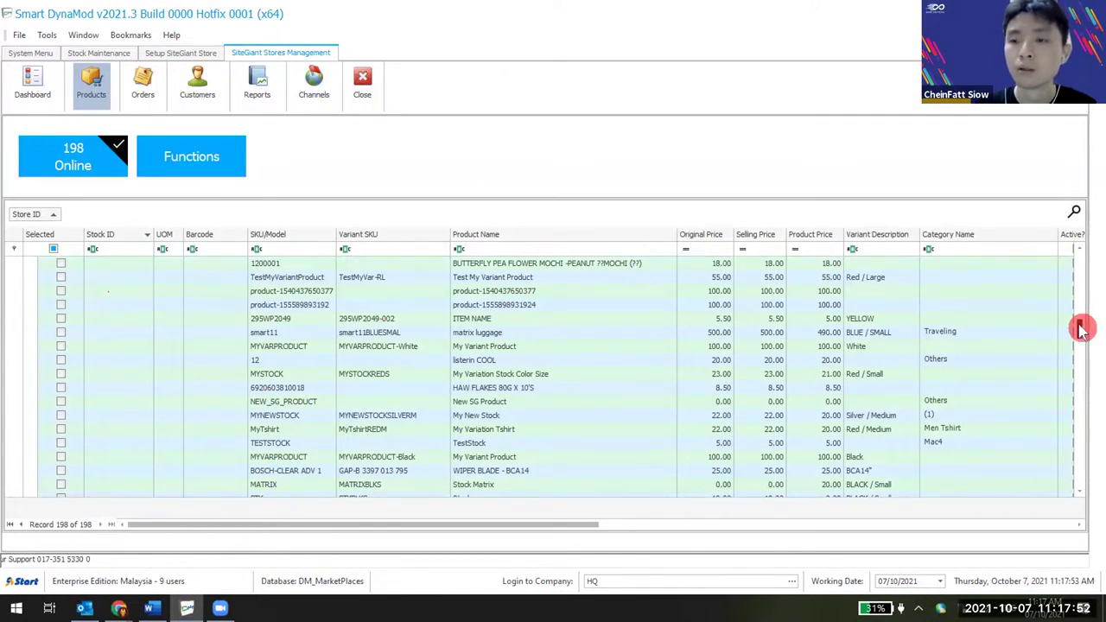
mouse_move(1080, 328)
left_mouse_down()
mouse_move(1079, 249)
mouse_move(1077, 281)
left_mouse_up()
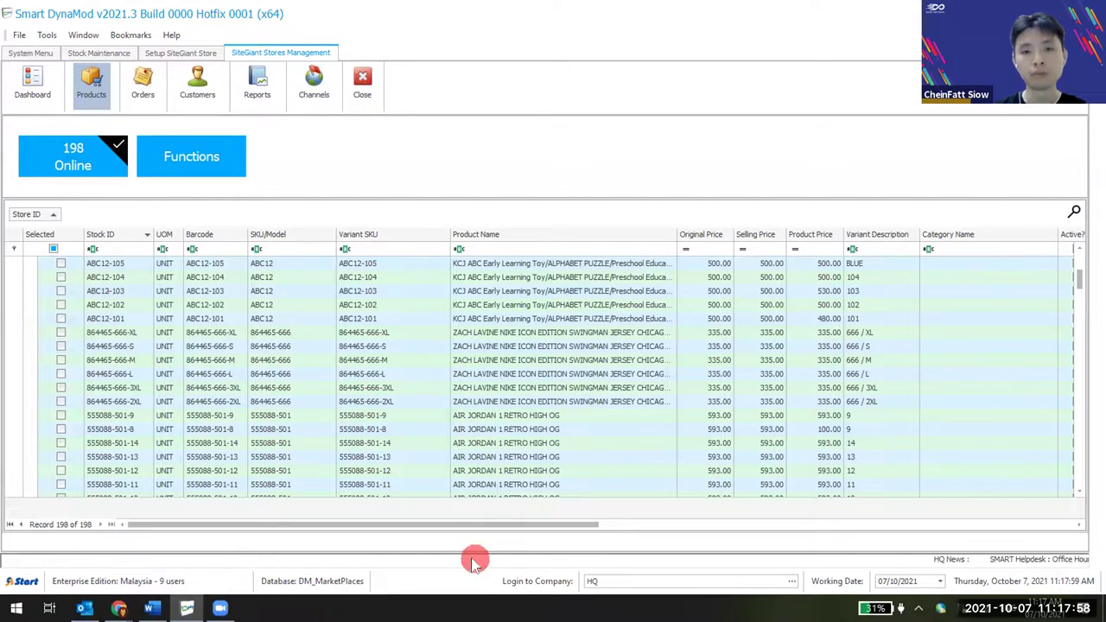
left_click_drag(488, 532, 688, 527)
left_click_drag(350, 508, 155, 518)
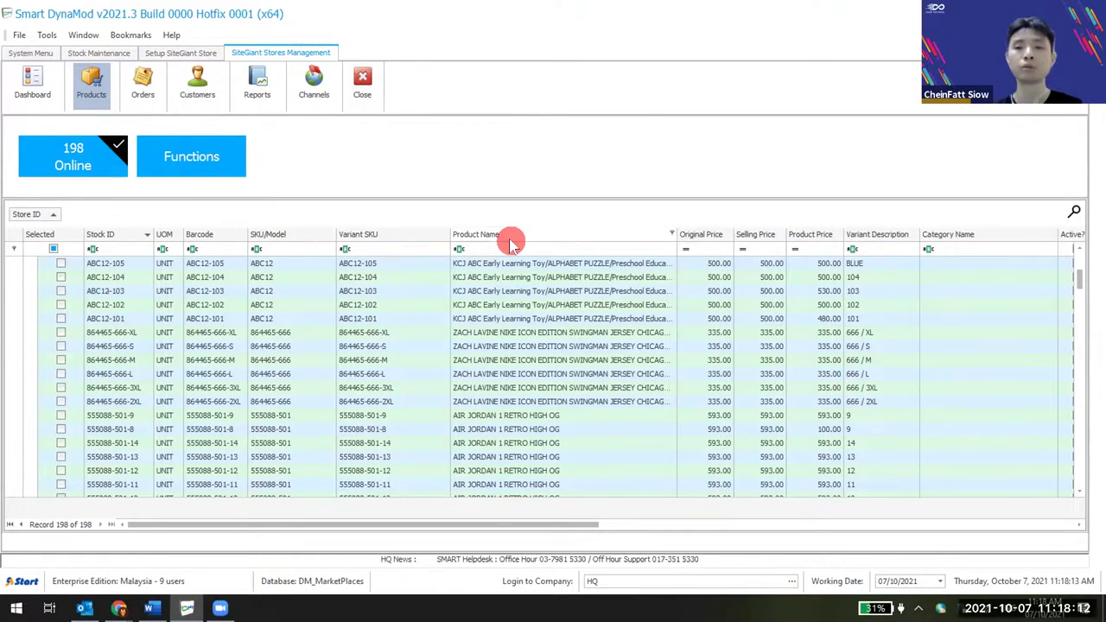
Collapse the product list's Store ID grouping and expand the SMART-ACC store group again, looking at the column options in between.
mouse_move(402, 234)
left_mouse_down()
mouse_move(578, 225)
mouse_move(235, 239)
mouse_move(403, 237)
left_mouse_up()
left_click_drag(26, 214, 49, 208)
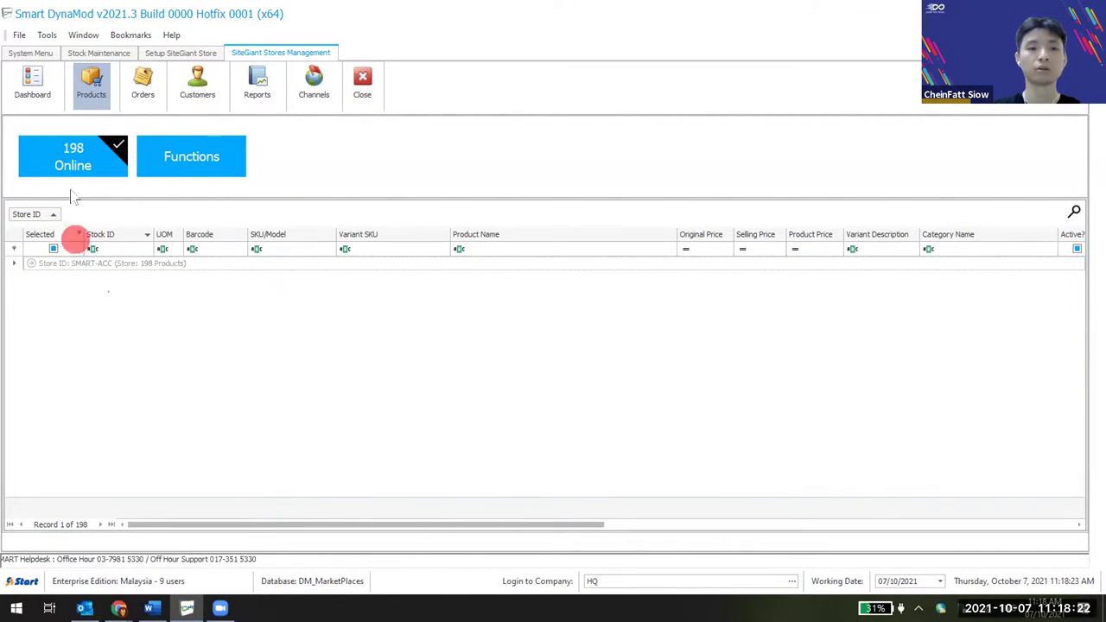
left_click(31, 264)
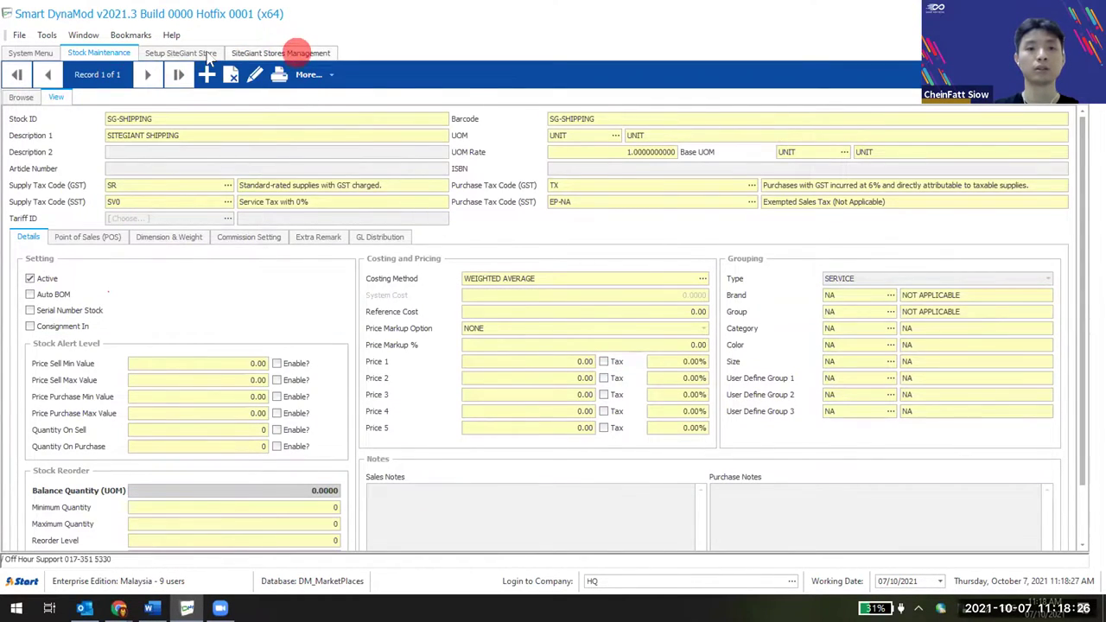
left_click(285, 53)
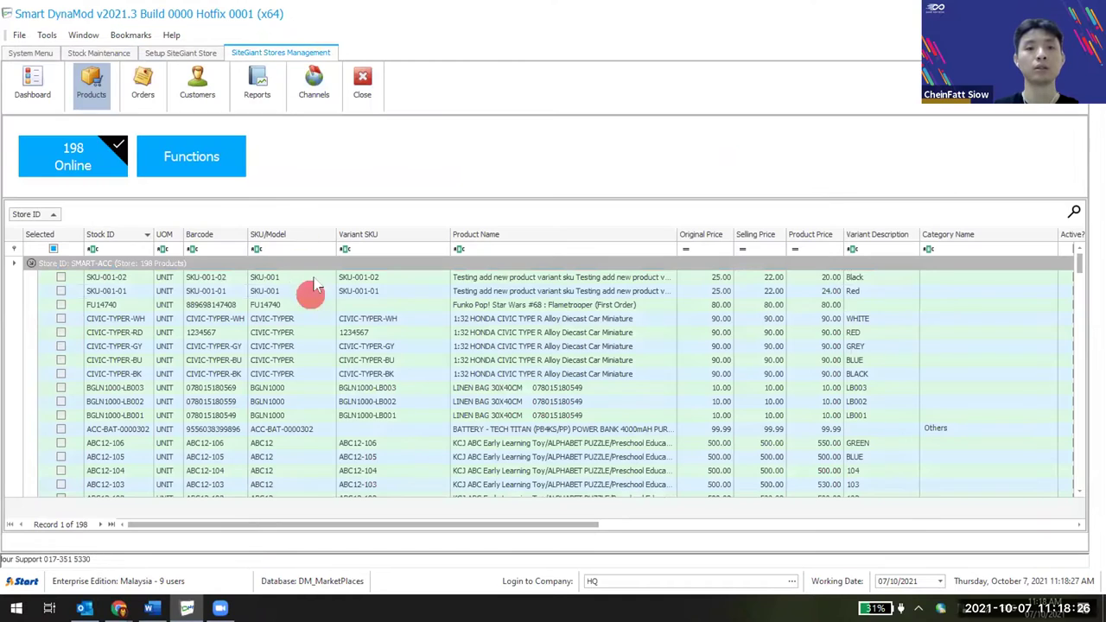
right_click(523, 238)
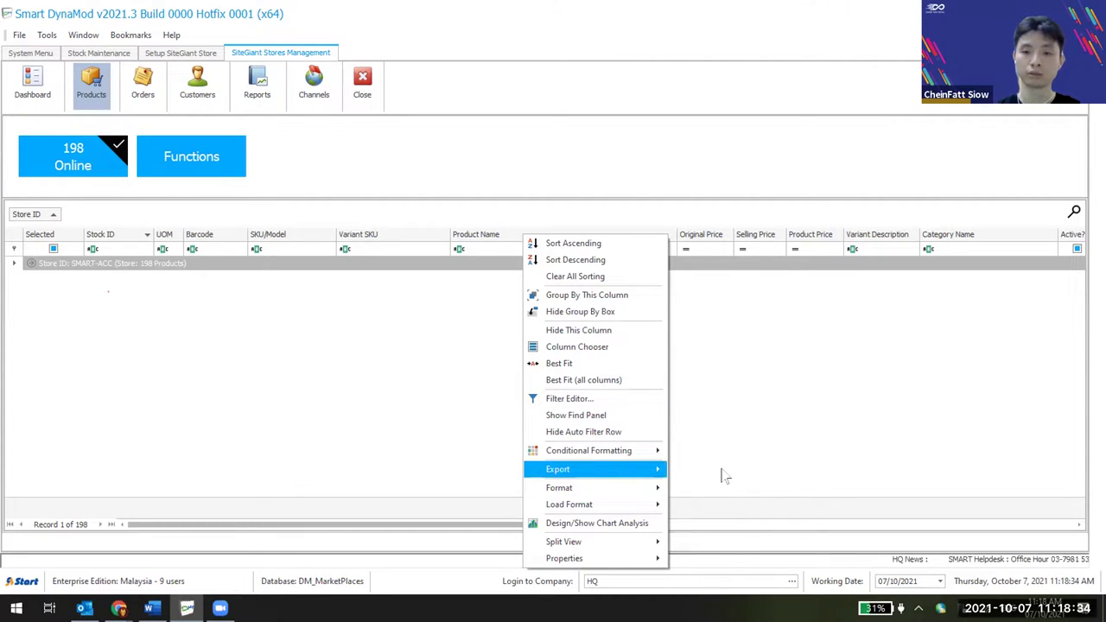
left_click(187, 411)
left_click(29, 263)
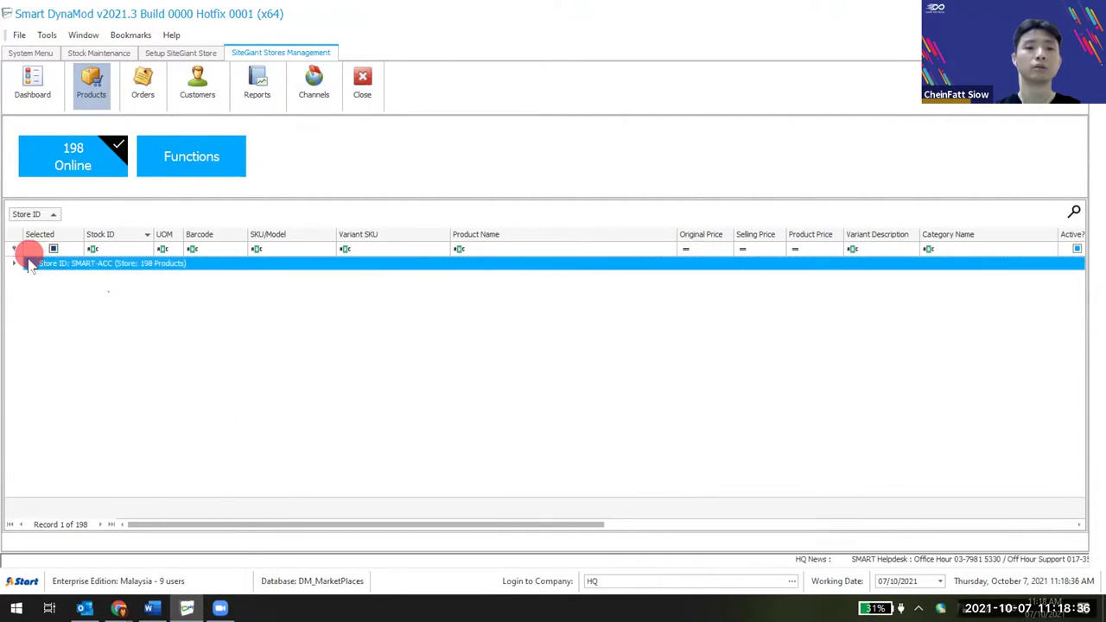
left_click(29, 262)
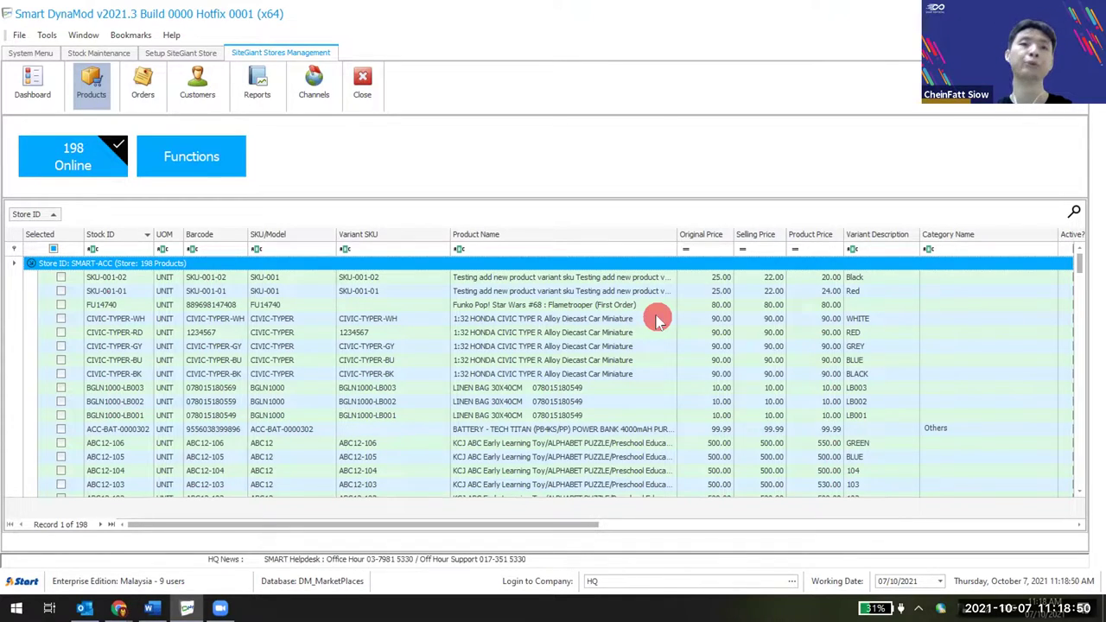
Review the product list's column options, including the export formats and Load Format, and revisit the Stock Maintenance record.
right_click(553, 234)
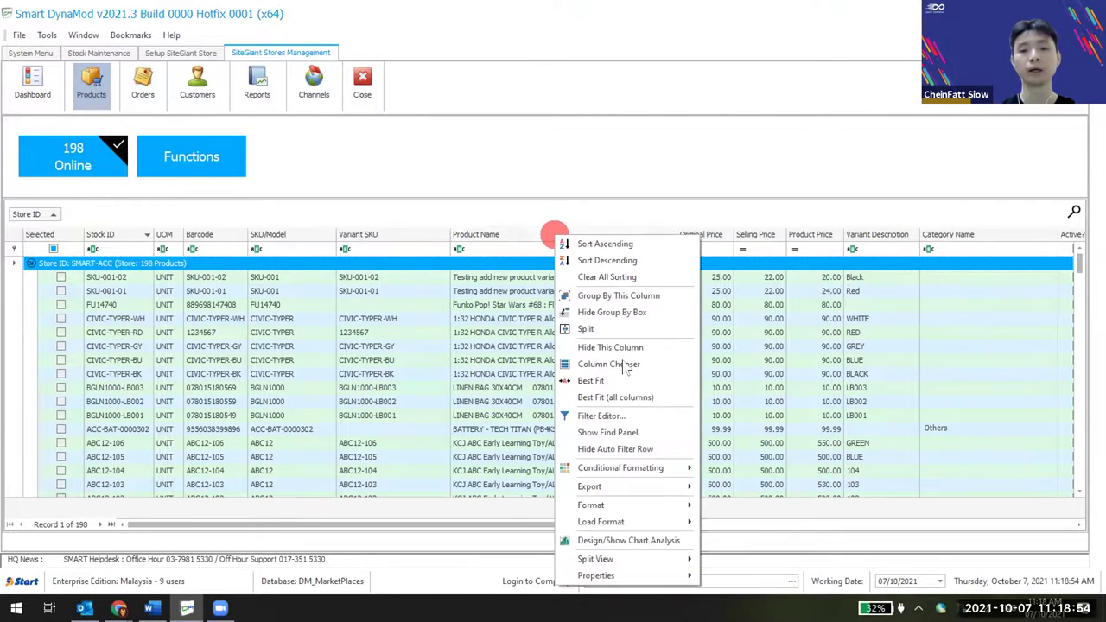
left_click(494, 246)
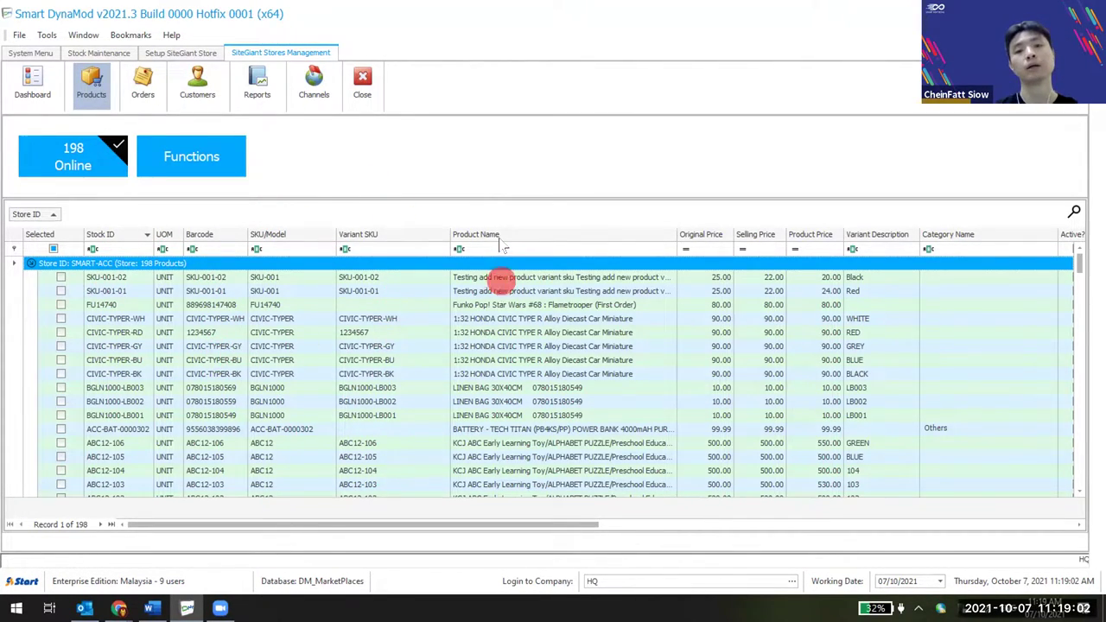
left_click(99, 53)
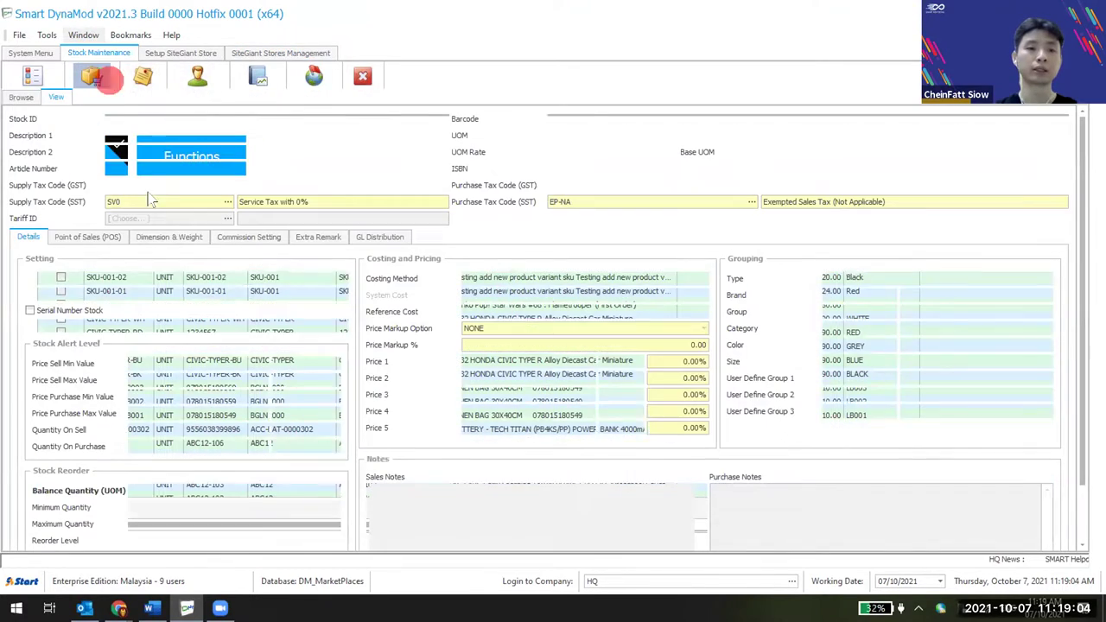
left_click(184, 139)
left_click(310, 52)
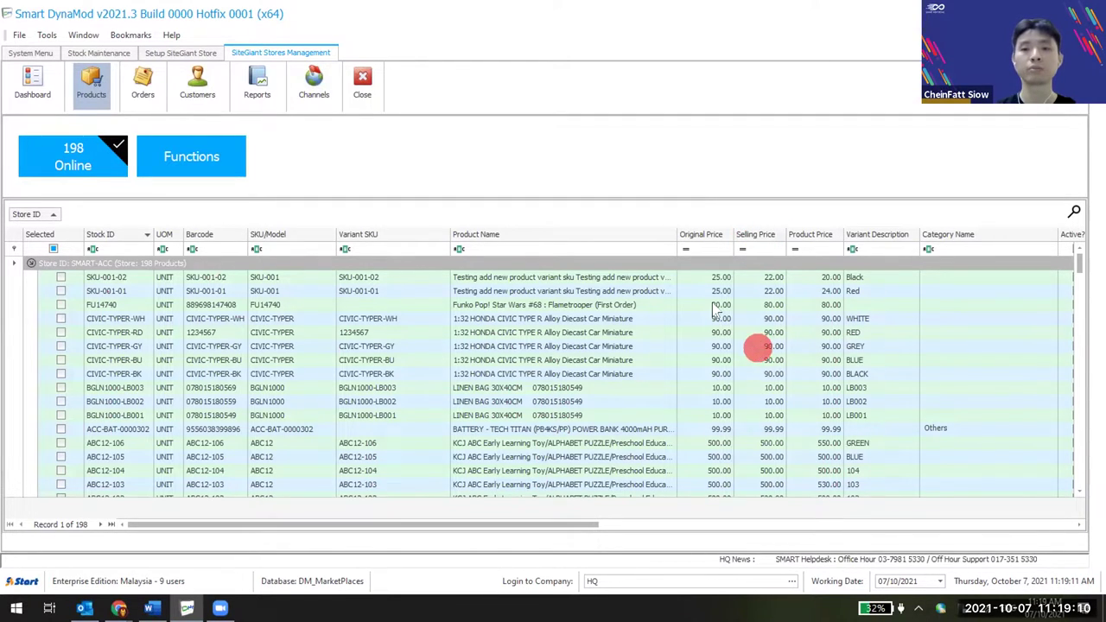
right_click(589, 233)
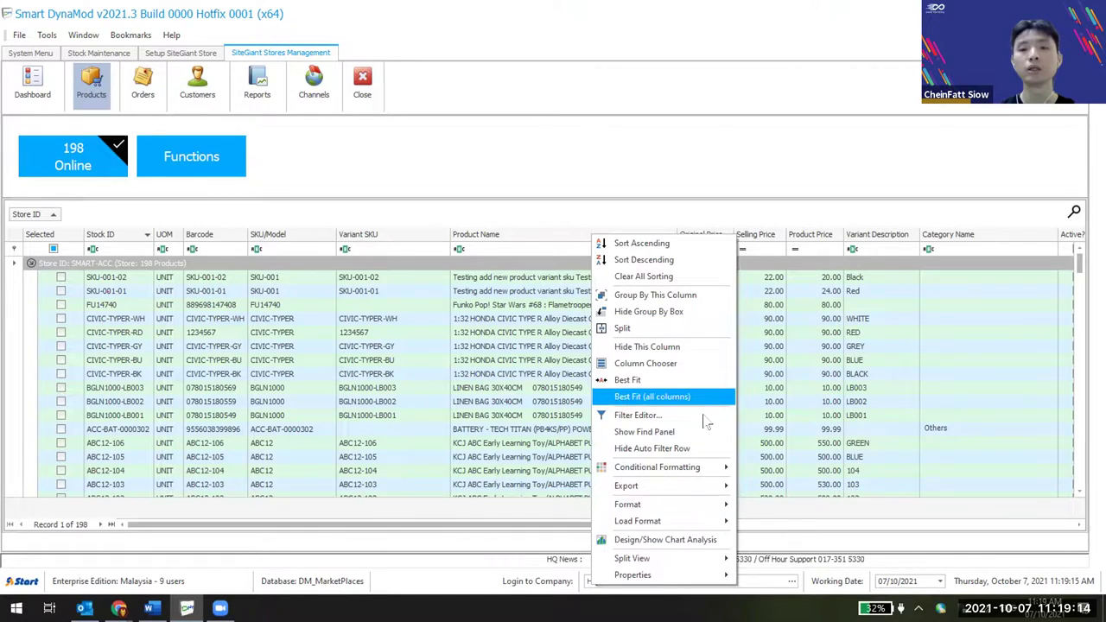
mouse_move(665, 491)
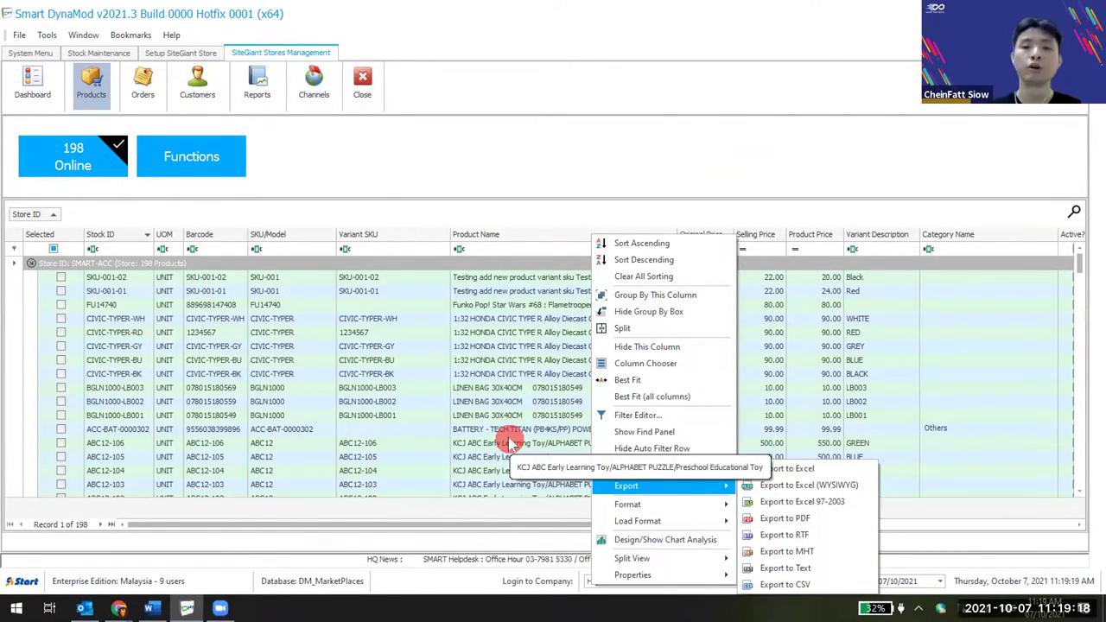
mouse_move(659, 522)
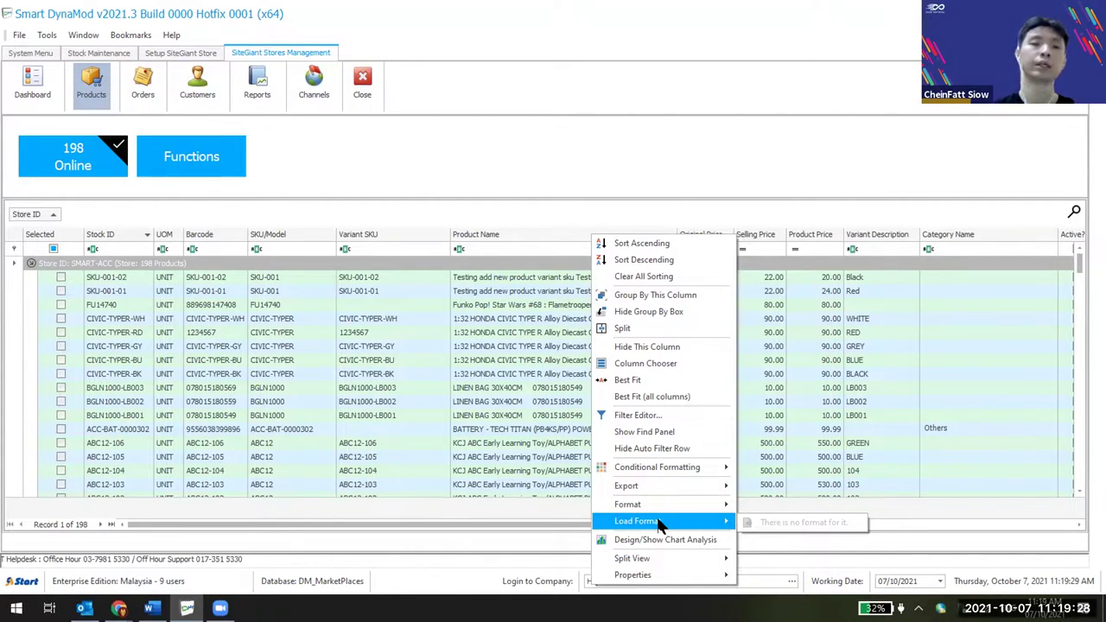
Compare the Stock Maintenance record with the SiteGiant product list and widen the Product Name column to fit the long names.
left_click(99, 53)
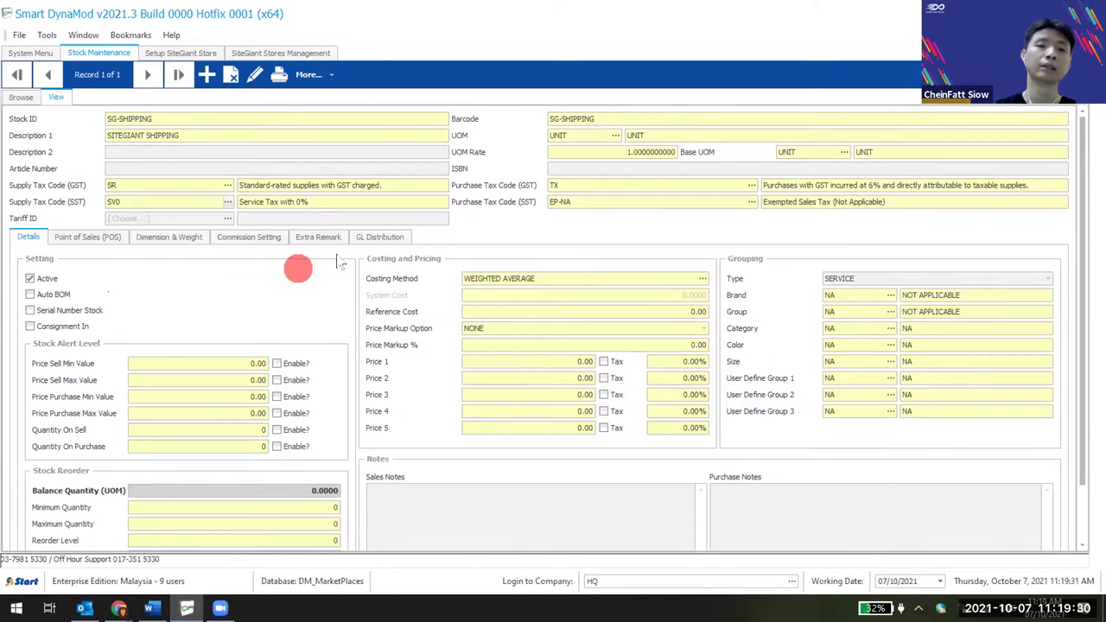
left_click(314, 55)
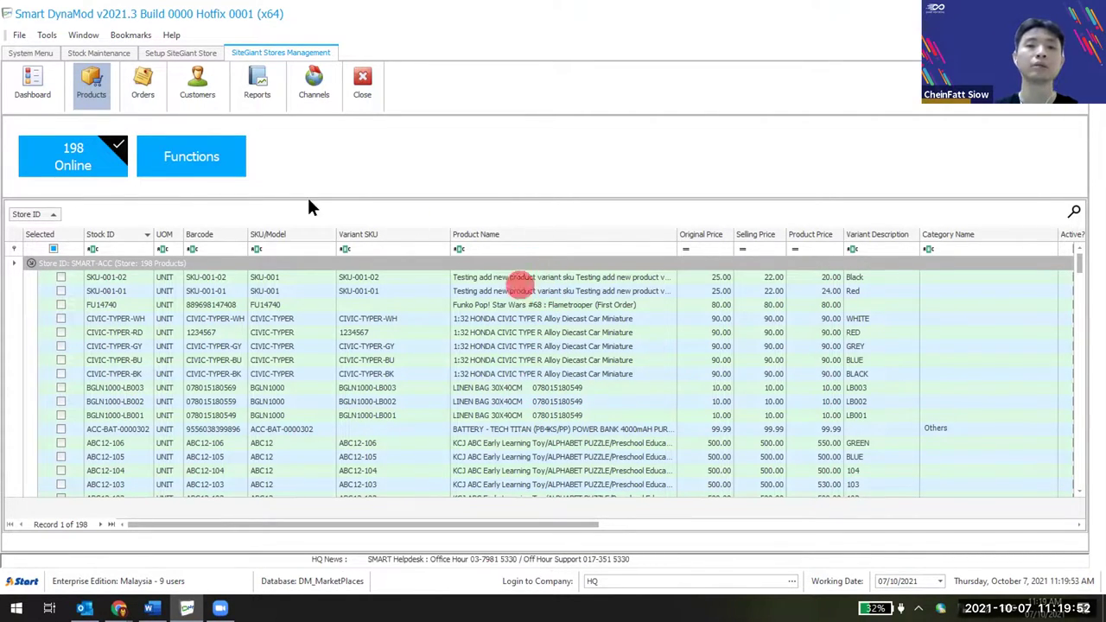
left_click(100, 52)
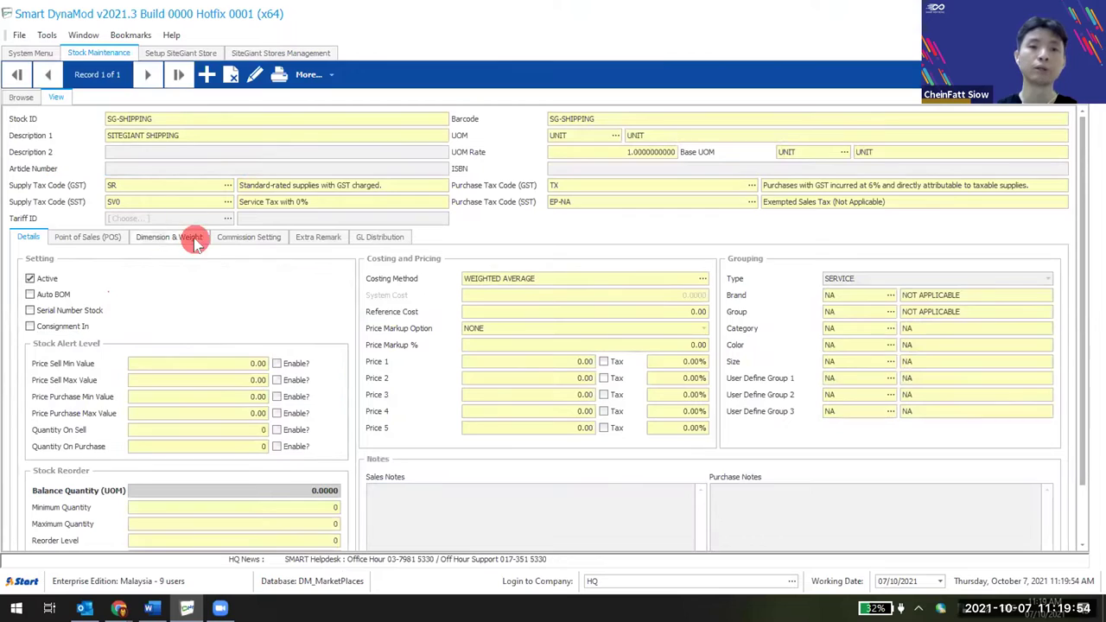
left_click(281, 53)
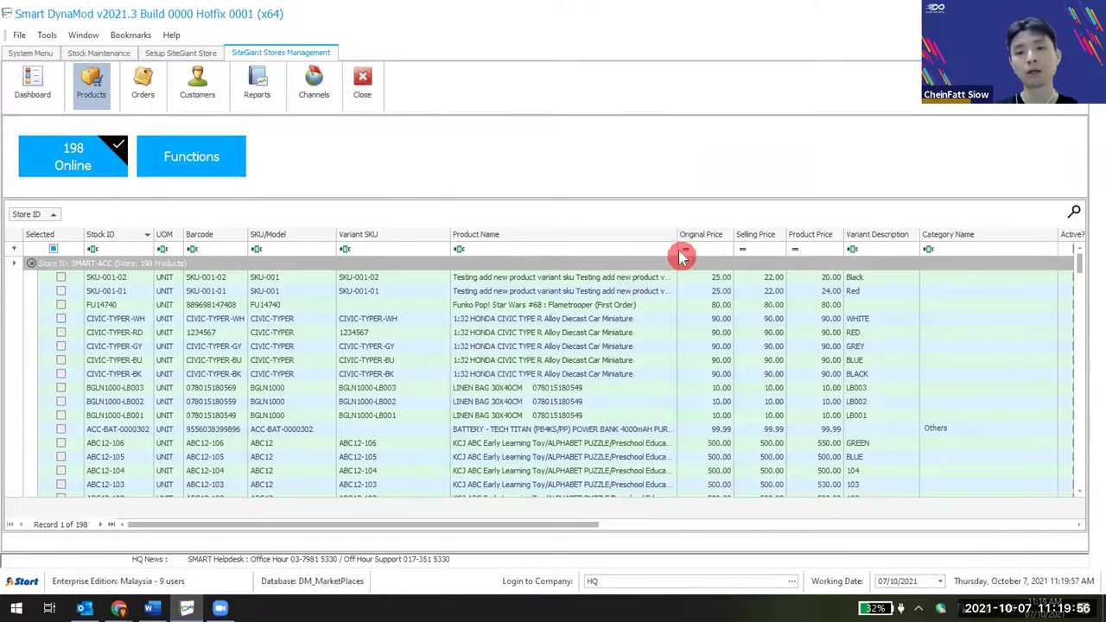
left_click_drag(672, 234, 790, 237)
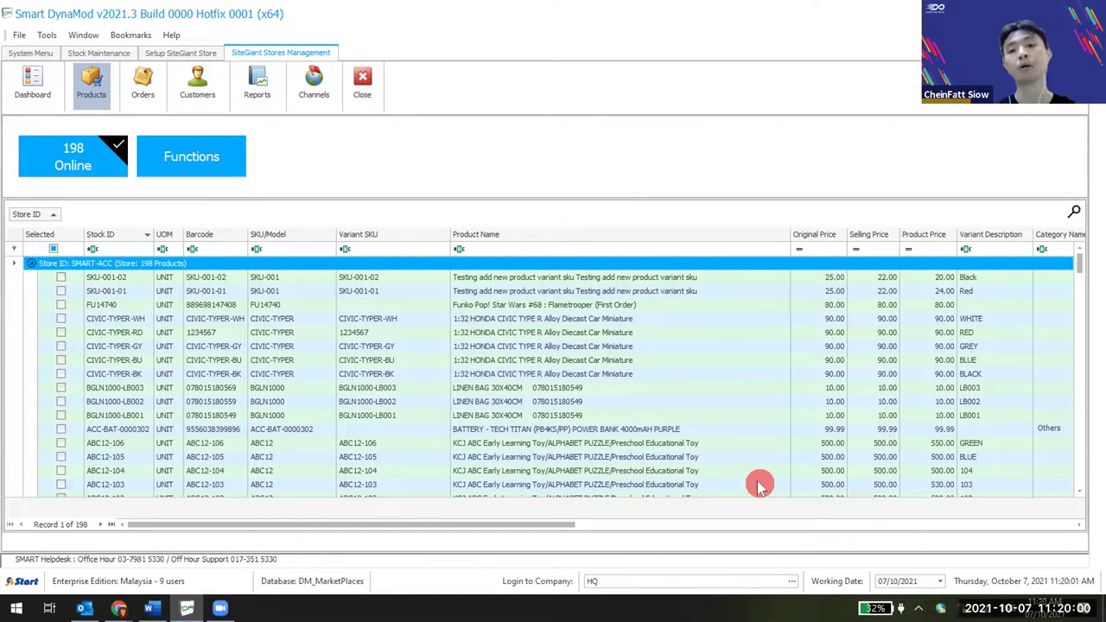
Check the Description 1 field of the SG-SHIPPING stock record and narrow the Variant SKU column in the SiteGiant product list.
left_click(99, 53)
left_click(92, 141)
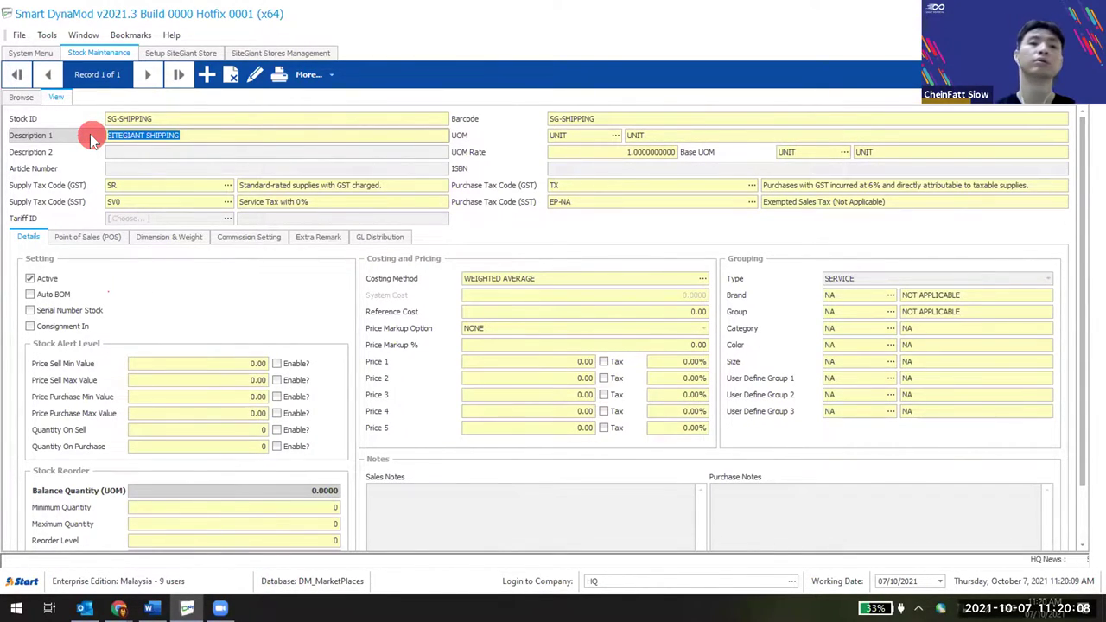
left_click(264, 53)
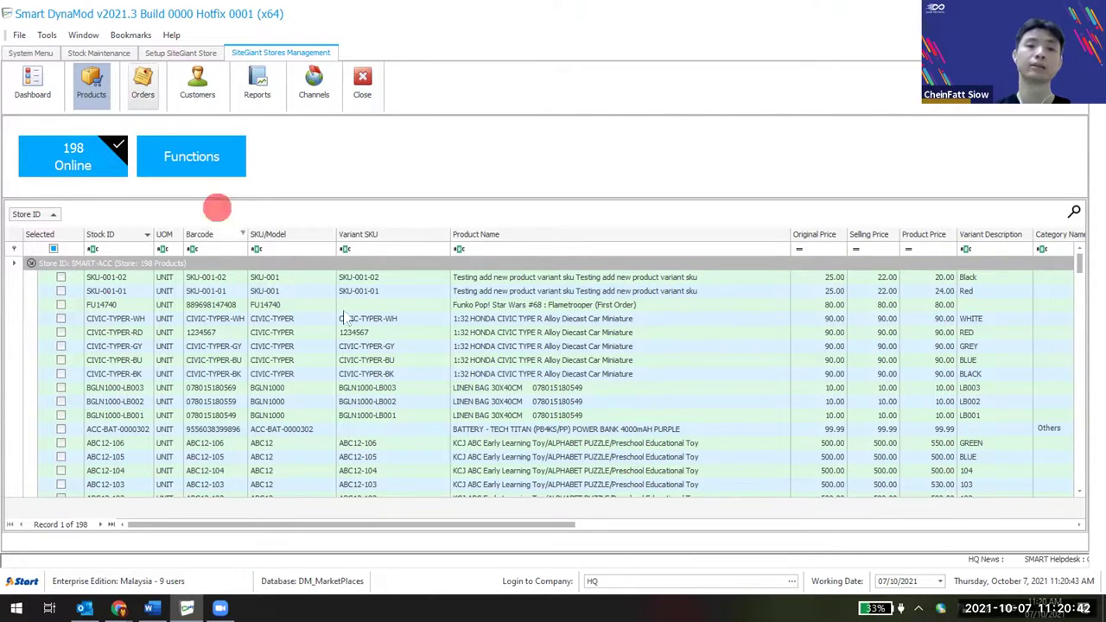
left_click_drag(448, 235, 425, 235)
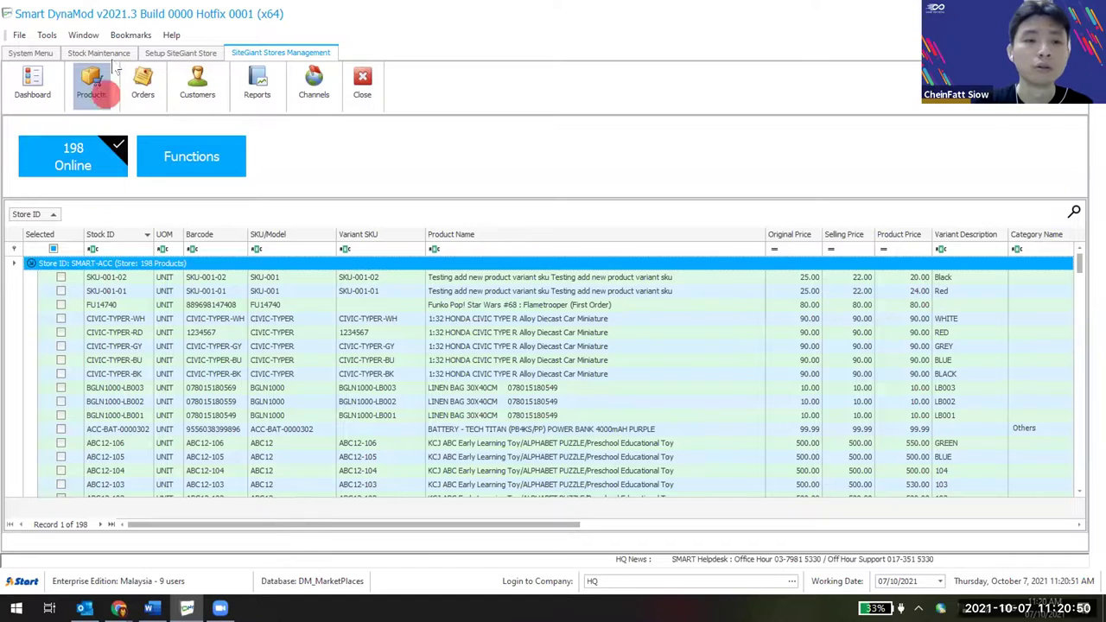
Open the Sync Quantity to SiteGiant function for the products, dismiss its window, and launch it again.
left_click(178, 166)
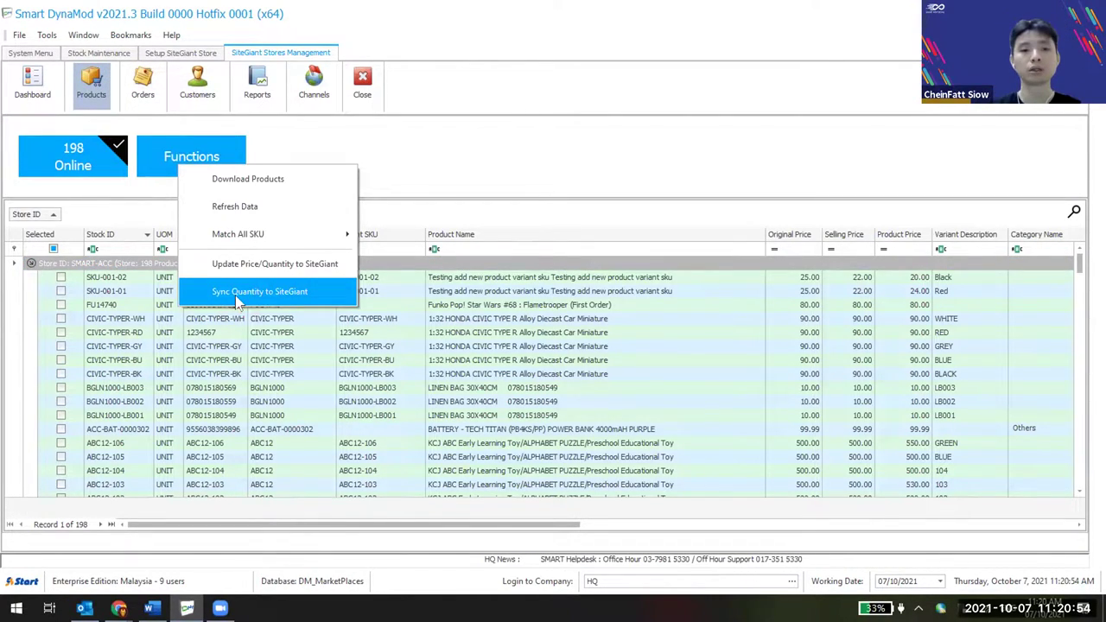
left_click(235, 295)
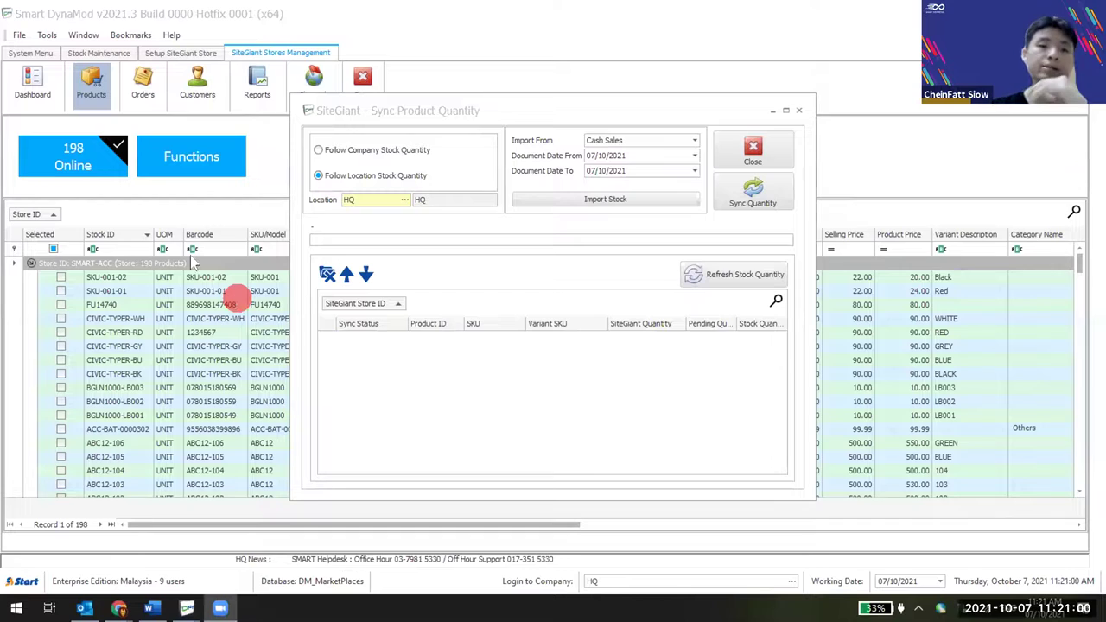
left_click(749, 190)
left_click(194, 156)
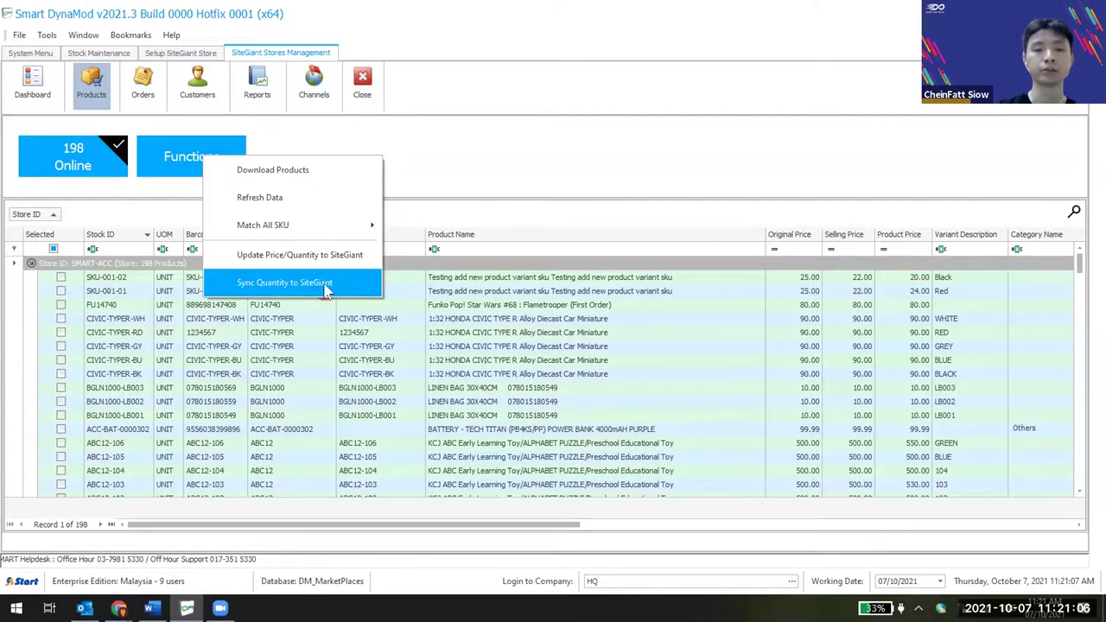
left_click(305, 282)
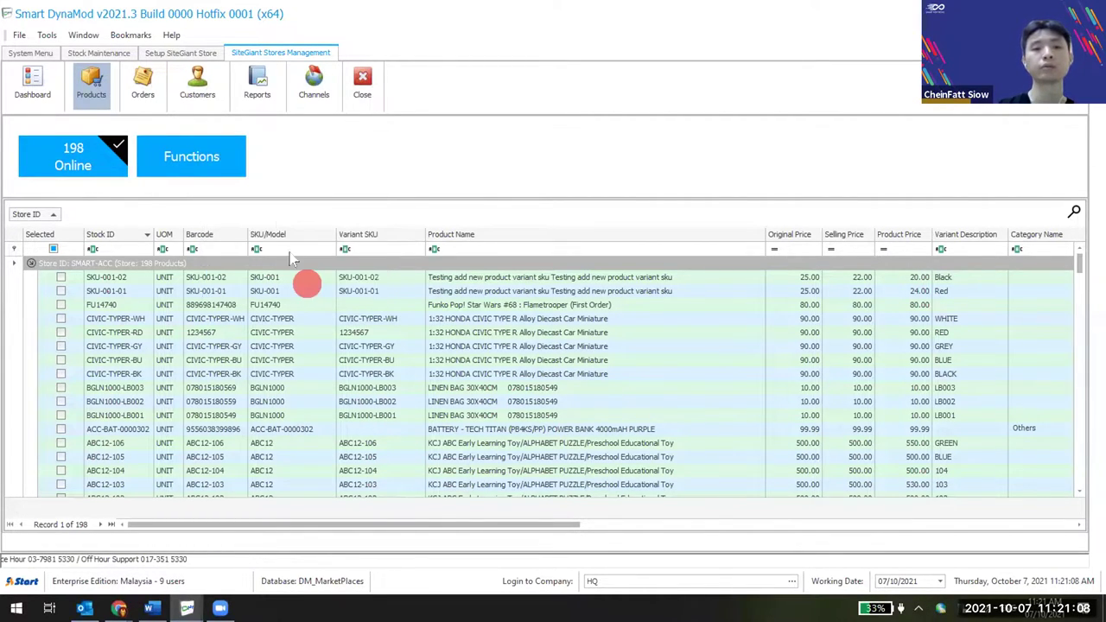
Set both document dates for importing Cash Sales stock in the Sync Product Quantity window to 06/10/2021.
mouse_move(361, 114)
left_mouse_down()
mouse_move(365, 123)
mouse_move(471, 114)
left_mouse_up()
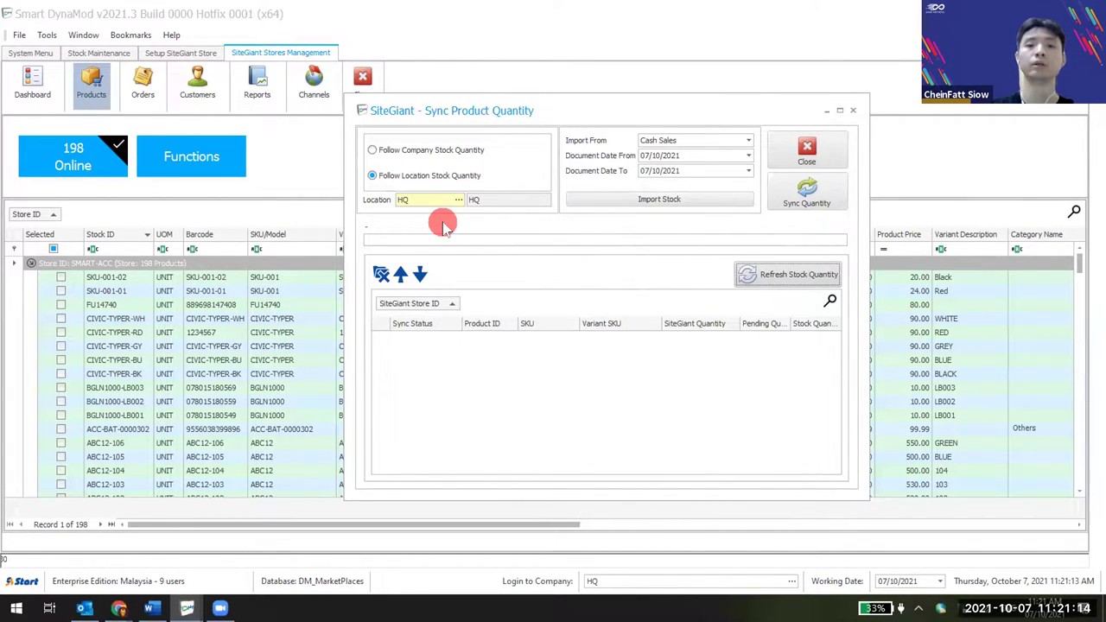
left_click(747, 141)
left_click(748, 141)
left_click_drag(707, 119, 658, 119)
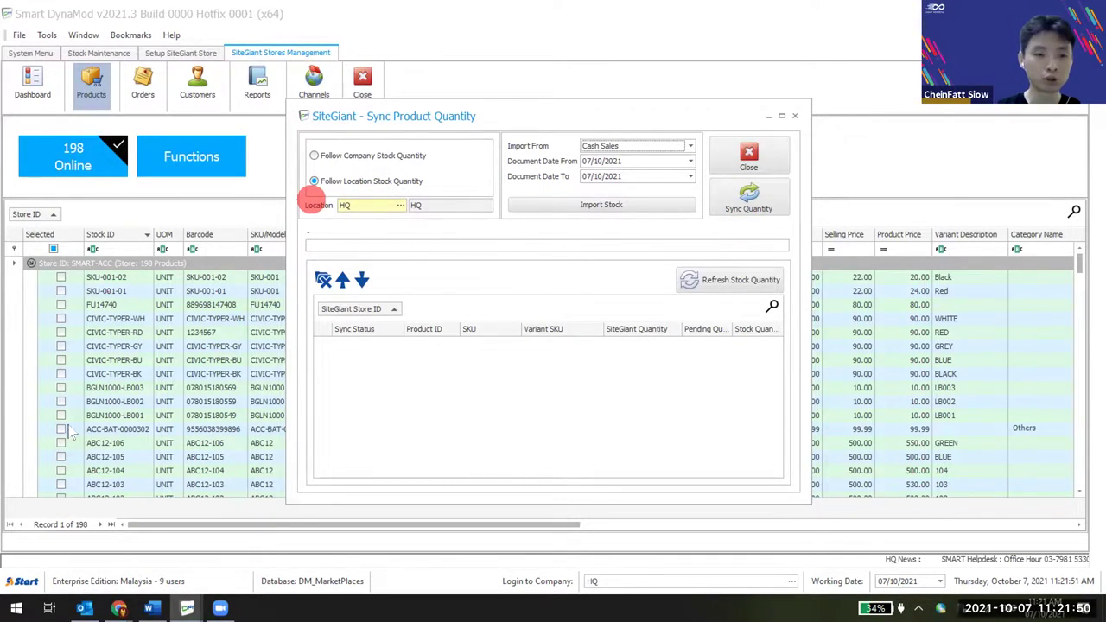
left_click(605, 162)
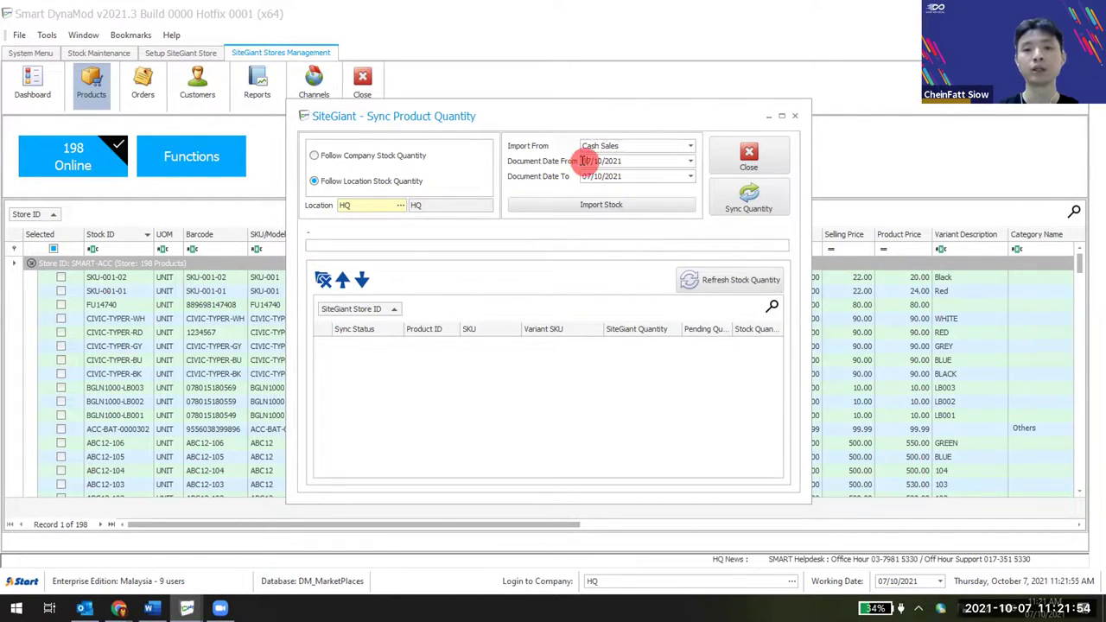
key("Down")
left_click(588, 176)
key("Down")
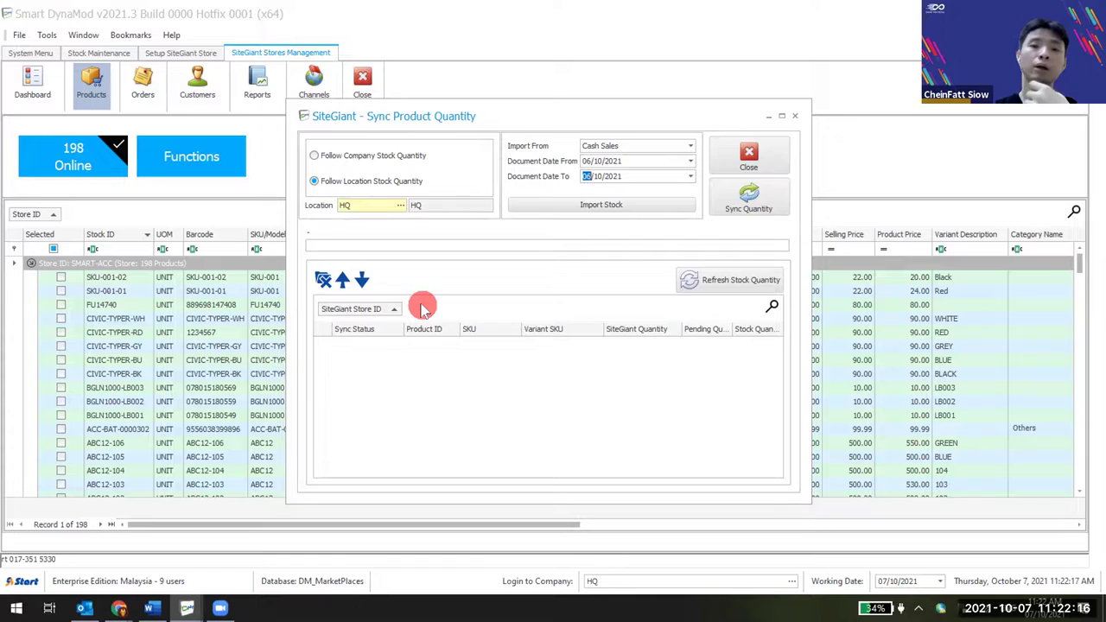
Import stock from All SiteGiant Products using the HQ location quantity, review the listed quantities, and close the sync window.
left_click(594, 147)
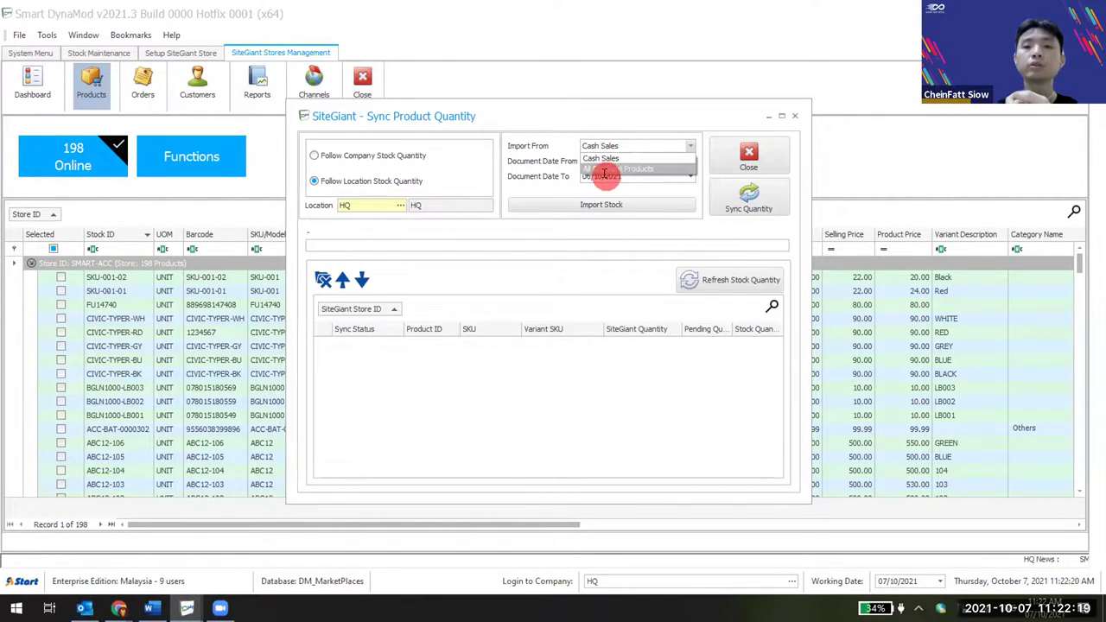
left_click(675, 169)
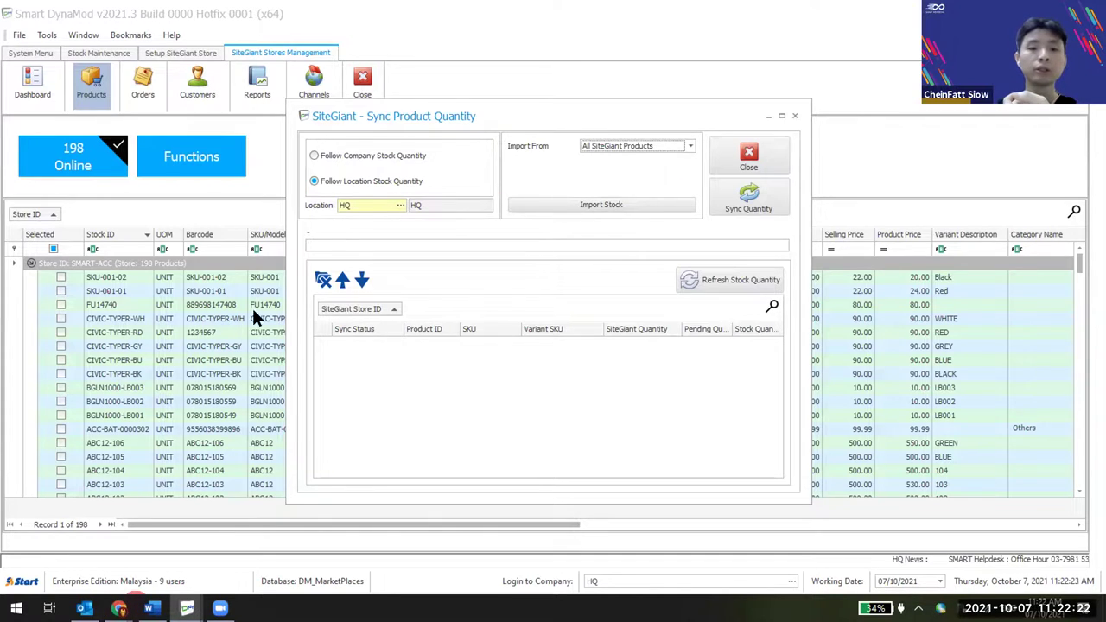
left_click(625, 204)
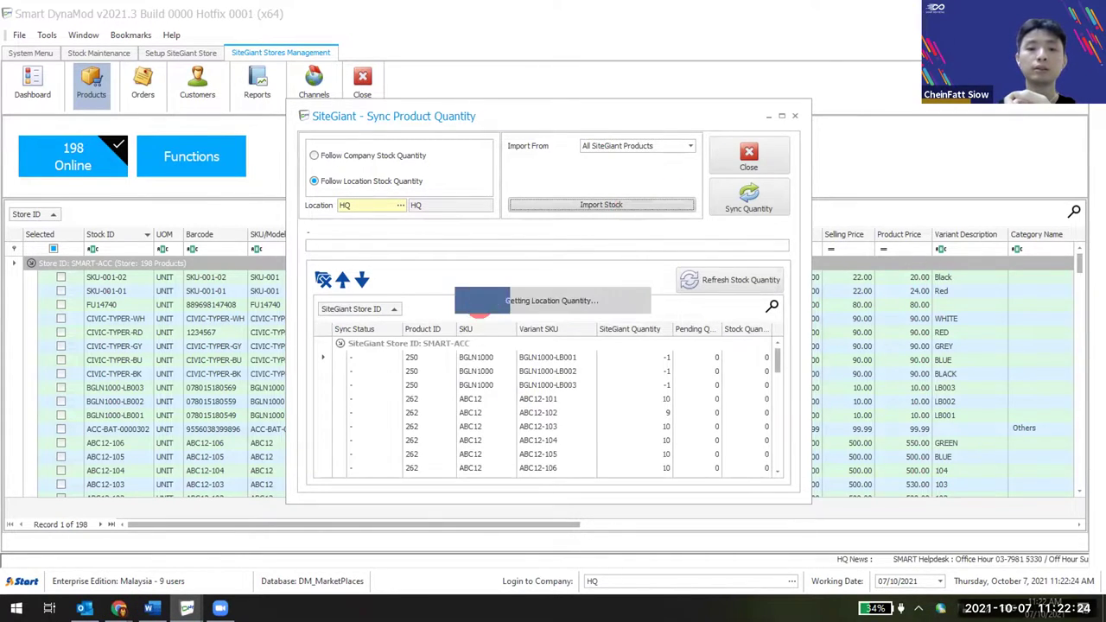
left_click_drag(778, 363, 780, 471)
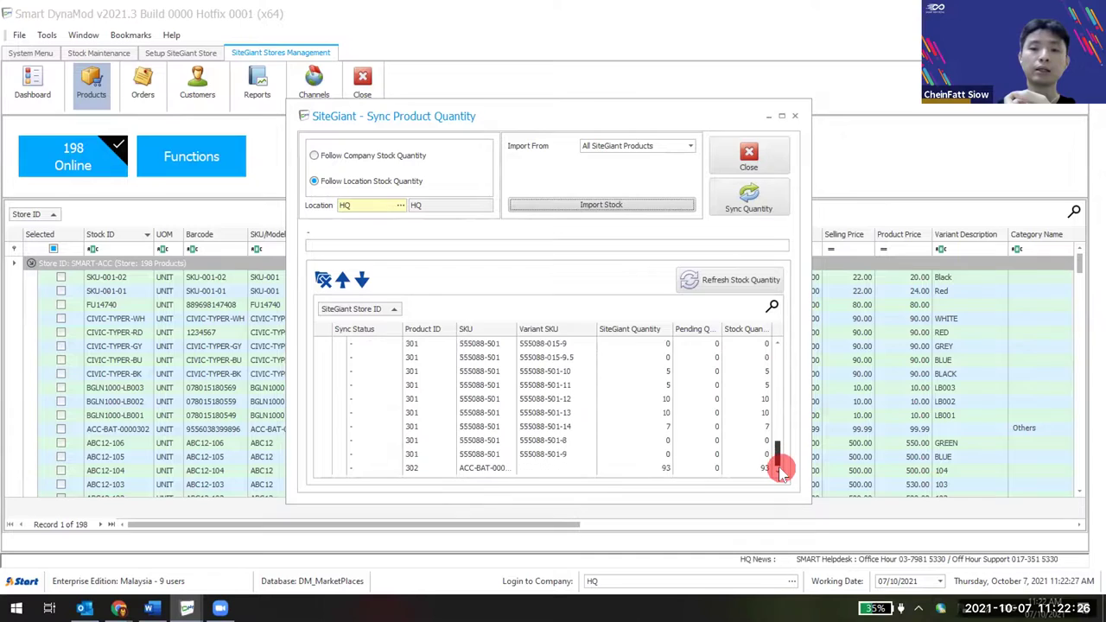
left_click(302, 385)
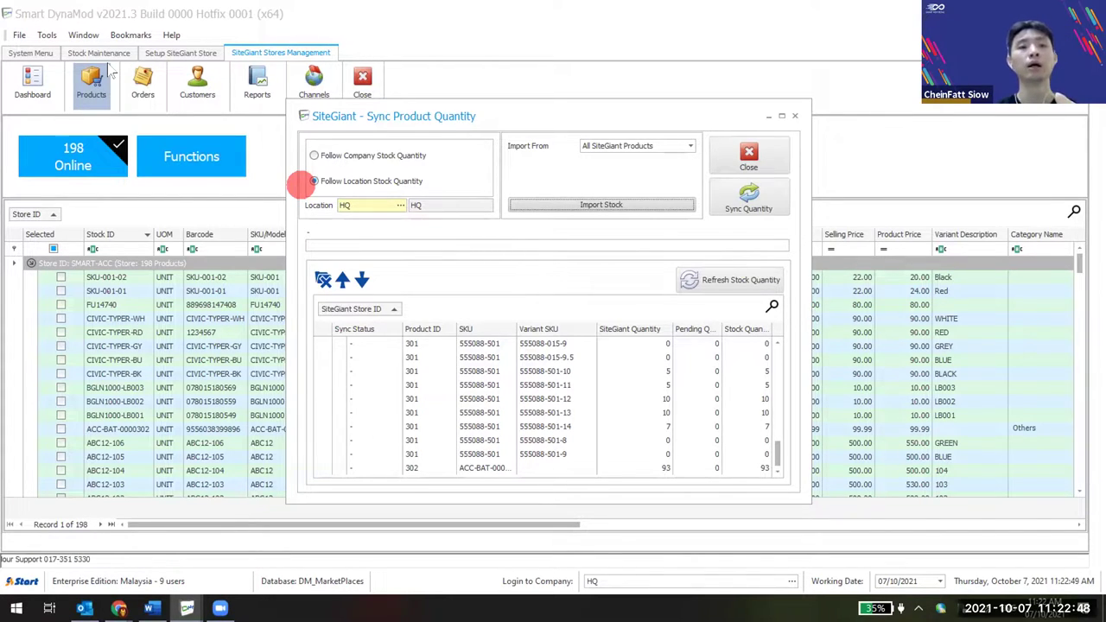
left_click(314, 181)
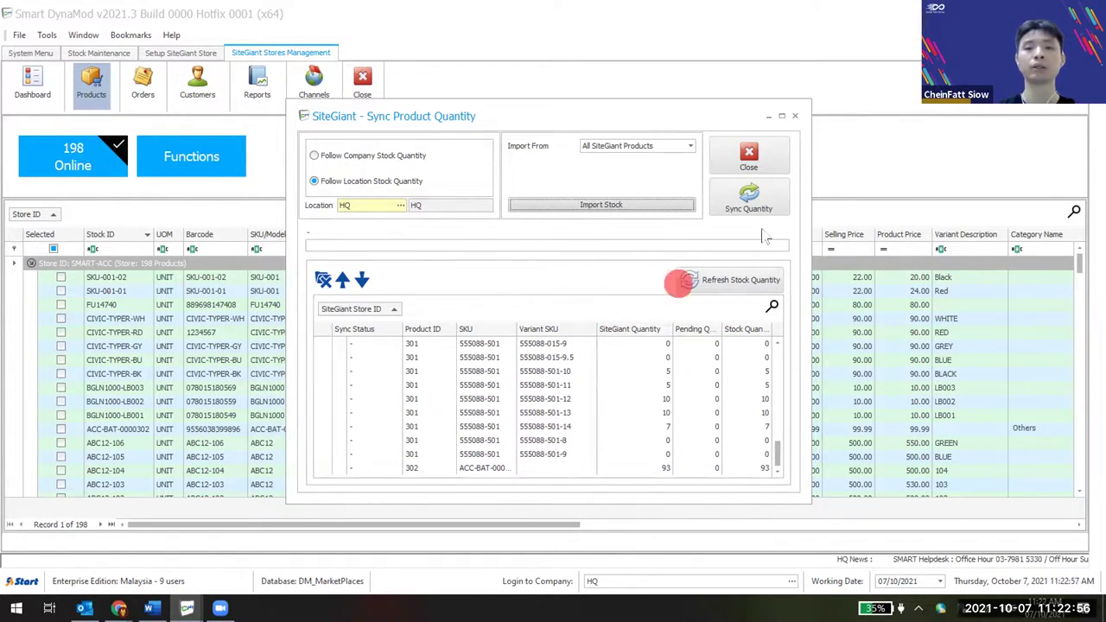
left_click(748, 155)
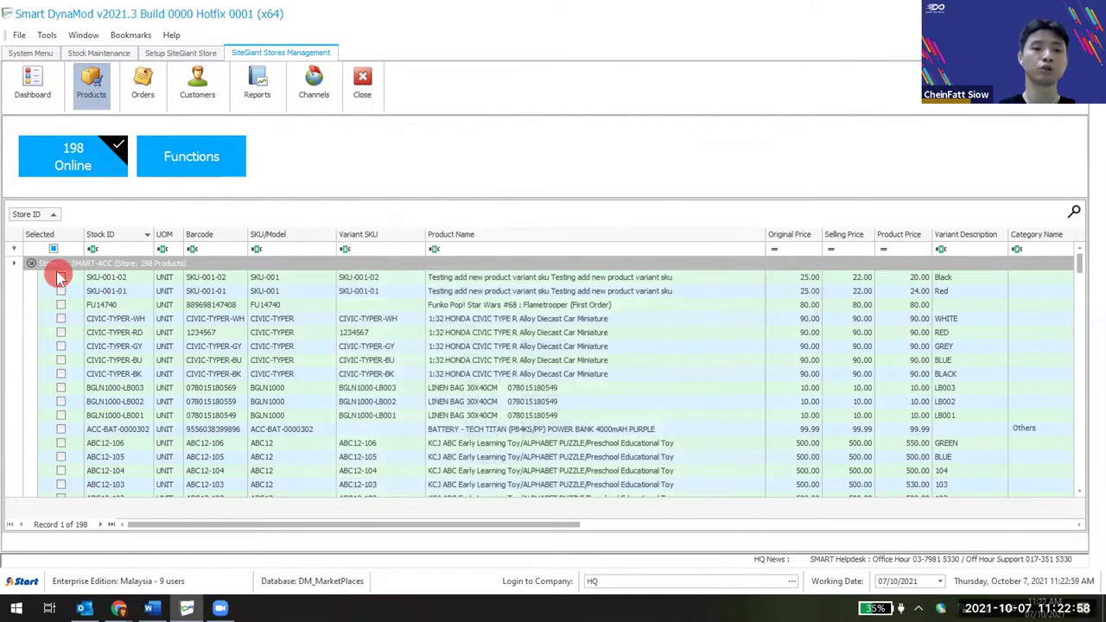
Reopen Sync Product Quantity, import stock from All SiteGiant Products for location HQ, and widen the window.
left_click(192, 156)
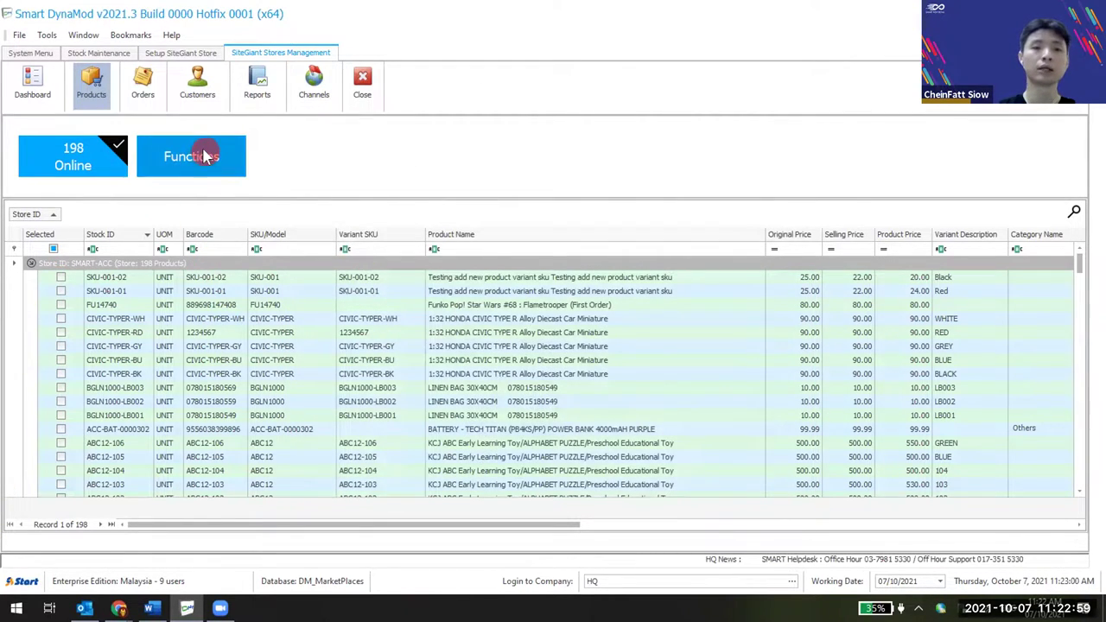
left_click(247, 277)
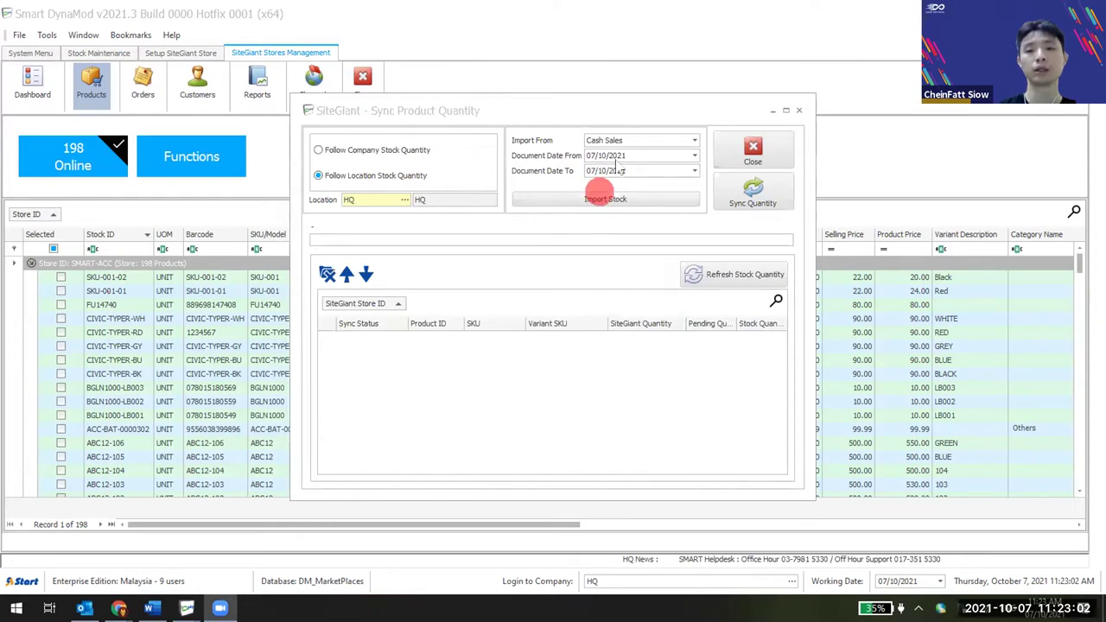
left_click(624, 144)
left_click(613, 161)
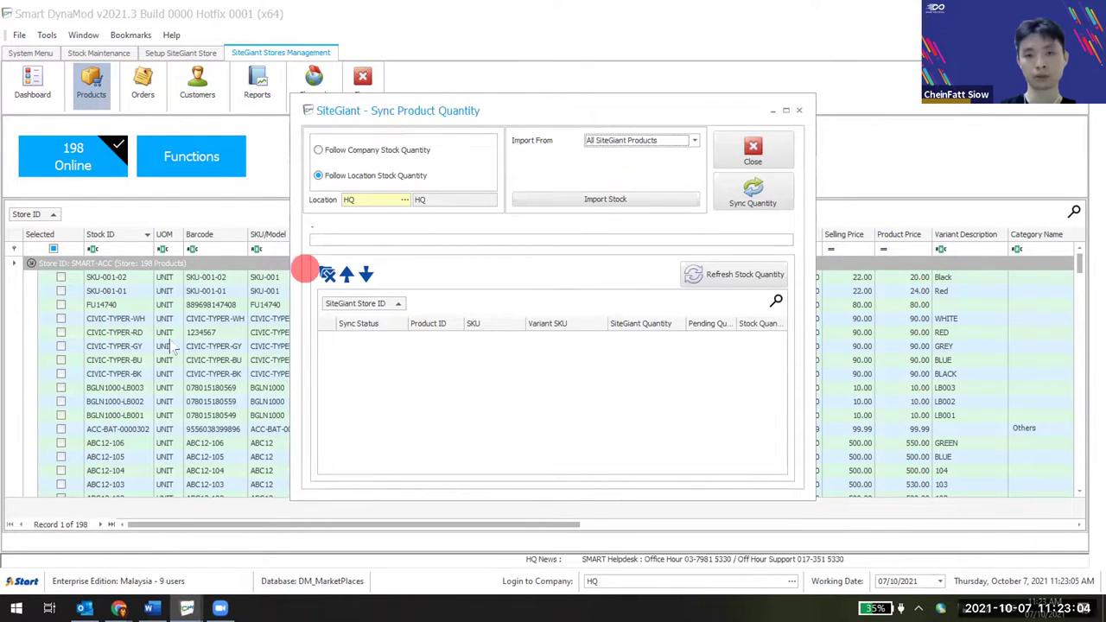
left_click(592, 199)
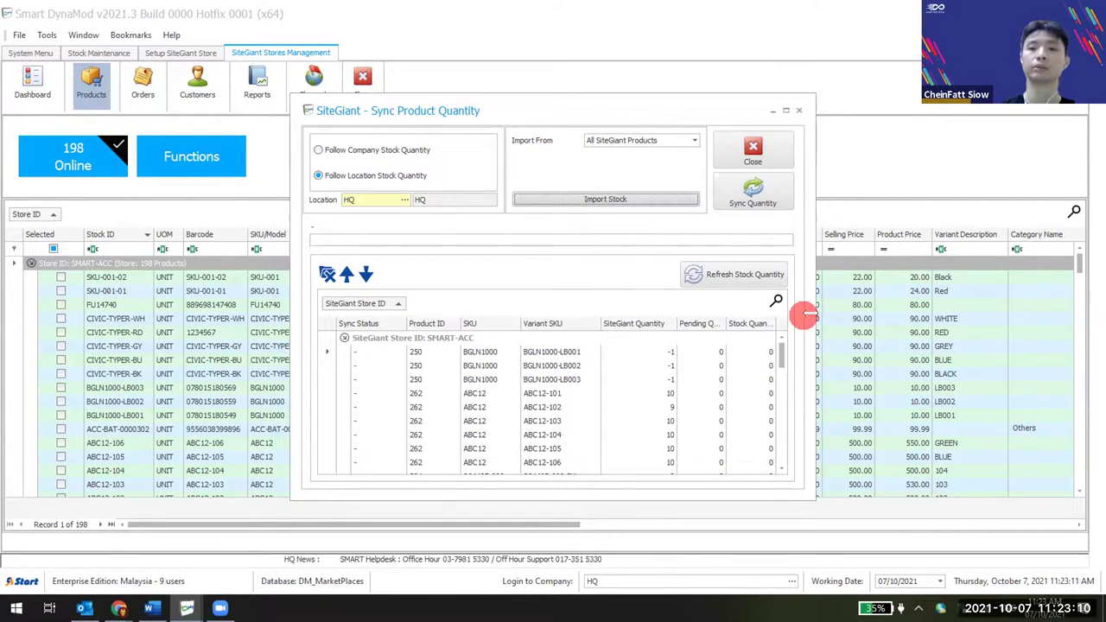
left_click_drag(810, 316, 903, 315)
Switch the quantity basis to Follow Company Stock Quantity and close the sync window without syncing.
left_click(384, 151)
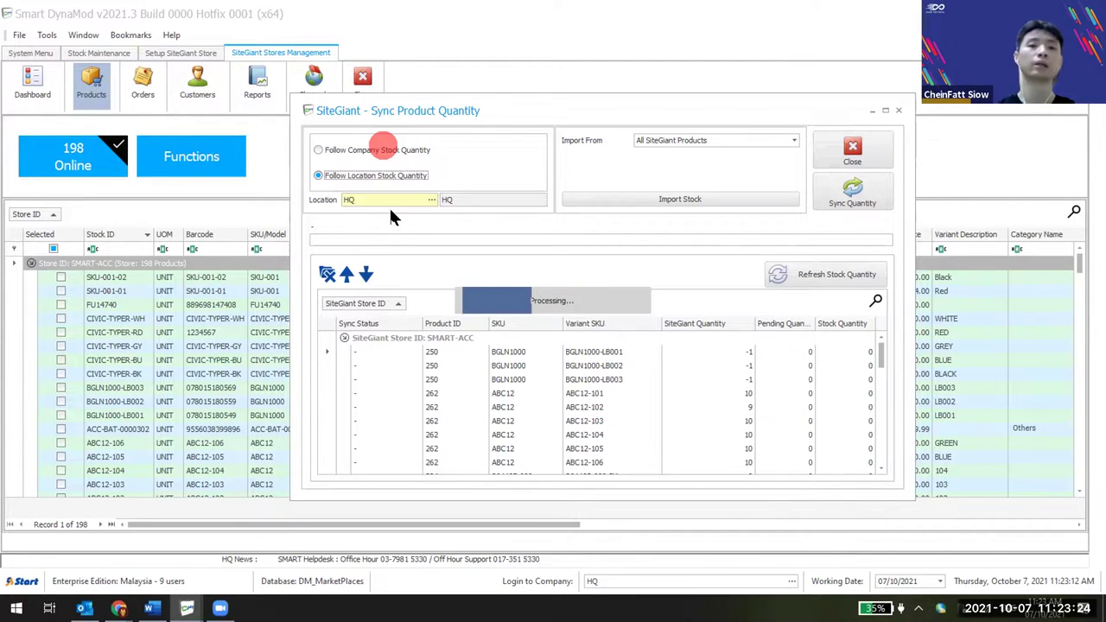
left_click(380, 154)
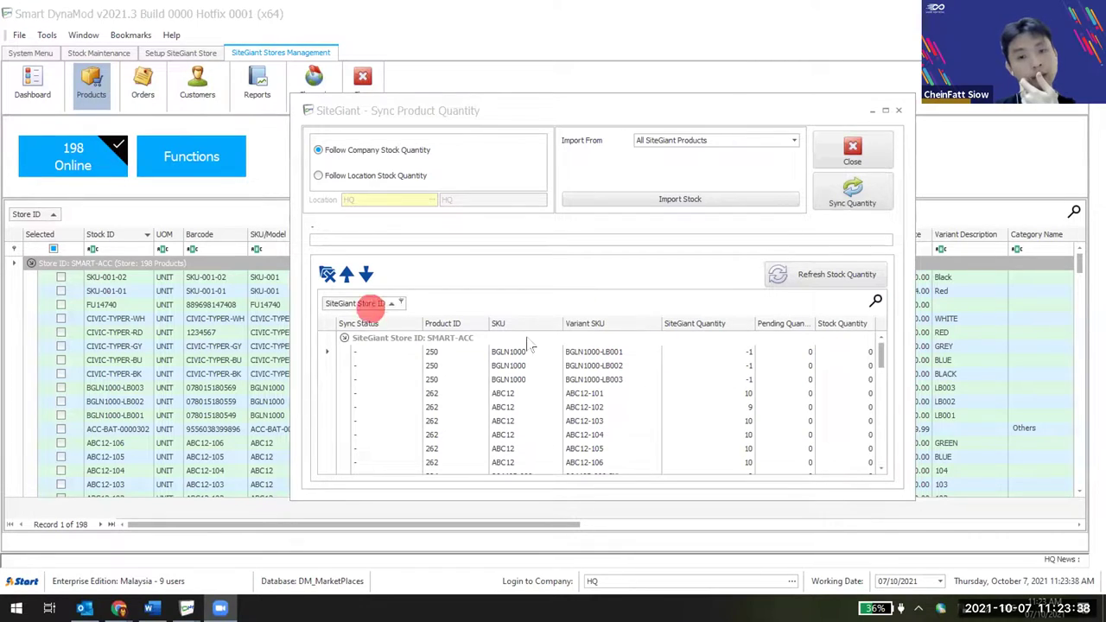
left_click(862, 145)
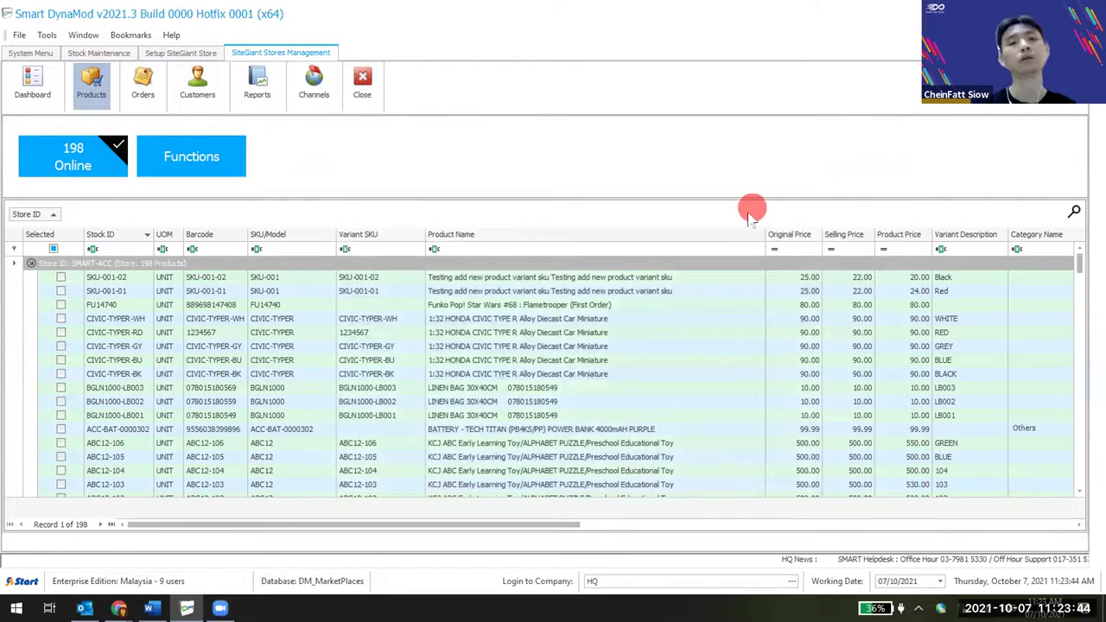
Show the SiteGiant store orders to view the completed ones.
left_click(142, 86)
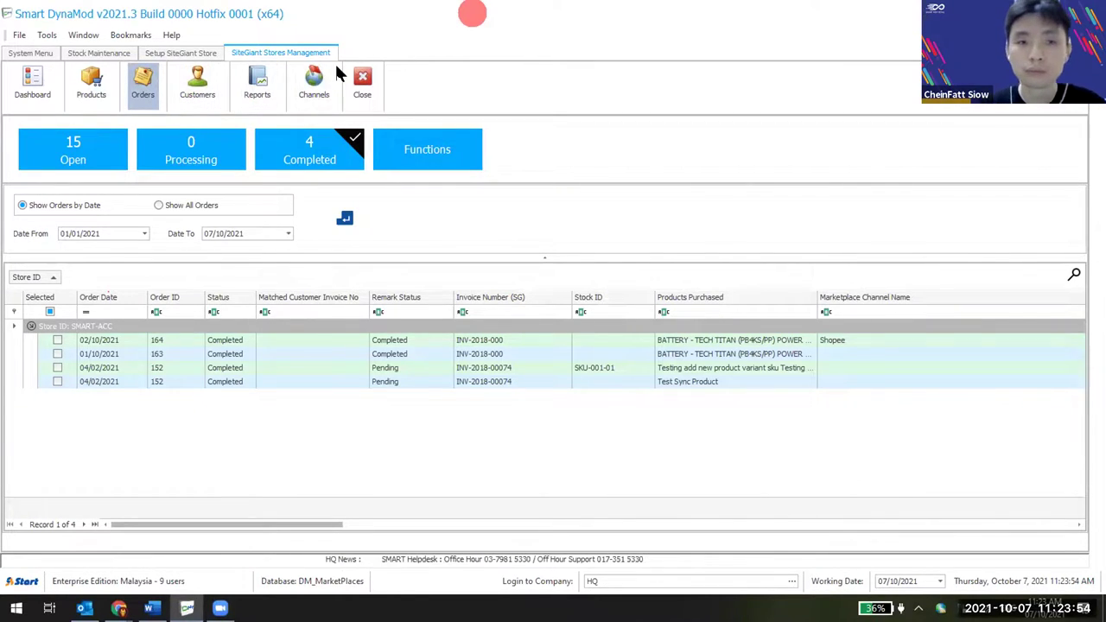
left_click(659, 313)
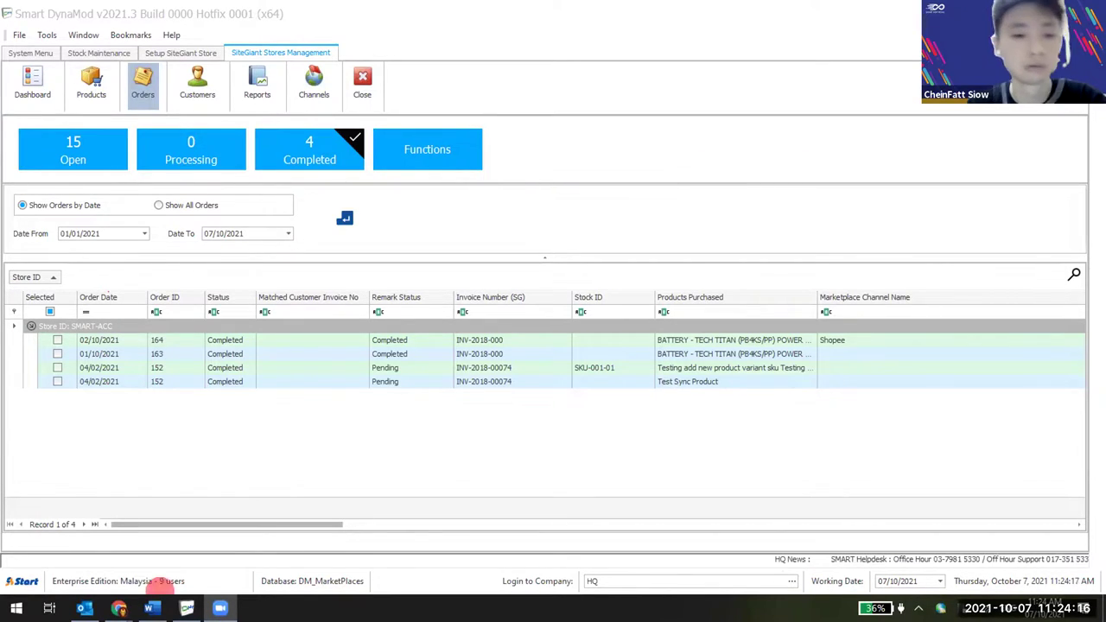
Switch to the Unicart admin in Chrome and open the BATTERY - TECH TITAN power bank from the product list.
mouse_move(118, 608)
left_click(363, 550)
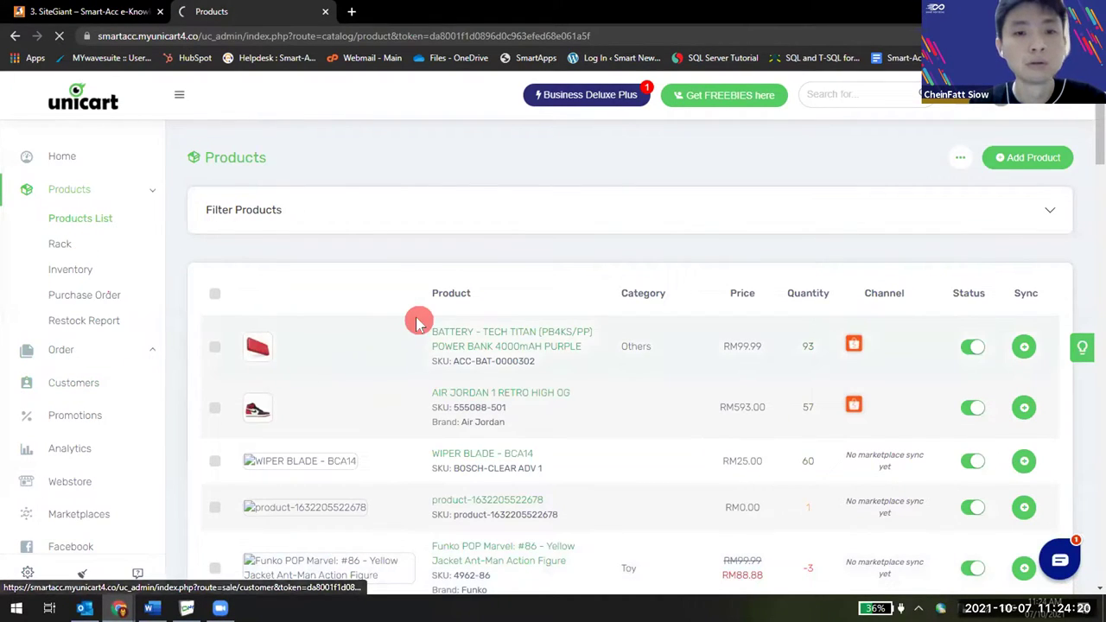
left_click(38, 198)
left_click(86, 218)
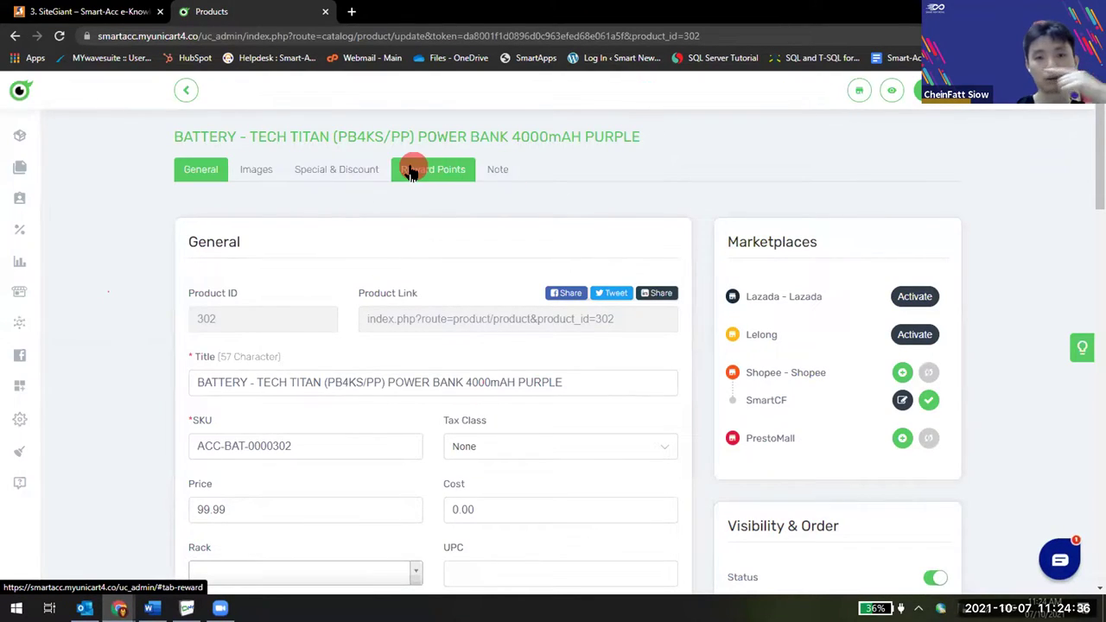
Check the customer group choices for special pricing in the power bank's Special & Discount settings, staying on the product page.
left_click(309, 170)
scroll(264, 318, "down", 1)
left_click(278, 248)
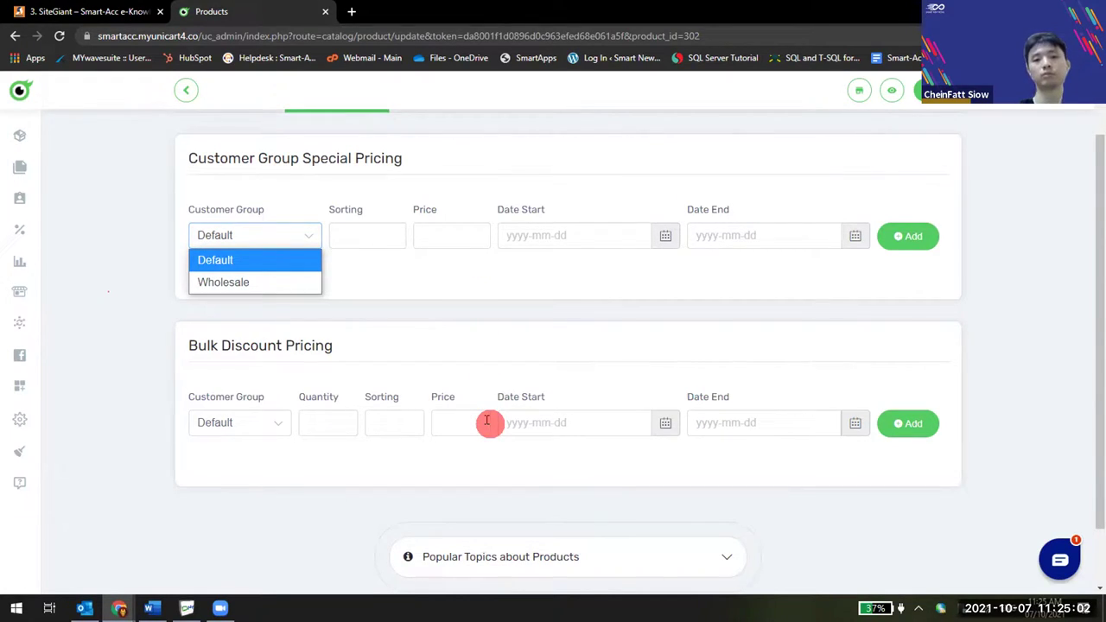
left_click(190, 92)
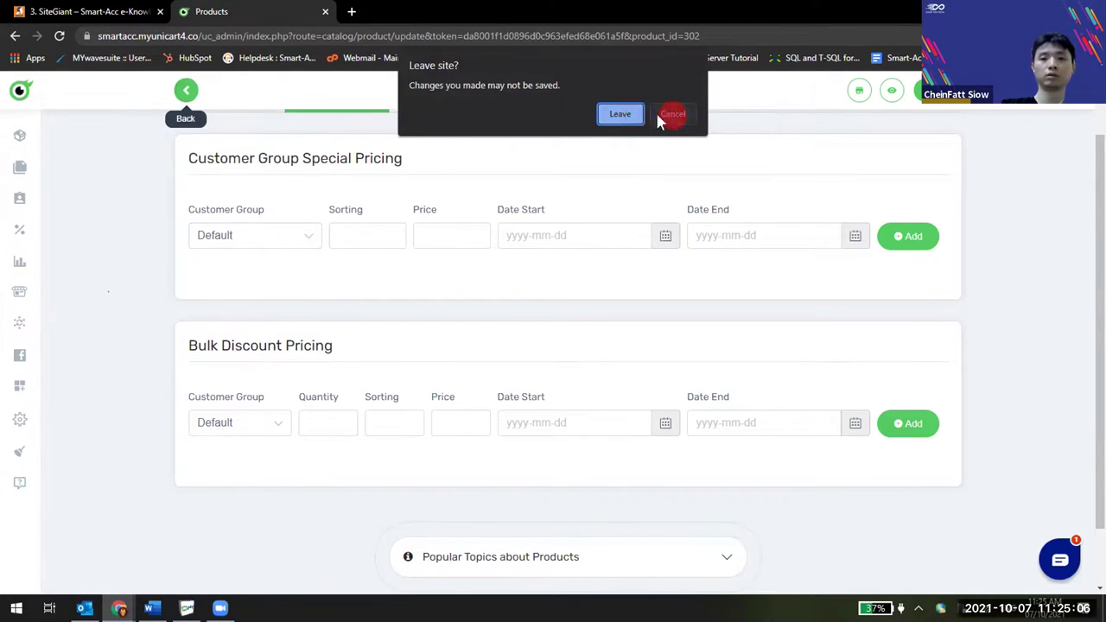
left_click(659, 120)
Review the power bank's general details, and switch back to Smart DynaMod to show the SiteGiant product list.
scroll(259, 204, "up", 1)
left_click(214, 170)
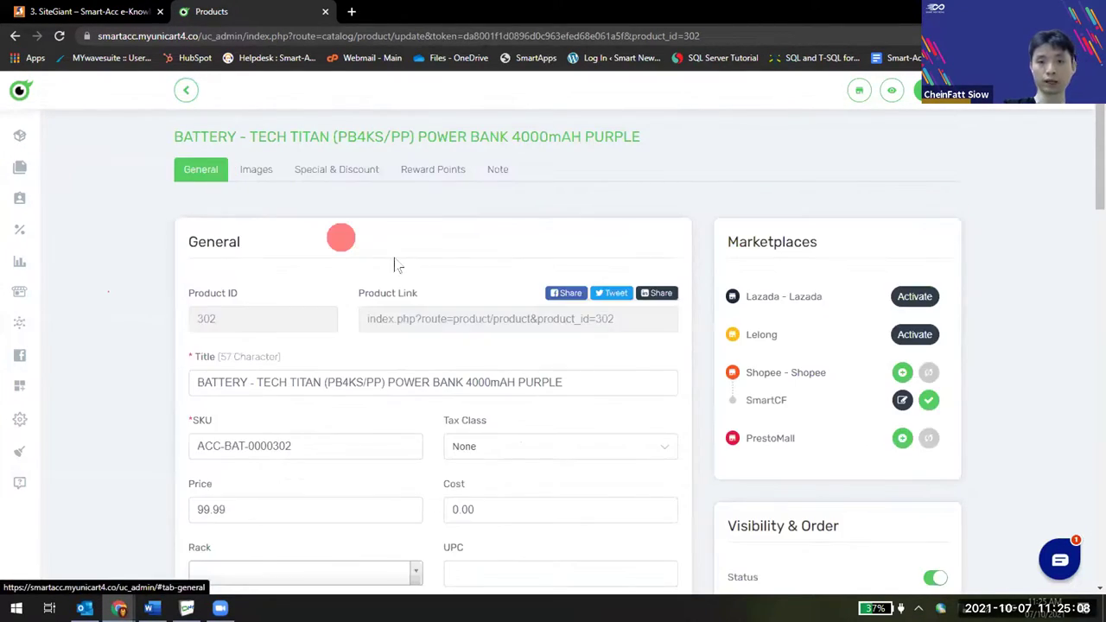
scroll(390, 264, "down", 3)
key("alt+Tab")
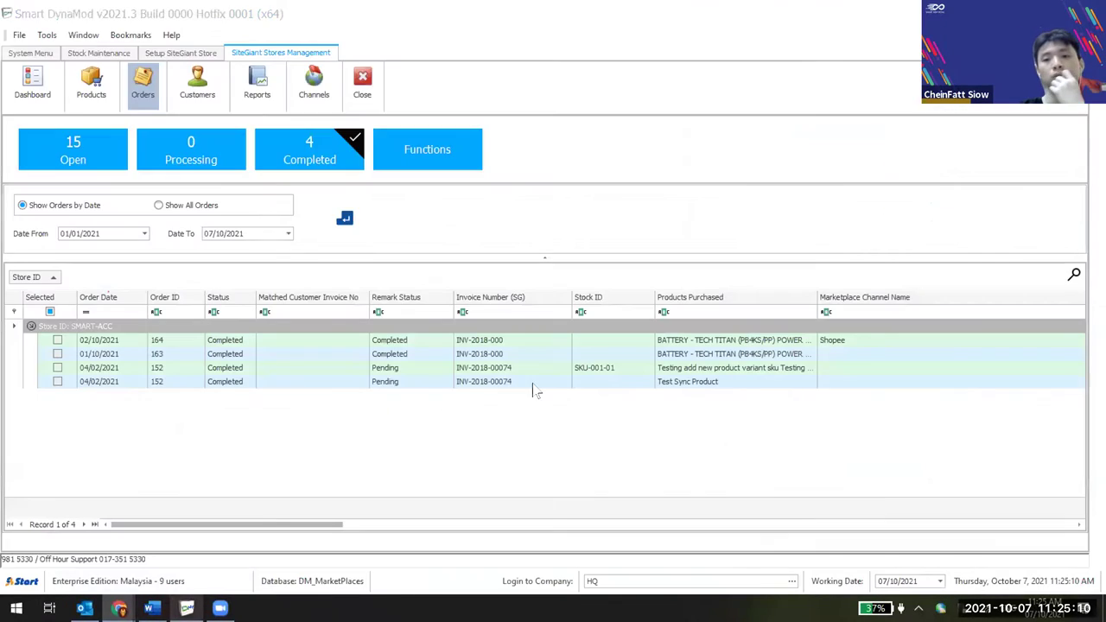
left_click(92, 87)
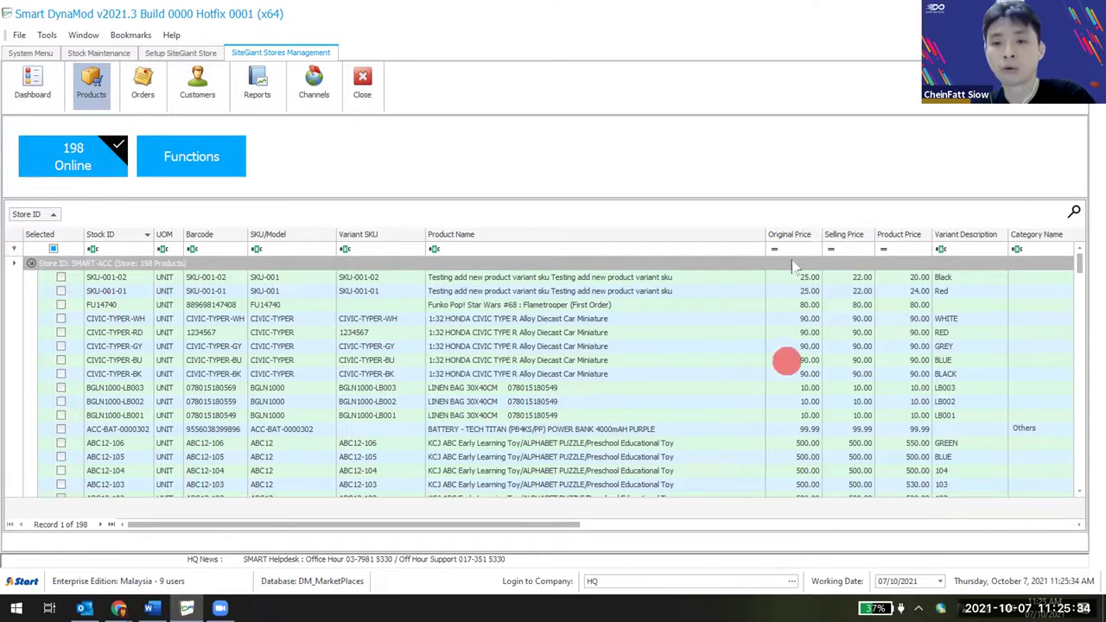
Return to the power bank in the Chrome Unicart admin and examine its Special & Discount pricing fields.
mouse_move(120, 608)
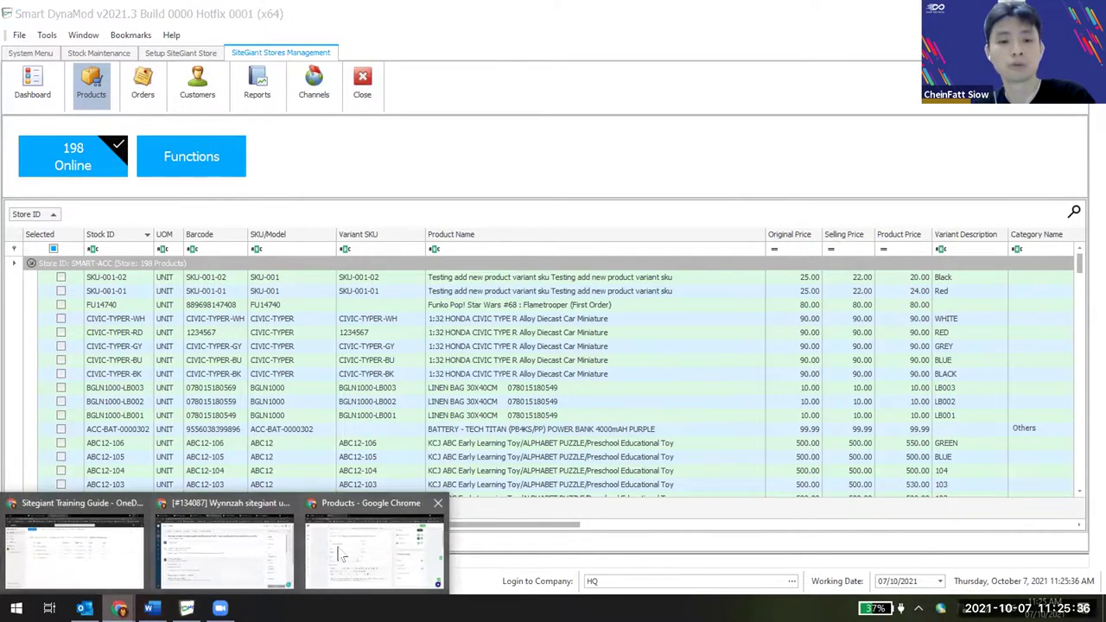
left_click(344, 553)
scroll(296, 370, "up", 1)
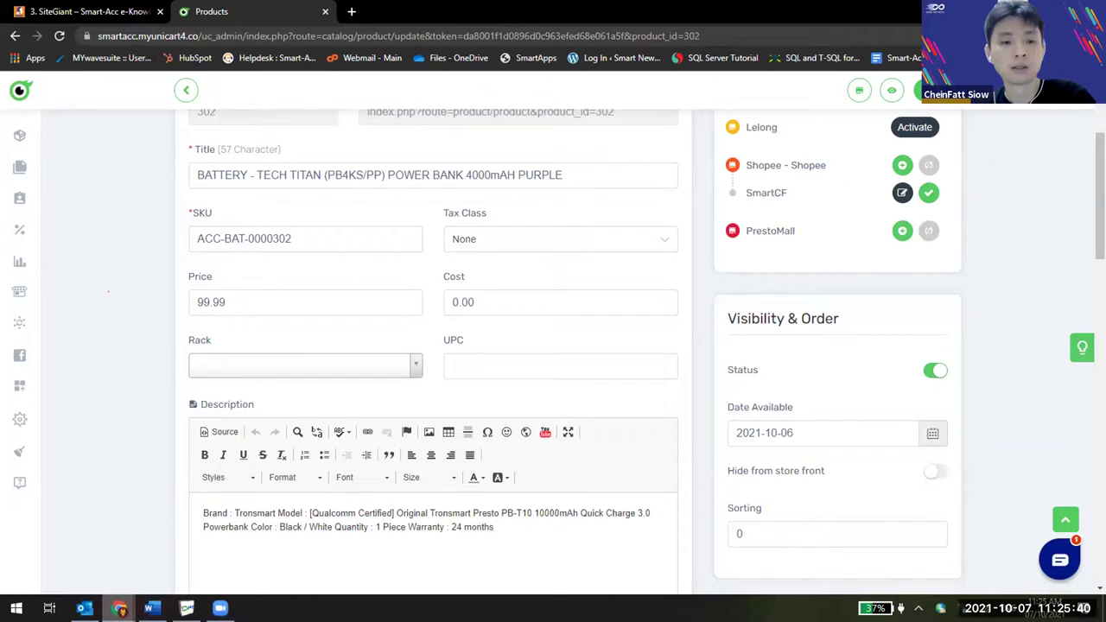
scroll(216, 294, "up", 3)
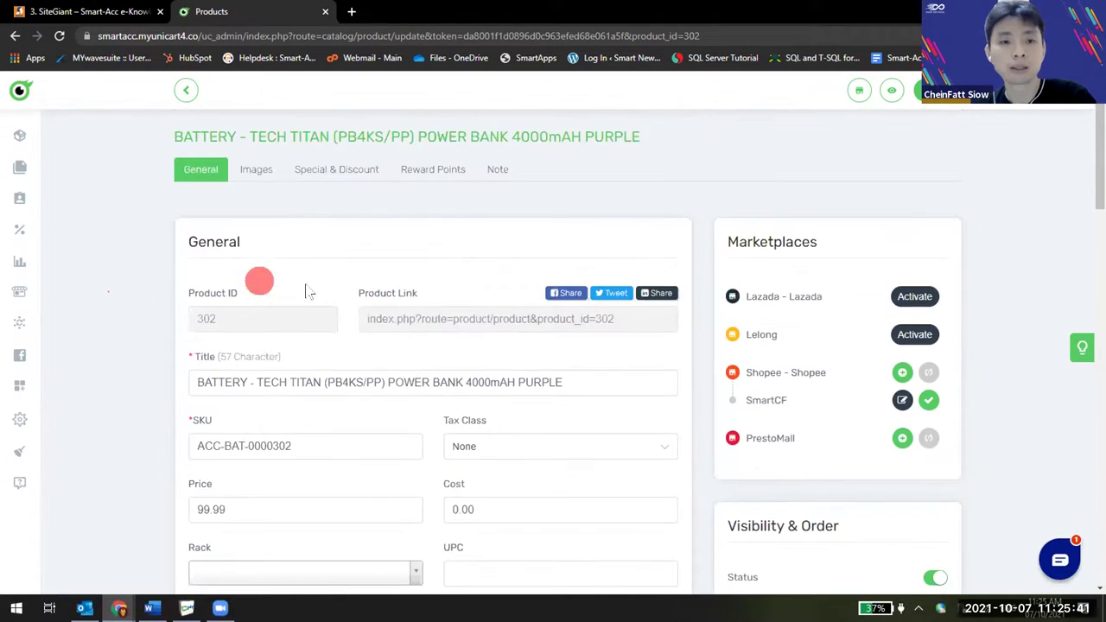
left_click(317, 173)
left_click(390, 299)
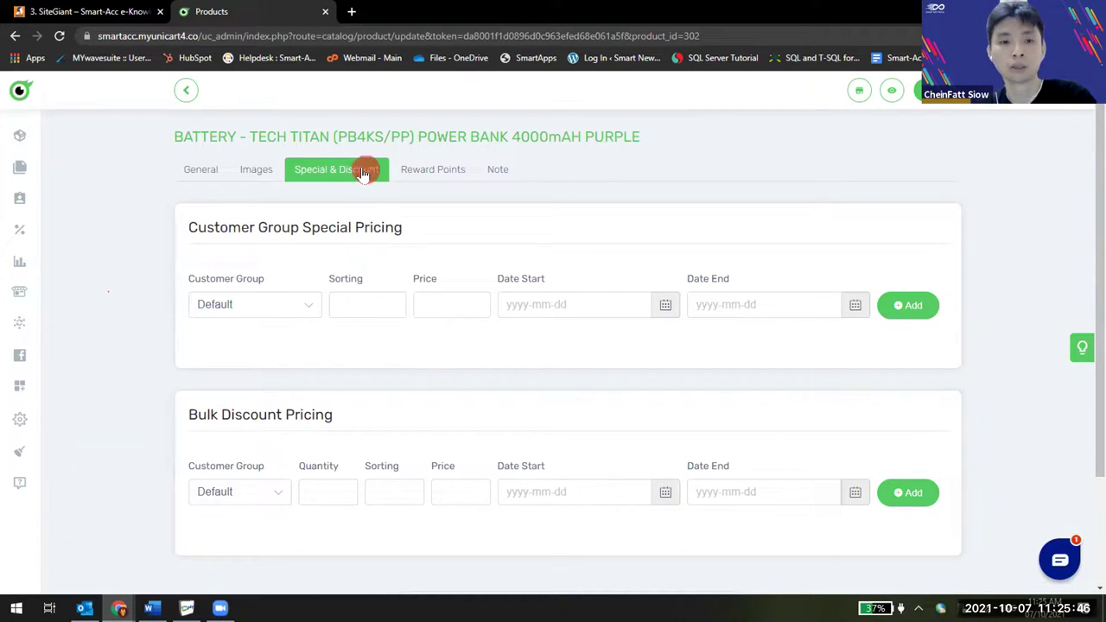
left_click(296, 212)
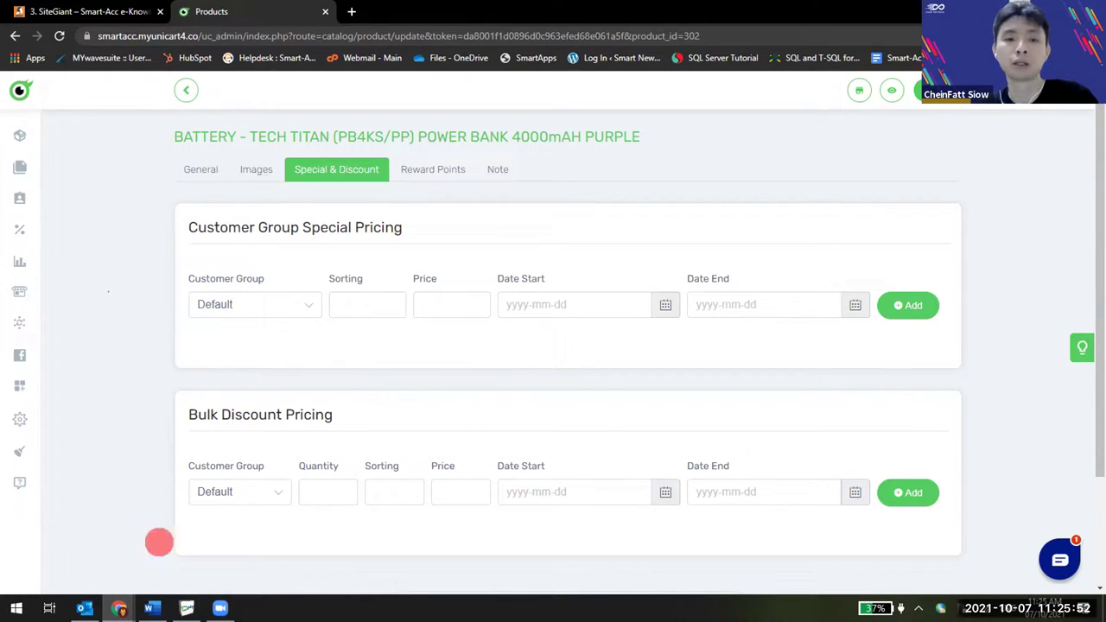
Check the price columns in Smart DynaMod's product list, and return to the Unicart product page in Chrome.
left_click(187, 608)
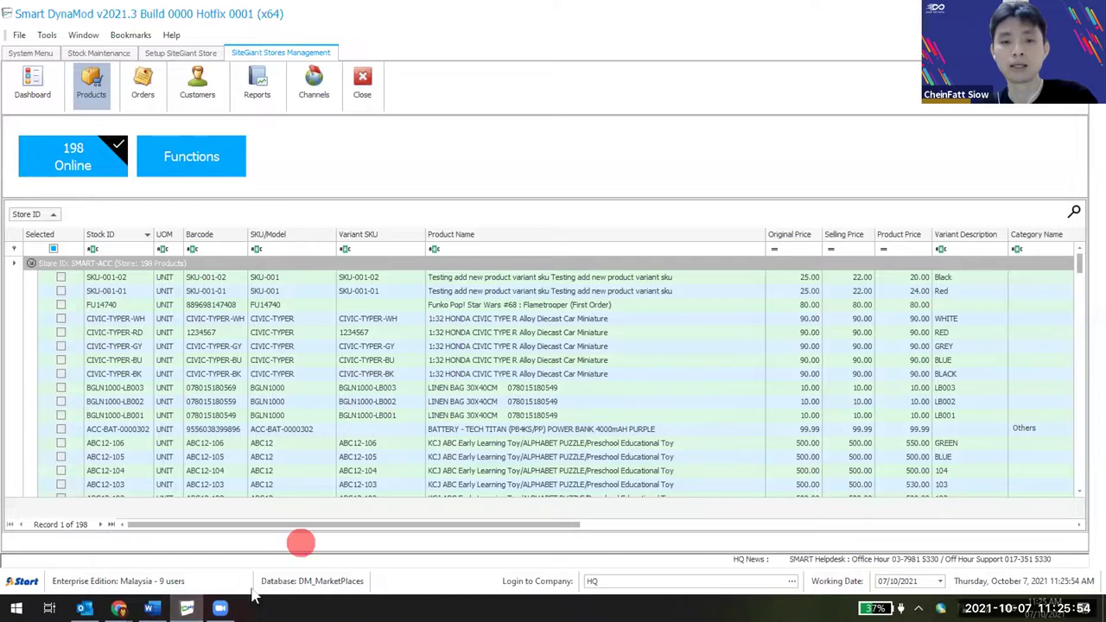
left_click(119, 608)
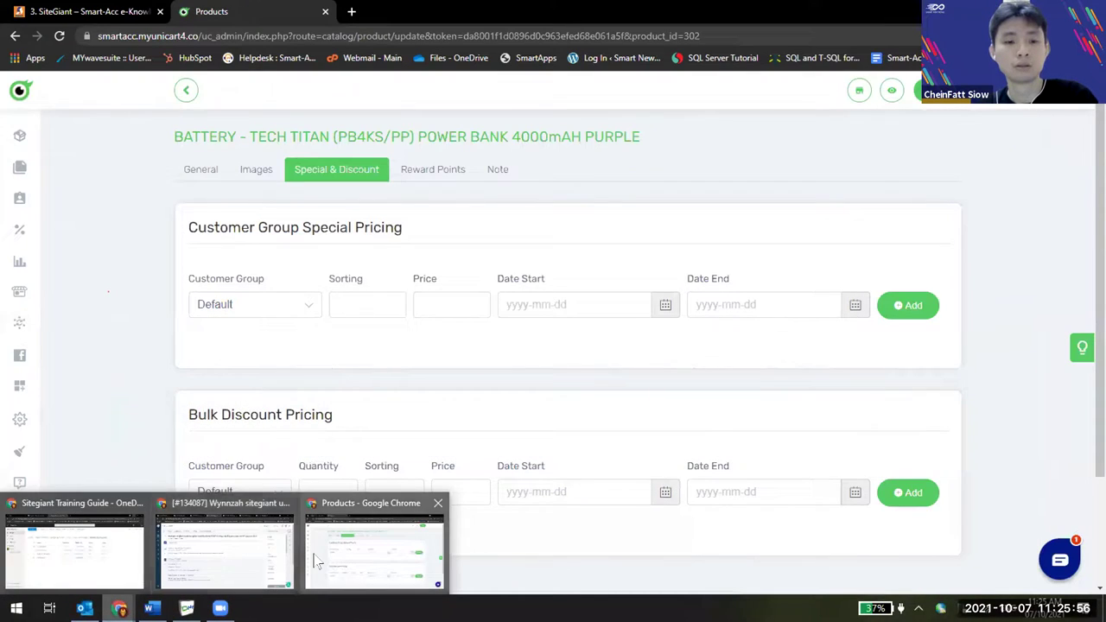
left_click(315, 562)
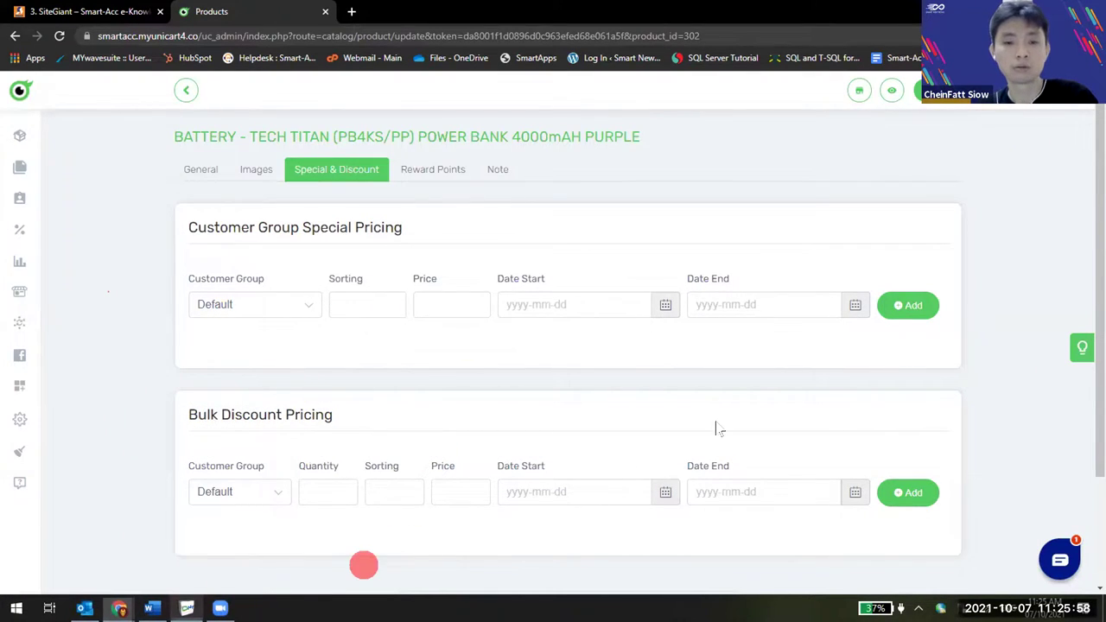
Switch to Smart DynaMod to view the product prices, and return to the power bank's Special & Discount settings in Chrome.
key("alt+Tab")
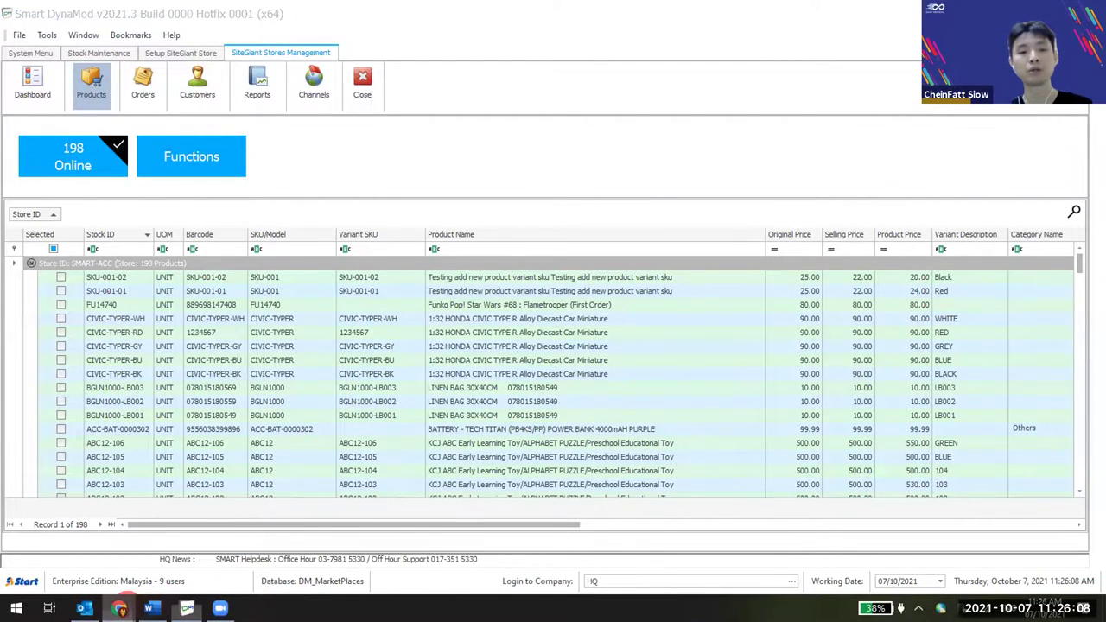
mouse_move(118, 609)
left_click(339, 564)
scroll(289, 247, "down", 2)
scroll(299, 256, "up", 2)
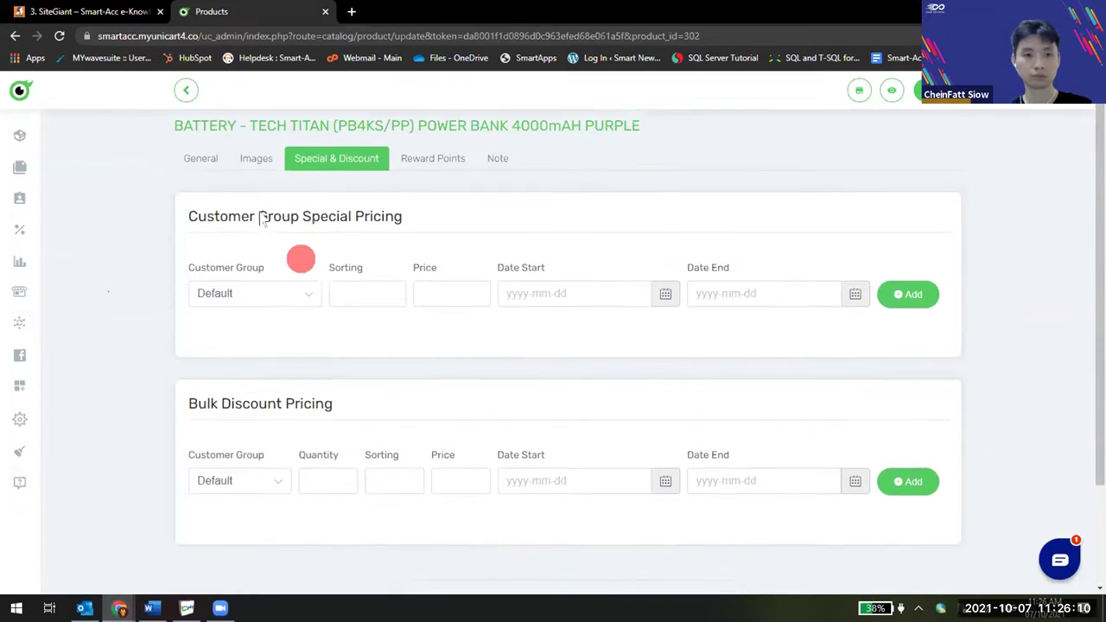
Open the power bank's variant settings from its general details, and leave the page unsaved to return to the product list.
left_click(203, 178)
scroll(593, 440, "down", 10)
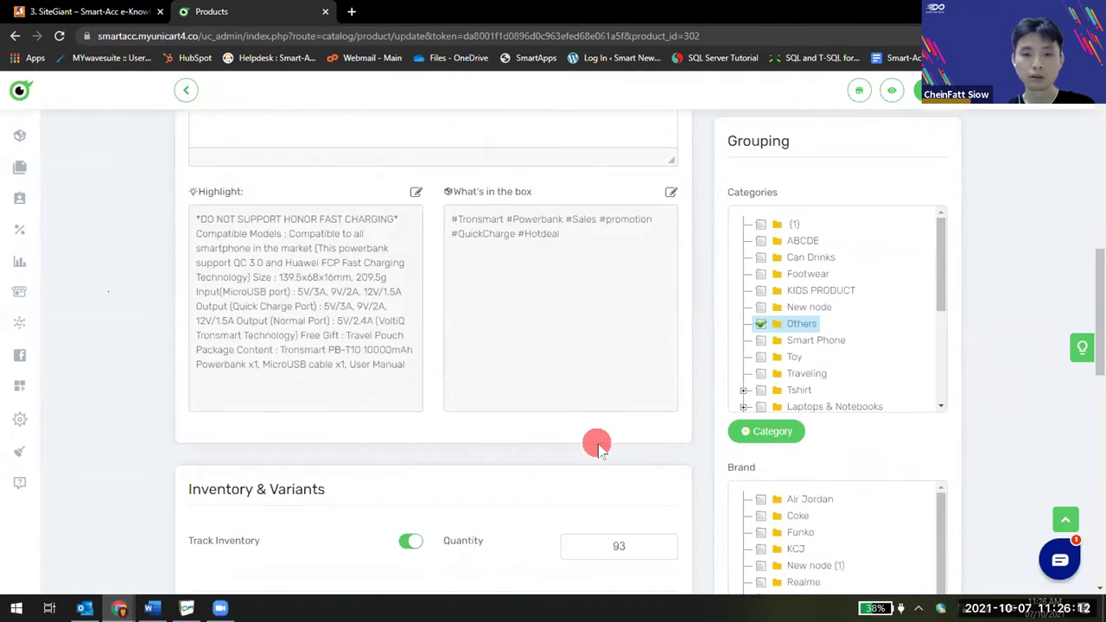
scroll(599, 450, "down", 6)
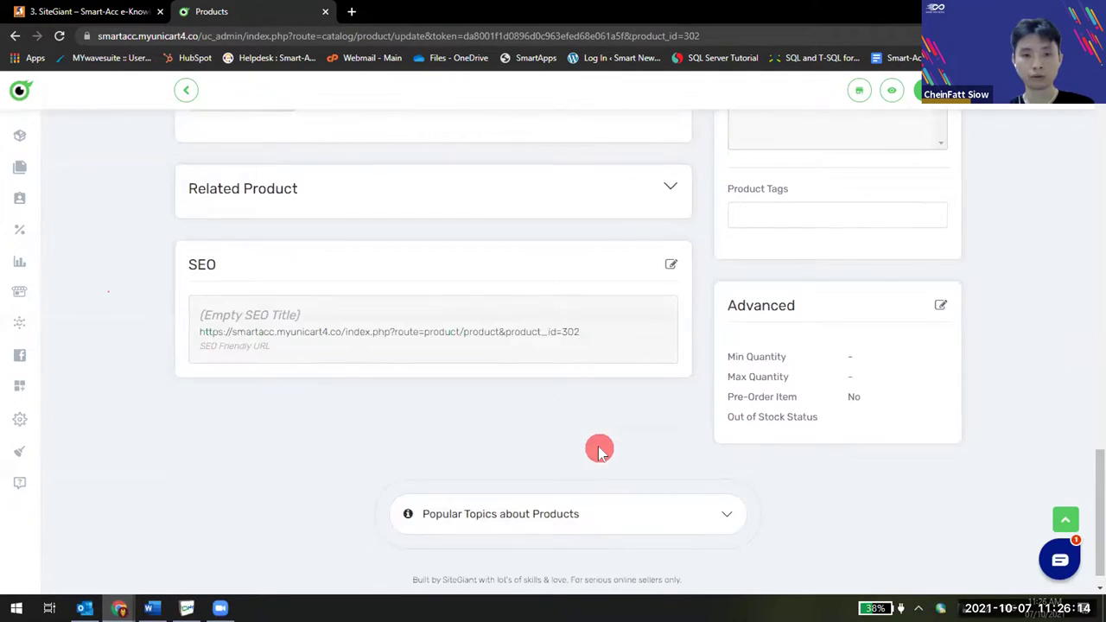
scroll(599, 451, "up", 3)
scroll(598, 450, "up", 3)
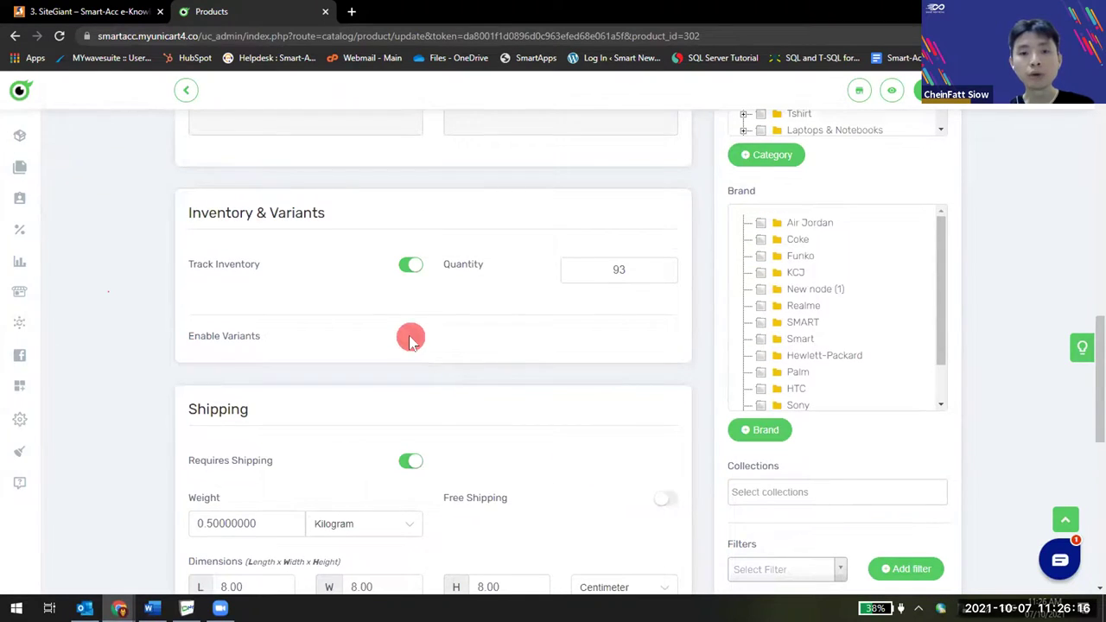
left_click(411, 337)
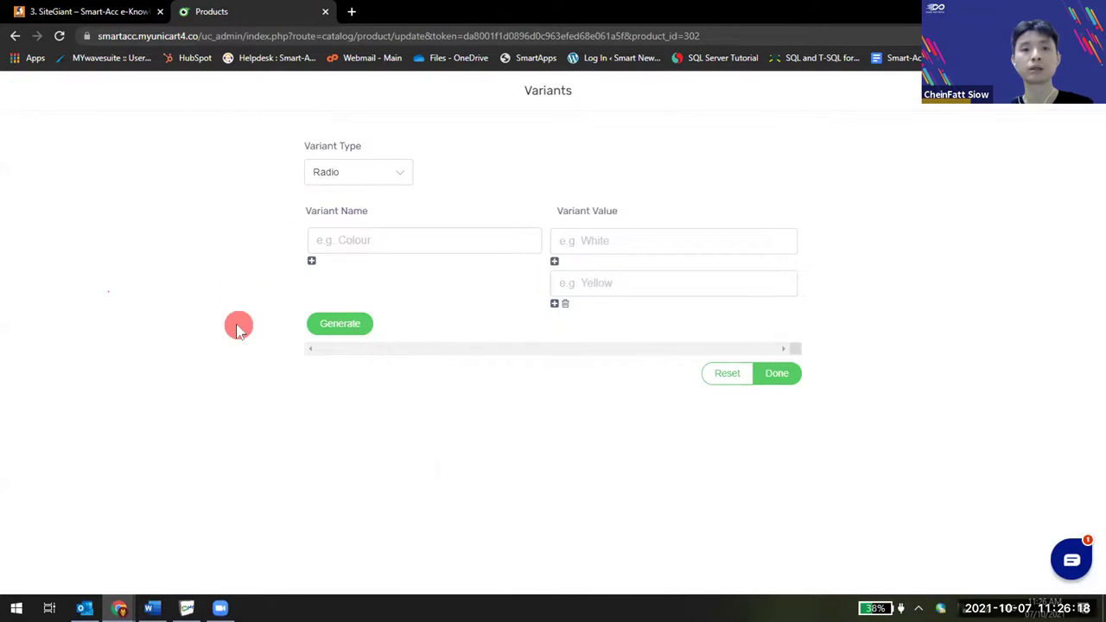
left_click(15, 38)
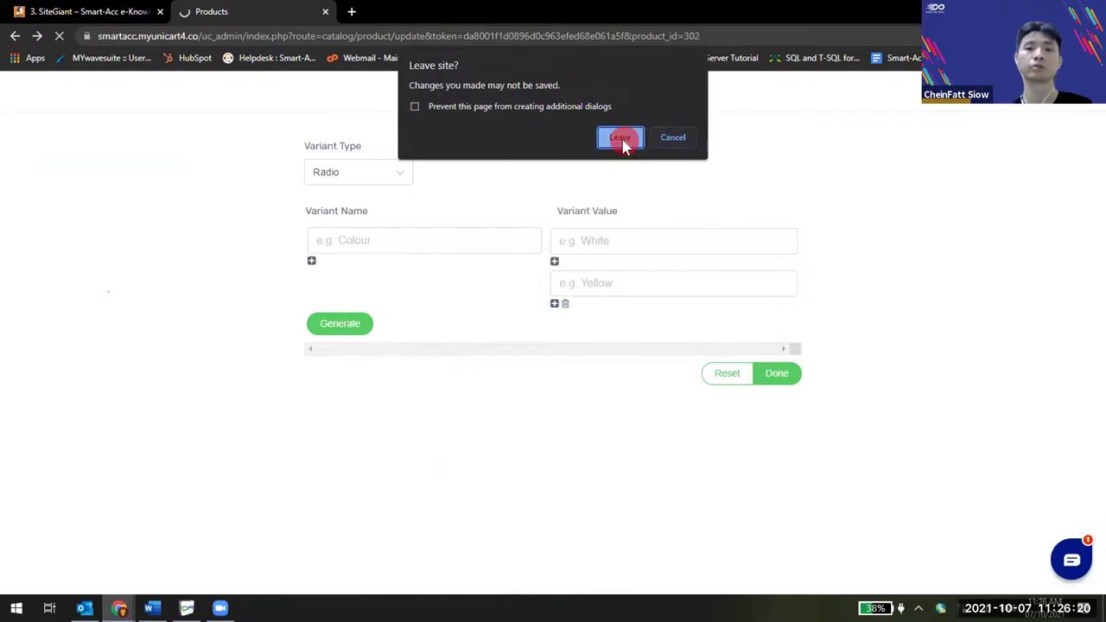
left_click(621, 138)
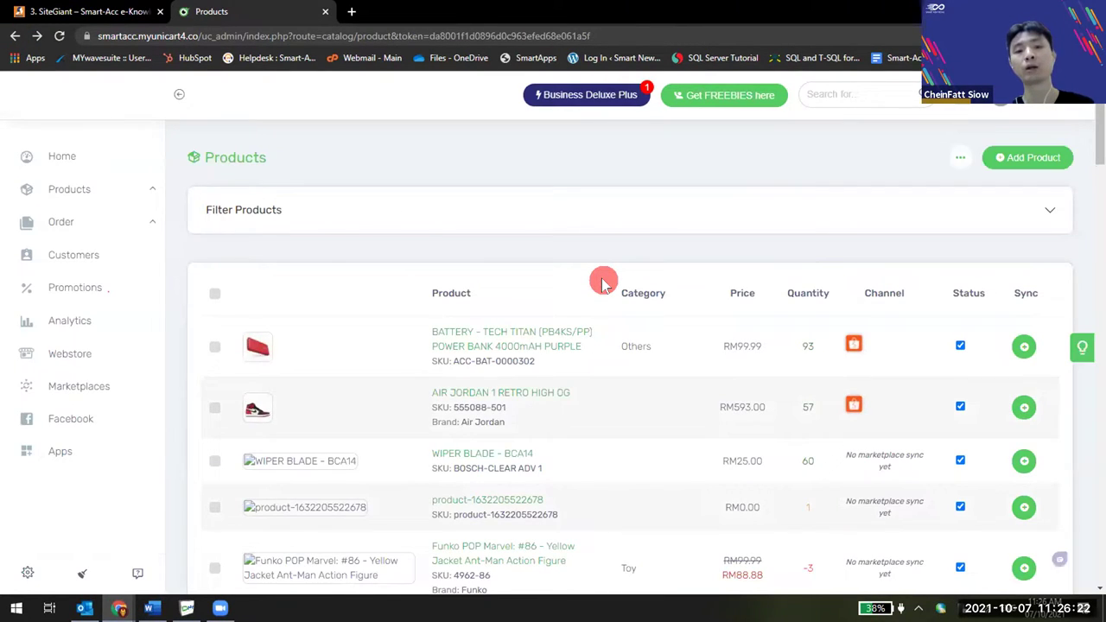
Open the AIR JORDAN 1 RETRO HIGH OG product and view the settings of its size variants.
left_click(714, 420)
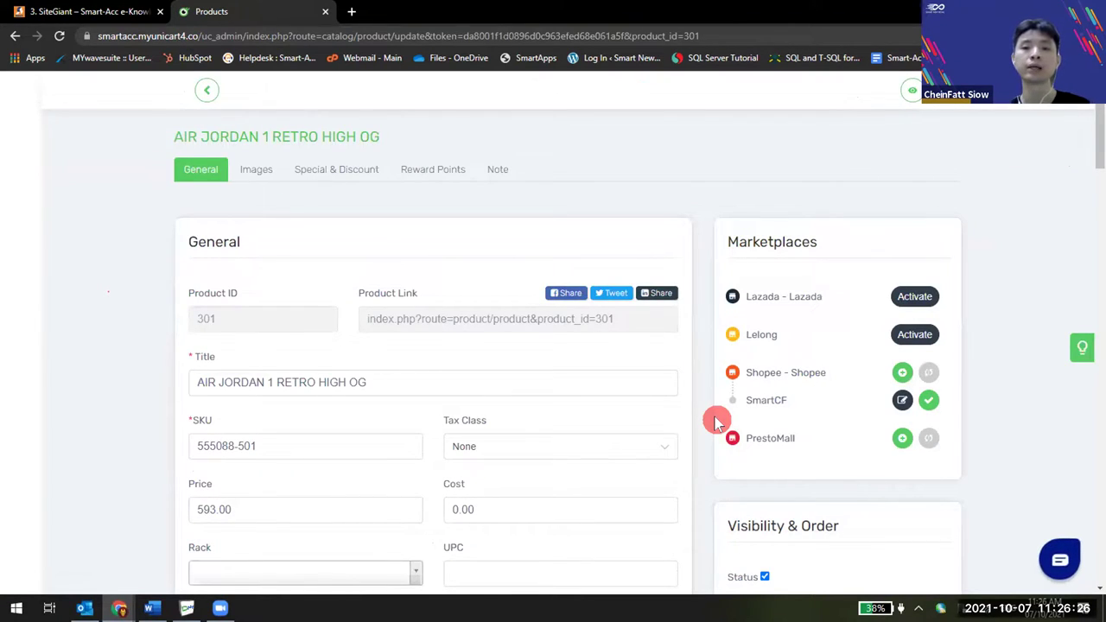
scroll(708, 415, "down", 12)
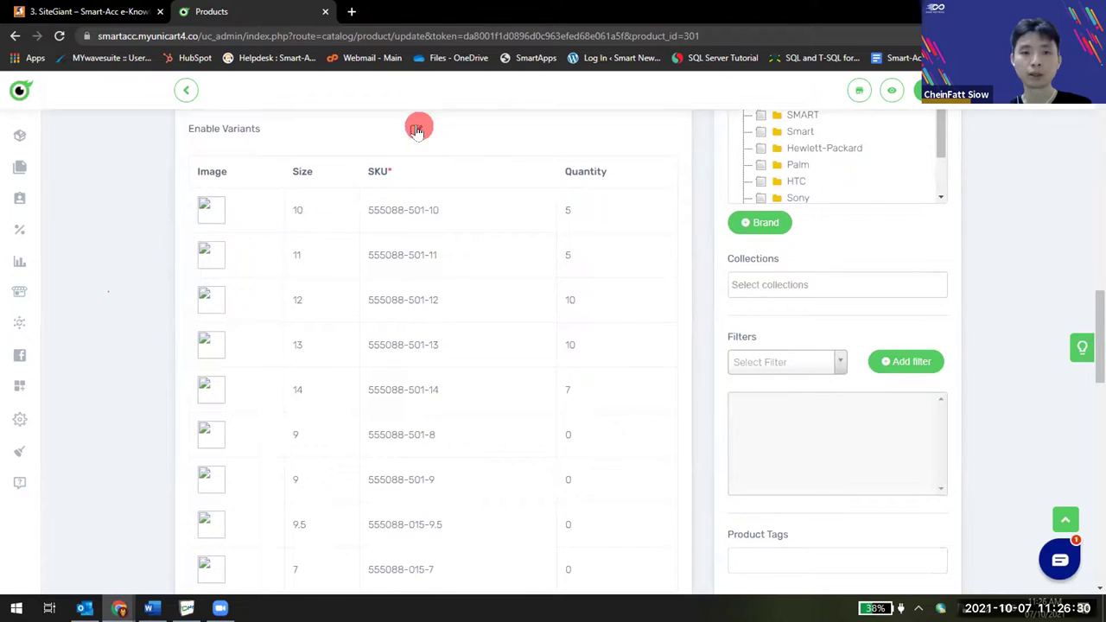
left_click(417, 129)
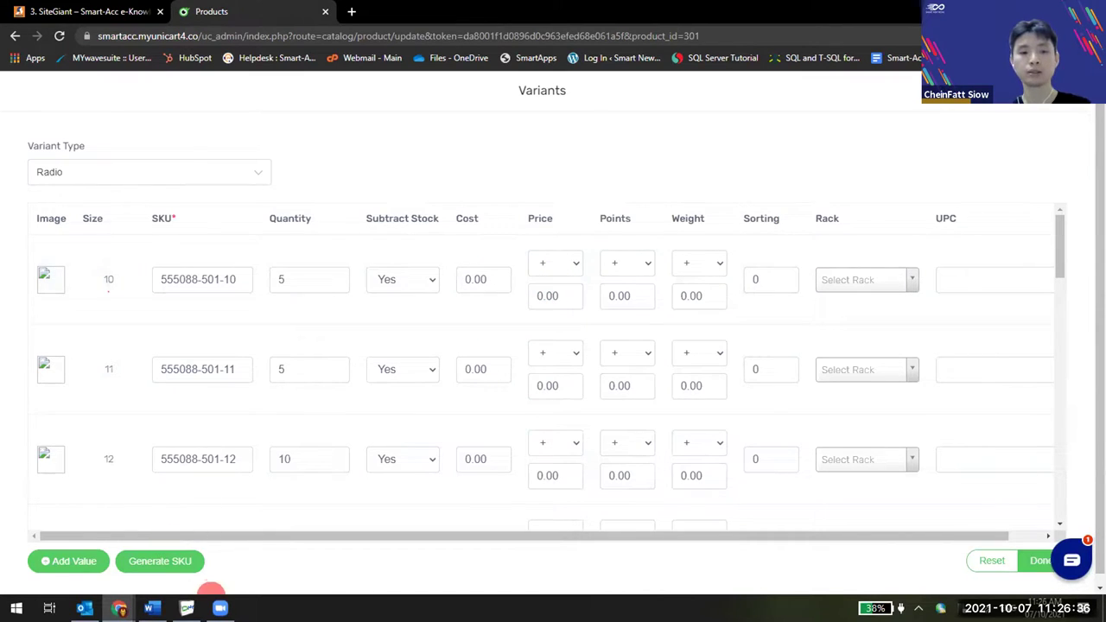
Switch to Smart DynaMod and copy the stock ID SKU-001-01 of the Red testing variant.
left_click(187, 608)
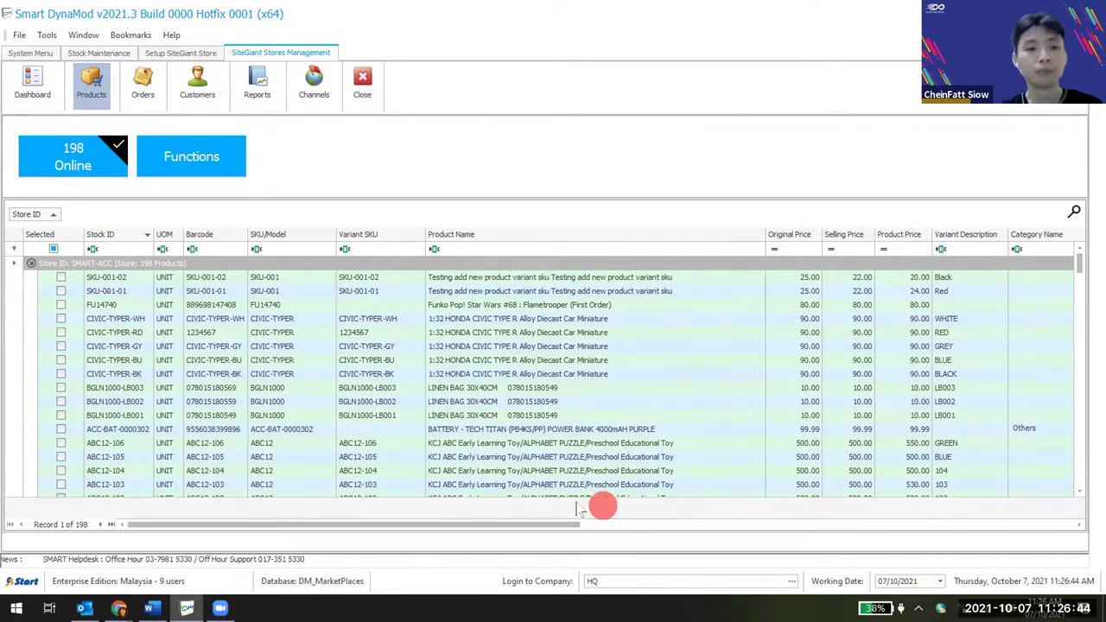
double_click(129, 291)
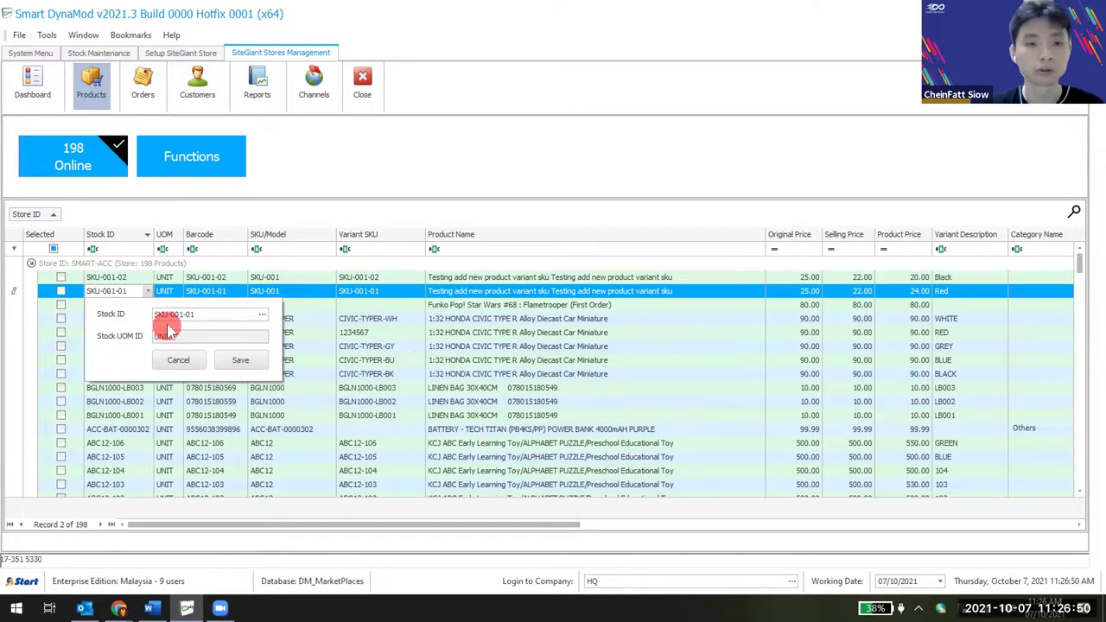
left_click_drag(191, 314, 35, 309)
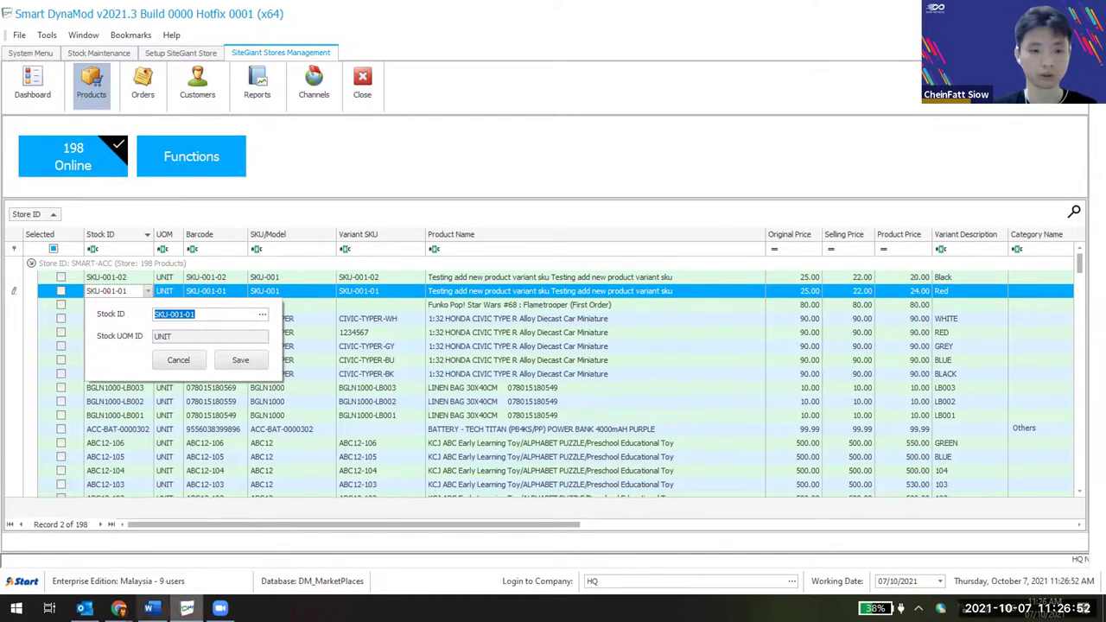
Return to Chrome, leave the shoe's variant settings unsaved, and filter the Unicart product list by the SKU SKU-001.
left_click(118, 608)
left_click(363, 545)
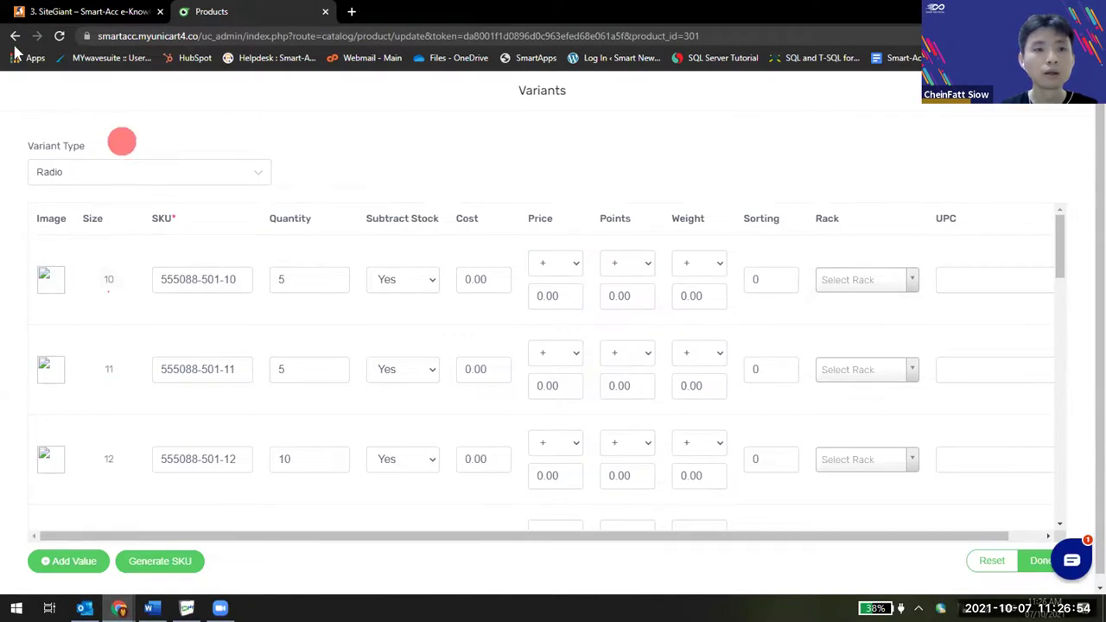
left_click(13, 37)
left_click(615, 121)
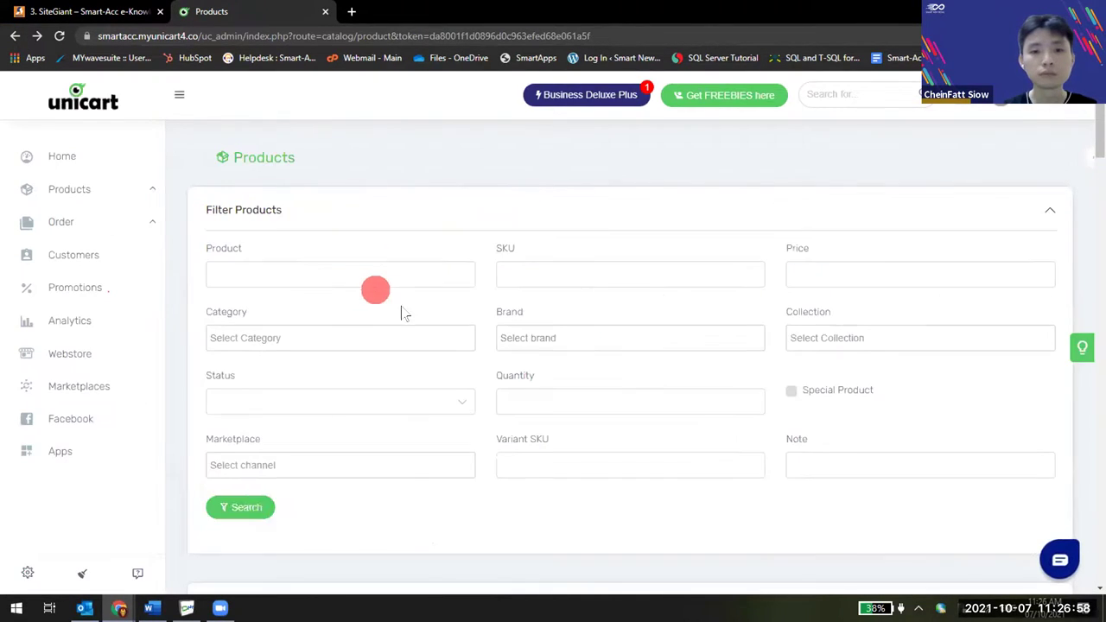
left_click(494, 211)
left_click(536, 274)
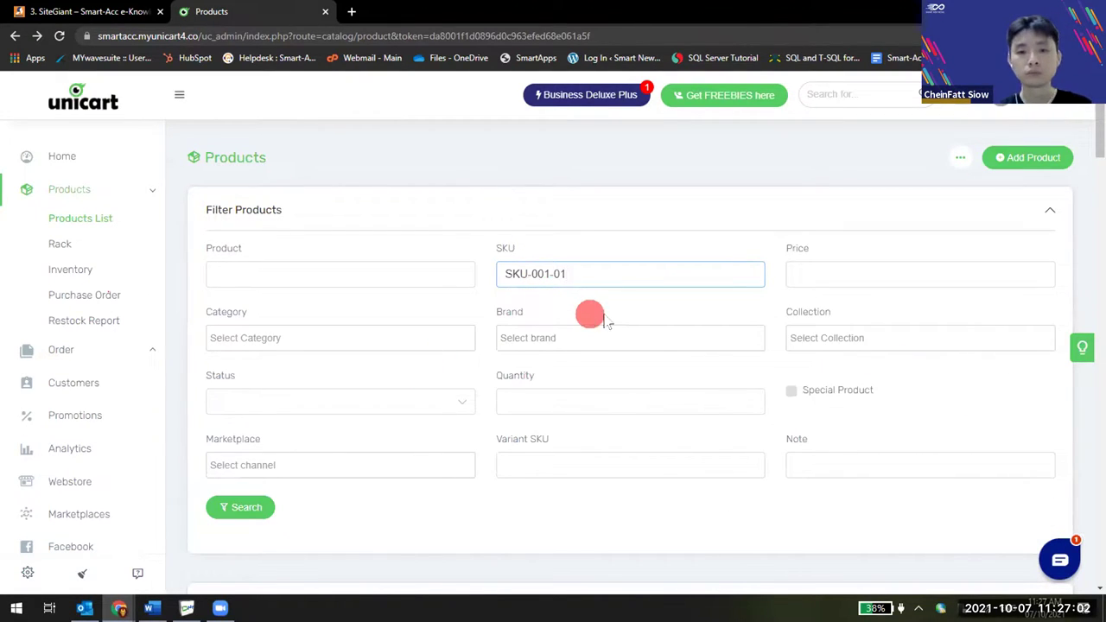
left_click(246, 510)
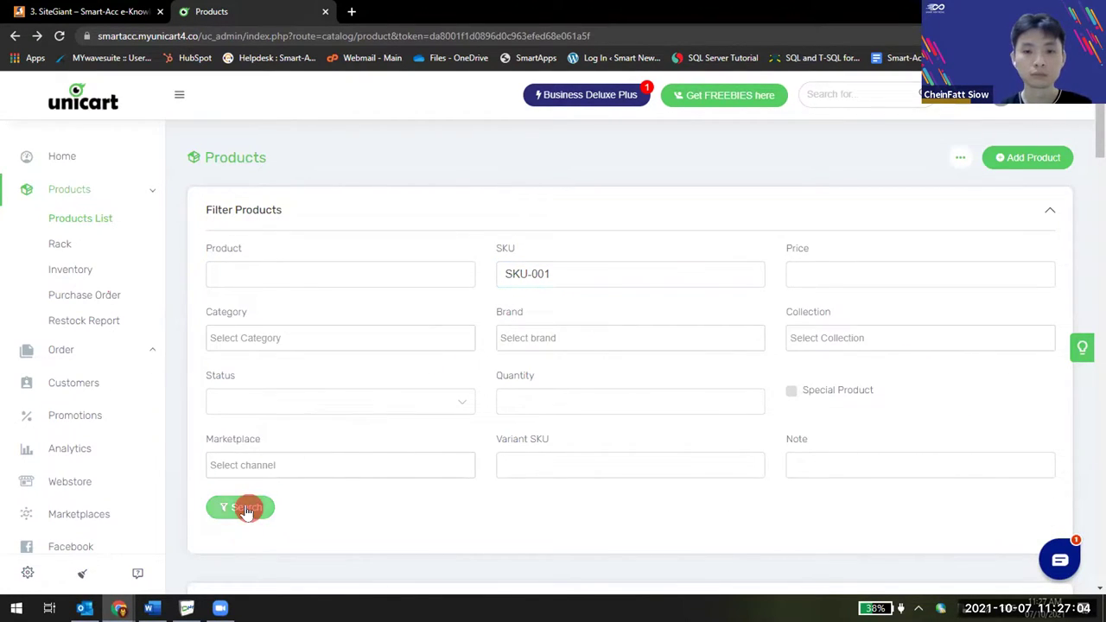
scroll(588, 385, "down", 2)
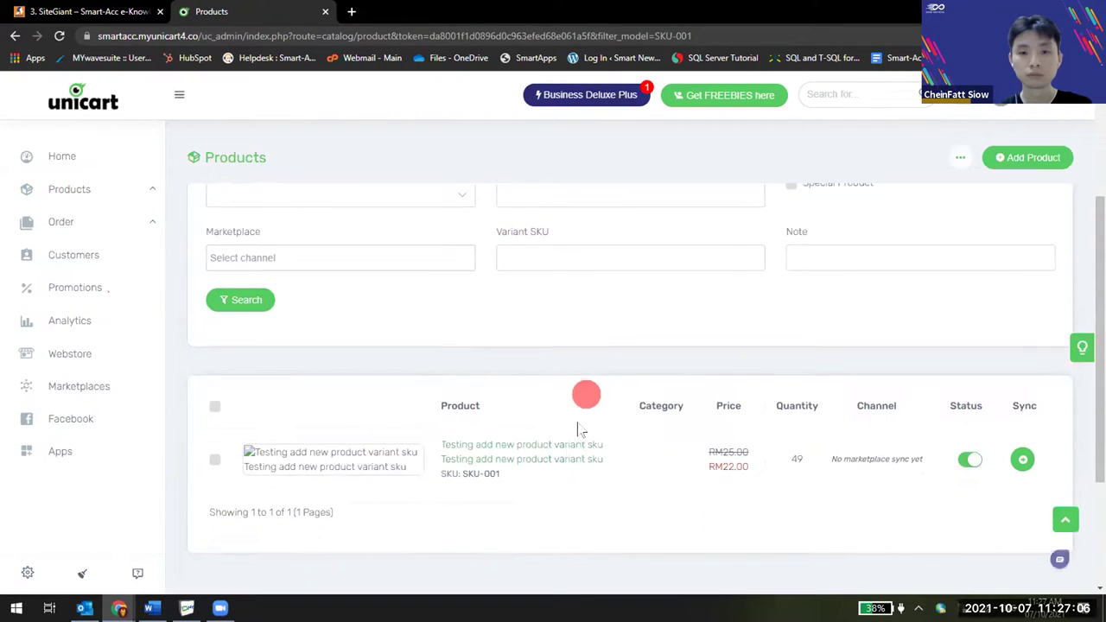
Examine the variant price adjustments of the SKU-001 product, and close the variant settings to check its base price.
left_click(549, 460)
scroll(609, 496, "down", 5)
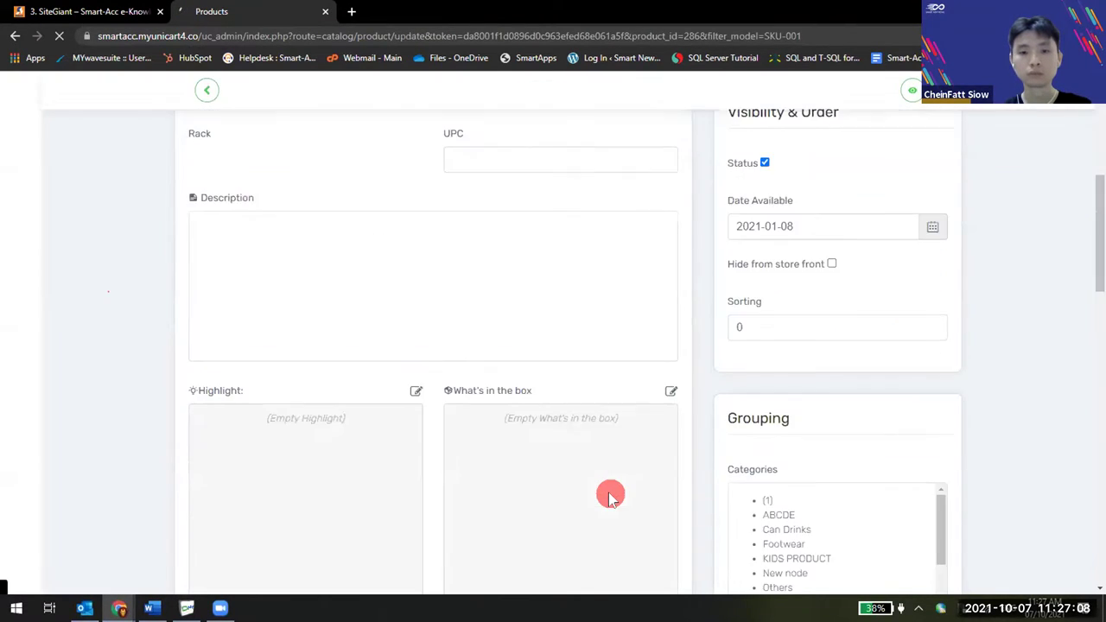
scroll(610, 496, "down", 6)
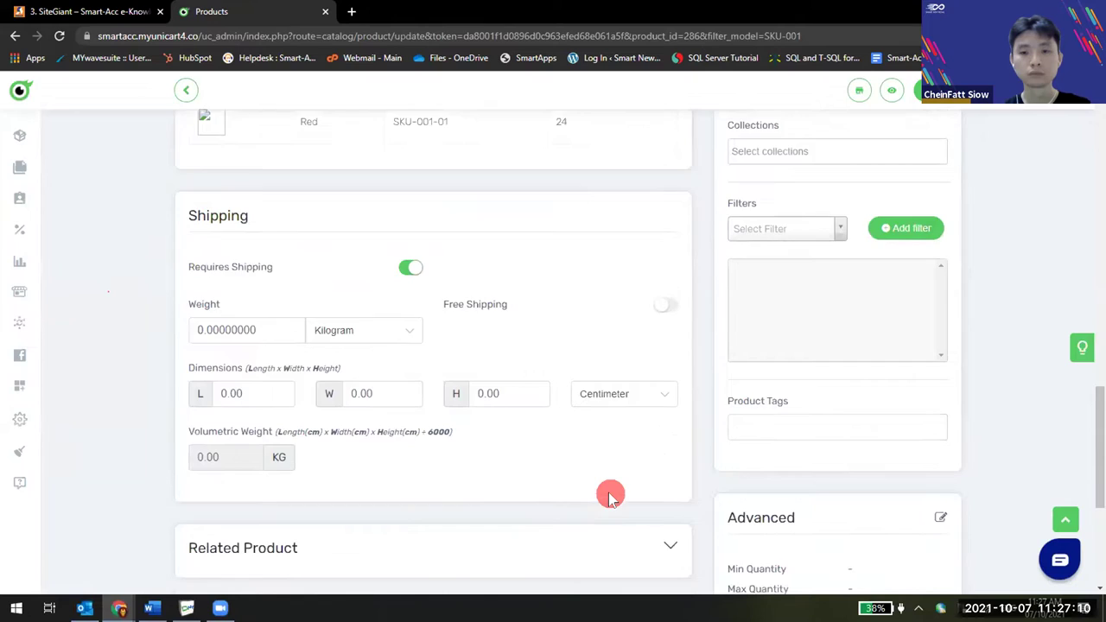
scroll(610, 496, "up", 3)
left_click(417, 260)
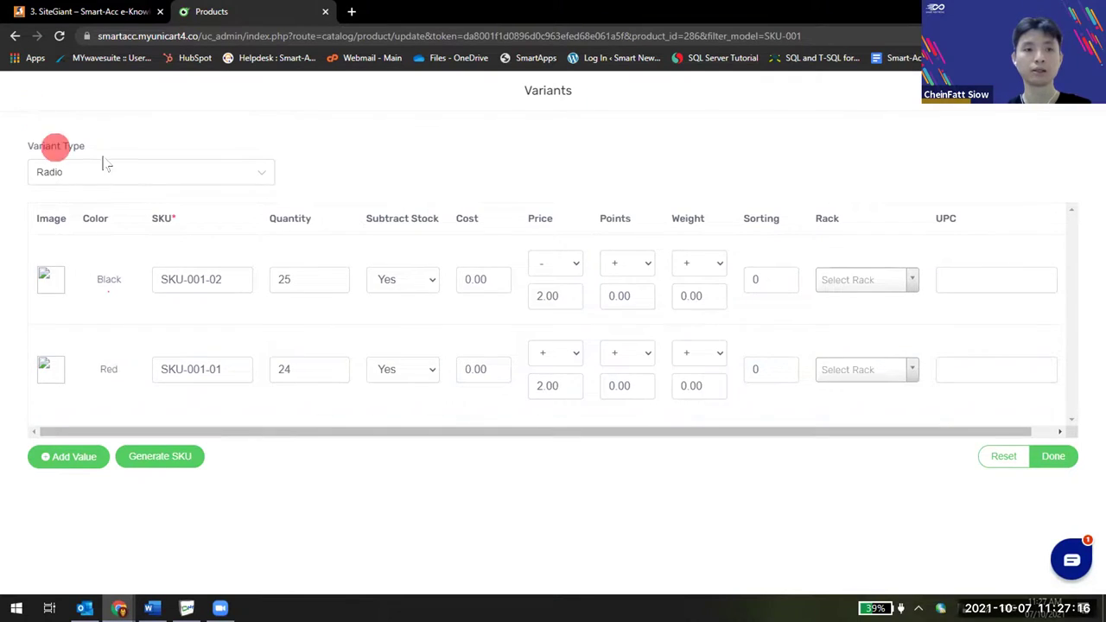
key("Escape")
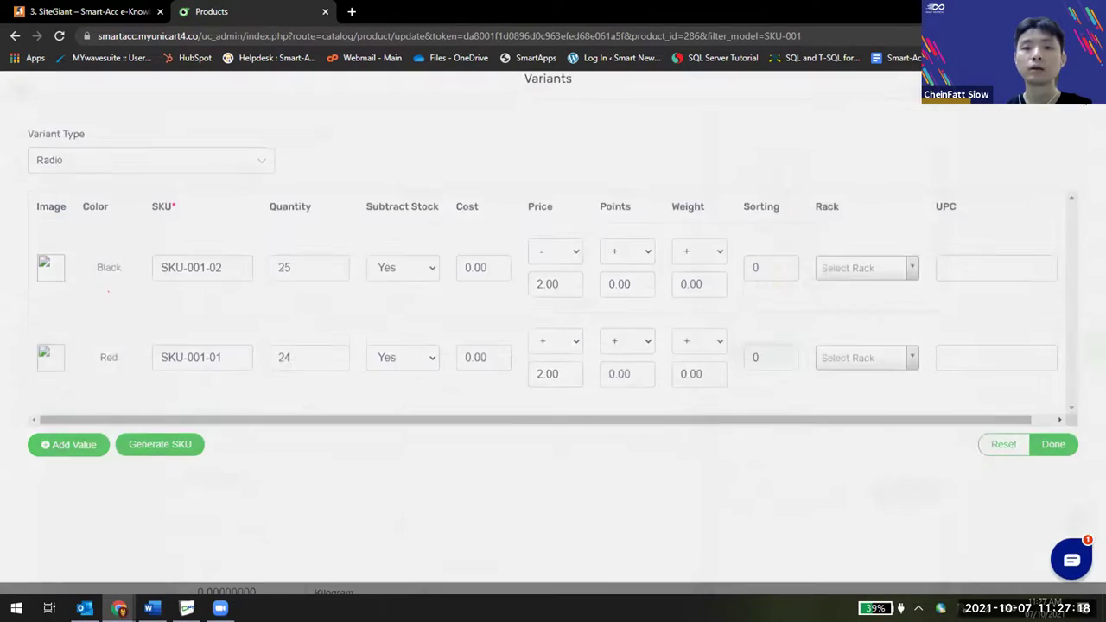
left_click(191, 329)
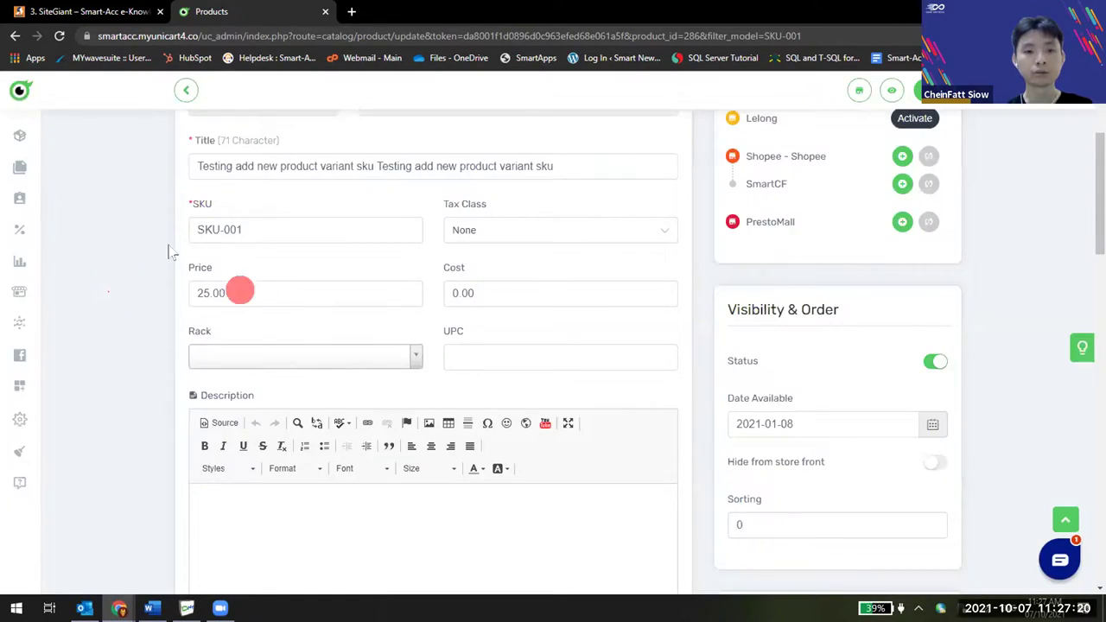
Switch to Smart DynaMod and filter the SiteGiant product list by the SKU/Model SKU-001.
left_click(186, 608)
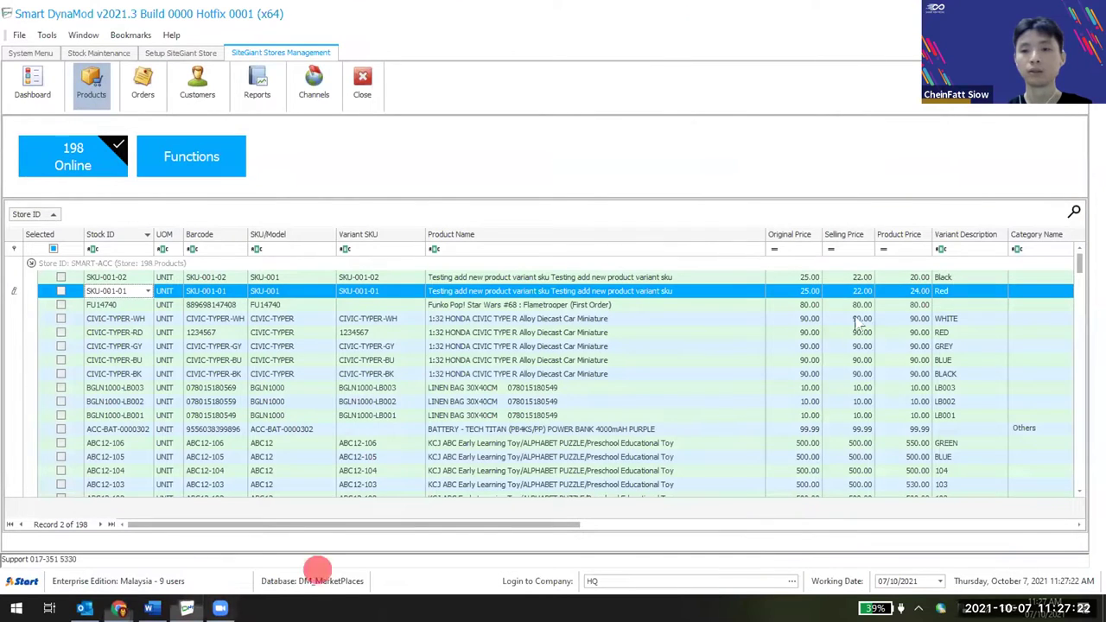
left_click(280, 249)
type("SKU-001-01")
key("BackSpace")
key("BackSpace")
key("BackSpace")
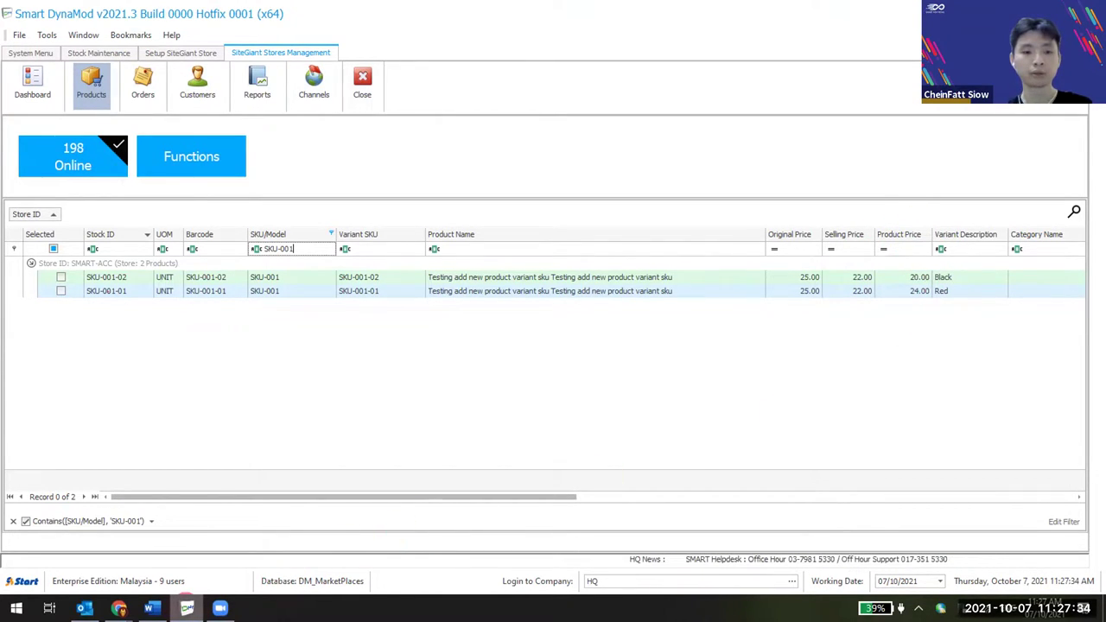
Compare the SKU-001 product's general price in Unicart with Smart DynaMod's price columns, and open its Special & Discount settings in Chrome.
key("alt+Tab")
scroll(392, 327, "up", 2)
scroll(276, 198, "up", 1)
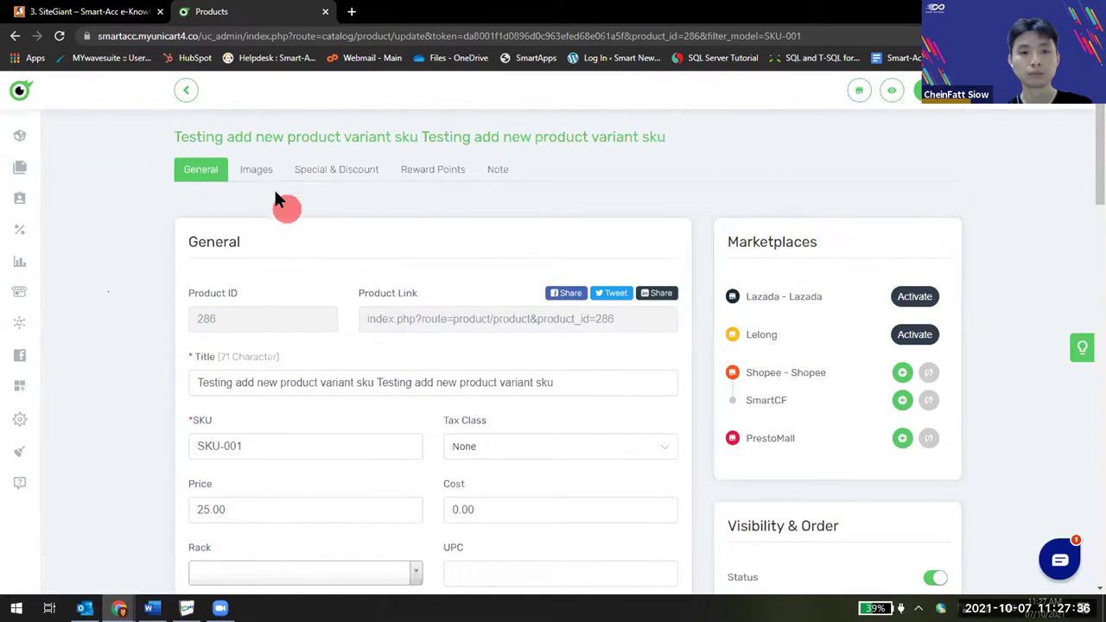
key("alt+Tab")
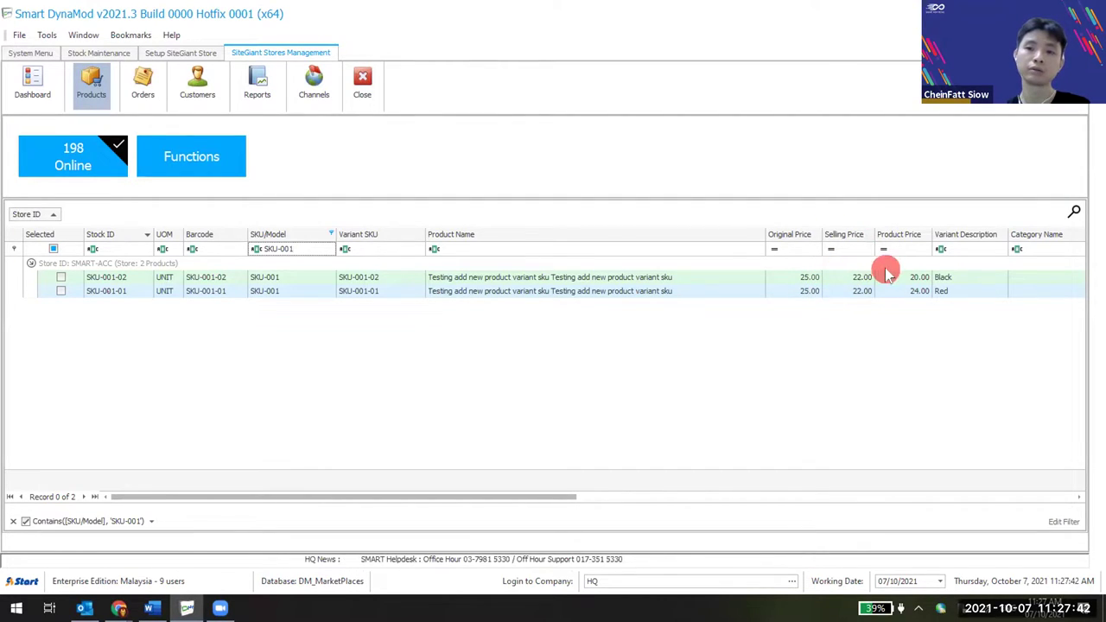
key("alt+Tab")
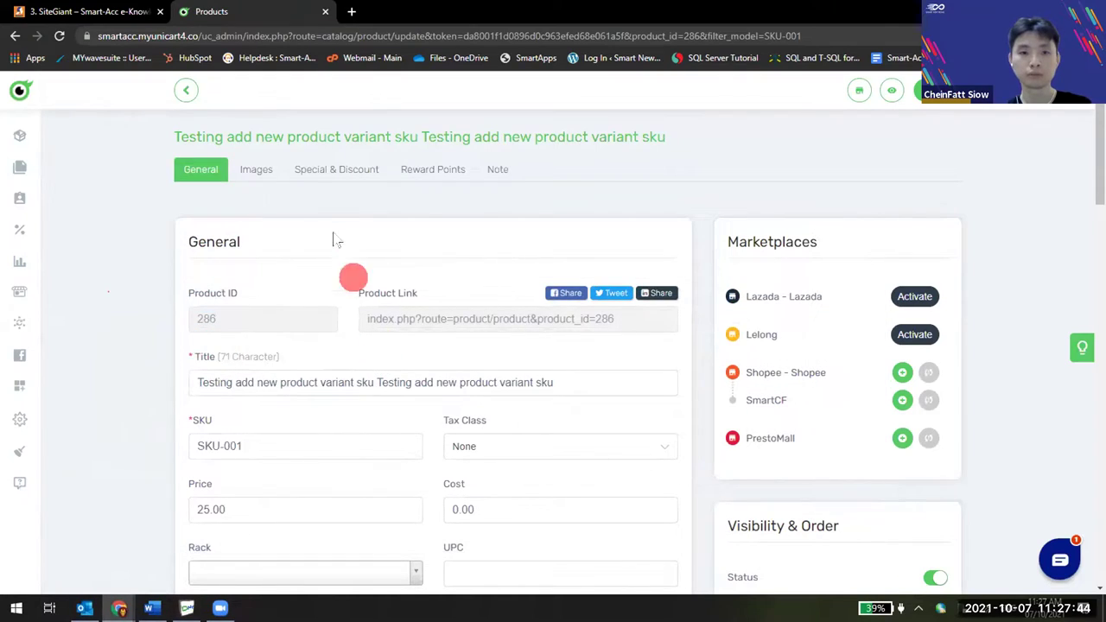
left_click(322, 175)
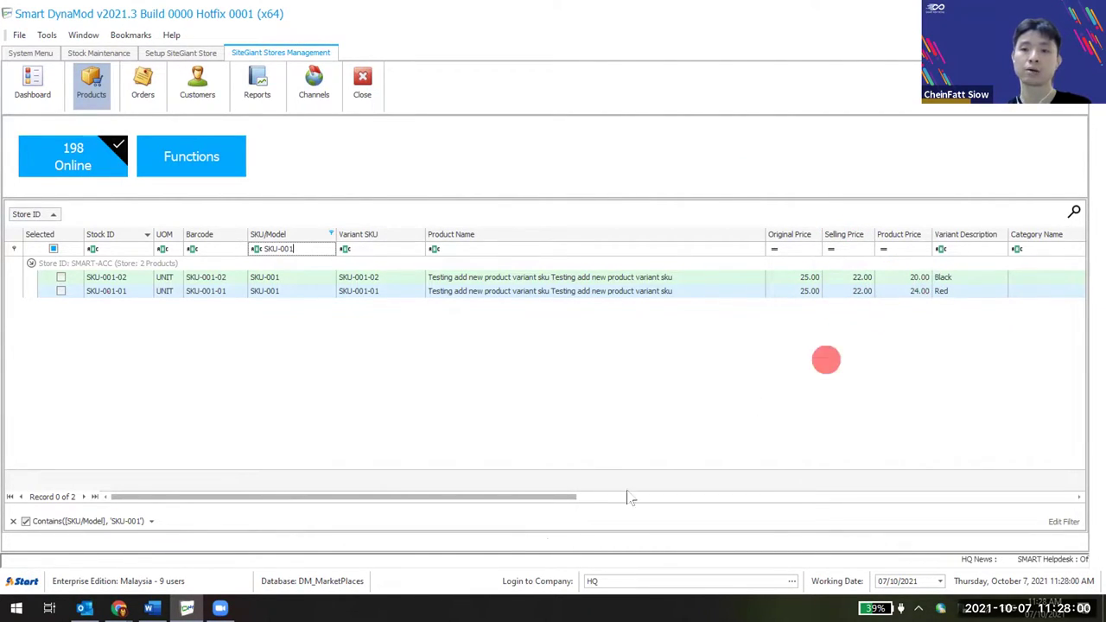
Compare the SKU-001 product's special price in Unicart with Smart DynaMod's price columns, and recheck its General price in Chrome.
key("alt+Tab")
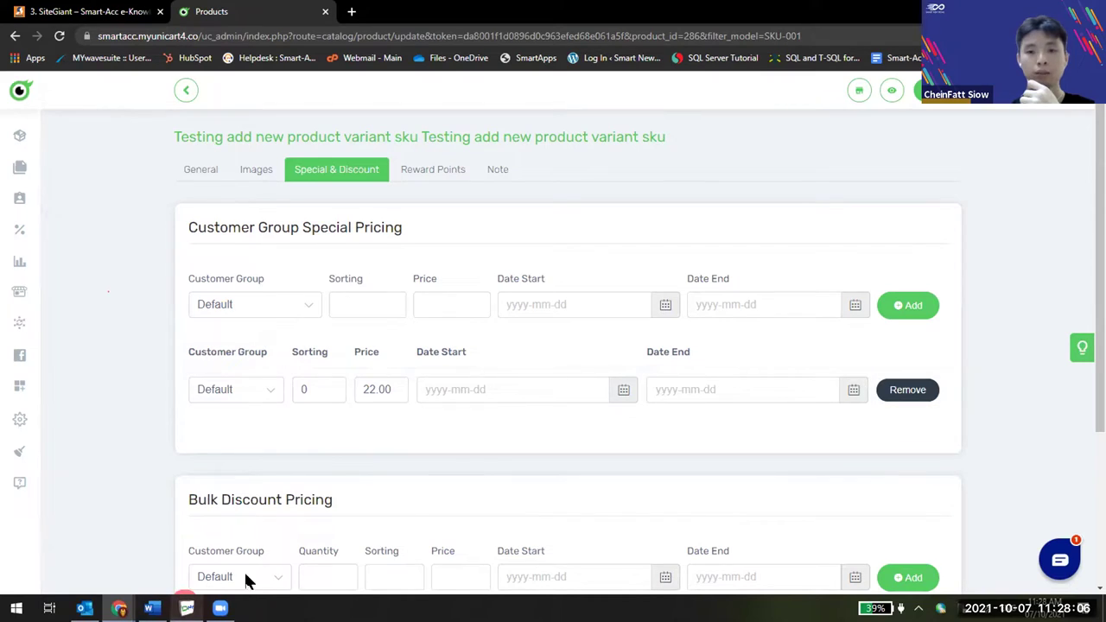
left_click(186, 607)
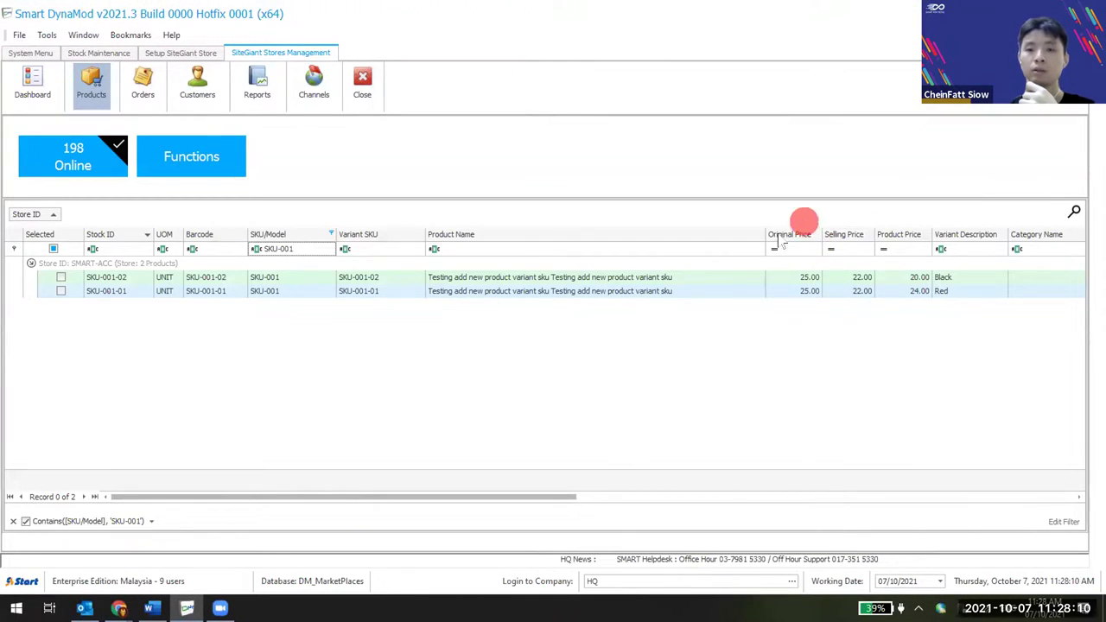
left_click(186, 607)
left_click(199, 169)
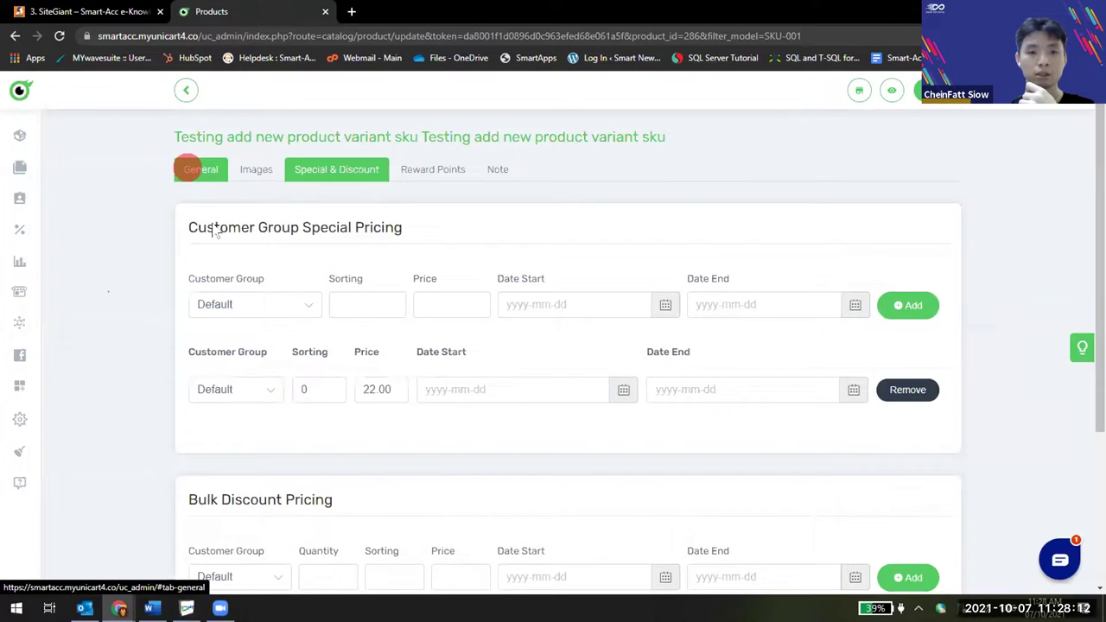
scroll(204, 339, "down", 2)
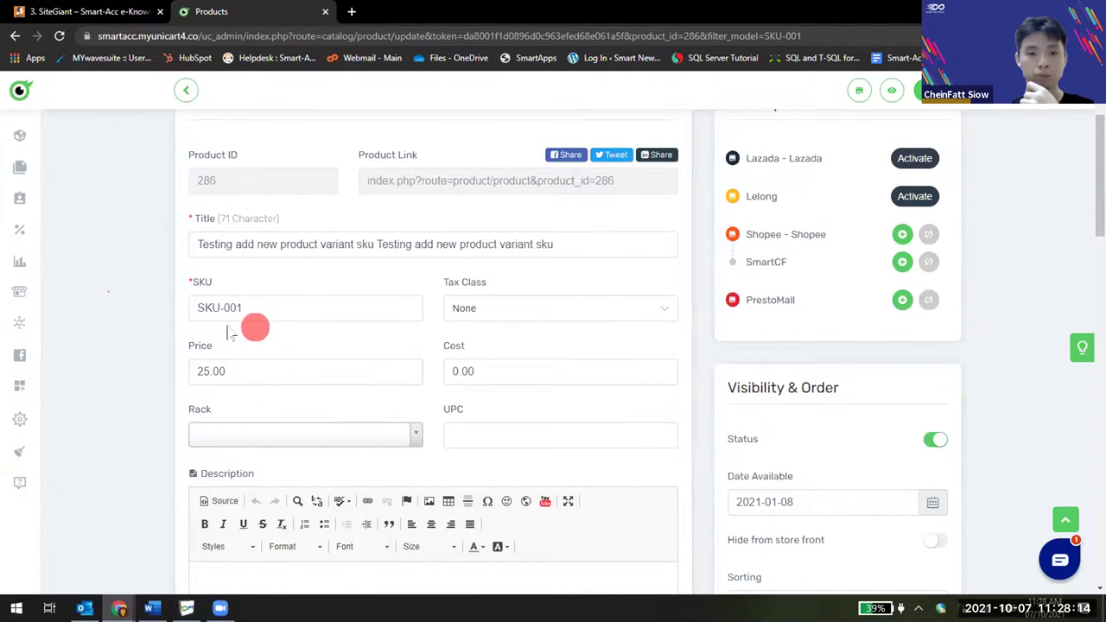
scroll(244, 389, "up", 2)
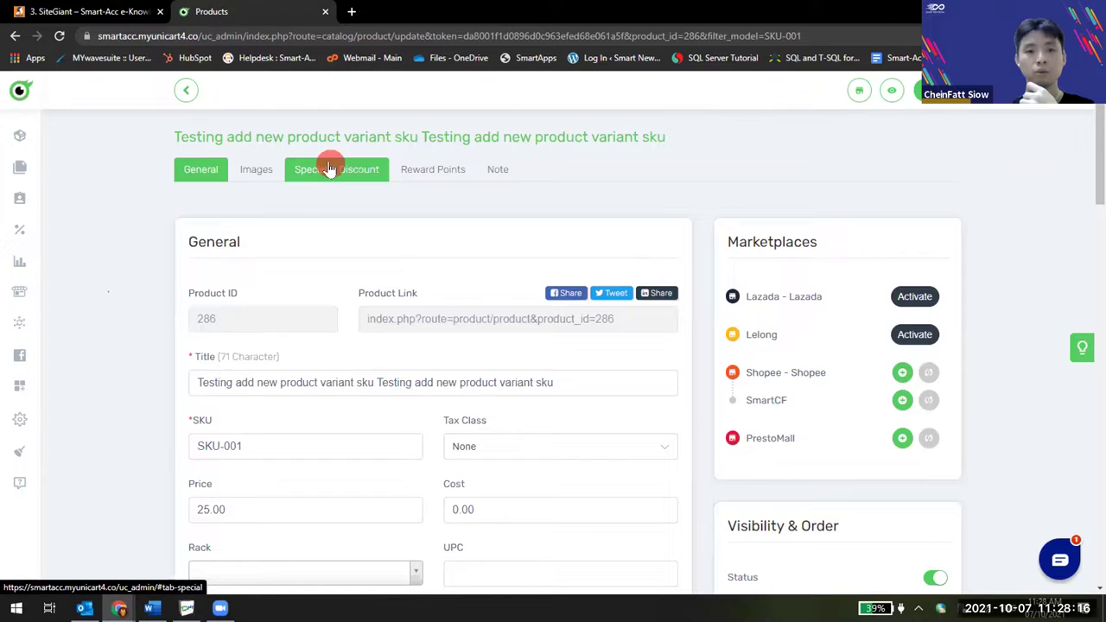
Compare the SKU-001 product's variant price adjustments in Unicart with Smart DynaMod's Product Price column, and close the variant settings in Chrome.
scroll(373, 536, "down", 10)
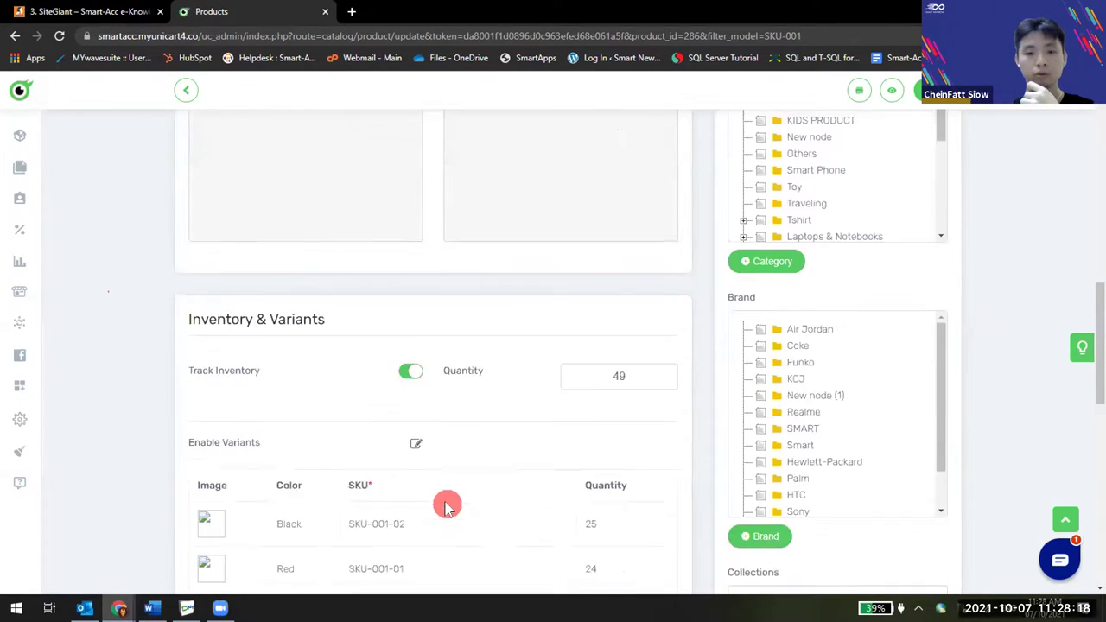
scroll(447, 508, "down", 2)
left_click(415, 338)
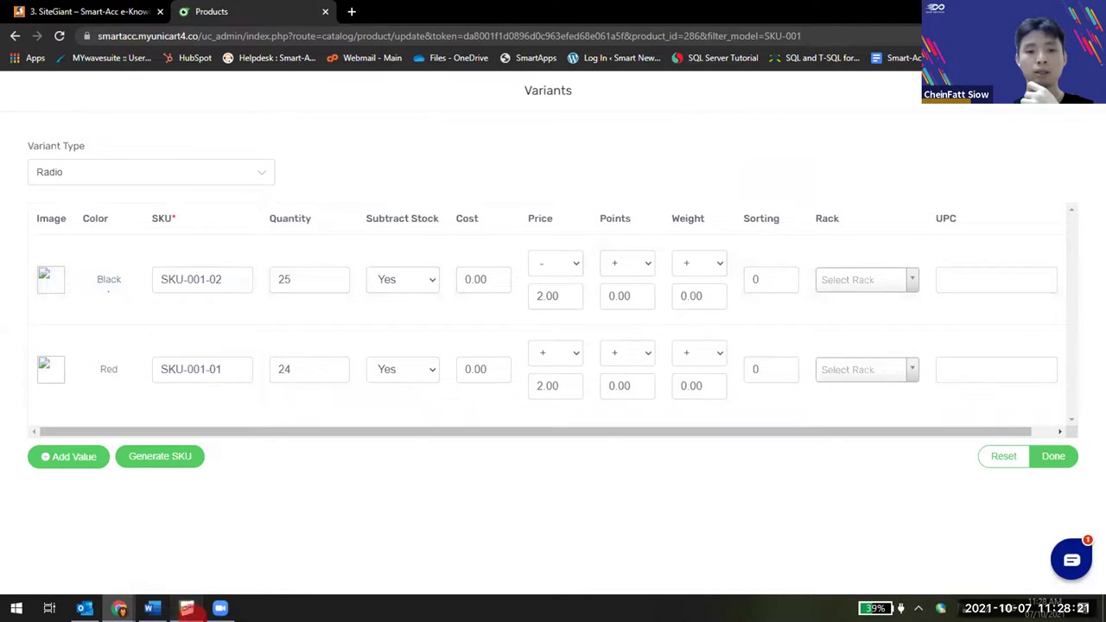
left_click(187, 609)
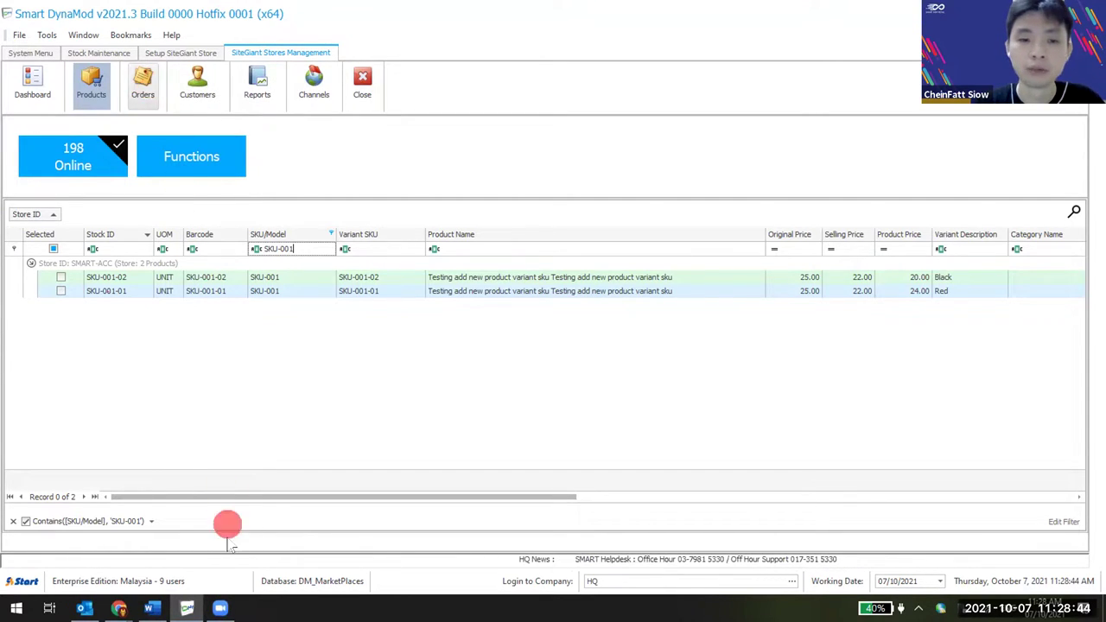
left_click(118, 609)
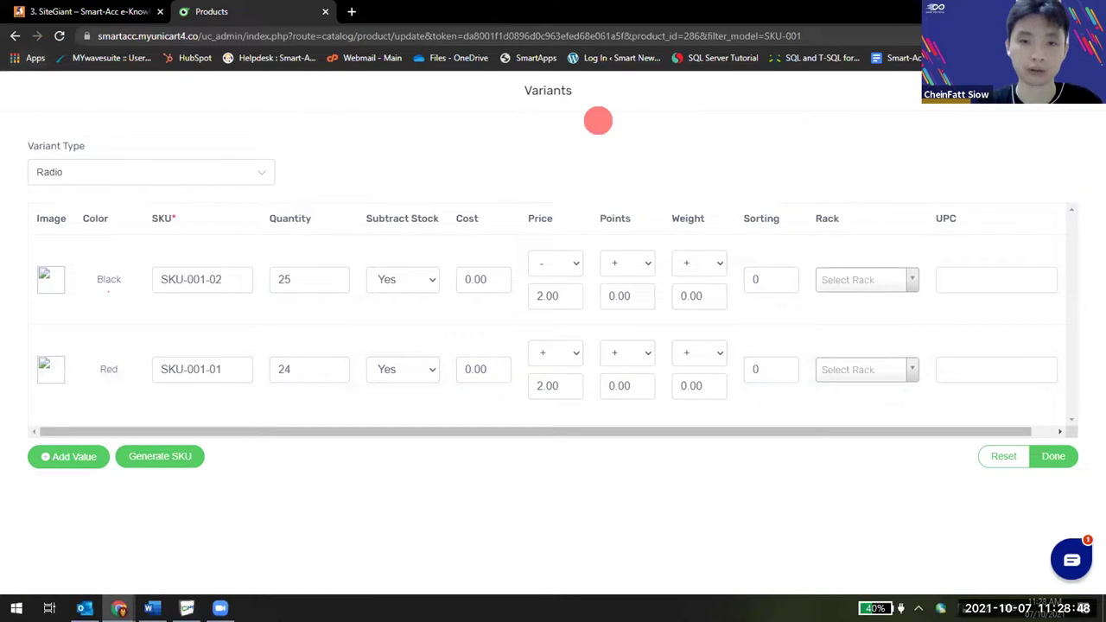
left_click(598, 121)
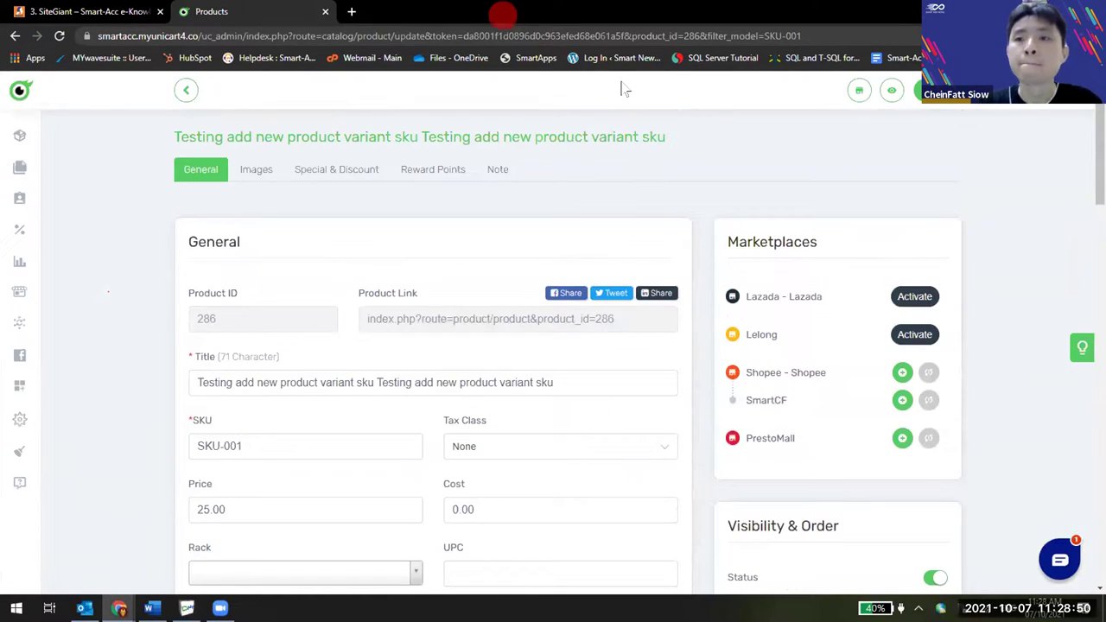
View the SiteGiant store setup in Smart DynaMod, and reopen the SKU-001 product's variant settings in Chrome to check the price adjustments.
key("super+d")
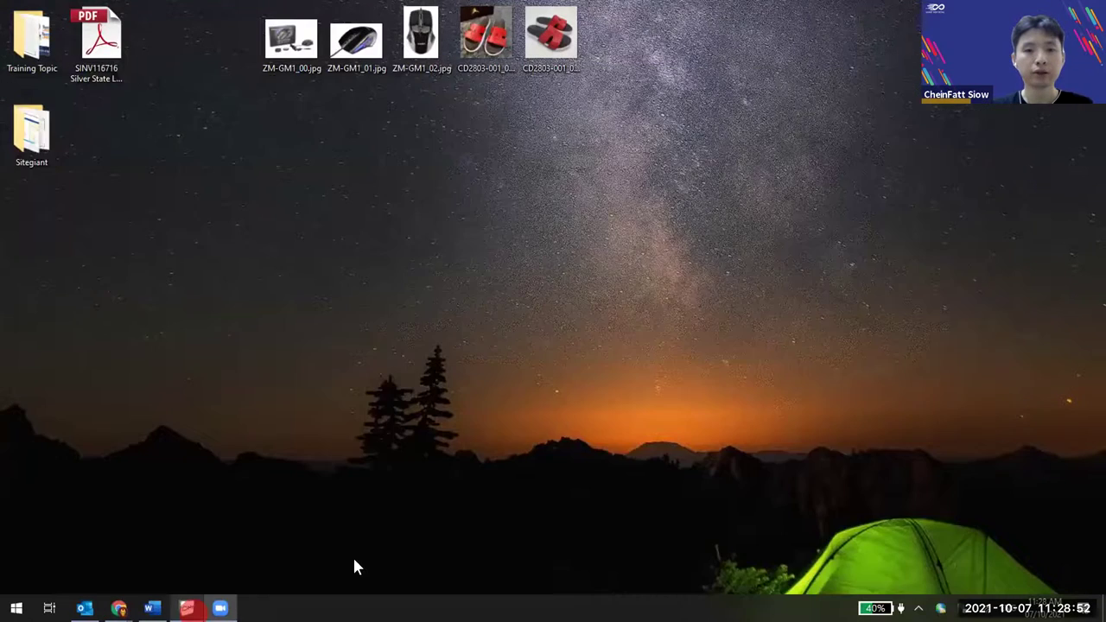
left_click(187, 608)
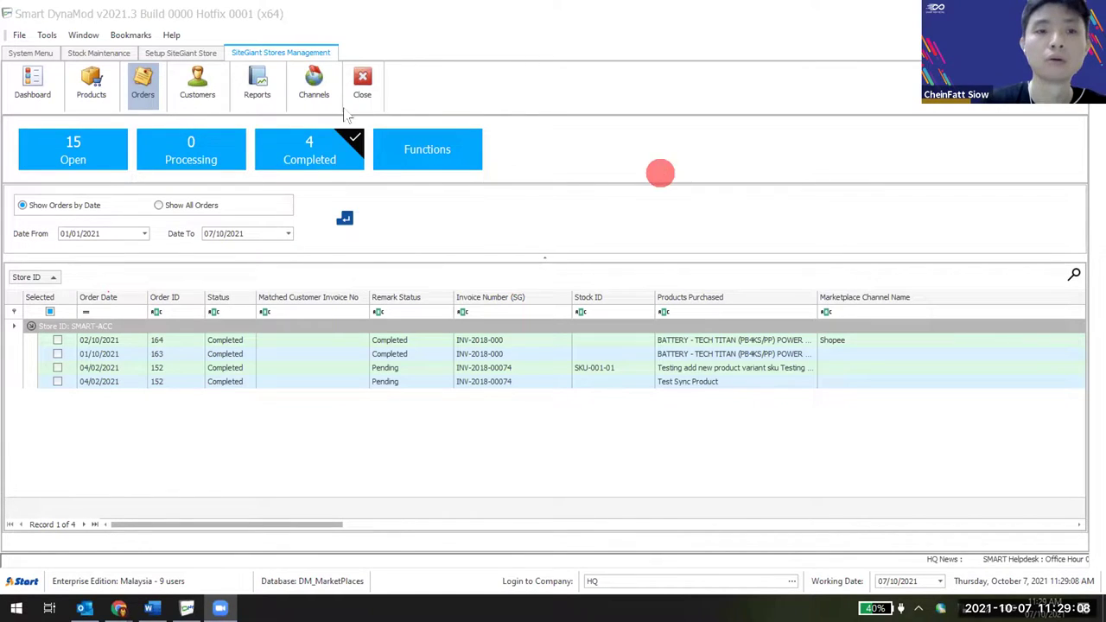
left_click(185, 53)
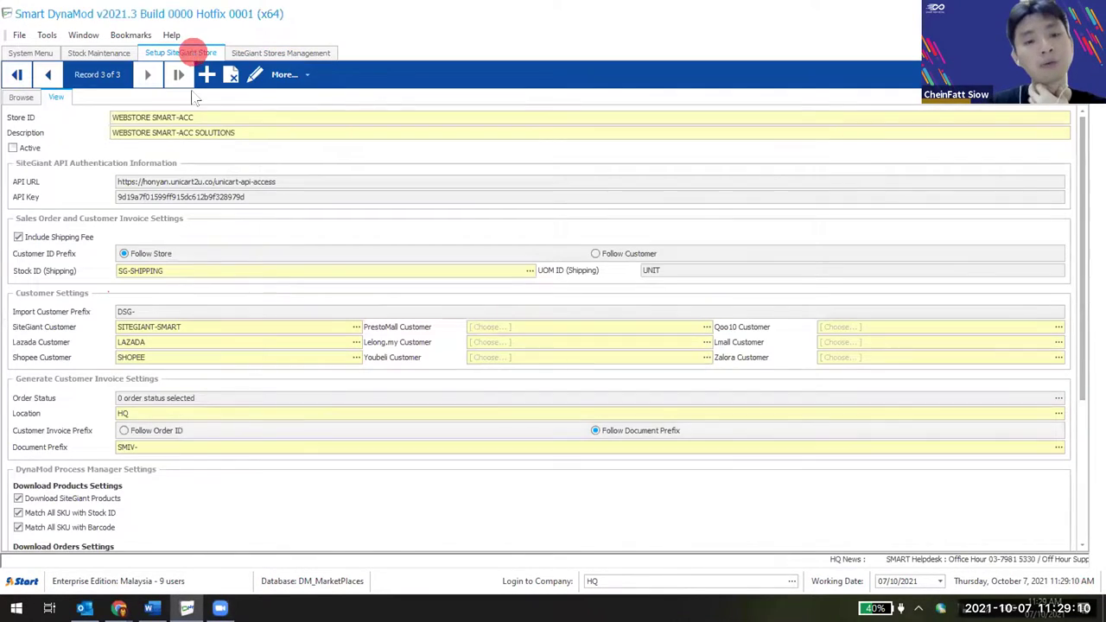
mouse_move(118, 608)
left_click(366, 547)
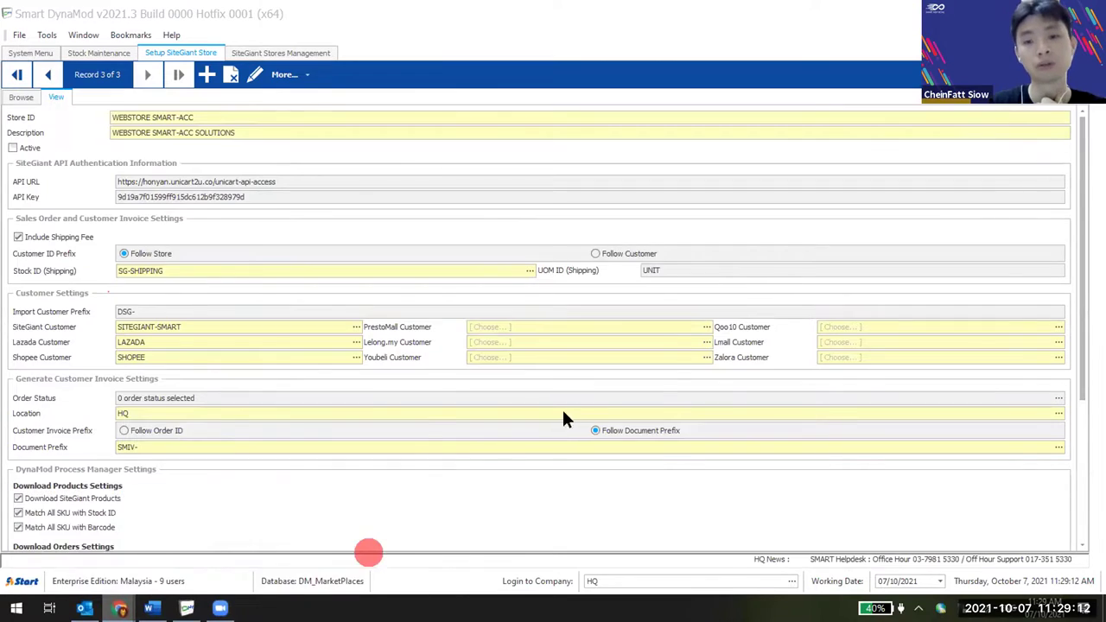
scroll(543, 511, "down", 15)
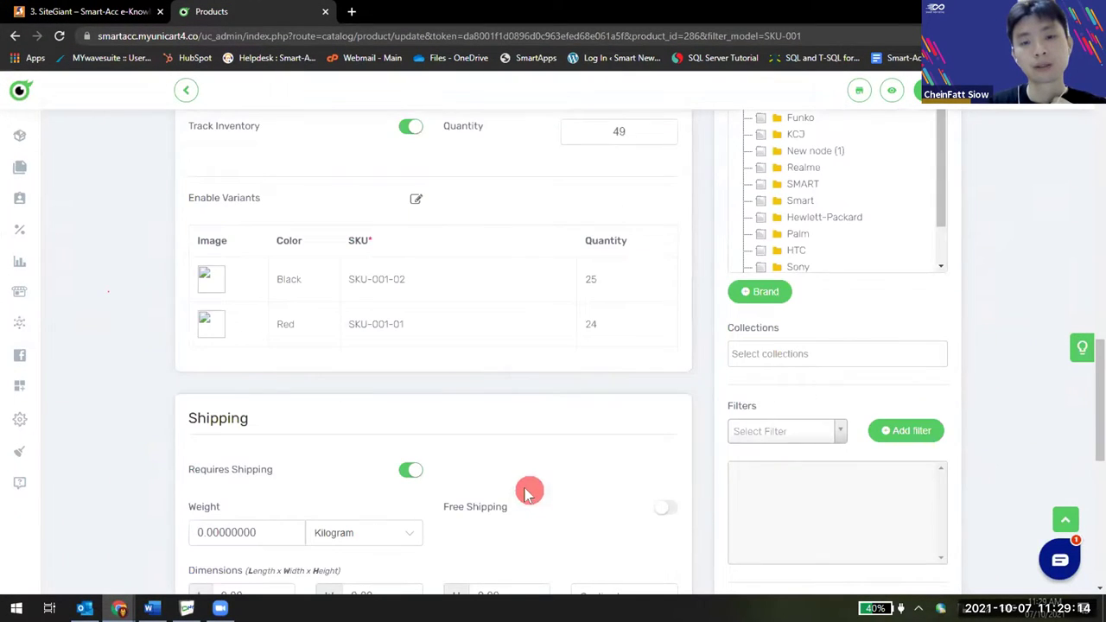
left_click(420, 199)
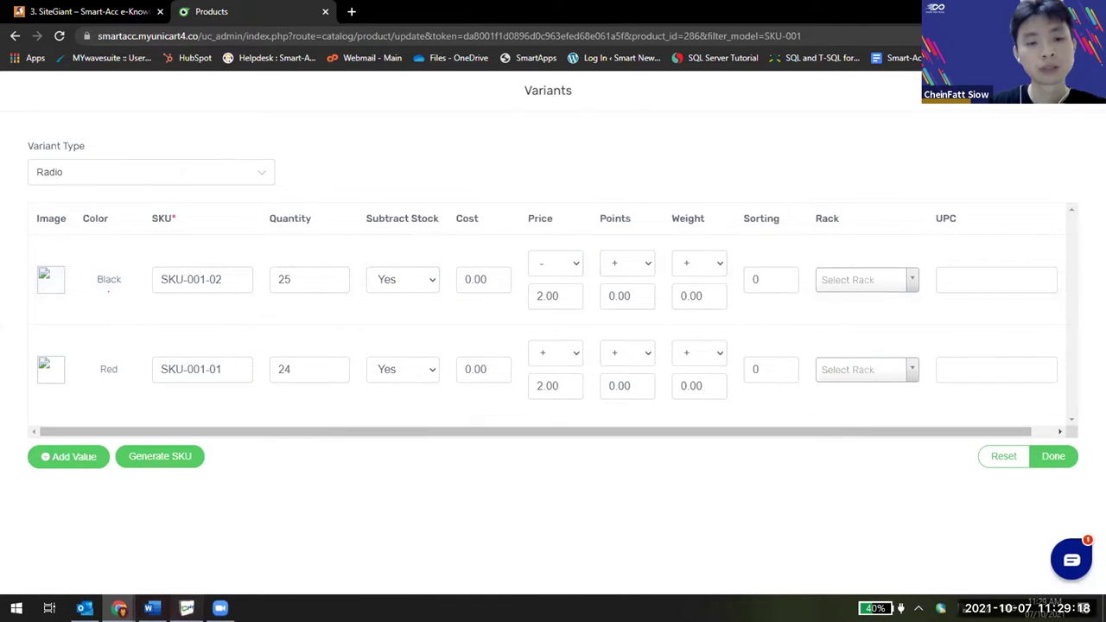
Switch to Smart DynaMod, select both SKU-001 variants in the SiteGiant product list and open Update Price/Quantity to SiteGiant for them.
key("alt+Tab")
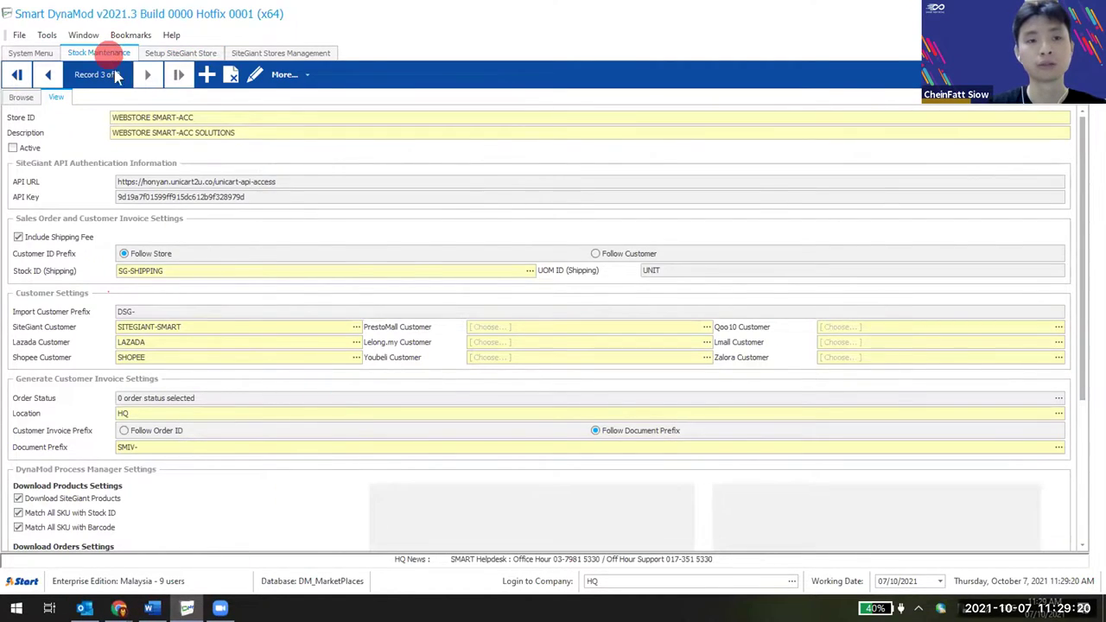
left_click(101, 53)
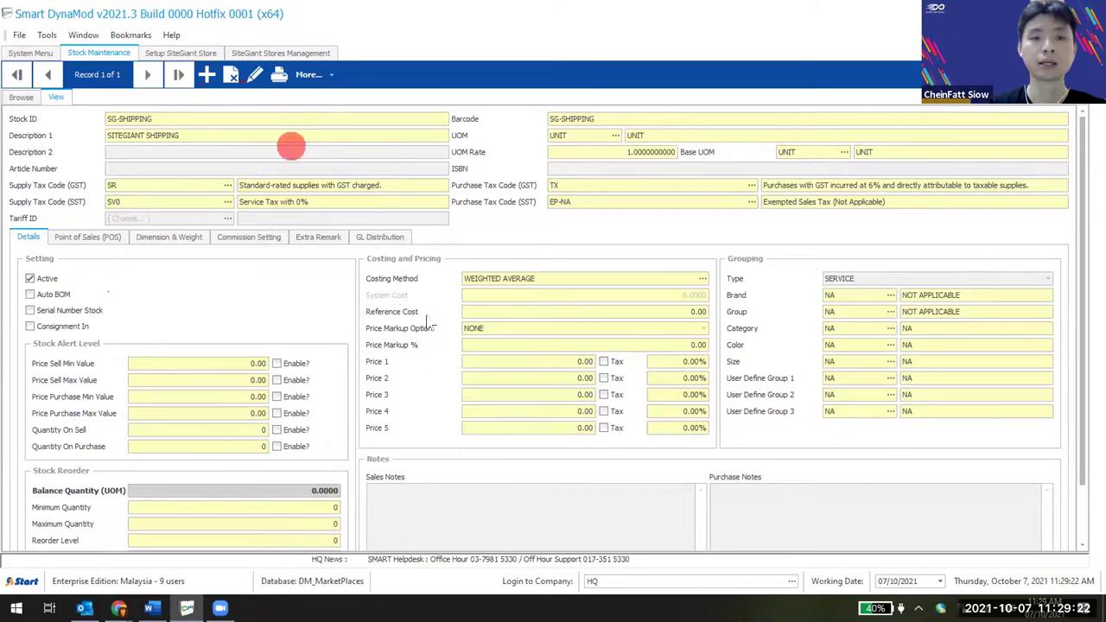
left_click(277, 53)
left_click(200, 52)
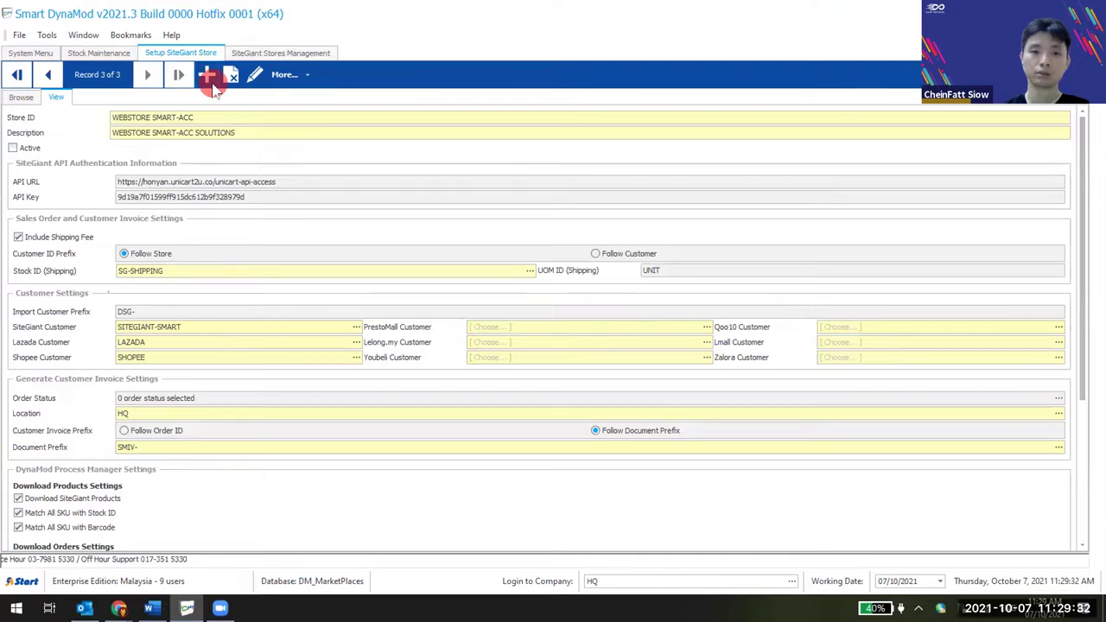
left_click(259, 53)
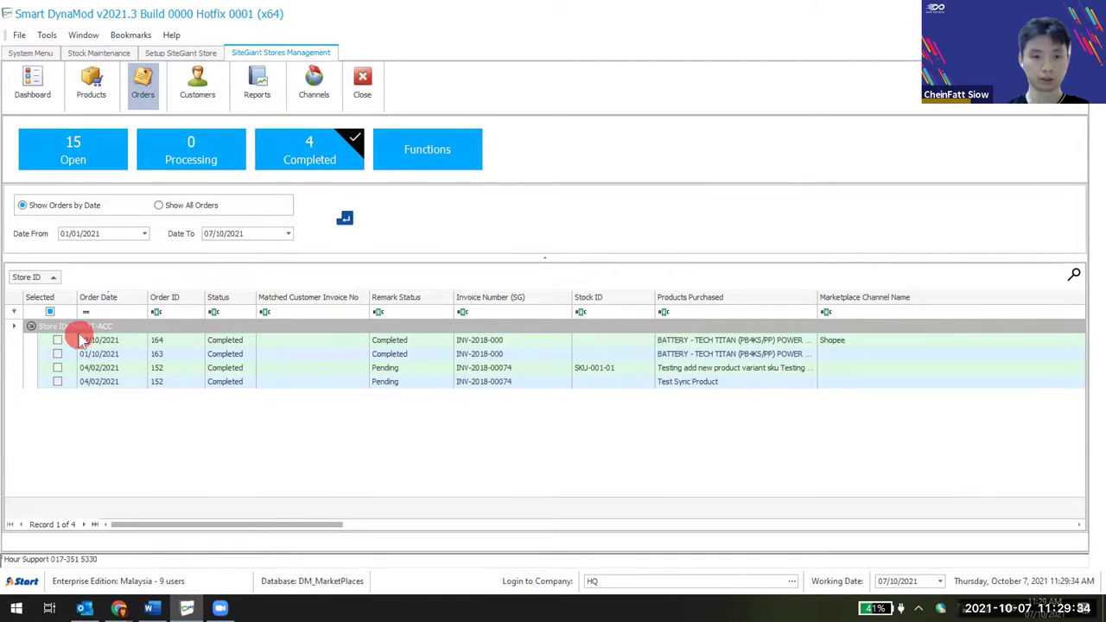
left_click(92, 84)
left_click(59, 277)
left_click(60, 289)
left_click(188, 164)
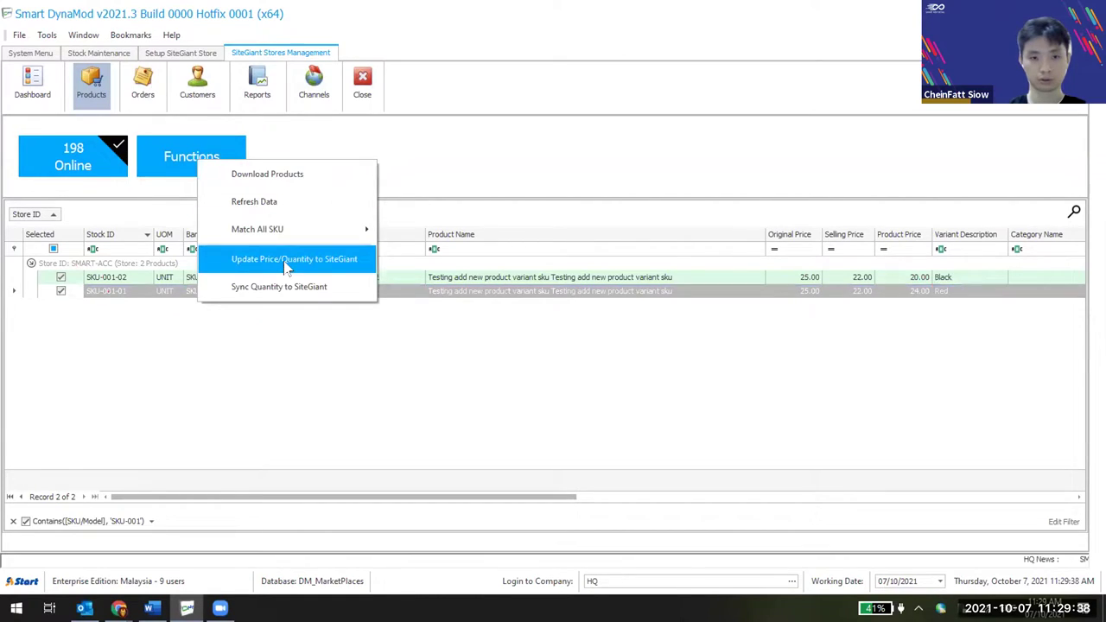
left_click(286, 262)
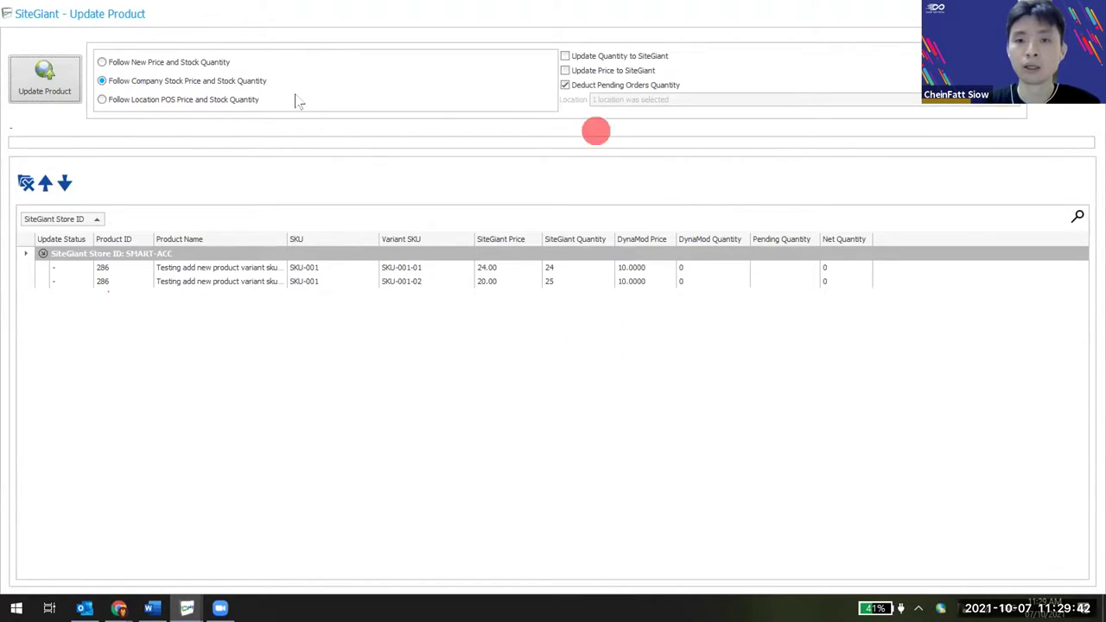
Choose Follow New Price and Stock Quantity, and set the new SiteGiant price to 25.00 for SKU-001-01 and 30.00 for SKU-001-02.
left_click(204, 64)
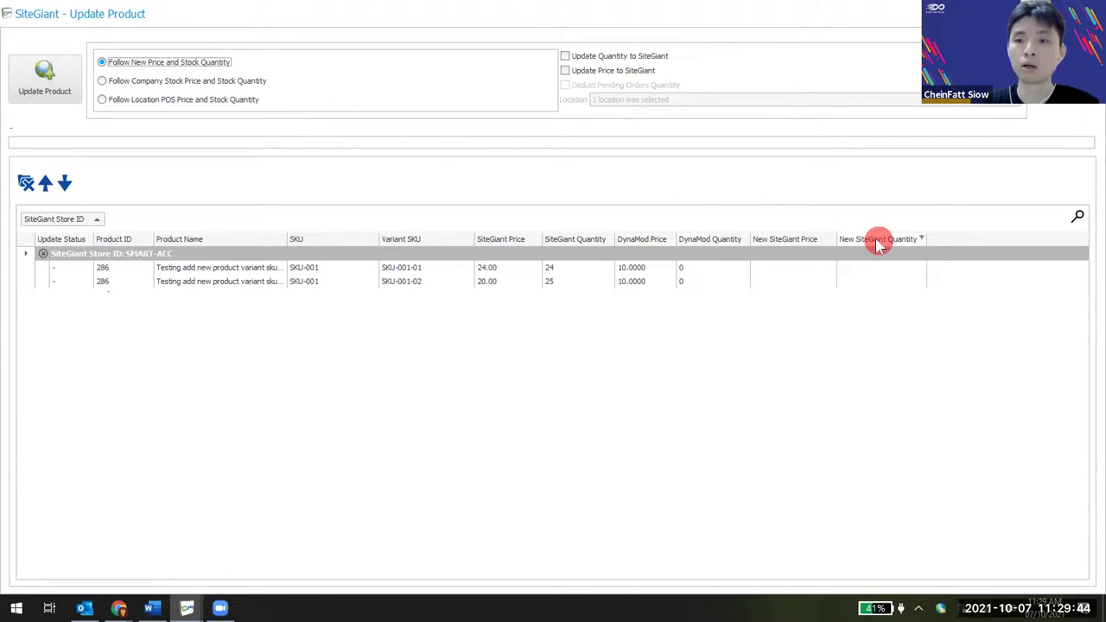
left_click(795, 267)
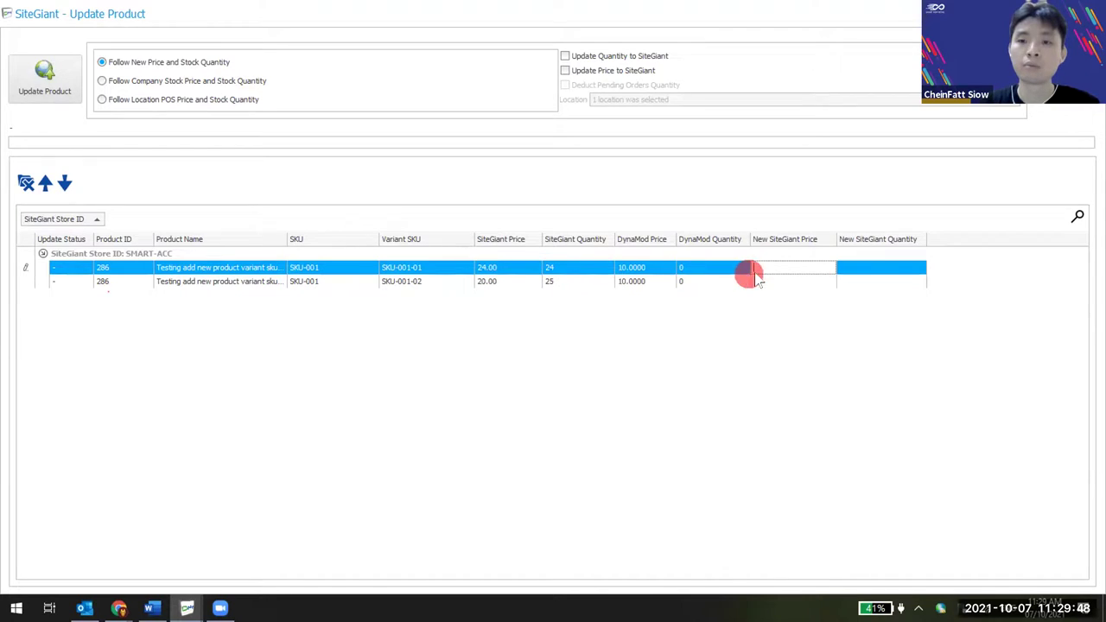
type("25.00")
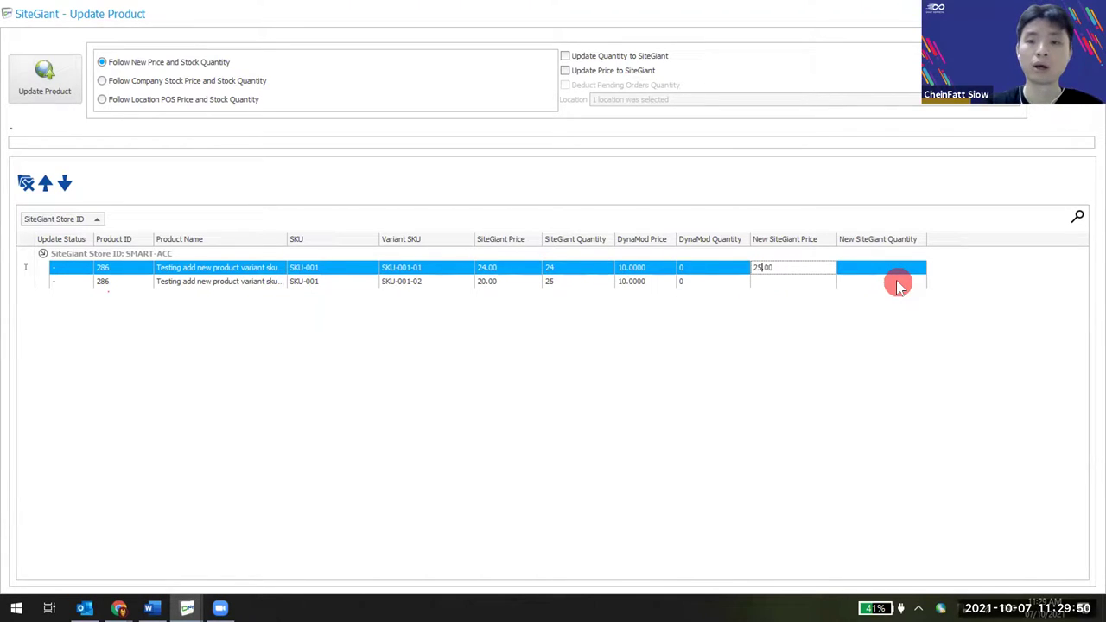
left_click(819, 281)
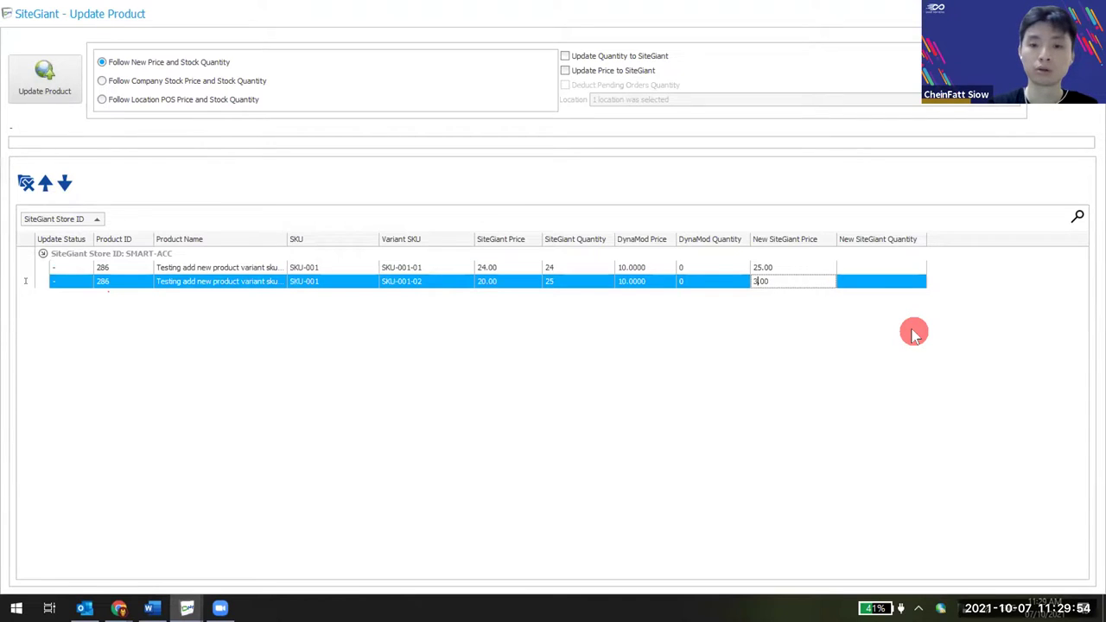
Enable Update Price to SiteGiant and run the product update for both SKU-001 variants.
left_click(47, 74)
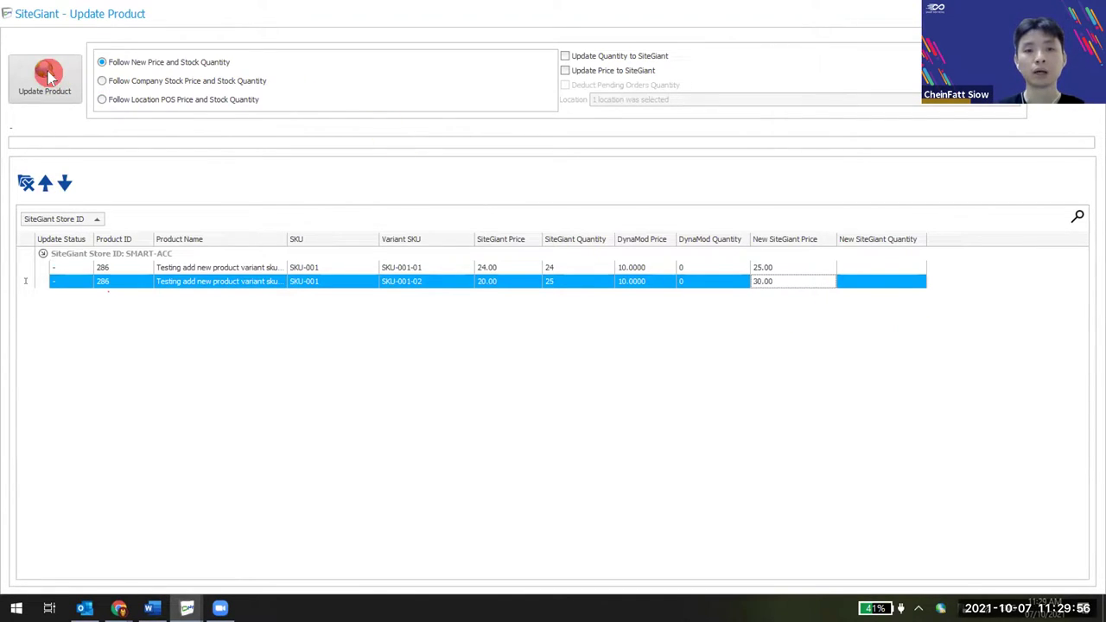
left_click(588, 71)
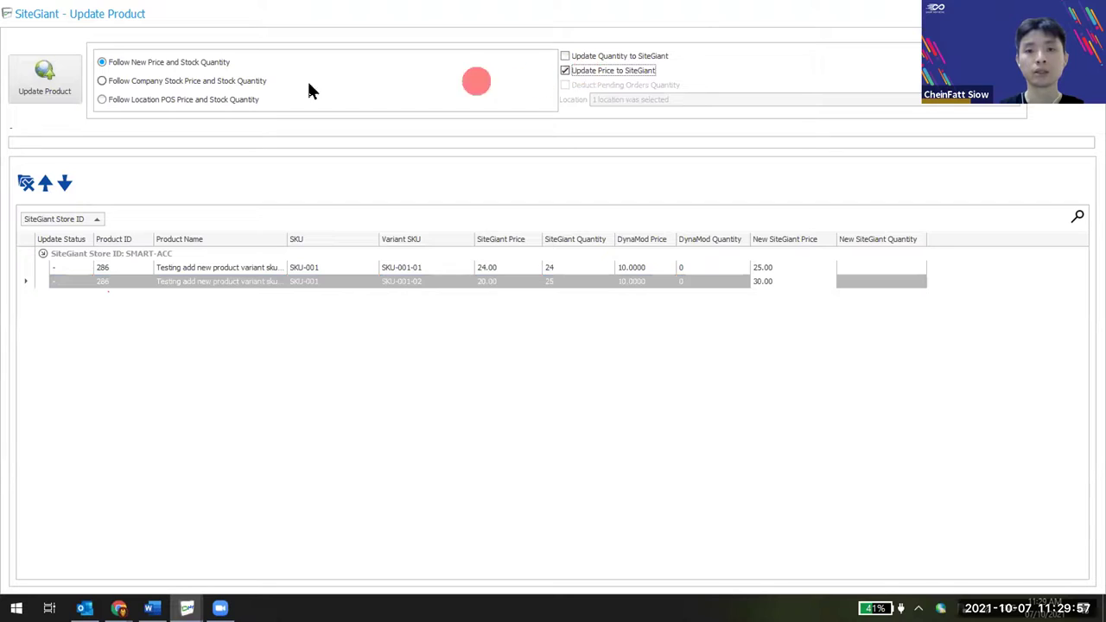
left_click(40, 84)
left_click(563, 353)
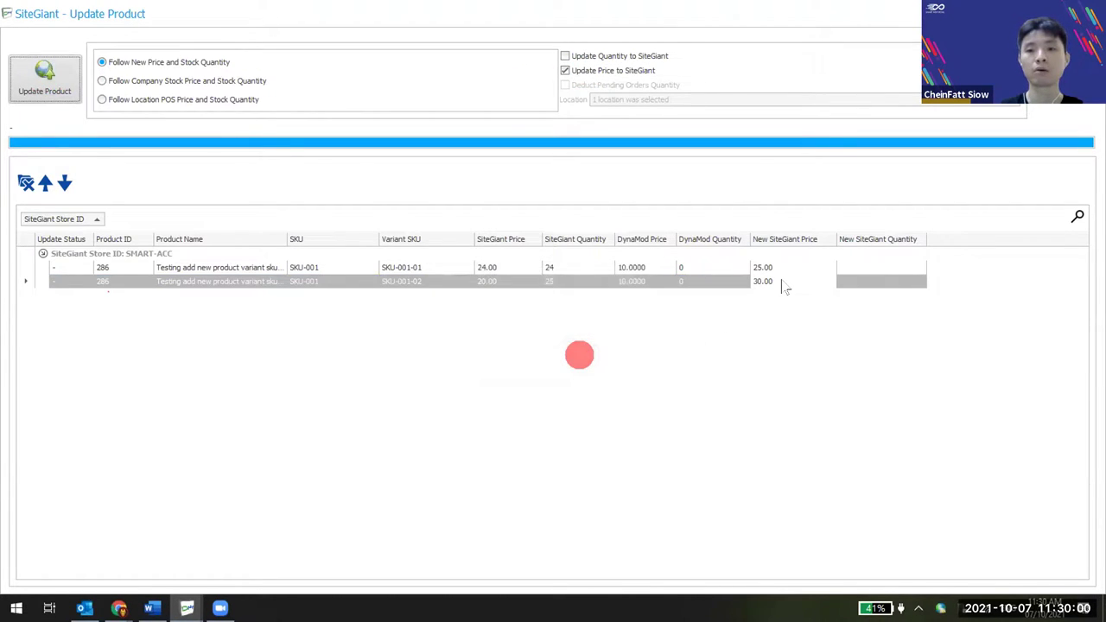
Switch to Chrome, reload the SKU-001 product page and open its variant settings to check the updated price adjustments.
left_click(119, 607)
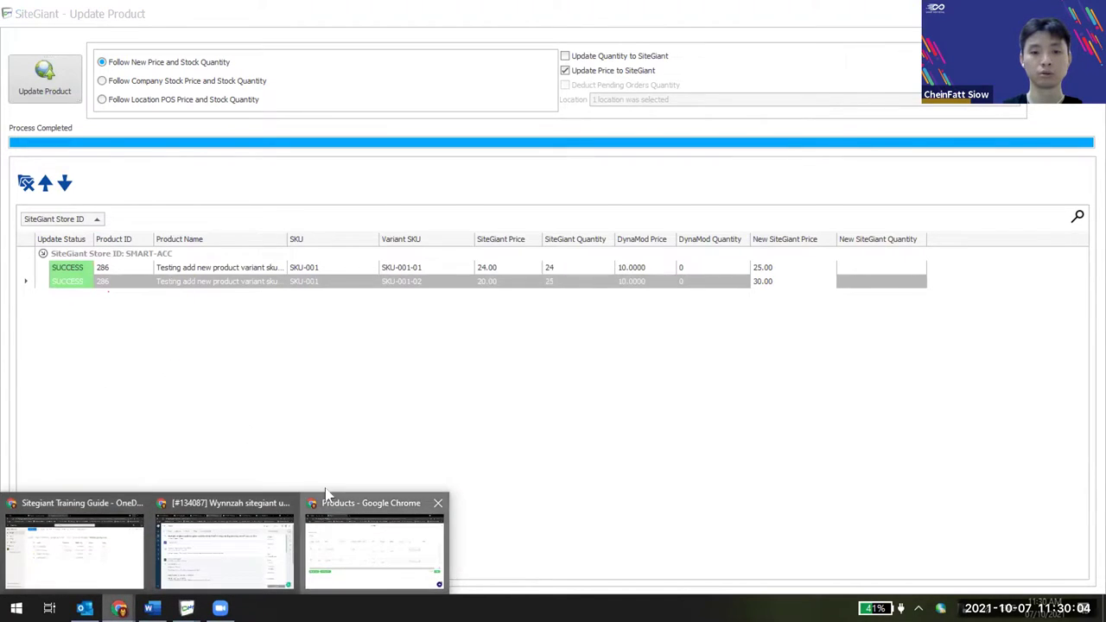
left_click(328, 495)
left_click(59, 36)
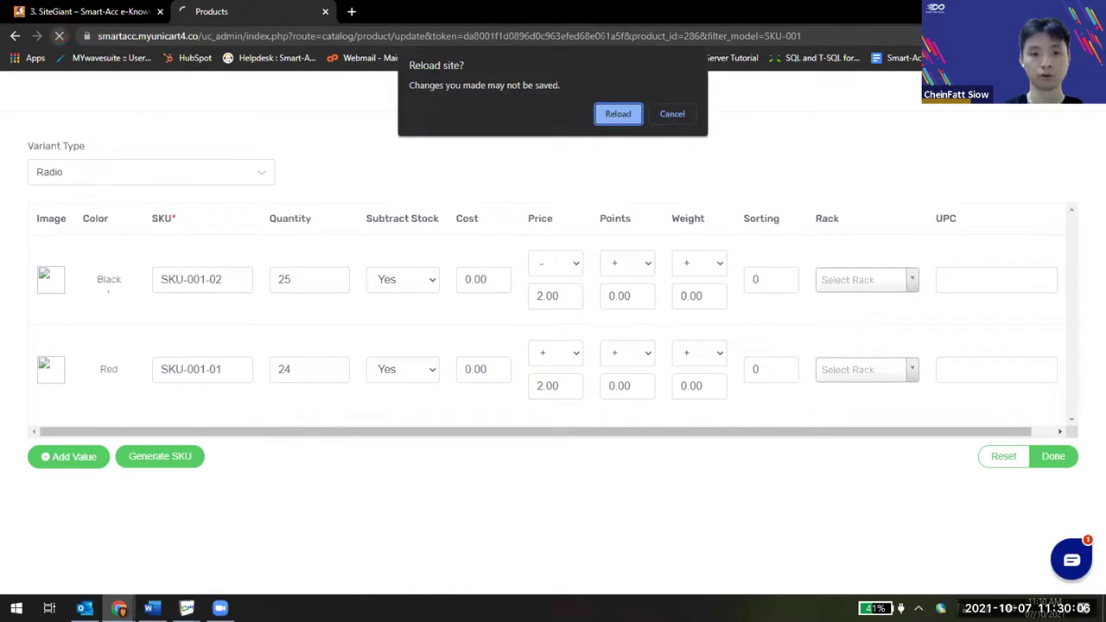
left_click(618, 112)
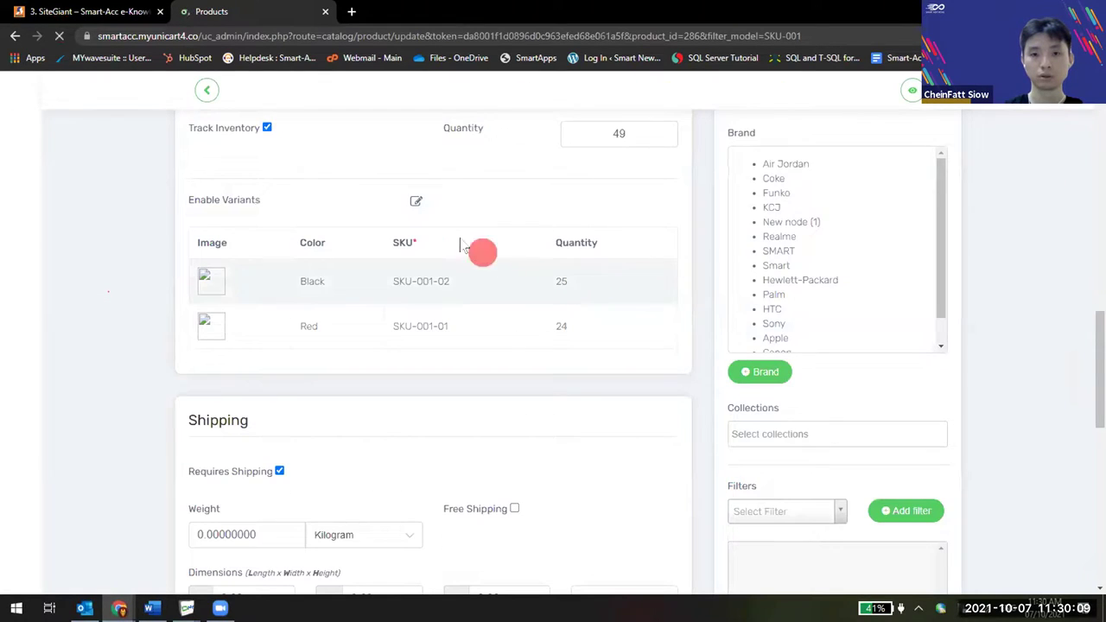
left_click(419, 206)
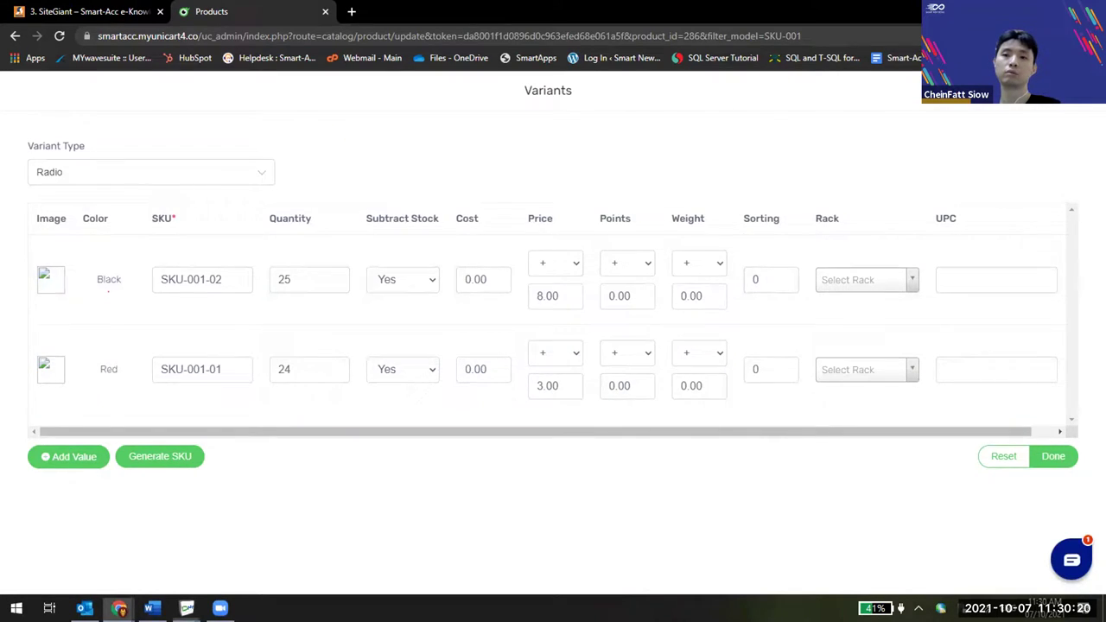
Switch to Smart DynaMod, leave the product update window and examine the SKU-001 variants' price columns in the SiteGiant product list.
key("alt+Tab")
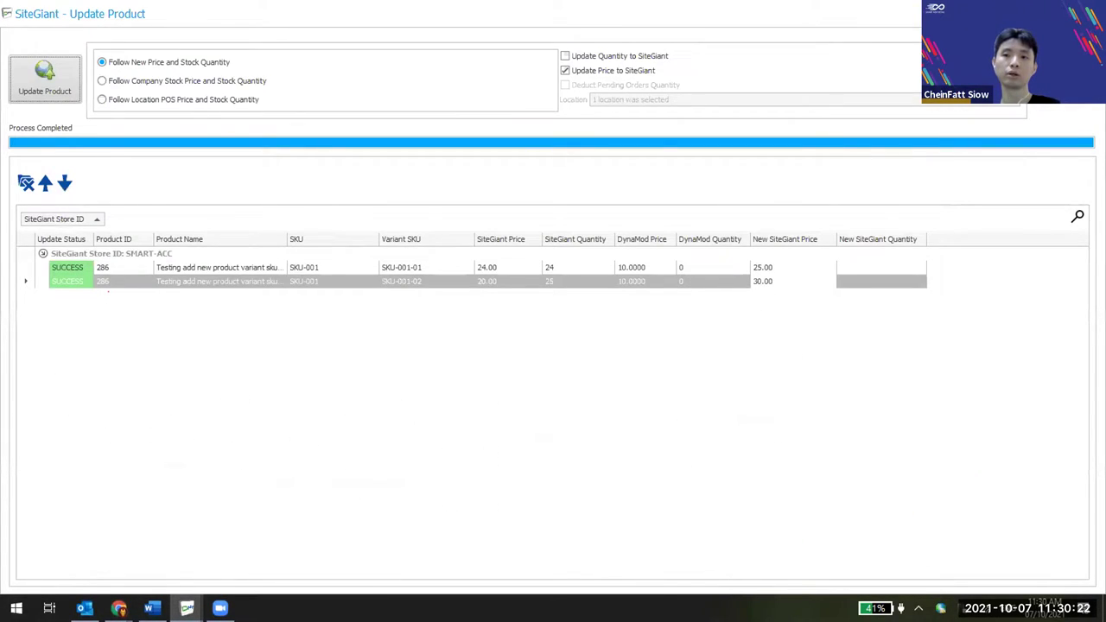
key("alt+Tab")
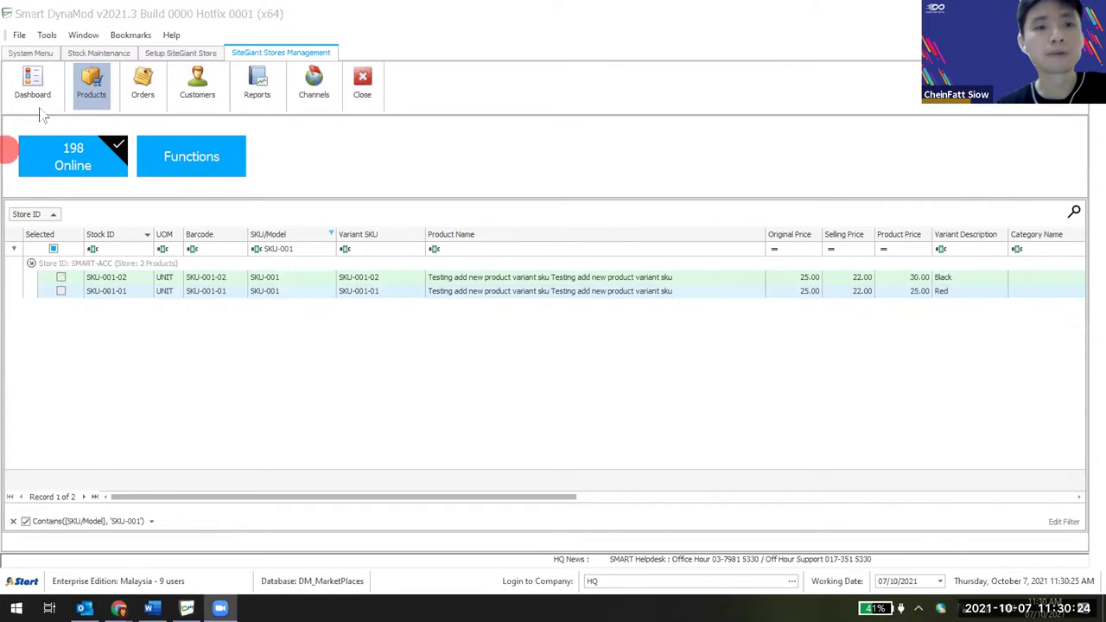
left_click(418, 36)
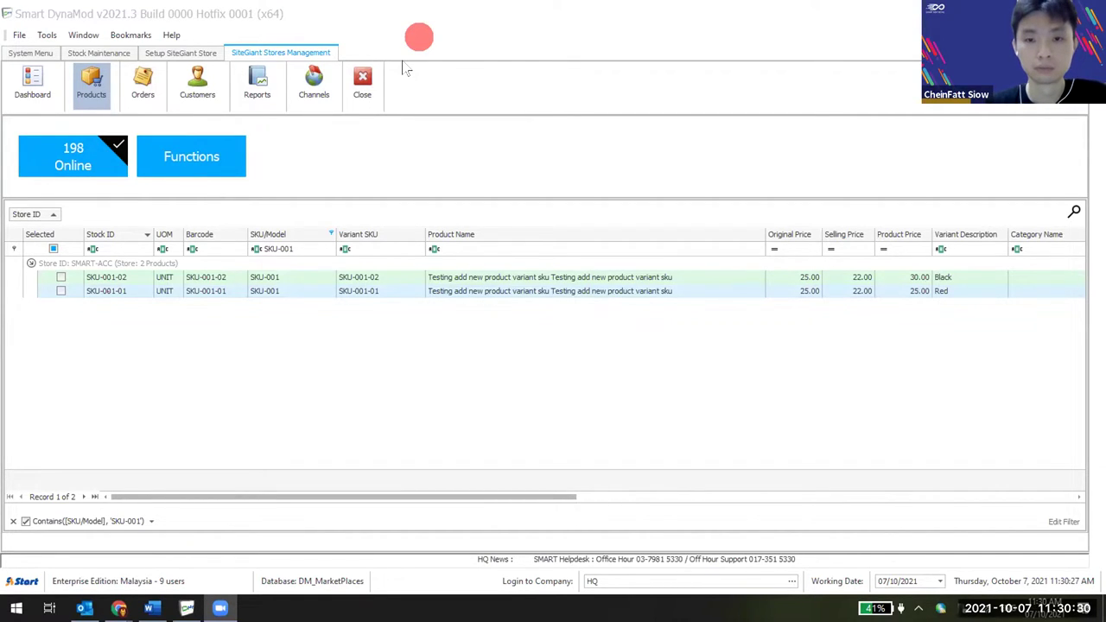
left_click(785, 301)
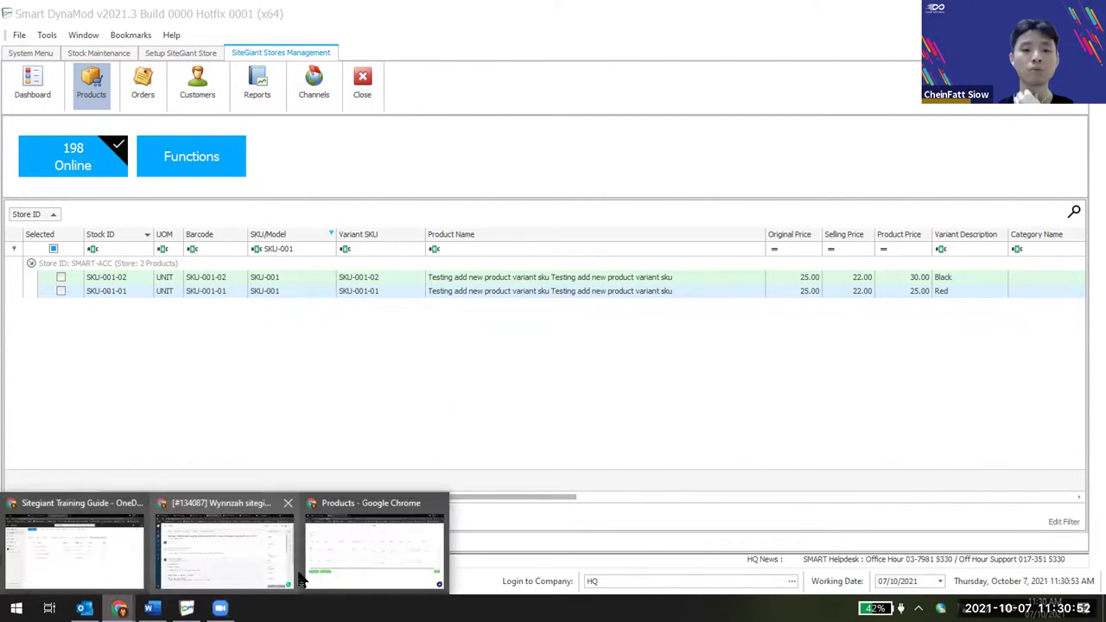
Recheck the SKU-001 variant price adjustments in Chrome, close the variant settings and return to Smart DynaMod's product list.
left_click(379, 562)
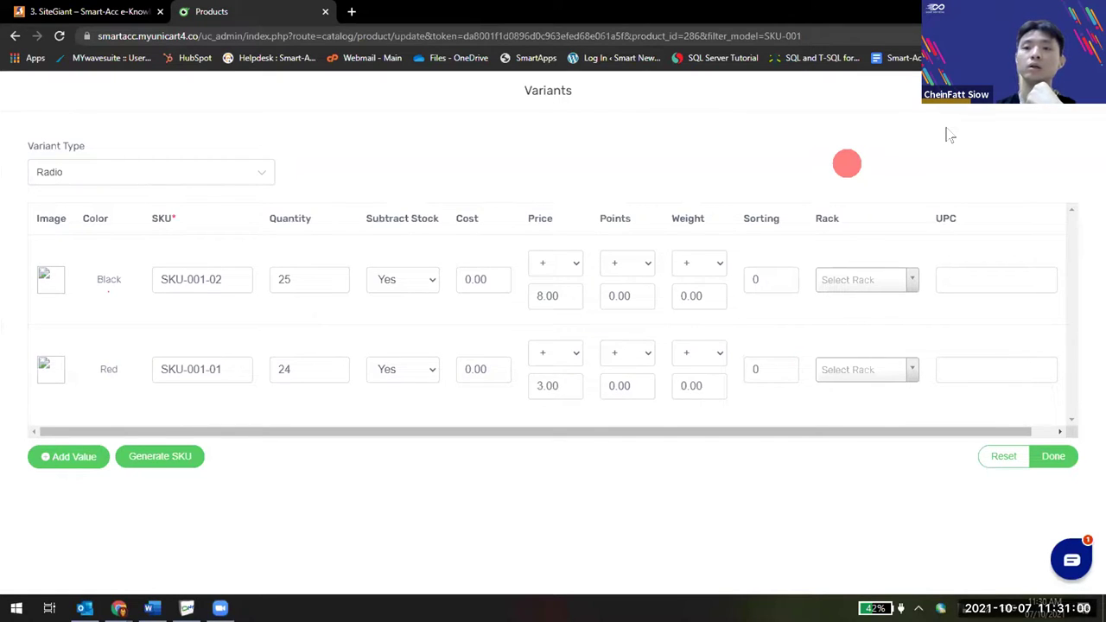
key("Escape")
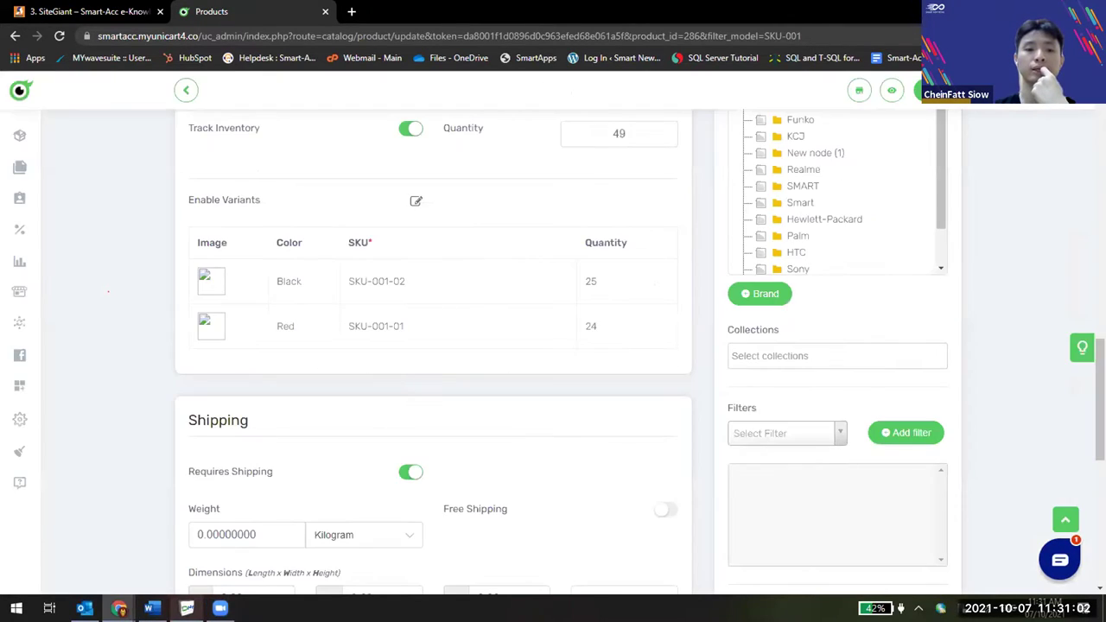
key("alt+Tab")
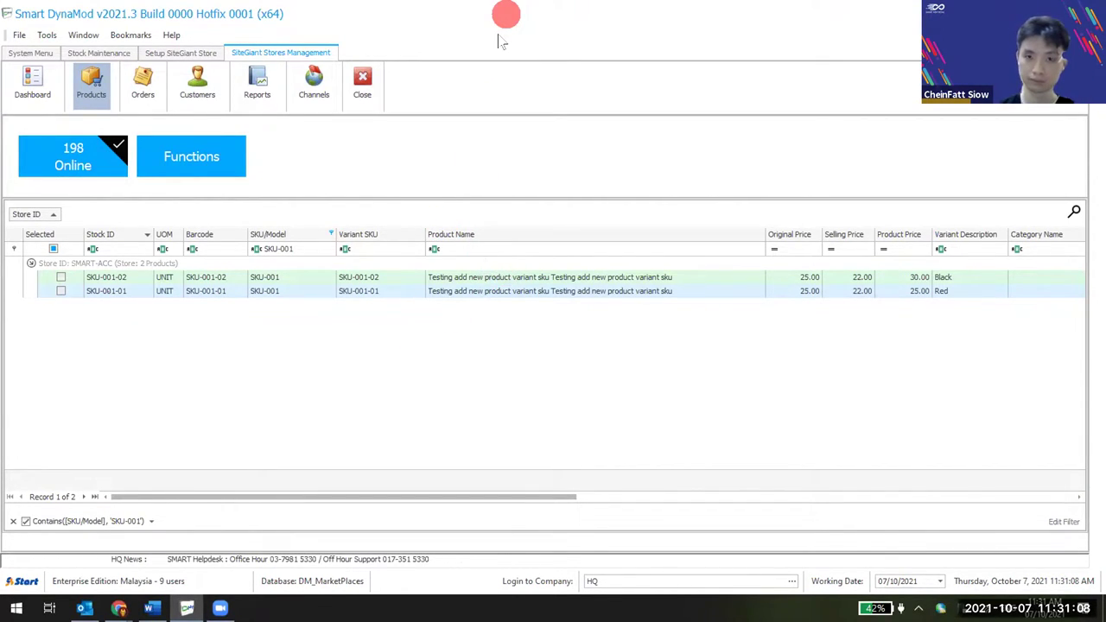
Open the SiteGiant orders and look through the Open, Processing and Completed order lists.
left_click(748, 423)
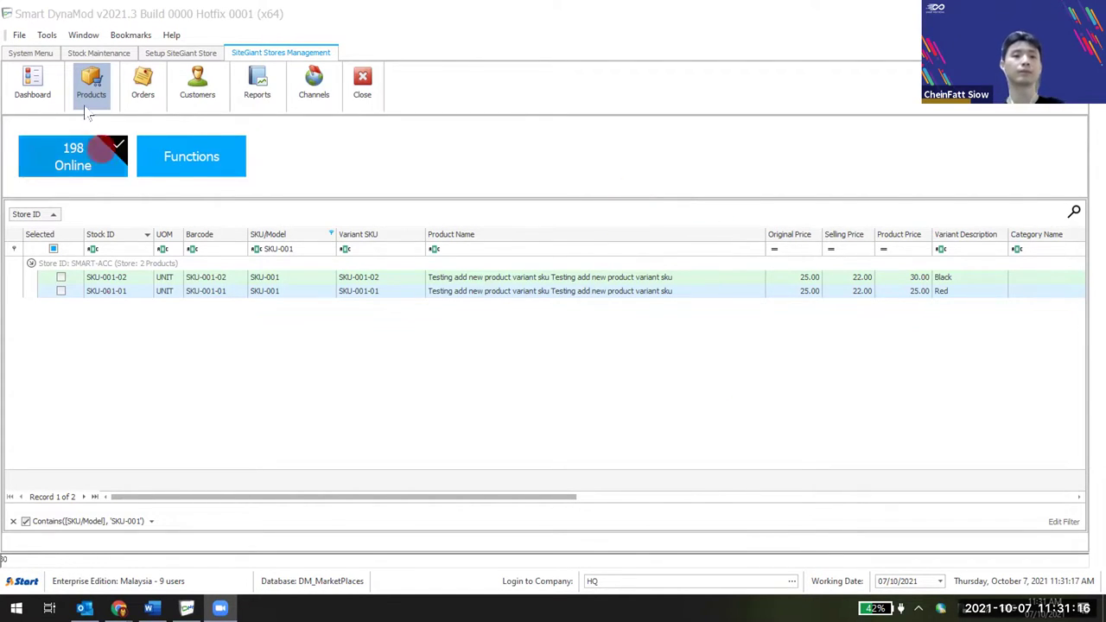
left_click(141, 86)
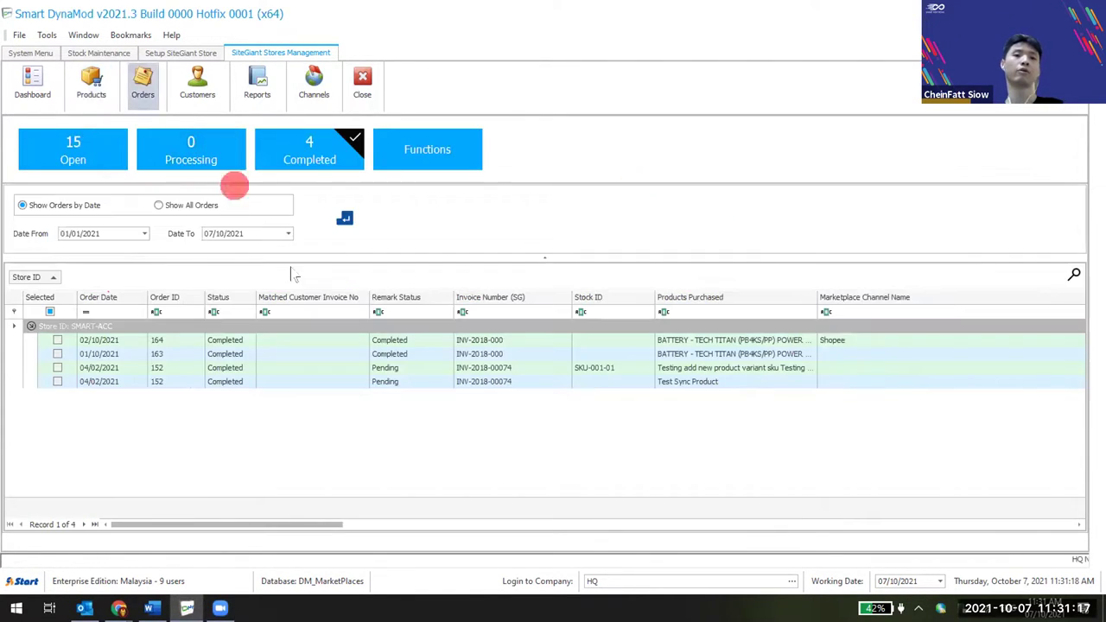
left_click(441, 148)
left_click(584, 126)
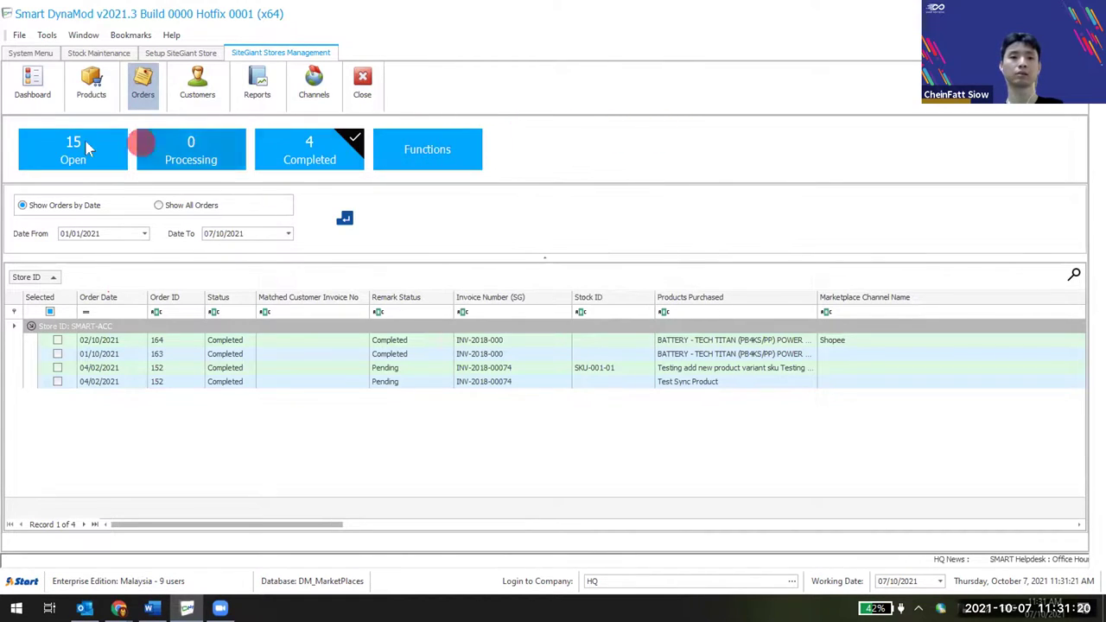
left_click(88, 148)
left_click(190, 144)
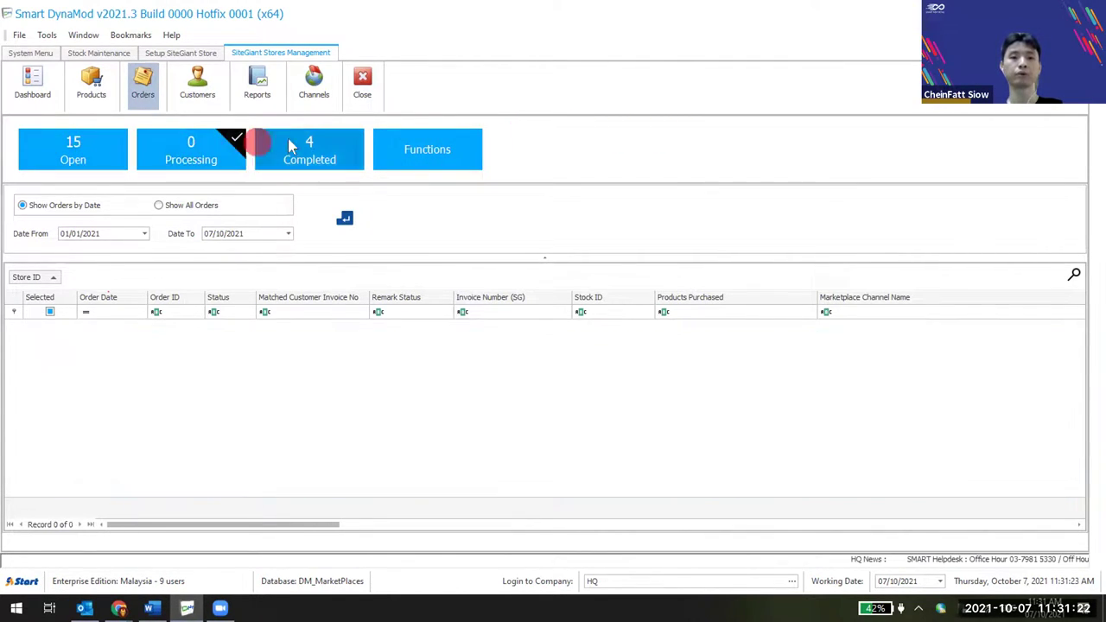
left_click(309, 145)
left_click(76, 143)
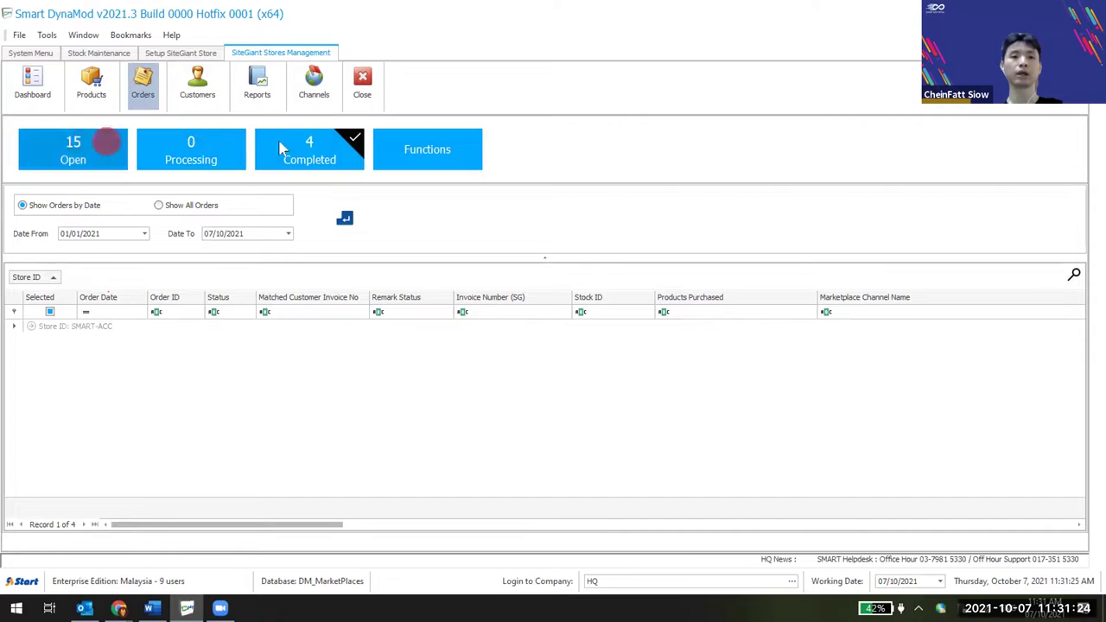
Open the Download Orders window to view its date range and sync options, and close it.
left_click(442, 149)
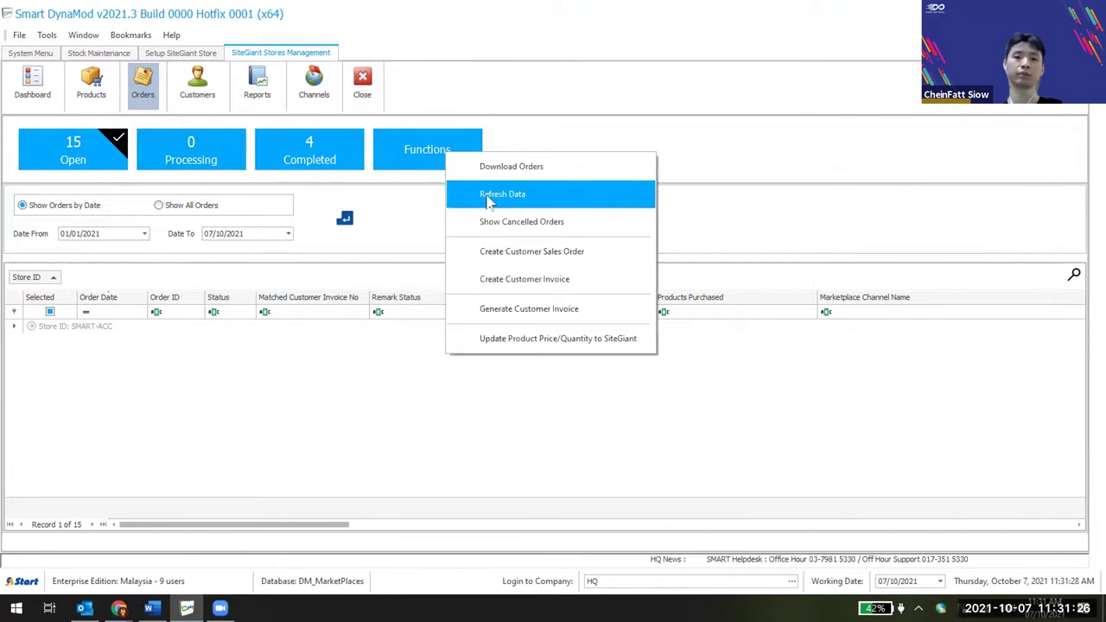
left_click(555, 168)
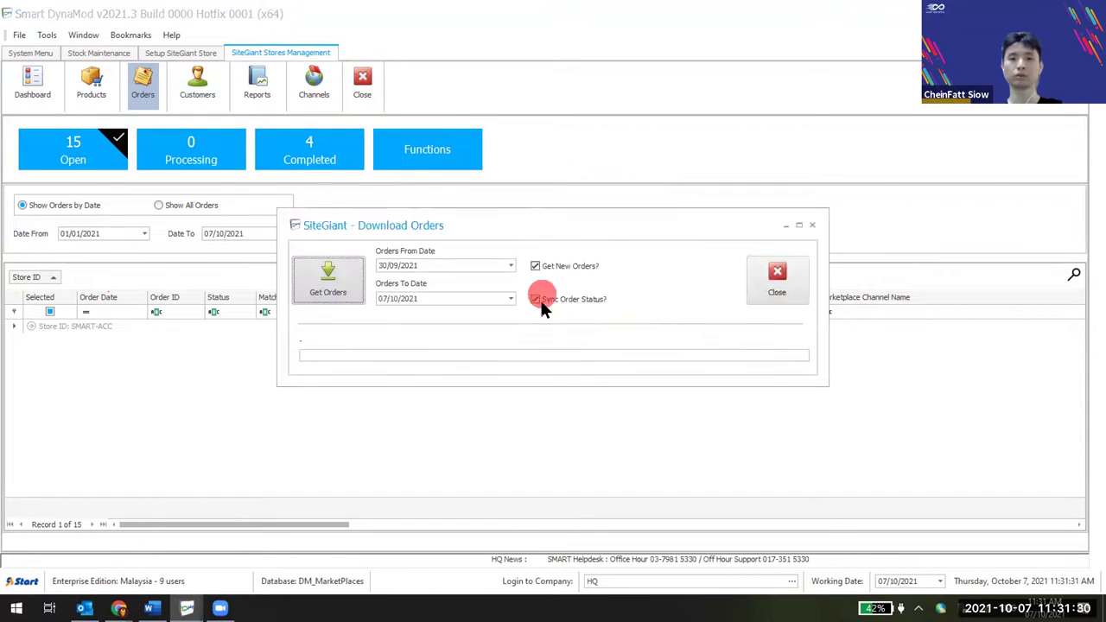
left_click(794, 286)
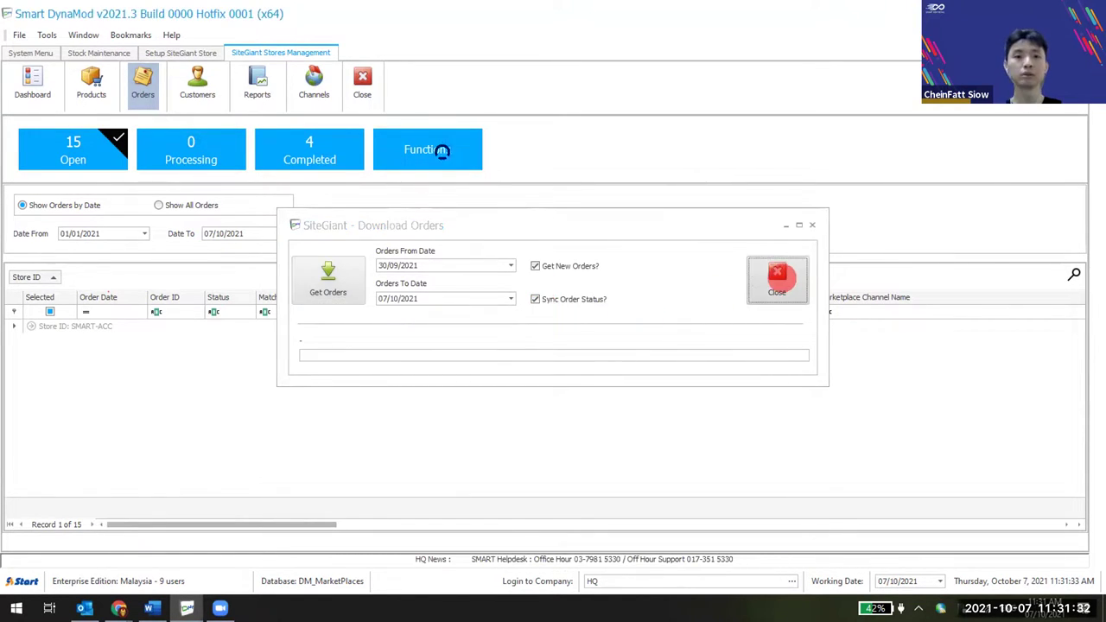
left_click(593, 354)
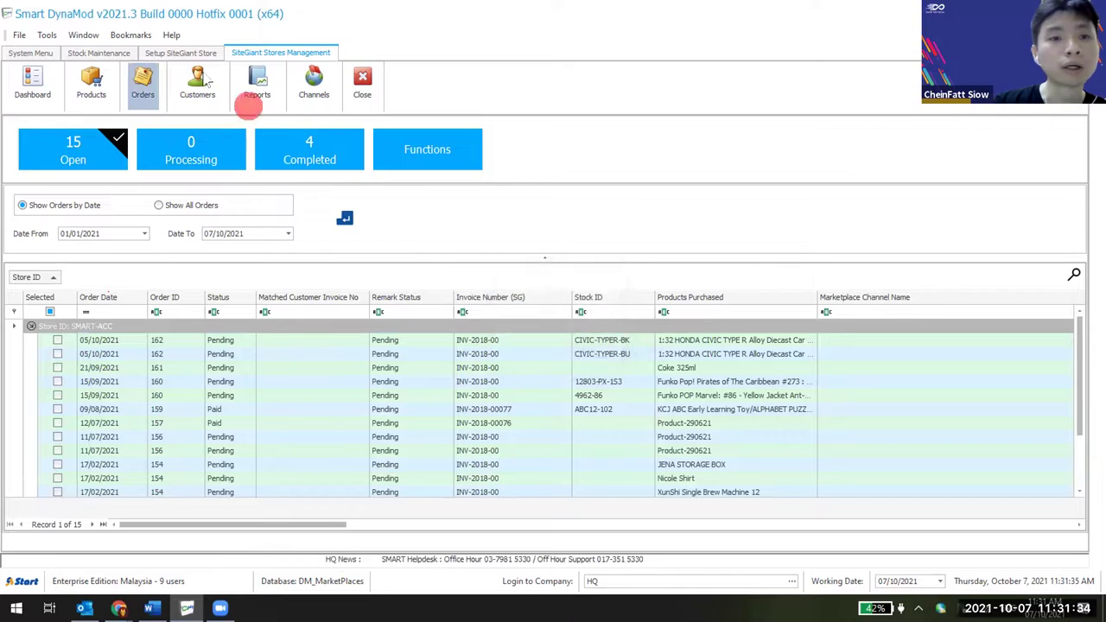
In the SiteGiant store setup, open the Order Status selector under Generate Customer Invoice Settings.
left_click(180, 53)
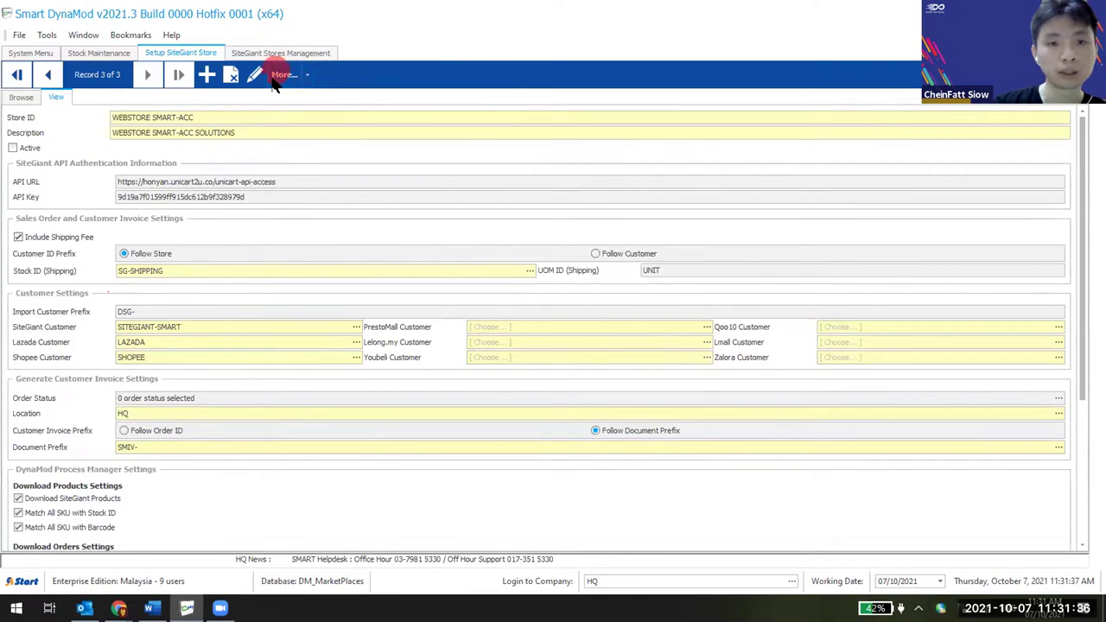
left_click(1059, 399)
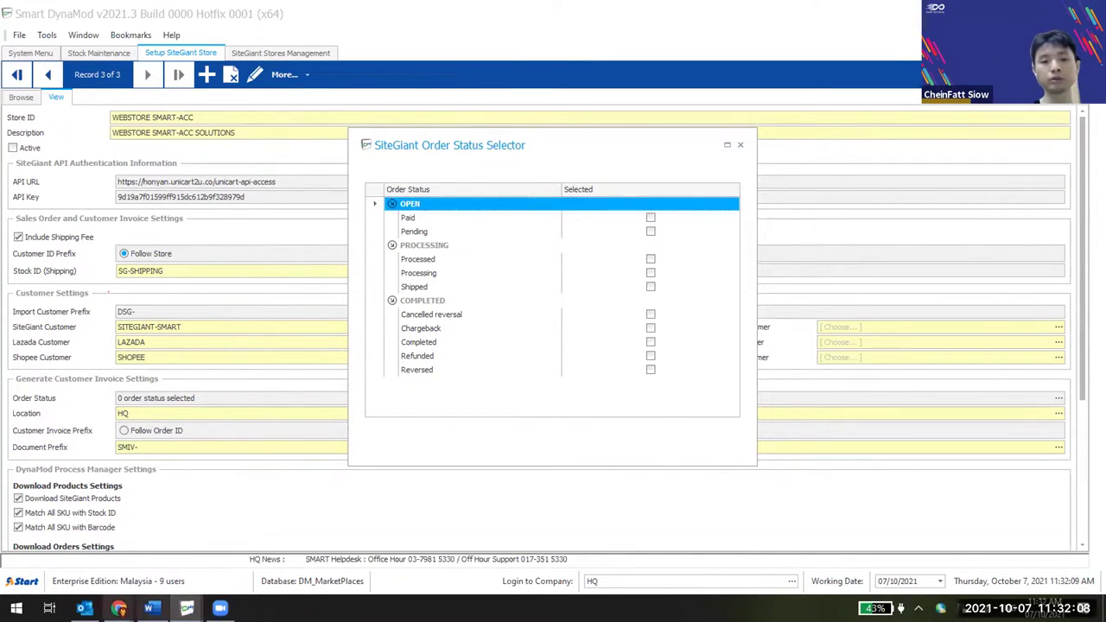
Switch to Chrome and leave the SKU-001 product page for Unicart's Products list.
left_click(118, 608)
left_click(361, 544)
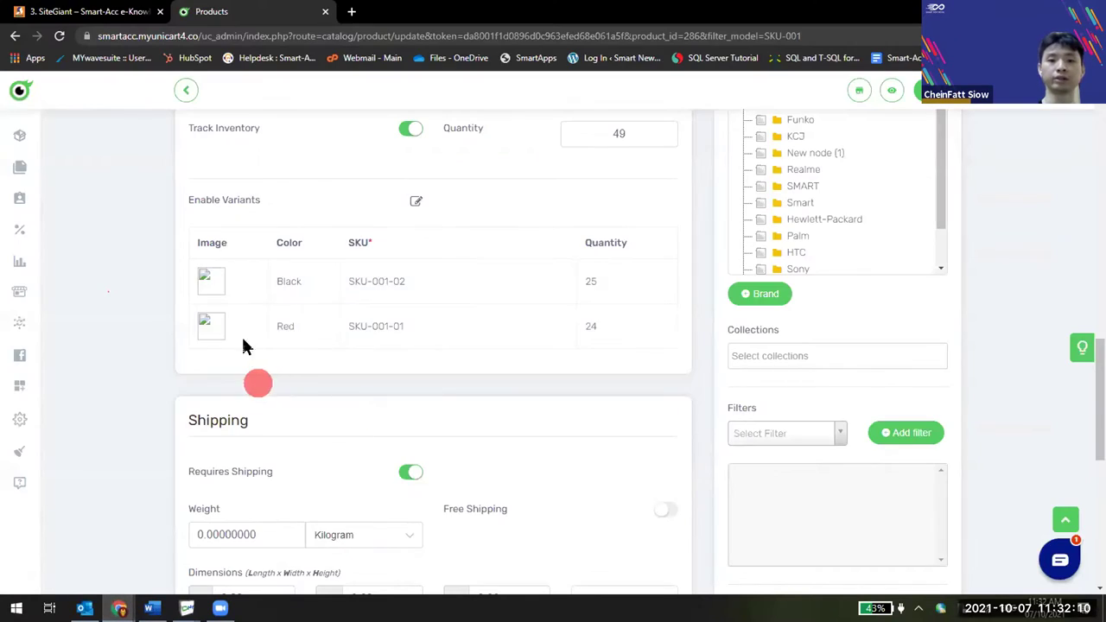
left_click(186, 90)
left_click(619, 113)
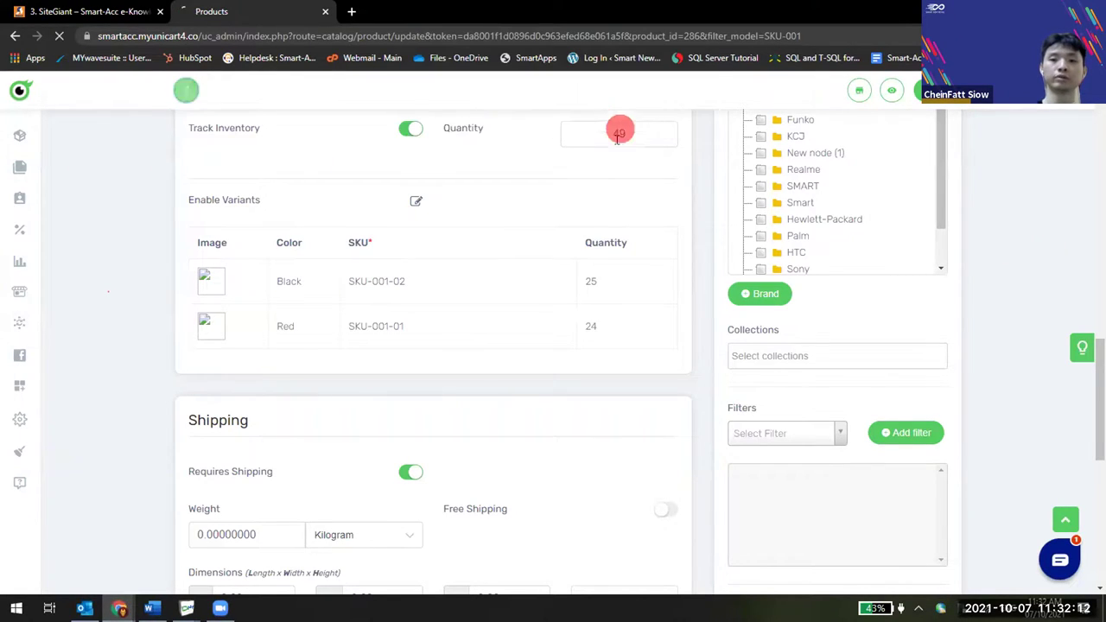
mouse_move(187, 608)
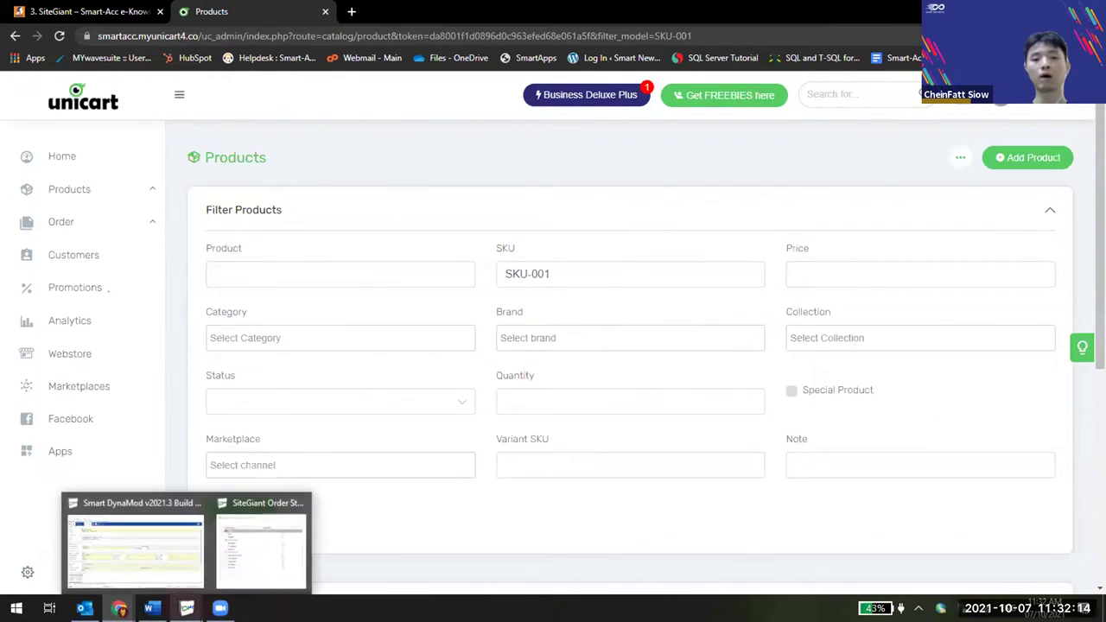
Return to Smart DynaMod, close the Order Status selector and examine the Open, Processing and Completed SiteGiant orders.
left_click(238, 565)
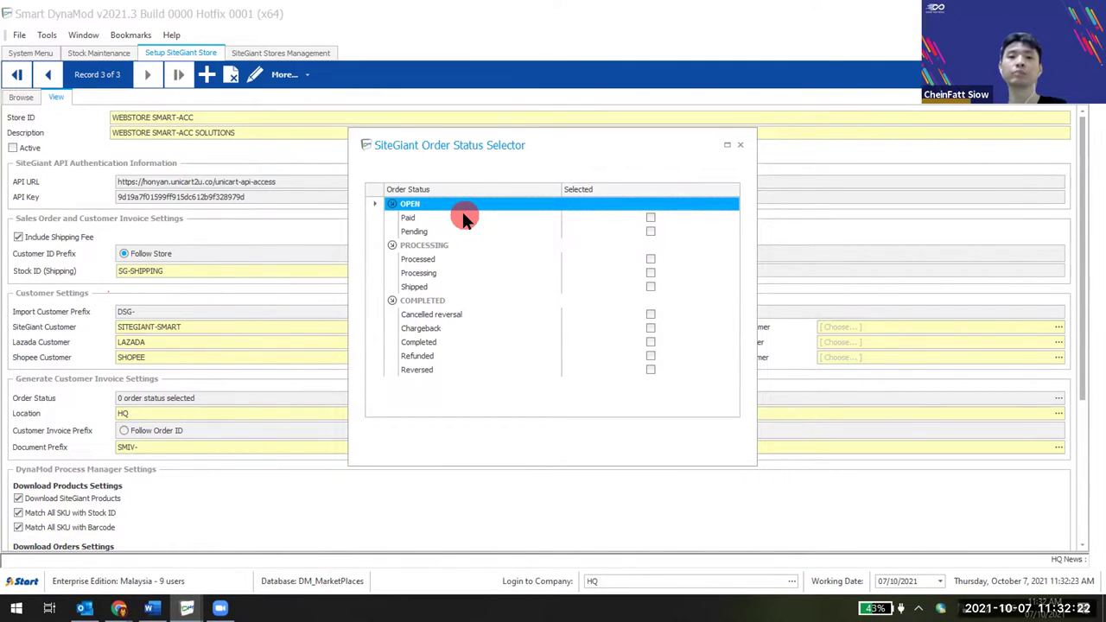
left_click(739, 146)
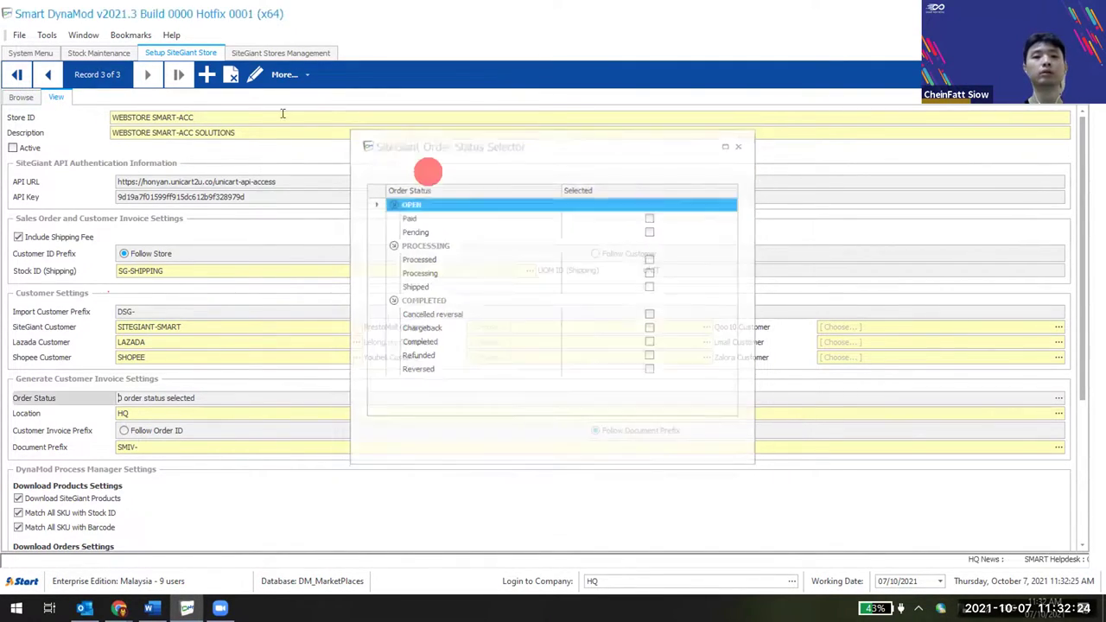
left_click(279, 52)
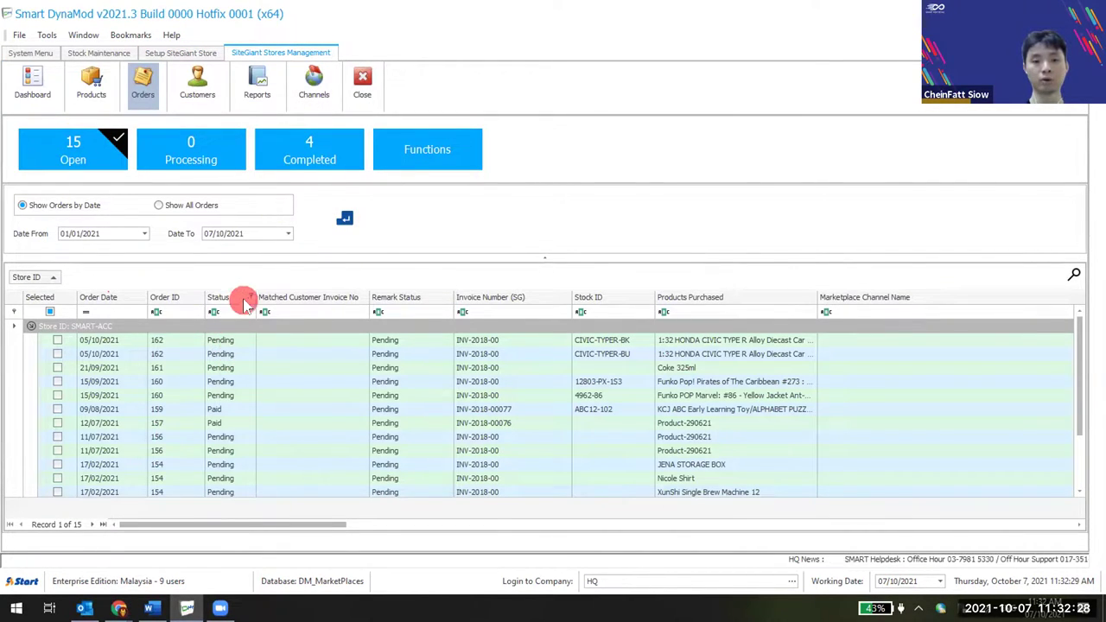
scroll(245, 423, "down", 1)
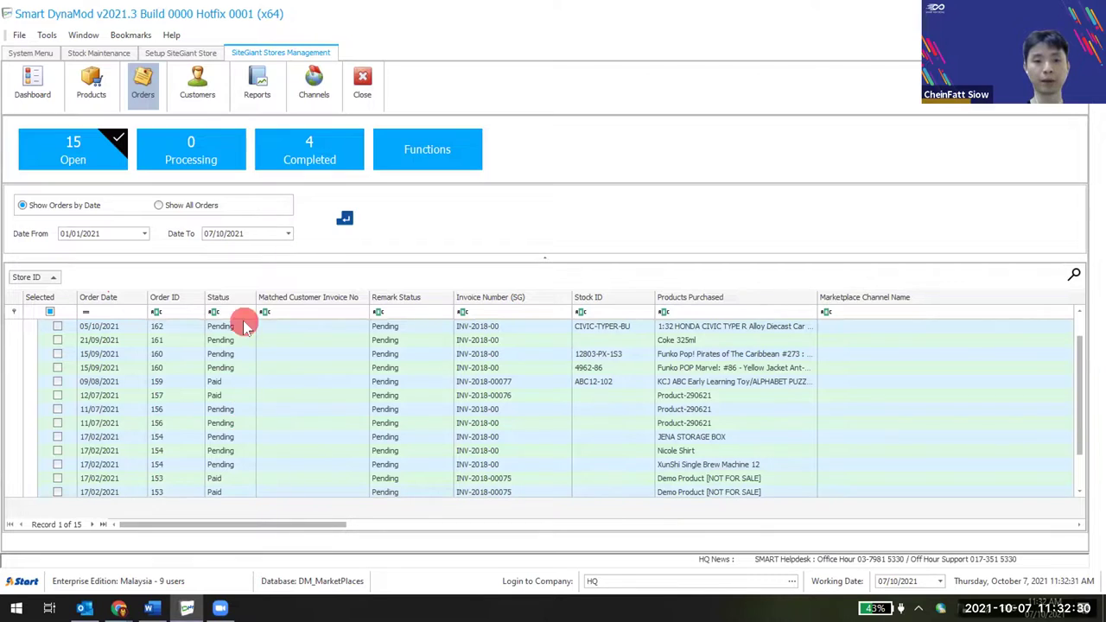
scroll(239, 394, "down", 1)
left_click(200, 143)
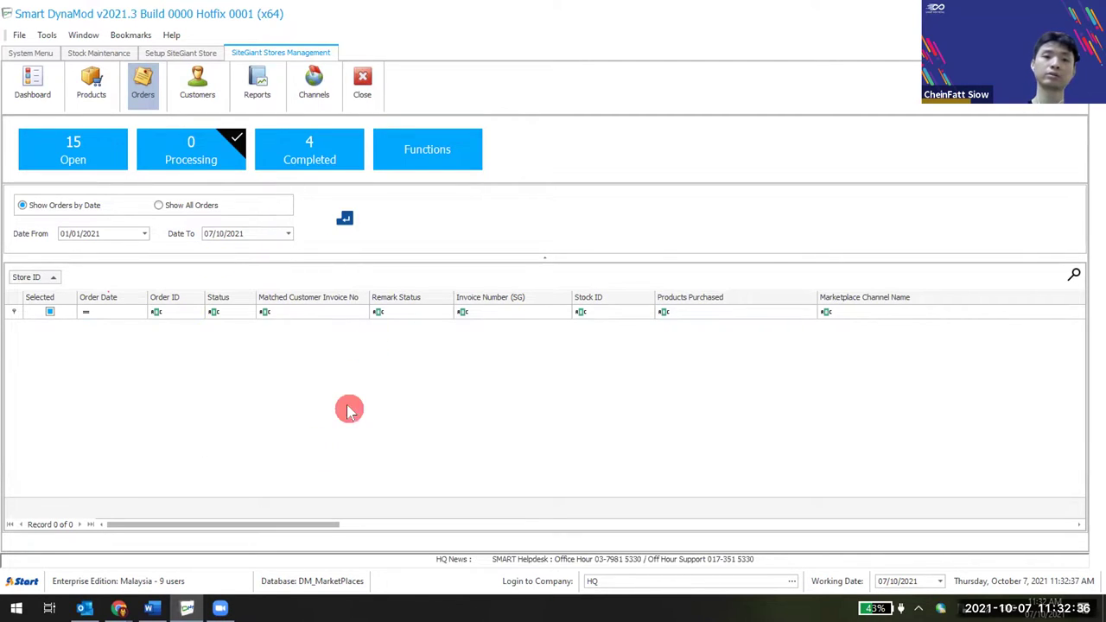
left_click(321, 164)
left_click(26, 327)
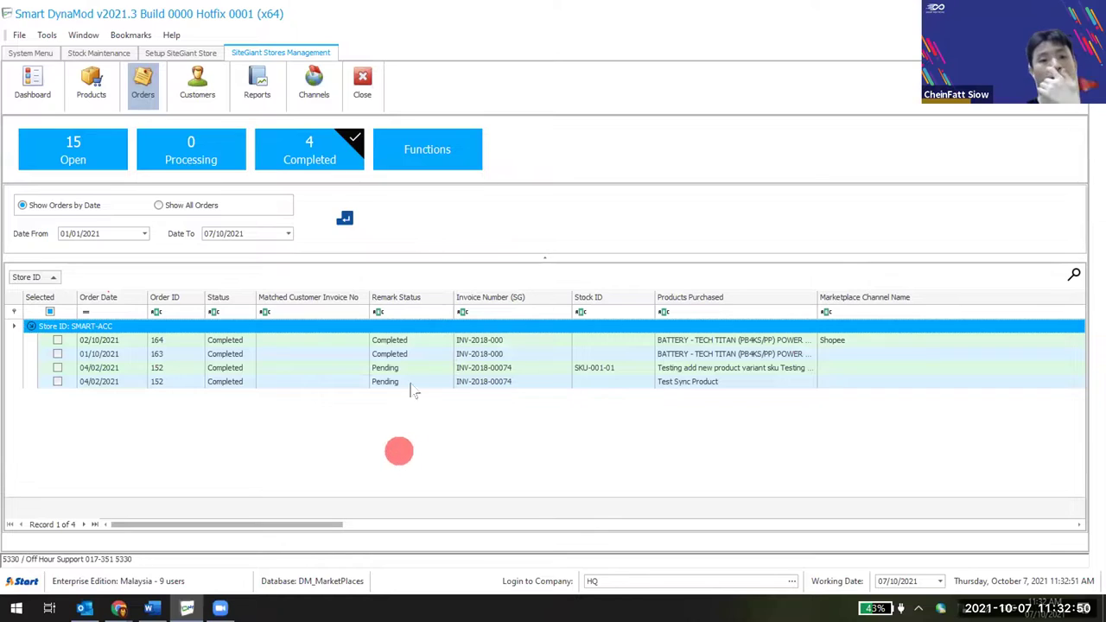
Switch to Chrome and open the completed Shopee order dated 02-10-2021 from Unicart's Orders List.
left_click(118, 608)
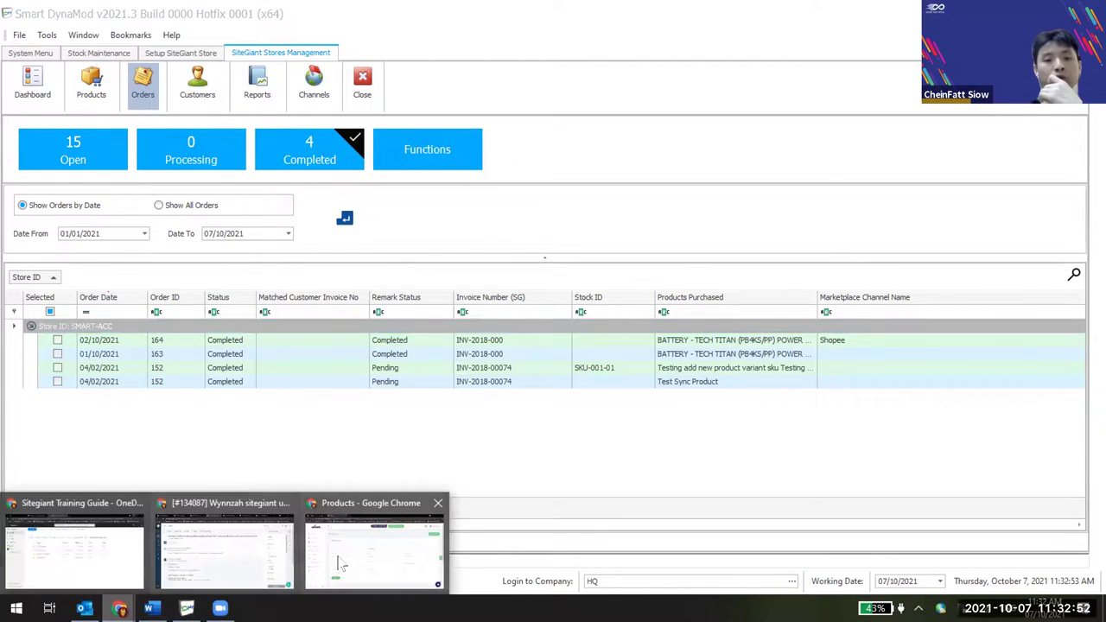
left_click(342, 563)
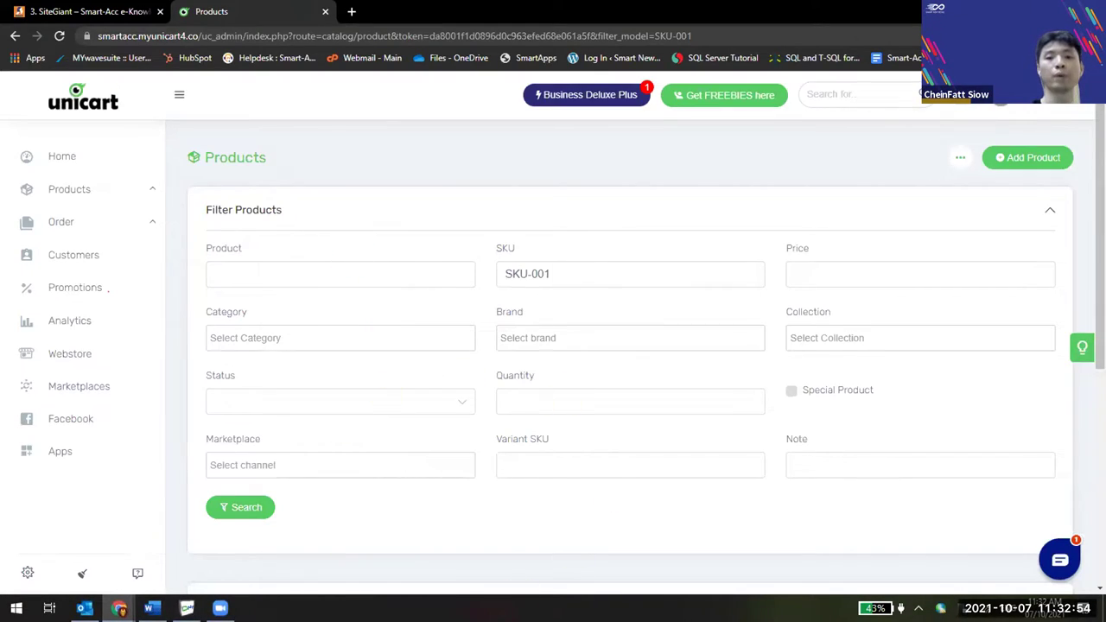
left_click(62, 226)
left_click(97, 249)
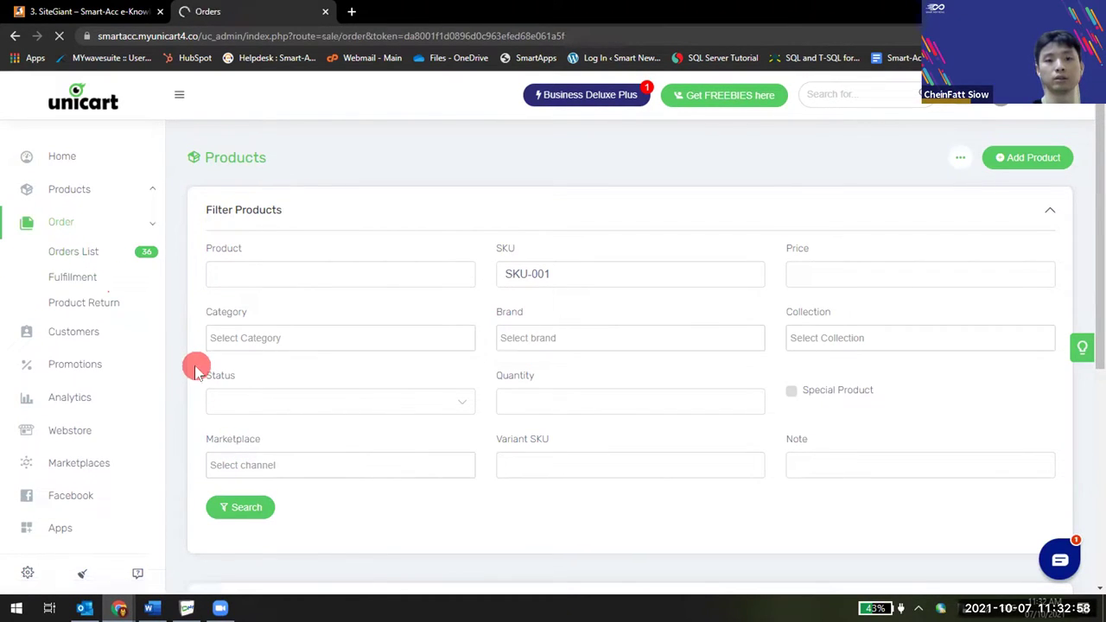
left_click(256, 318)
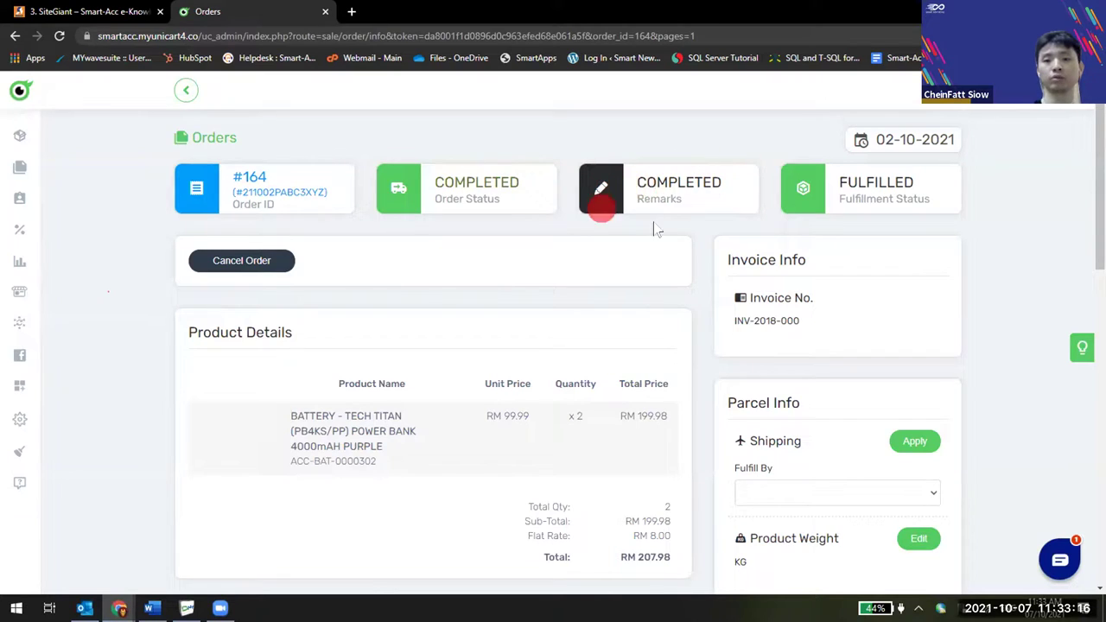
Examine the Shopee order's fulfillment details and available remark statuses, and return to the orders list.
scroll(687, 281, "down", 10)
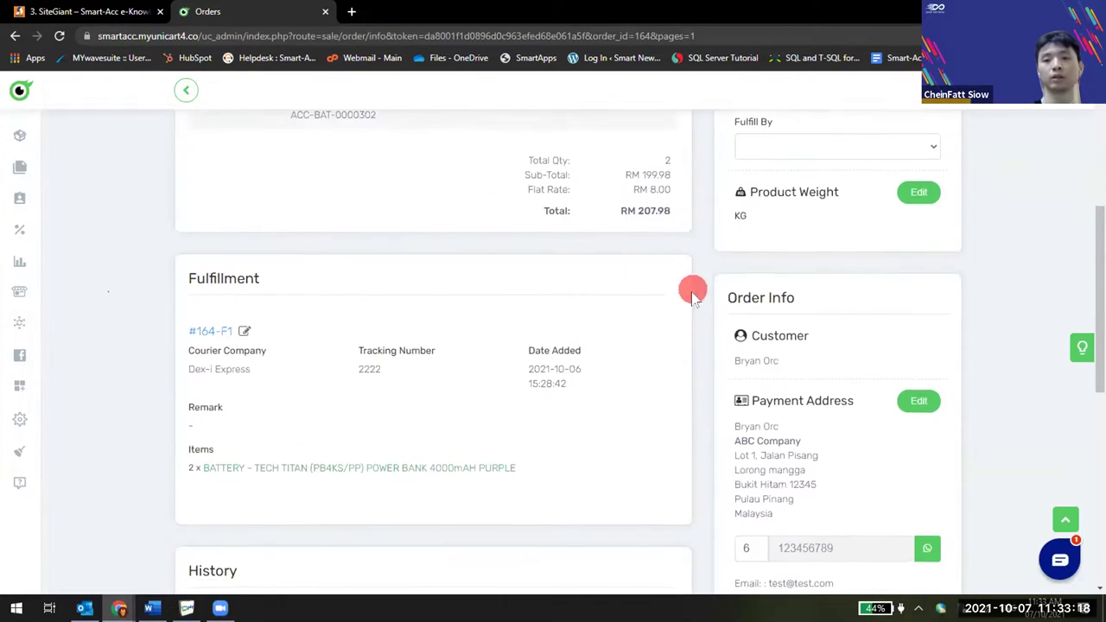
scroll(695, 326, "up", 4)
scroll(696, 332, "down", 2)
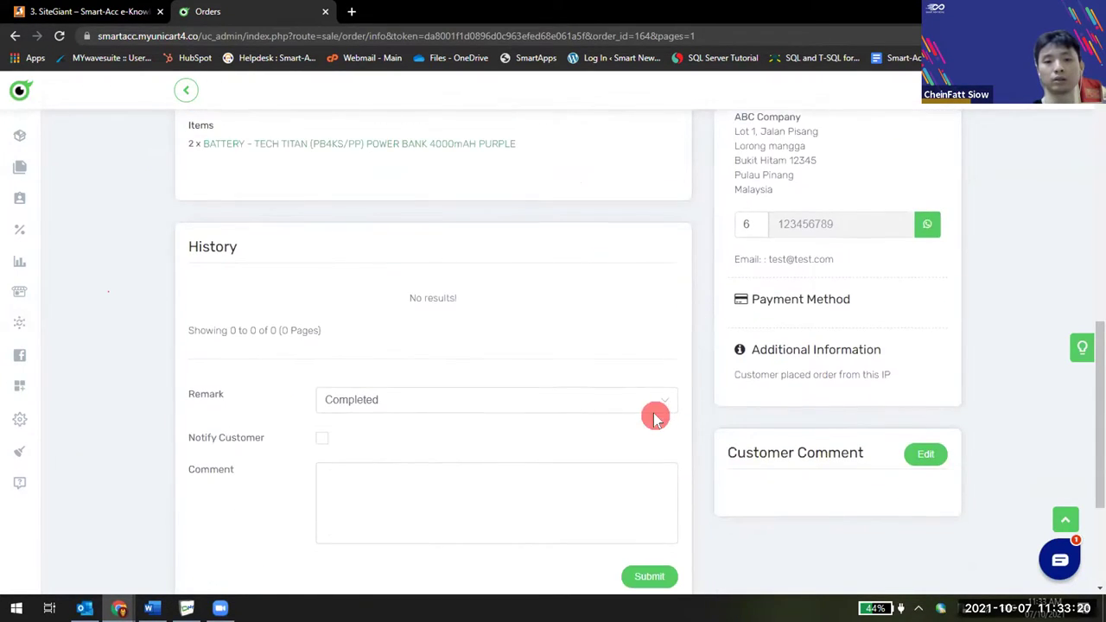
left_click(658, 401)
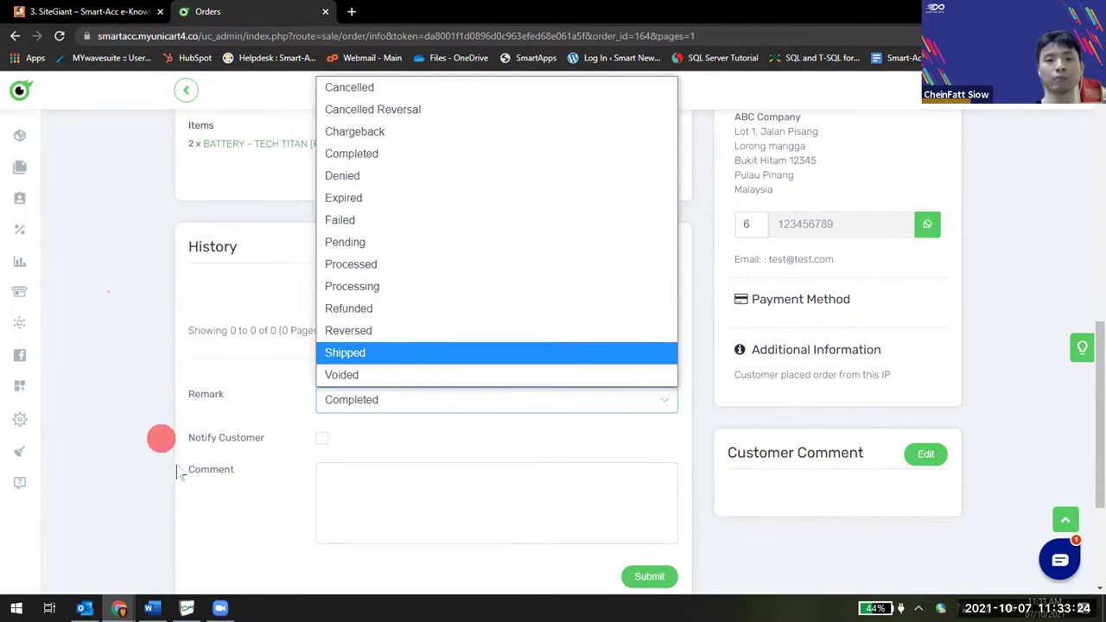
left_click(120, 413)
scroll(237, 459, "up", 6)
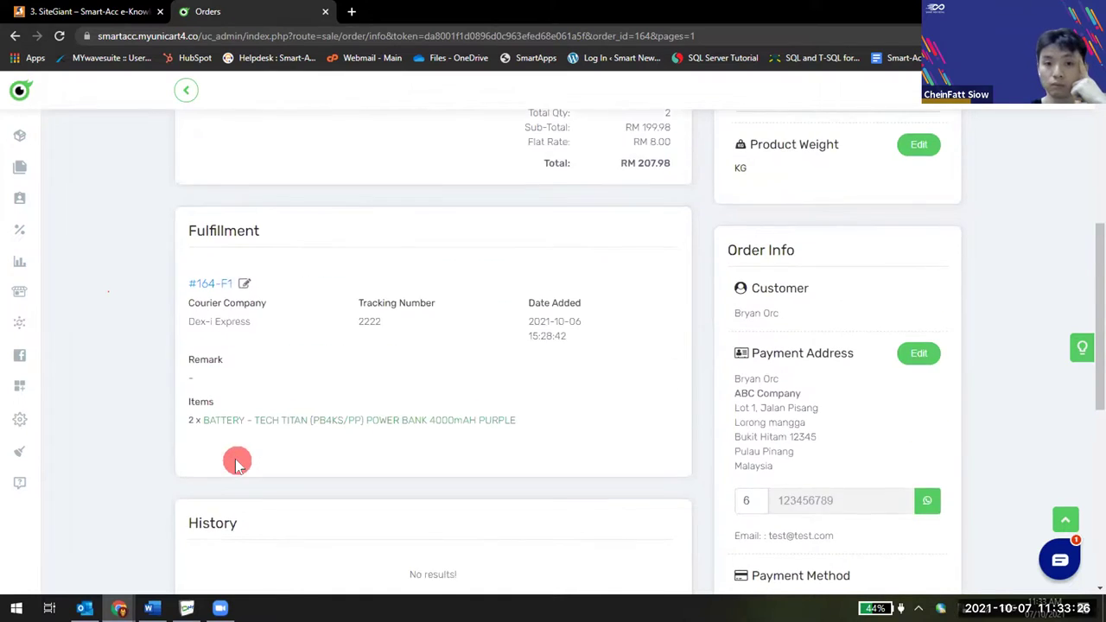
scroll(240, 465, "up", 2)
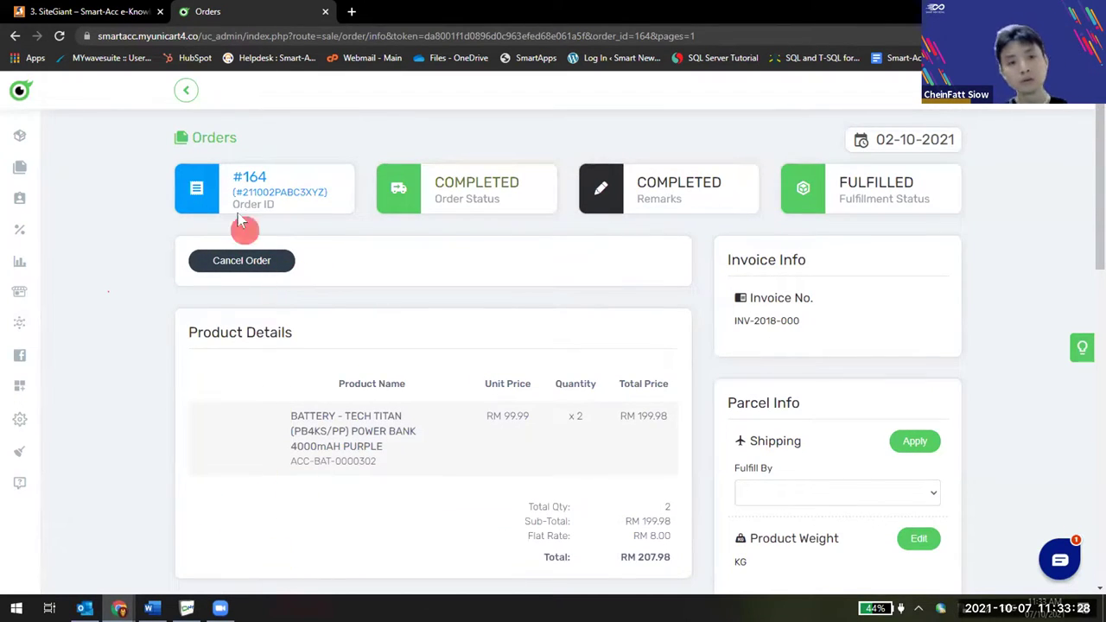
left_click(186, 90)
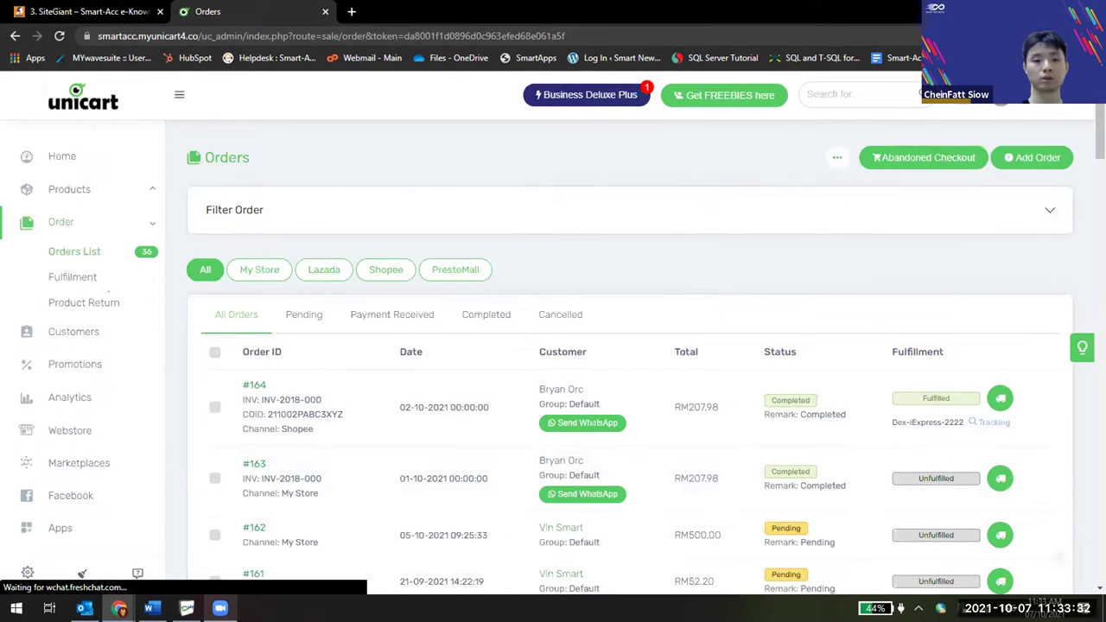
Switch to Smart DynaMod and open the Download Orders window for SiteGiant.
left_click(188, 607)
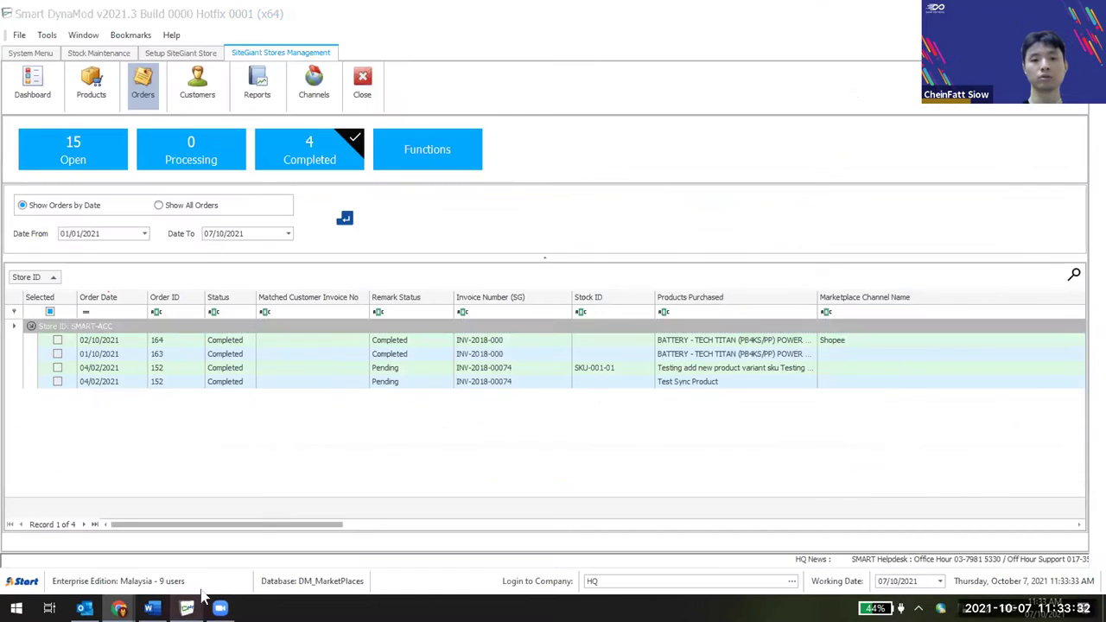
left_click(424, 162)
left_click(490, 171)
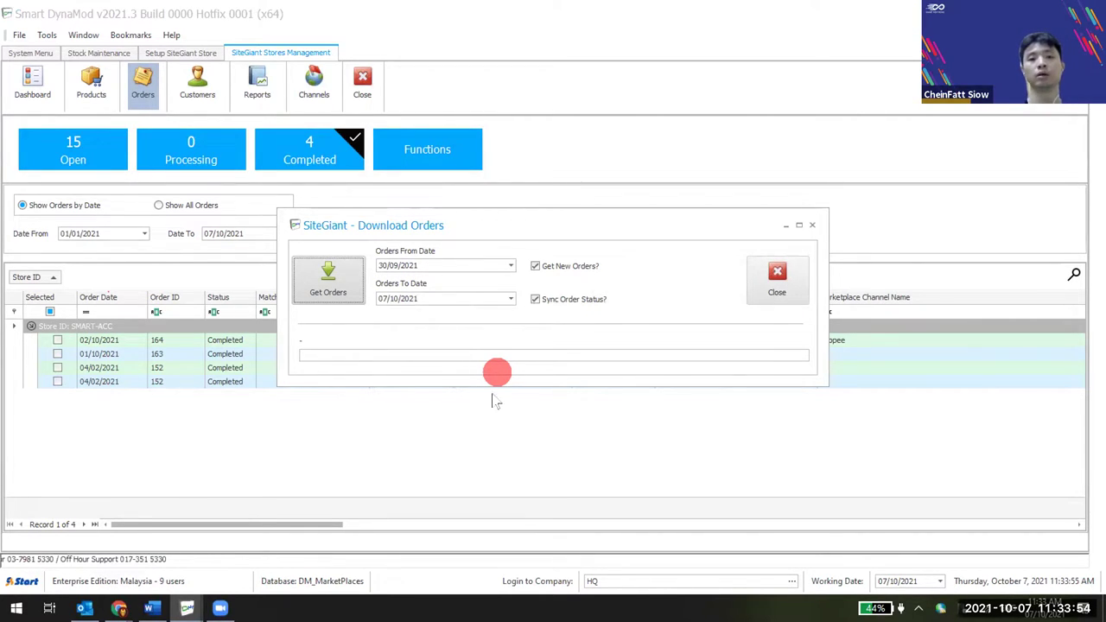
Set Orders From Date to 01/09/2021 and disable Get New Orders, leaving Sync Order Status enabled.
left_click(383, 265)
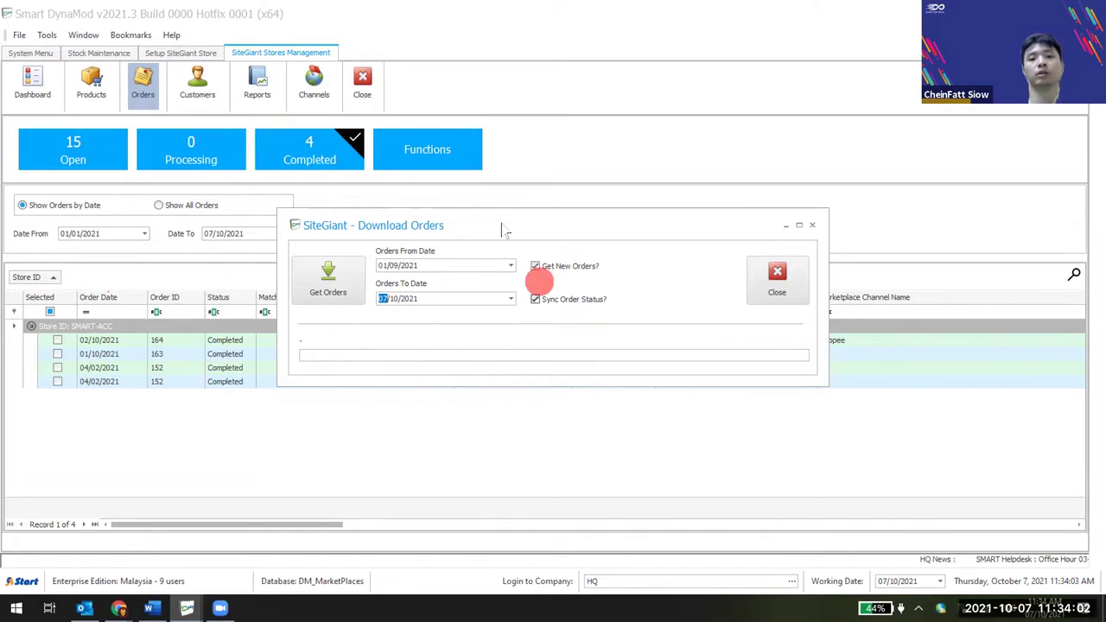
type("1")
key("Escape")
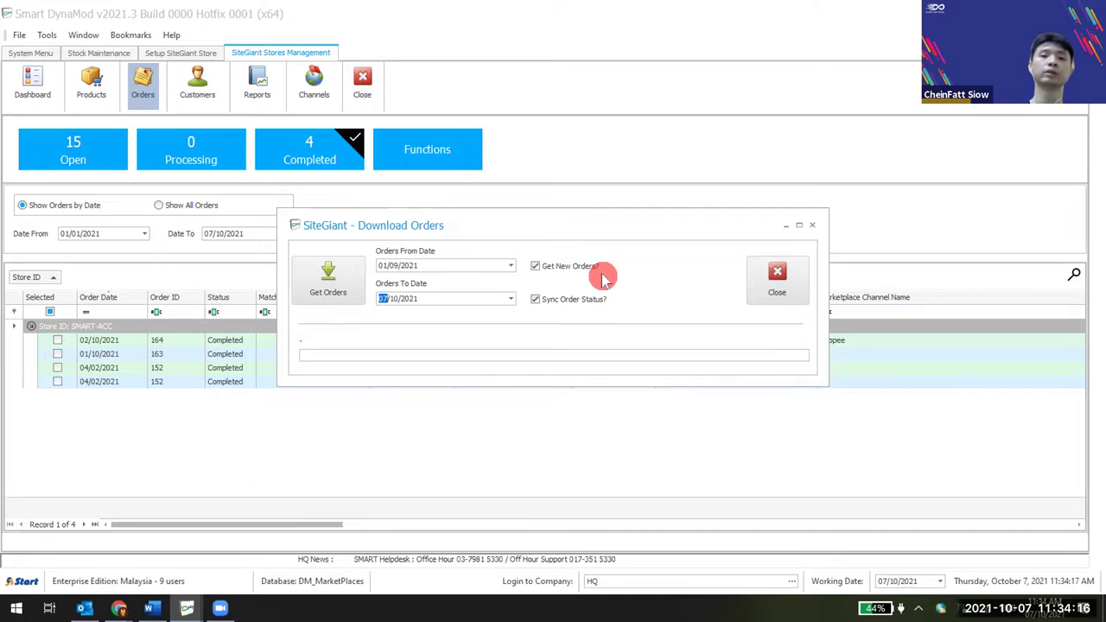
left_click(534, 266)
left_click(547, 297)
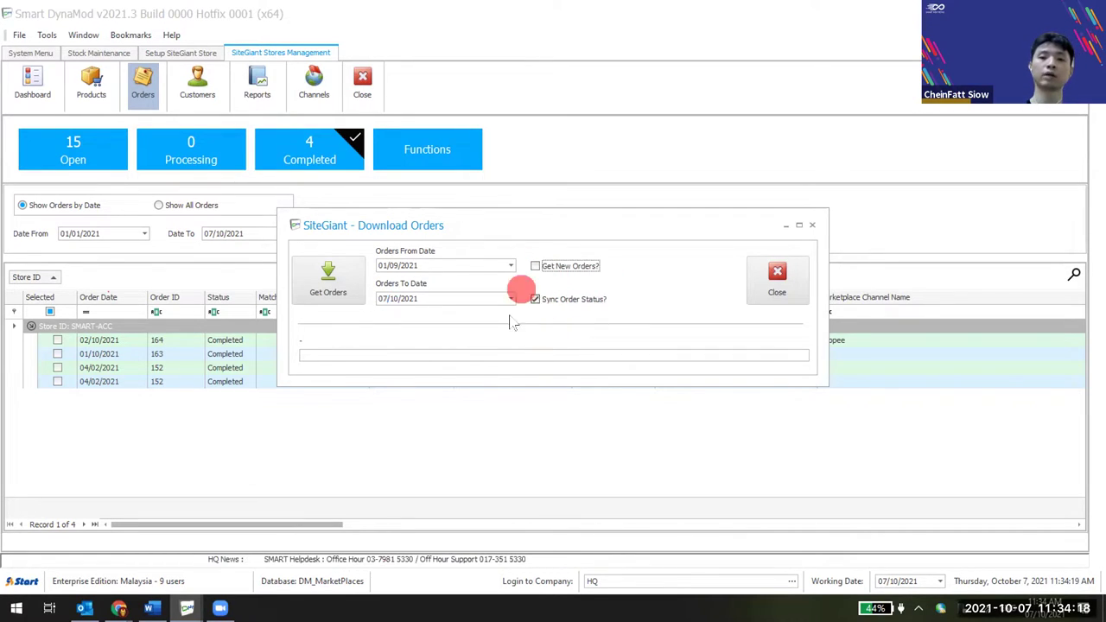
Enable Get New Orders together with Sync Order Status, close the Download Orders window, and dismiss the refresh message.
left_click(307, 363)
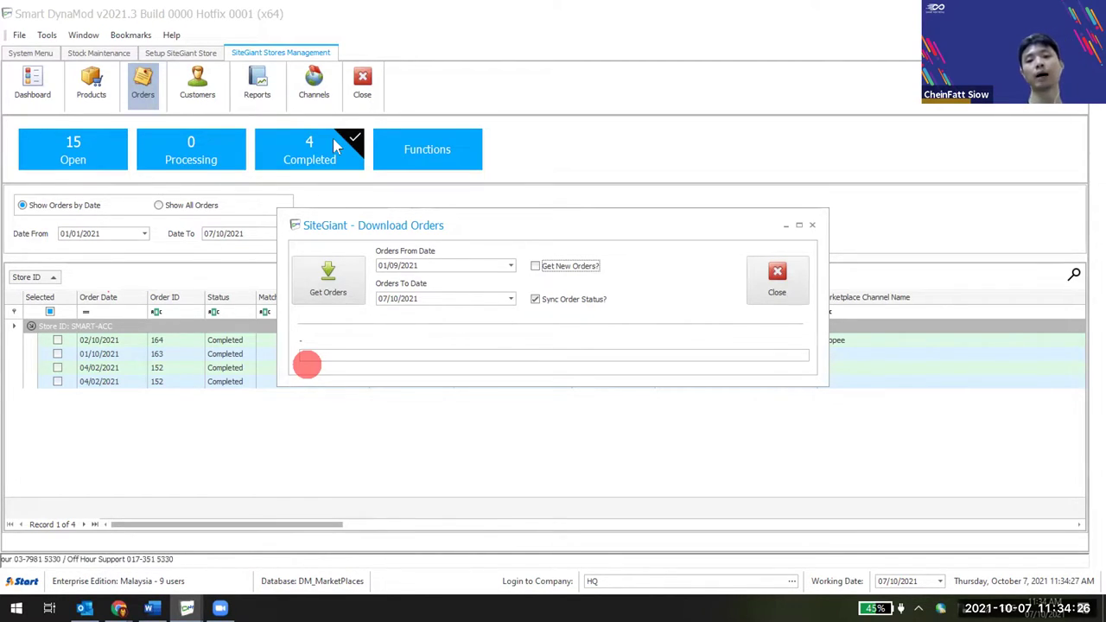
left_click(414, 334)
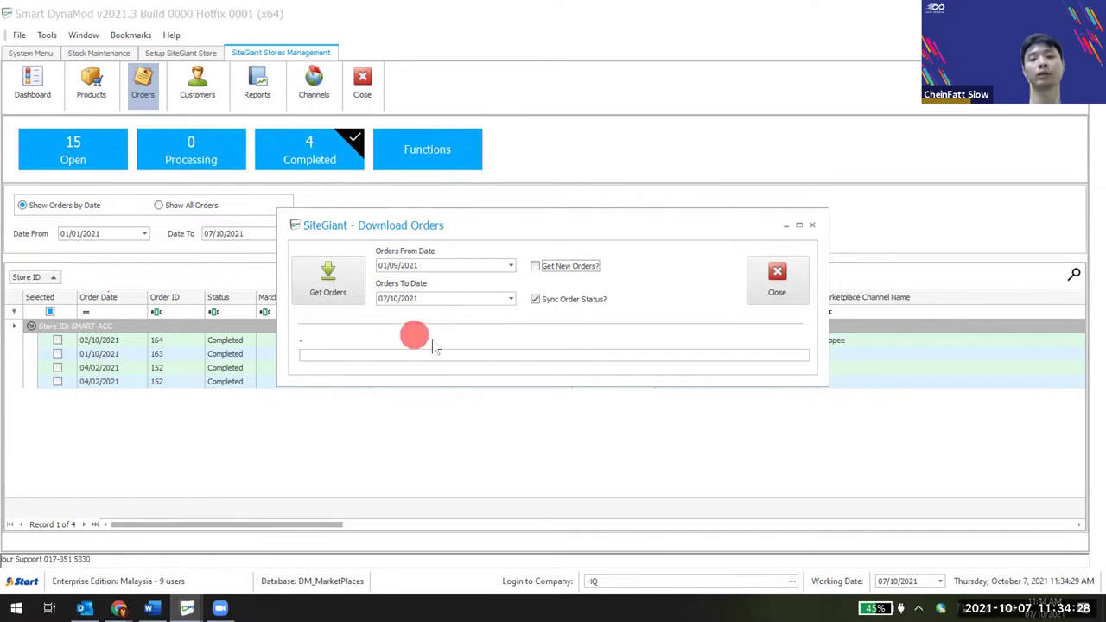
left_click(526, 303)
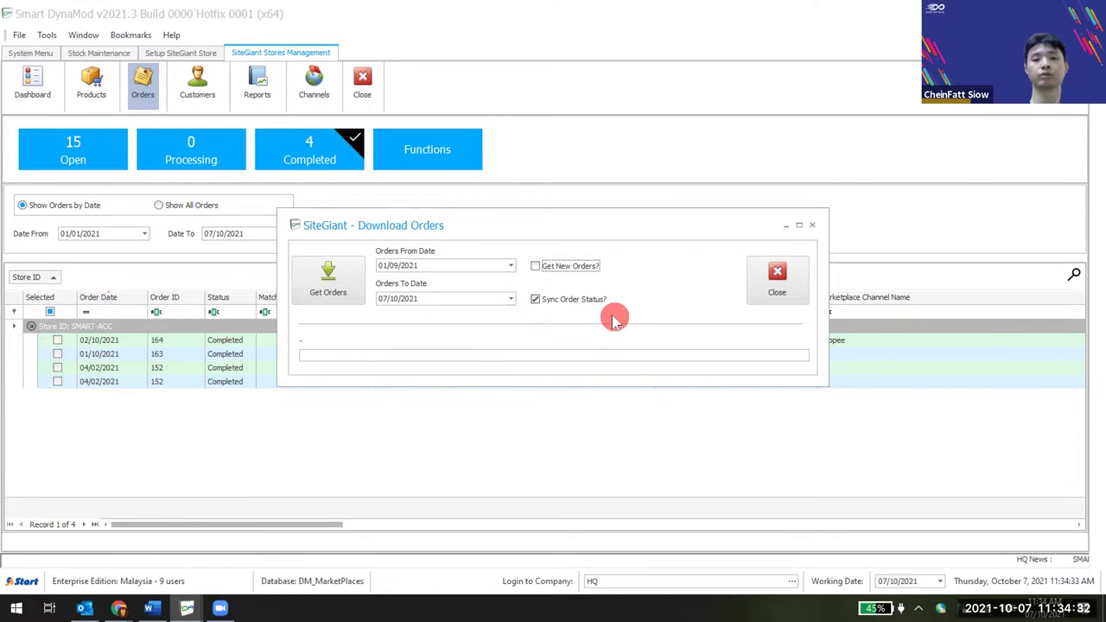
left_click(567, 272)
left_click(546, 302)
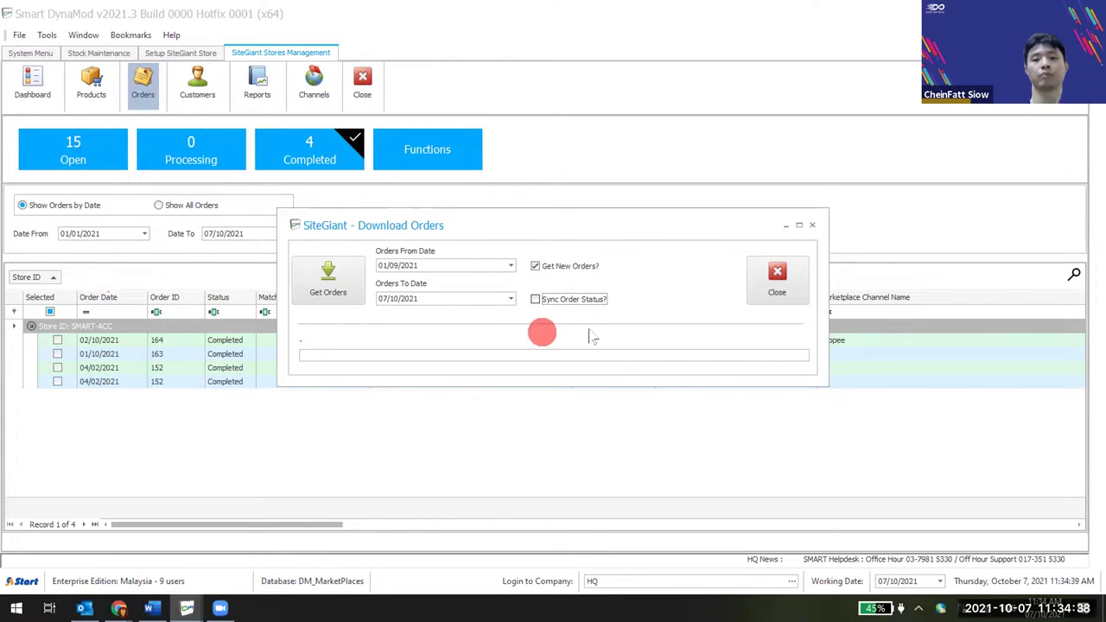
left_click(549, 299)
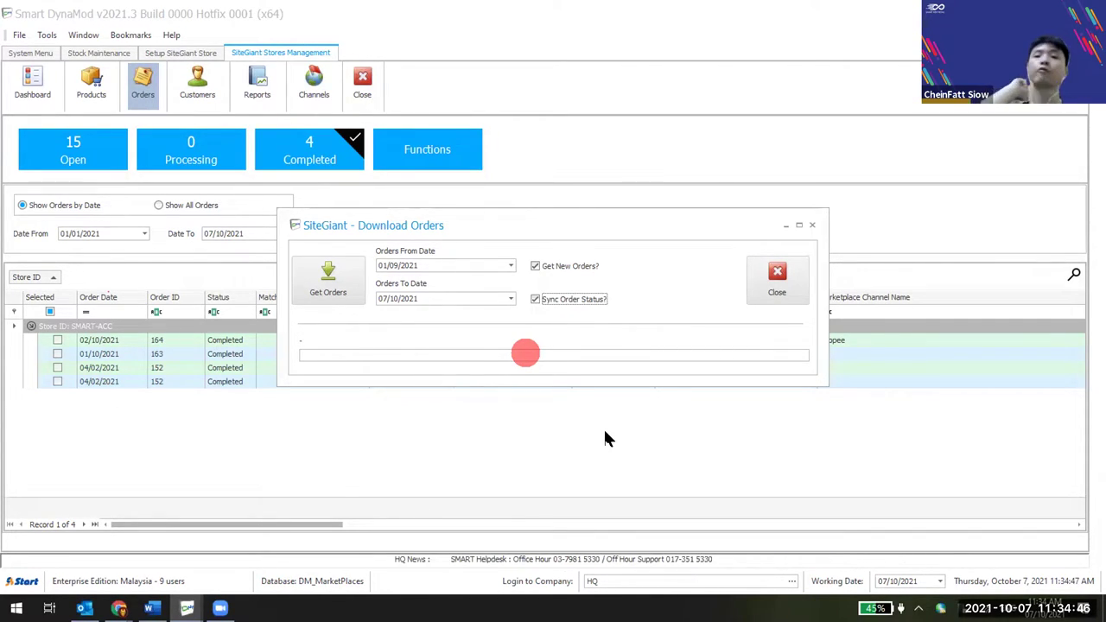
left_click(774, 289)
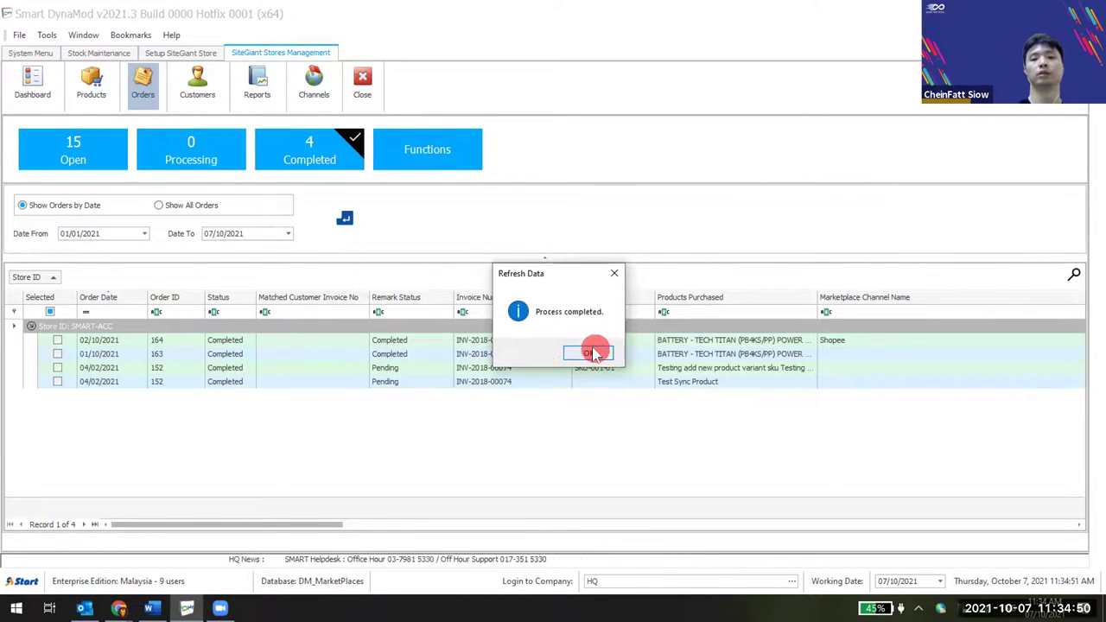
left_click(595, 353)
left_click(447, 147)
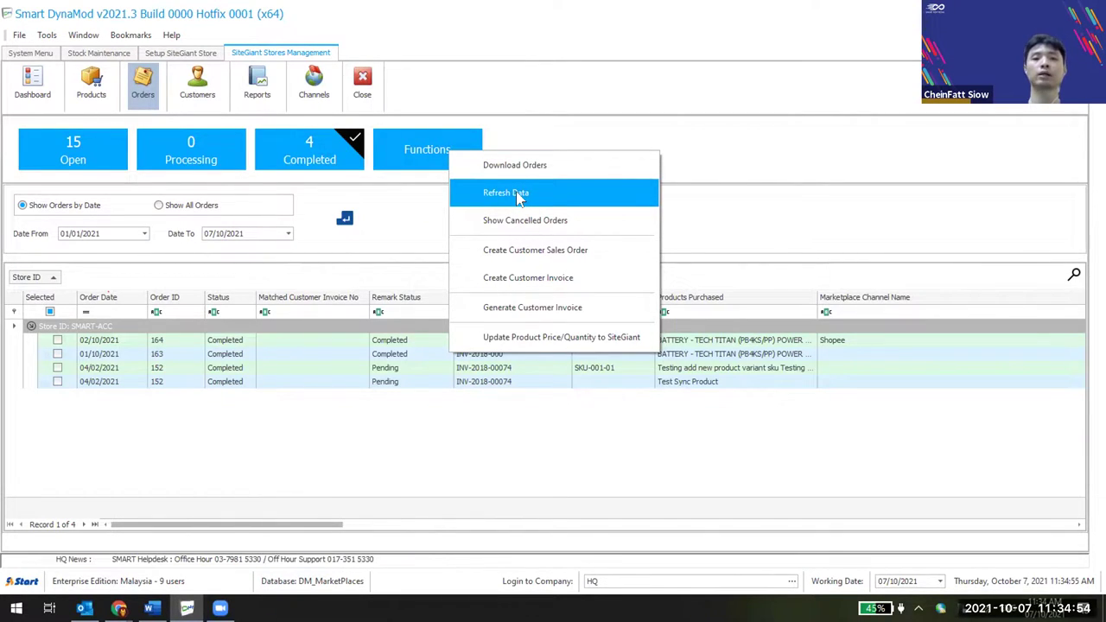
left_click(222, 459)
left_click(616, 440)
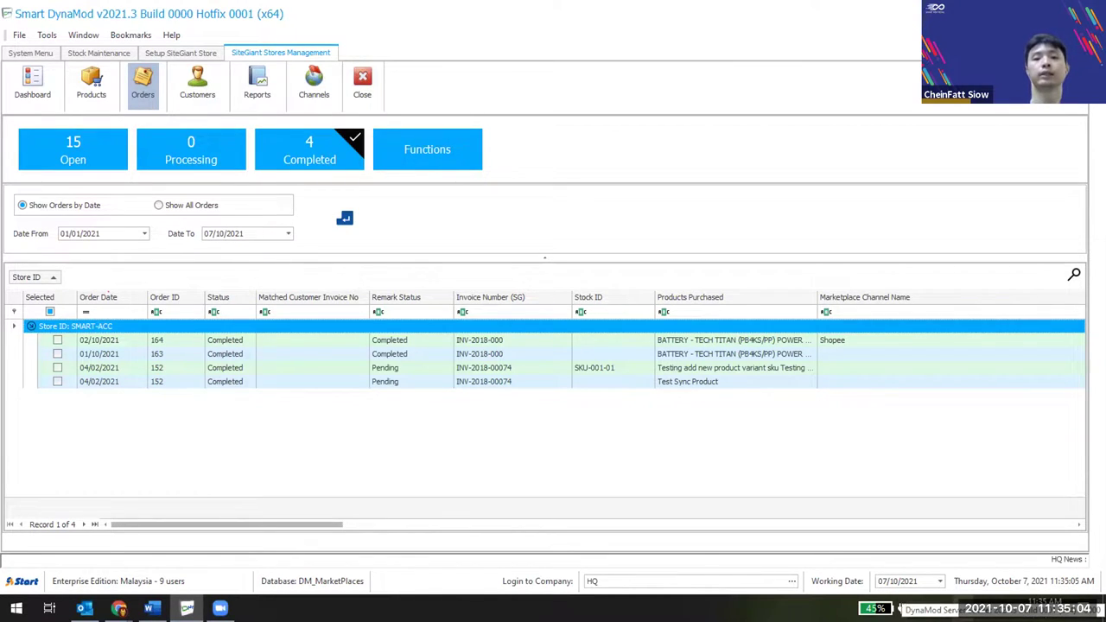
left_click(430, 149)
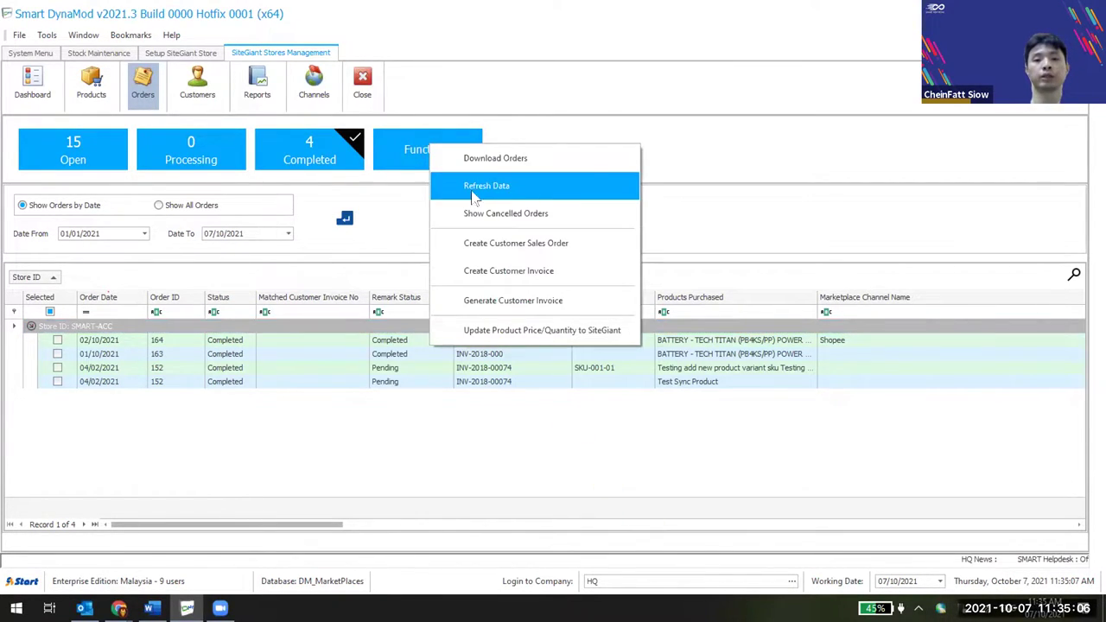
left_click(321, 476)
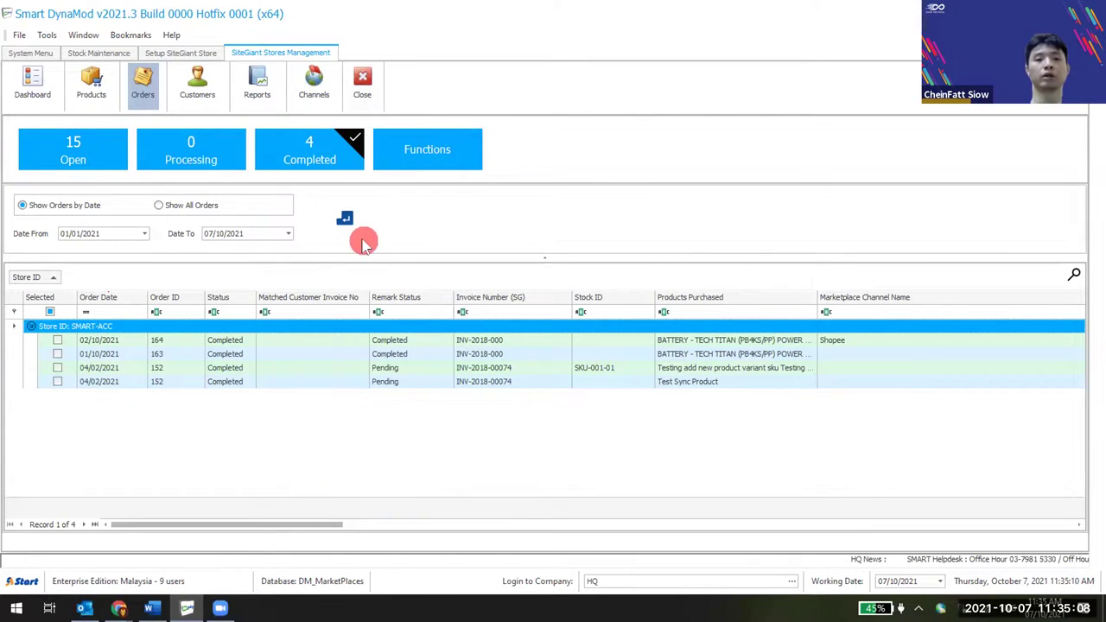
left_click(423, 150)
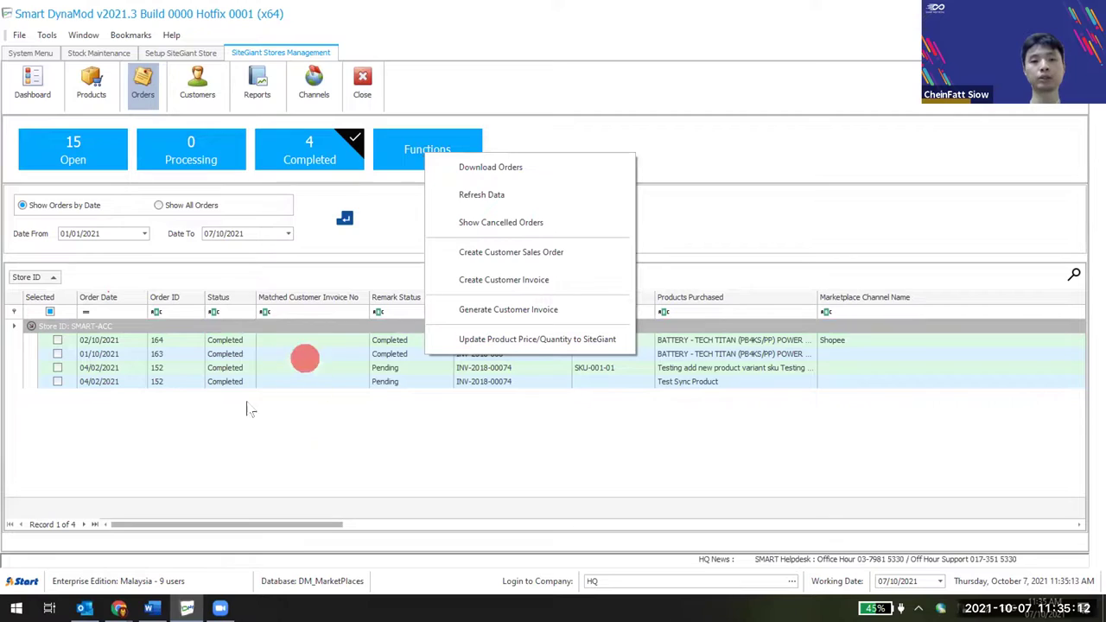
left_click(353, 467)
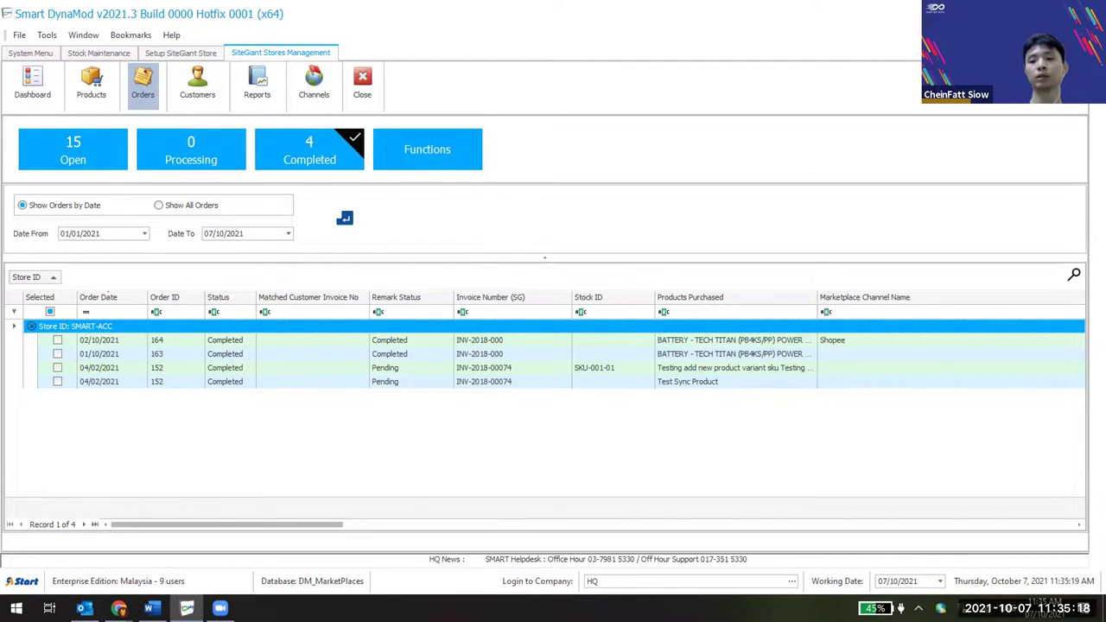
Switch to DynaMod Process Manager, review the process log of the scheduled SiteGiant tasks, and minimize it.
left_click(942, 607)
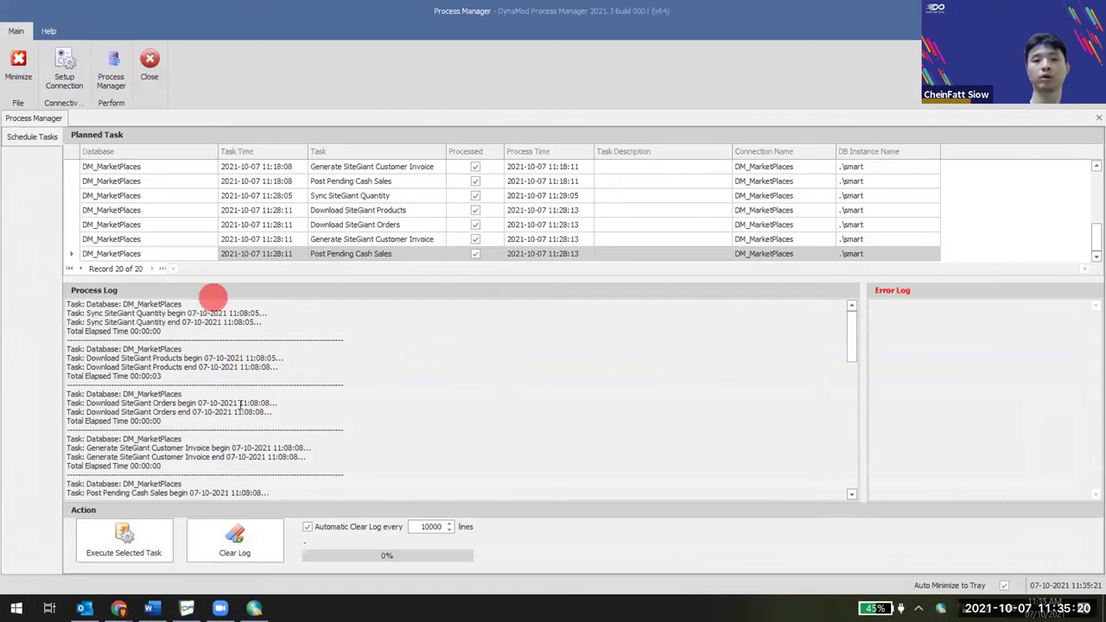
scroll(272, 449, "down", 6)
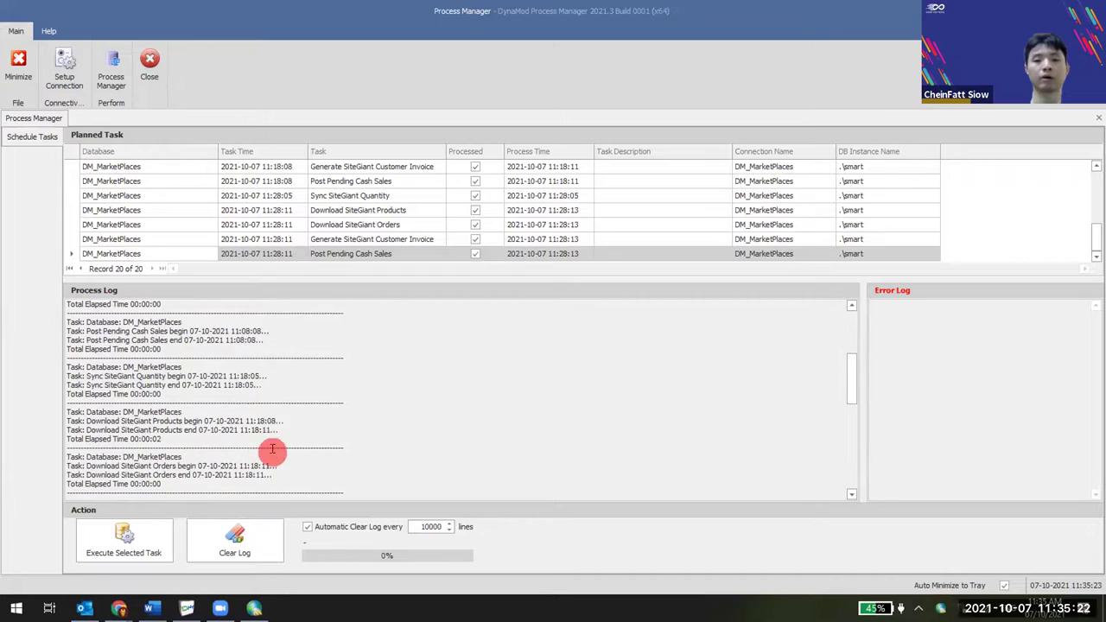
left_click(19, 60)
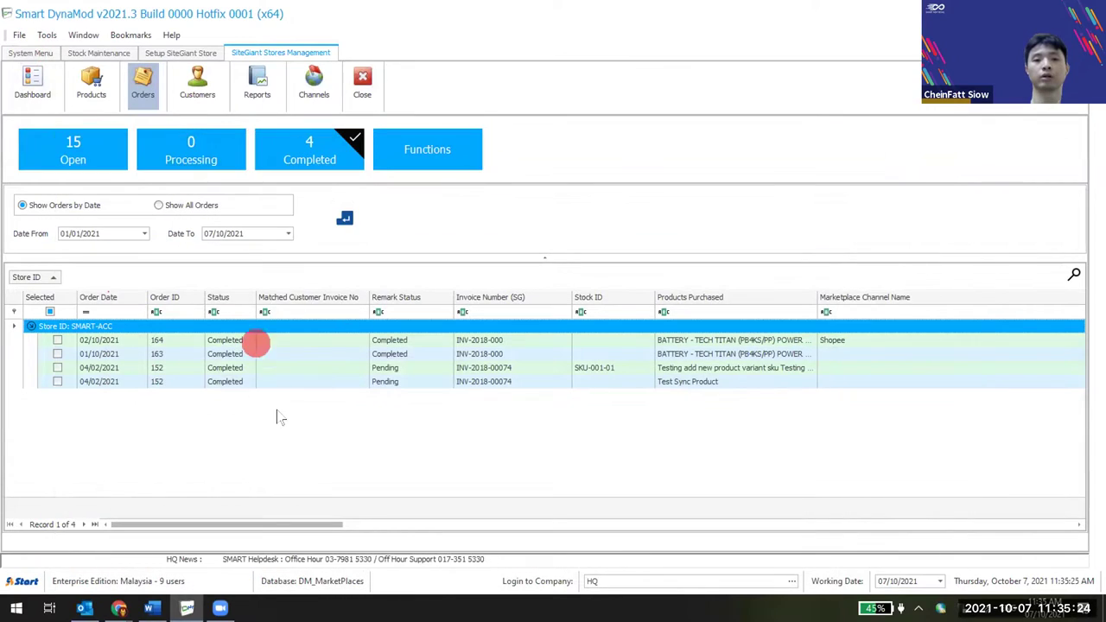
Show the cancelled orders in the Completed orders list, and hide them again.
left_click(425, 151)
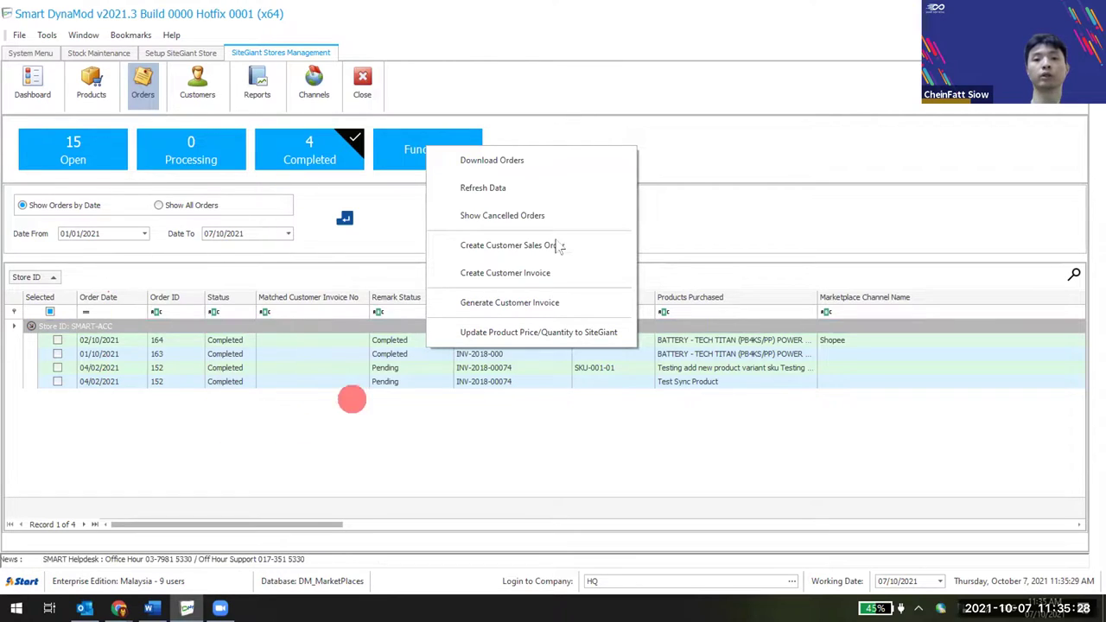
left_click(333, 283)
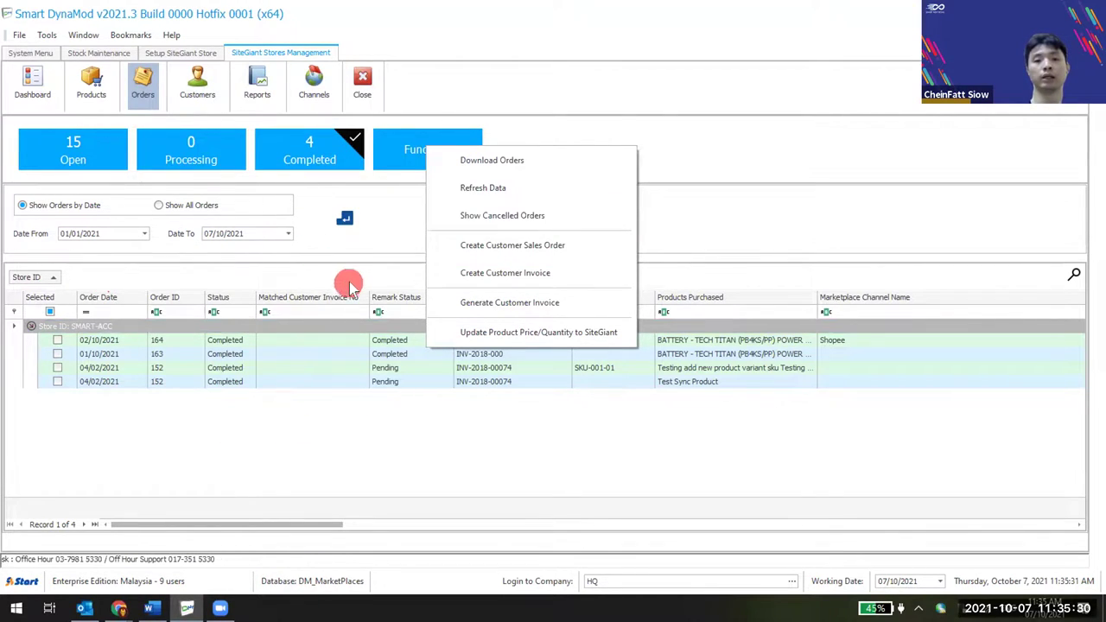
left_click(428, 329)
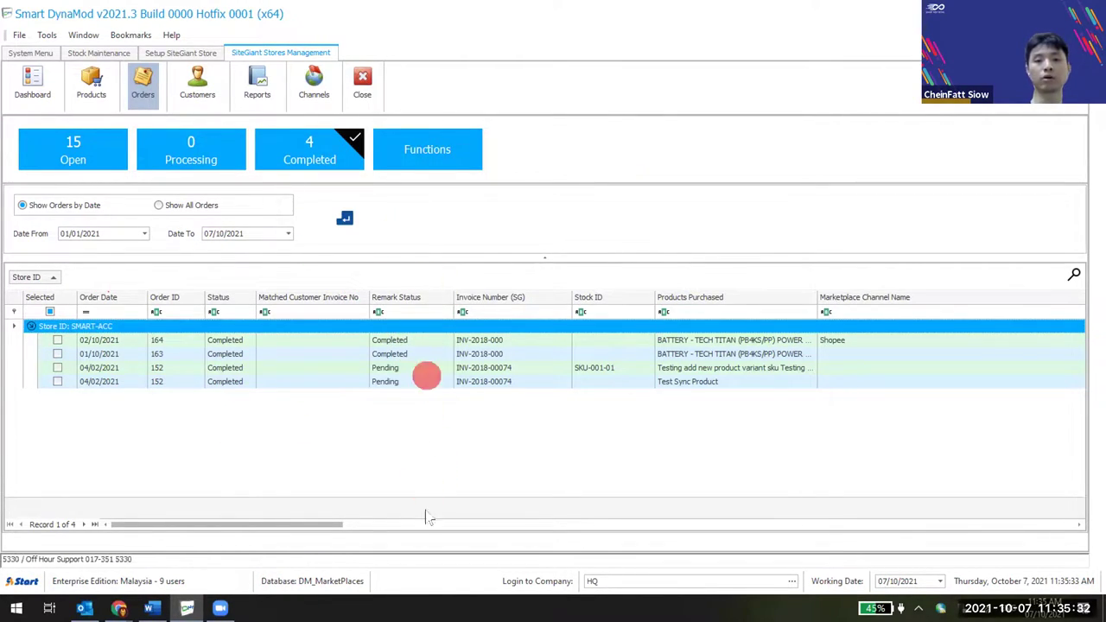
left_click(449, 147)
left_click(497, 222)
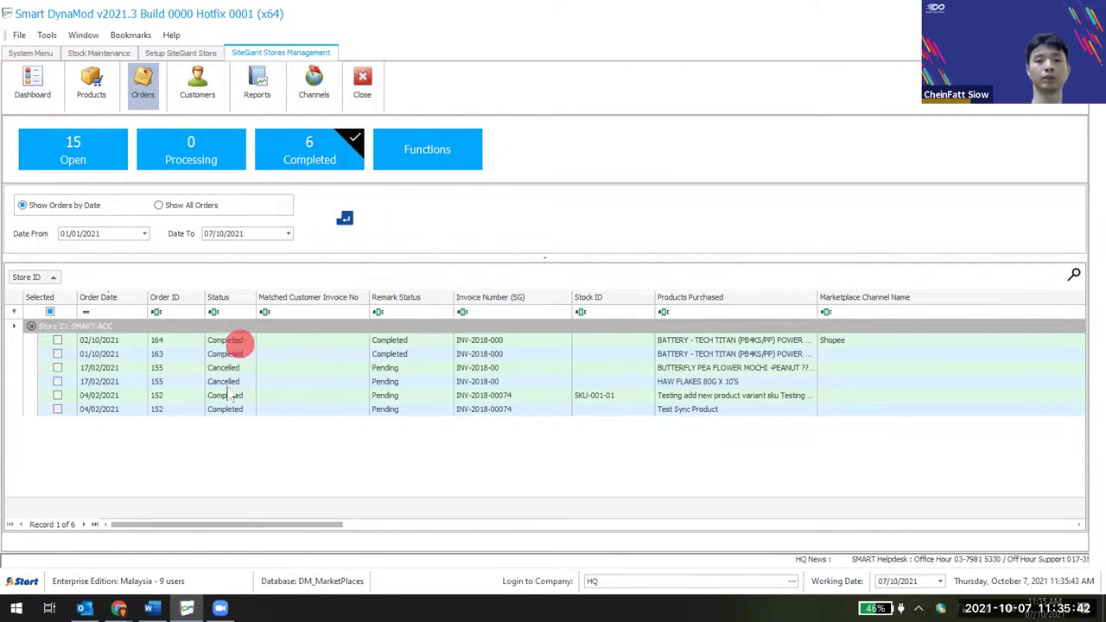
left_click(446, 134)
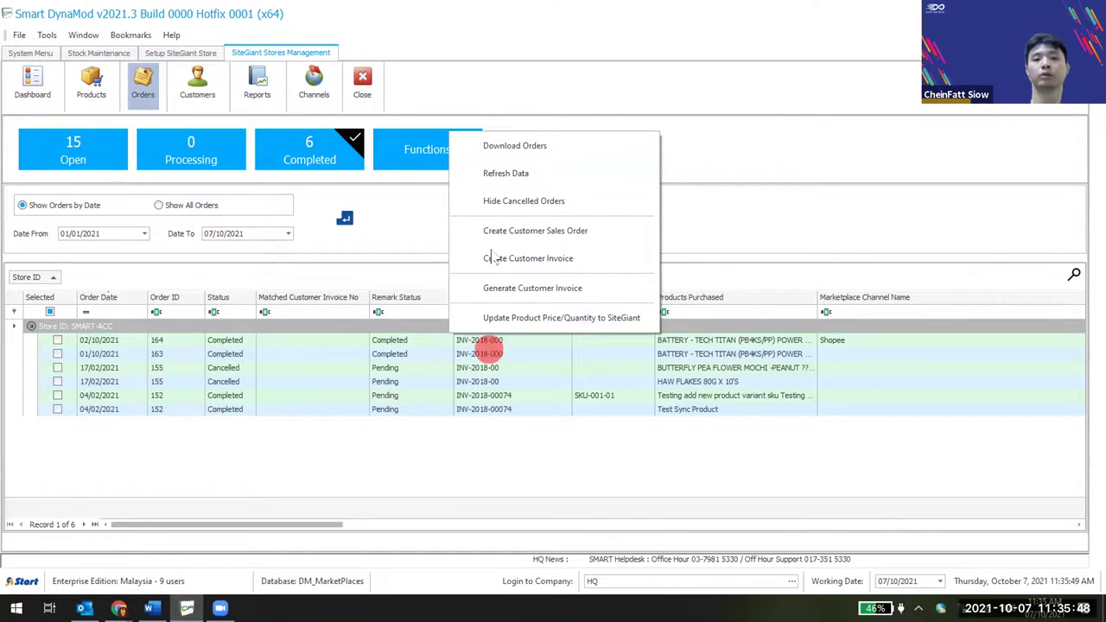
left_click(493, 201)
left_click(441, 161)
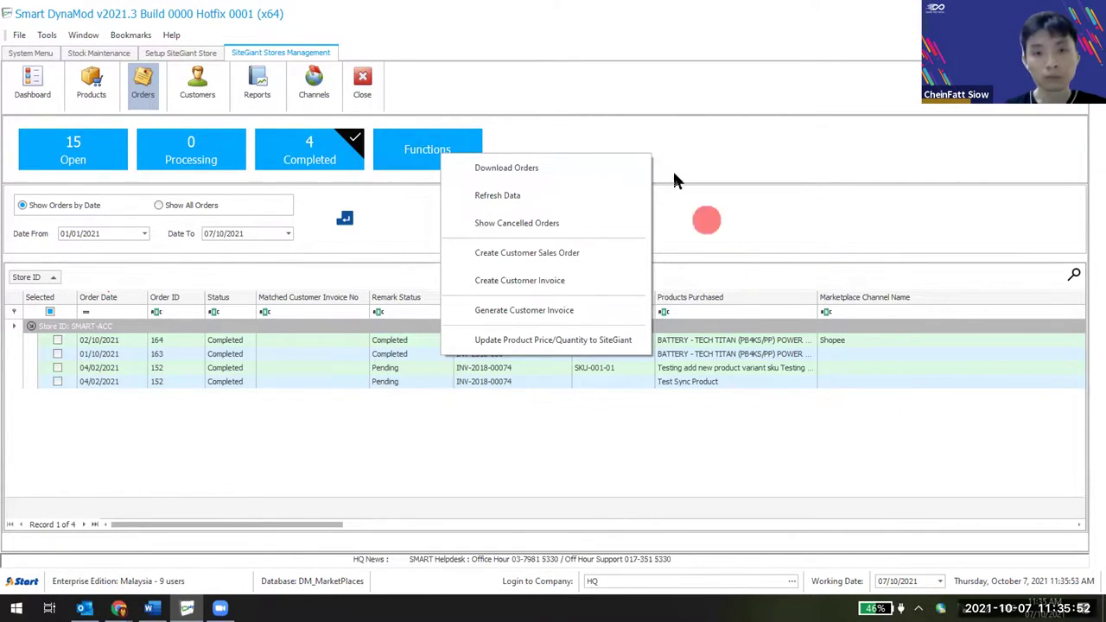
left_click(726, 220)
left_click(436, 148)
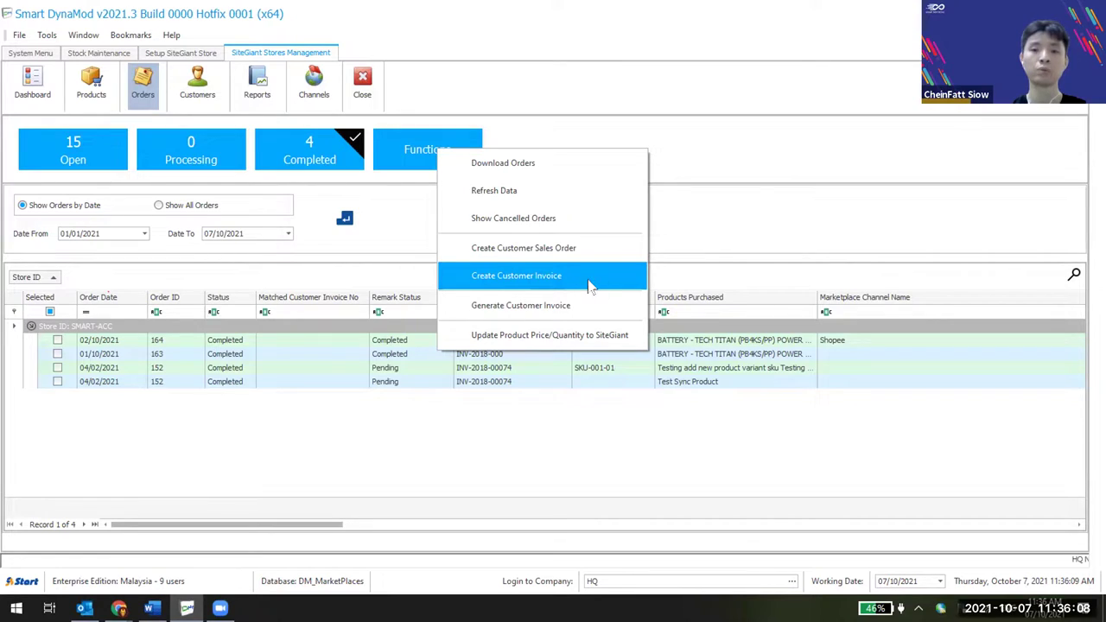
left_click(803, 160)
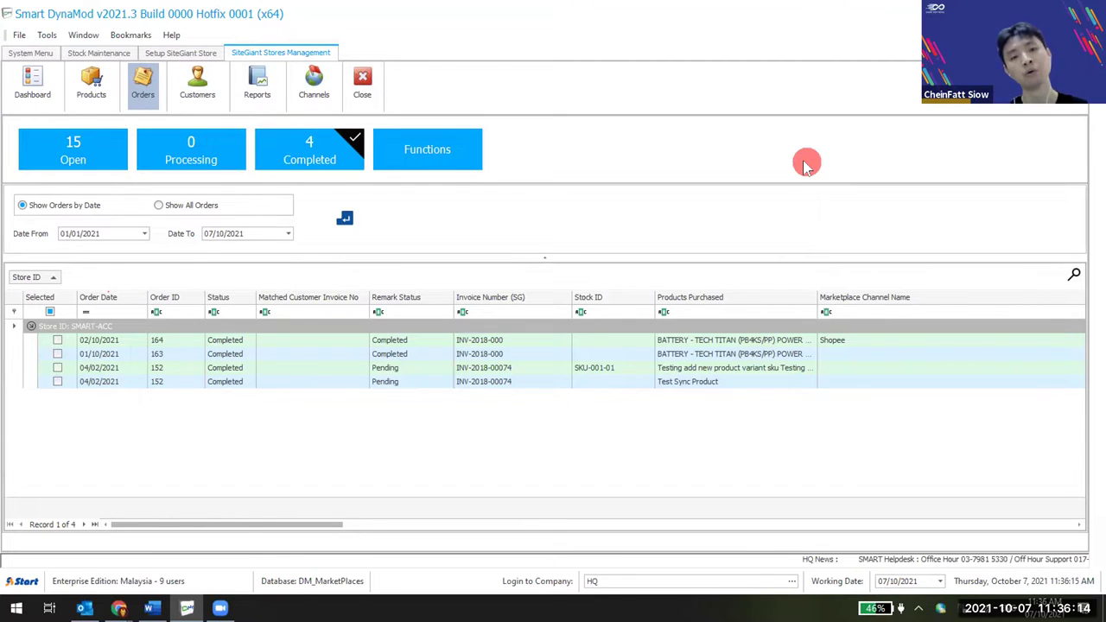
left_click(454, 153)
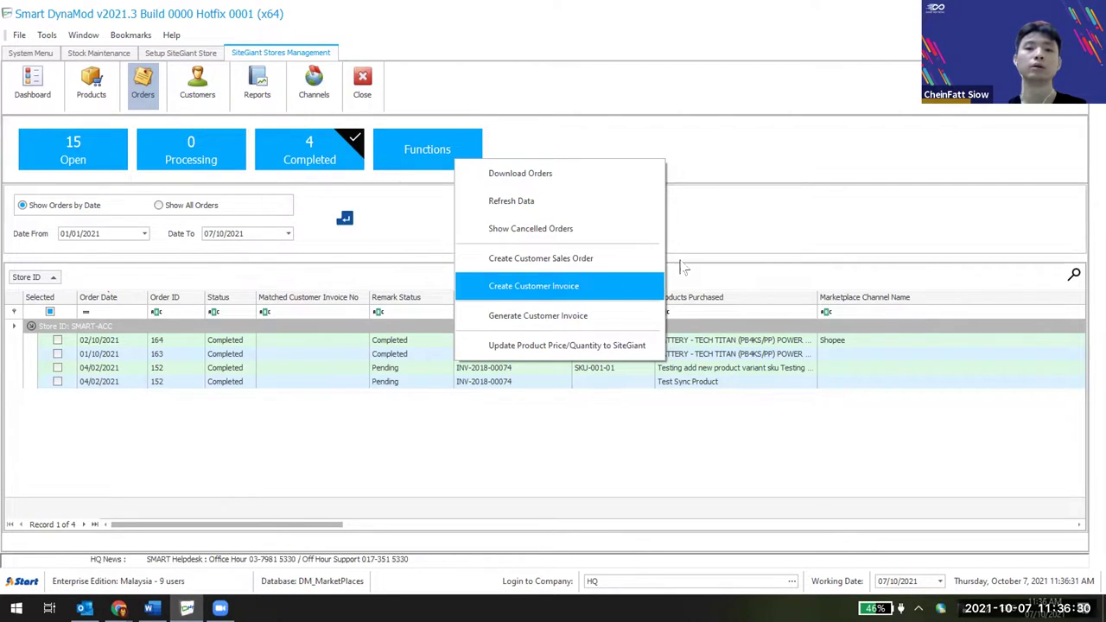
left_click(711, 222)
left_click(517, 24)
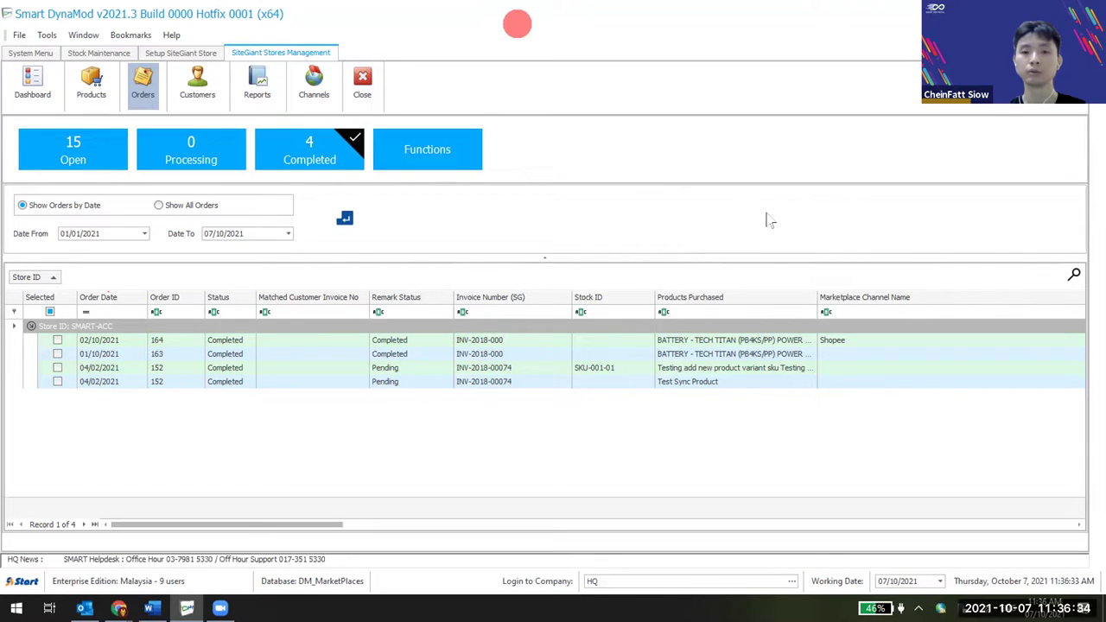
left_click(671, 190)
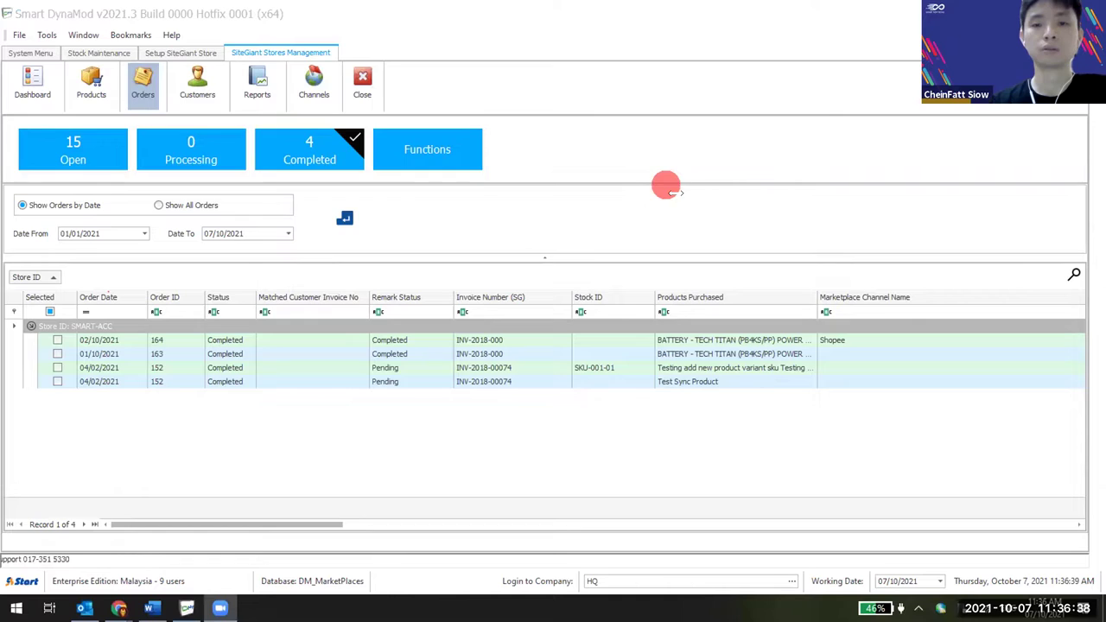
left_click(541, 8)
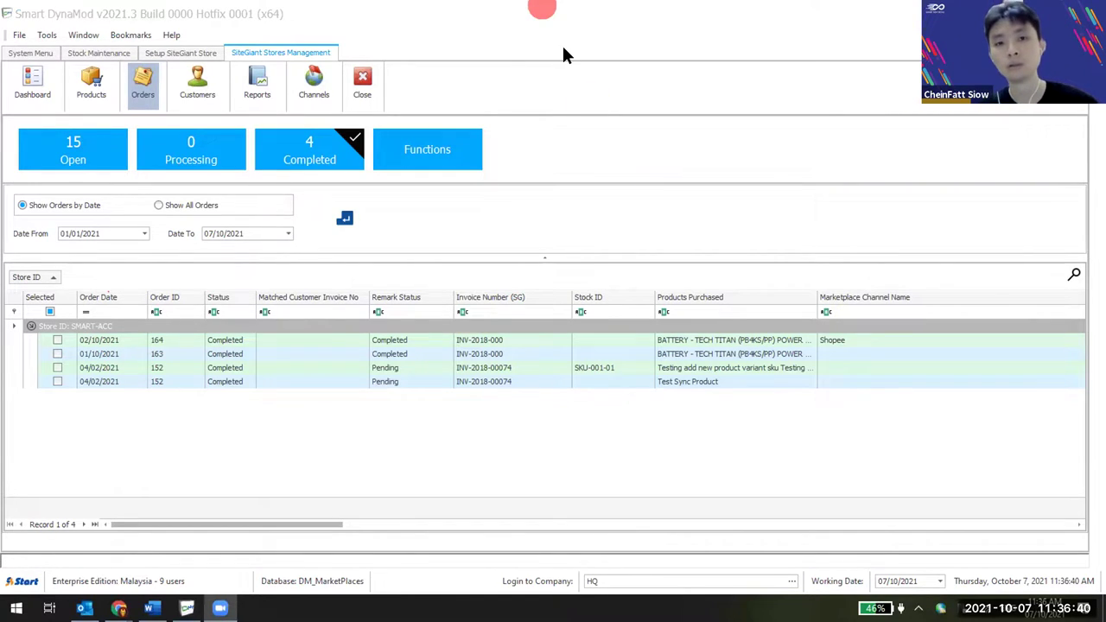
left_click(698, 297)
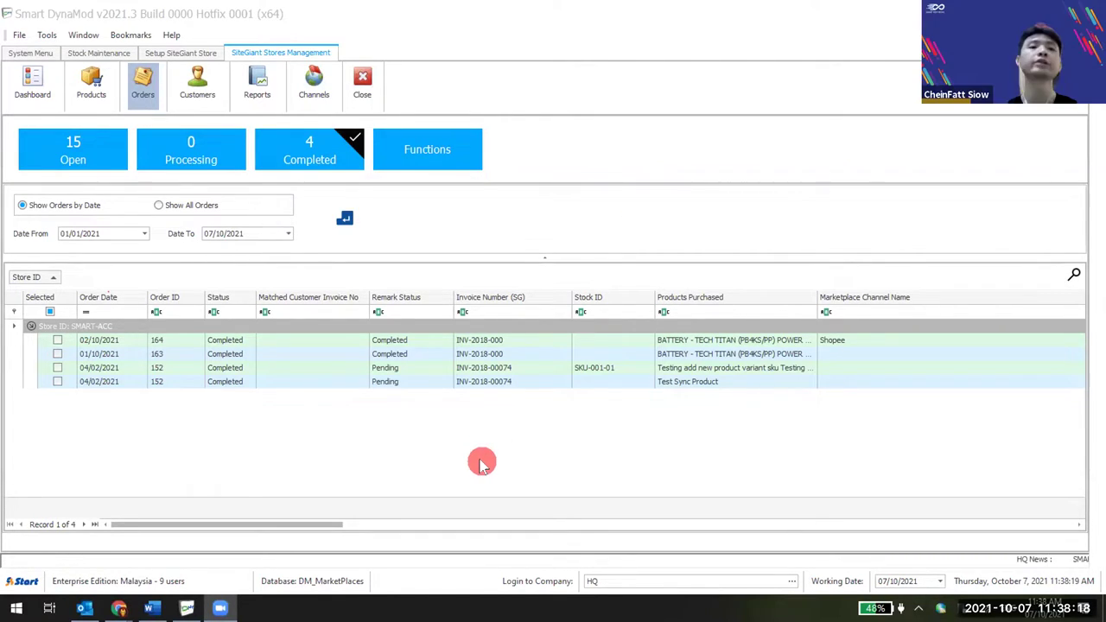
Review the WEBSTORE SMART-ACC store setup, including its customer invoice and DynaMod Process Manager settings.
left_click(181, 52)
scroll(156, 372, "down", 5)
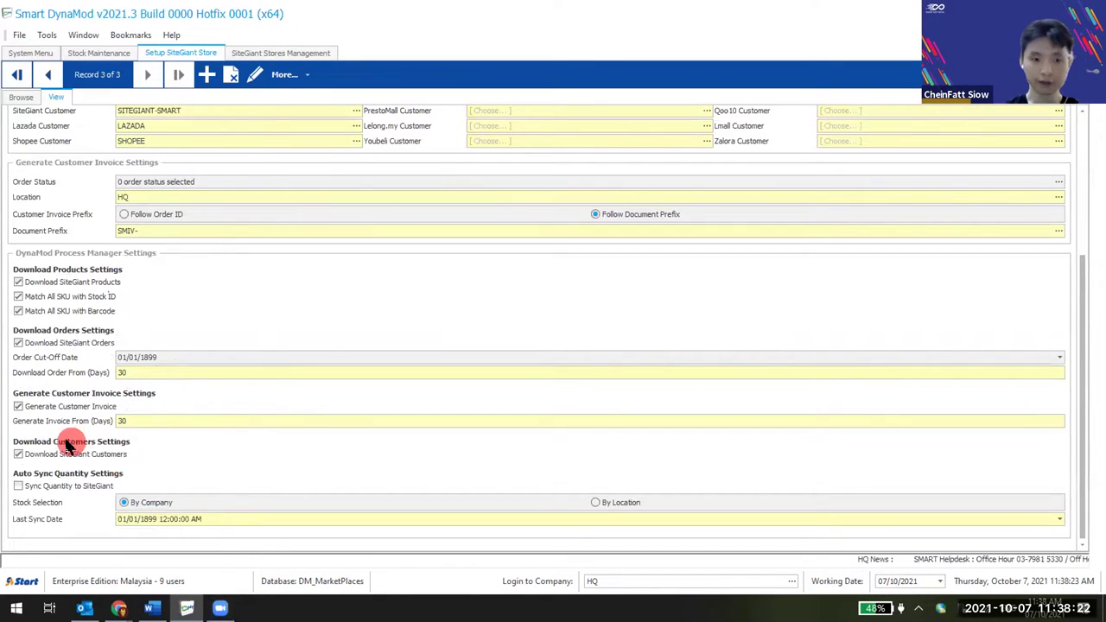
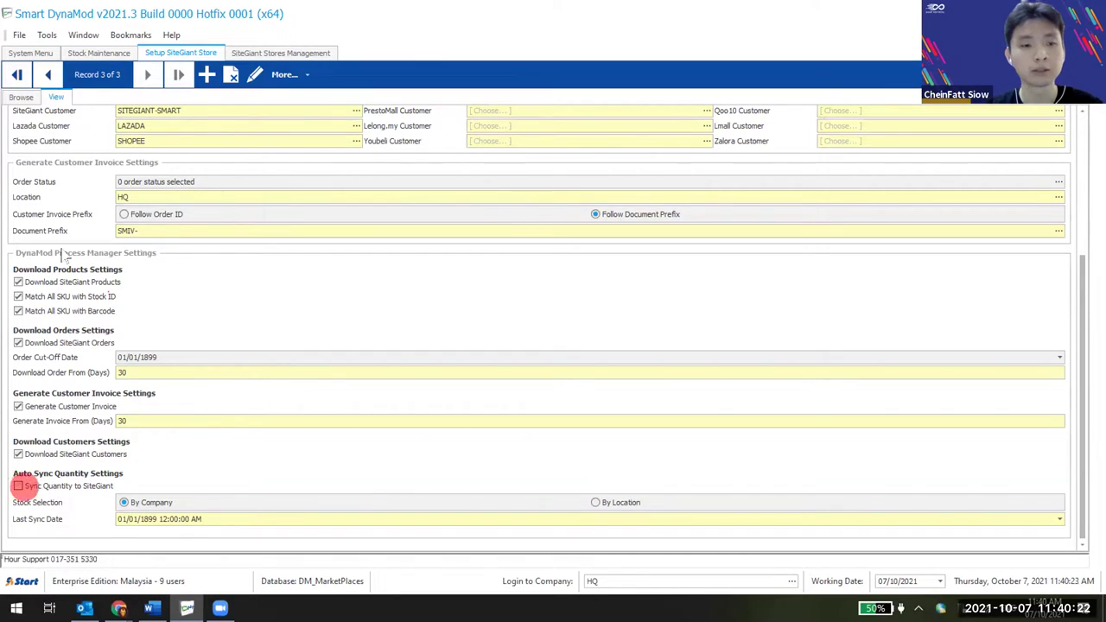
scroll(86, 363, "up", 5)
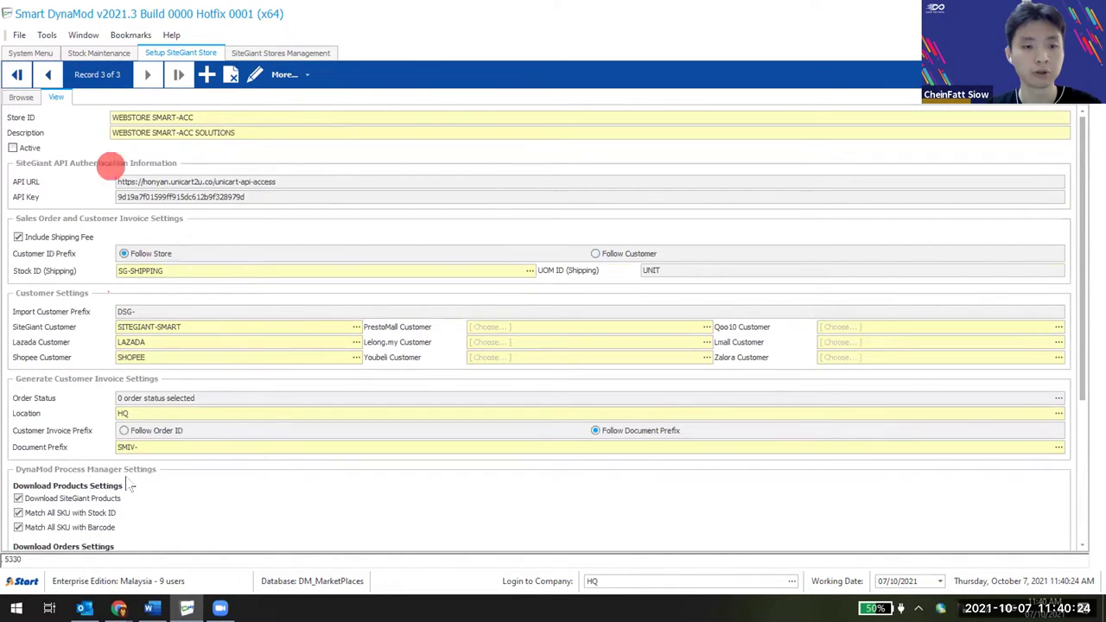
scroll(127, 475, "down", 5)
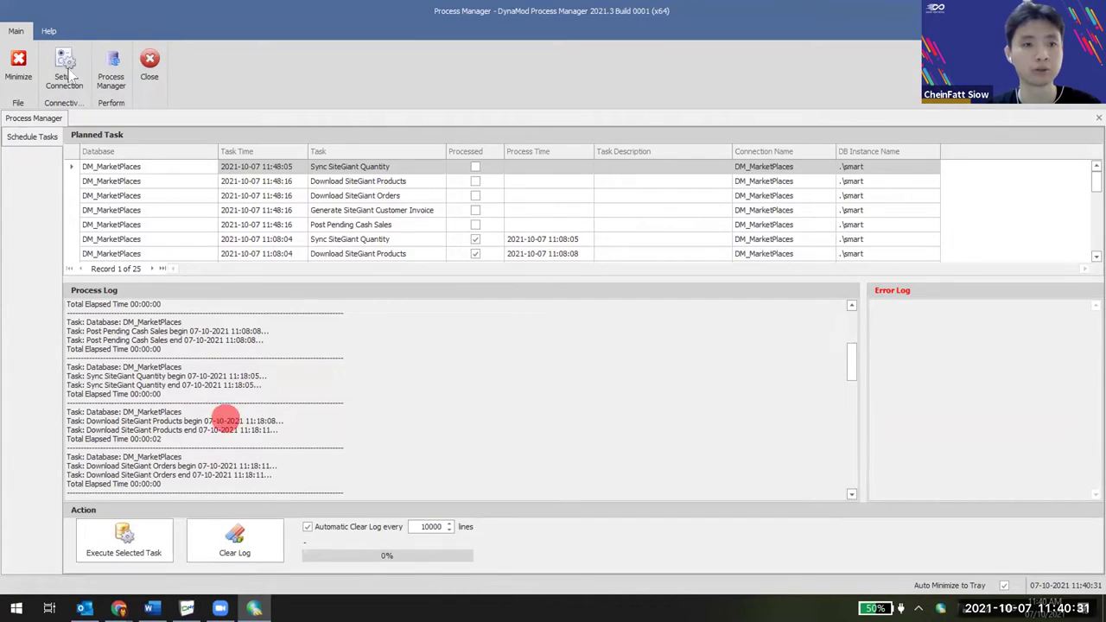
In DynaMod Process Manager, review the DM_MarketPlaces connection's scheduled tasks, including Sync SiteGiant Quantity, and close the configuration.
left_click(64, 68)
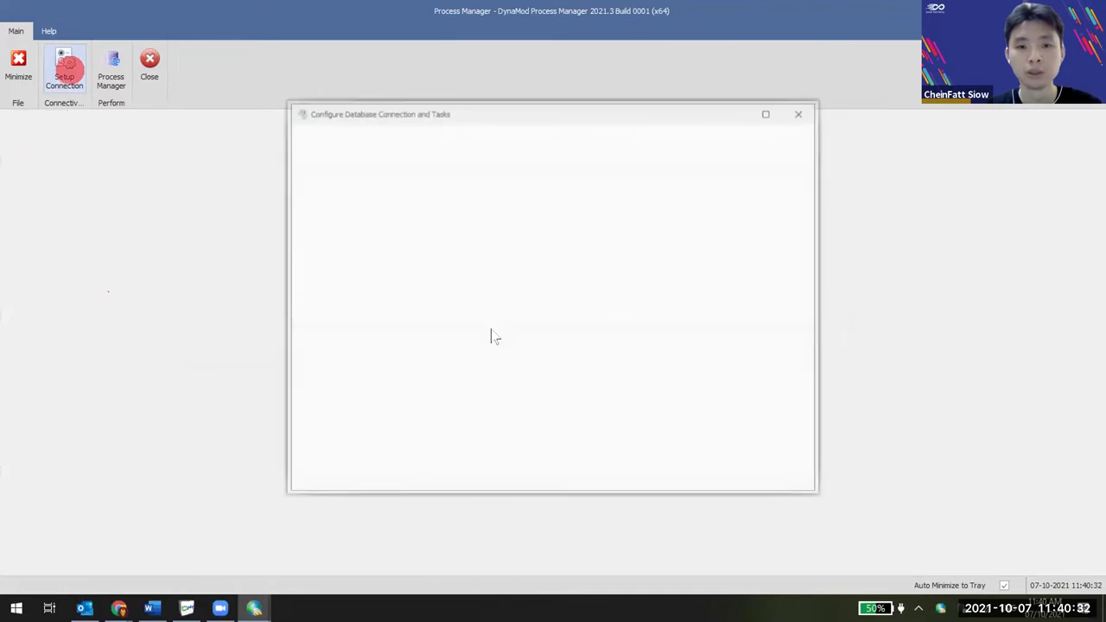
left_click(494, 327)
left_click(297, 374)
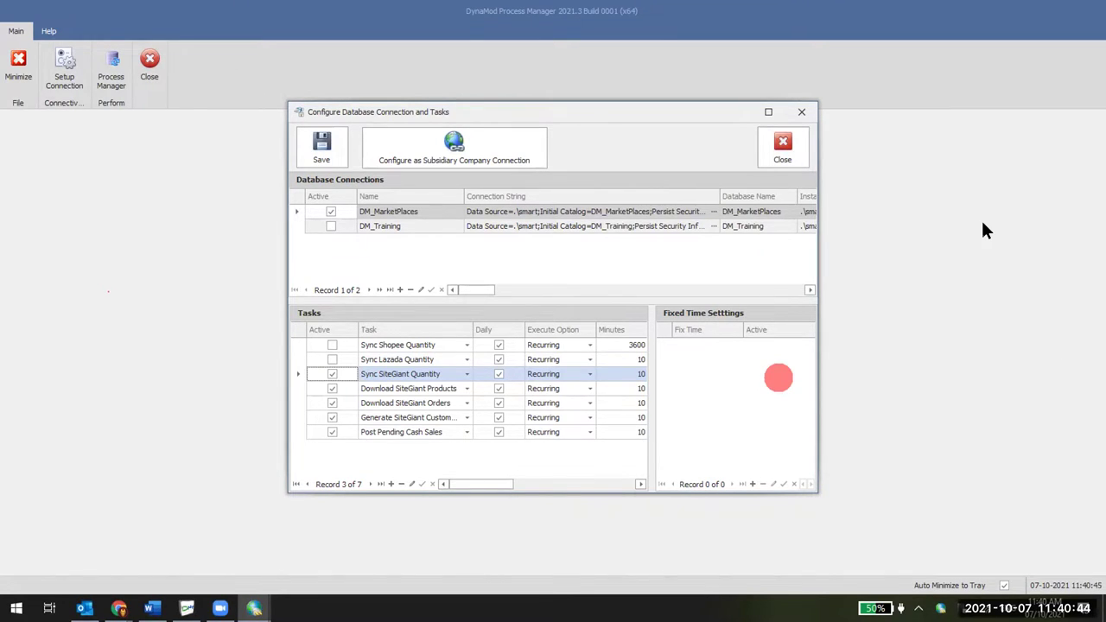
left_click(785, 148)
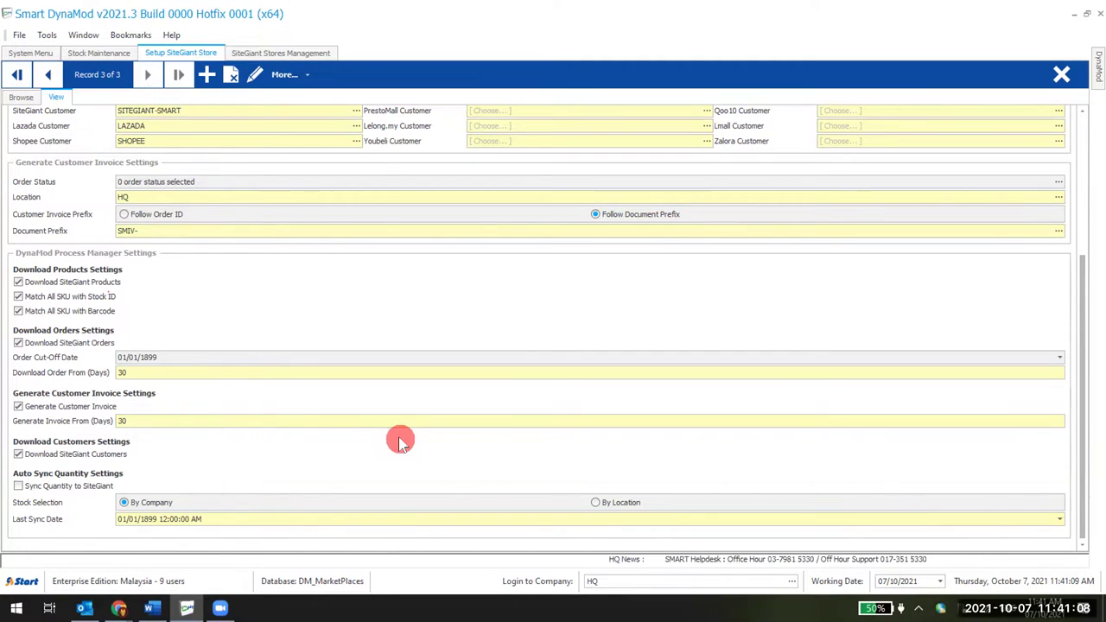
Try enabling Sync Quantity to SiteGiant for the WEBSTORE SMART-ACC store, and discard the edit.
left_click(255, 74)
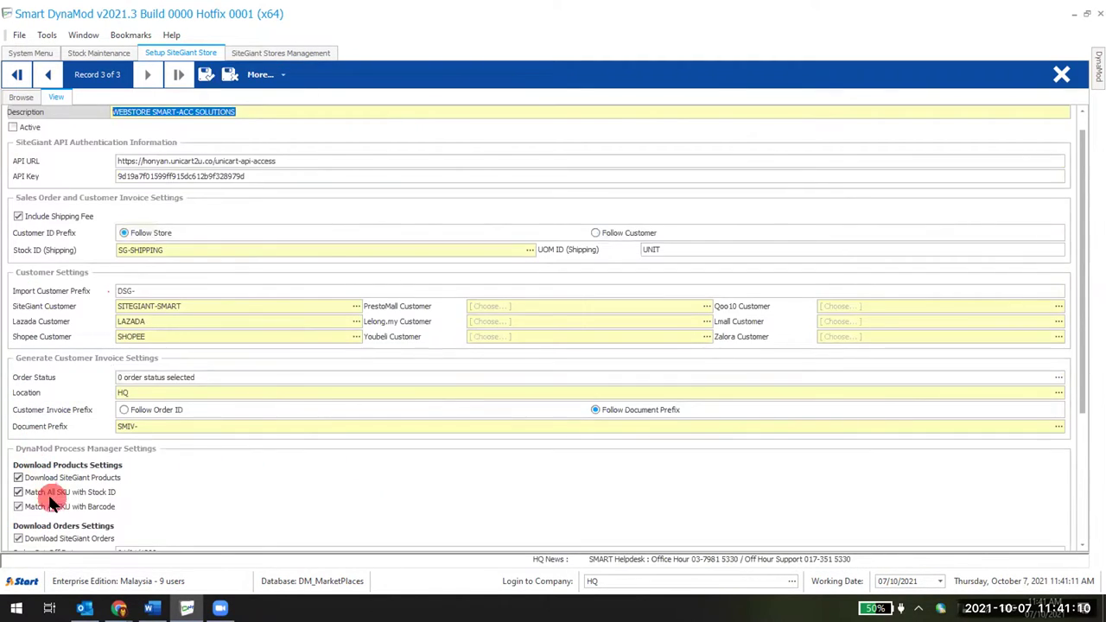
left_click(59, 487)
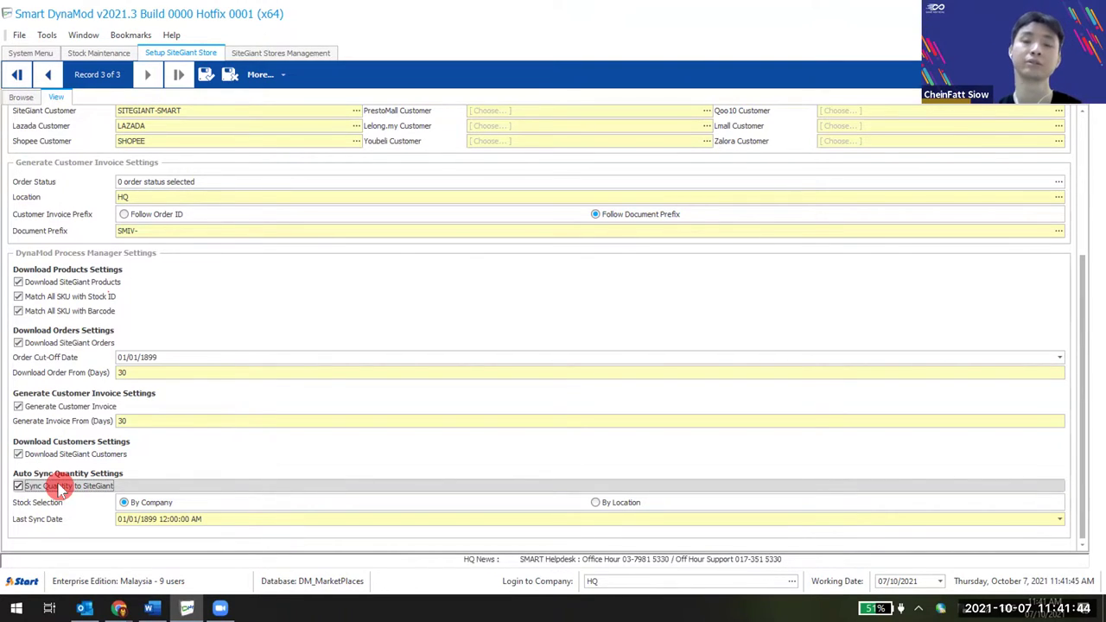
left_click(61, 486)
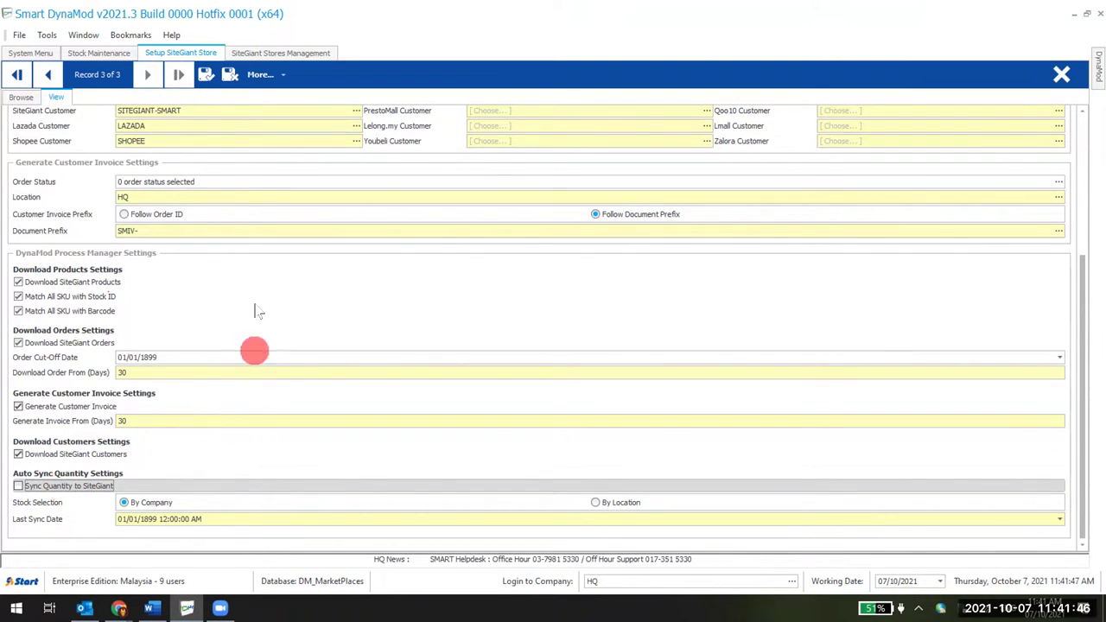
left_click(229, 76)
Switch to the SiteGiant Orders page in Chrome to view the order channels, and return to Smart DynaMod.
scroll(436, 504, "down", 10)
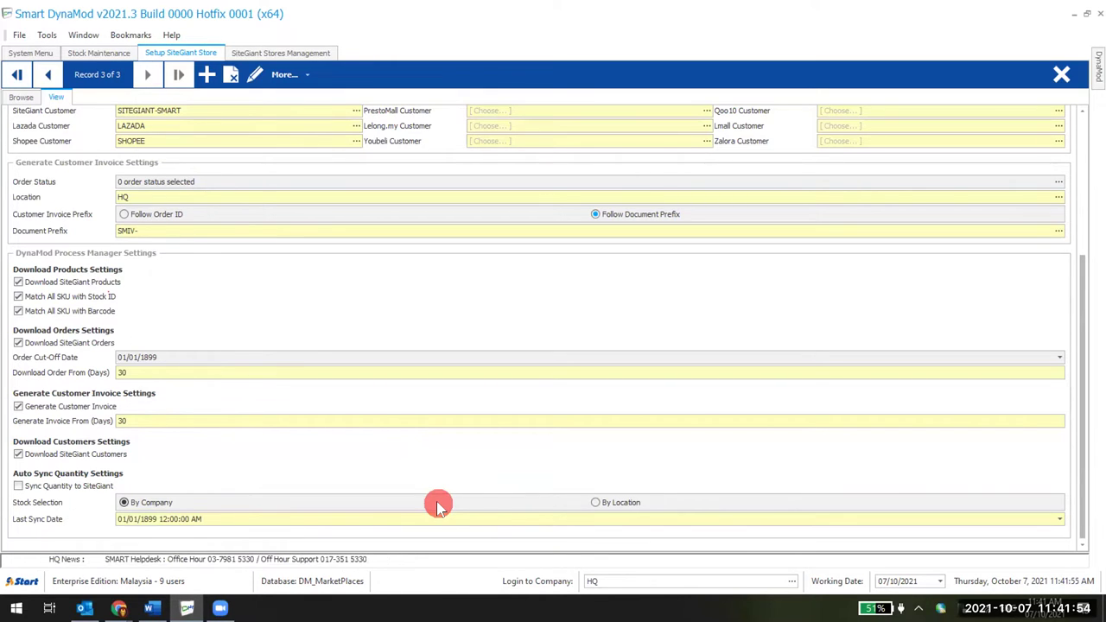
key("Tab")
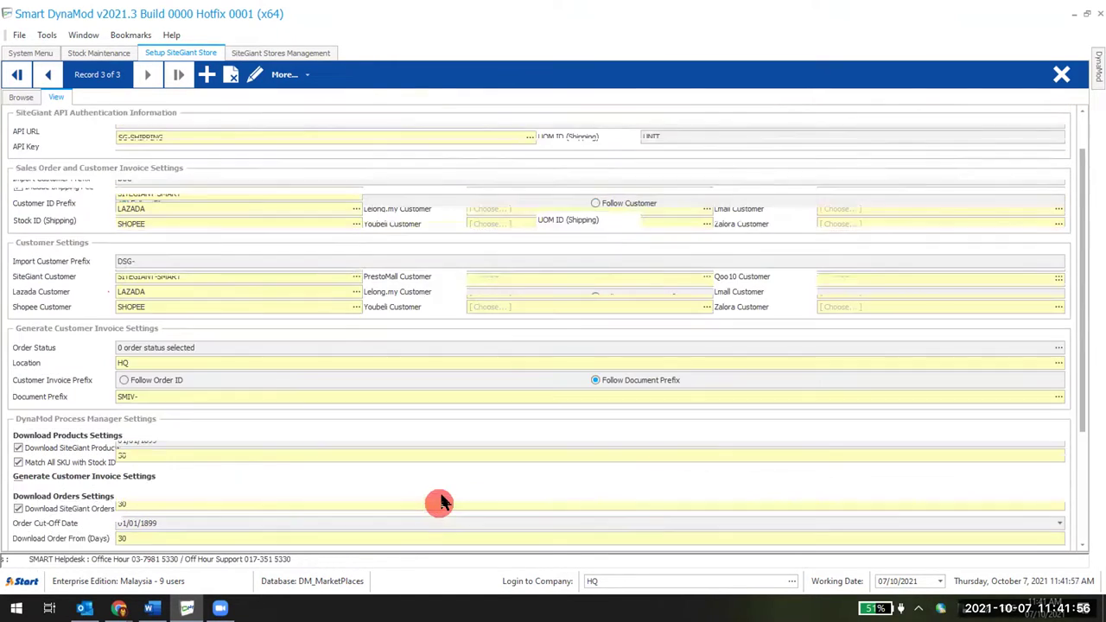
mouse_move(118, 608)
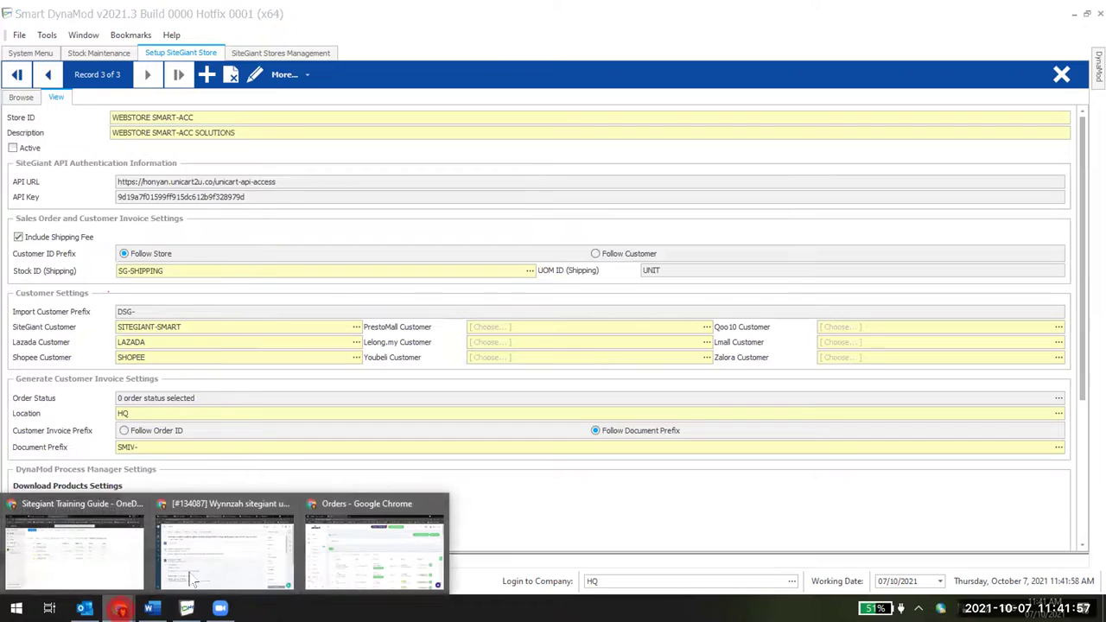
left_click(322, 541)
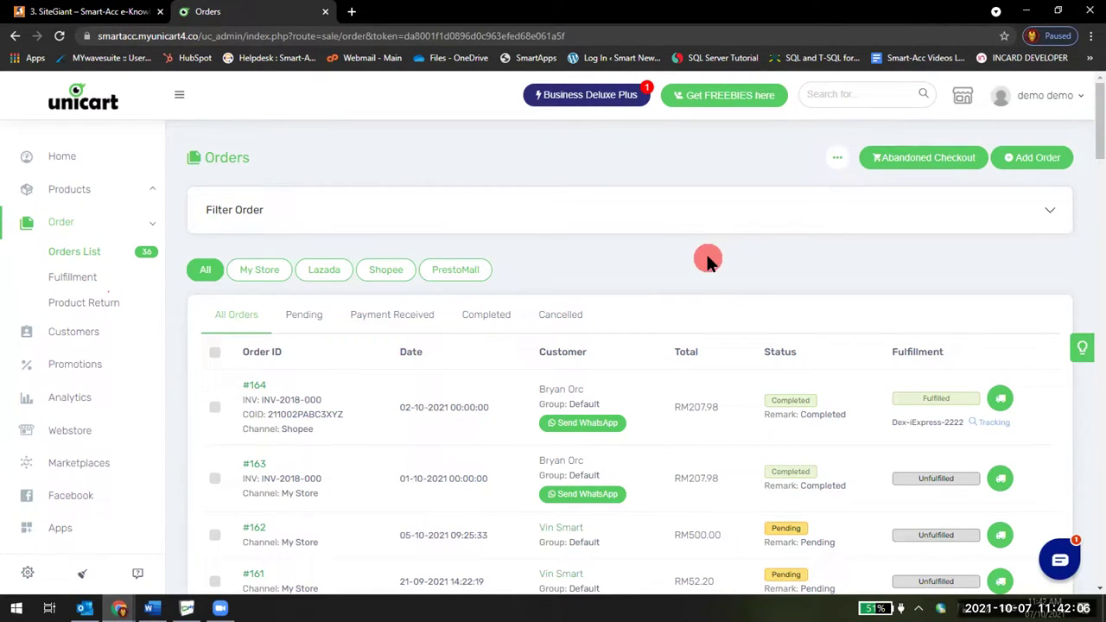
key("alt+Tab")
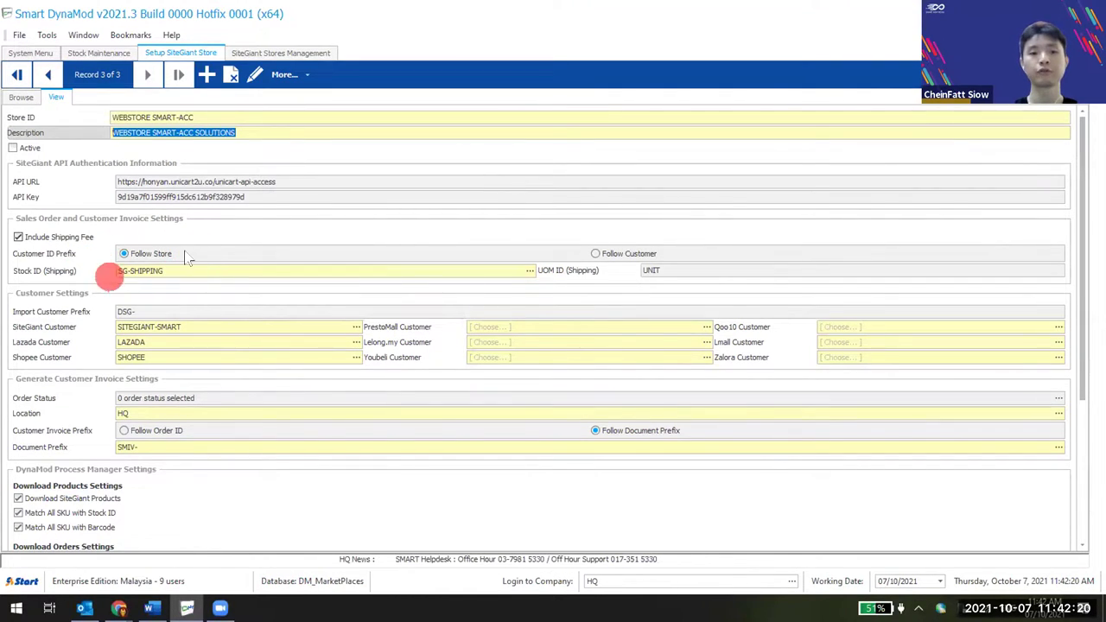
Examine the SiteGiant, Lazada and Shopee customers assigned in the store's Customer Settings.
left_click(183, 327)
key("ctrl+a")
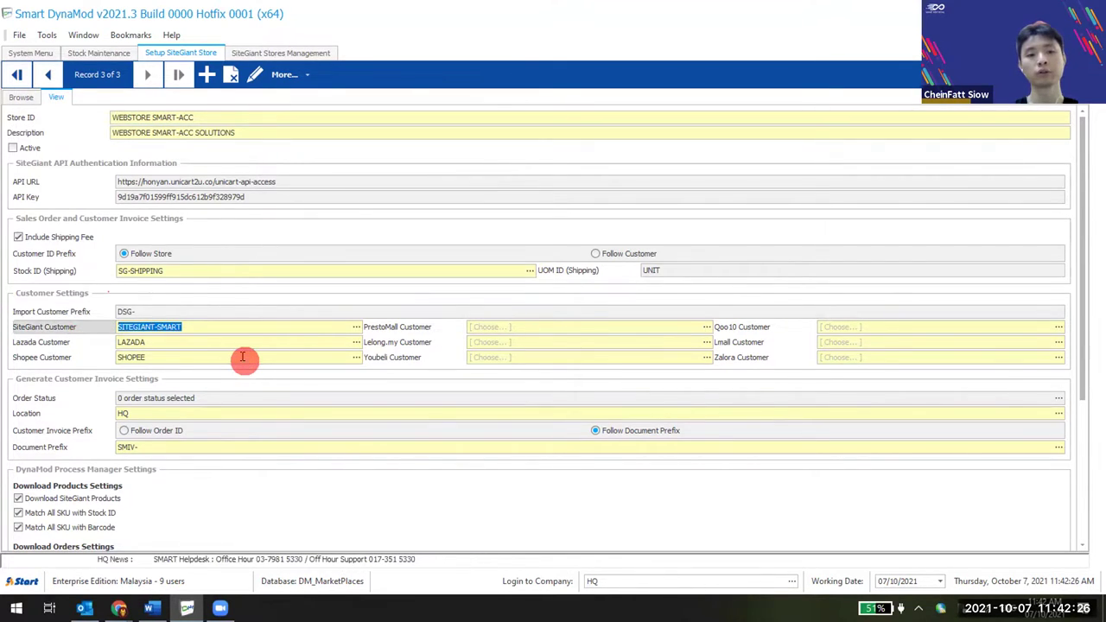
left_click(193, 326)
key("ctrl+a")
left_click(192, 326)
key("ctrl+a")
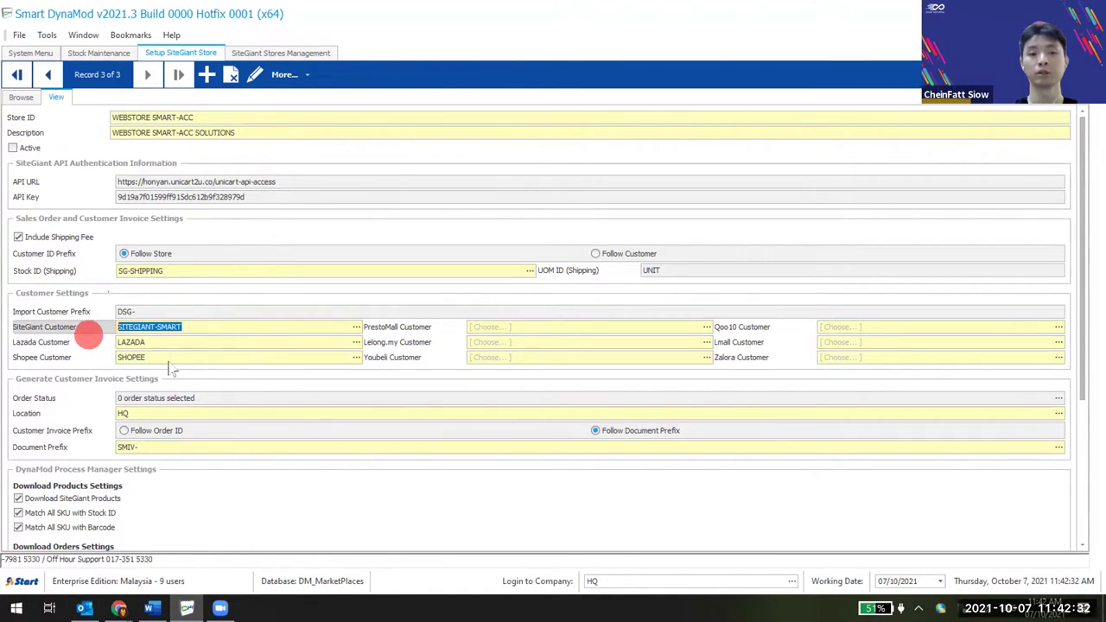
left_click(171, 343)
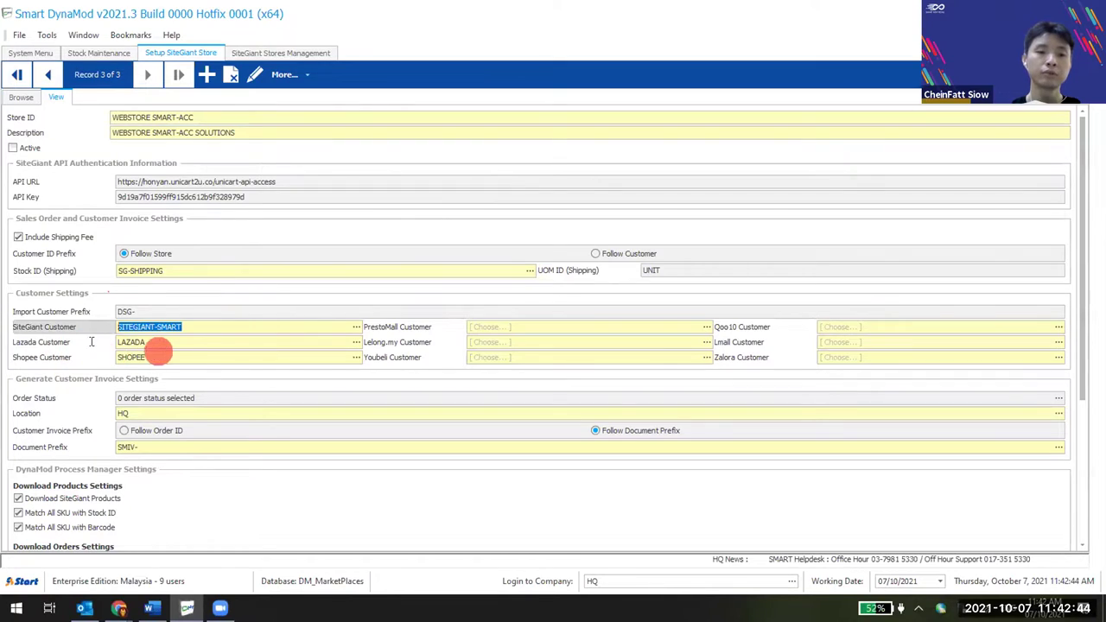
left_click(145, 344)
double_click(164, 357)
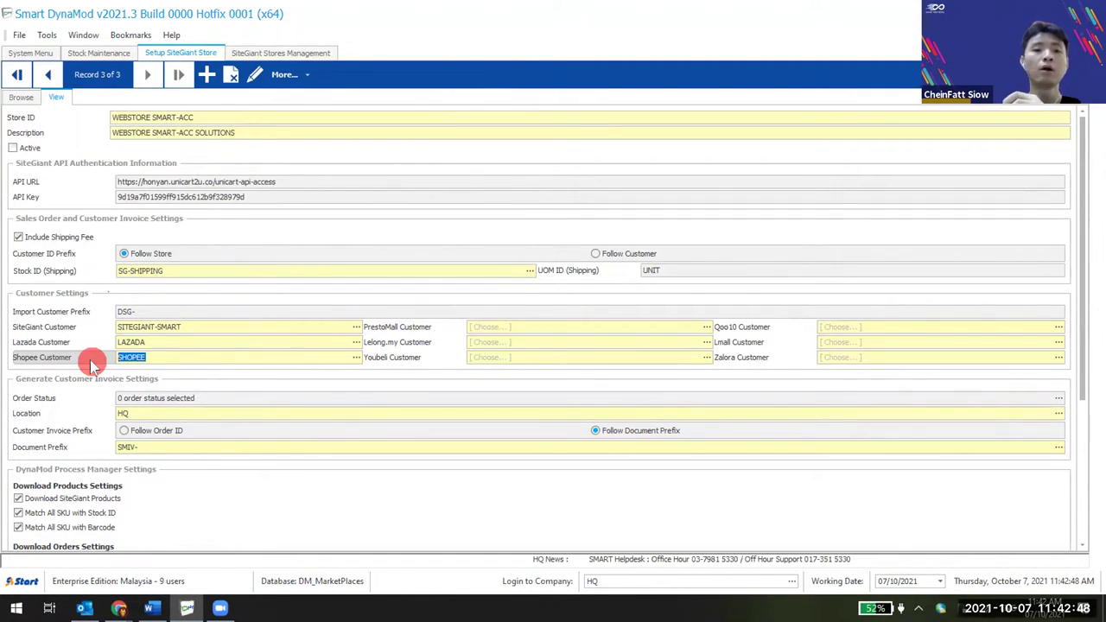
left_click(199, 327)
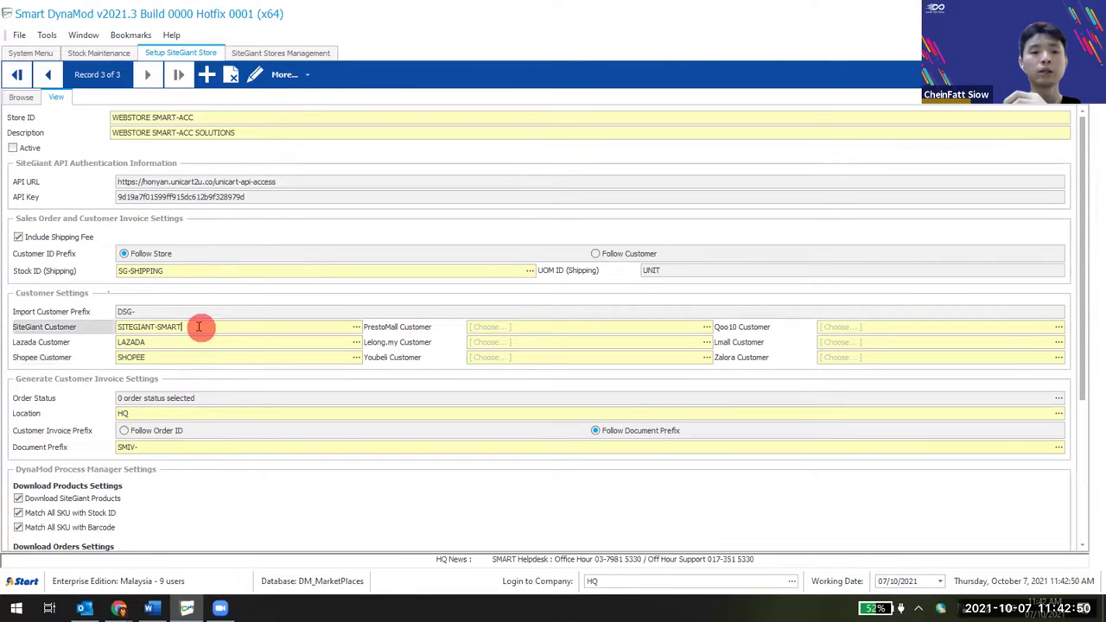
left_click(69, 326)
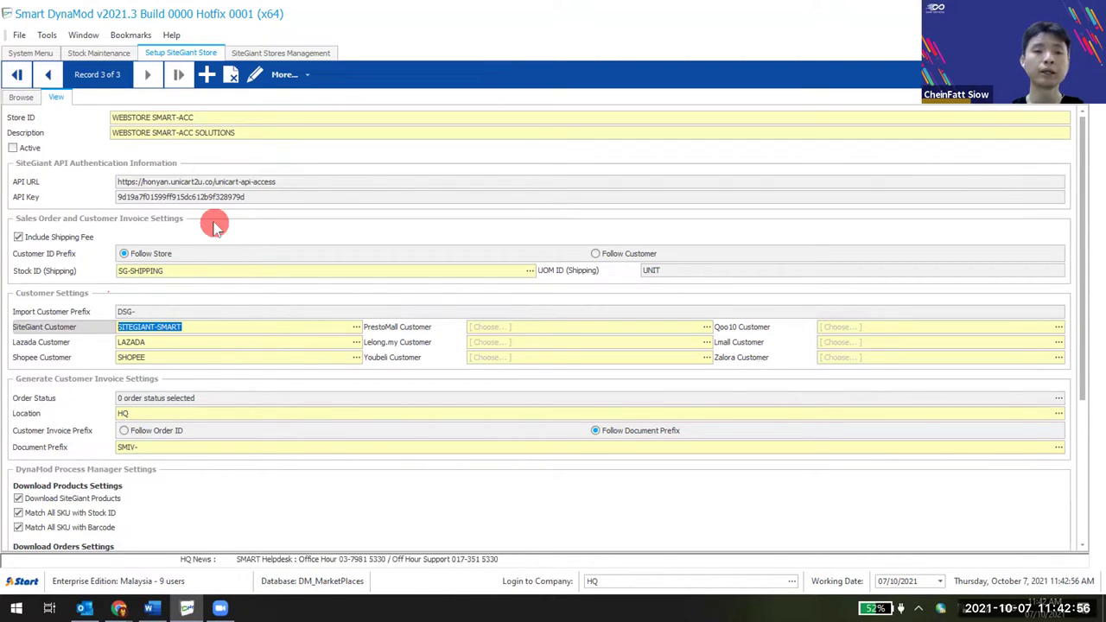
left_click(190, 327)
left_click(87, 327)
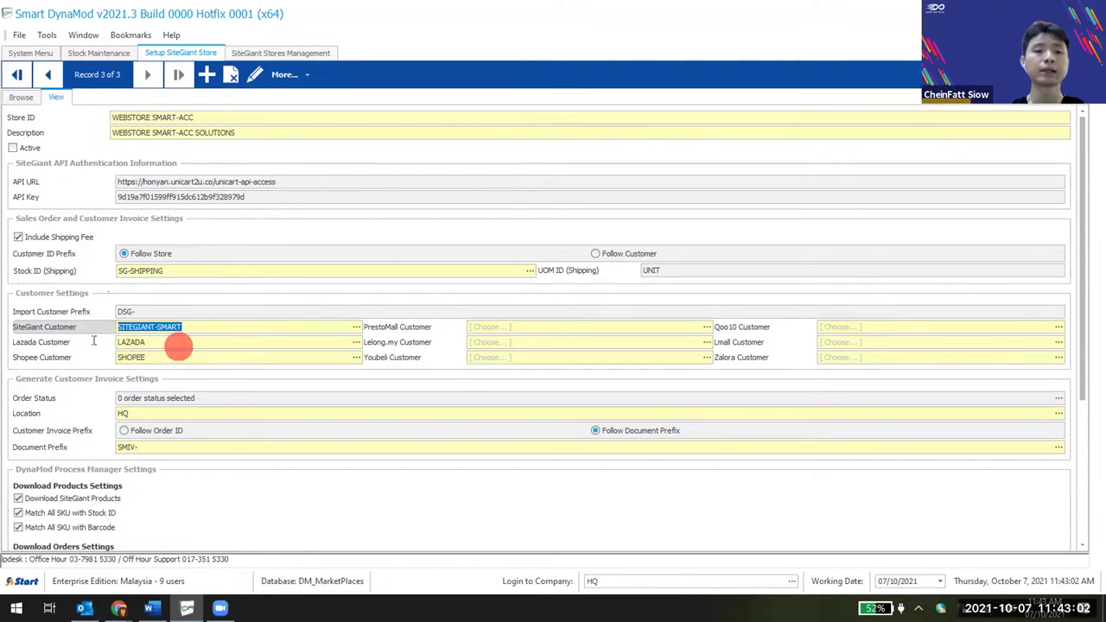
left_click(93, 346)
left_click(150, 349)
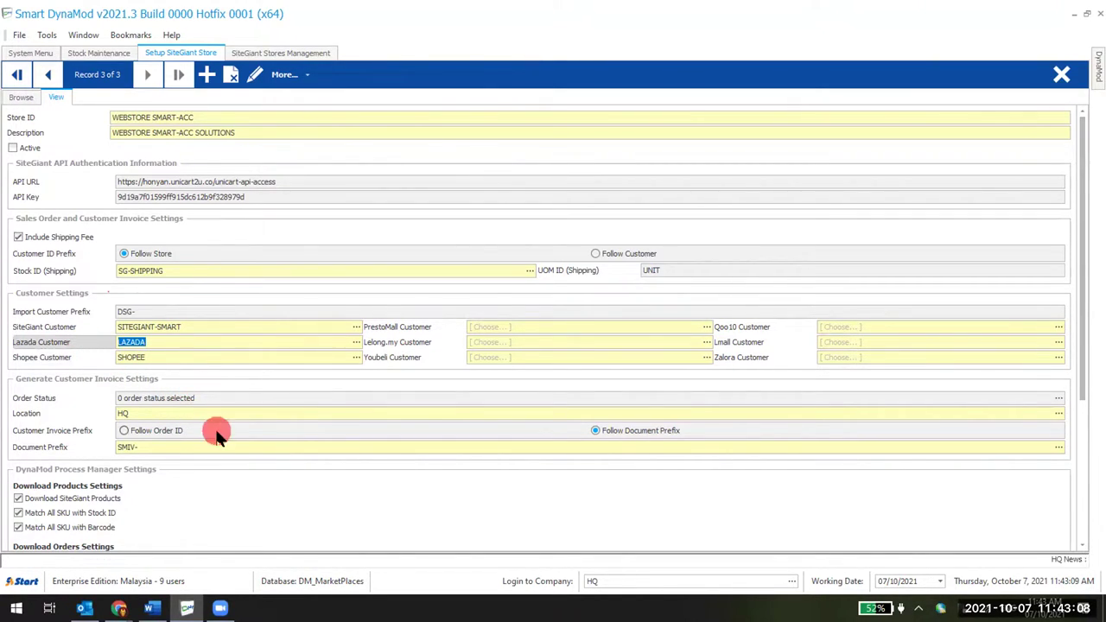
Check the order functions in SiteGiant Stores Management, and return to the SiteGiant store setup.
left_click(268, 55)
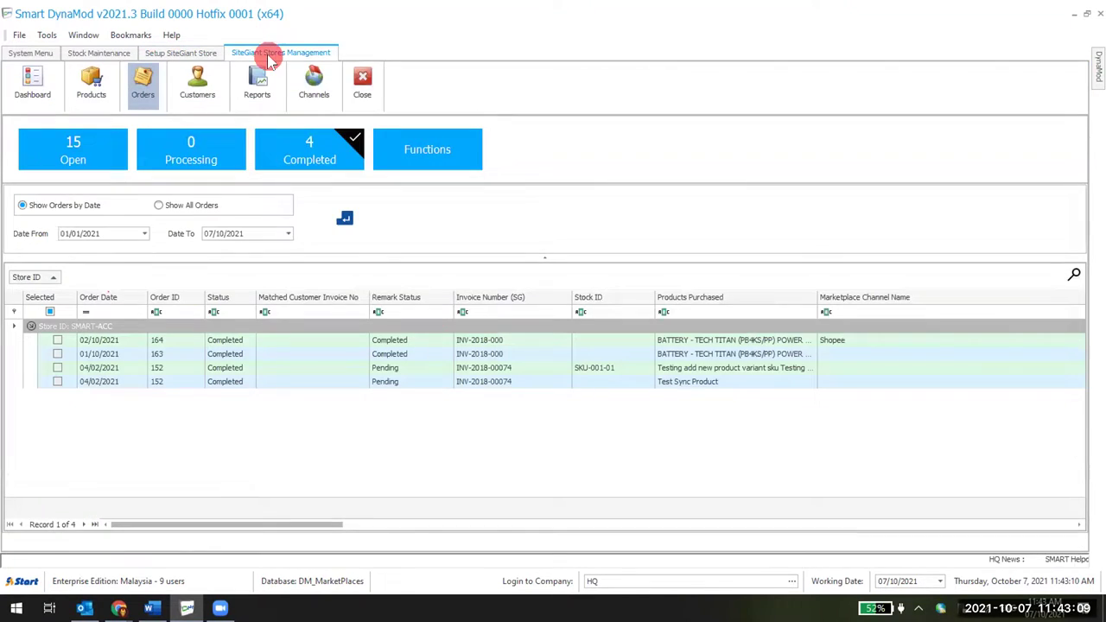
left_click(440, 148)
left_click(182, 52)
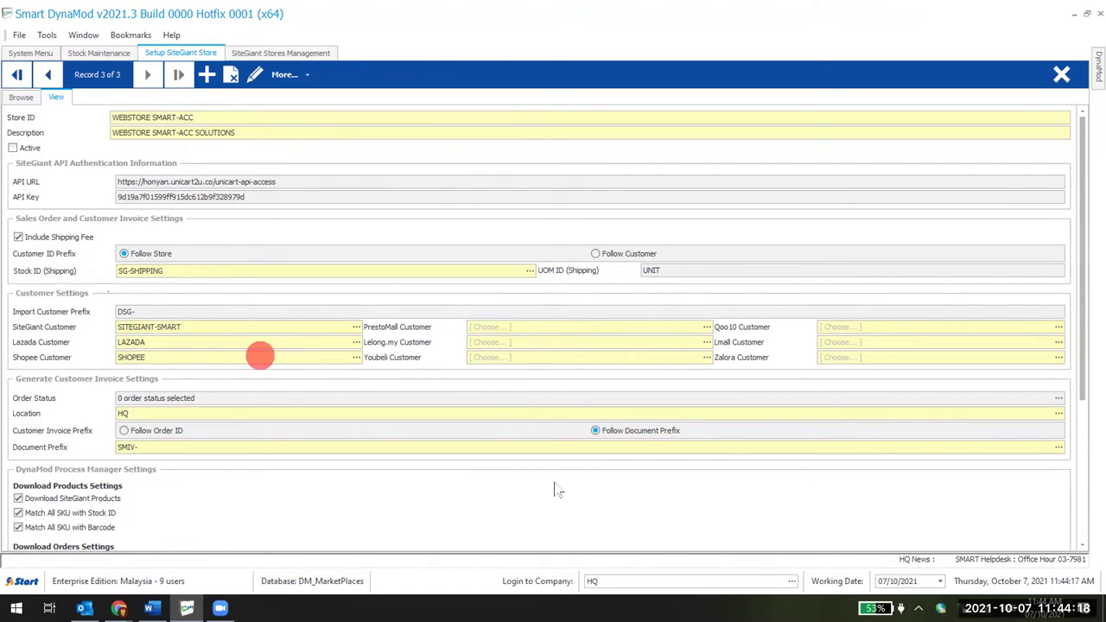
Show the Customers list in SiteGiant Stores Management and examine its Download Customers options.
left_click(261, 54)
left_click(198, 82)
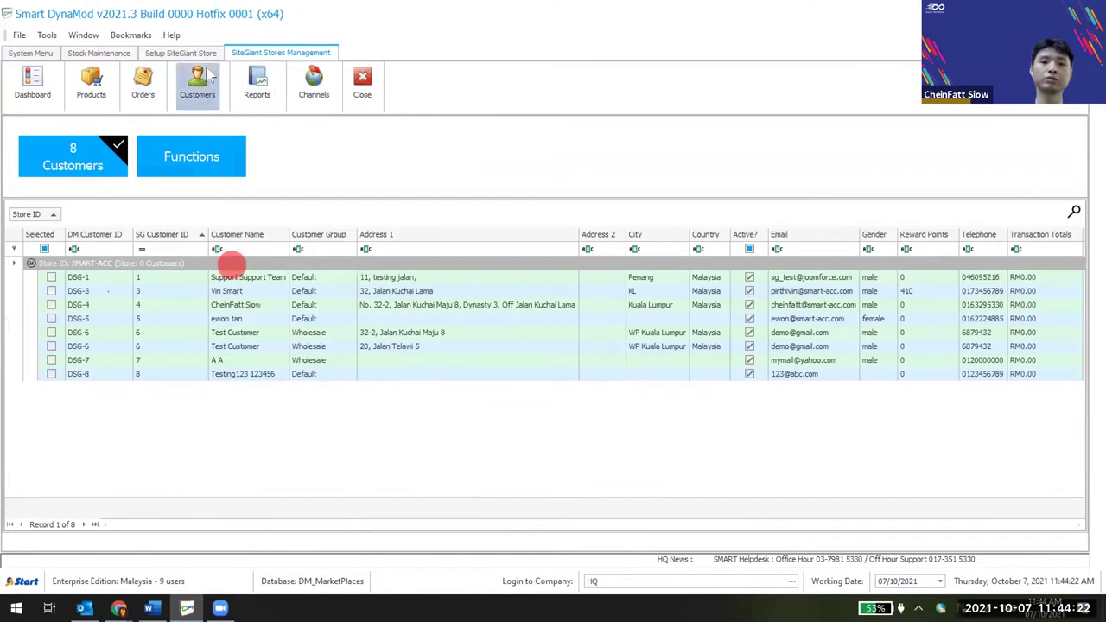
left_click(198, 145)
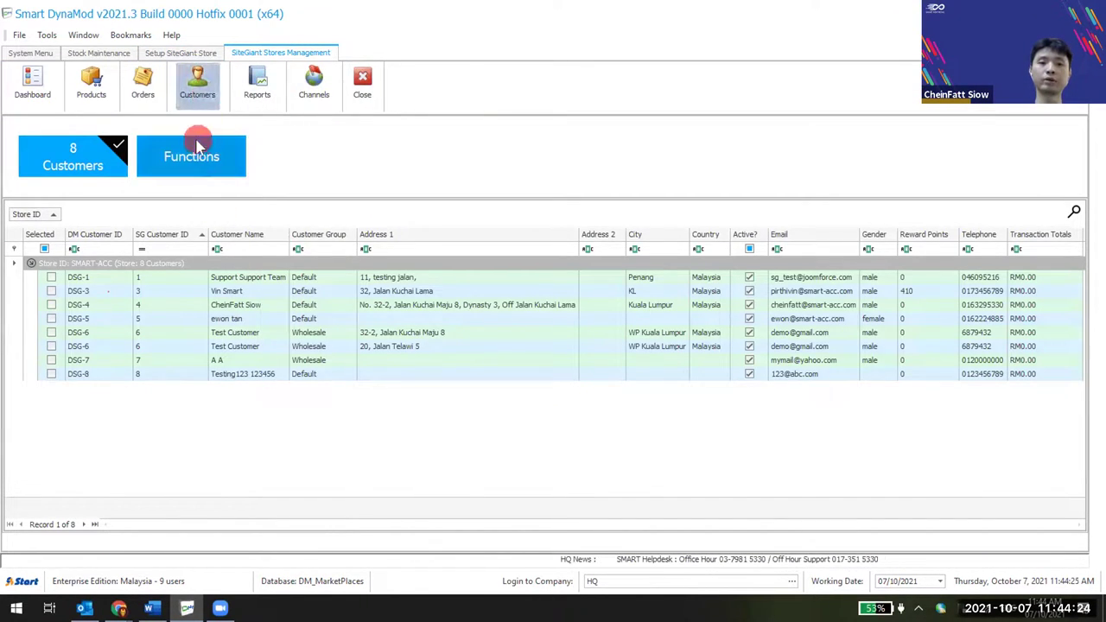
mouse_move(339, 173)
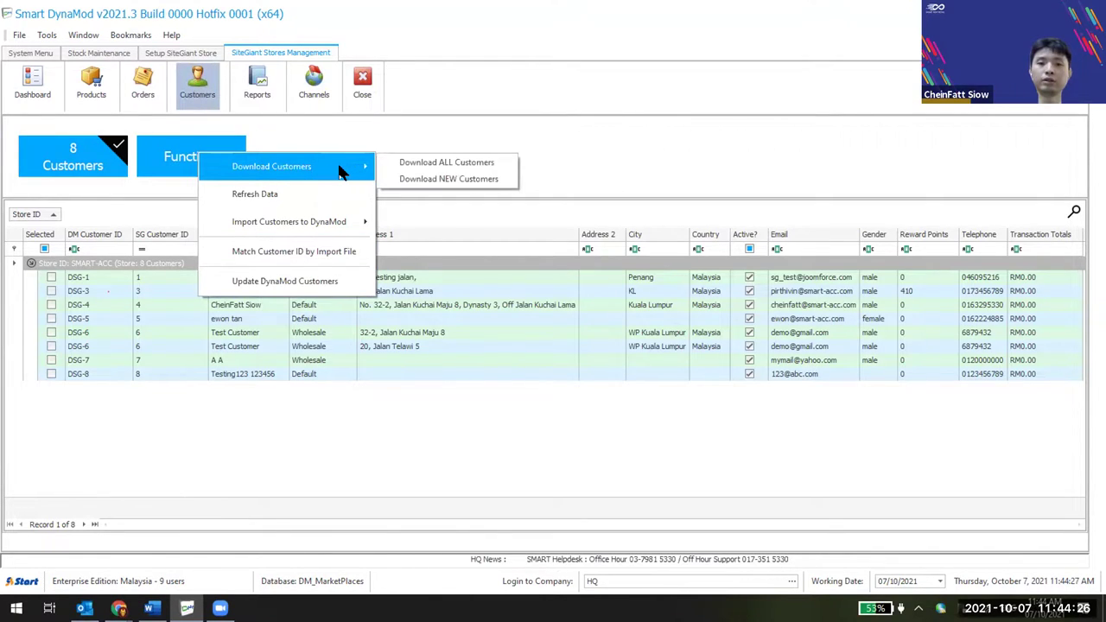
left_click(170, 374)
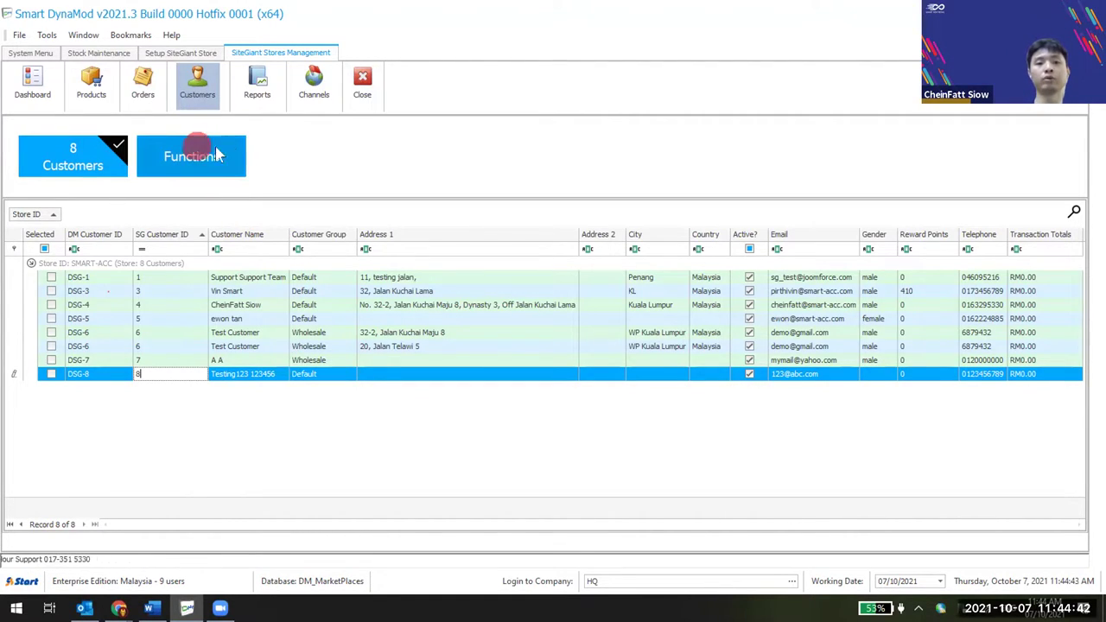
left_click(198, 91)
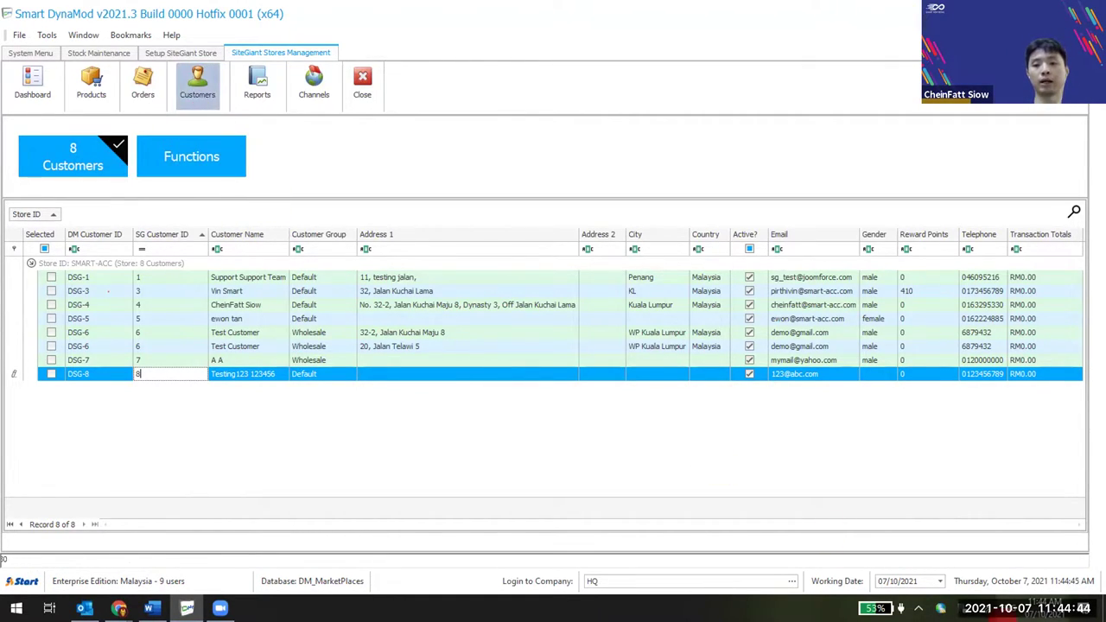
In DynaMod Process Manager, try changing the Post Pending Cash Sales task to Download SiteGiant Customers, close the configuration without saving, and minimize the program.
double_click(966, 607)
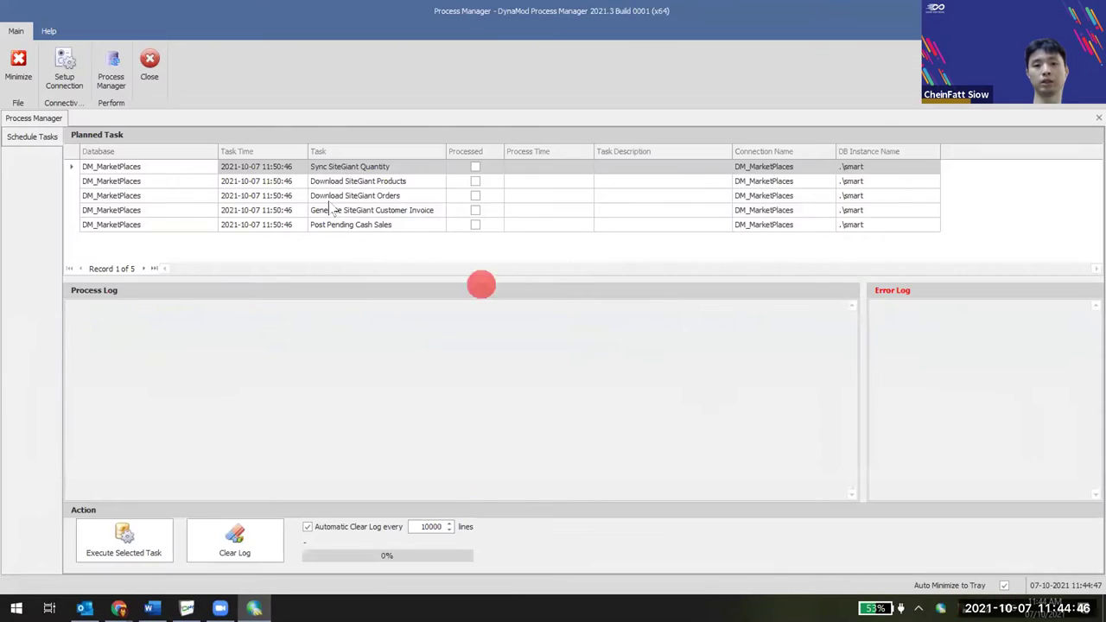
left_click(64, 70)
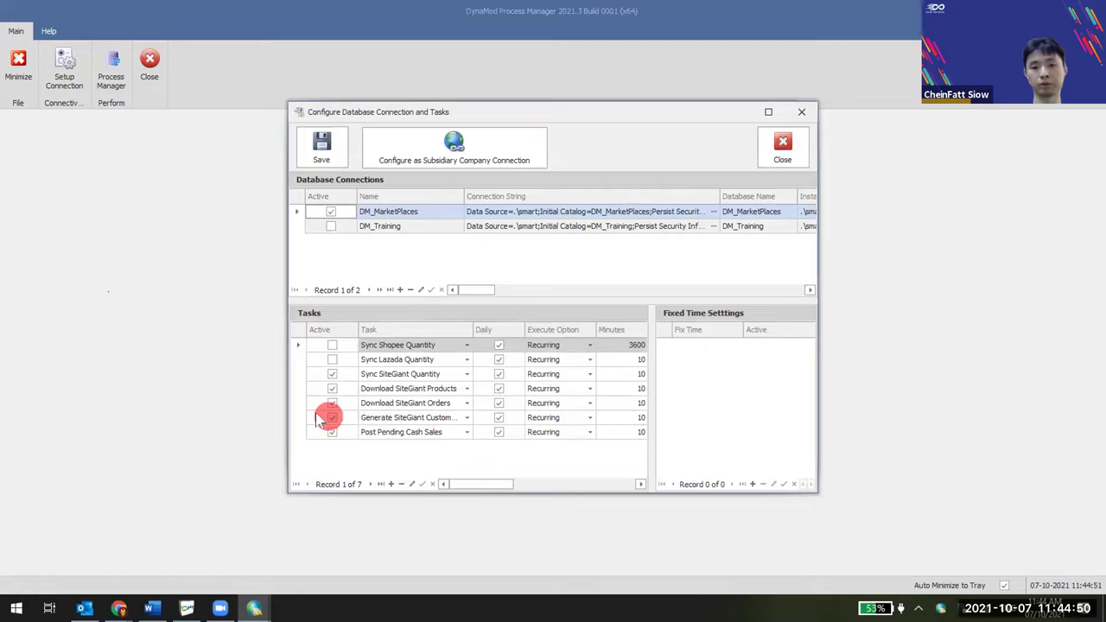
left_click_drag(472, 329, 528, 333)
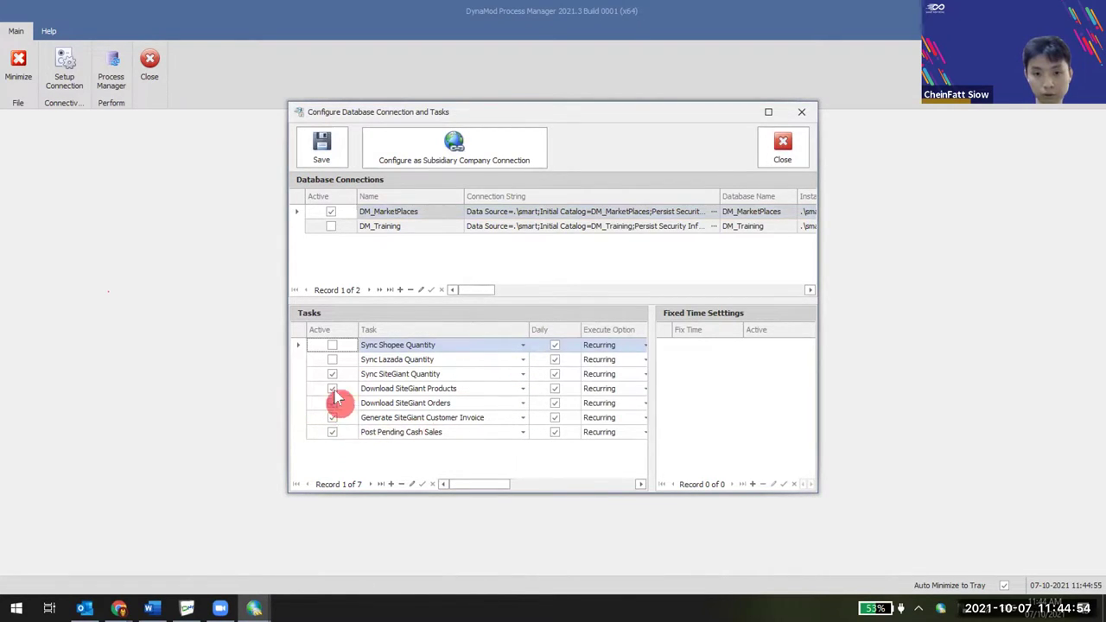
left_click(390, 435)
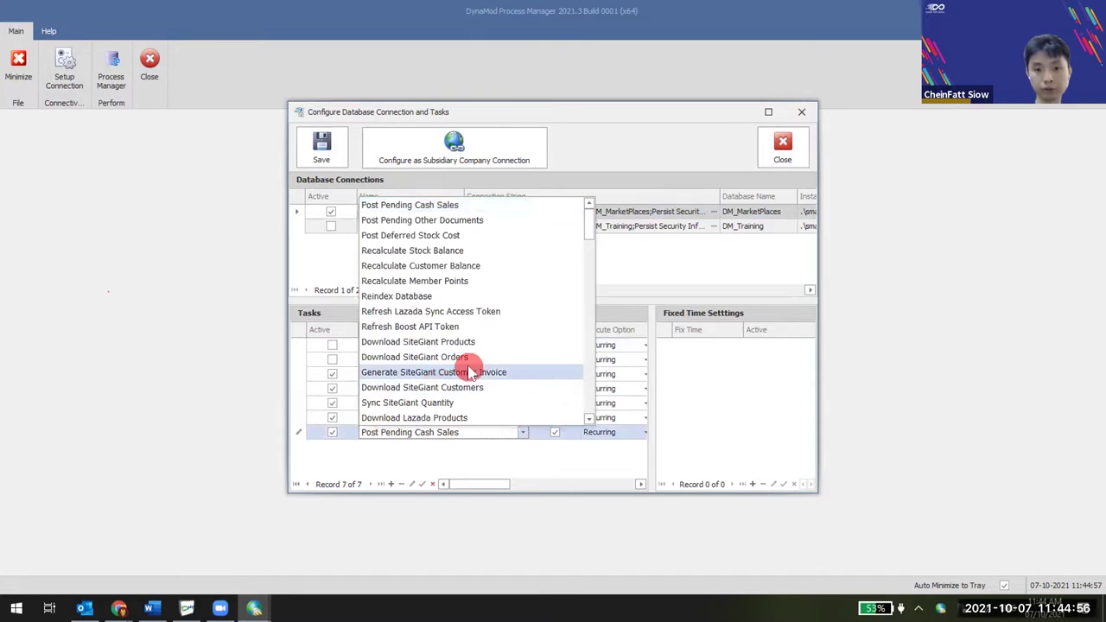
left_click(484, 388)
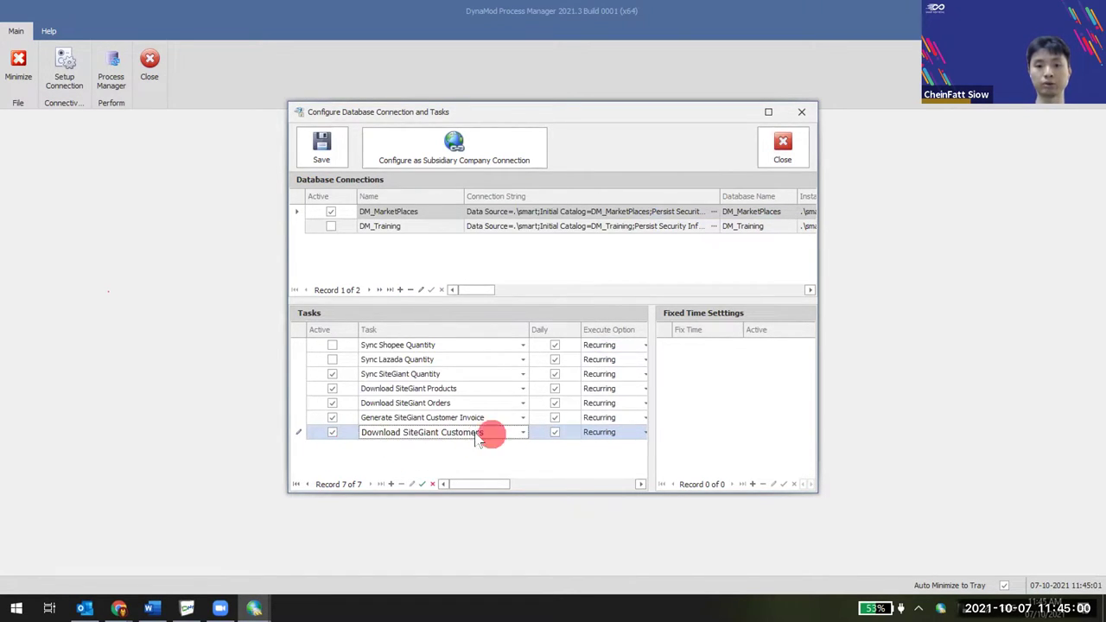
left_click(787, 166)
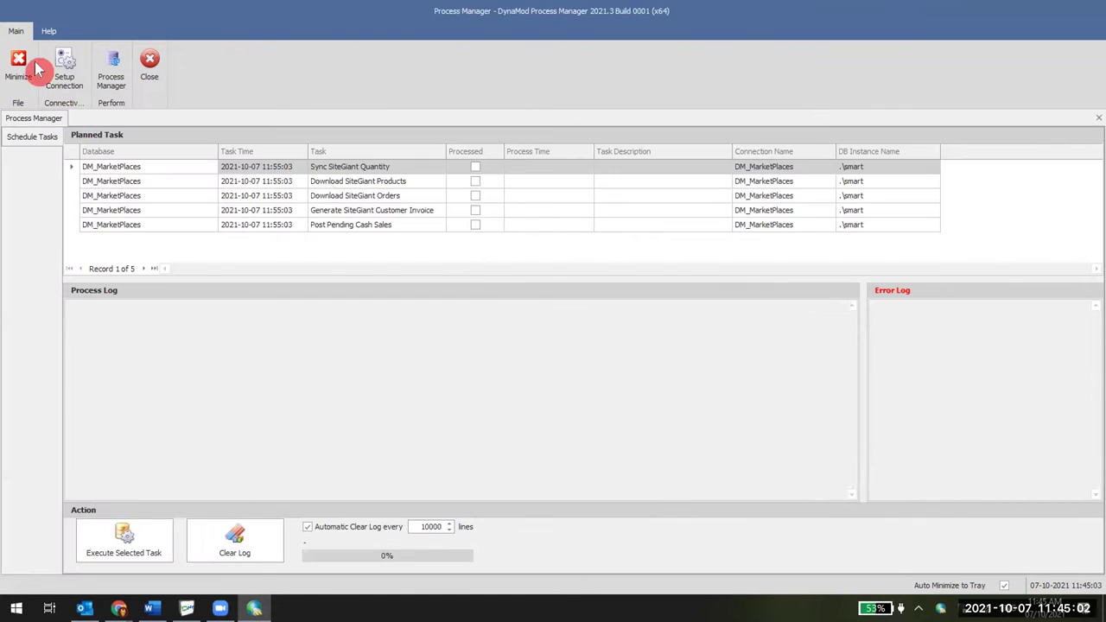
left_click(19, 65)
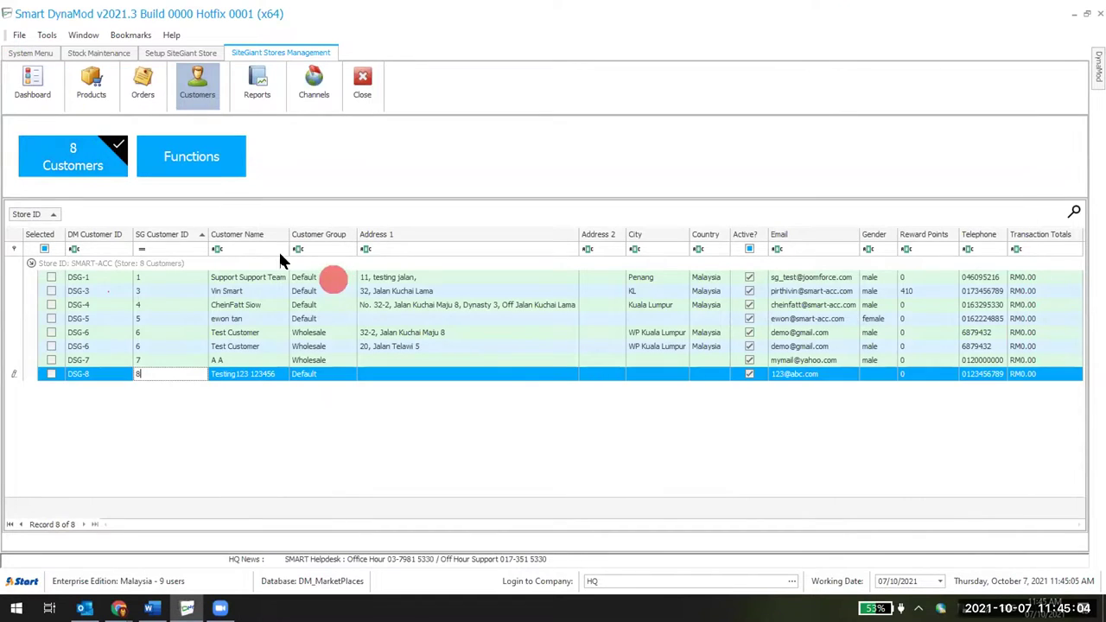
Examine the Import Customers to DynaMod options and the first customer's DM Customer ID in the Customers list.
left_click(205, 156)
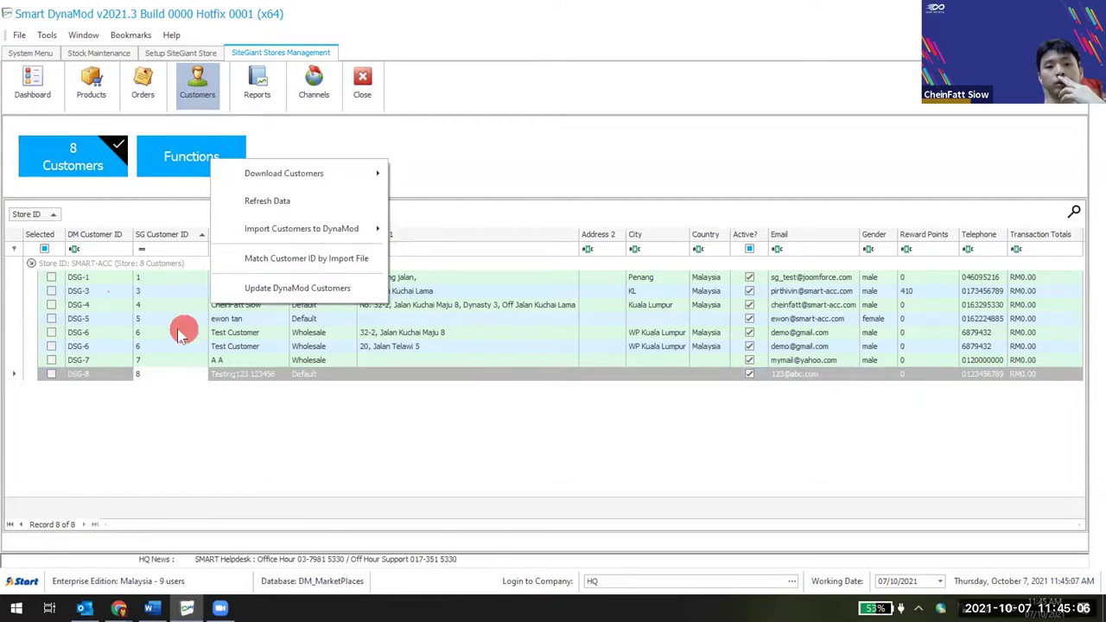
left_click(150, 445)
left_click(158, 159)
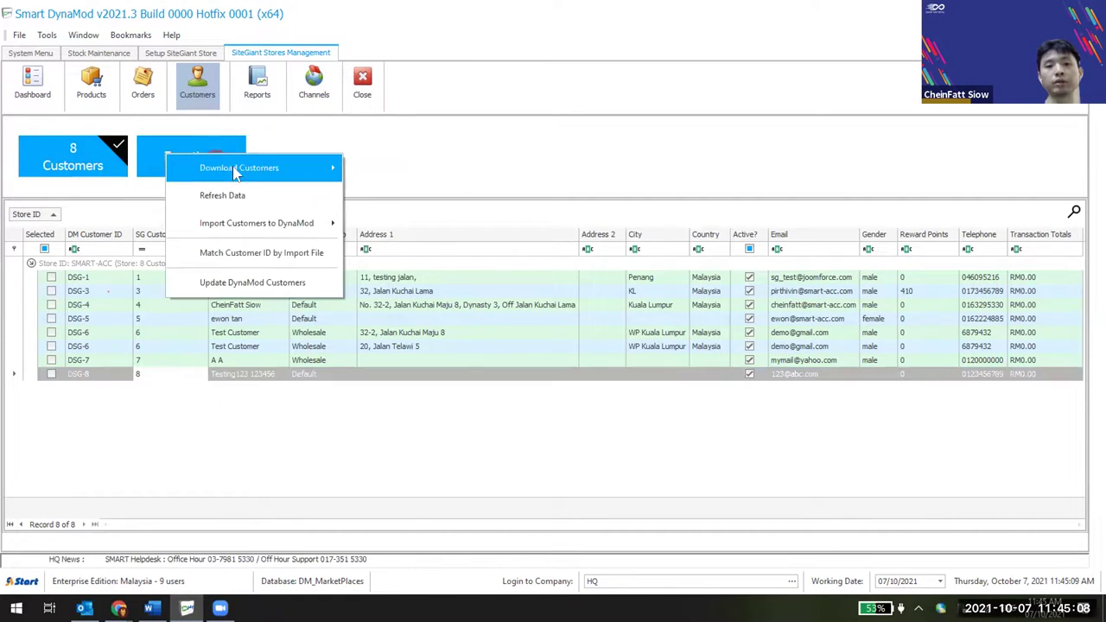
mouse_move(273, 229)
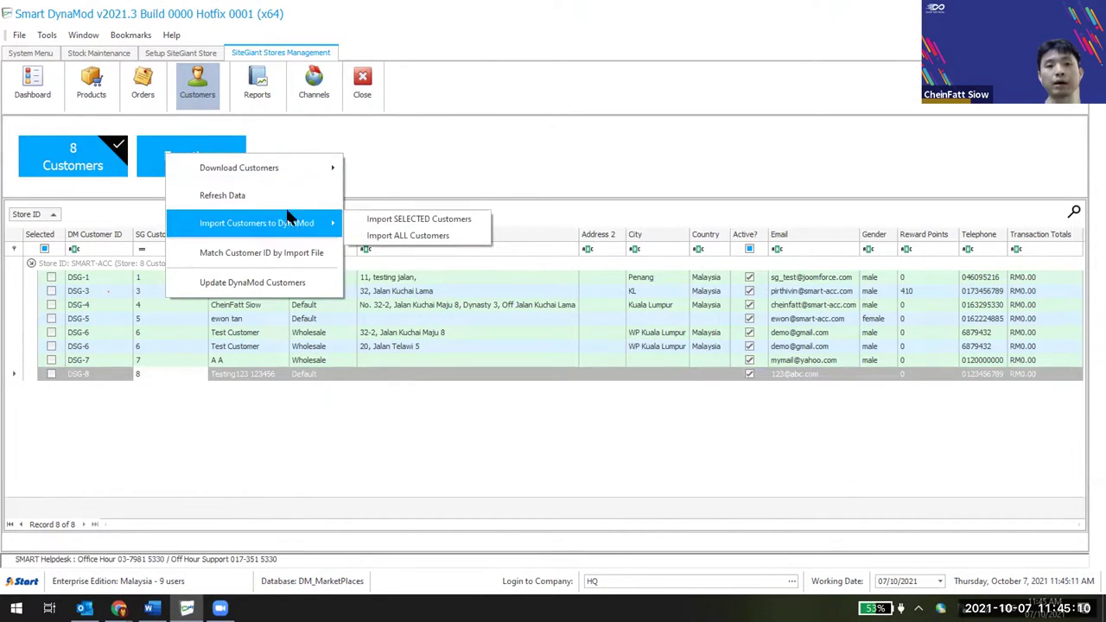
left_click(122, 410)
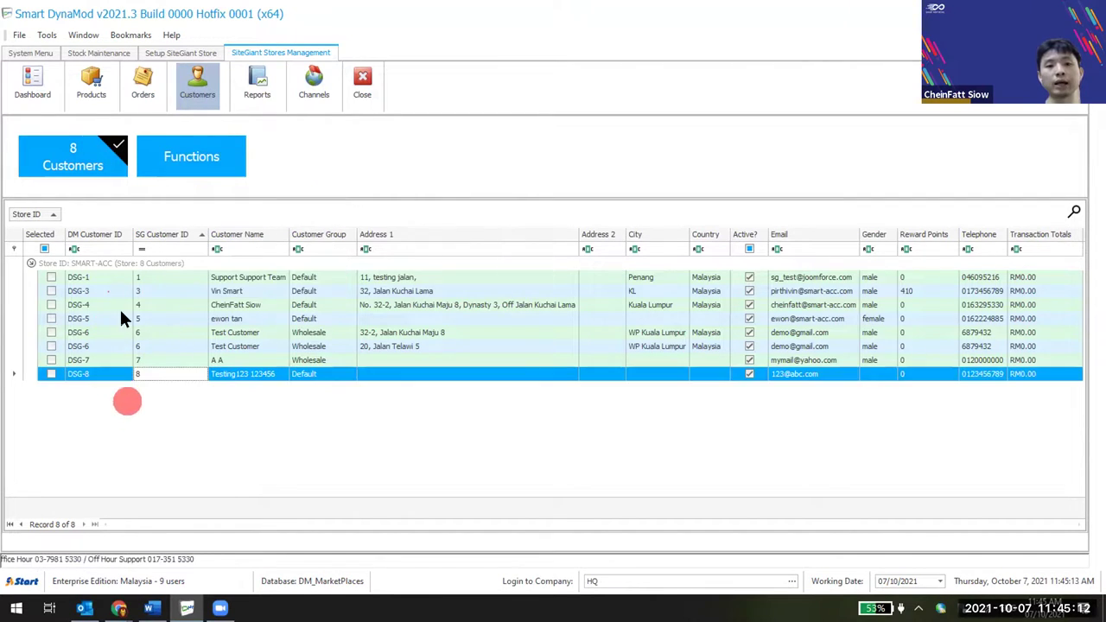
left_click(101, 277)
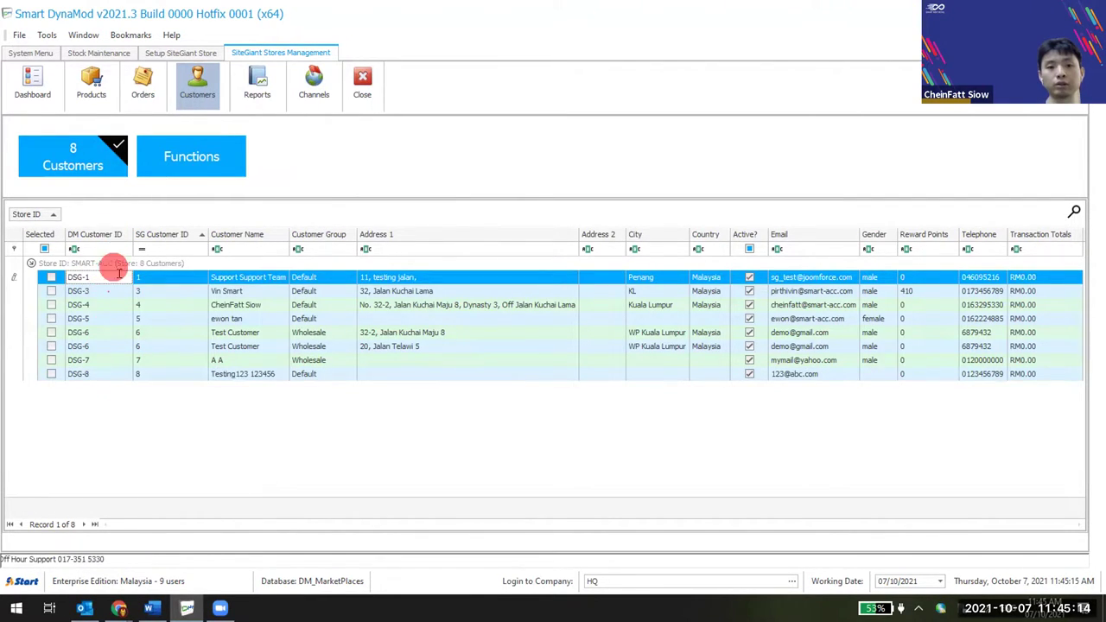
Compare the IDs in the Customers list with the Import Customer Prefix in the SiteGiant store setup, and return to the list.
left_click(51, 276)
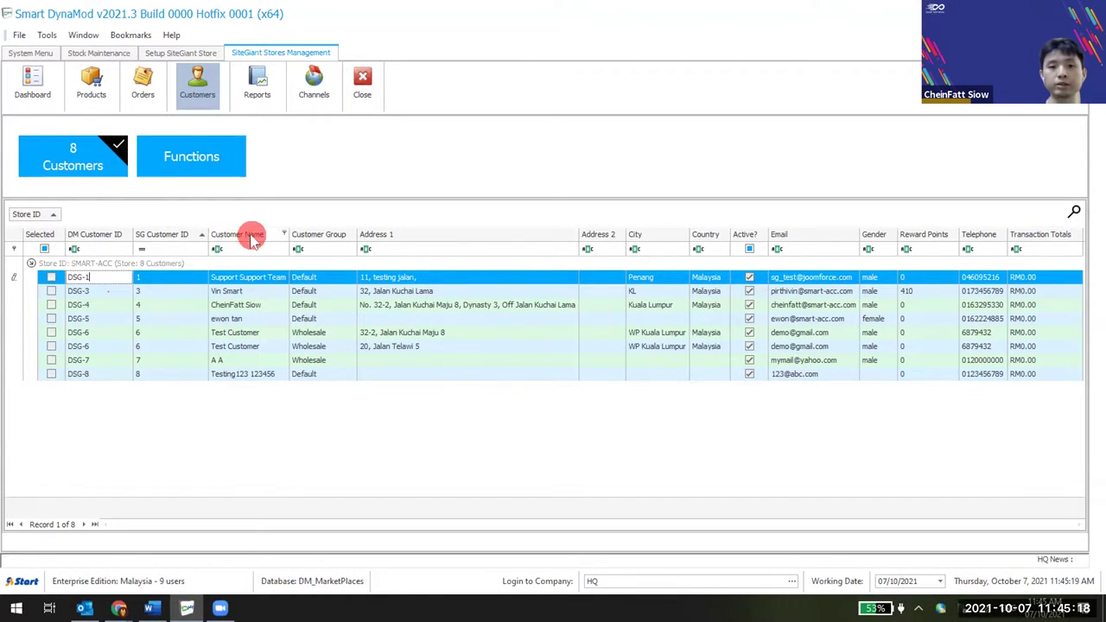
left_click(227, 305)
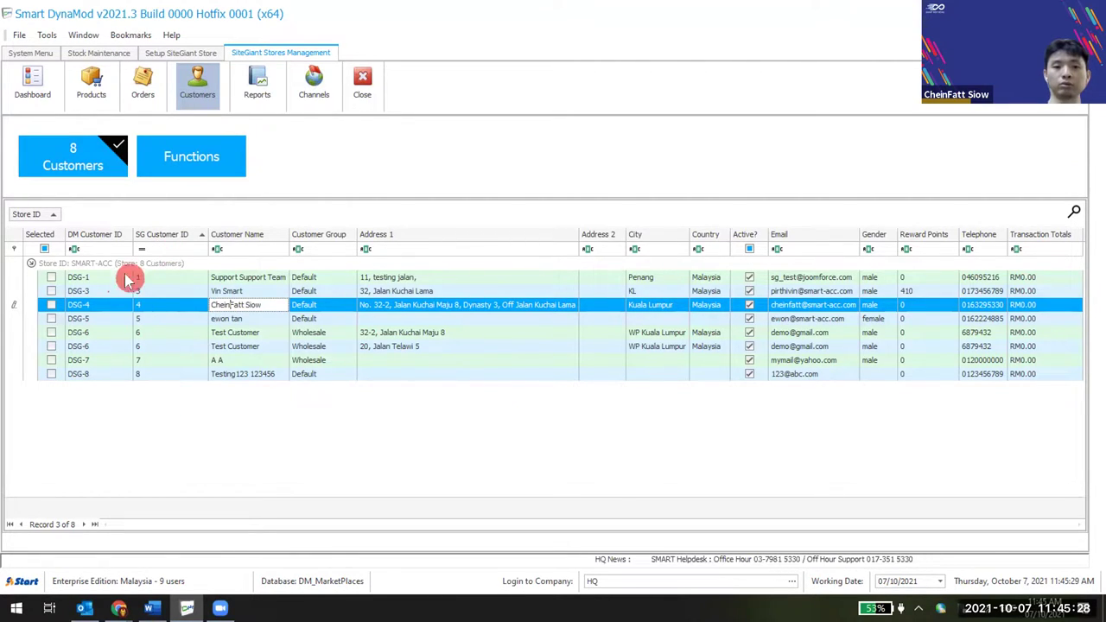
left_click(177, 54)
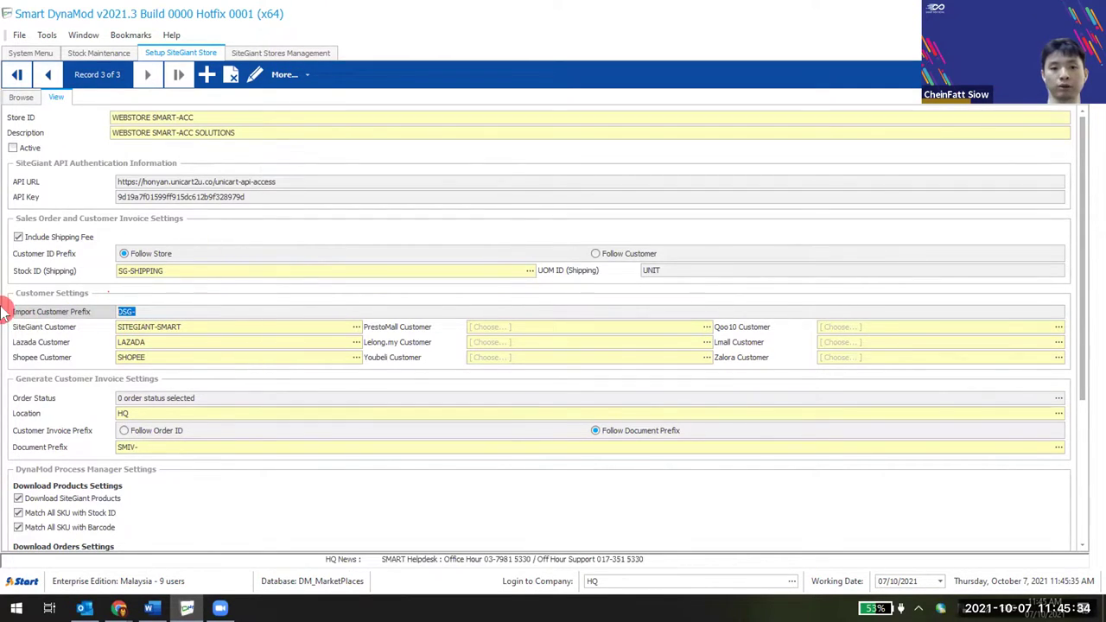
left_click(268, 53)
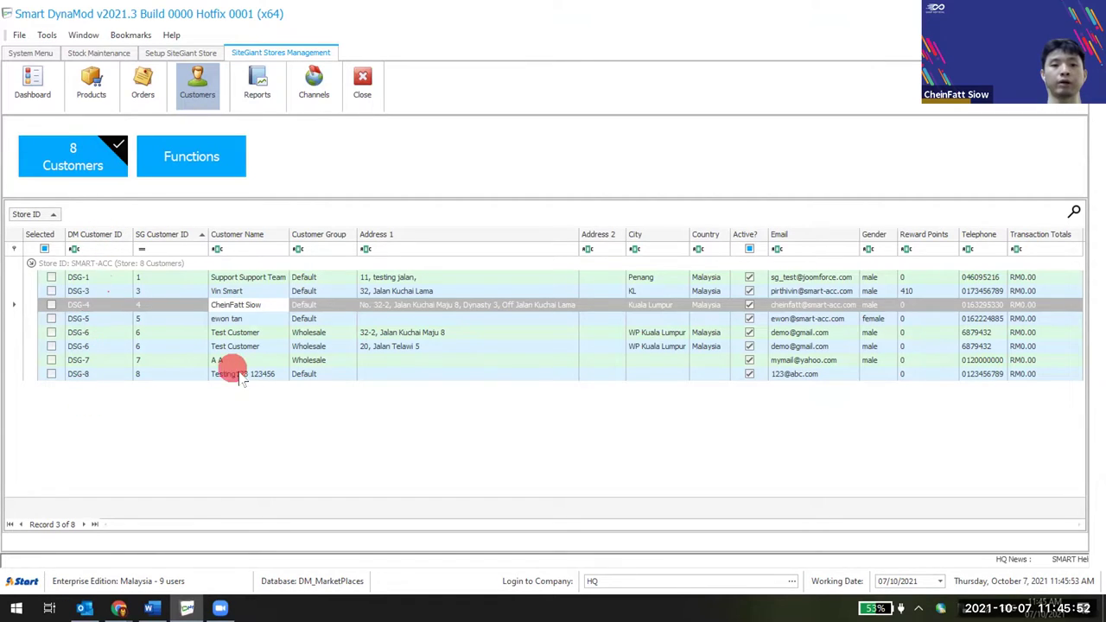
Open Match Customer ID by Import File, examine its required Excel columns, and close it without processing.
left_click(196, 145)
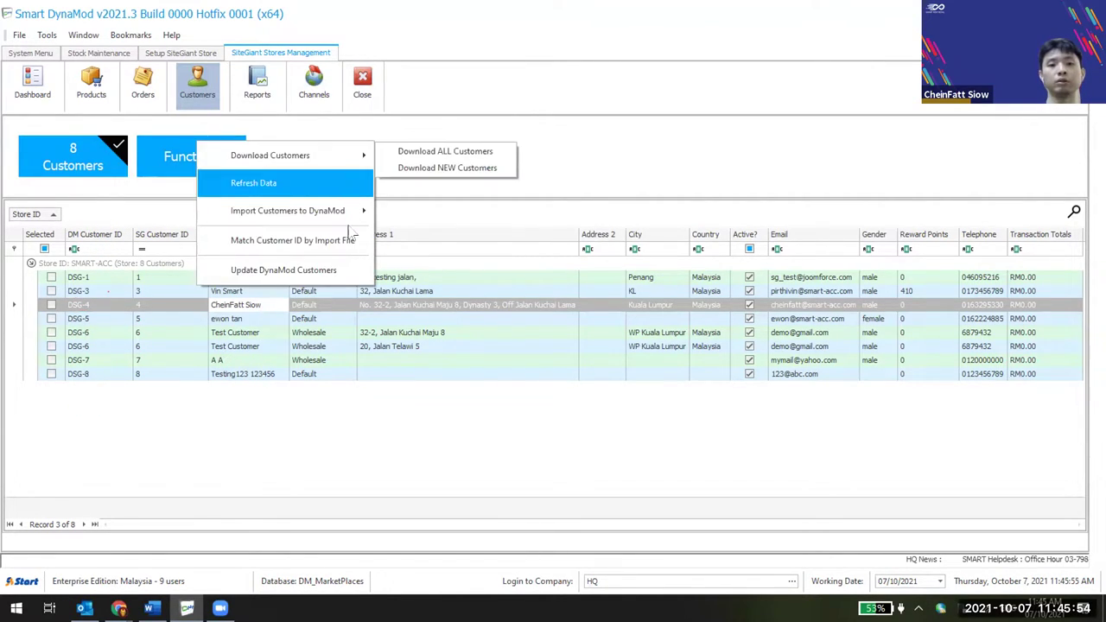
mouse_move(349, 210)
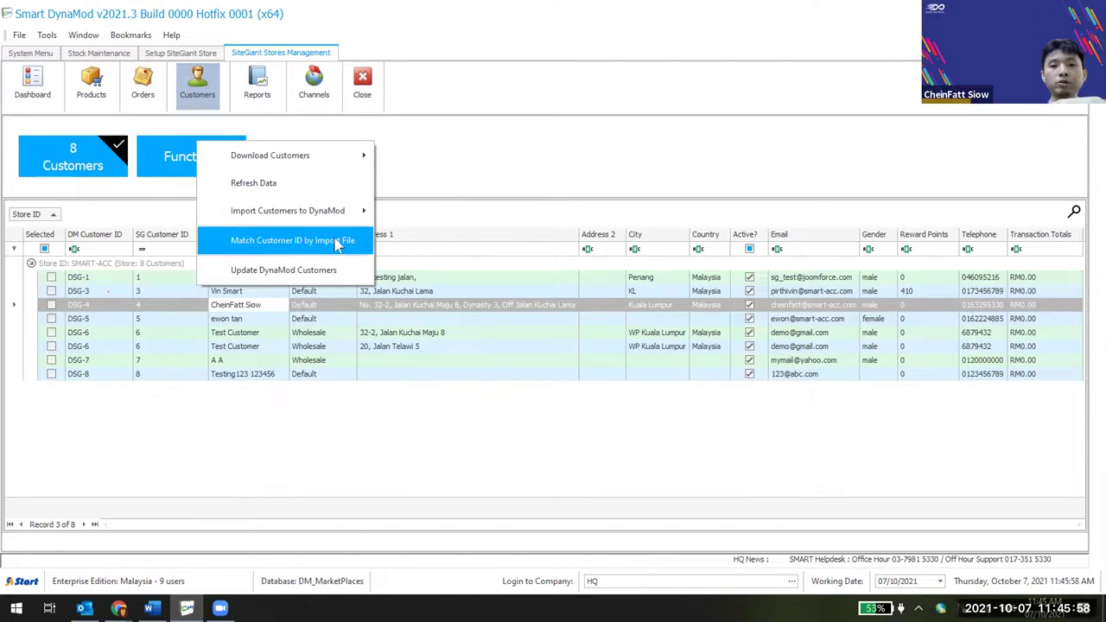
left_click(370, 249)
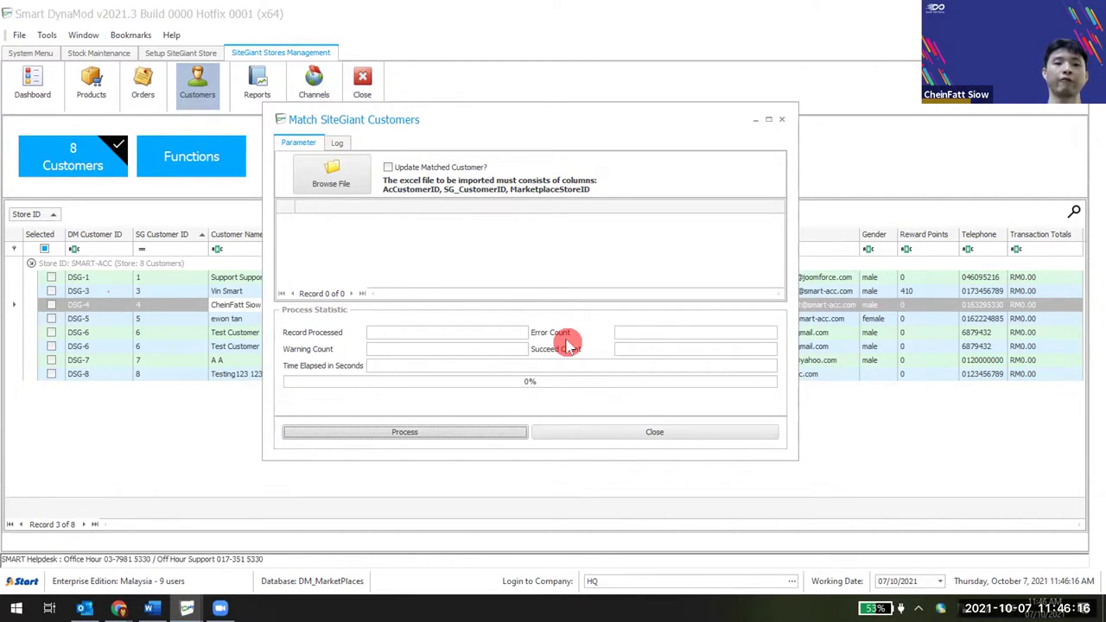
left_click(654, 432)
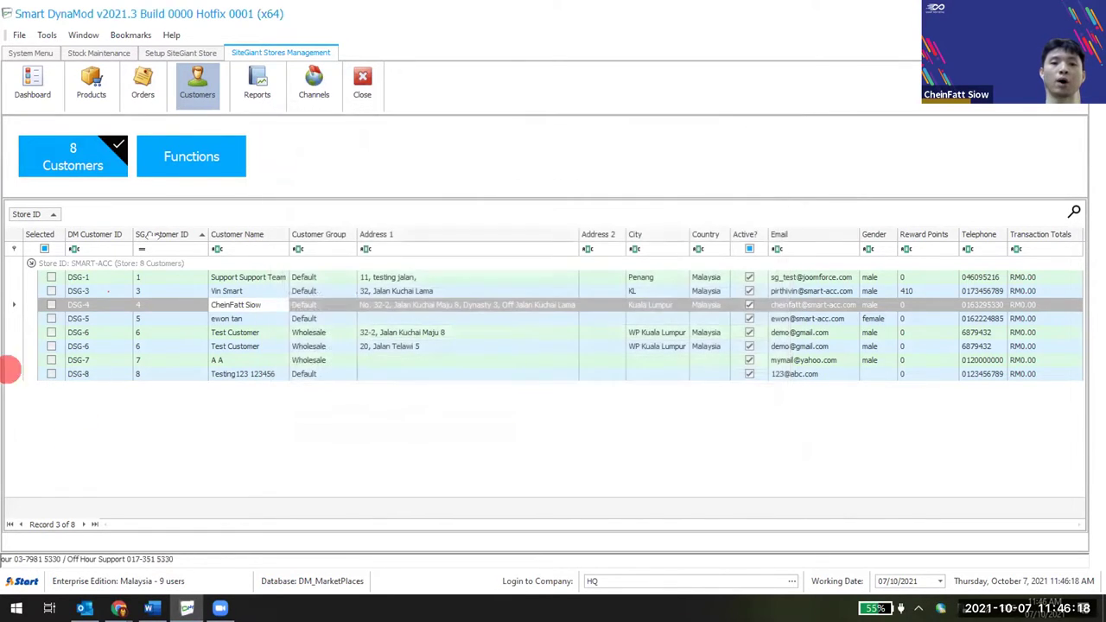
Examine the available customer functions, including the Download Customers options.
left_click(221, 155)
mouse_move(346, 167)
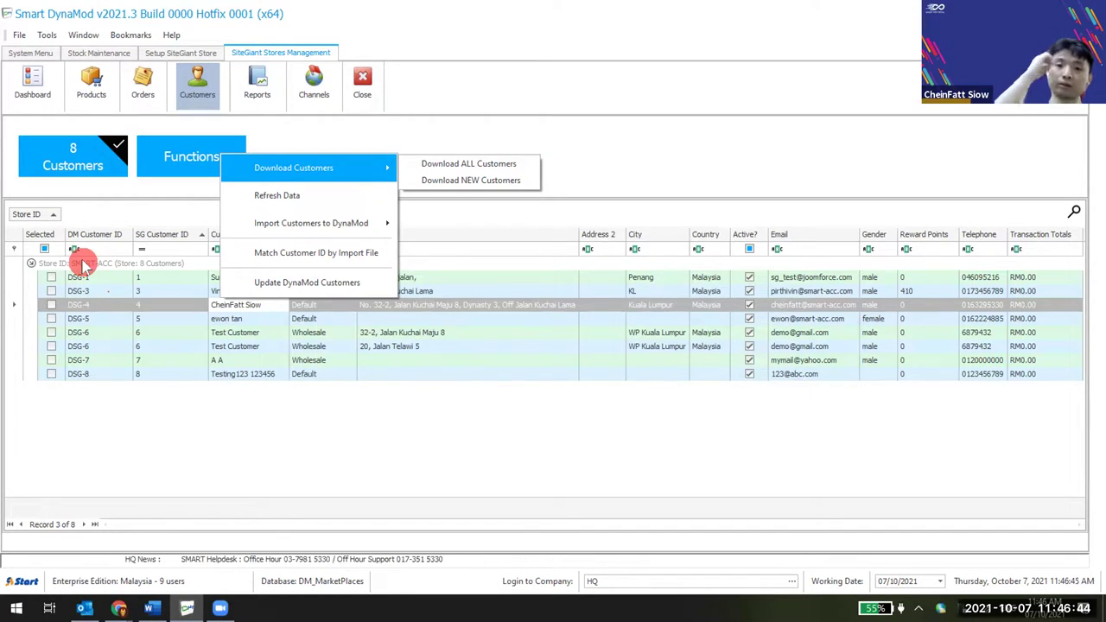
left_click(666, 127)
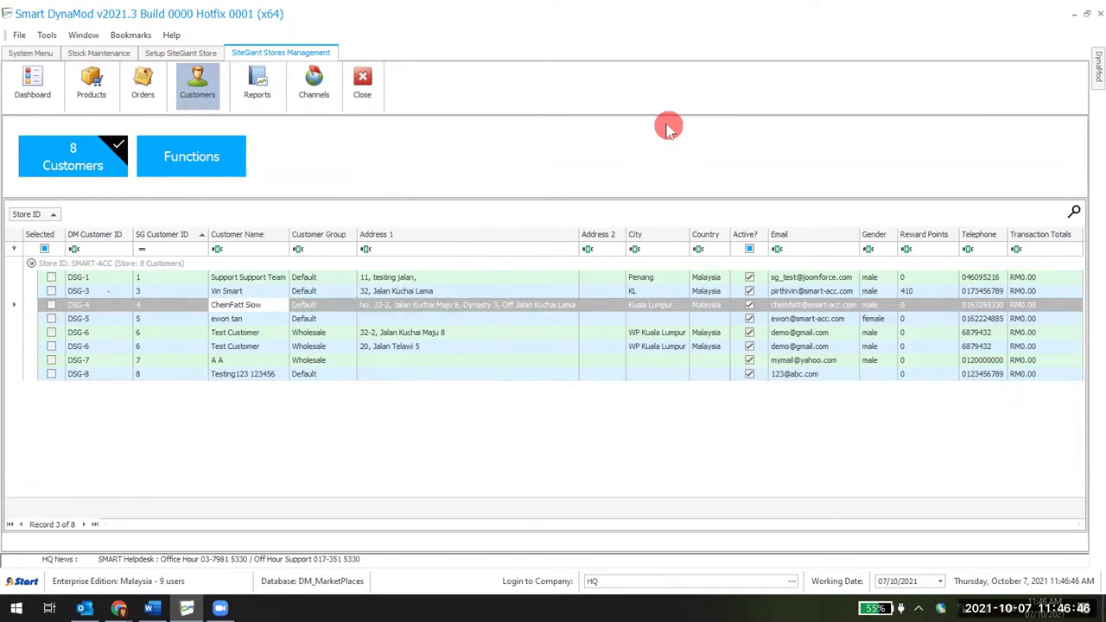
View the Products list, return to Customers, and show the Orders list in SiteGiant Stores Management.
left_click(90, 89)
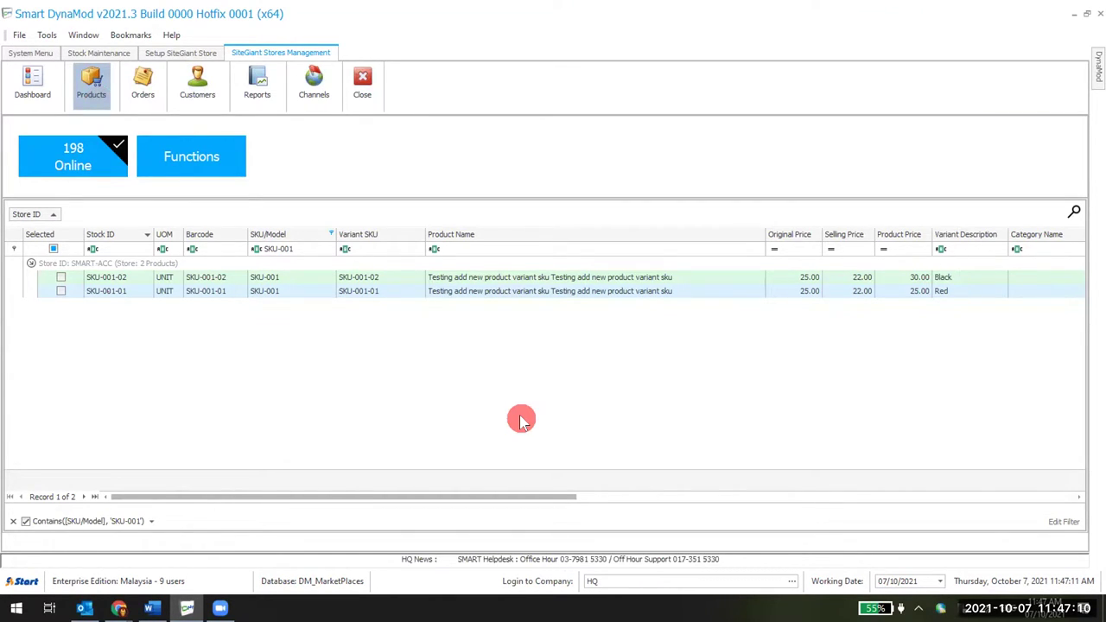
left_click(197, 83)
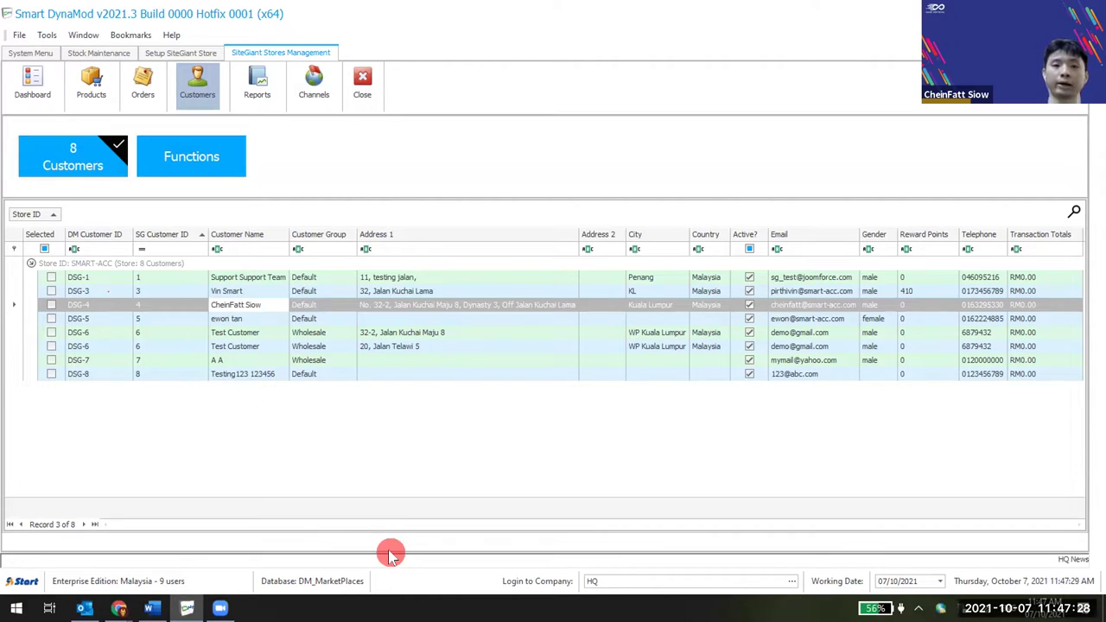
left_click(142, 94)
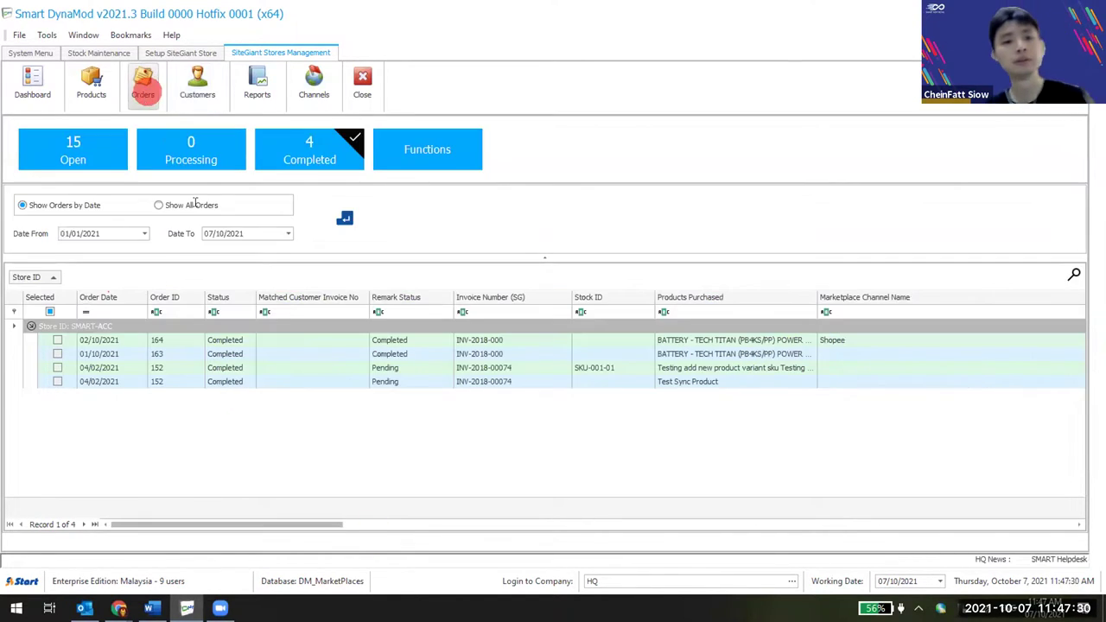
Examine the functions available for completed orders, including Create Customer Sales Order.
left_click(443, 149)
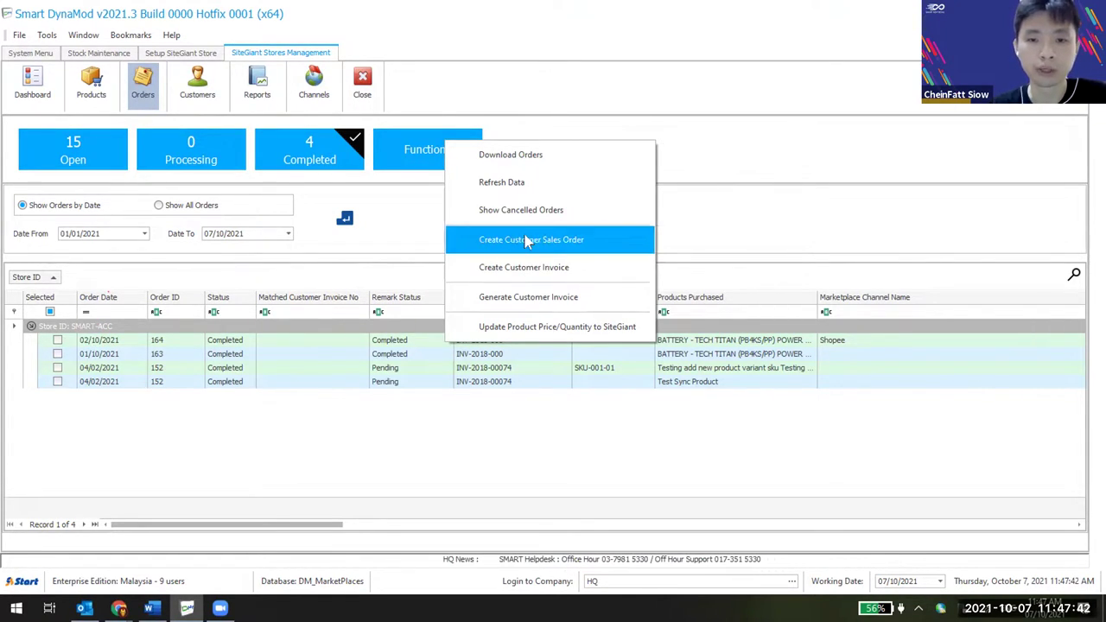
left_click(291, 314)
left_click(92, 329)
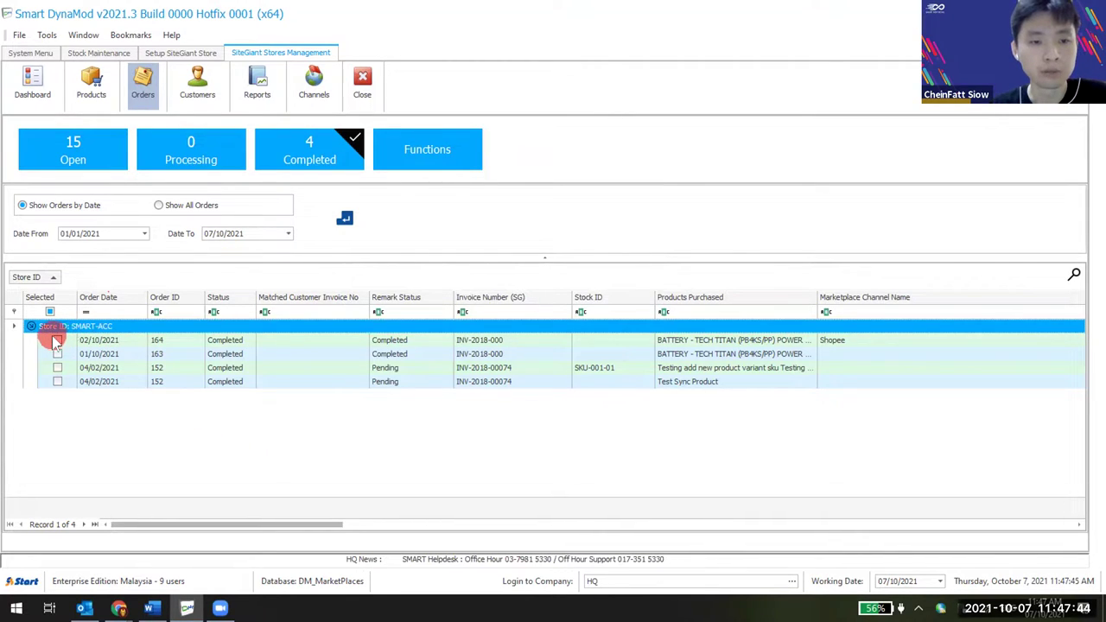
Select the completed Shopee order dated 02/10/2021 and create a customer sales order from it.
left_click(57, 339)
left_click(57, 354)
left_click(57, 354)
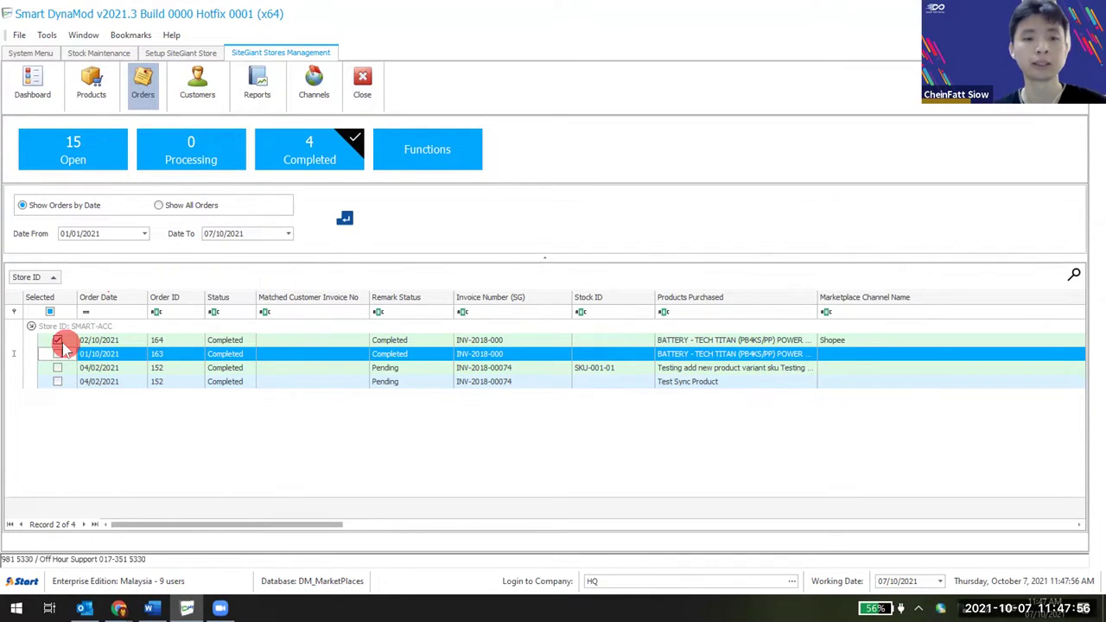
left_click(169, 351)
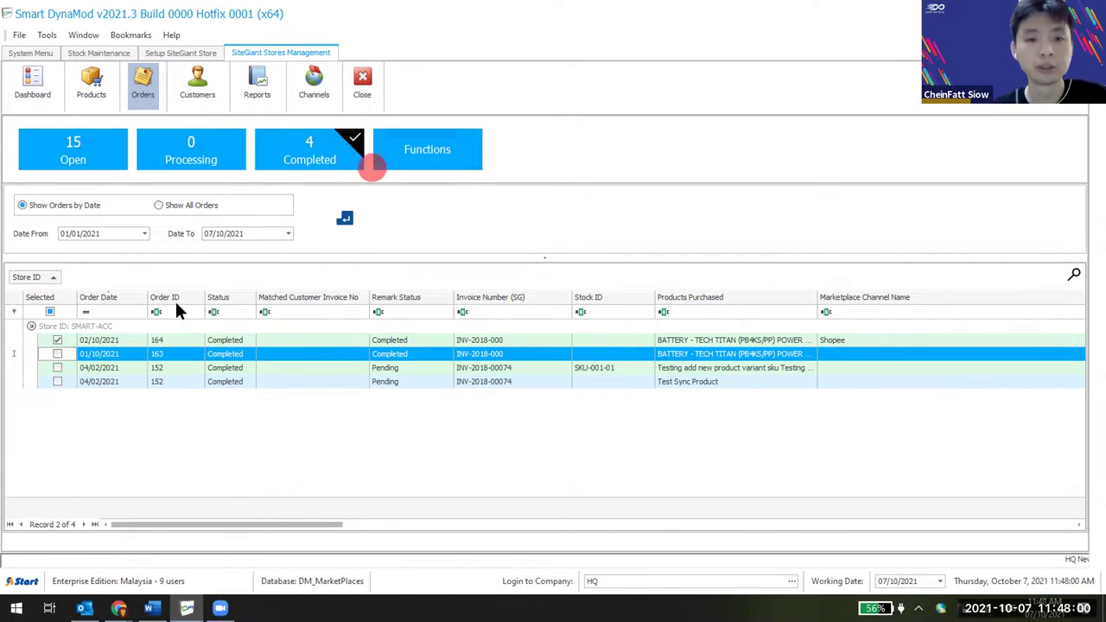
left_click(167, 349)
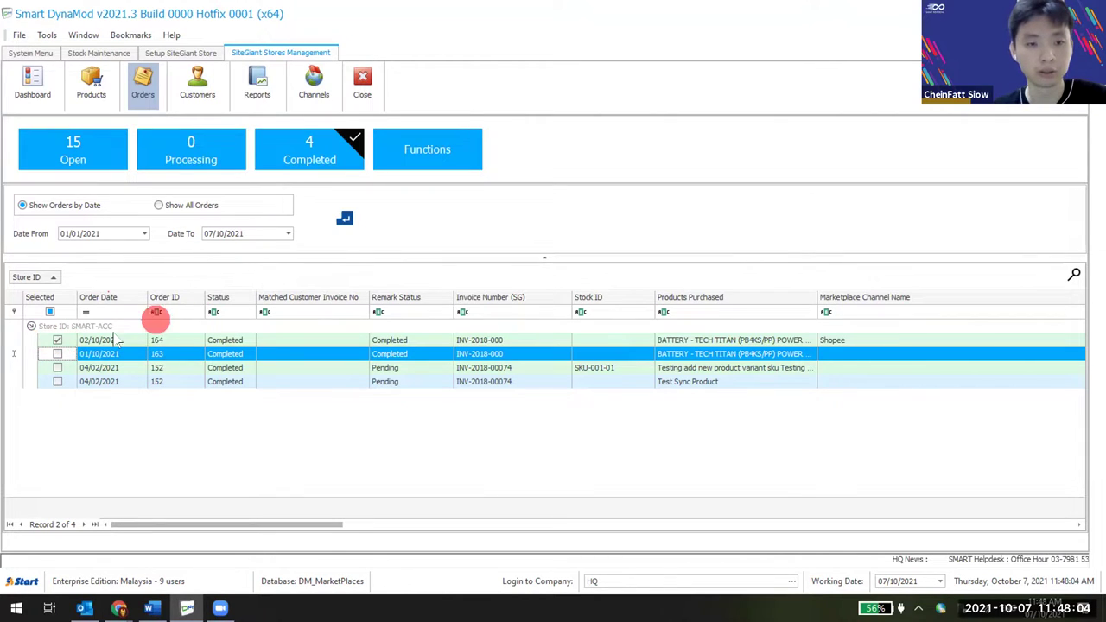
left_click(407, 160)
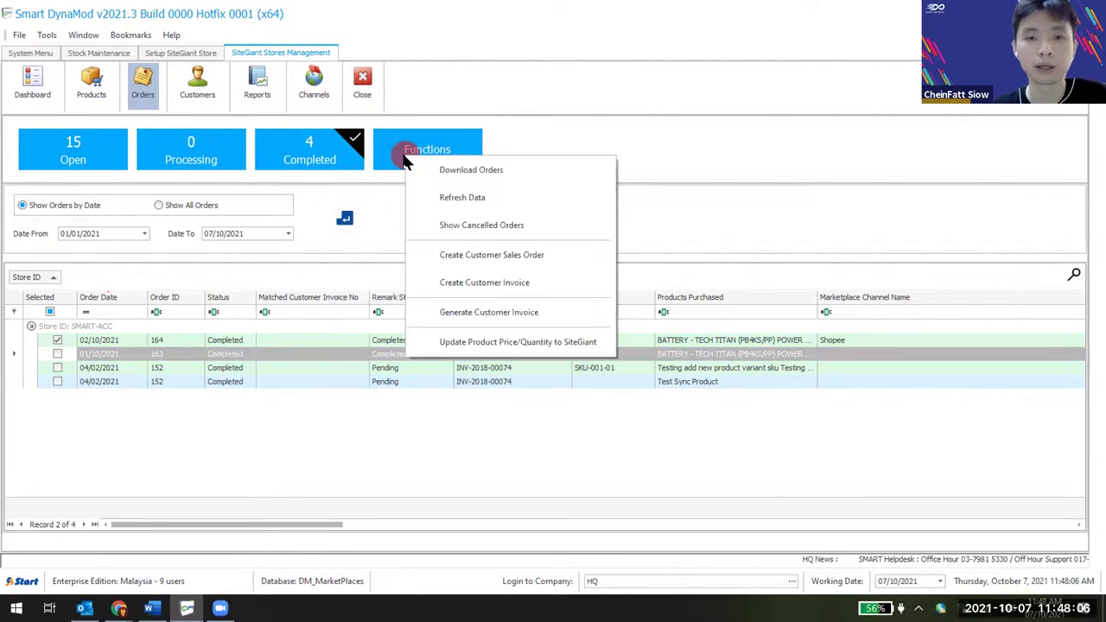
left_click(471, 249)
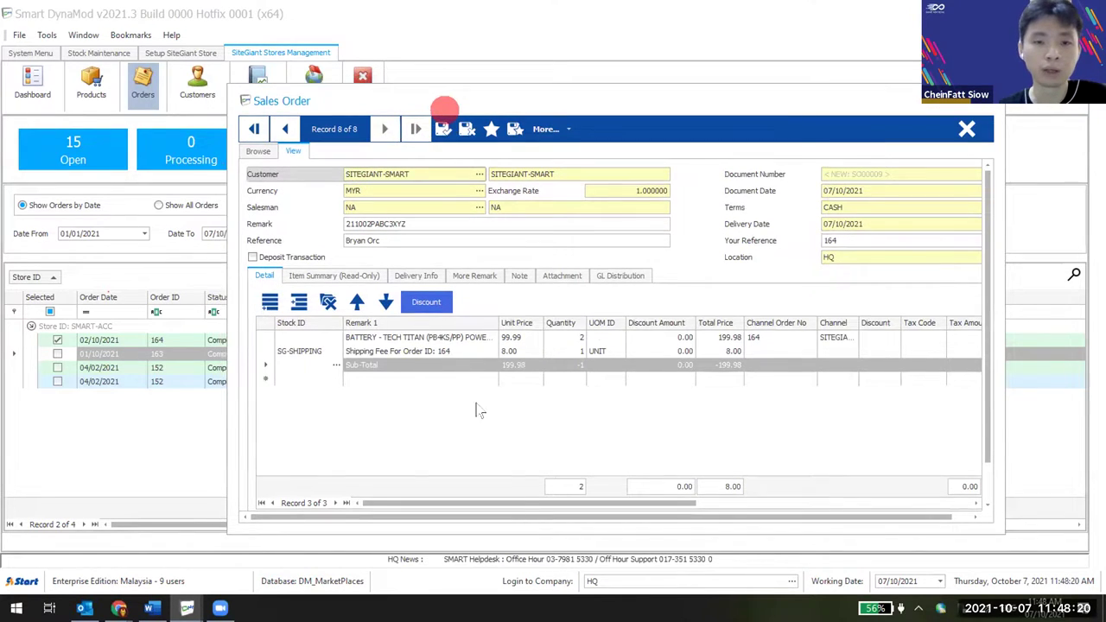
Reposition the Sales Order window to compare its details with the orders list, and close it without saving.
left_click_drag(443, 108, 484, 404)
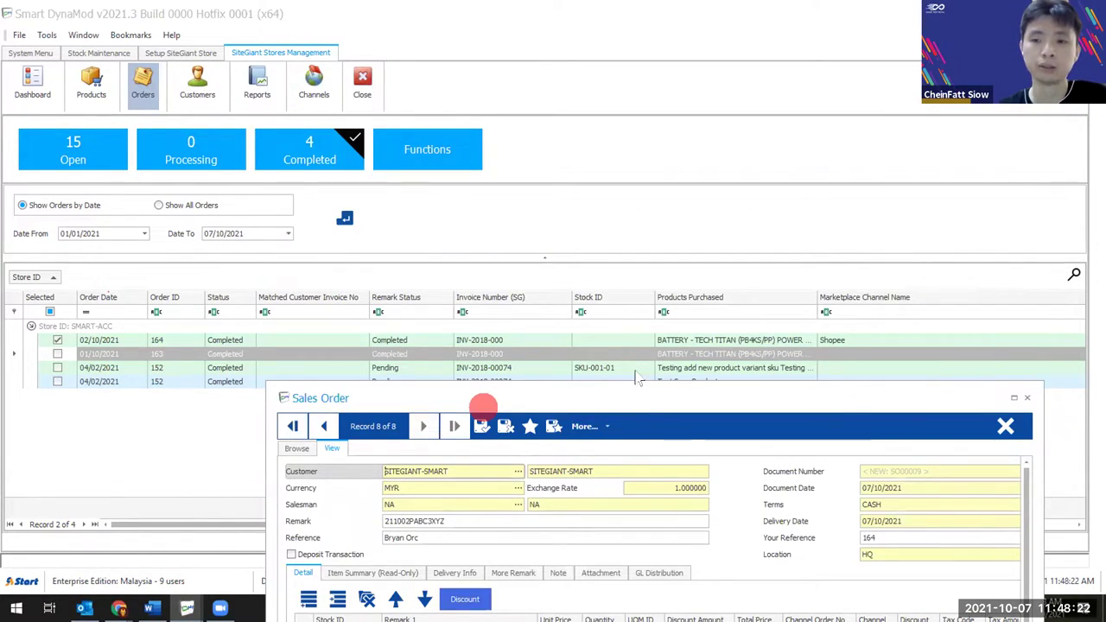
left_click_drag(632, 400, 592, 142)
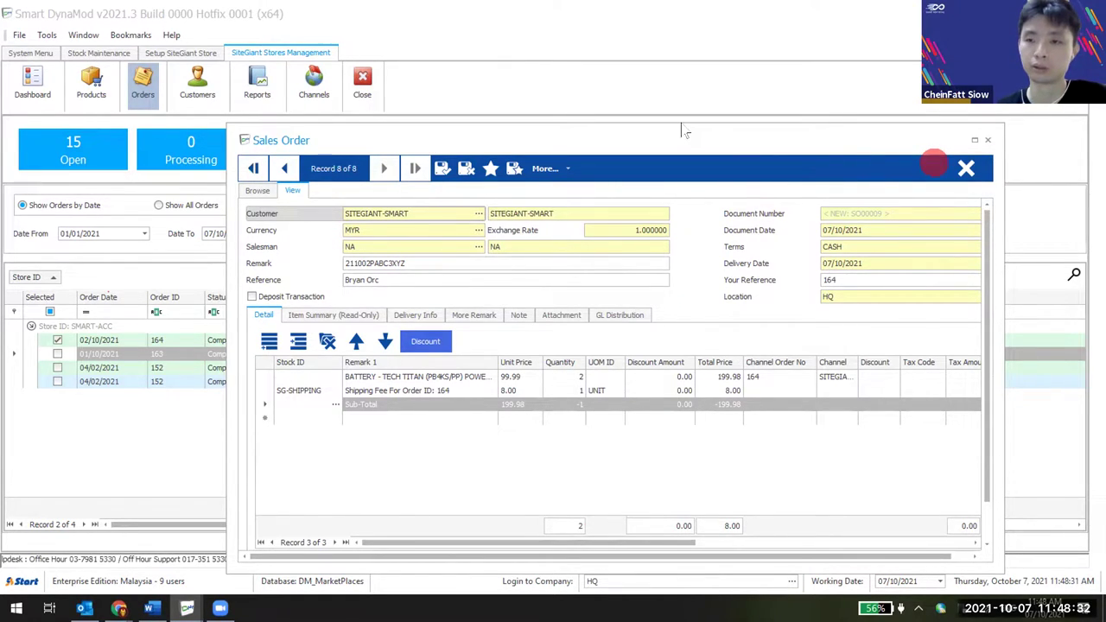
left_click_drag(684, 129, 581, 107)
left_click(862, 146)
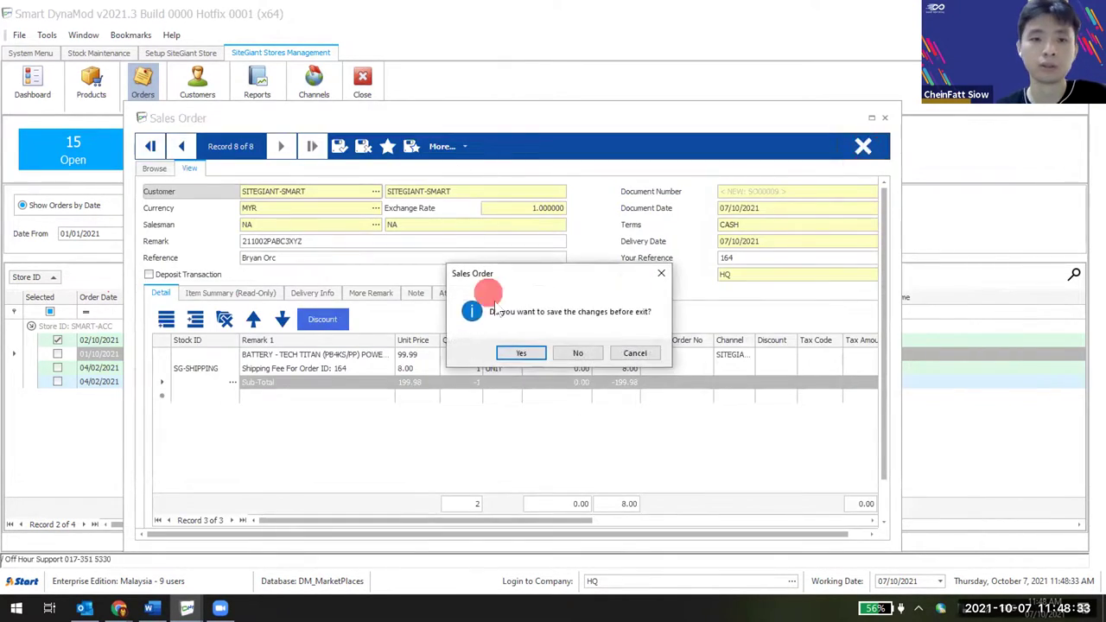
left_click(579, 353)
Check the SiteGiant Customer value in the store's Customer Settings, and return to SiteGiant Stores Management.
left_click(197, 53)
left_click(173, 326)
left_click_drag(195, 324, 100, 322)
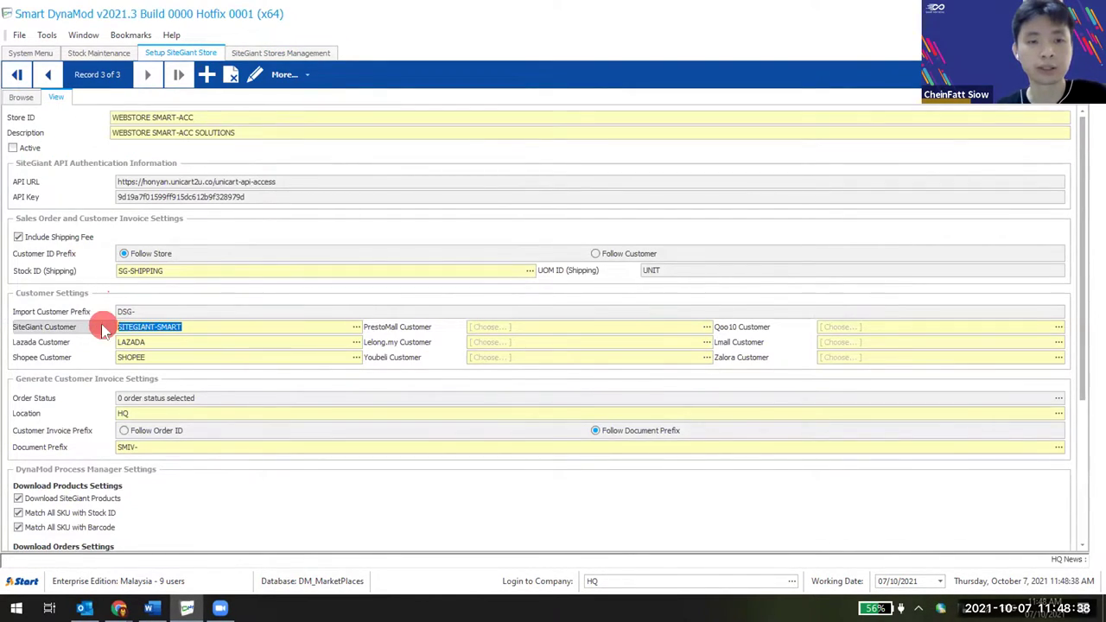
left_click(264, 52)
Create a customer sales order from the 02/10/2021 order again, check its Customer field, and close it without saving.
left_click(424, 149)
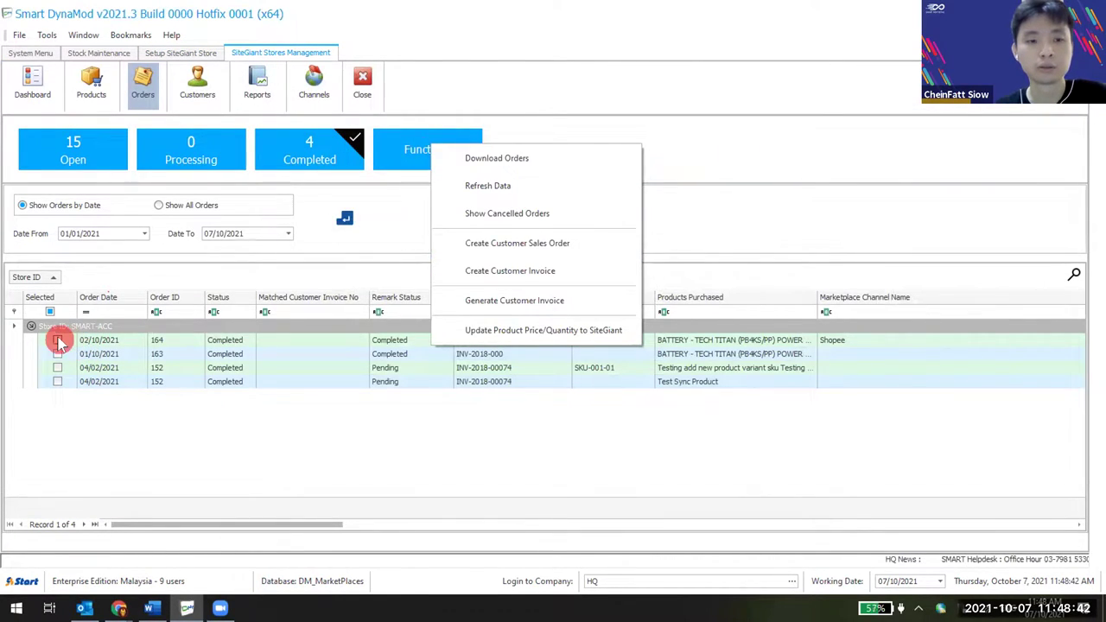
left_click(59, 343)
left_click(425, 149)
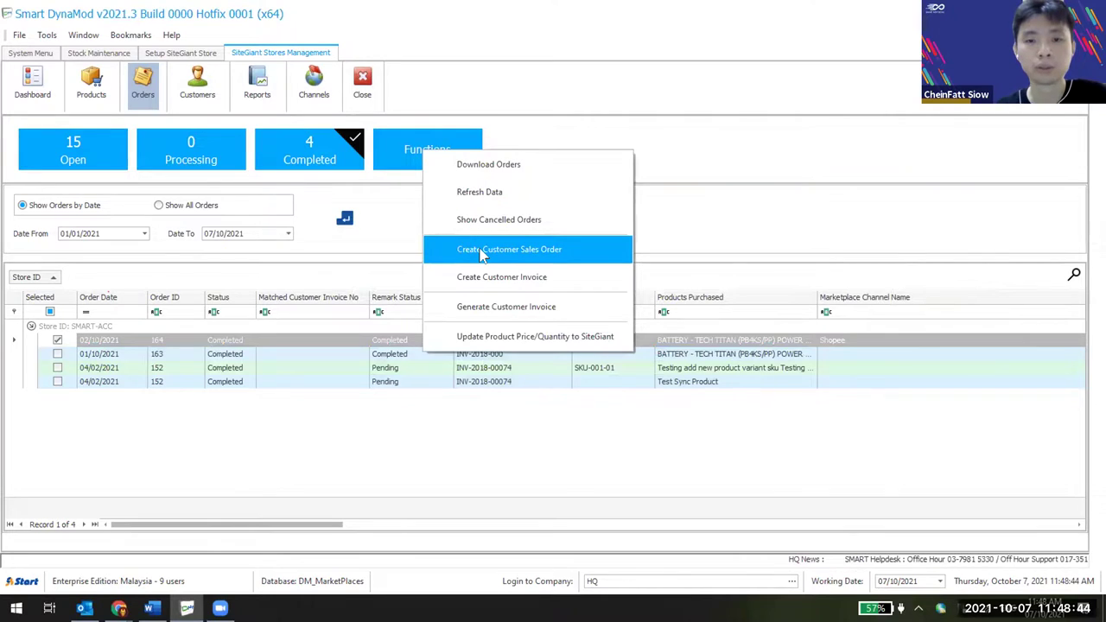
left_click(482, 250)
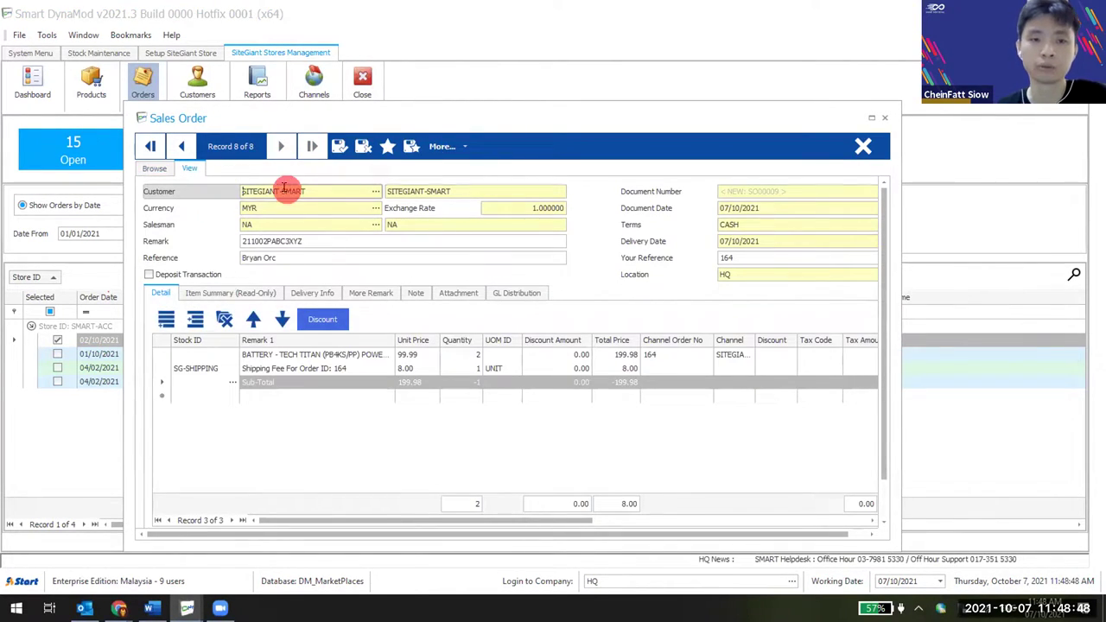
left_click(863, 146)
left_click(570, 363)
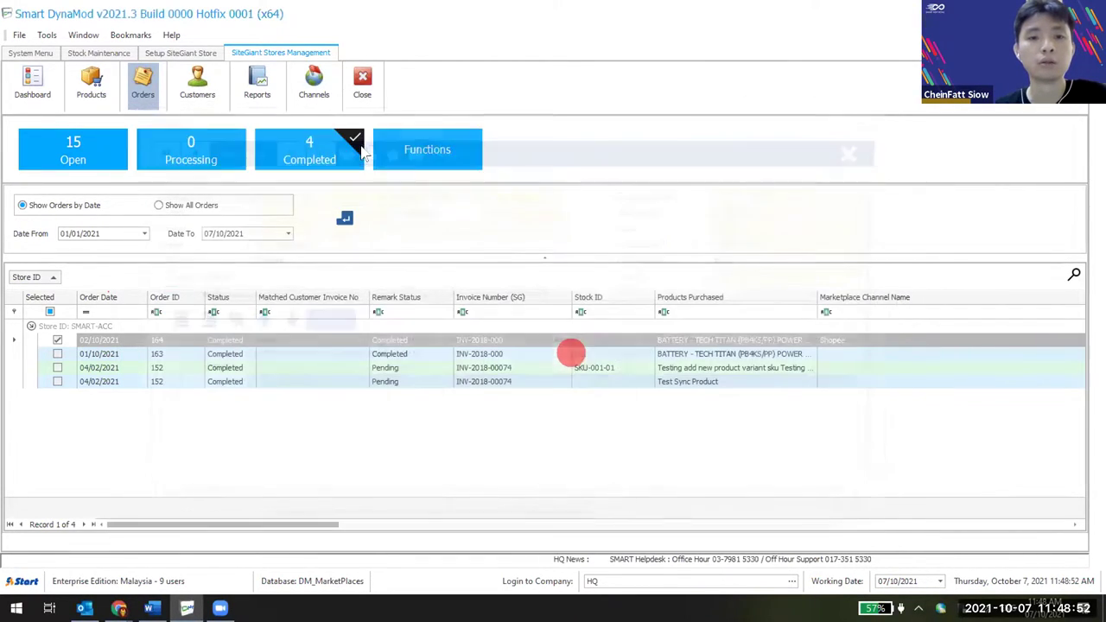
Try to create a customer invoice with no completed order selected.
left_click(452, 140)
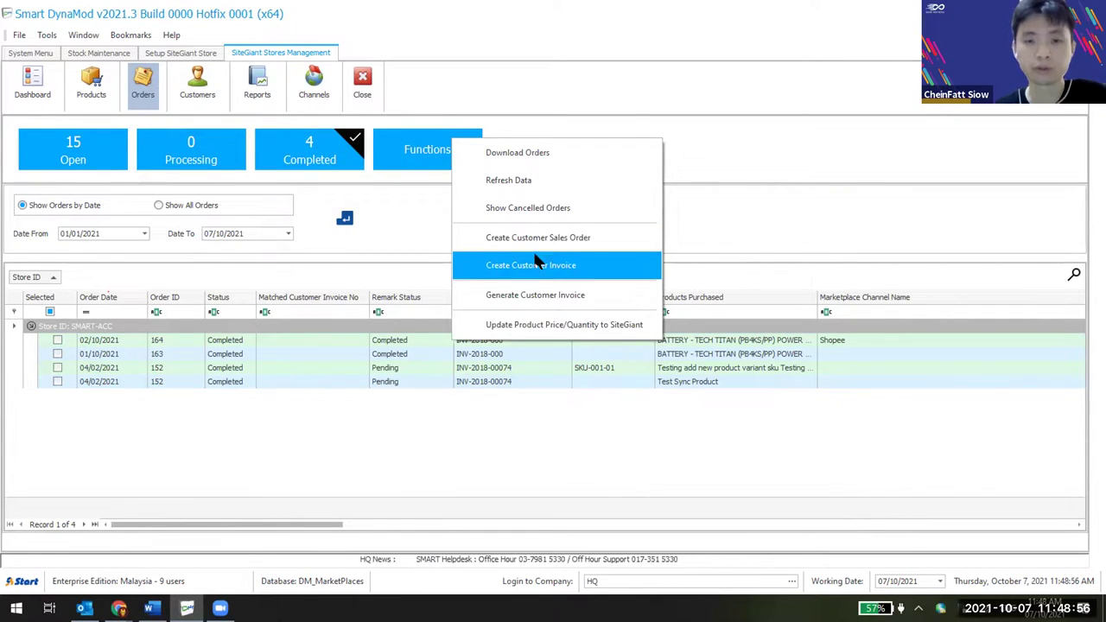
left_click(73, 344)
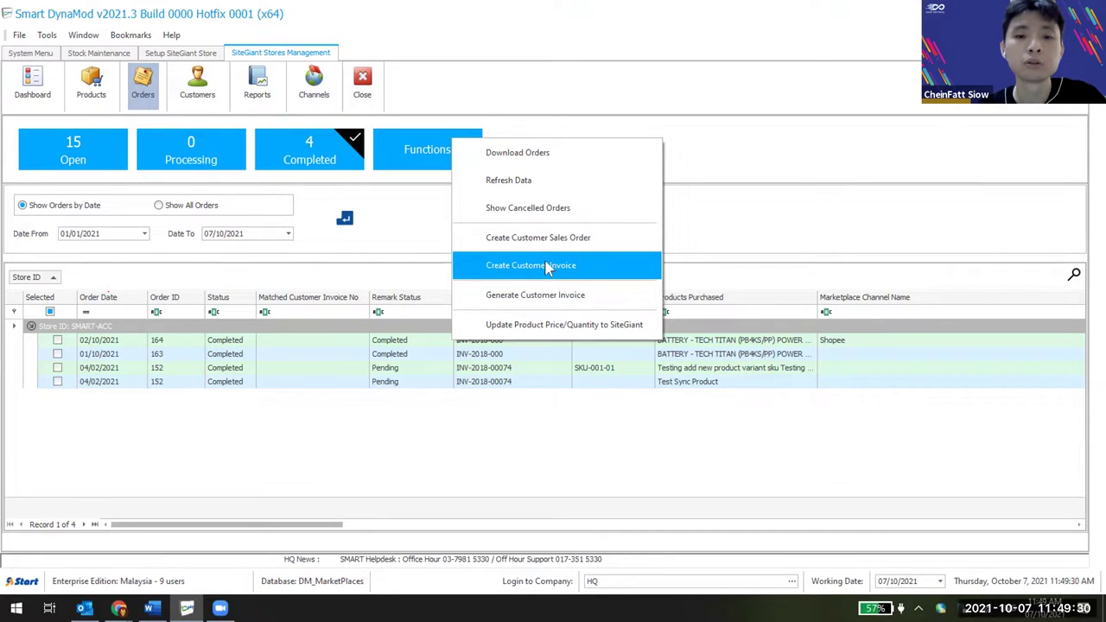
left_click(545, 264)
left_click(591, 353)
Create a customer invoice from the 02/10/2021 Shopee order, examine its details, and close it without saving.
left_click(57, 340)
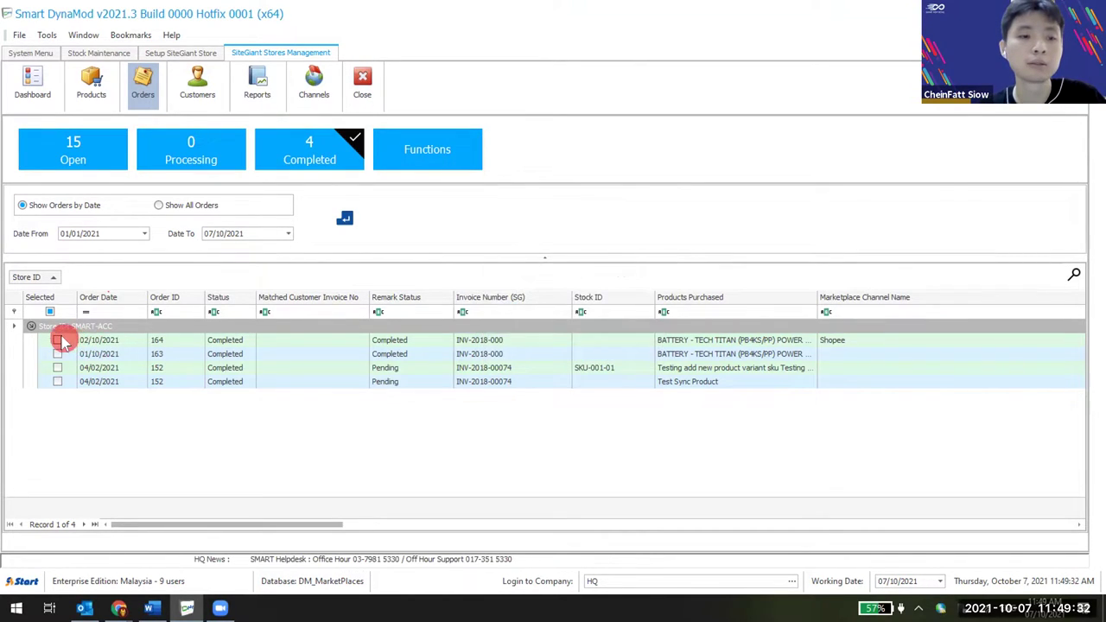
left_click(428, 151)
left_click(498, 266)
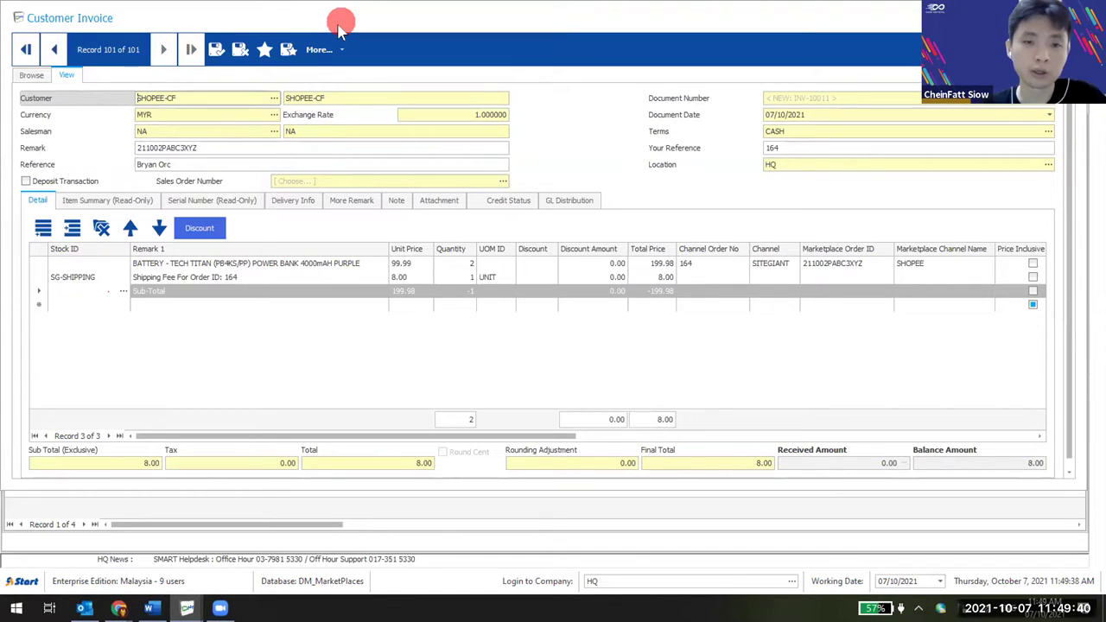
double_click(339, 30)
left_click(1014, 147)
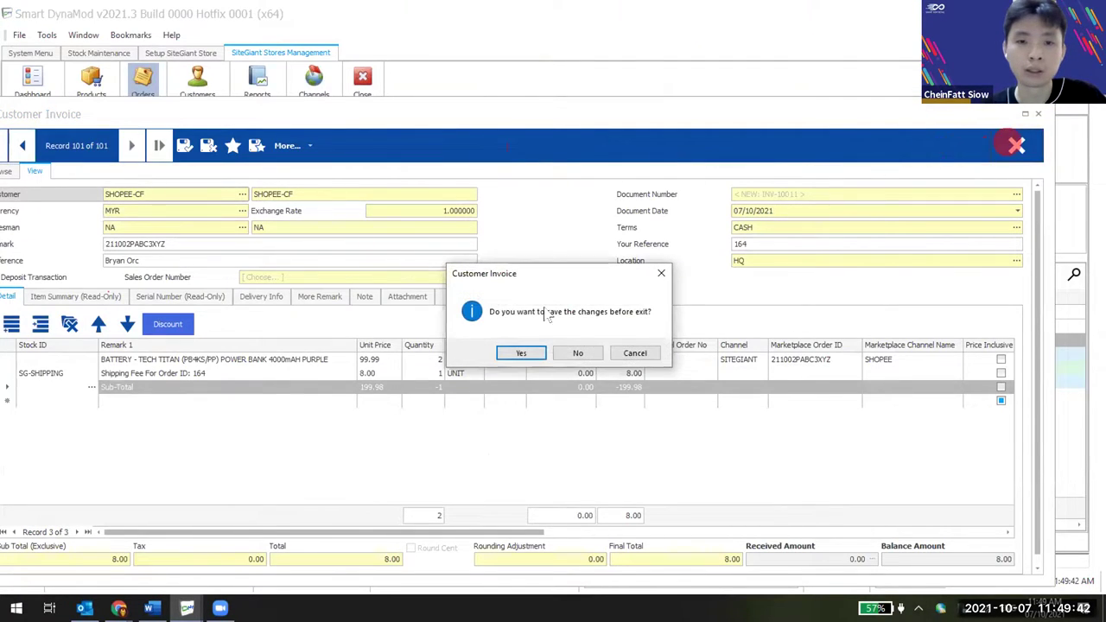
left_click(578, 355)
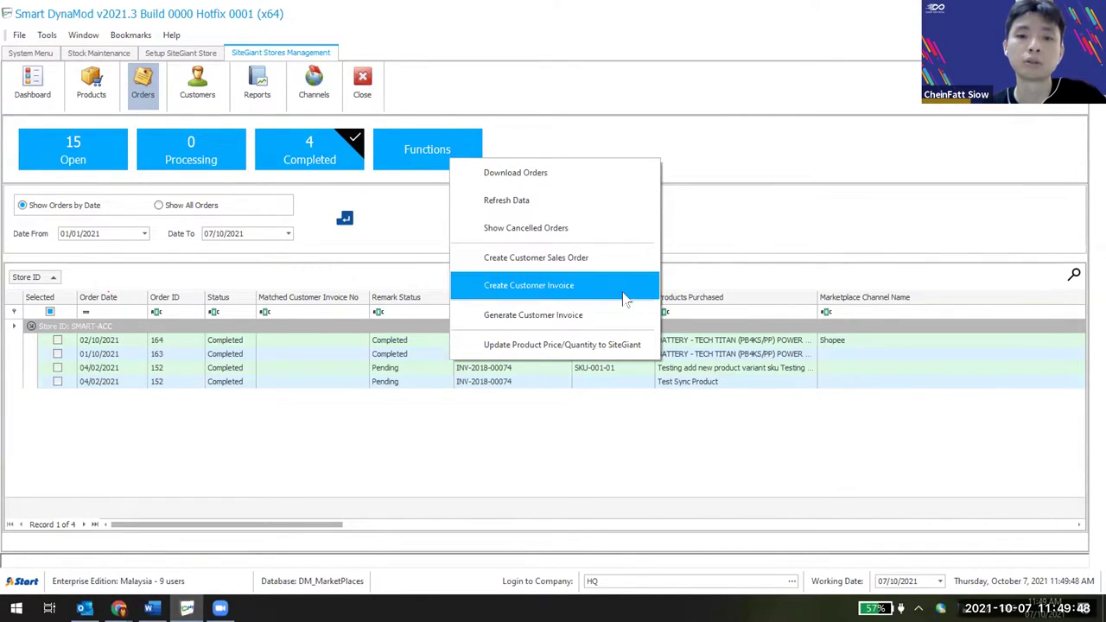
Create another customer invoice from the 02/10/2021 Shopee order, check its Customer field, and close it without saving.
left_click(822, 240)
left_click(57, 340)
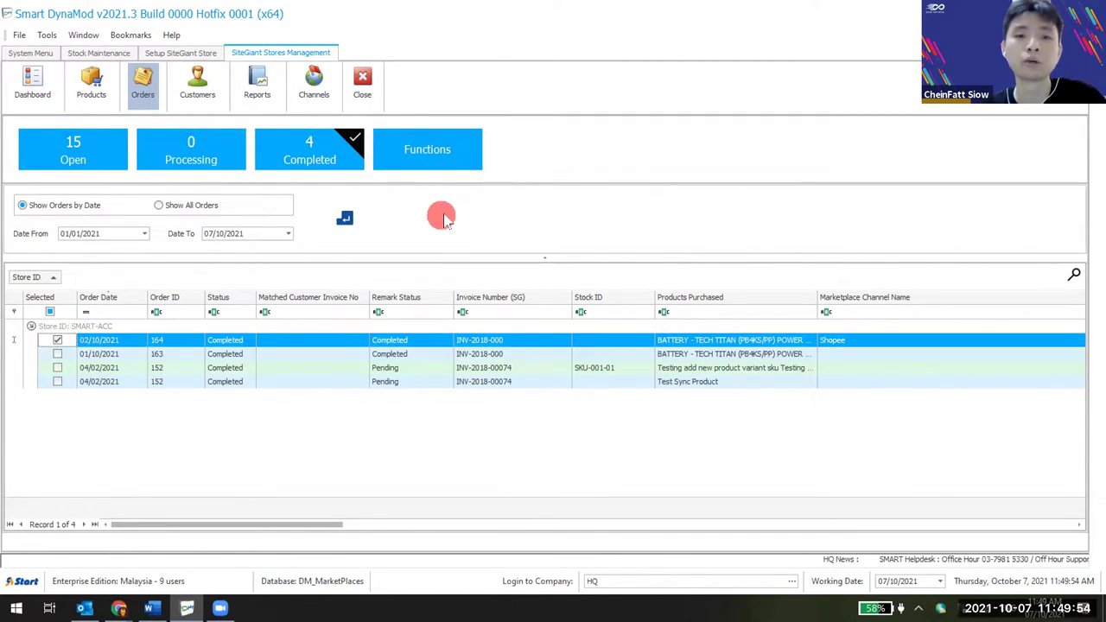
left_click(447, 160)
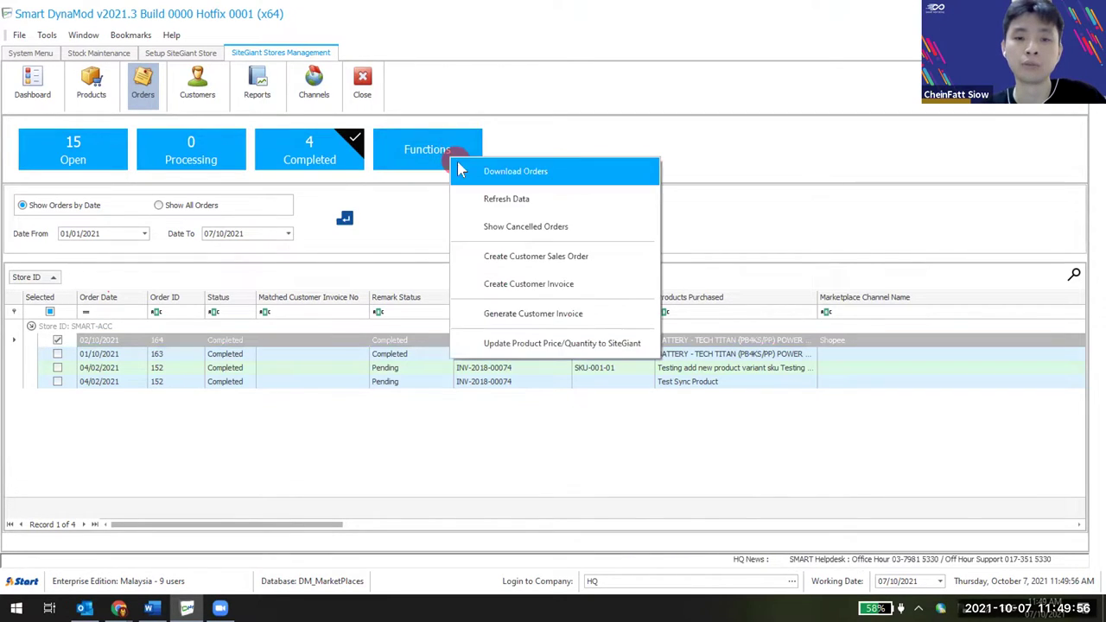
left_click(512, 286)
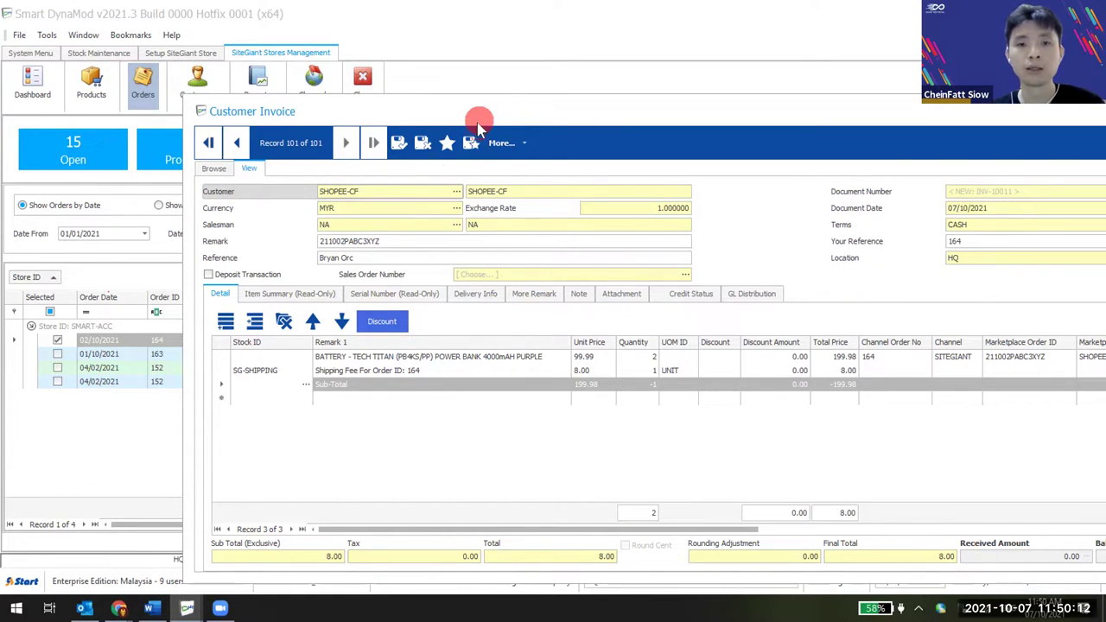
left_click_drag(480, 120, 404, 393)
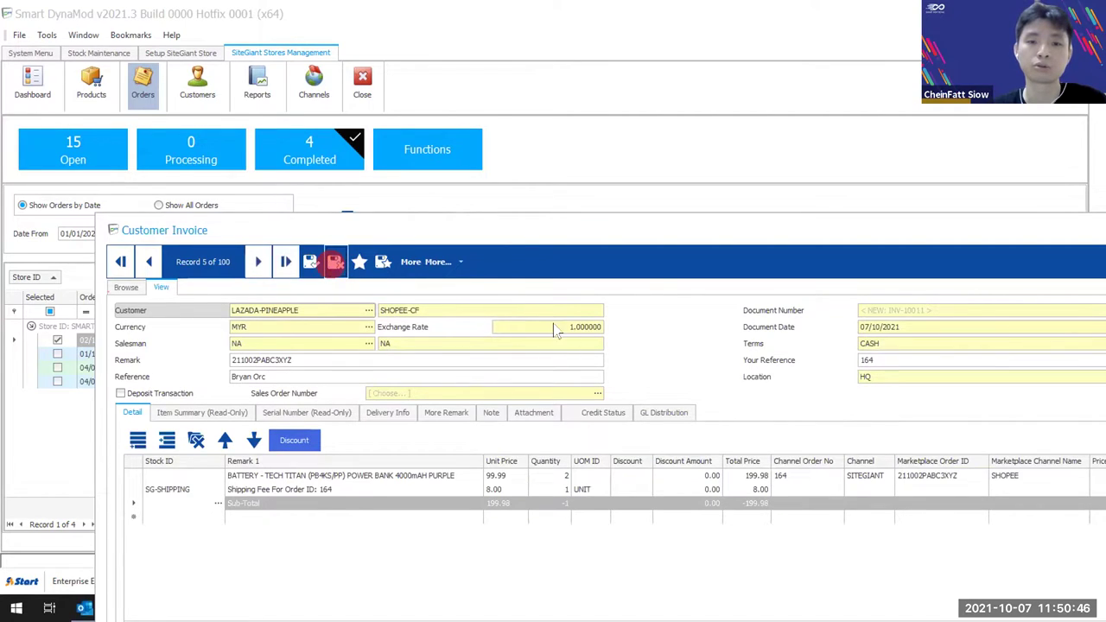
left_click_drag(940, 242, 675, 256)
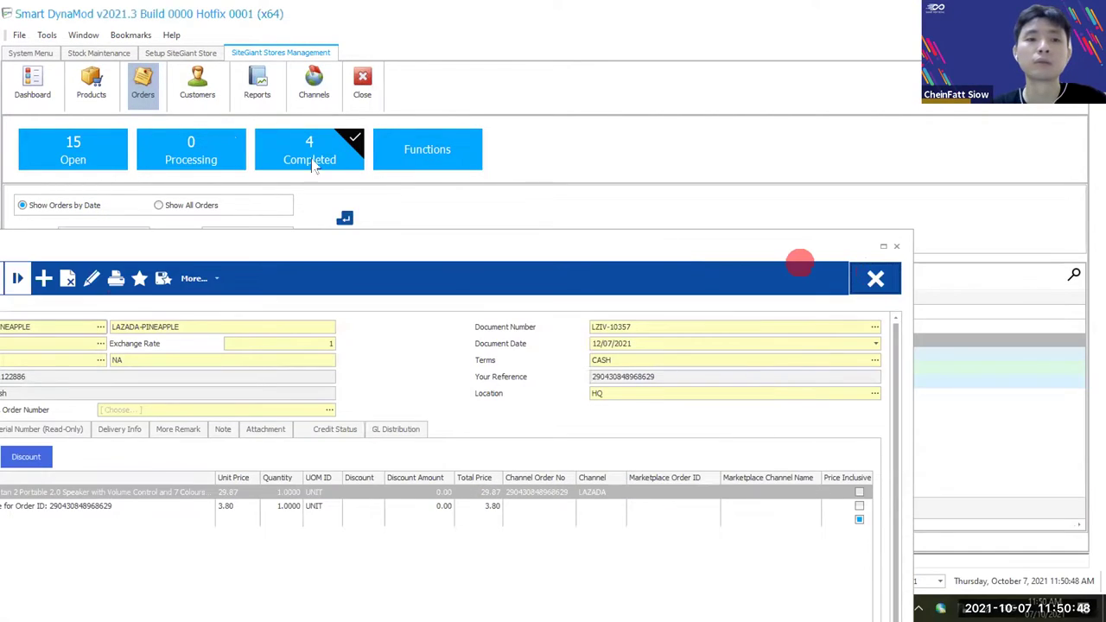
Check the Shopee Customer value in the WEBSTORE SMART-ACC store's Customer Settings, and return to the completed orders.
left_click(180, 53)
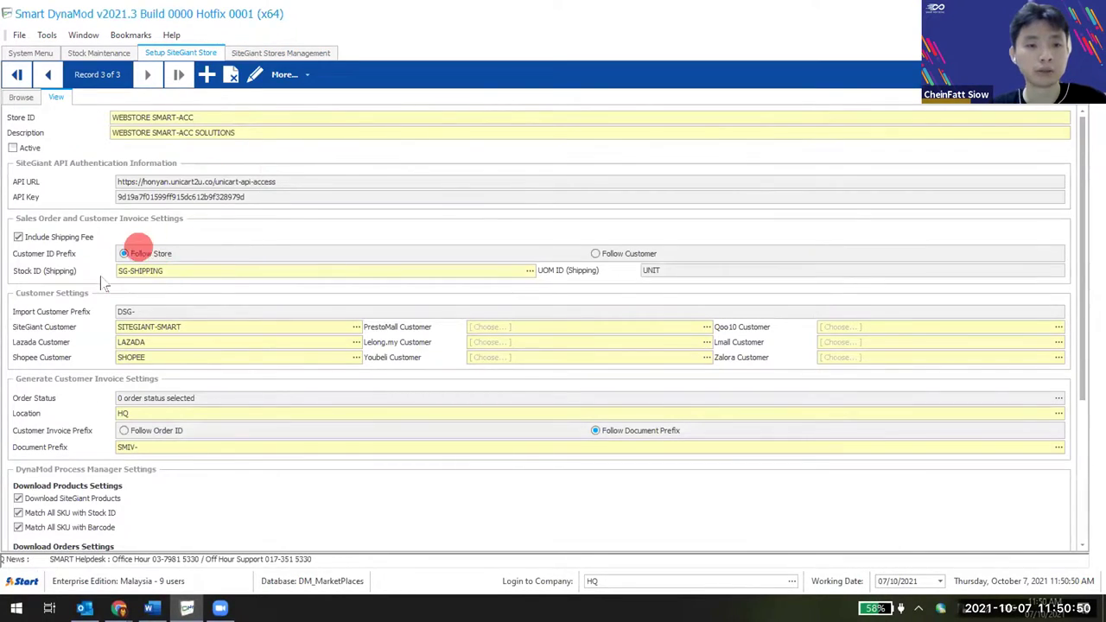
left_click(93, 358)
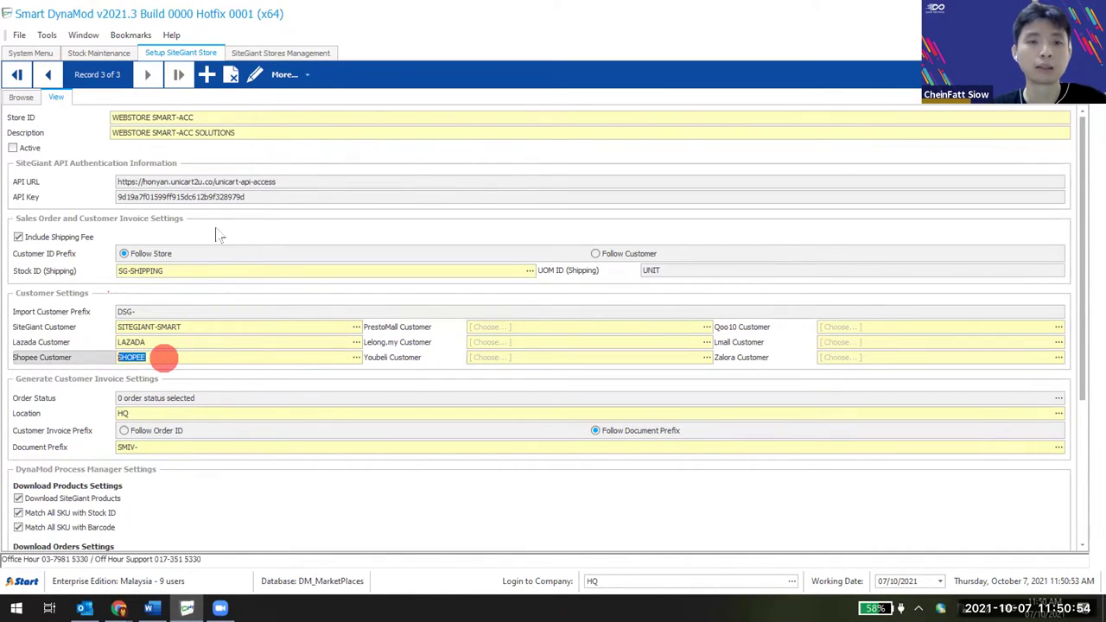
left_click(288, 53)
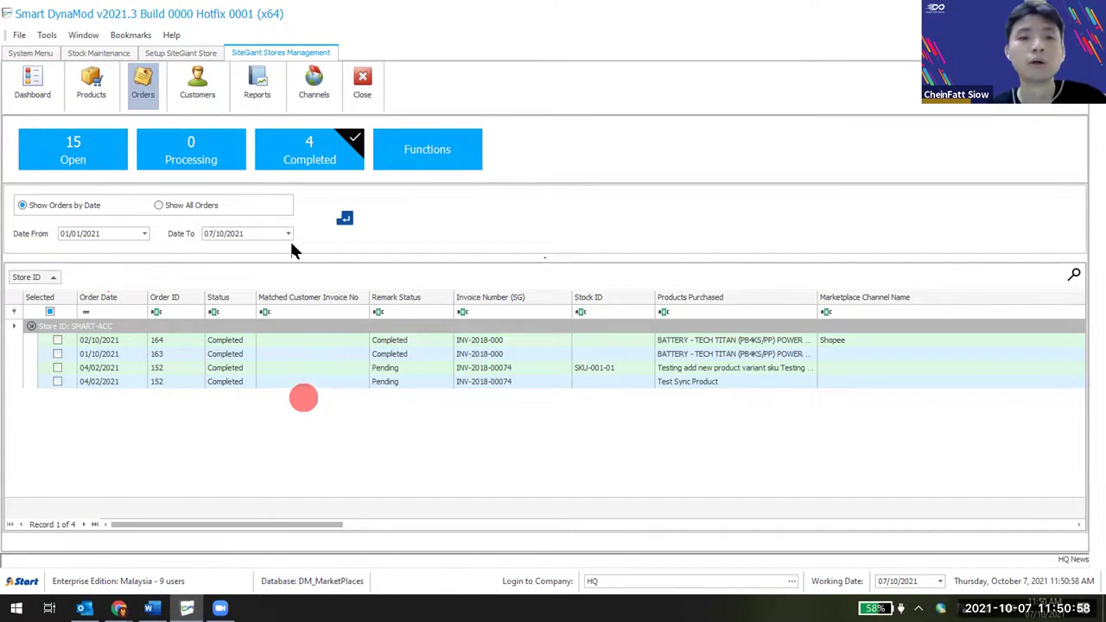
Clear the Shopee Customer of the WEBSTORE SMART-ACC store, save the record, and return to SiteGiant Stores Management.
left_click(182, 52)
left_click(253, 78)
double_click(160, 357)
key("Delete")
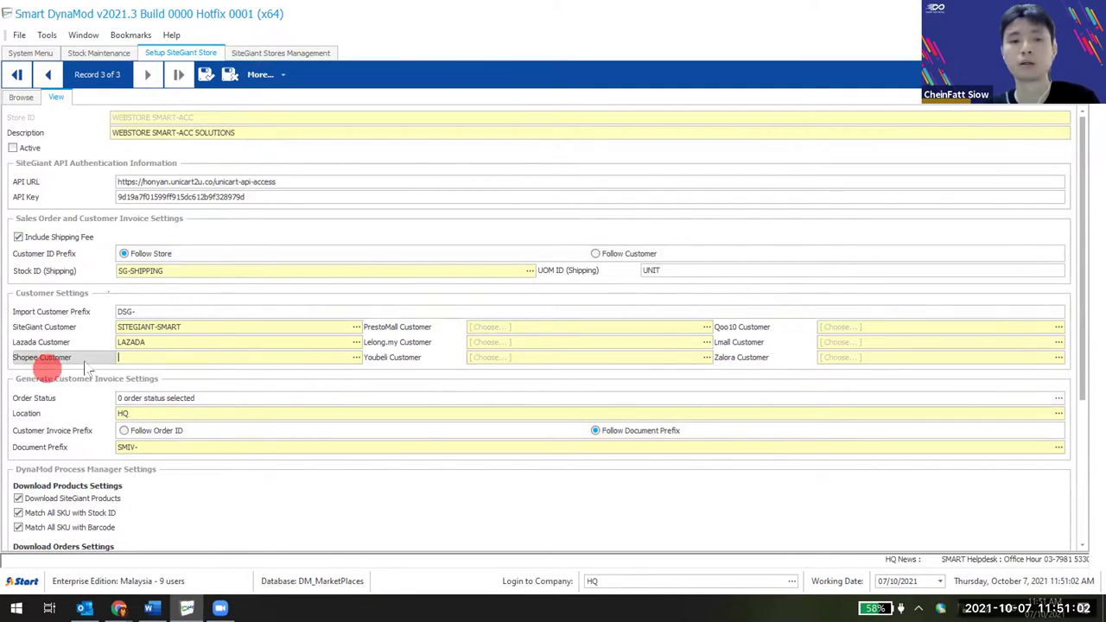
left_click(205, 74)
left_click(264, 52)
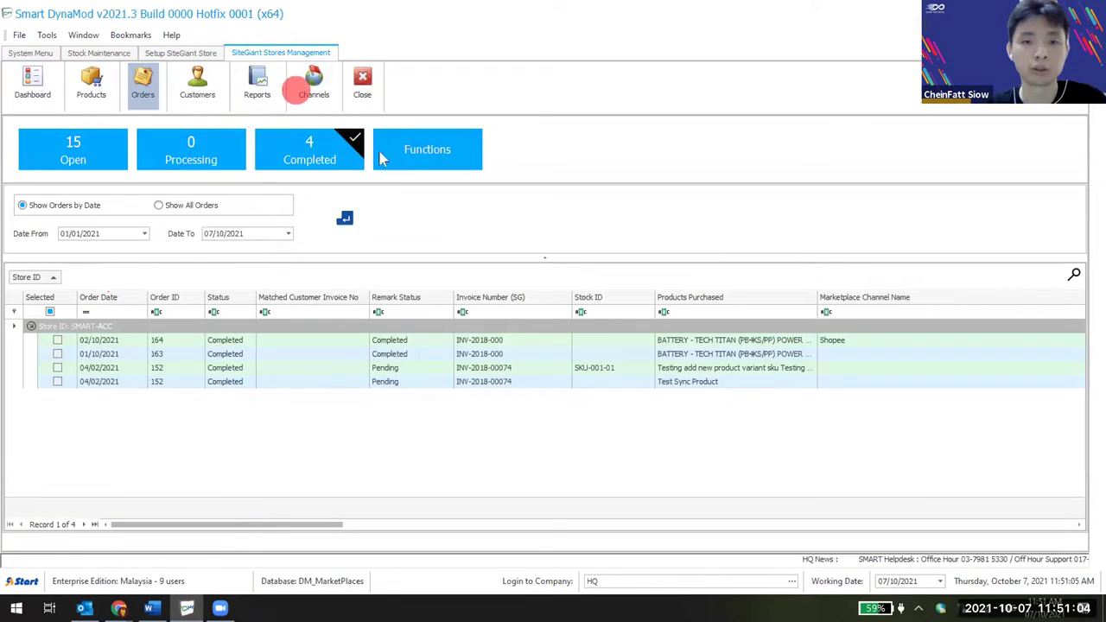
Create a customer invoice from order 164 with the changed store settings, examine its Customer field, and close it.
left_click(57, 340)
left_click(439, 147)
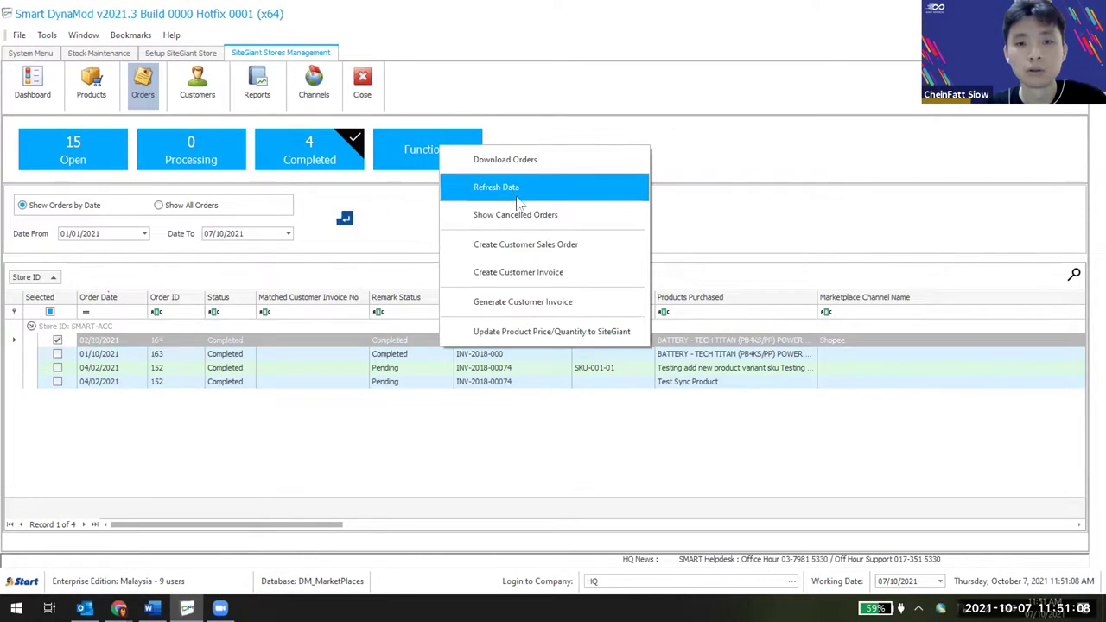
left_click(534, 266)
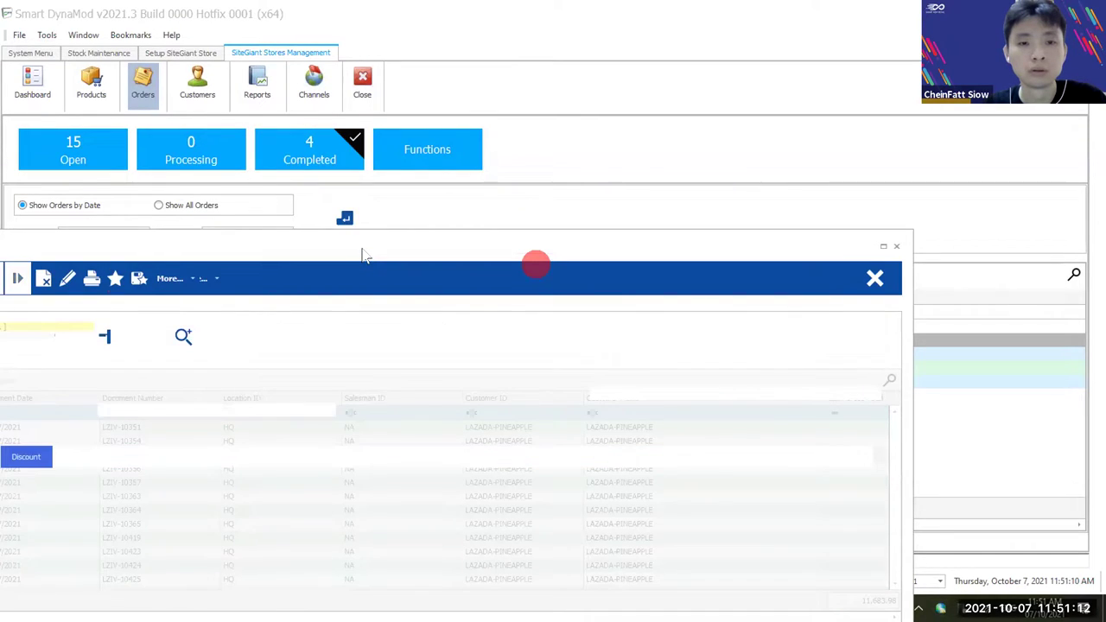
left_click_drag(608, 224, 516, 244)
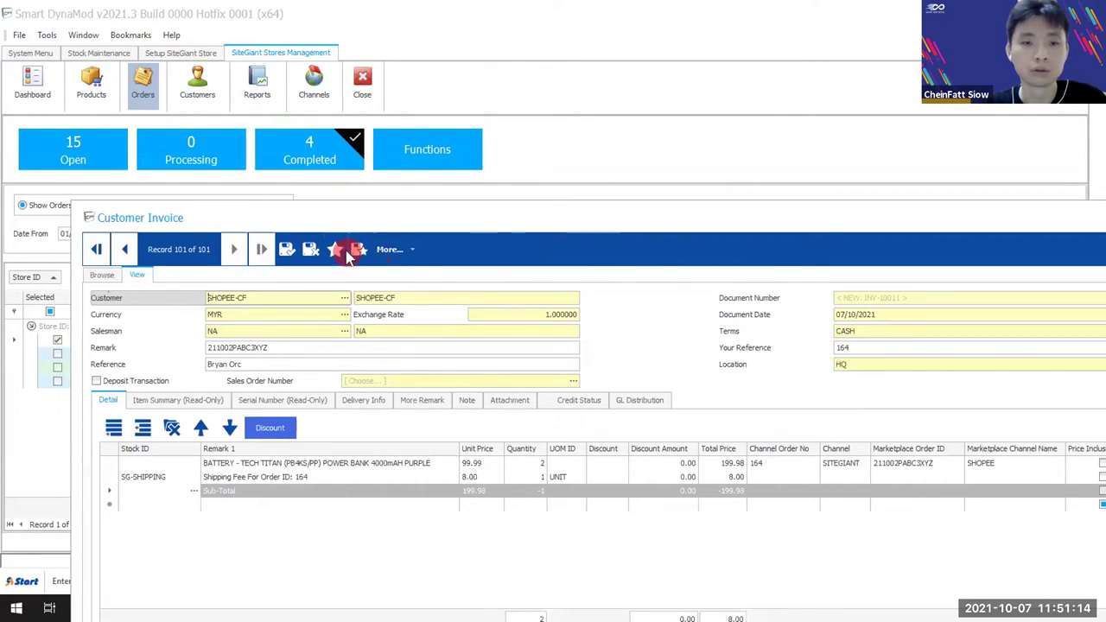
left_click_drag(453, 214, 119, 223)
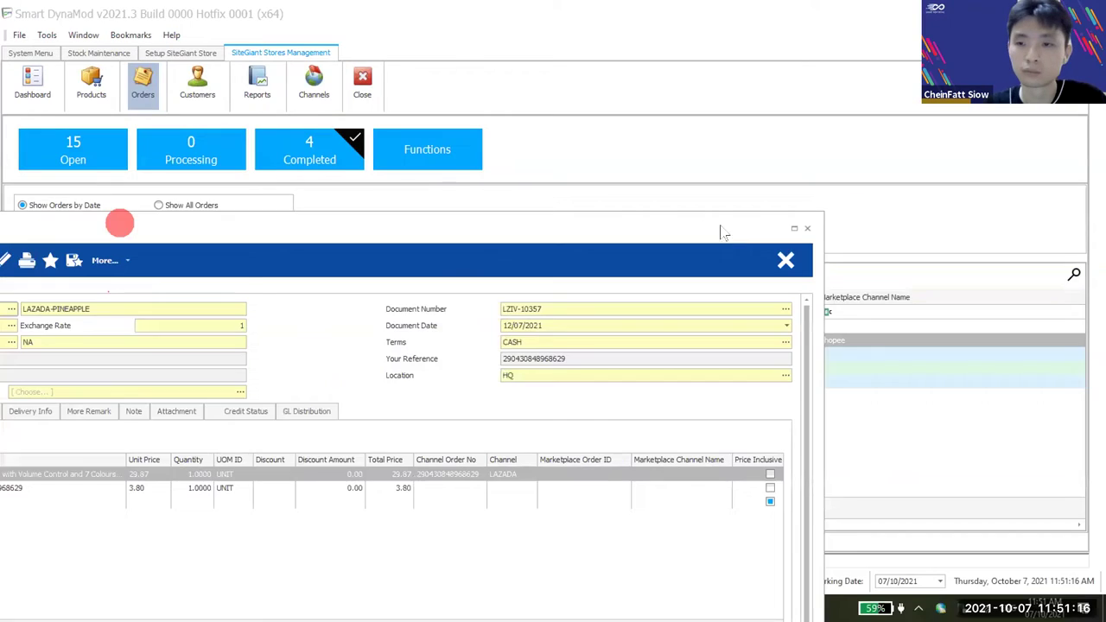
left_click(784, 261)
left_click(450, 156)
left_click(477, 178)
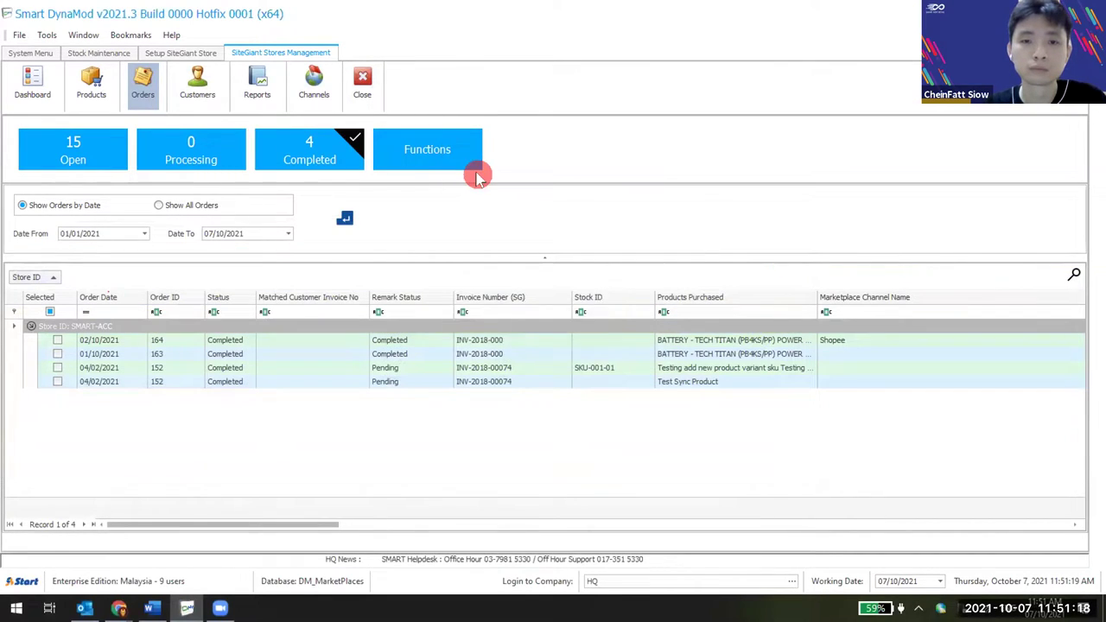
left_click(588, 352)
Repeat the invoice creation for the 02/10/2021 order to recheck its customer, and discard the invoice.
left_click(57, 339)
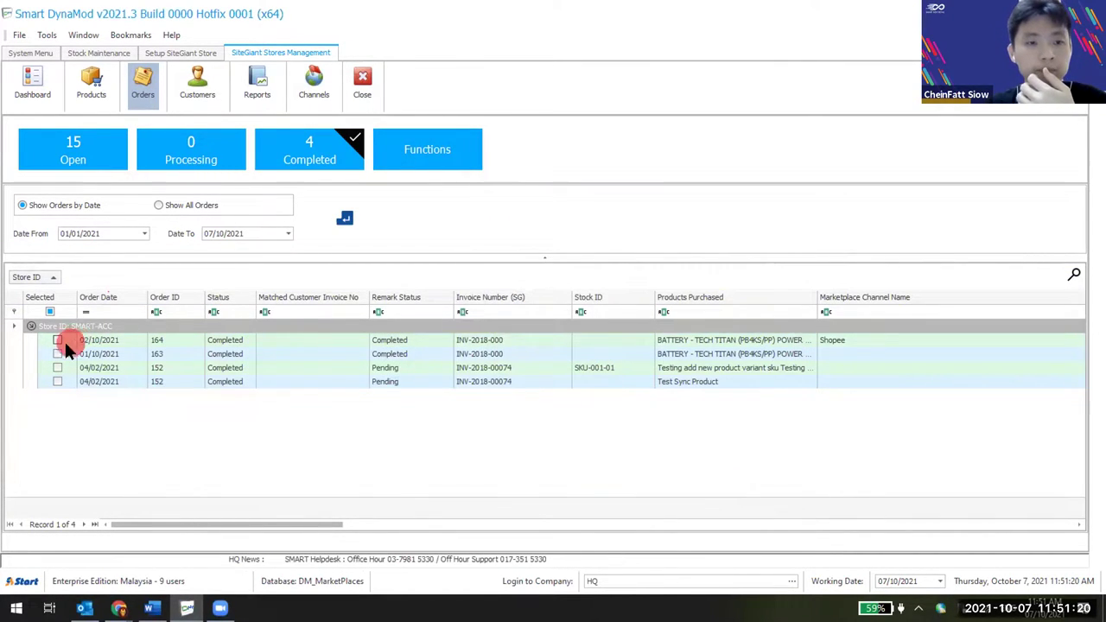
left_click(443, 149)
left_click(528, 263)
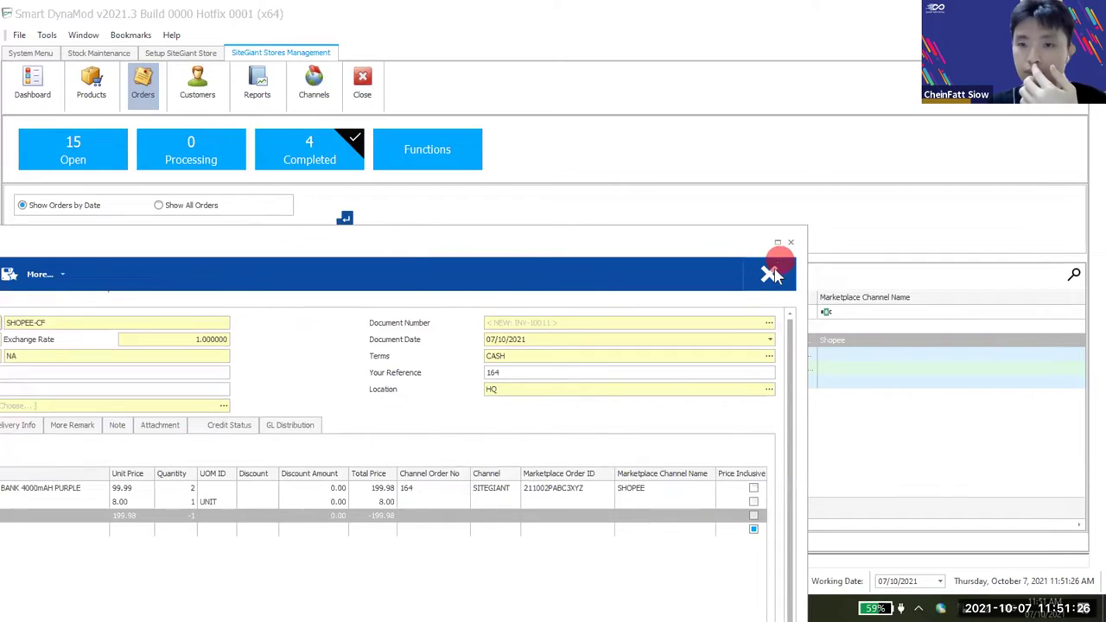
left_click(772, 274)
left_click(577, 353)
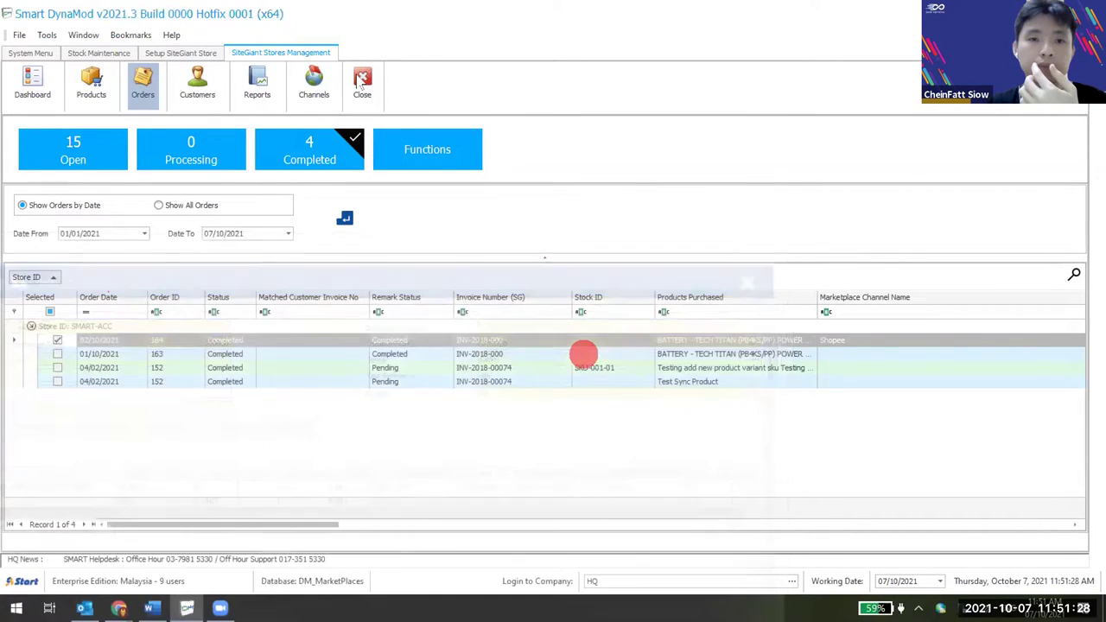
Close and reopen SiteGiant Stores Management, and list the completed orders.
left_click(362, 76)
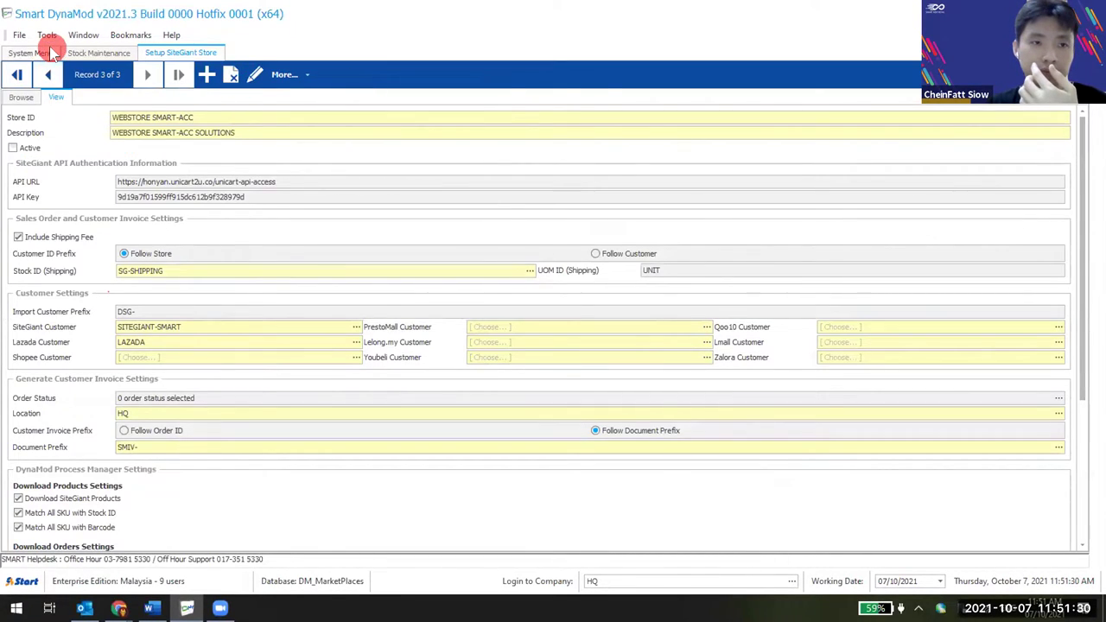
left_click(33, 53)
left_click(652, 213)
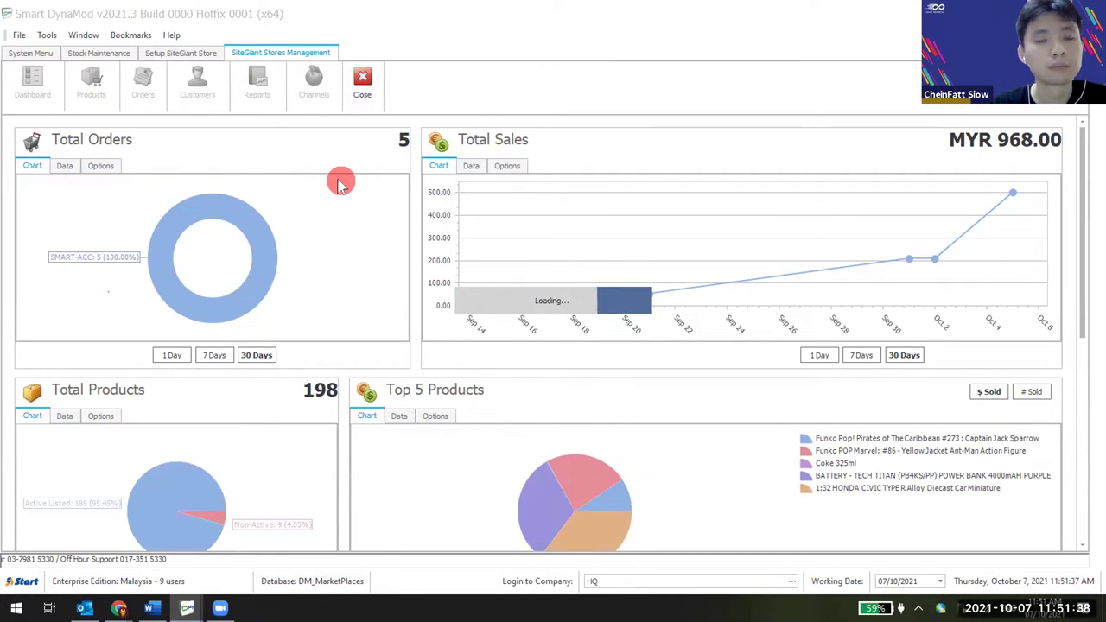
left_click(138, 85)
left_click(321, 148)
Recheck the Customer Settings of the WEBSTORE SMART-ACC store, and return to the completed orders list.
left_click(182, 53)
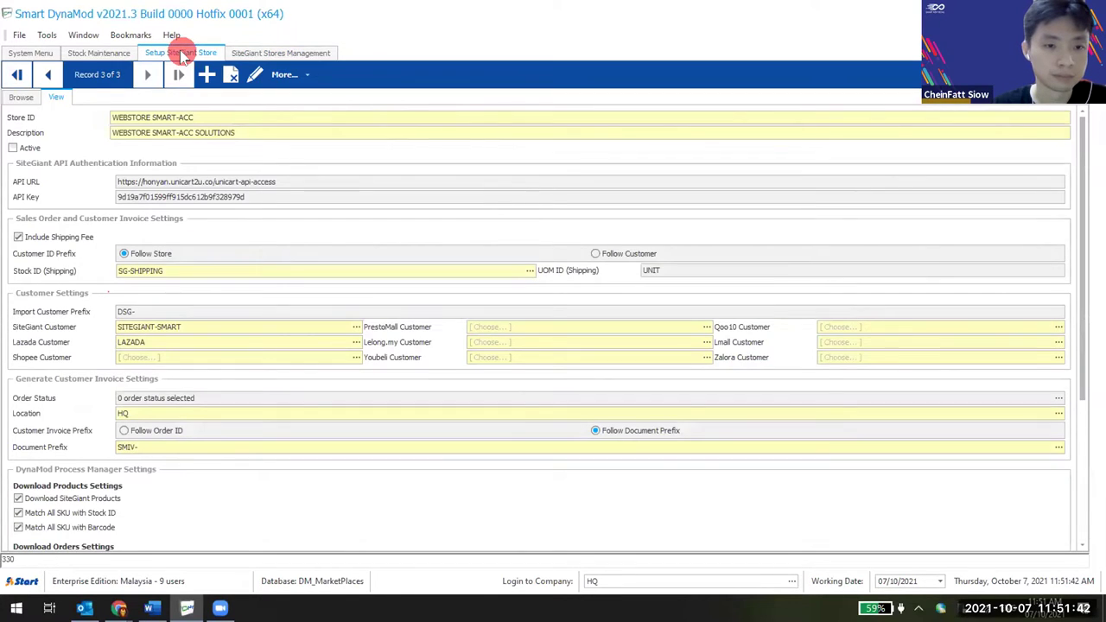
left_click(246, 53)
left_click(418, 149)
left_click(183, 86)
left_click(143, 86)
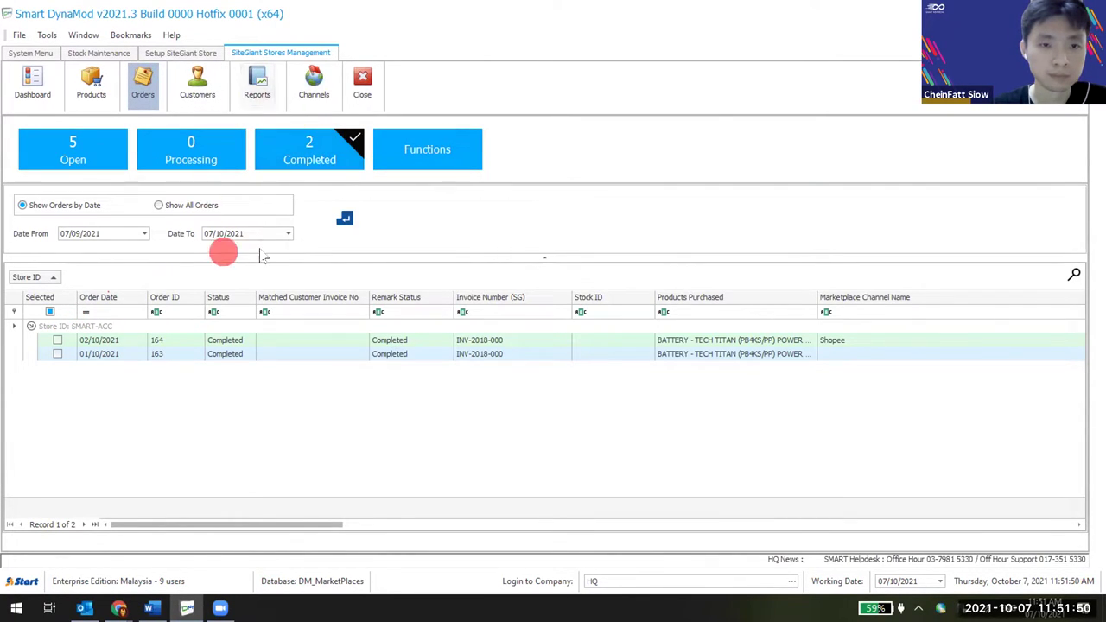
Create a customer invoice from order 164 in the reopened orders list, check its Customer field, and exit without saving.
left_click(57, 339)
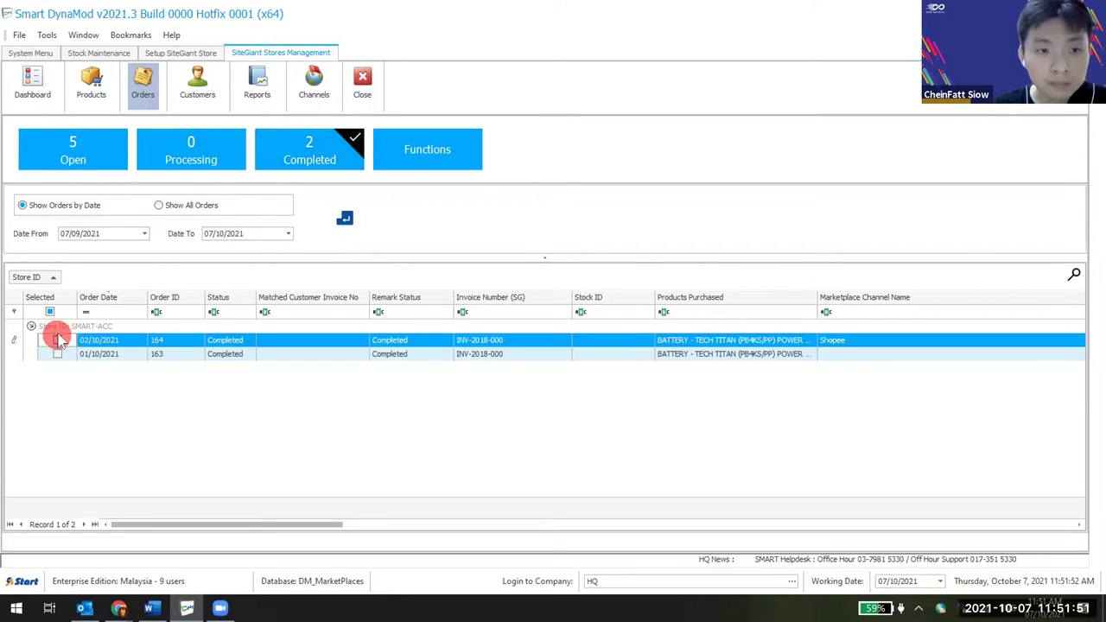
left_click(436, 143)
left_click(509, 260)
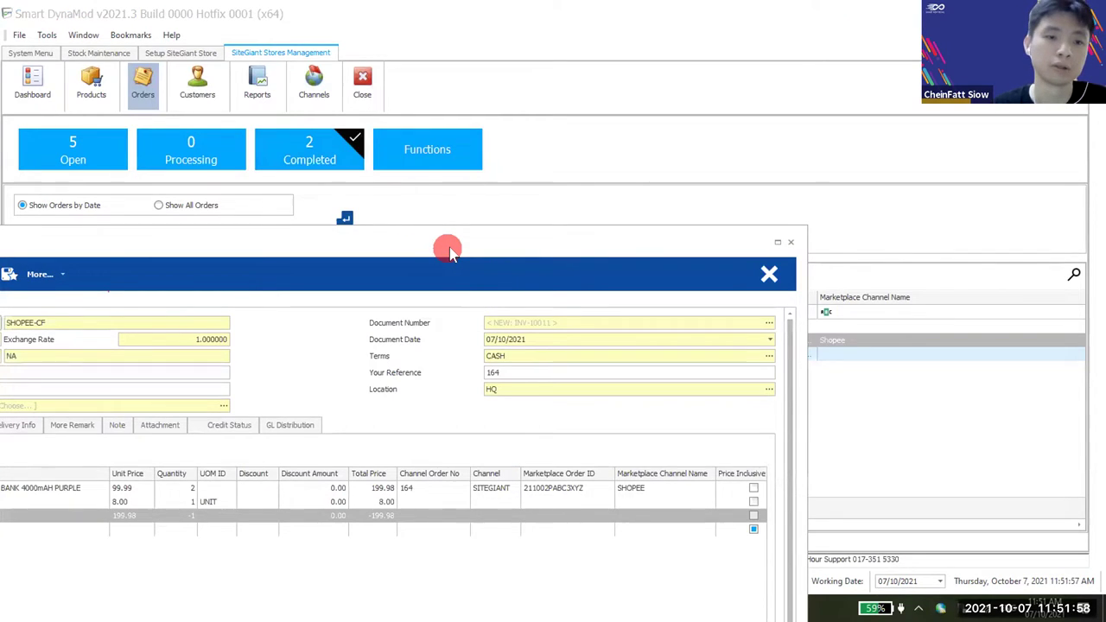
double_click(449, 250)
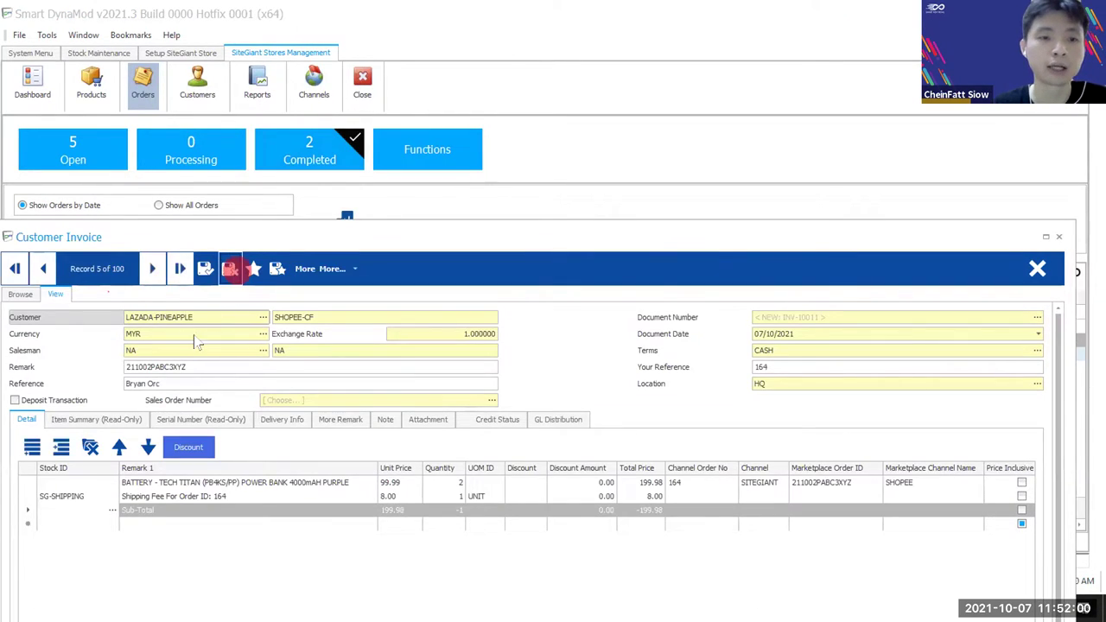
left_click(206, 269)
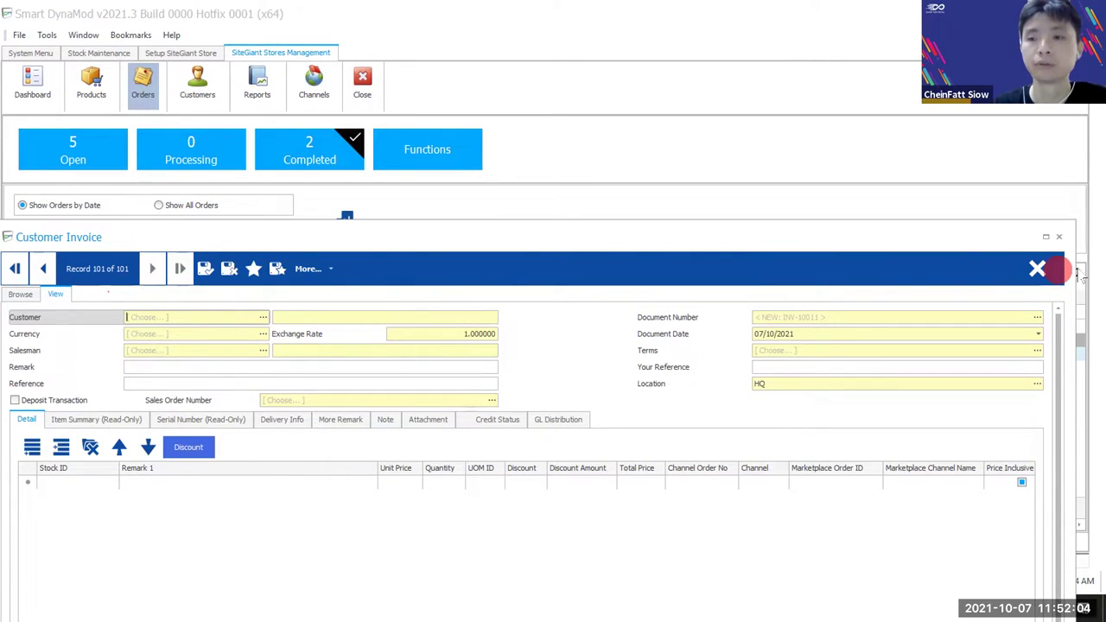
key("Escape")
left_click(573, 353)
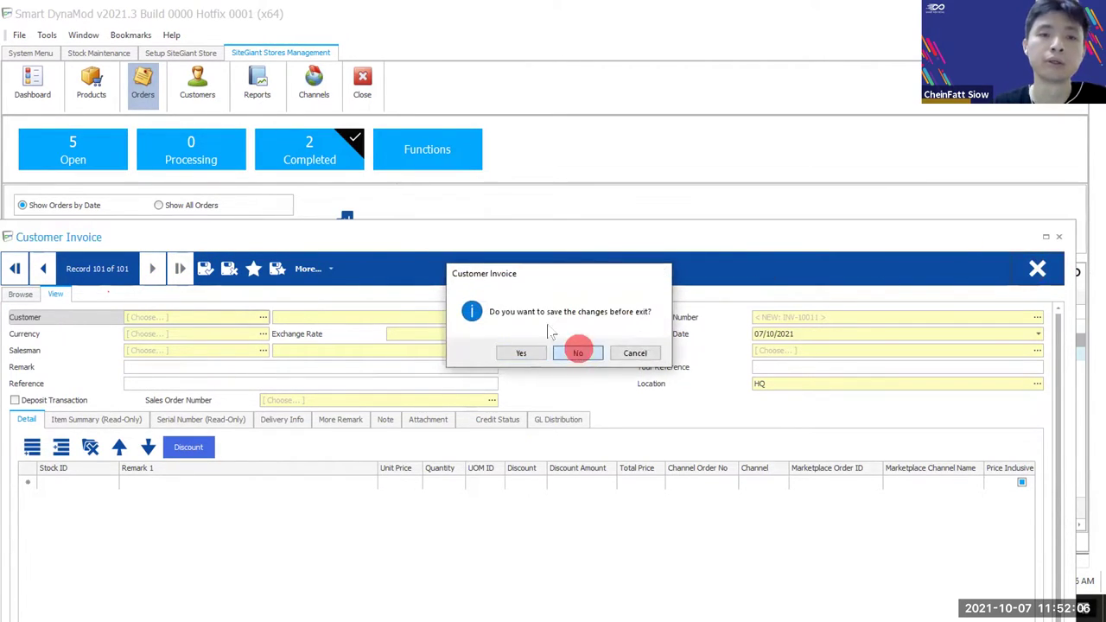
Go through the SiteGiant store setup records and open the active SMART-ACC store.
left_click(186, 50)
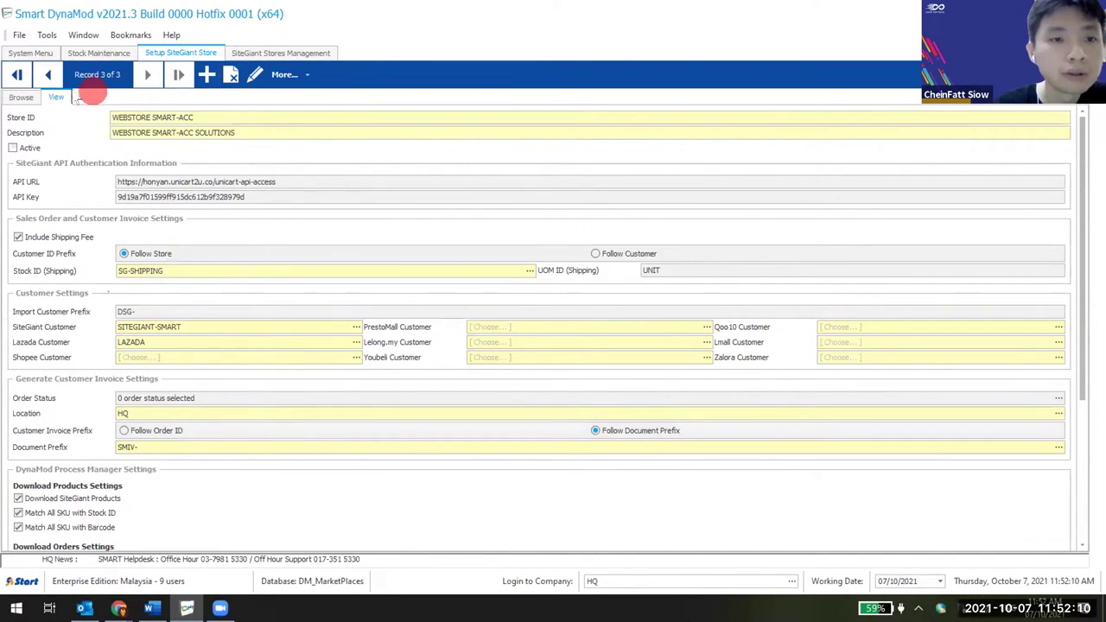
left_click(52, 75)
left_click(55, 75)
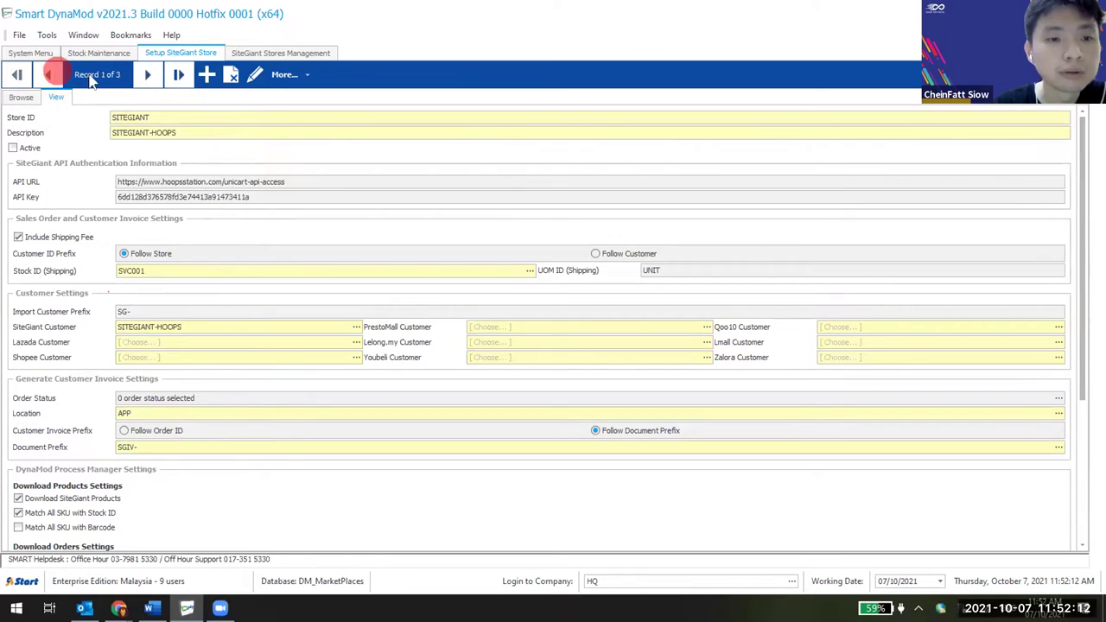
left_click(147, 75)
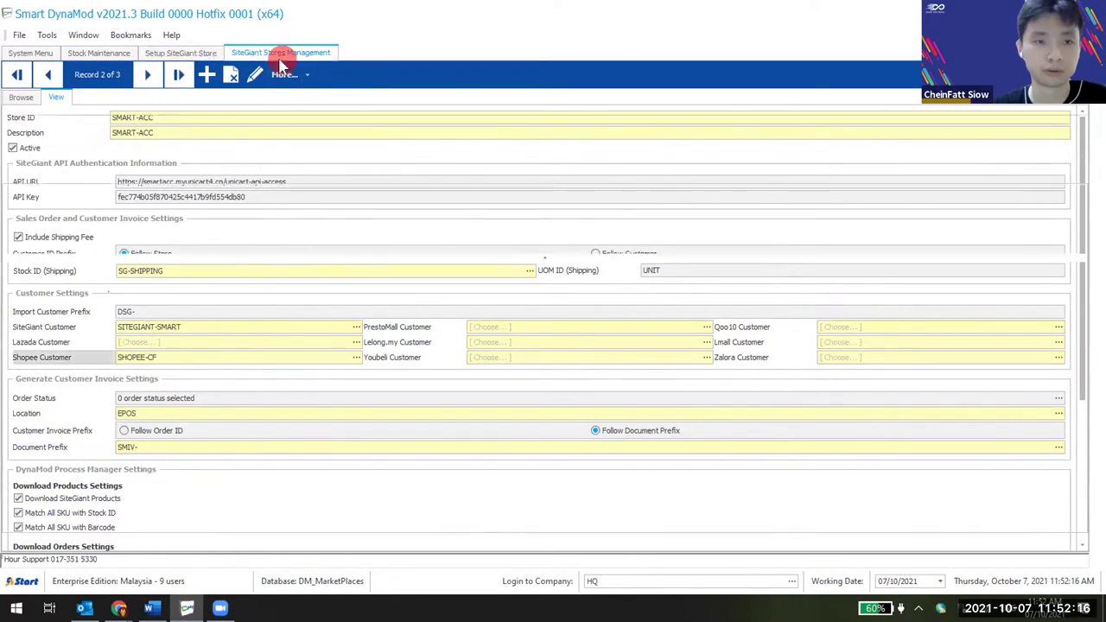
left_click(281, 53)
left_click(180, 54)
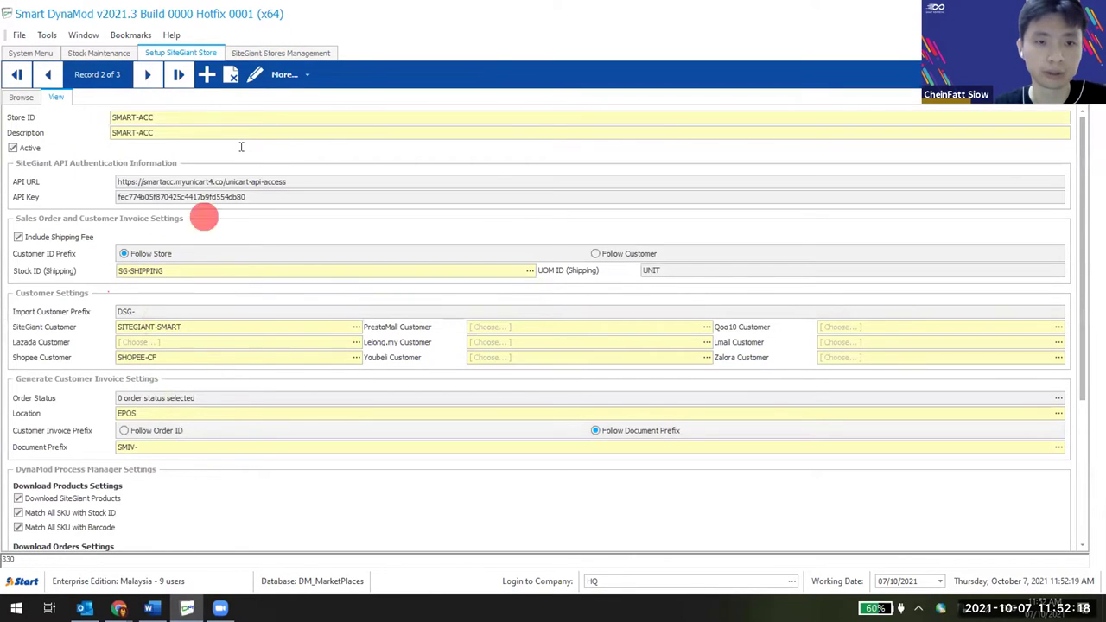
Clear the Shopee Customer in the SMART-ACC store's Customer Settings and save the record.
key("F4")
left_click(155, 358)
left_click(51, 358)
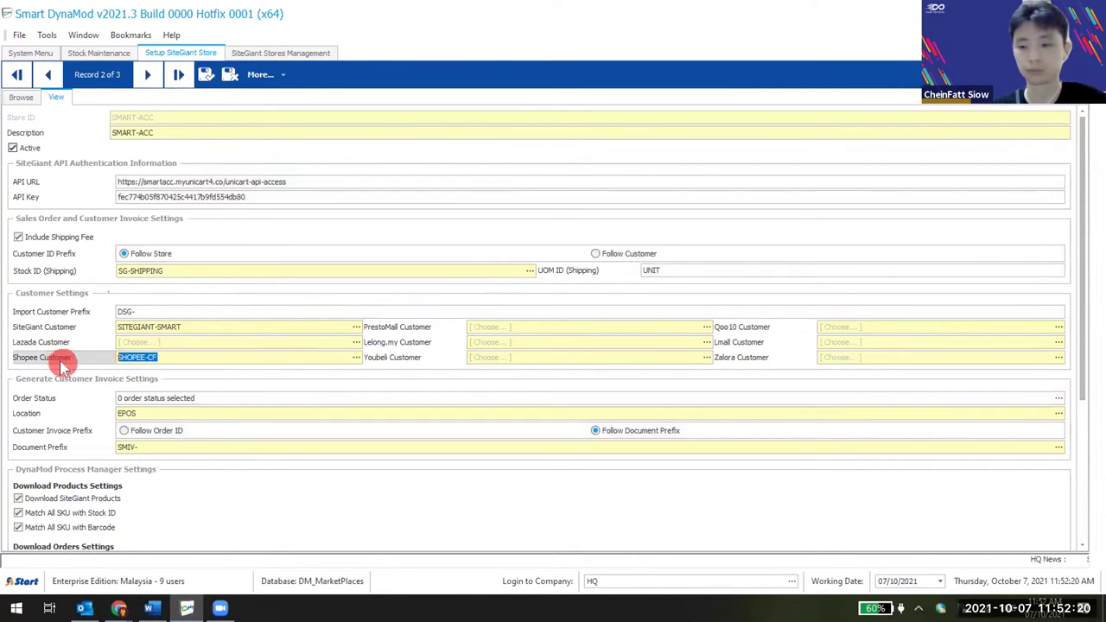
key("Delete")
left_click(206, 75)
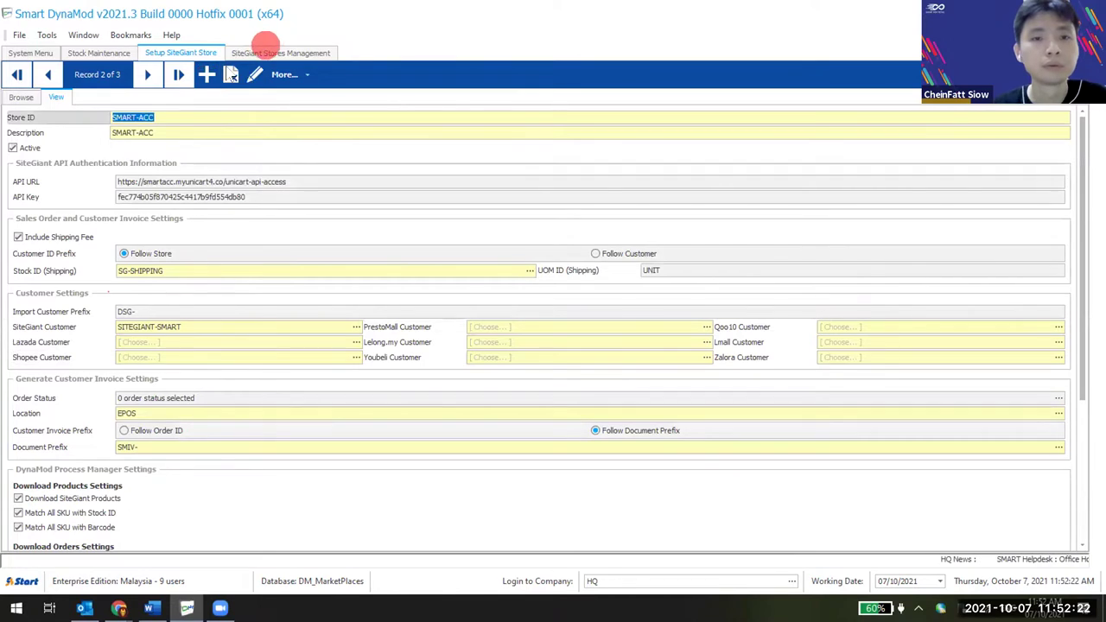
Create a customer invoice from the completed 02/10/2021 Shopee order using the updated SMART-ACC settings.
left_click(281, 53)
left_click(57, 339)
left_click(425, 152)
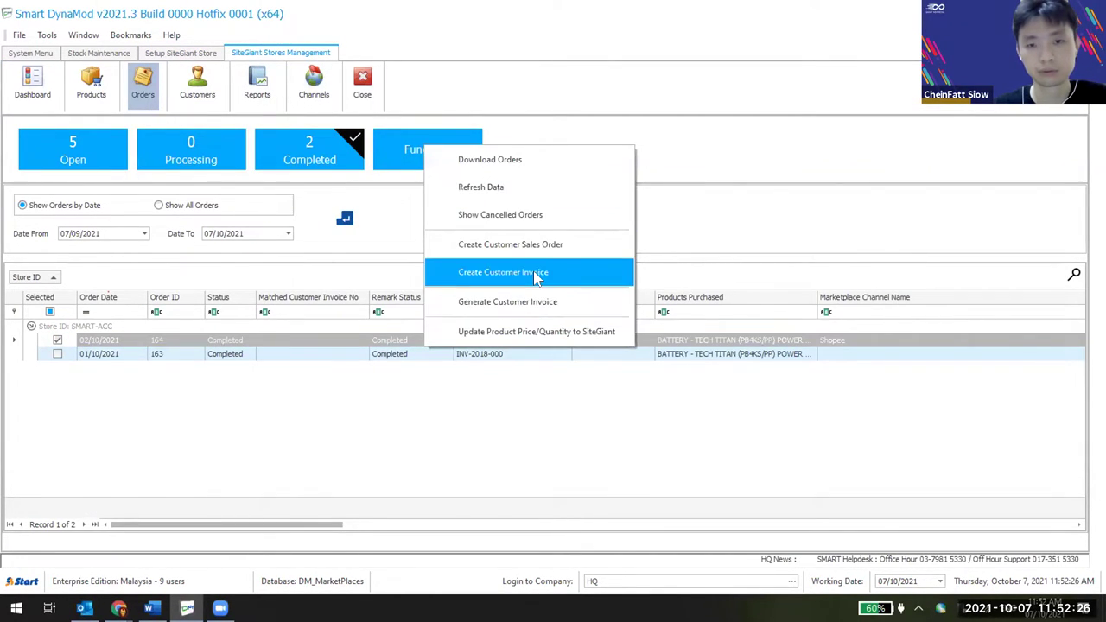
left_click(534, 272)
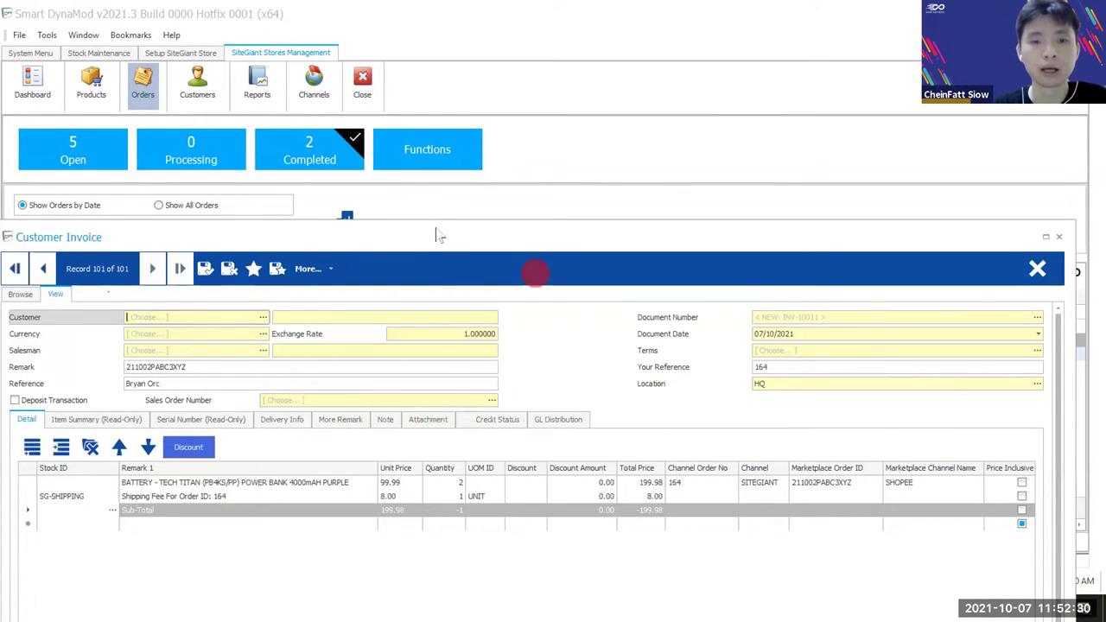
Discard the unsaved customer invoice and close its window.
double_click(440, 232)
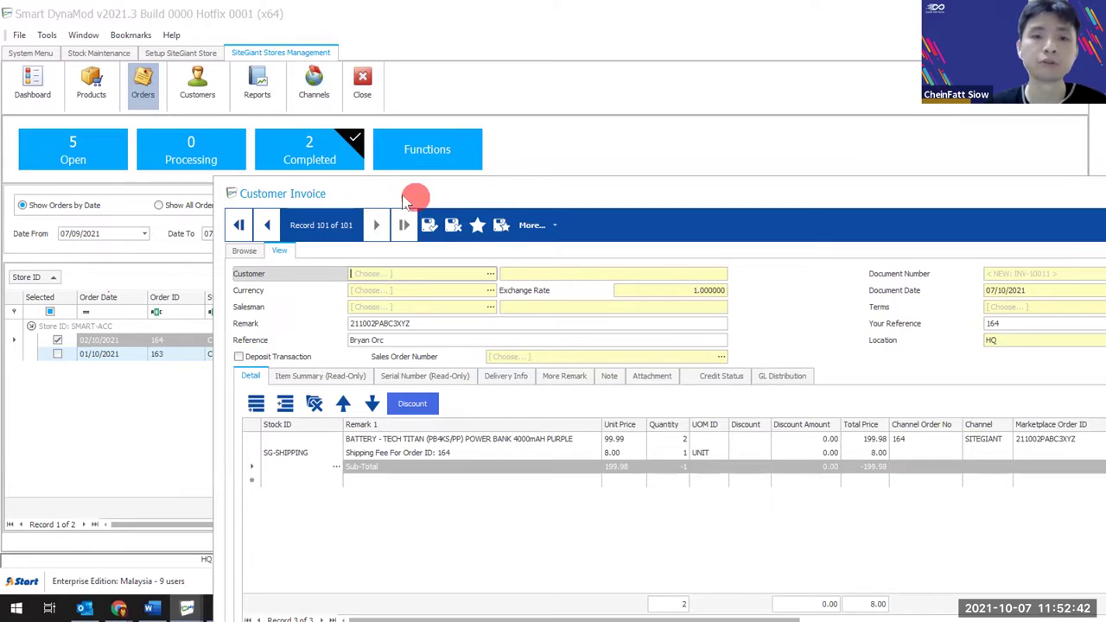
left_click_drag(406, 201, 166, 196)
left_click(1019, 221)
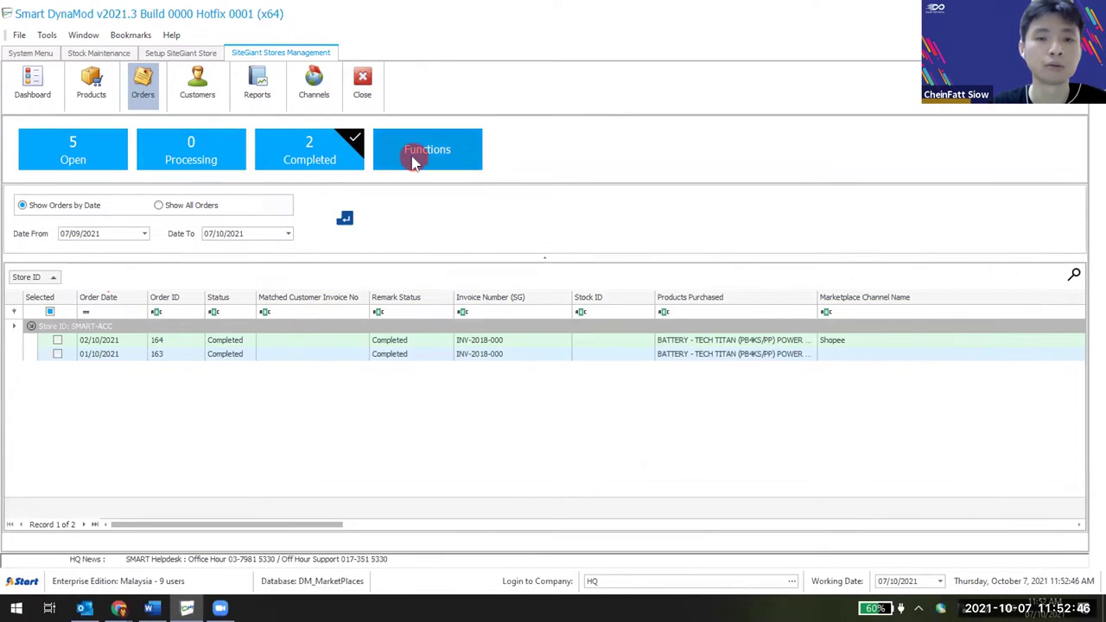
Create a customer invoice from the completed 02/10/2021 Shopee order and check the delivery information it carries over.
left_click(438, 152)
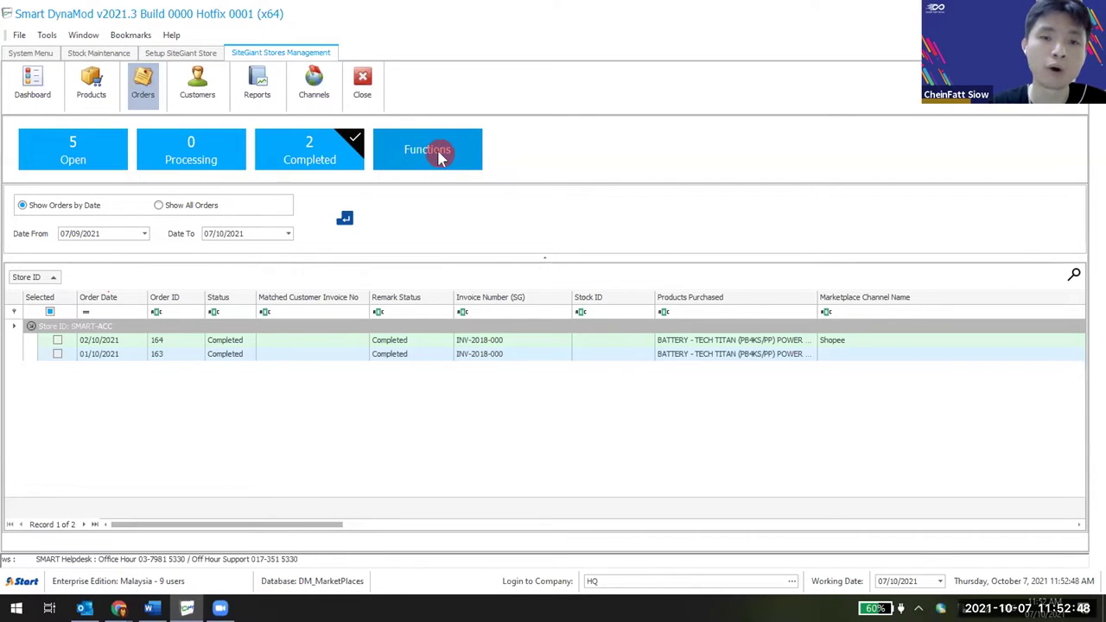
left_click(536, 280)
left_click(600, 351)
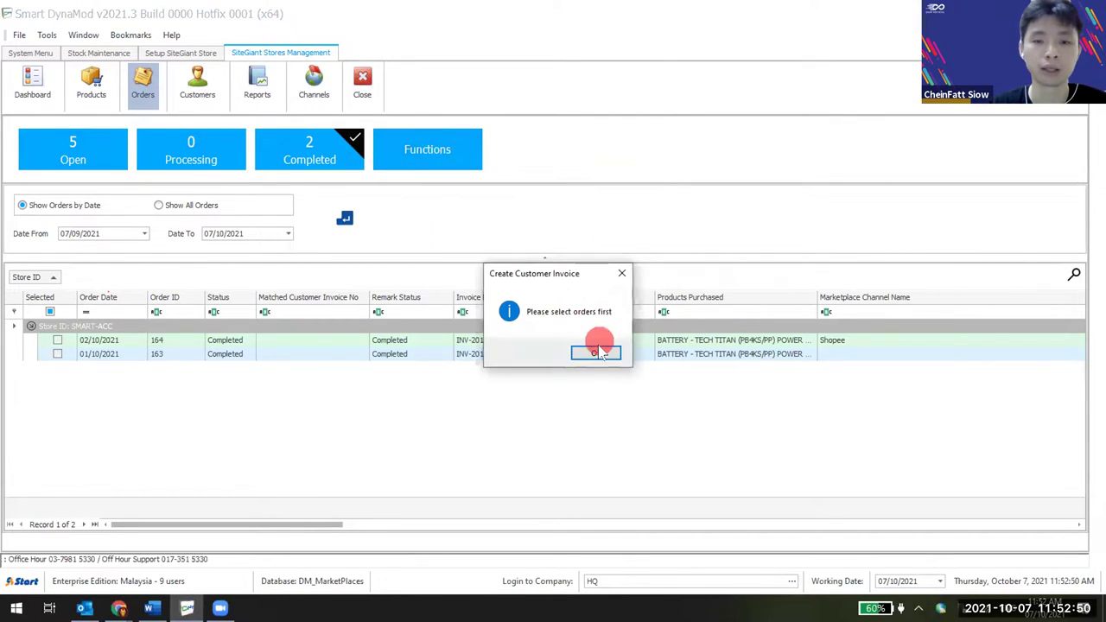
left_click(57, 340)
left_click(476, 156)
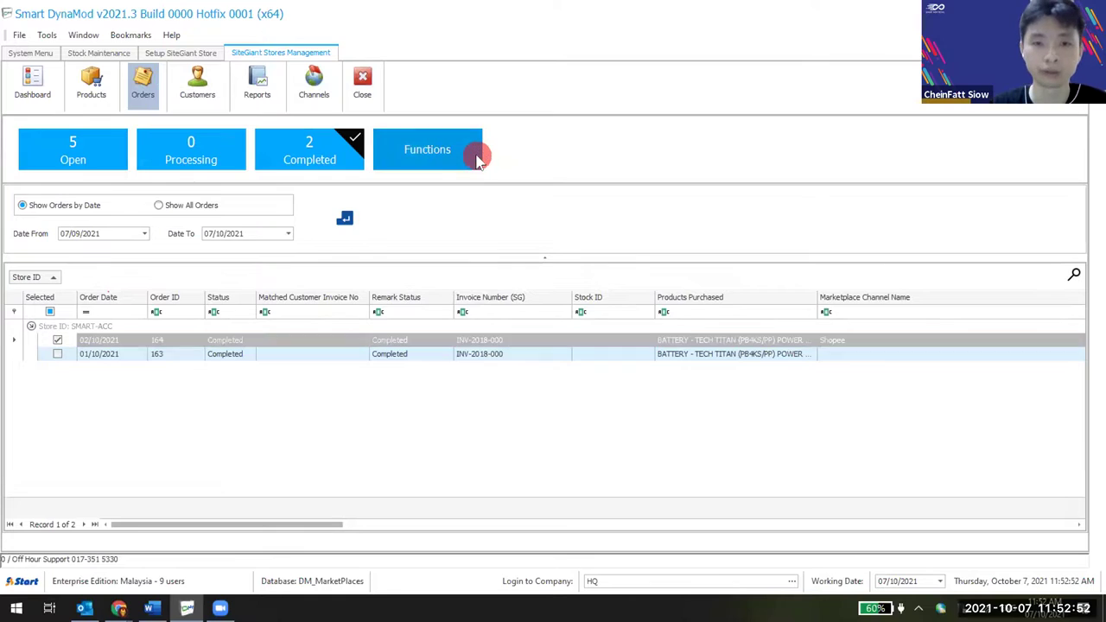
left_click(525, 283)
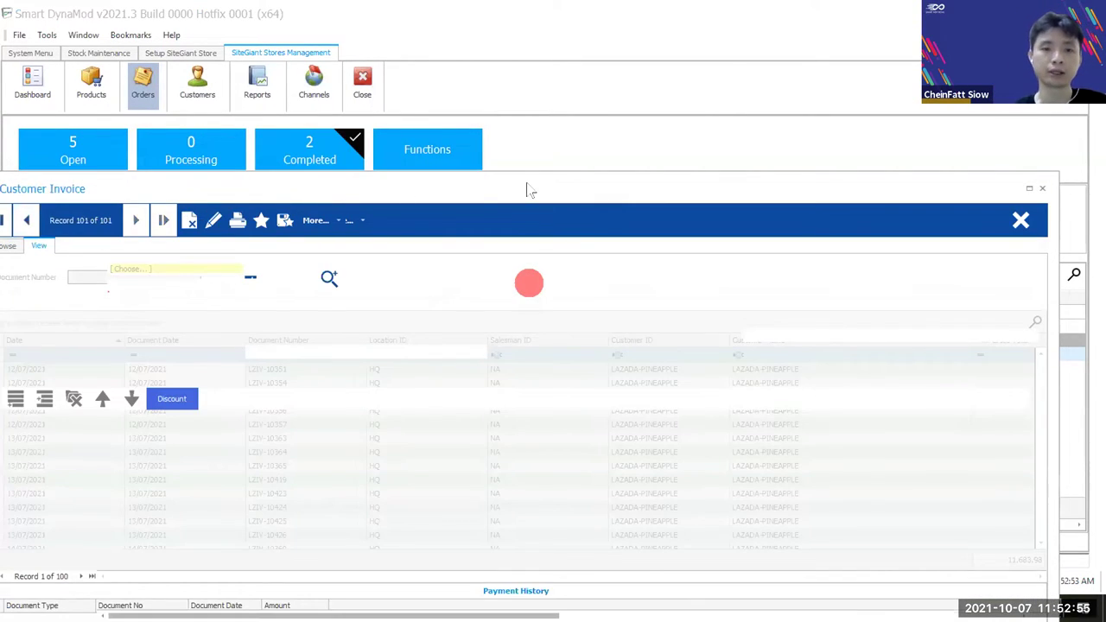
left_click(274, 217)
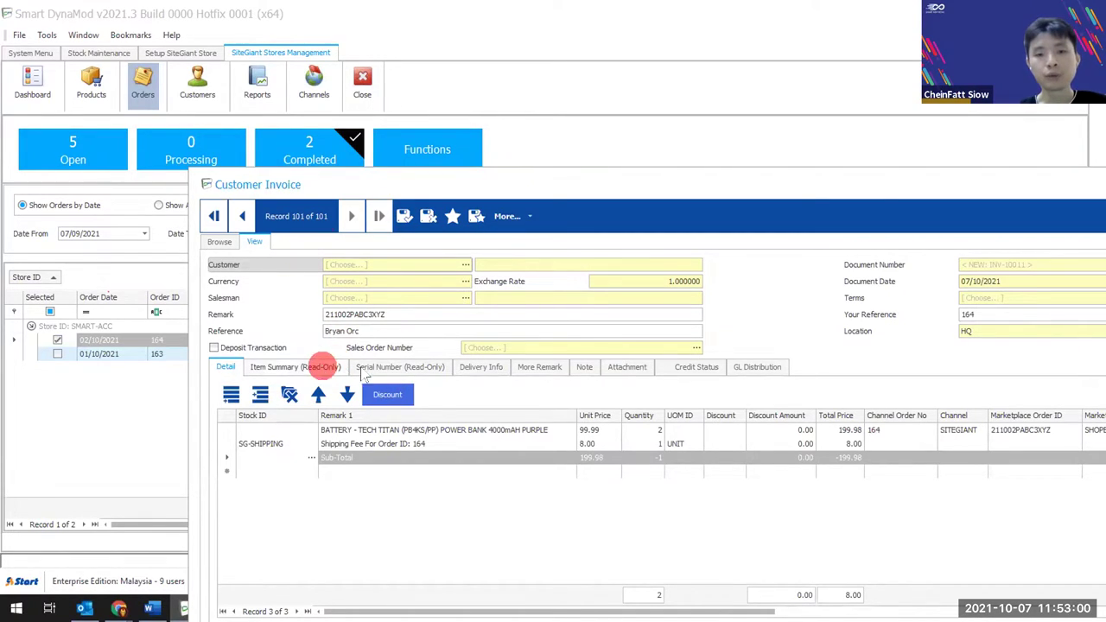
left_click(471, 369)
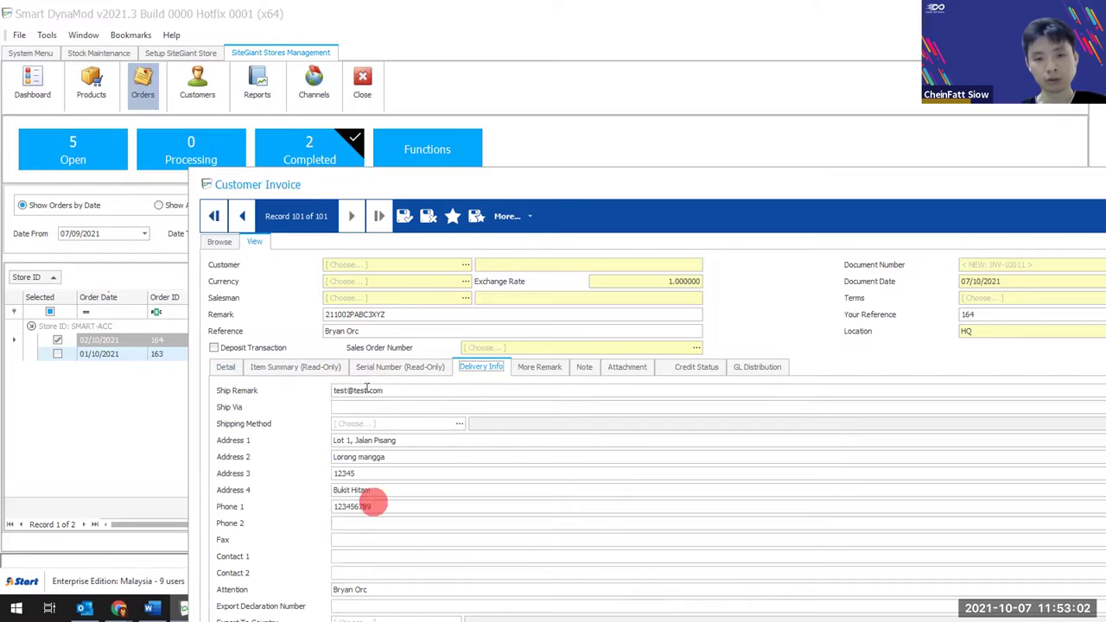
left_click(218, 367)
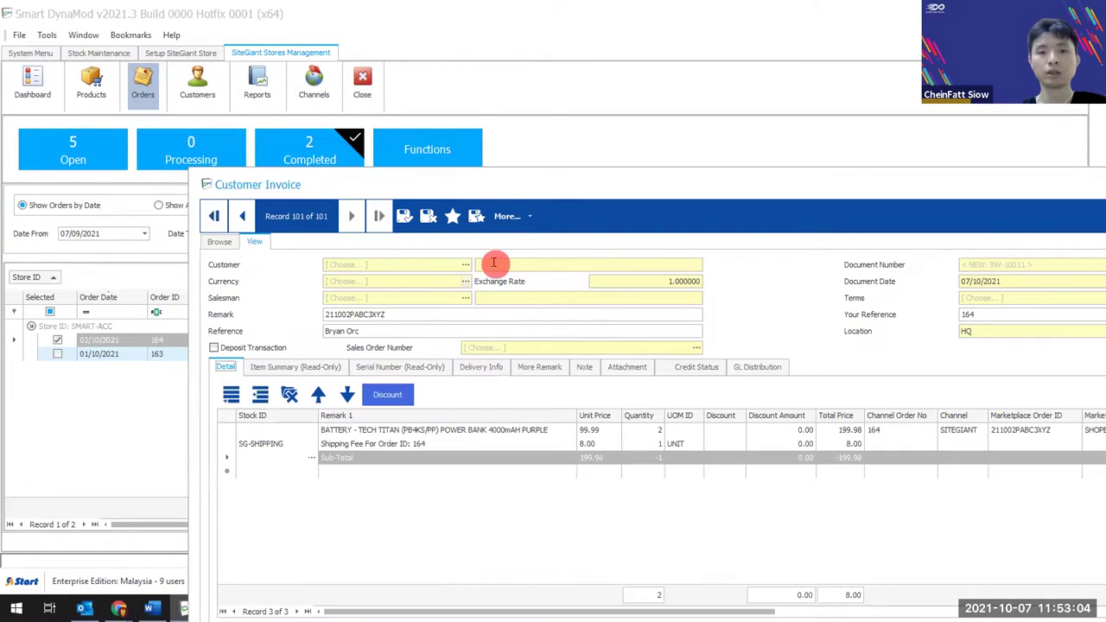
Set the invoice's customer to Test Customer and check the delivery information for that choice.
left_click(465, 264)
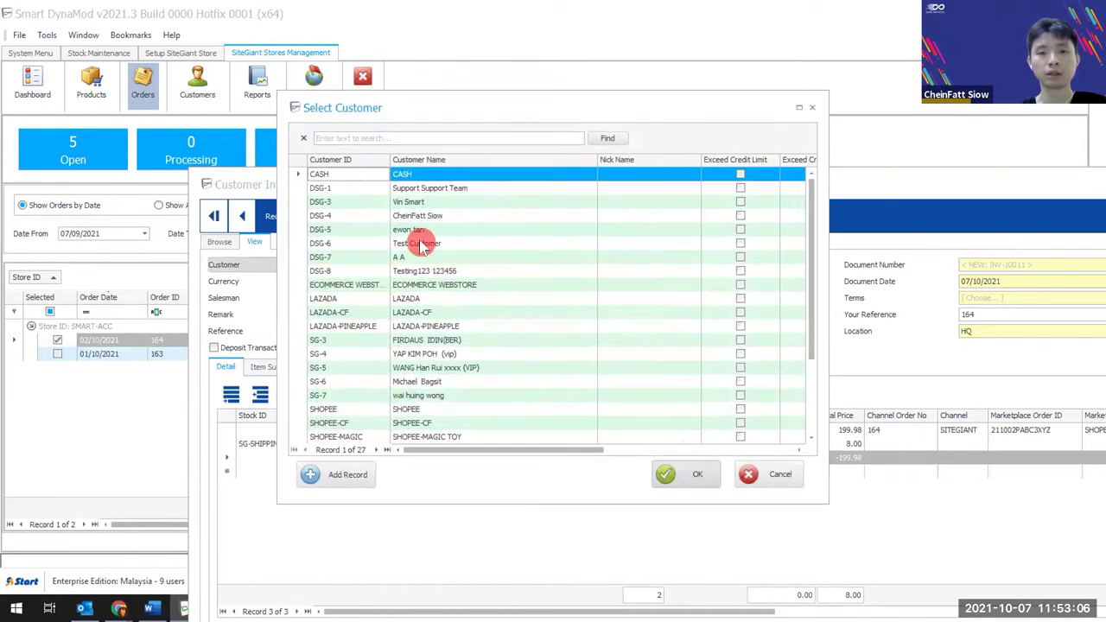
left_click(423, 247)
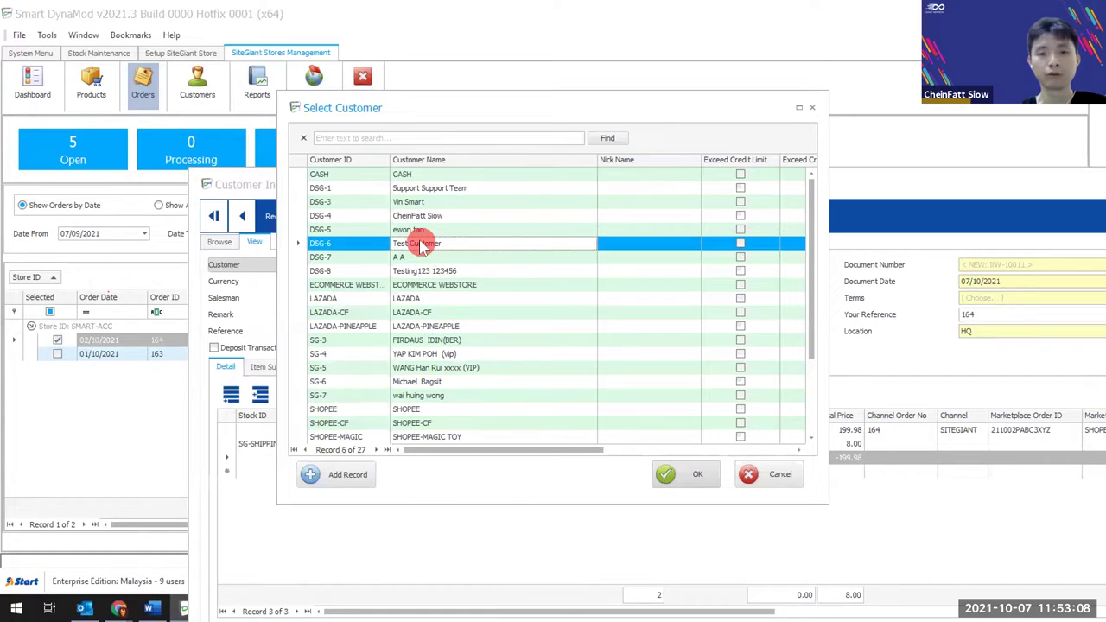
key("Return")
left_click(487, 298)
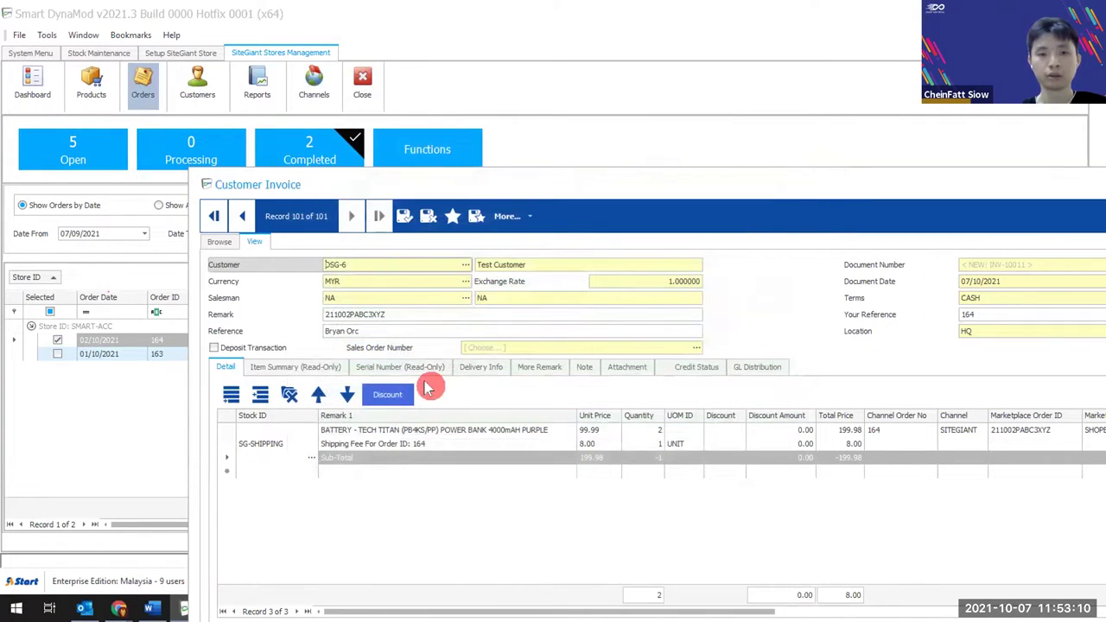
left_click(482, 368)
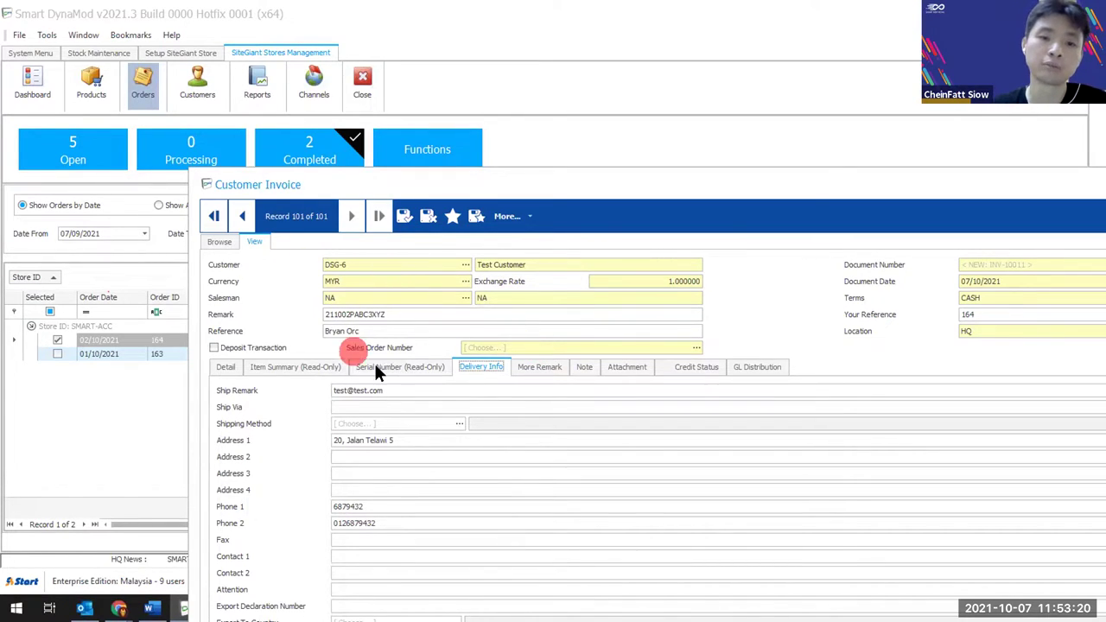
Clear the invoice's Customer field and cancel the new invoice without saving.
left_click(350, 265)
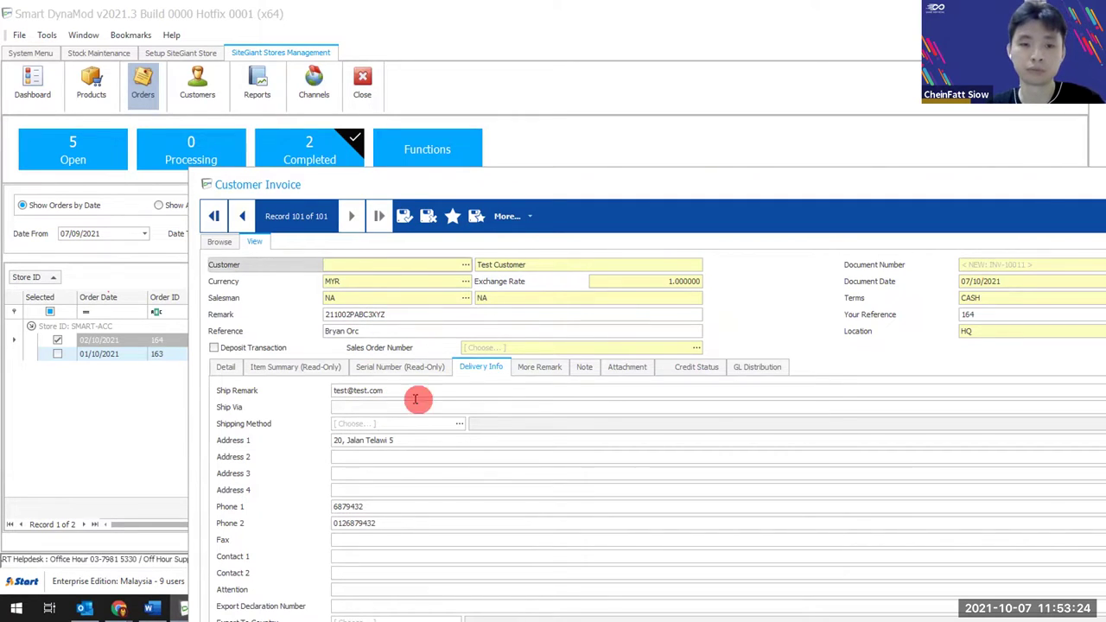
left_click(428, 218)
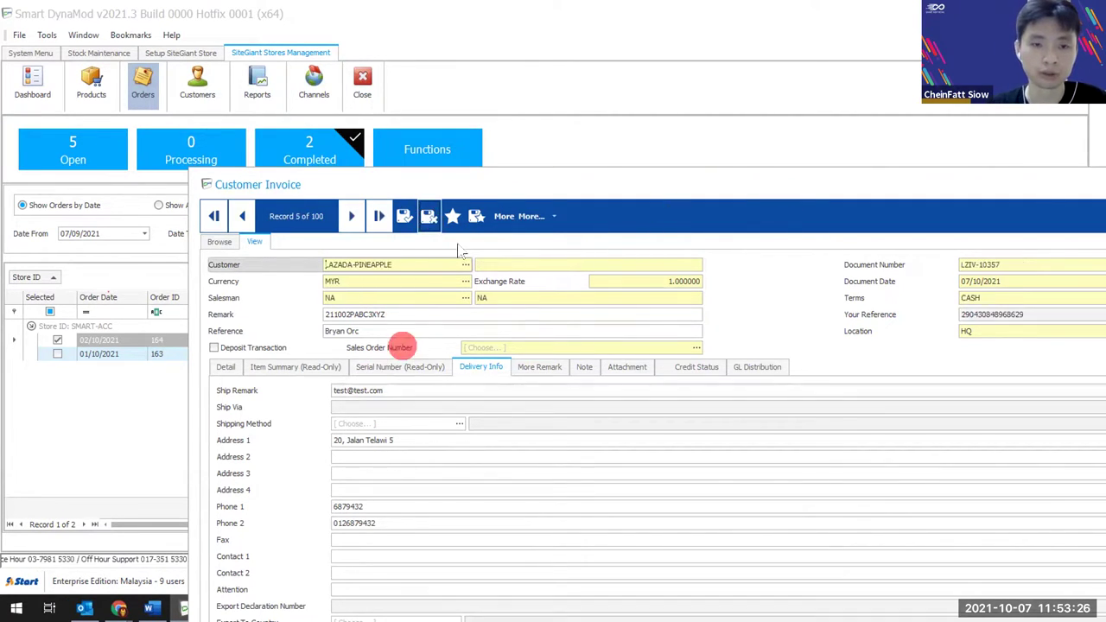
left_click_drag(573, 185, 387, 212)
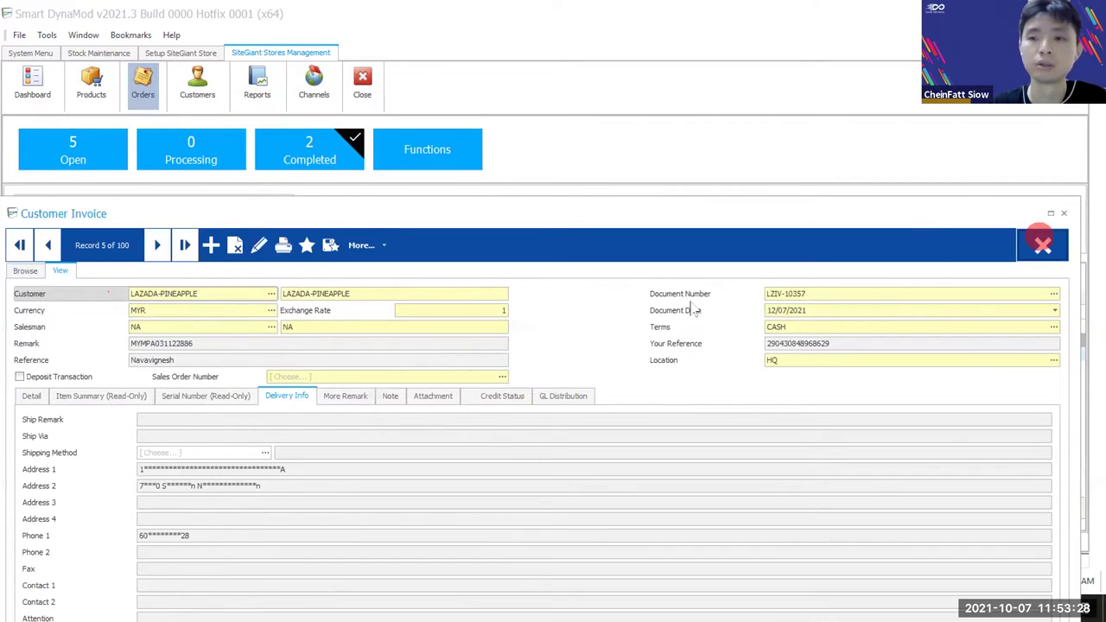
Create another customer invoice from the 02/10/2021 Shopee order and review its delivery address fields.
left_click(57, 340)
left_click(447, 152)
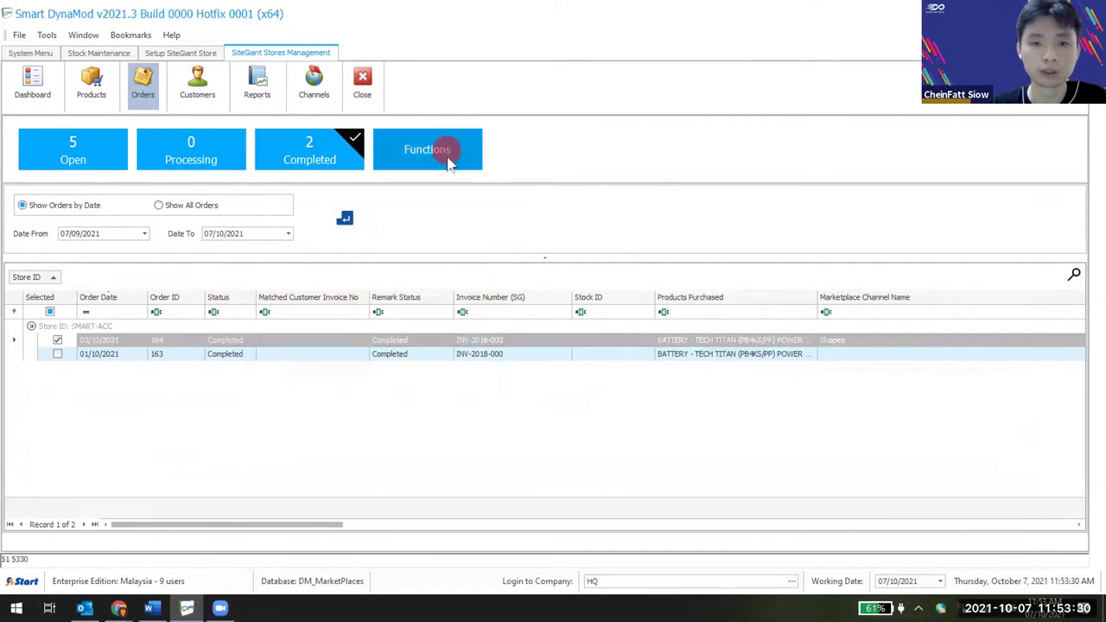
left_click(498, 271)
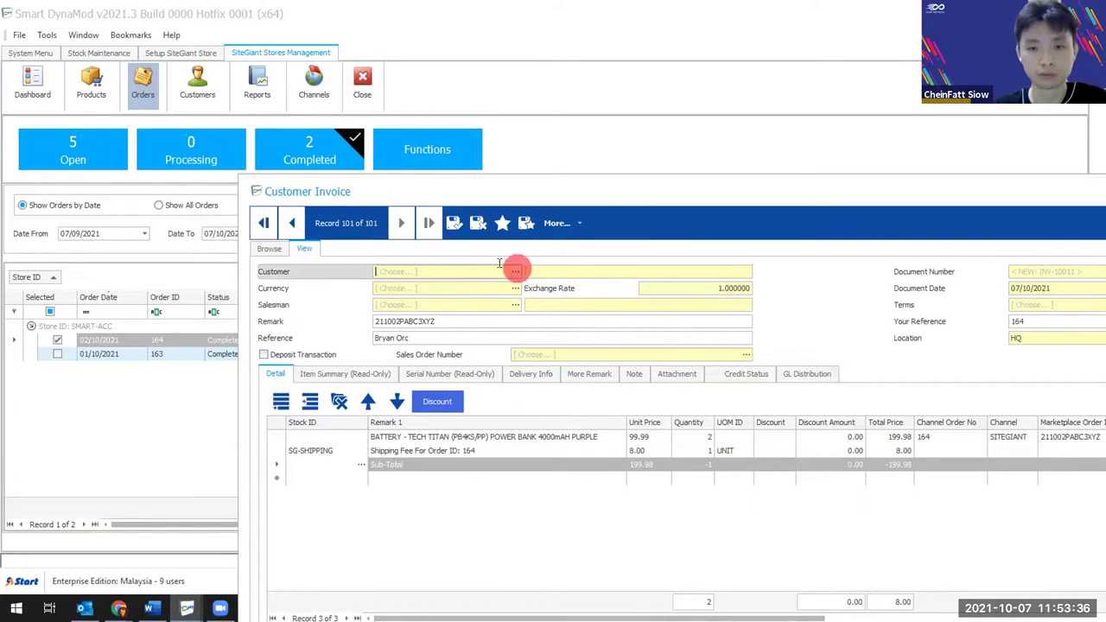
left_click(543, 374)
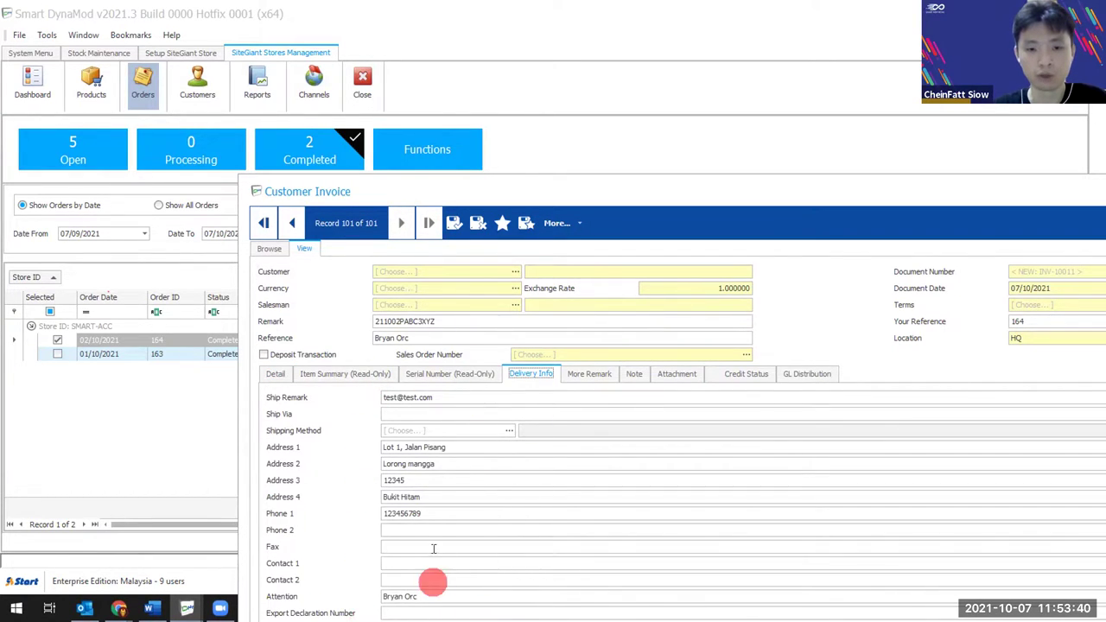
left_click(328, 447)
left_click(344, 463)
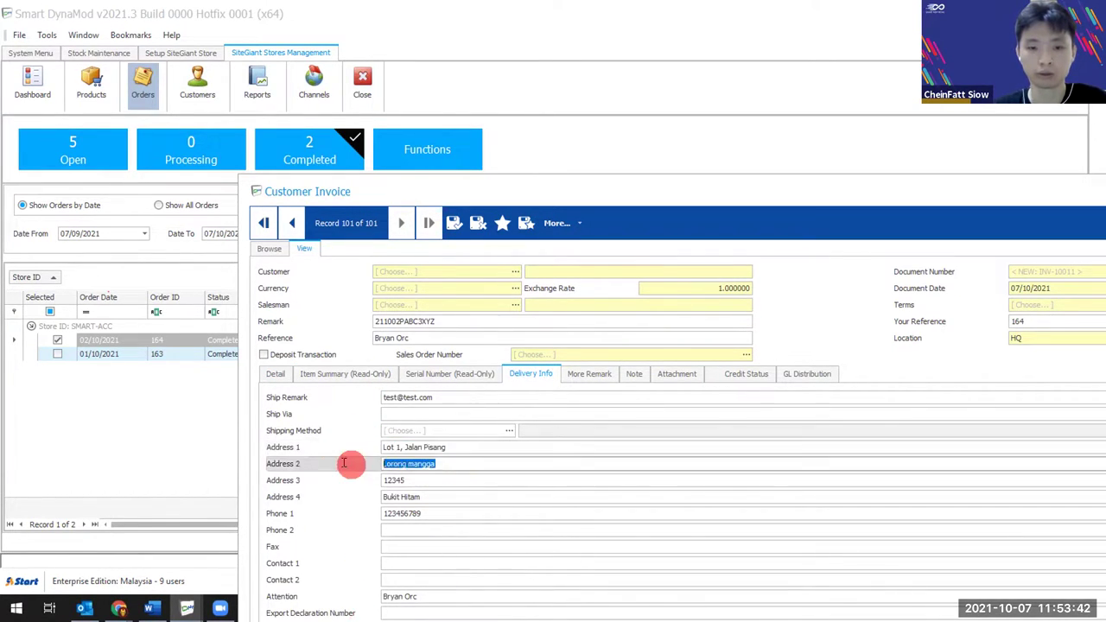
Assign the fourth customer in the customer list to the new invoice.
left_click(516, 273)
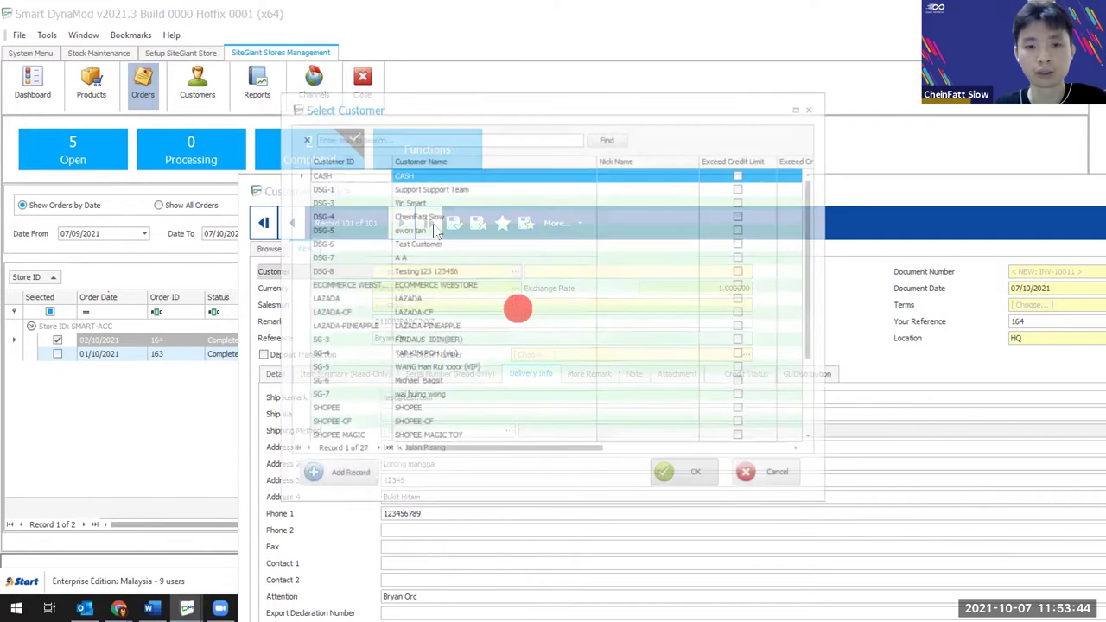
left_click(429, 218)
double_click(430, 217)
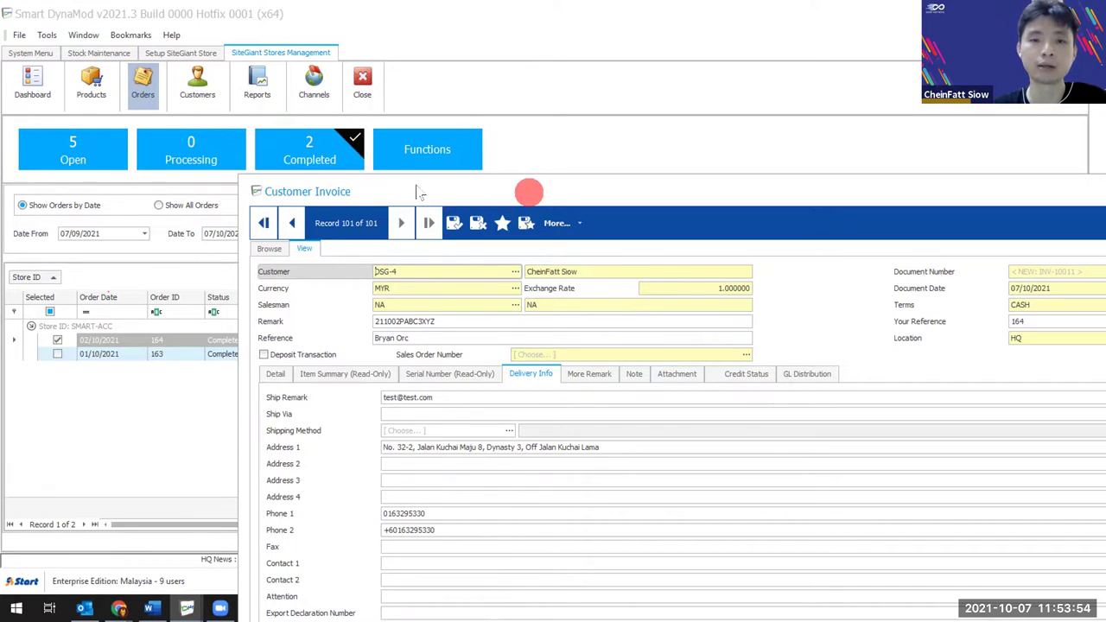
Cancel the new customer invoice without saving and close the invoice window.
left_click_drag(416, 192, 349, 224)
left_click(134, 351)
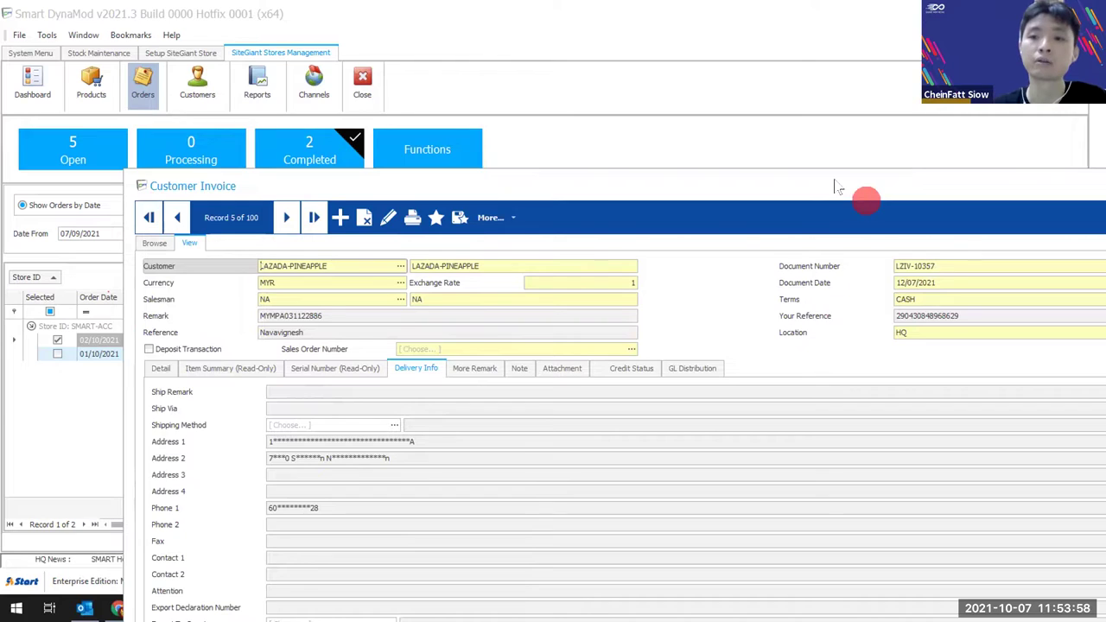
left_click_drag(837, 187, 542, 202)
left_click(877, 231)
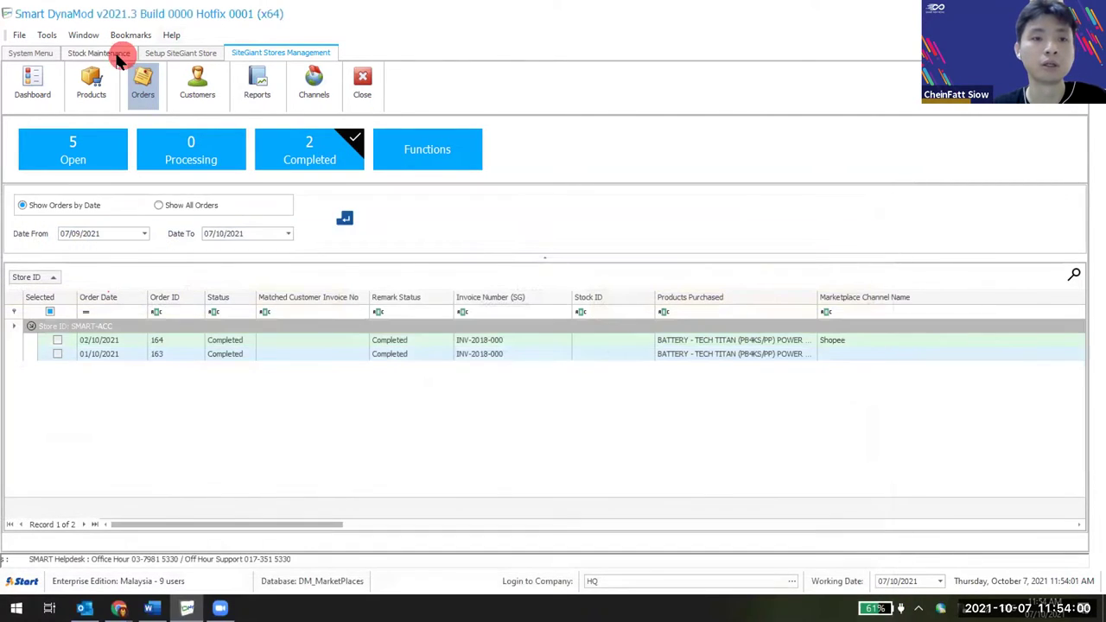
Set the Shopee Customer to SHOPEE-CF in the SMART-ACC store's Customer Settings and save the record.
left_click(99, 53)
left_click(177, 53)
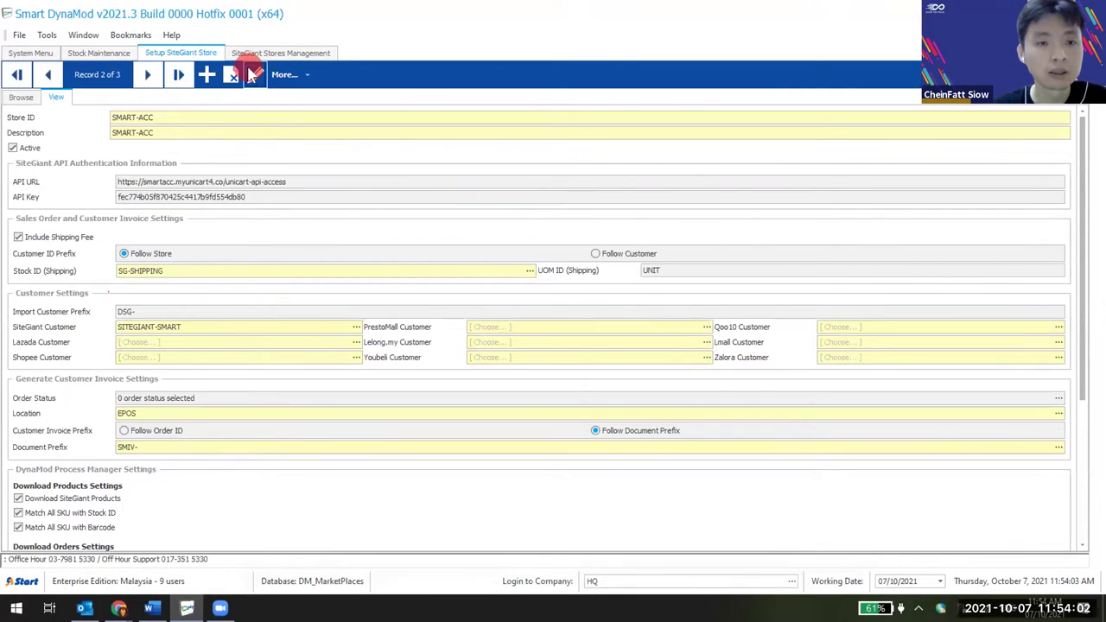
left_click(356, 358)
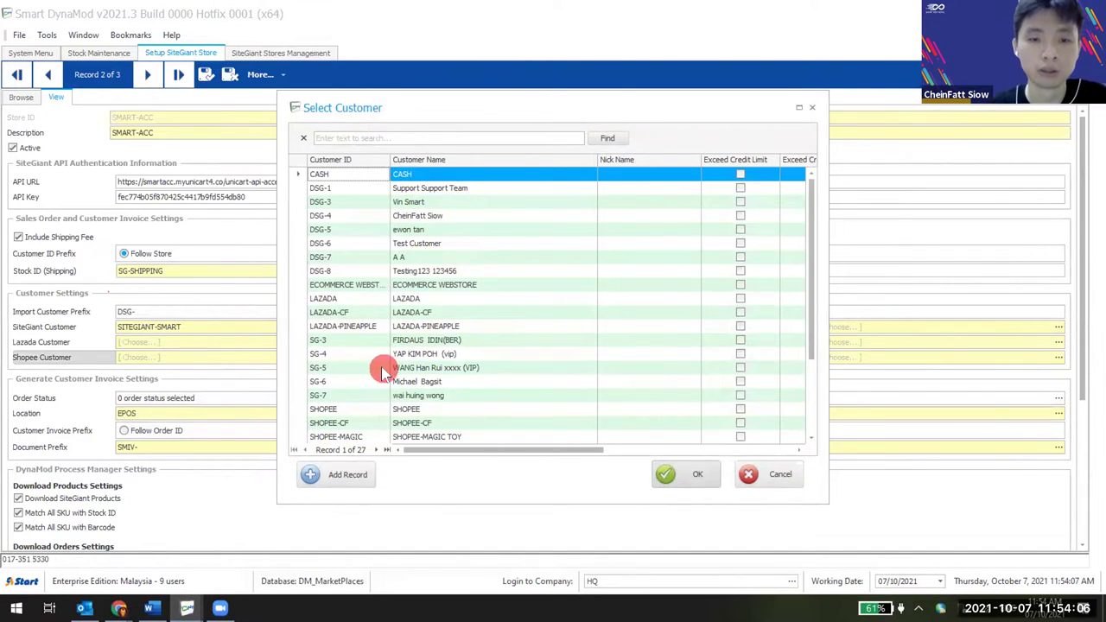
scroll(383, 363, "down", 3)
double_click(356, 331)
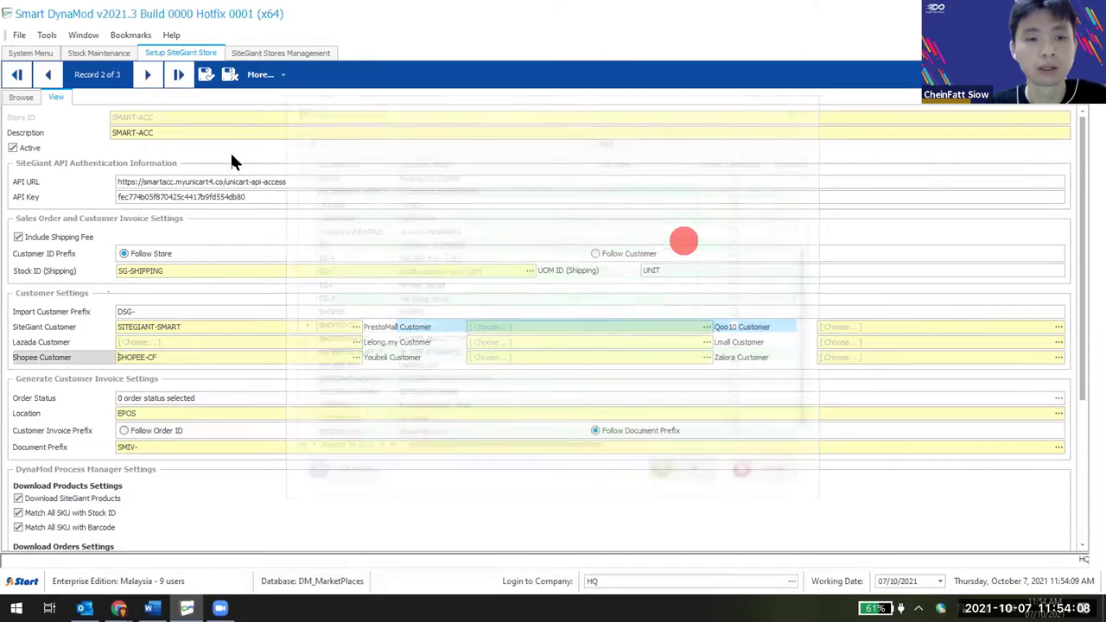
Create a customer invoice from the completed 02/10/2021 Shopee order with the SHOPEE-CF customer setting in place.
left_click(275, 52)
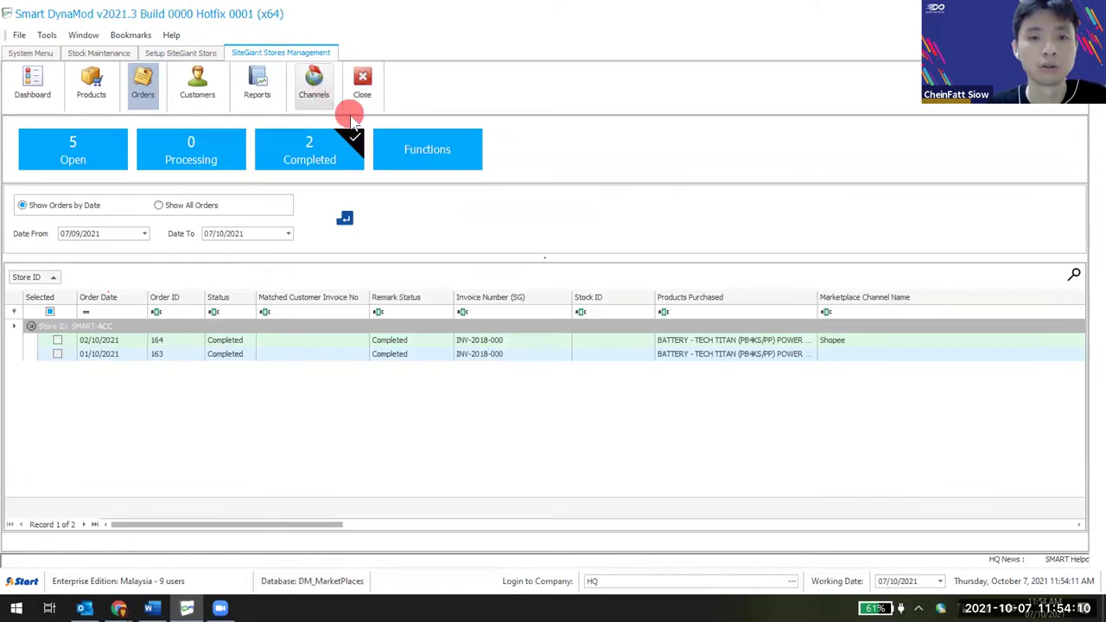
left_click(57, 340)
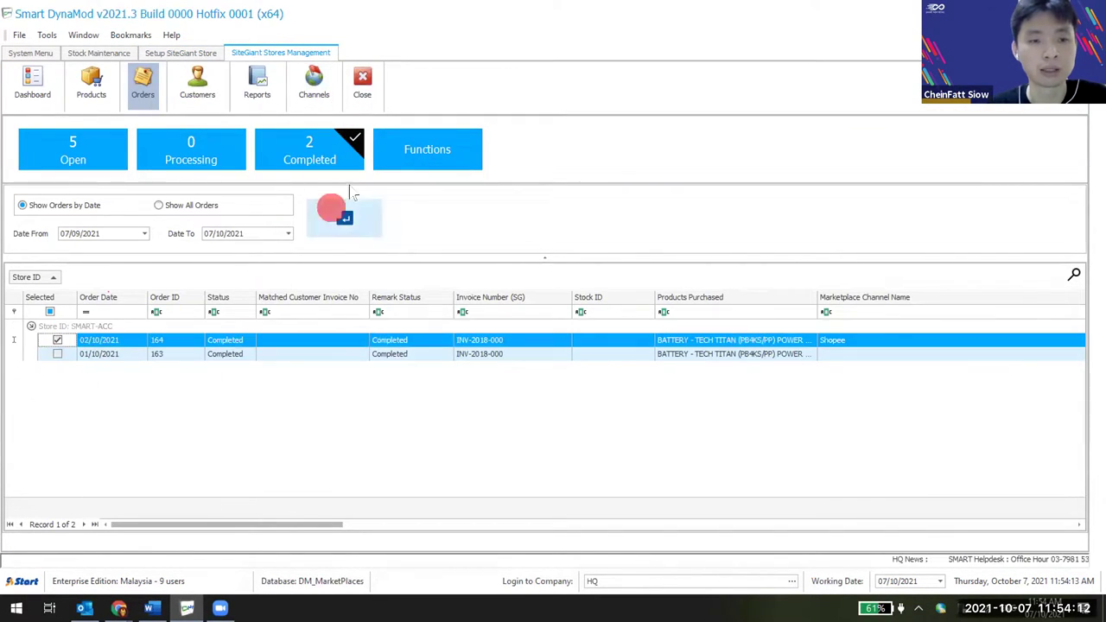
left_click(424, 151)
left_click(513, 279)
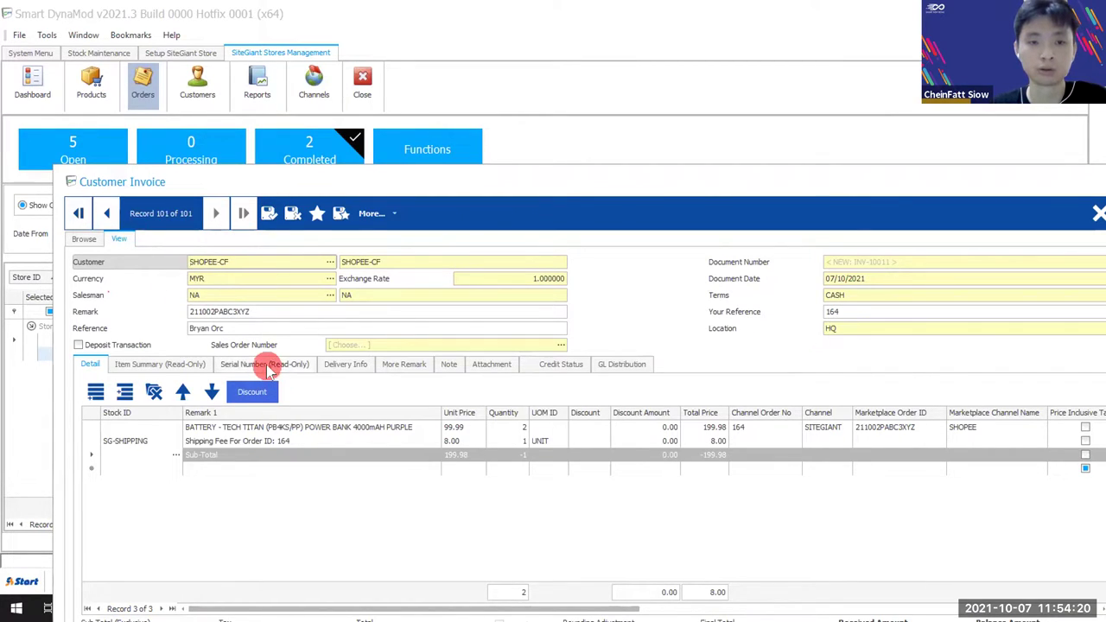
Review the new invoice's Customer, delivery information, Reference and Remark fields.
double_click(231, 261)
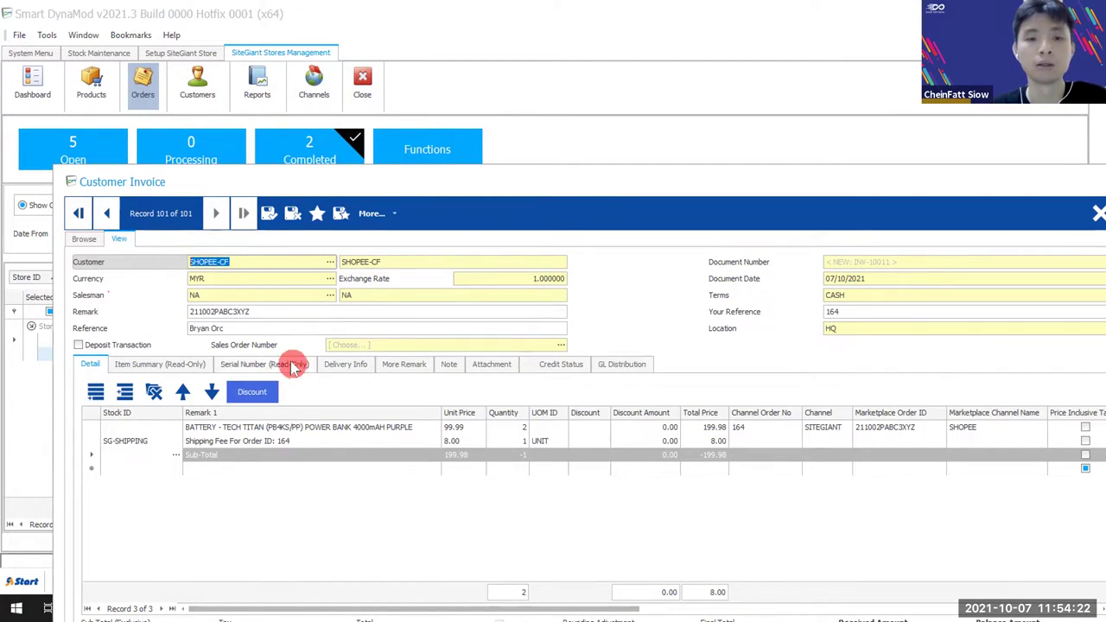
left_click(294, 366)
left_click(344, 364)
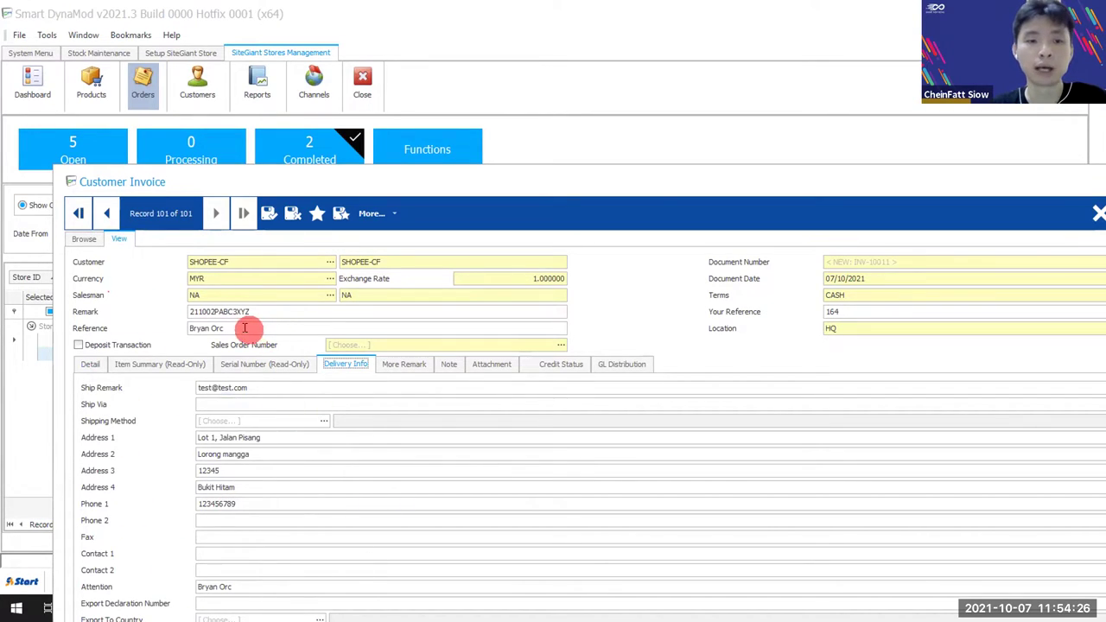
left_click_drag(245, 327, 110, 329)
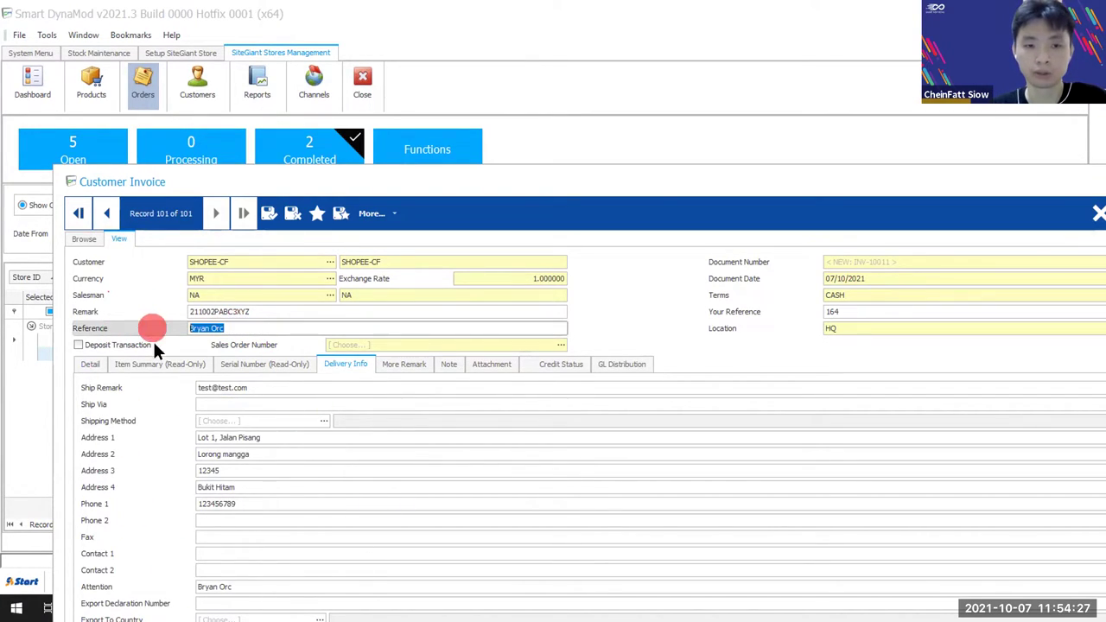
left_click(90, 364)
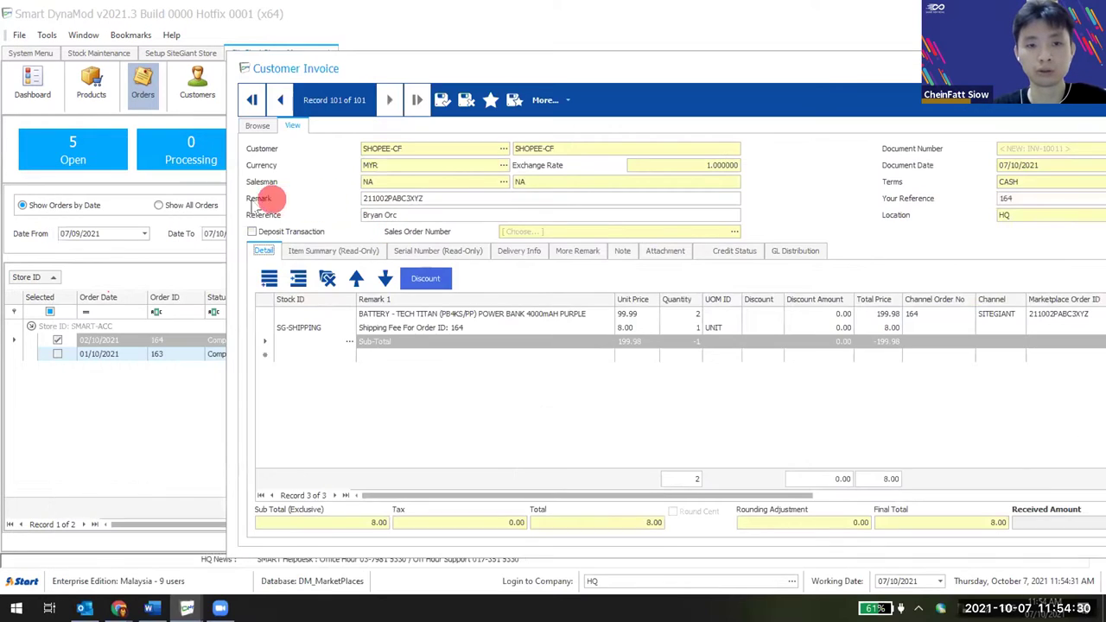
left_click_drag(423, 198, 342, 200)
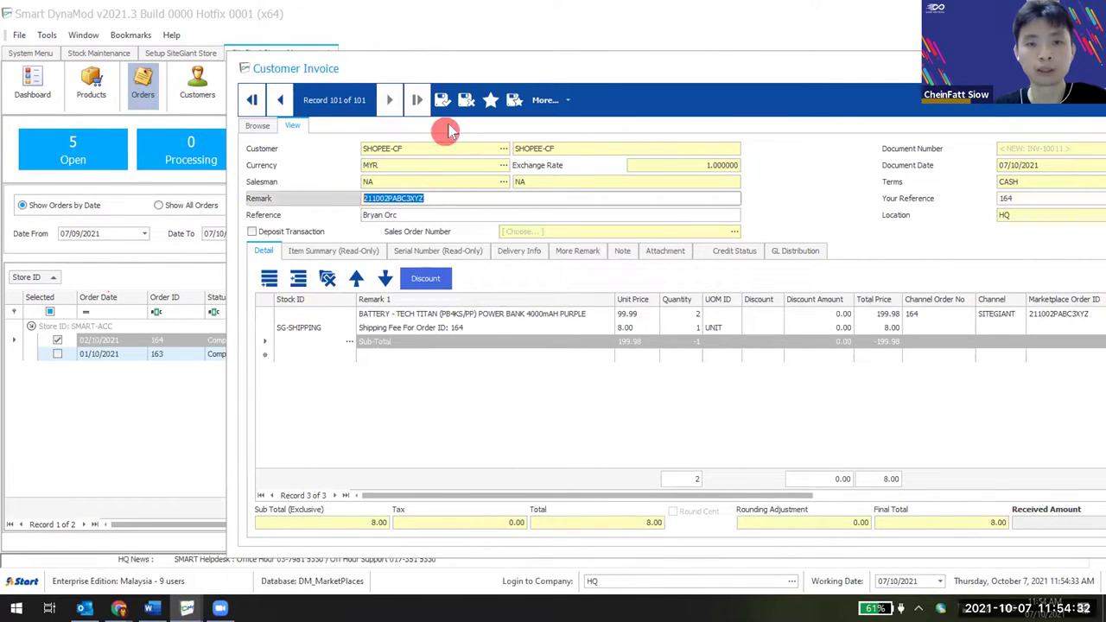
Examine the Remark, Reference and Your Reference fields in the maximized customer invoice.
left_click(432, 198)
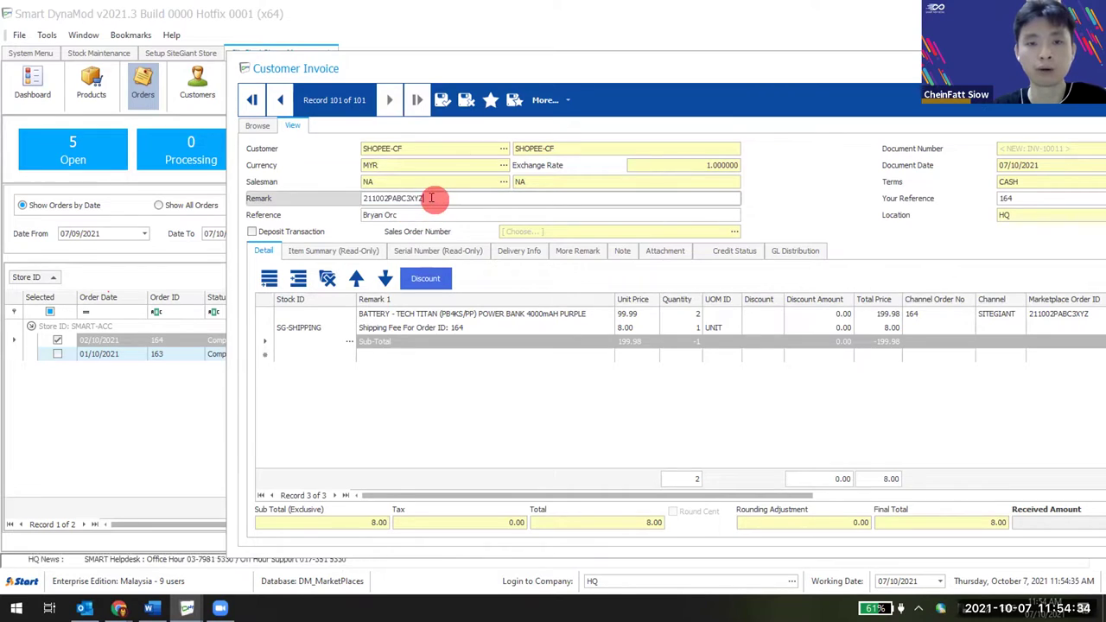
left_click_drag(432, 199, 304, 198)
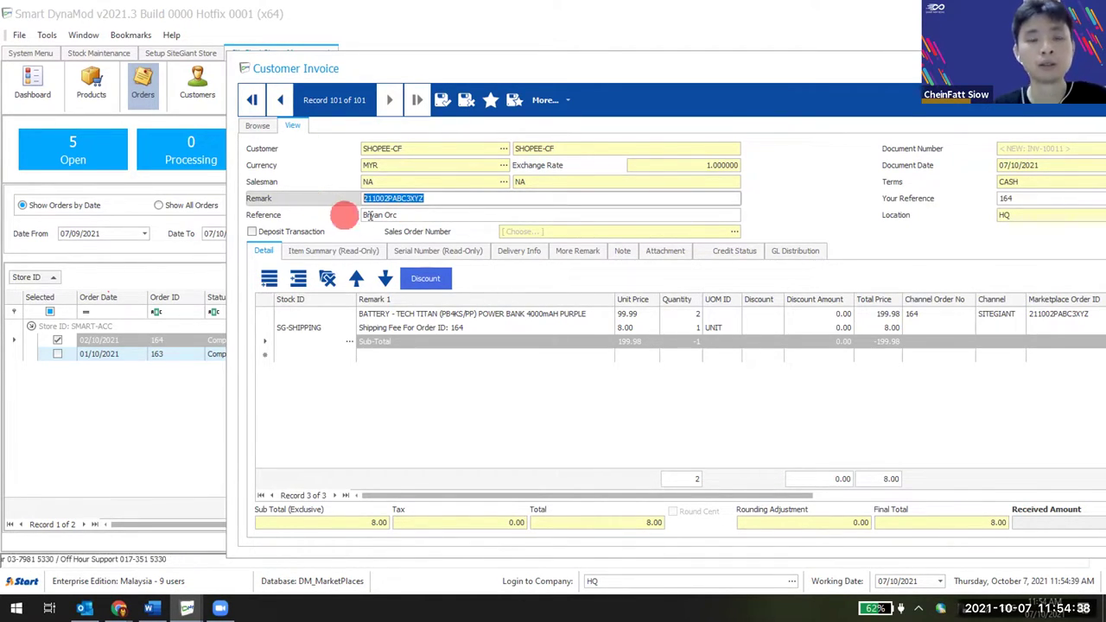
left_click_drag(409, 214, 295, 215)
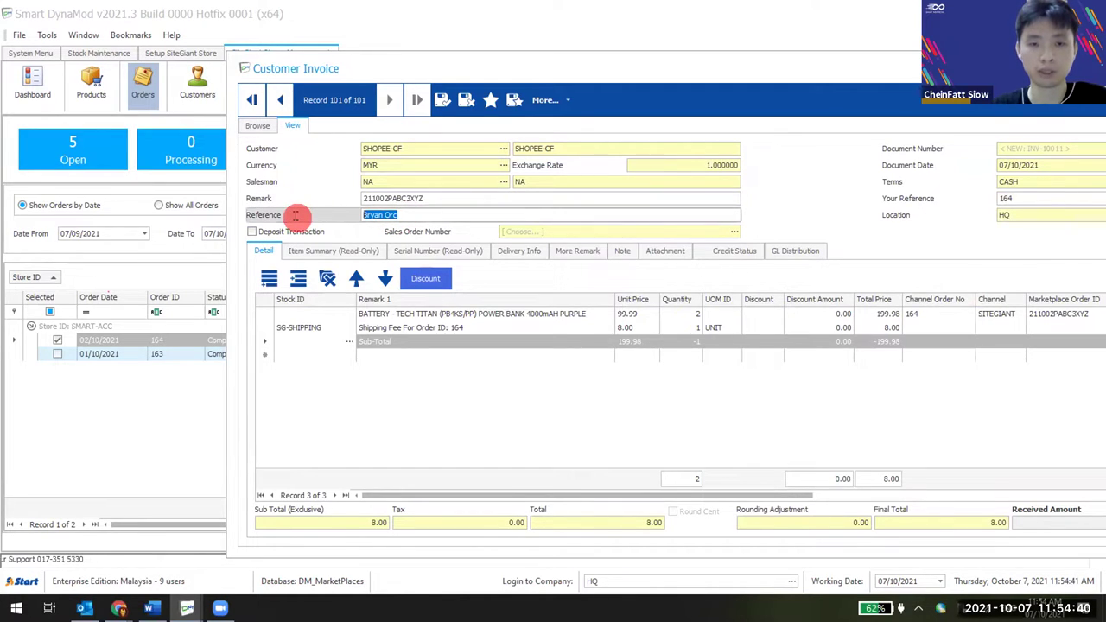
left_click(602, 83)
double_click(628, 72)
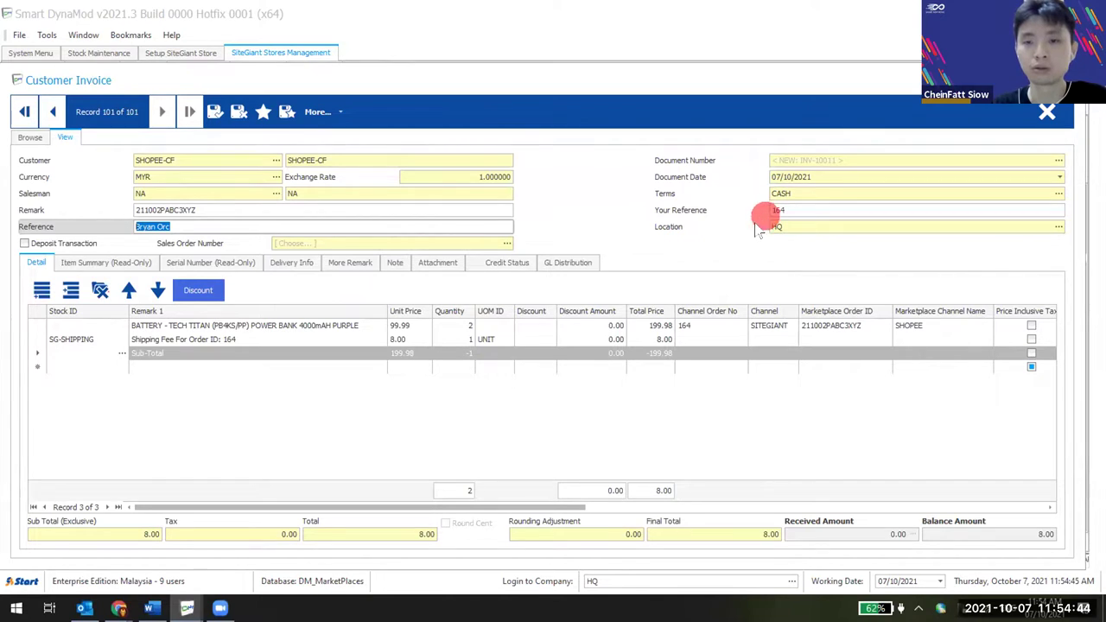
left_click(783, 210)
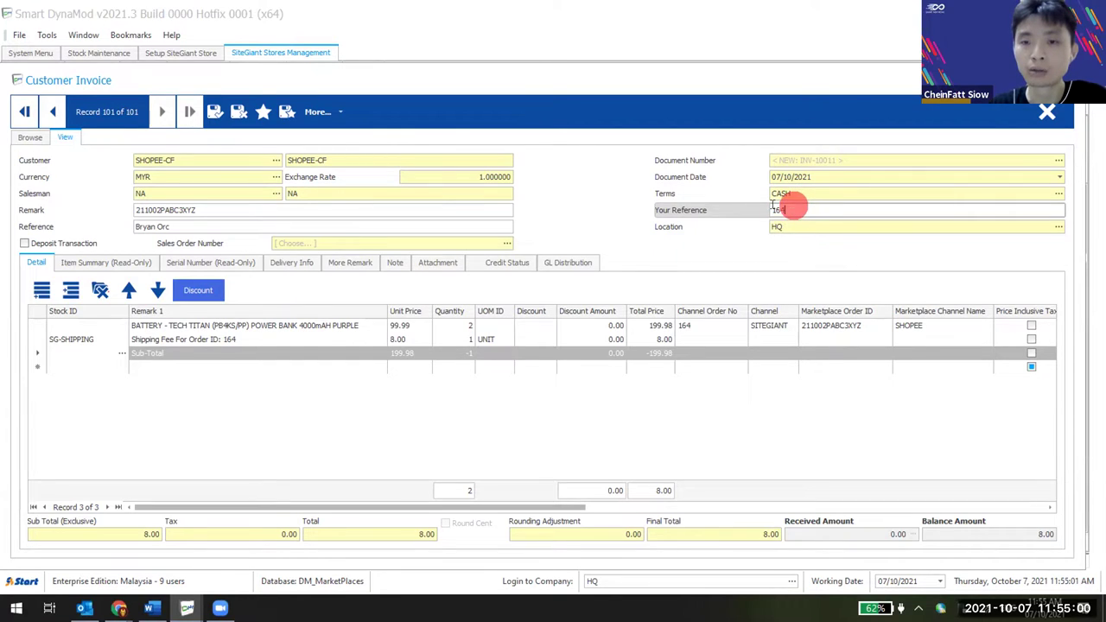
Move the Marketplace Channel Name column ahead of Marketplace Order ID in the invoice's detail grid.
left_click(663, 339)
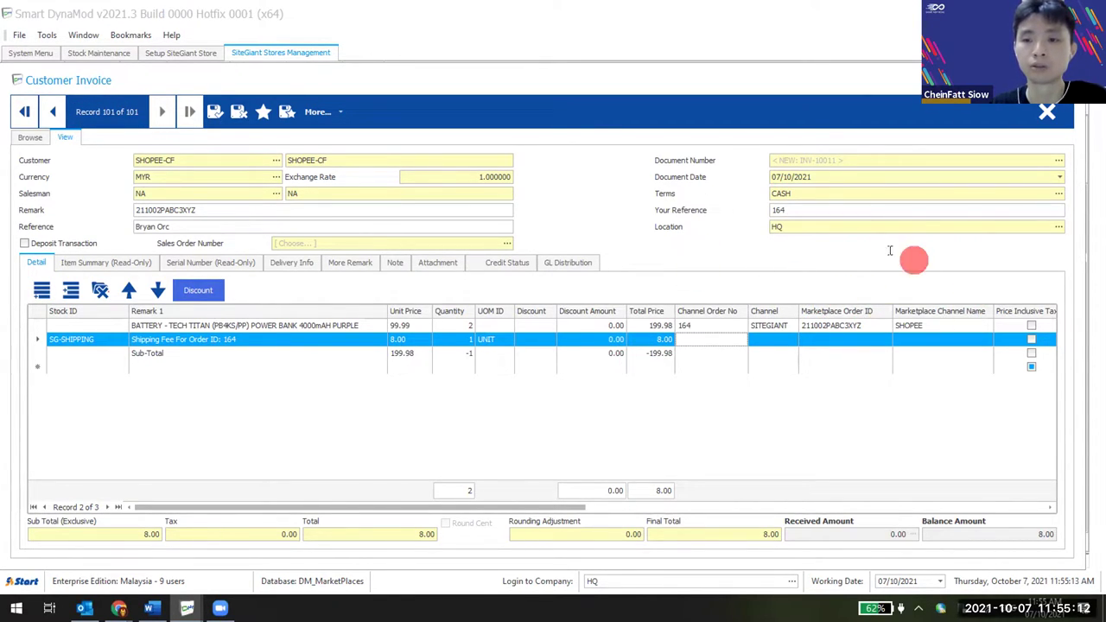
left_click(927, 327)
left_click_drag(923, 318, 804, 313)
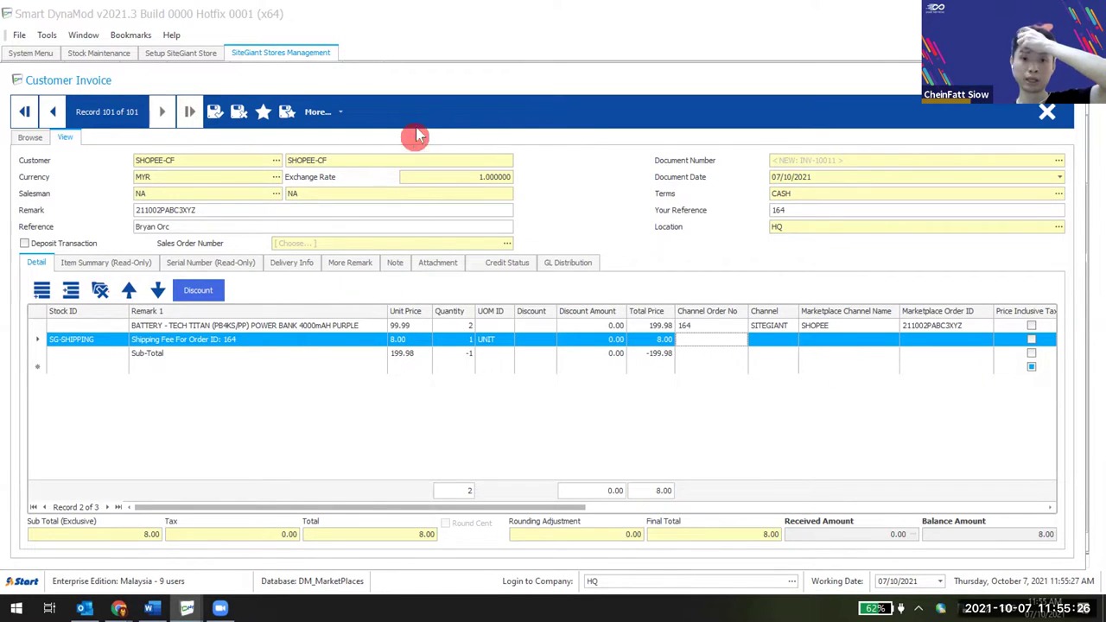
Restore the invoice window's size, cancel the customer invoice without saving and close it.
double_click(436, 89)
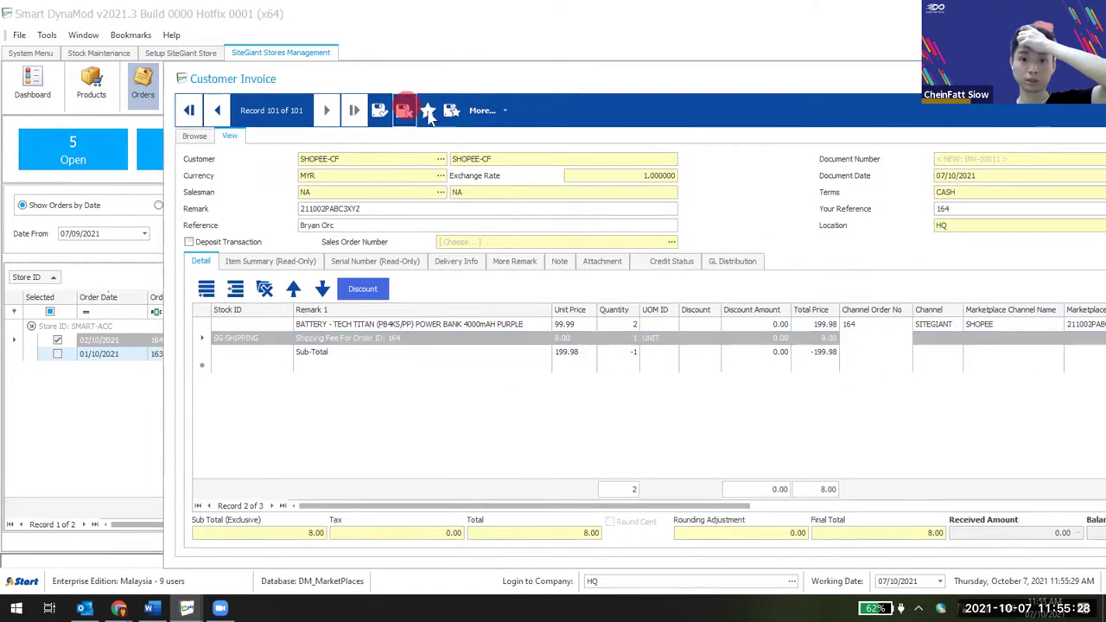
left_click_drag(551, 69, 895, 151)
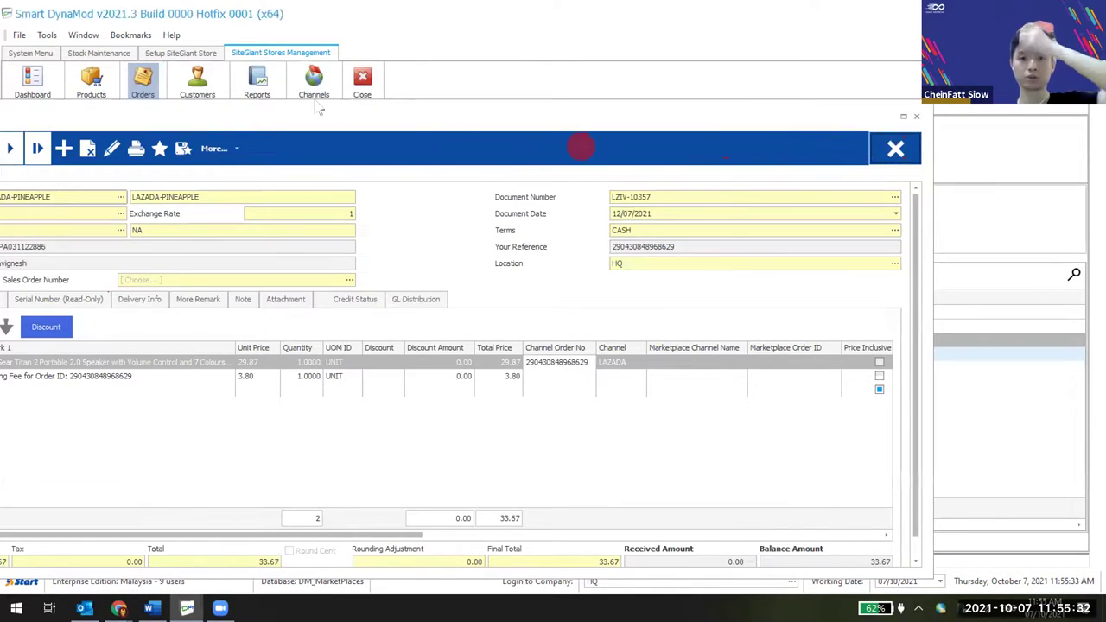
Create a customer sales order from the completed 02/10/2021 Shopee order, and cancel it without saving.
left_click(57, 340)
left_click(452, 147)
left_click(507, 242)
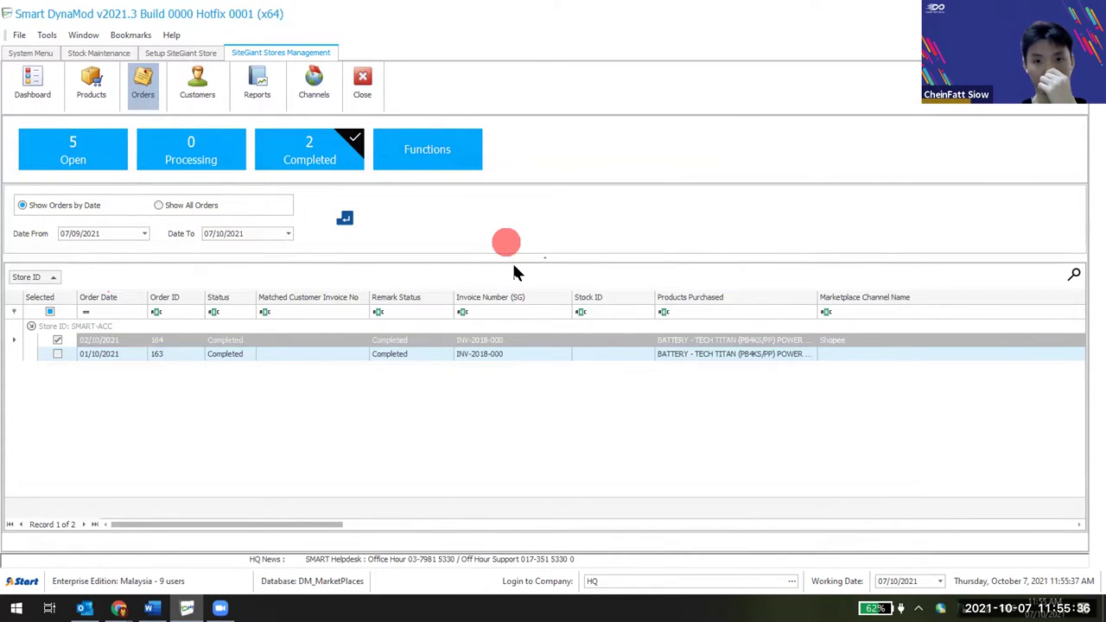
left_click(307, 191)
double_click(306, 191)
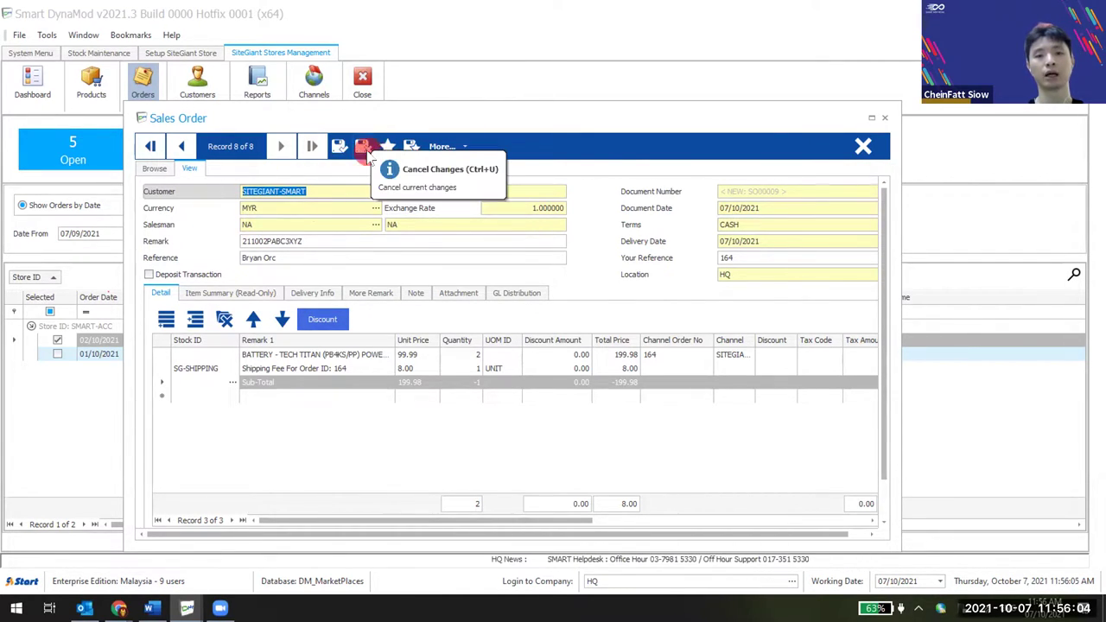
left_click(365, 147)
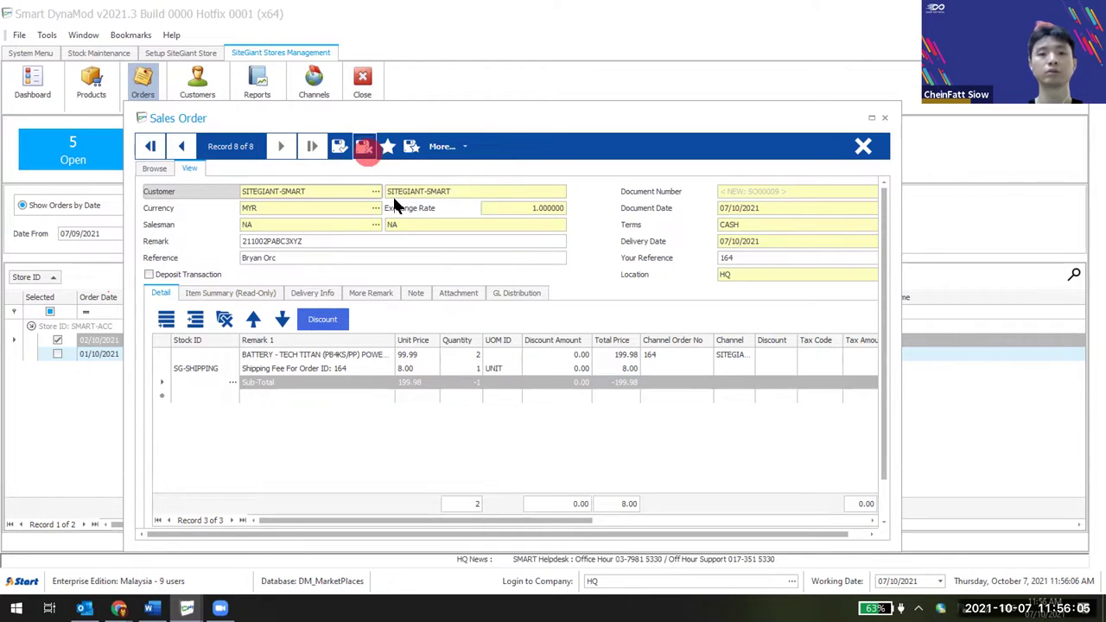
left_click(864, 147)
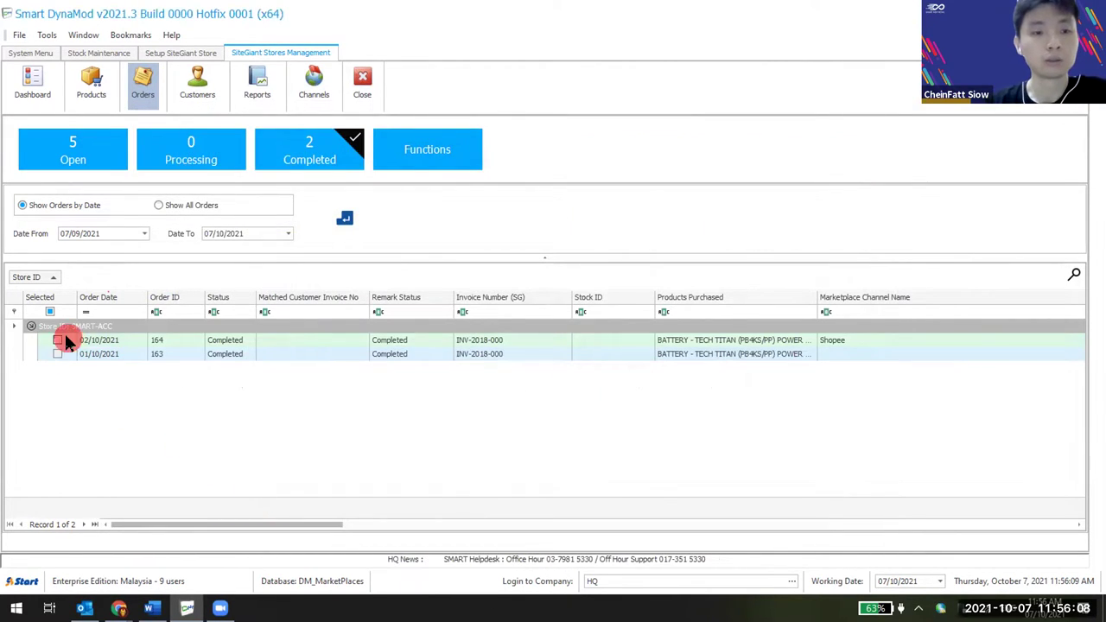
Select the completed 02/10/2021 Shopee order and look at the available order functions, including Generate Customer Invoice.
left_click(60, 340)
left_click(404, 147)
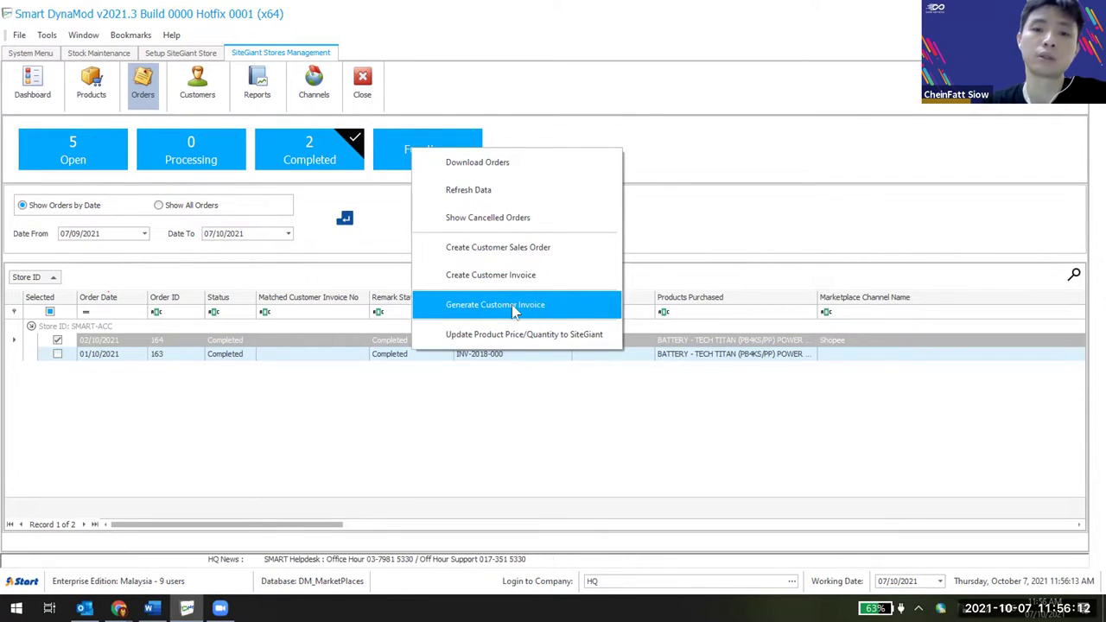
left_click(790, 205)
left_click(138, 359)
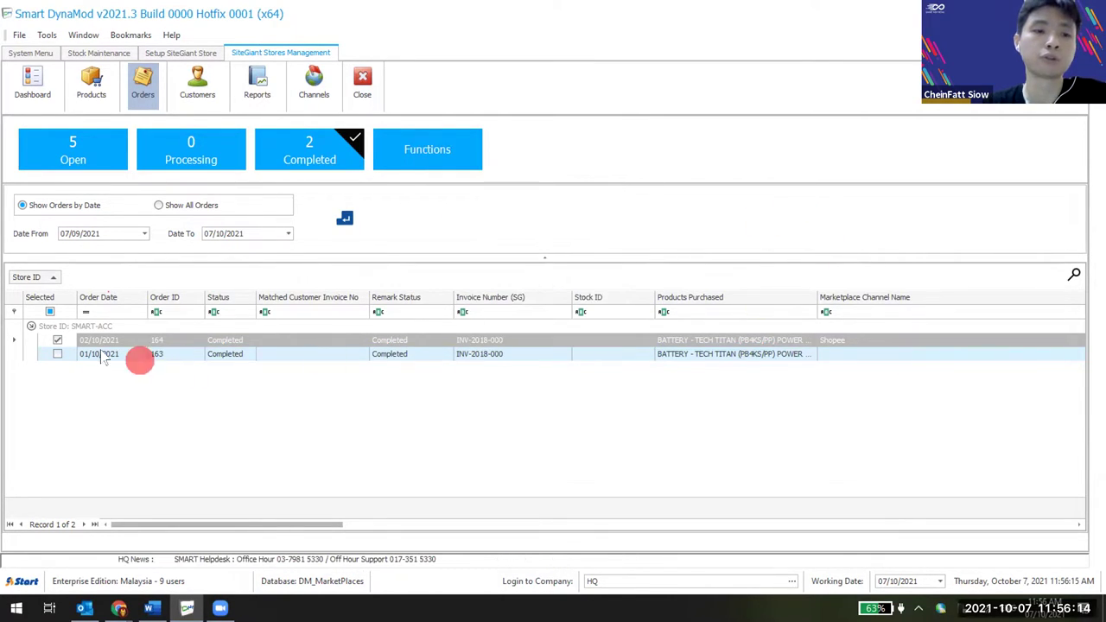
Create a customer invoice from the completed Shopee order dated 02/10/2021.
left_click(57, 340)
left_click(57, 340)
left_click(427, 148)
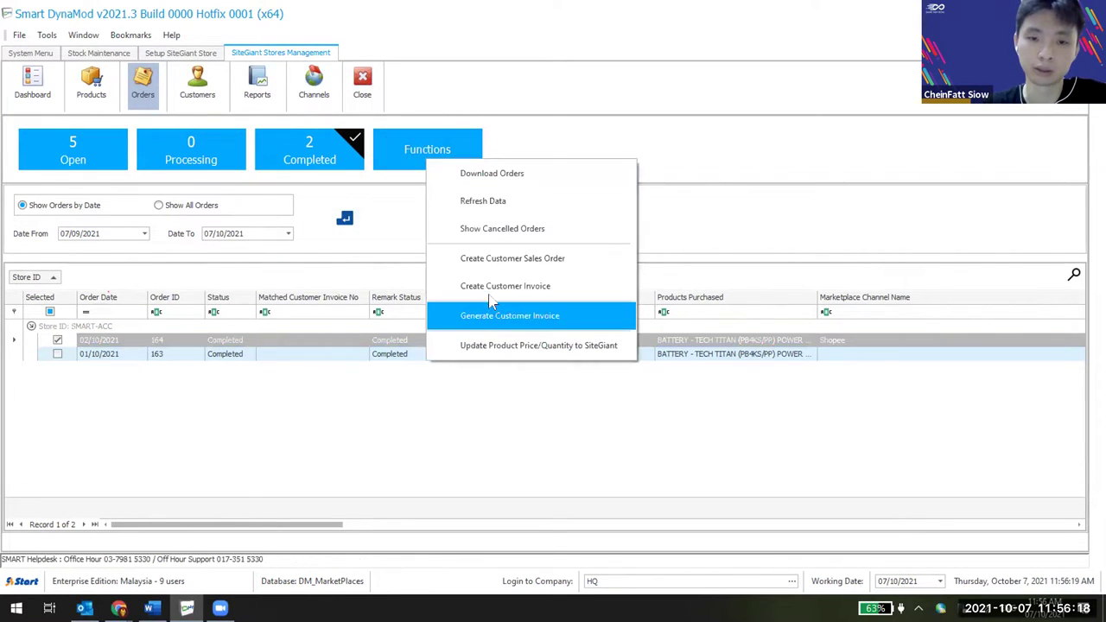
left_click(490, 286)
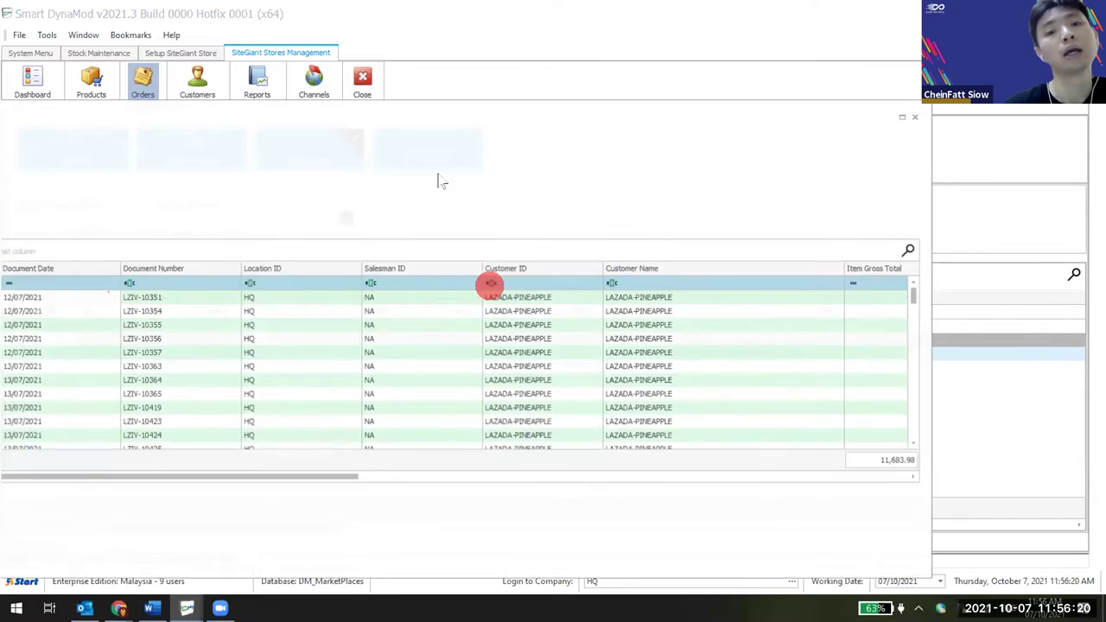
double_click(515, 119)
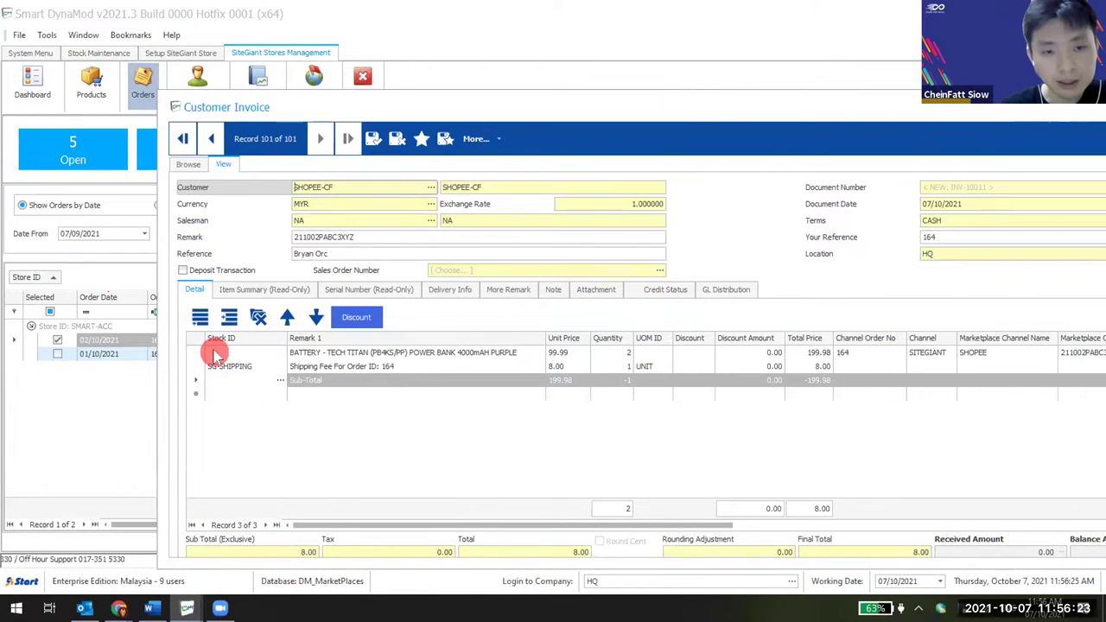
Assign stock ID 1001, COCA-COLA 330ML, to the power bank line of the new invoice.
left_click(216, 352)
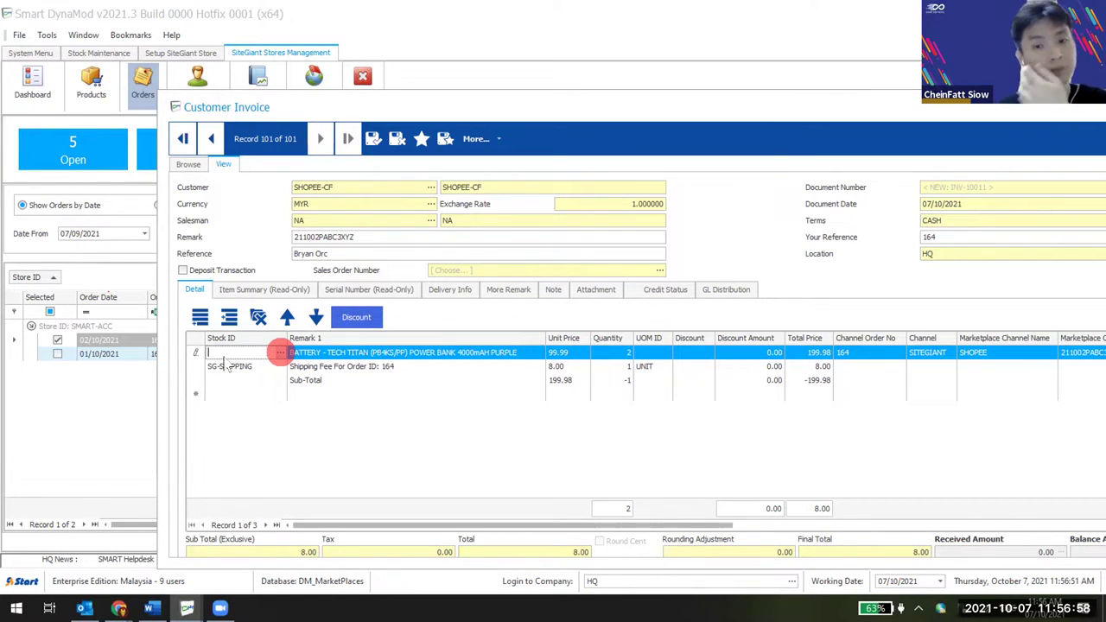
left_click(279, 353)
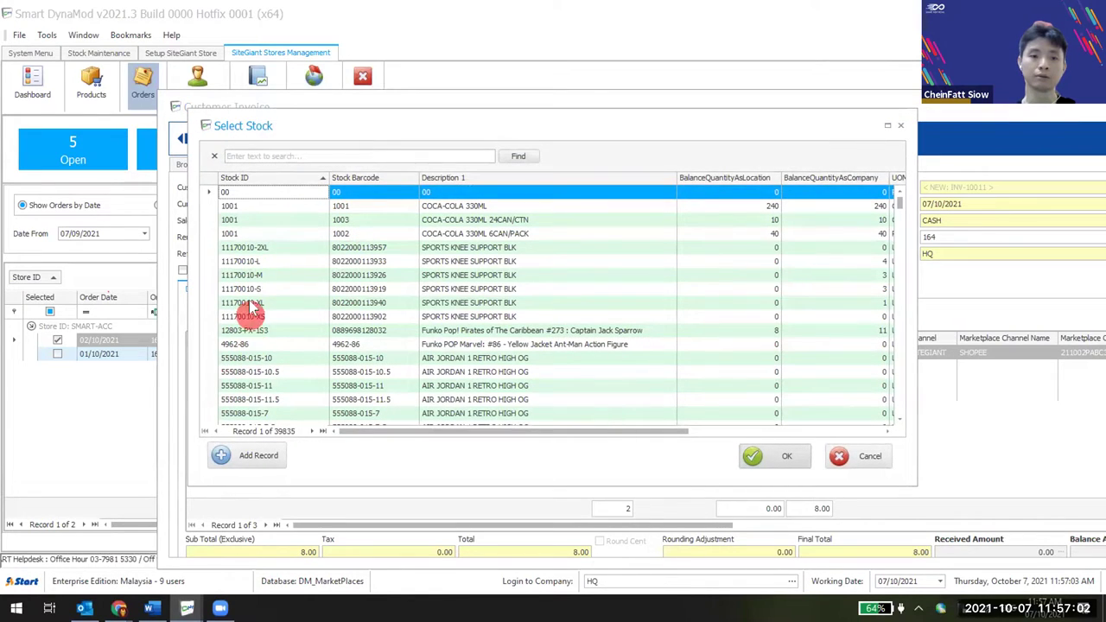
double_click(266, 206)
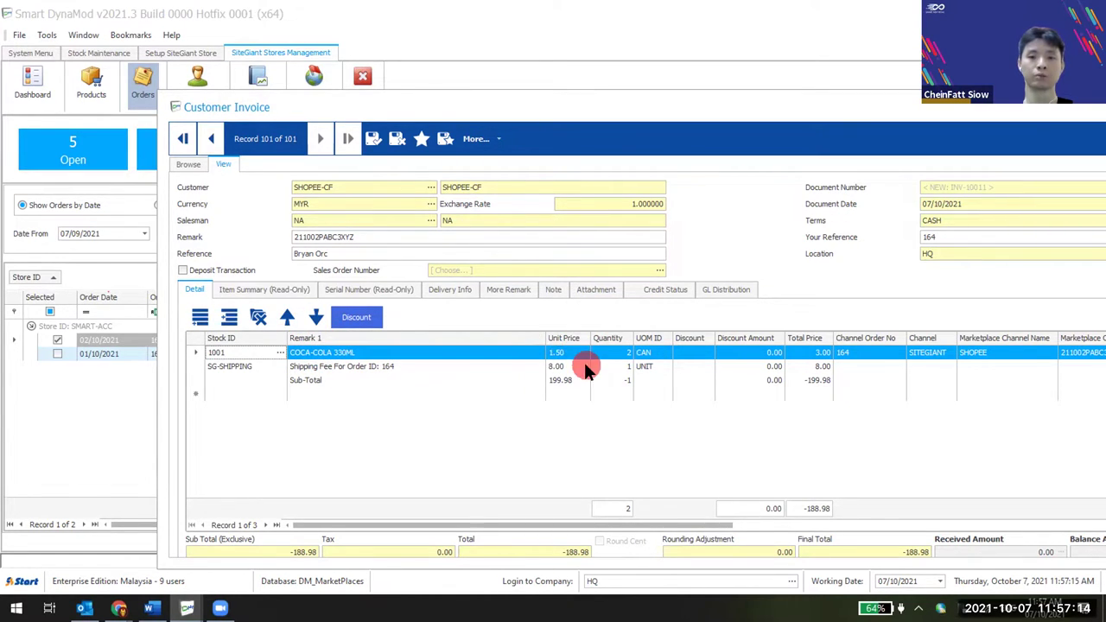
Discard the unsaved invoice and return to the list of completed orders.
left_click(398, 141)
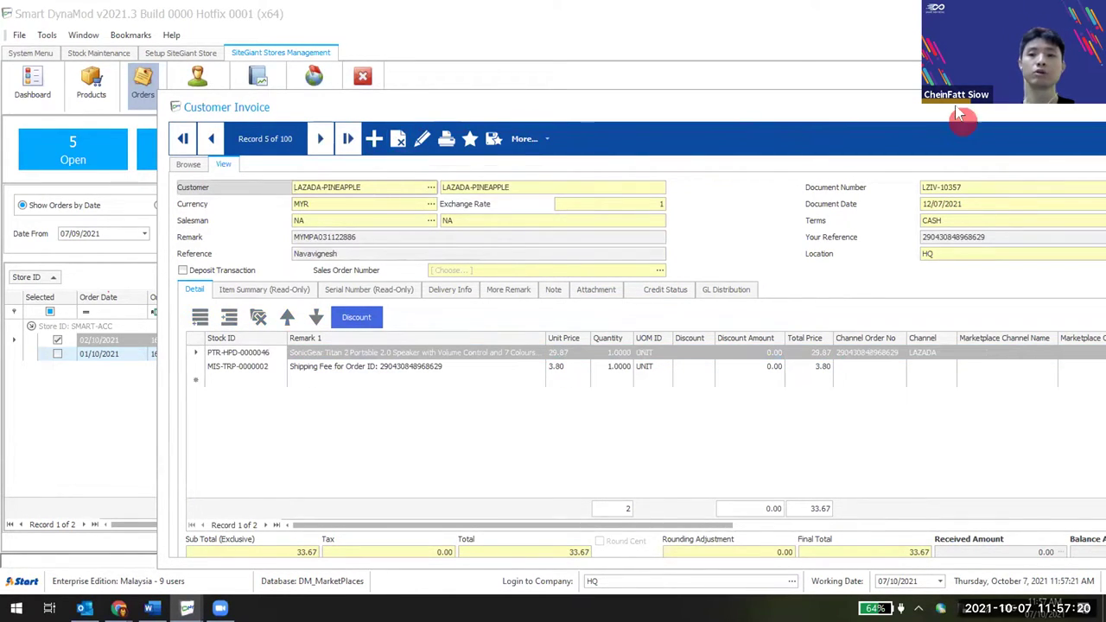
double_click(959, 111)
left_click(891, 198)
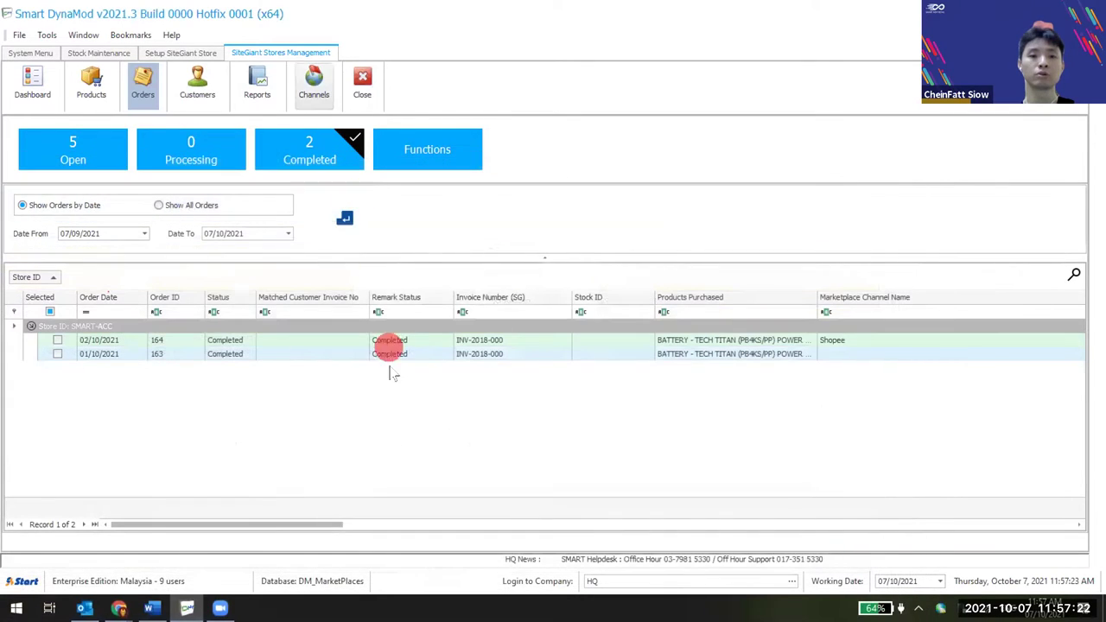
Clear the SKU-001 filter from the online products list.
left_click(107, 91)
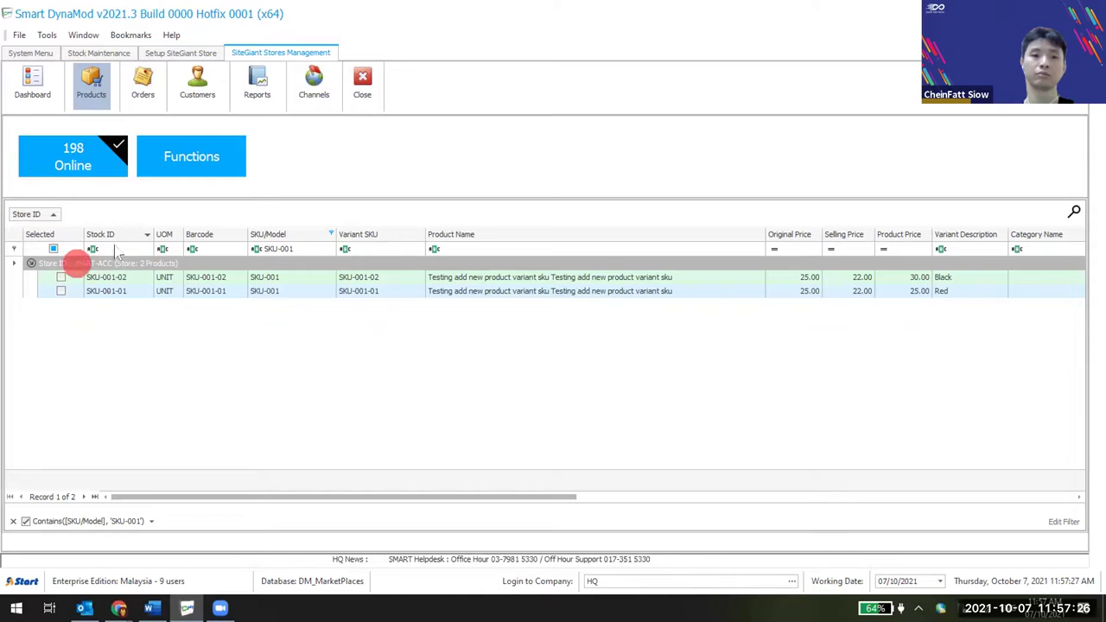
left_click(13, 522)
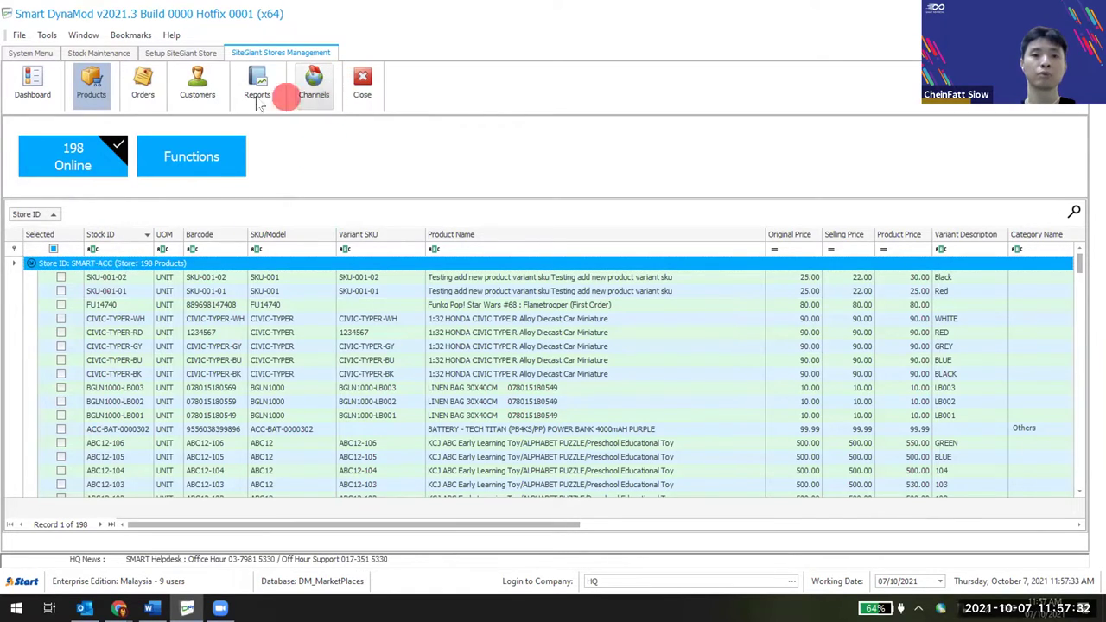
Create the invoice for the completed Shopee order again, review its lines and totals, and exit without saving.
left_click(143, 85)
left_click(57, 340)
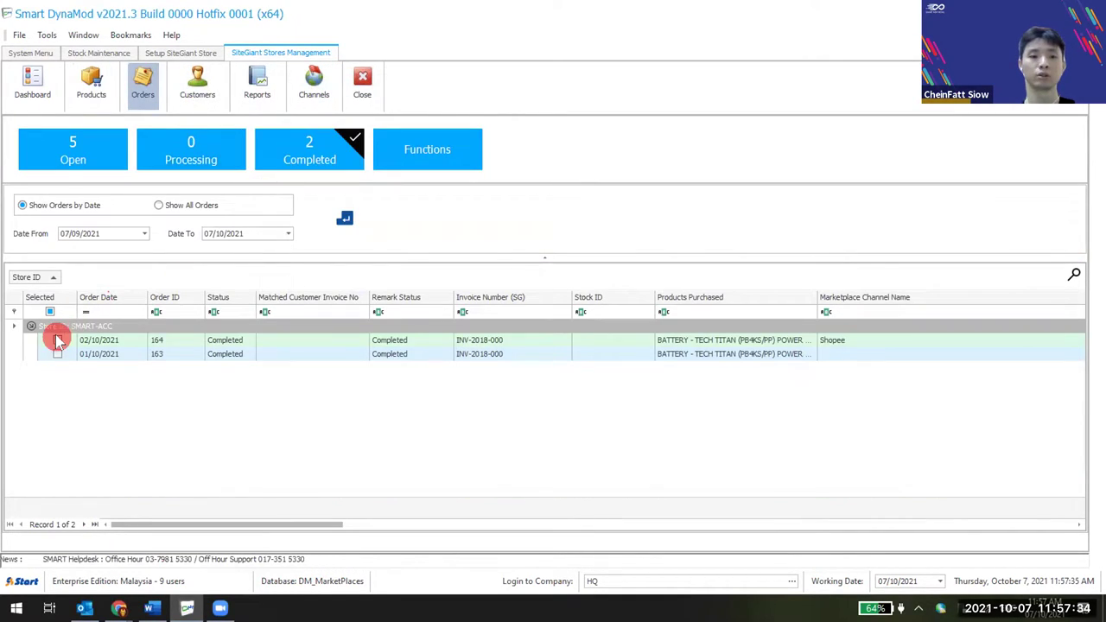
left_click(460, 151)
left_click(500, 274)
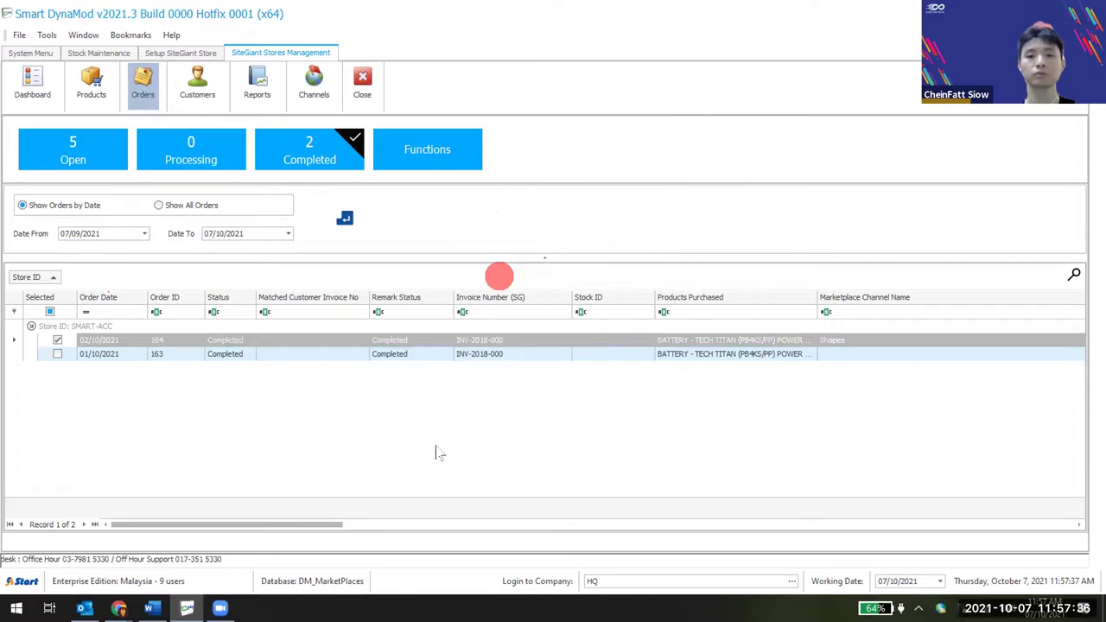
left_click(273, 204)
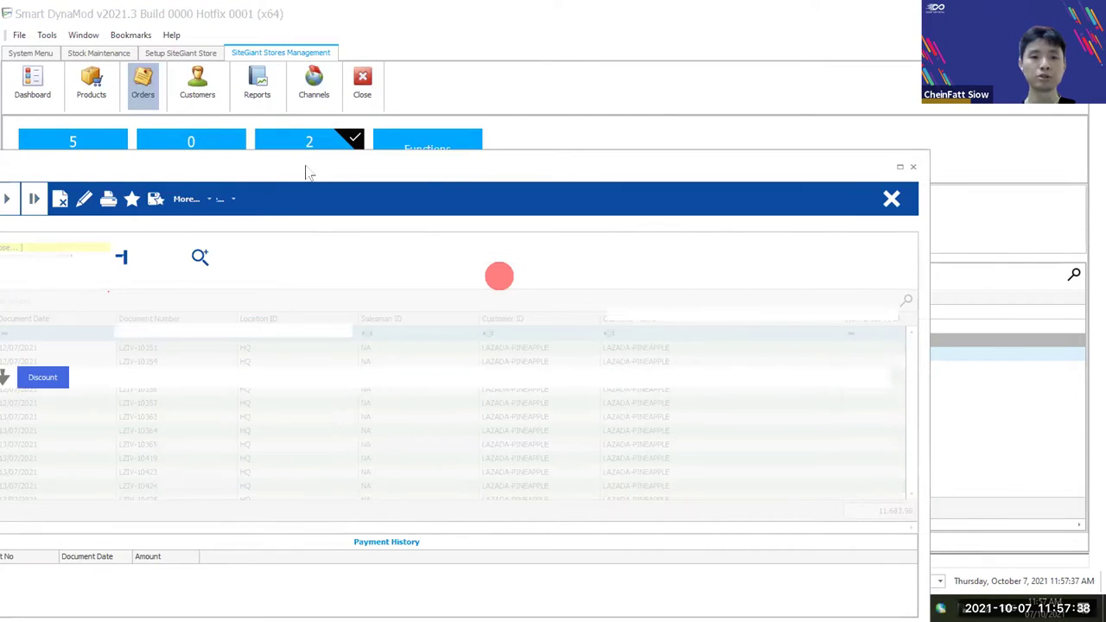
left_click(169, 435)
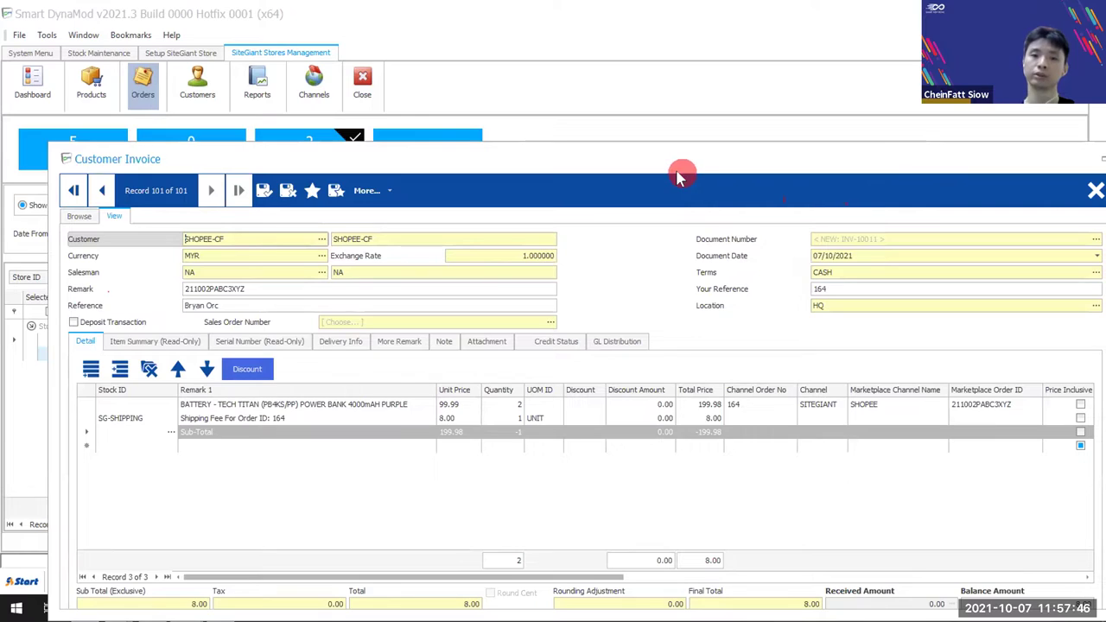
left_click_drag(678, 178, 557, 184)
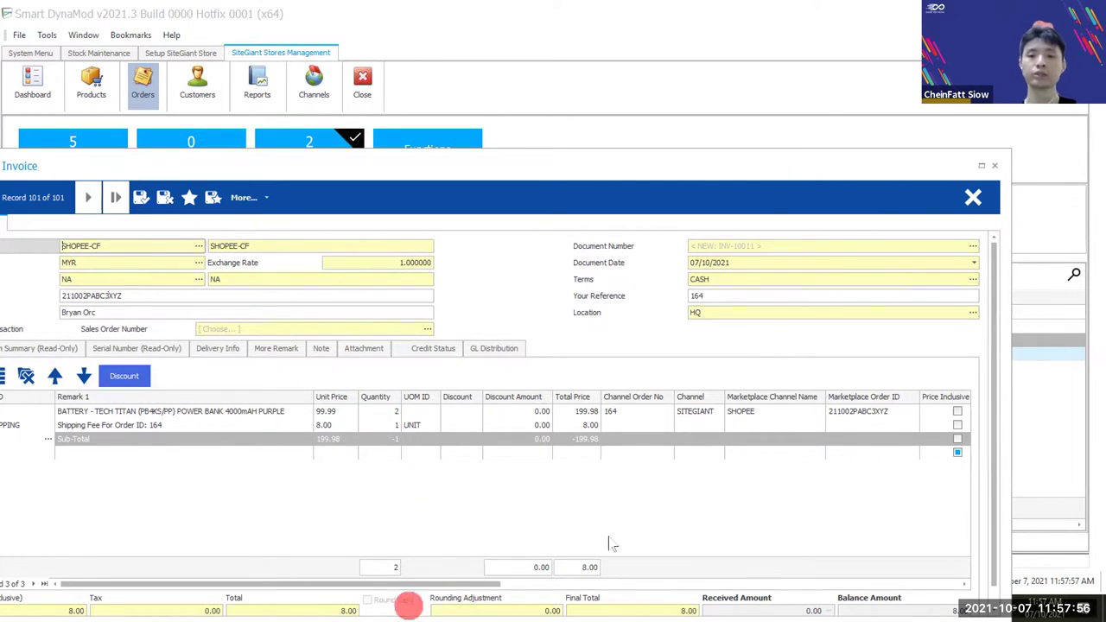
left_click(971, 199)
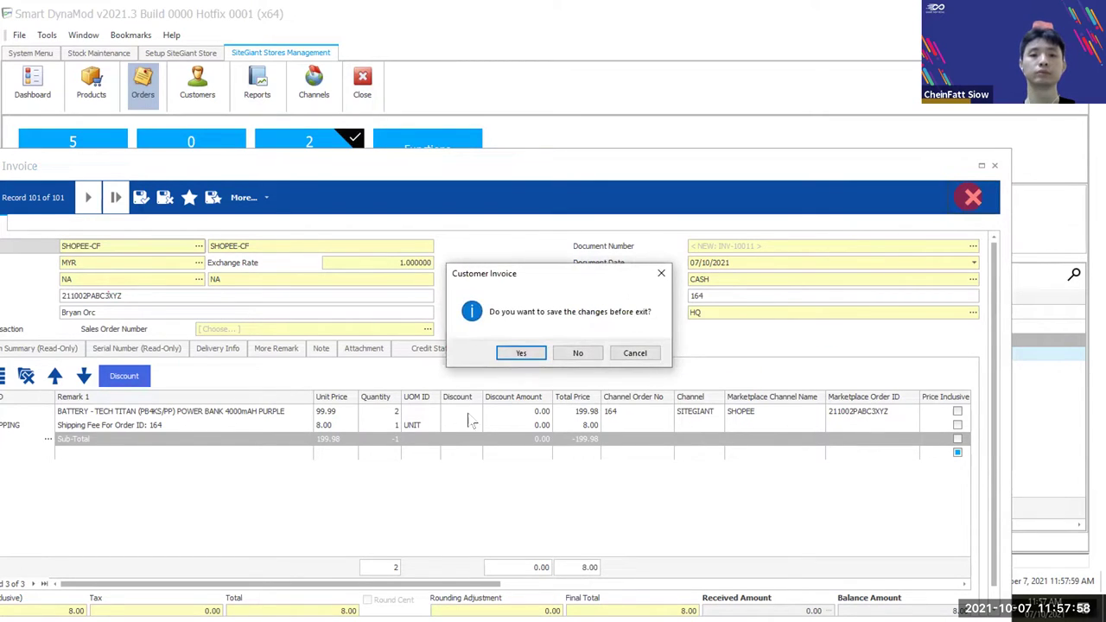
left_click(575, 352)
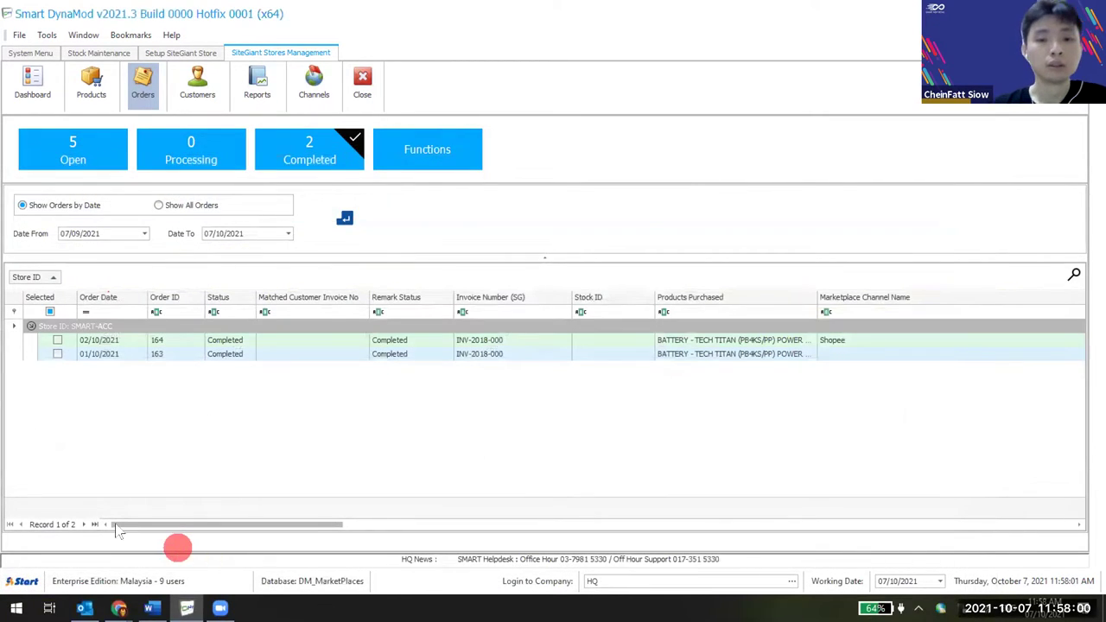
Create a customer invoice from the completed order dated 01/10/2021 and exit without saving it.
left_click(57, 354)
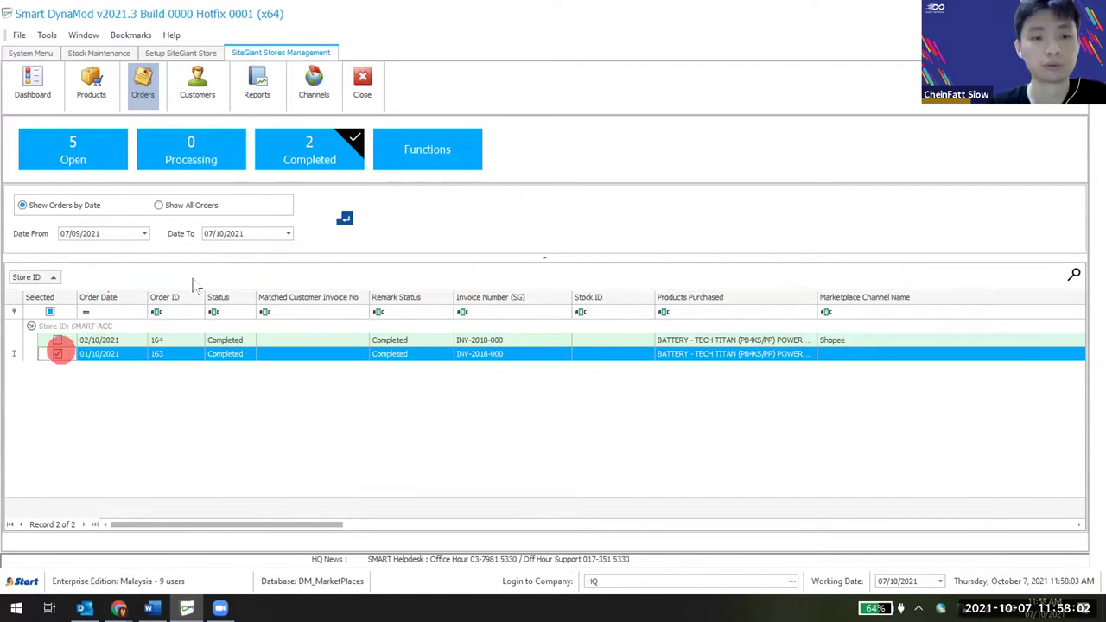
left_click(447, 136)
left_click(516, 257)
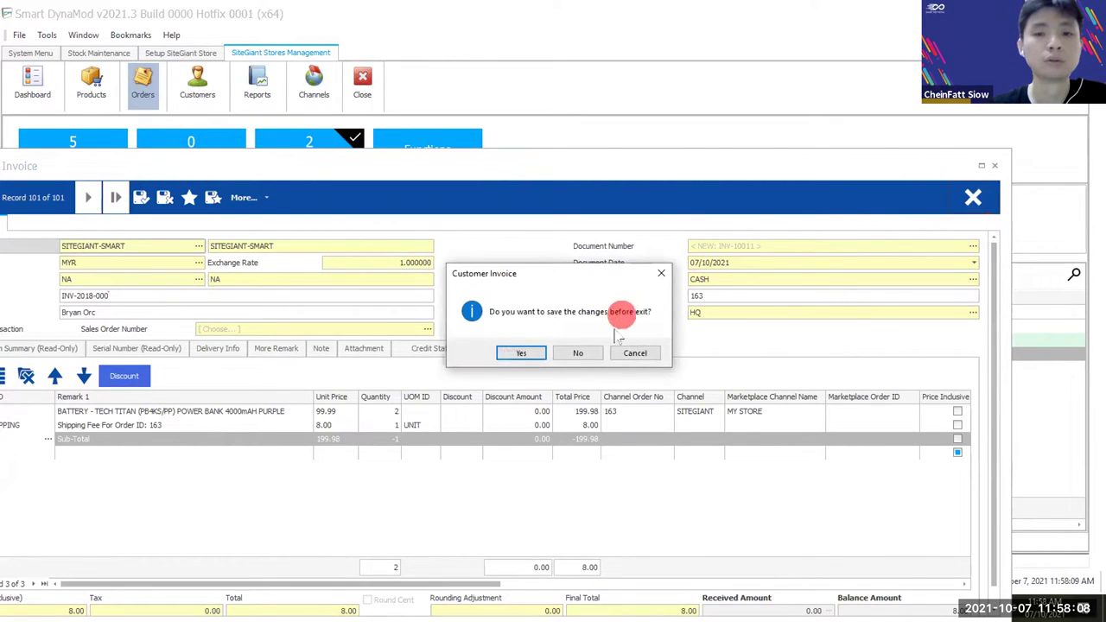
left_click(154, 229)
Create one customer invoice from both open CIVIC-TYPER order lines dated 05/10/2021, review it, and close it without saving.
left_click(151, 342)
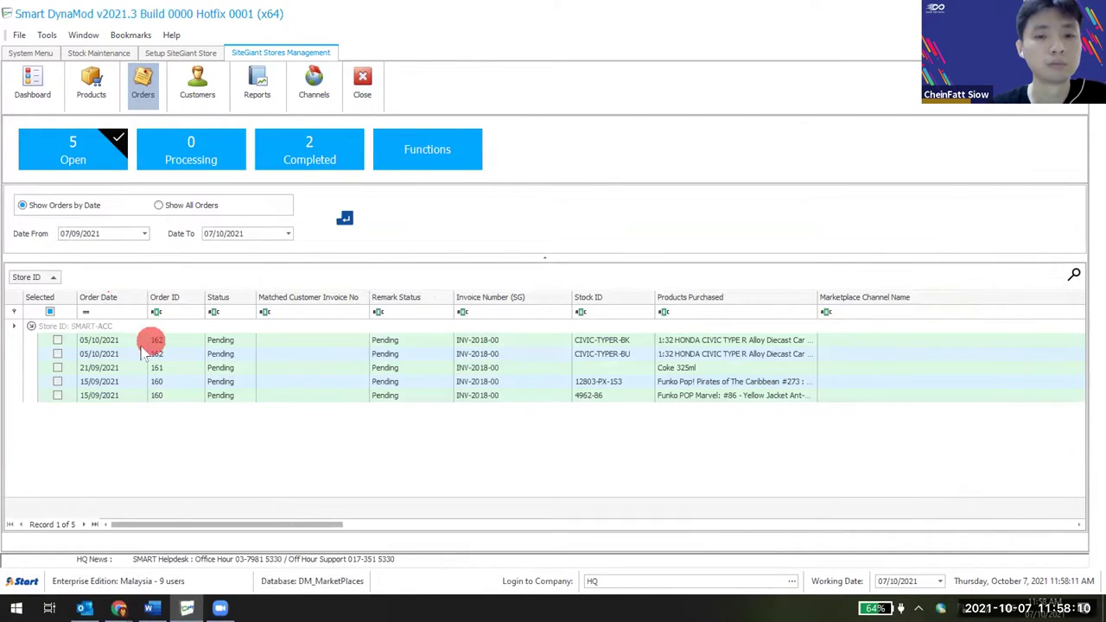
left_click(57, 340)
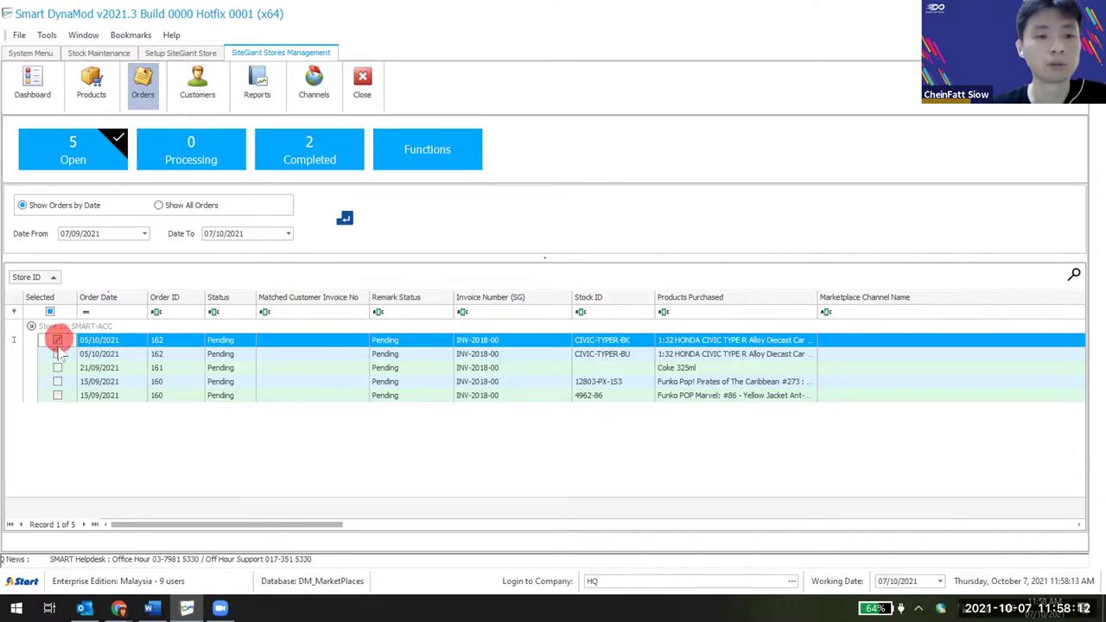
left_click(57, 354)
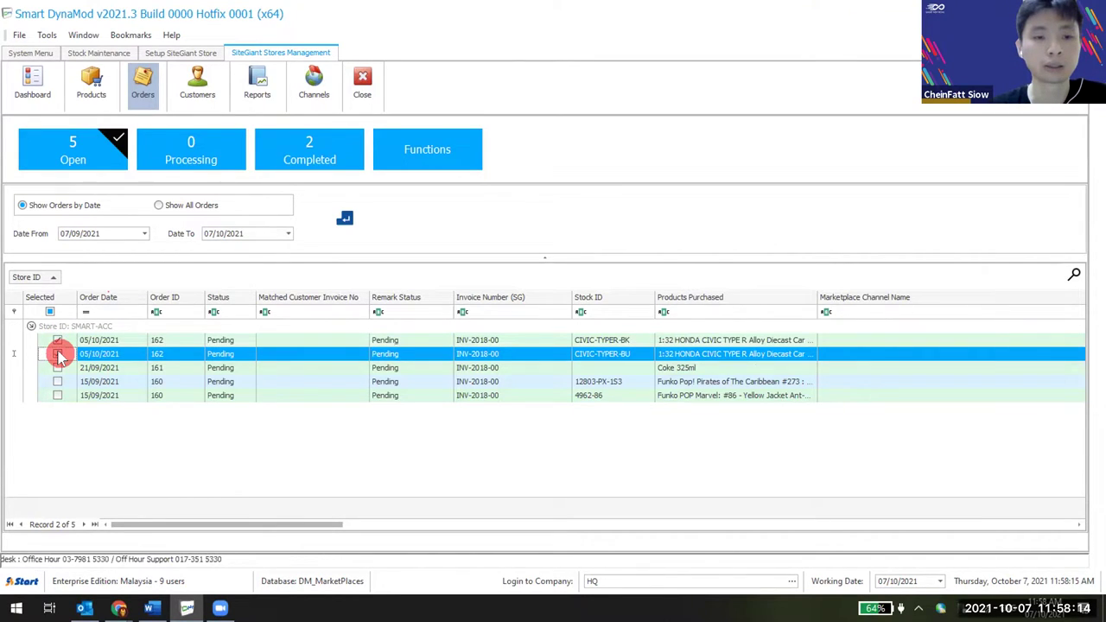
left_click(432, 151)
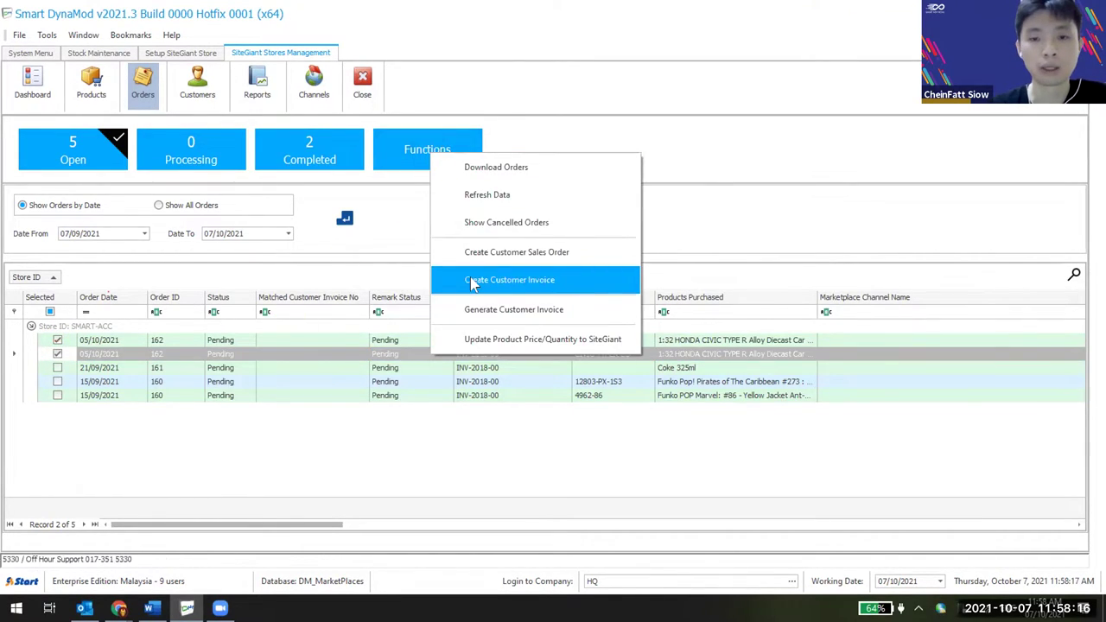
left_click(471, 281)
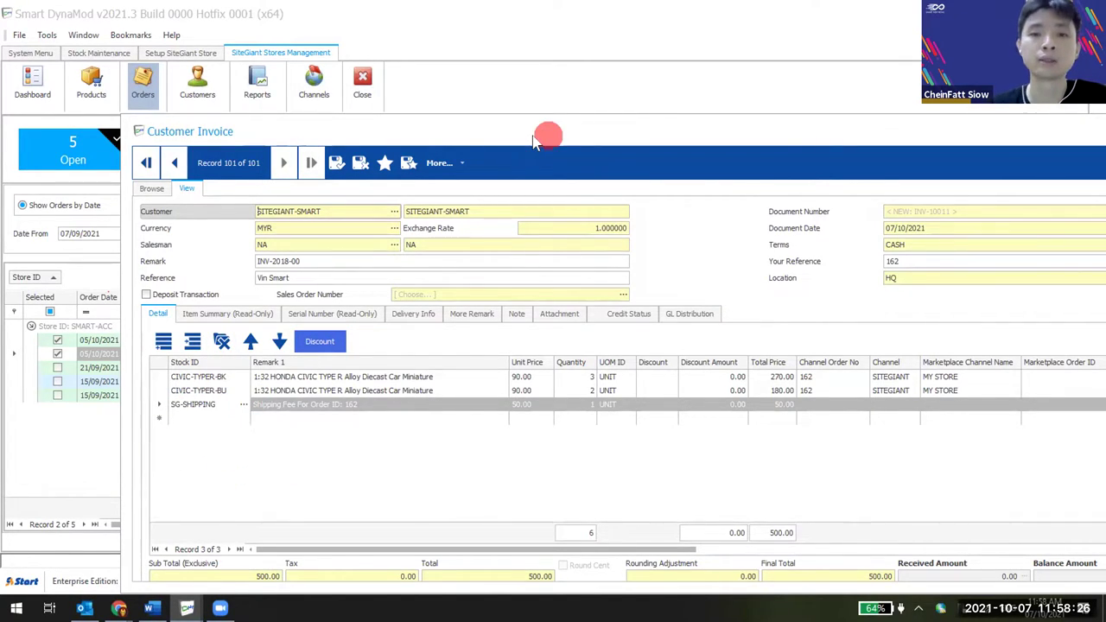
left_click_drag(534, 143, 387, 136)
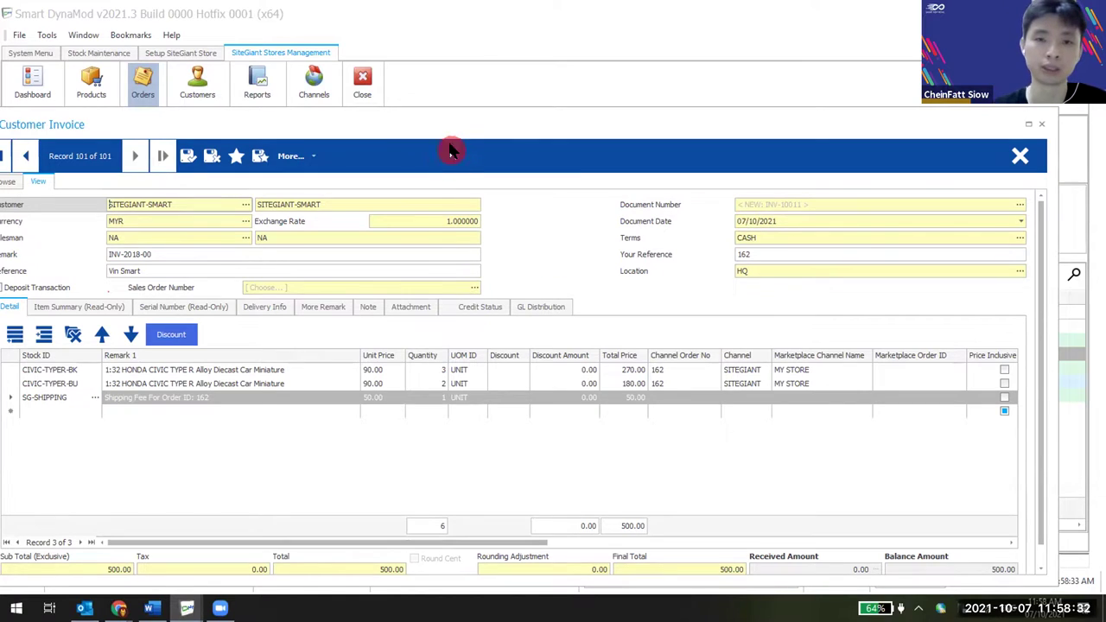
left_click_drag(455, 131, 682, 265)
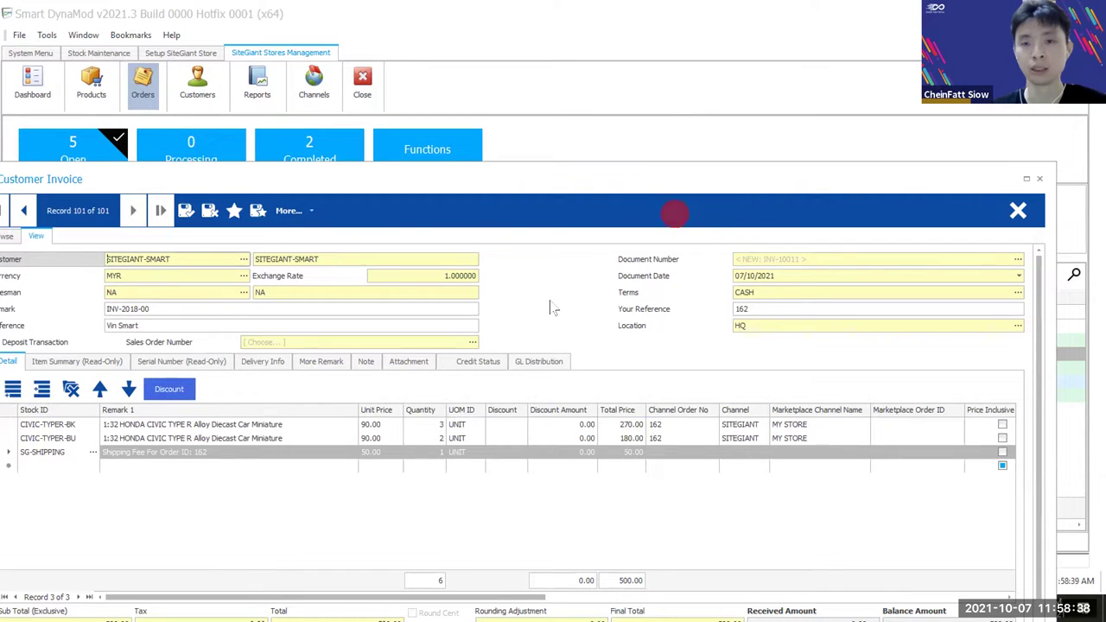
left_click_drag(539, 174, 510, 84)
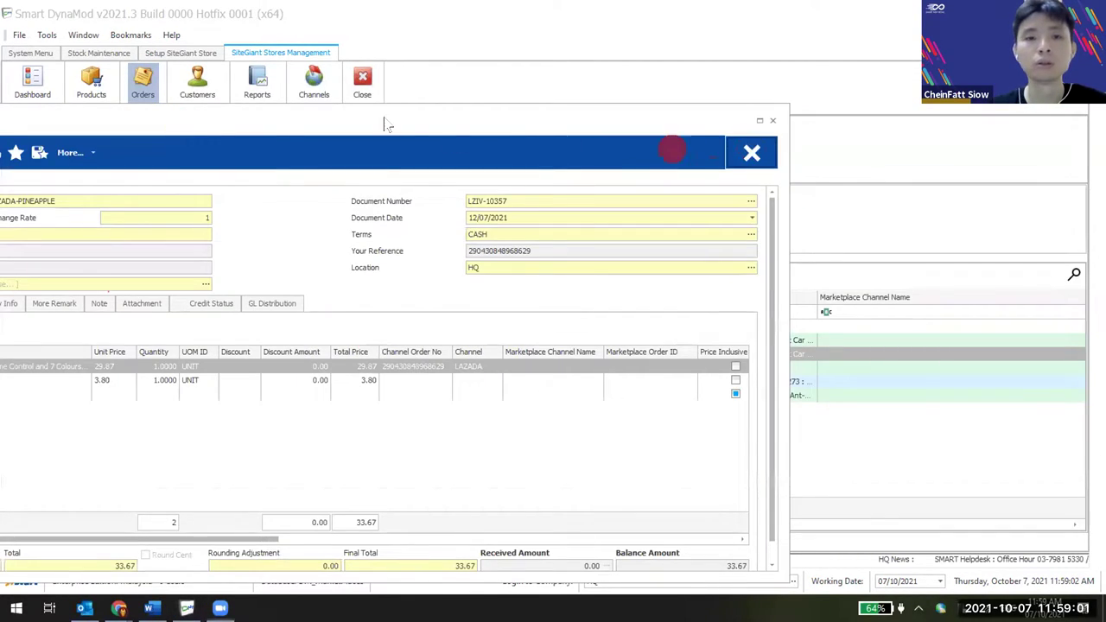
left_click(753, 150)
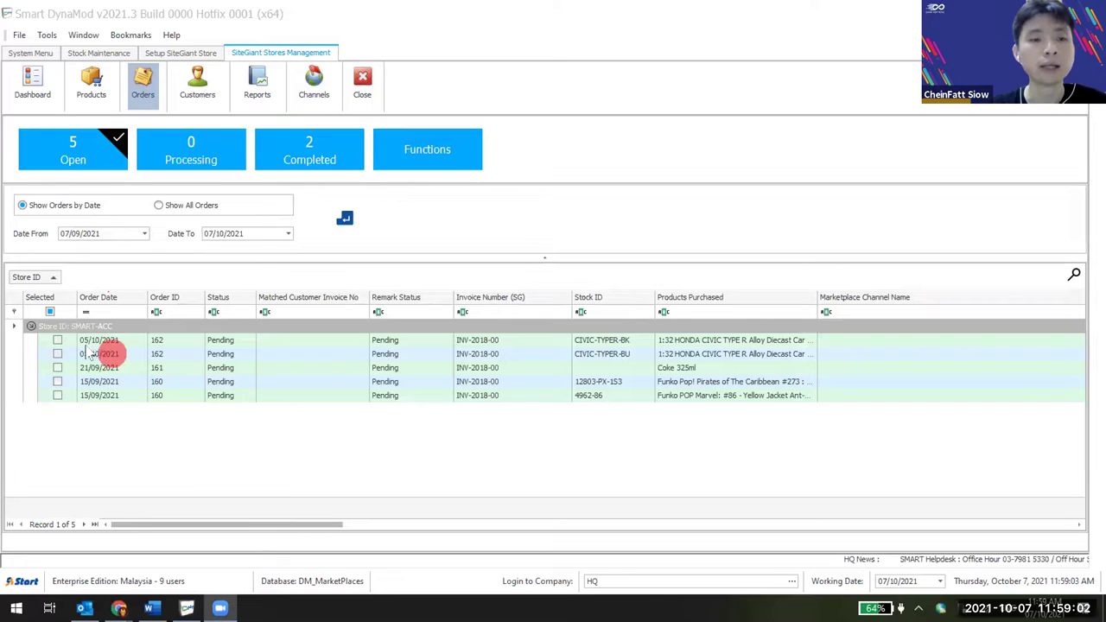
left_click(422, 157)
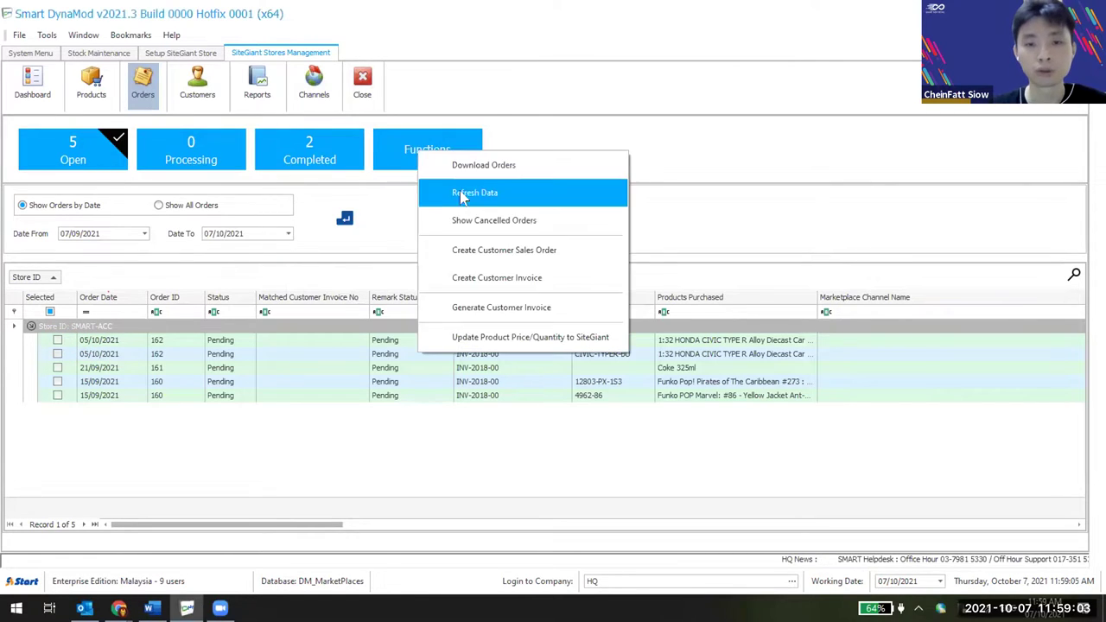
left_click(529, 308)
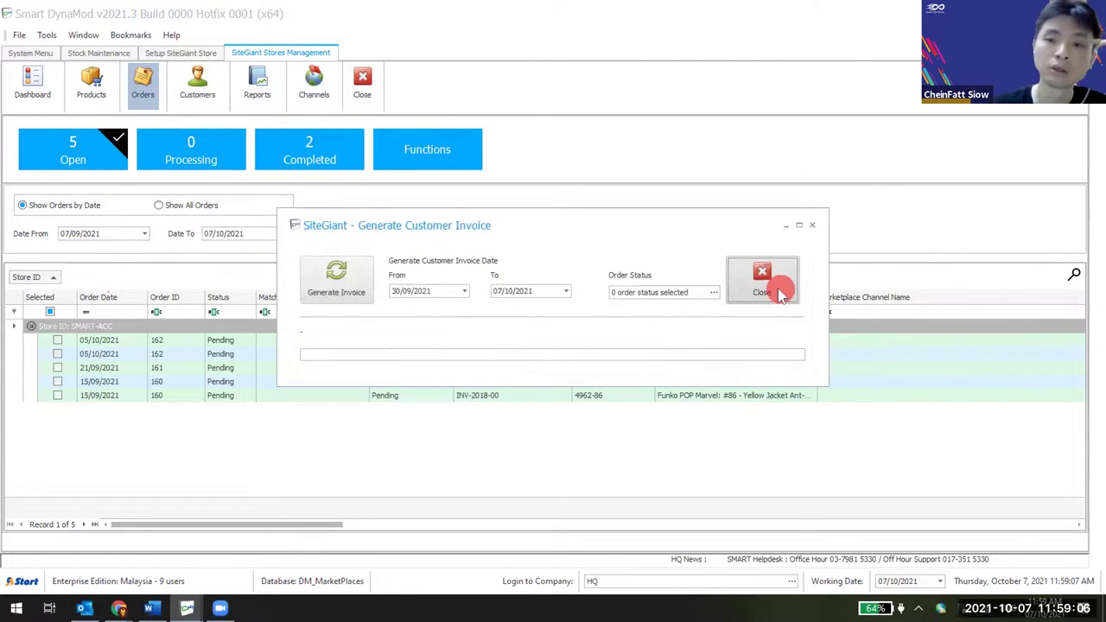
left_click(762, 280)
left_click(57, 339)
left_click(57, 353)
left_click(57, 395)
left_click(57, 339)
left_click(57, 354)
left_click(57, 395)
Open the batch Generate Customer Invoice function for the SiteGiant orders.
left_click(450, 154)
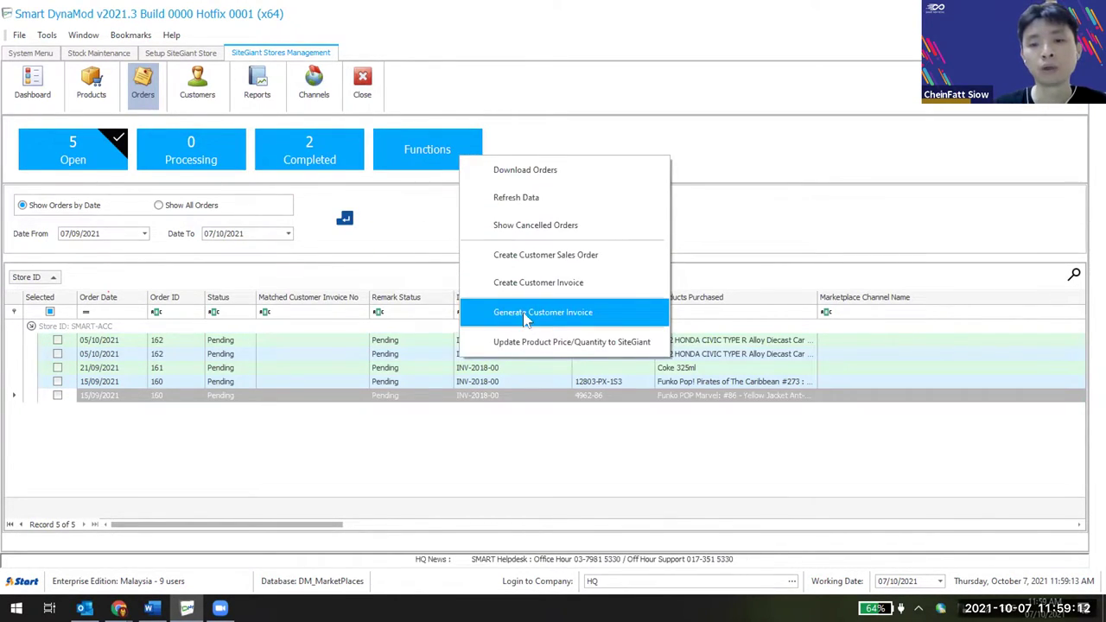
left_click(526, 318)
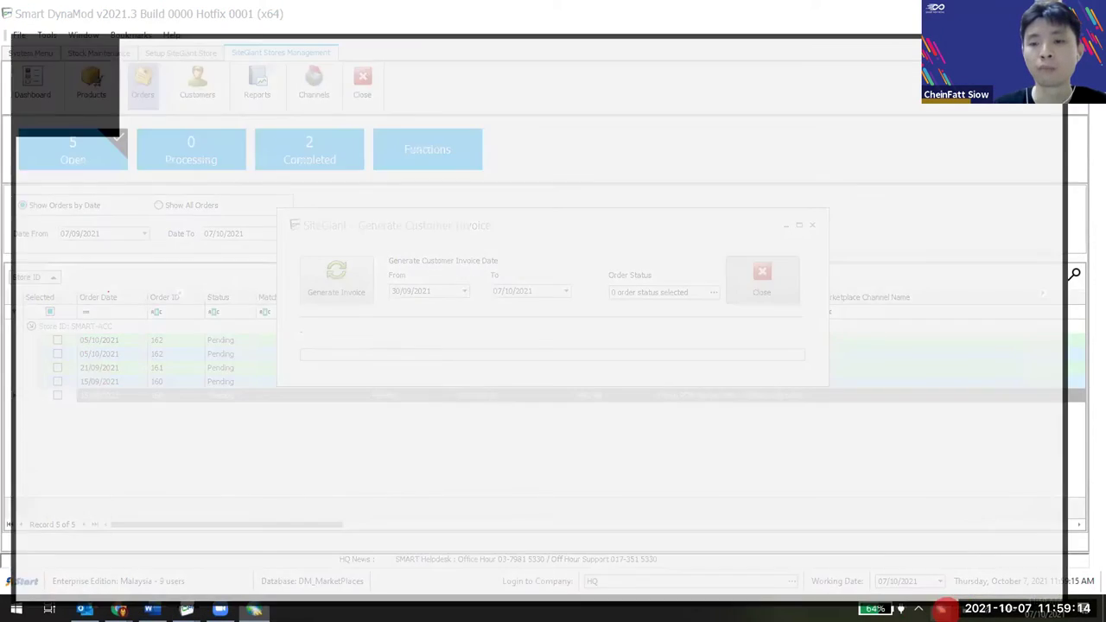
Examine the planned SiteGiant invoice generation tasks in DynaMod Process Manager and minimize it.
left_click(423, 161)
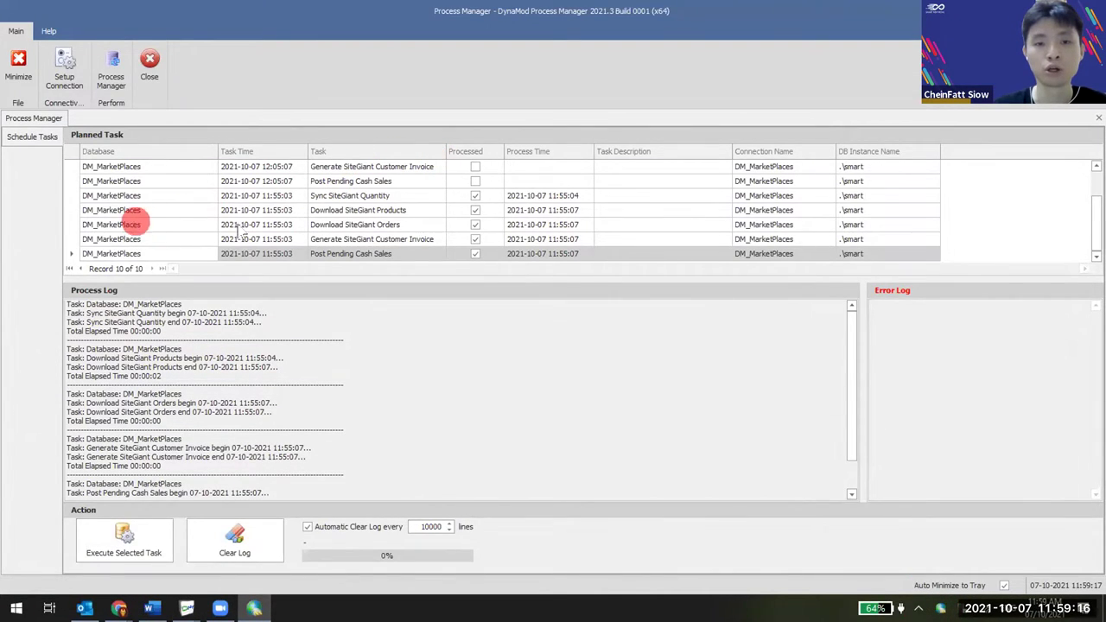
left_click(71, 242)
left_click(18, 65)
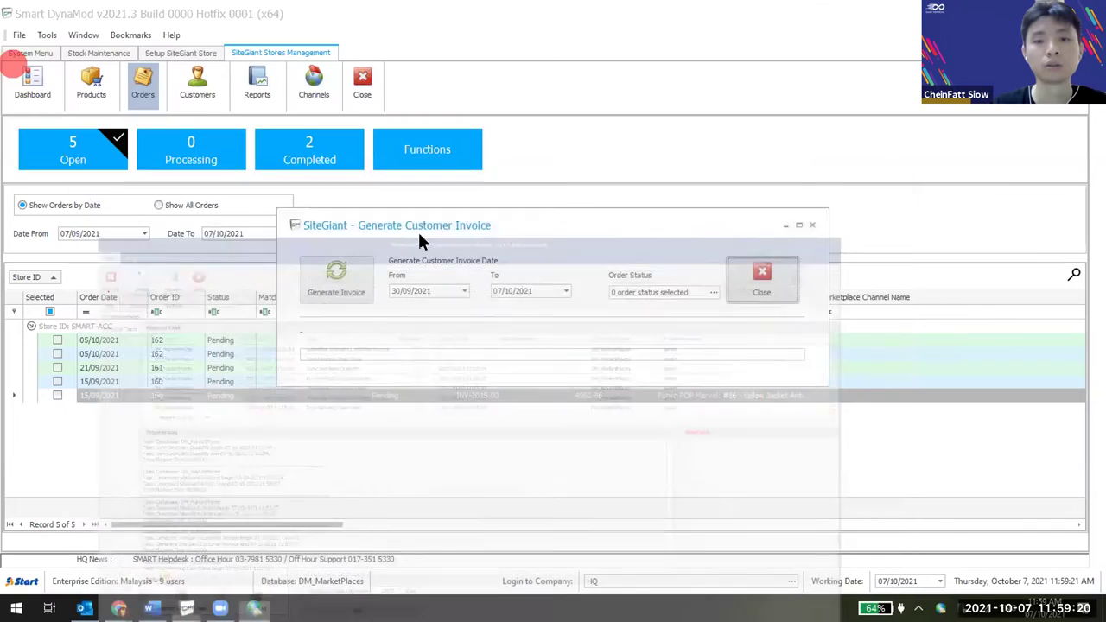
Review the order status choices and settings for batch customer invoice generation, and close the window without generating invoices.
left_click(708, 293)
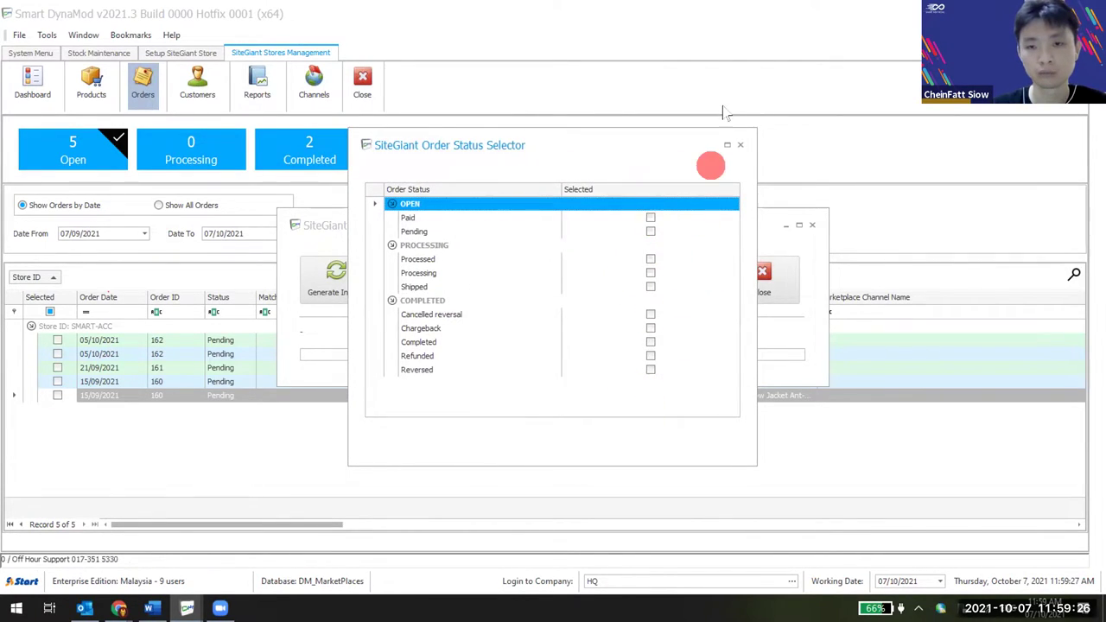
left_click(741, 147)
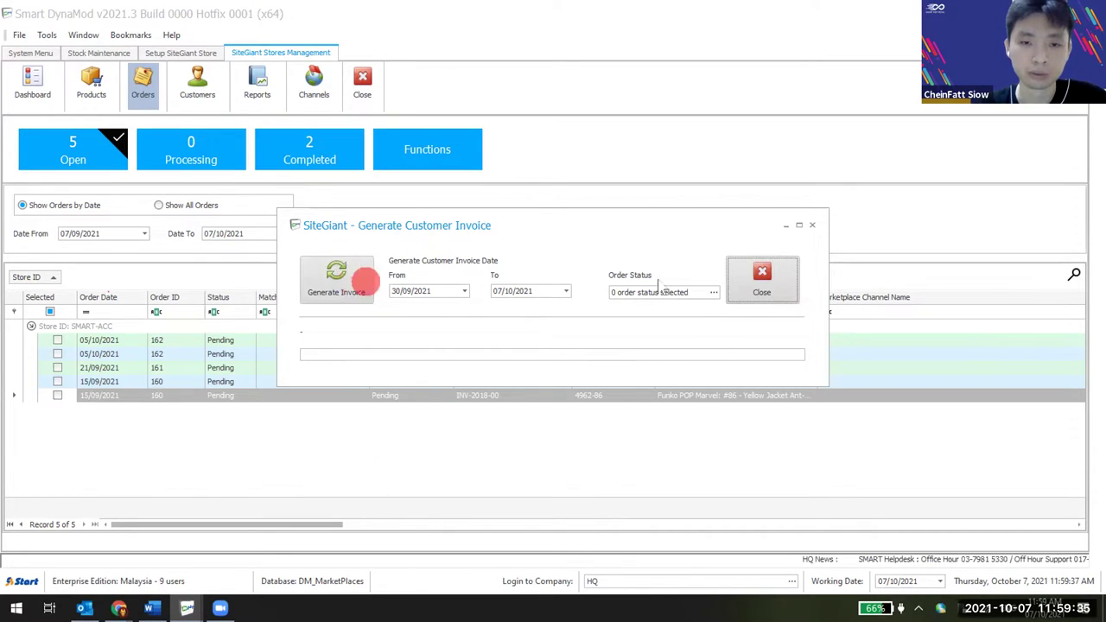
left_click(763, 279)
left_click(429, 165)
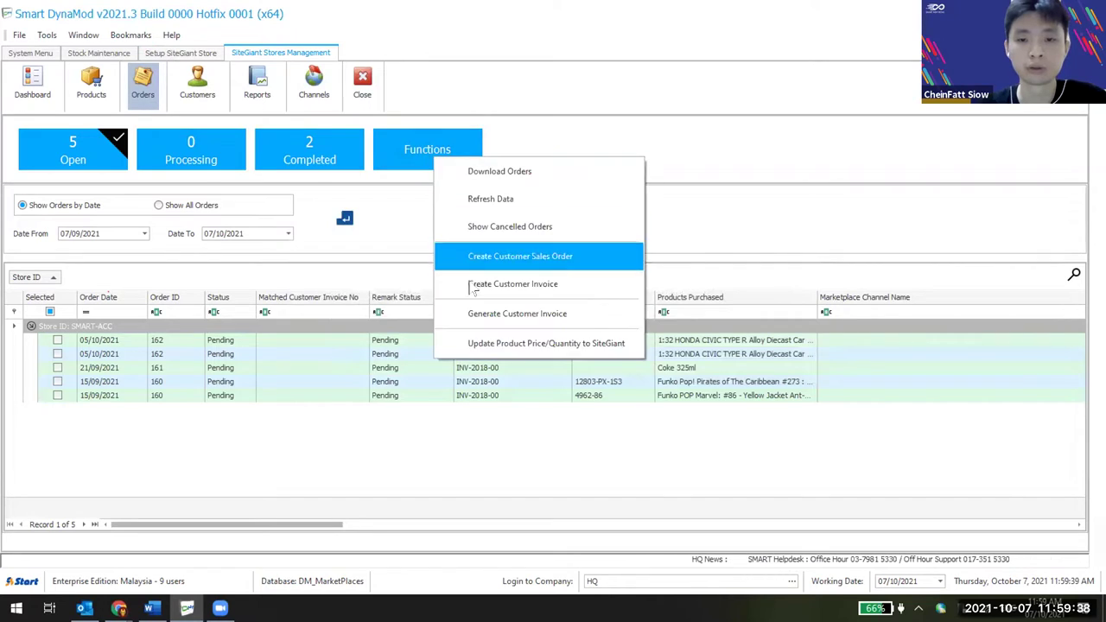
left_click(509, 313)
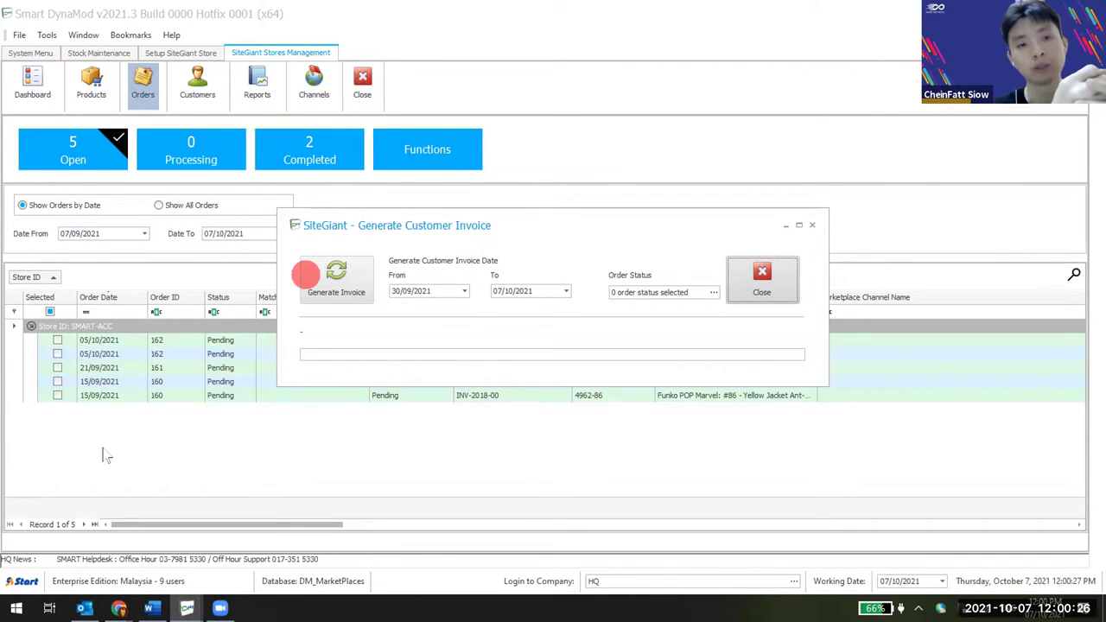
left_click(780, 283)
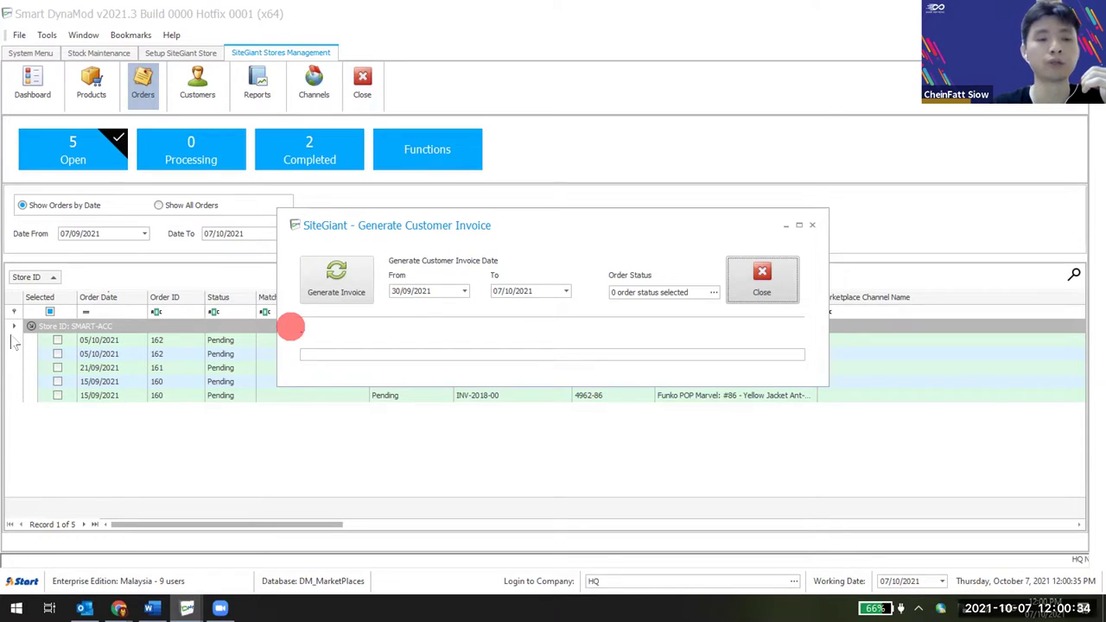
left_click(761, 289)
Compare the functions available for orders and products, including the price/quantity update to SiteGiant, and return to the order list.
left_click(436, 164)
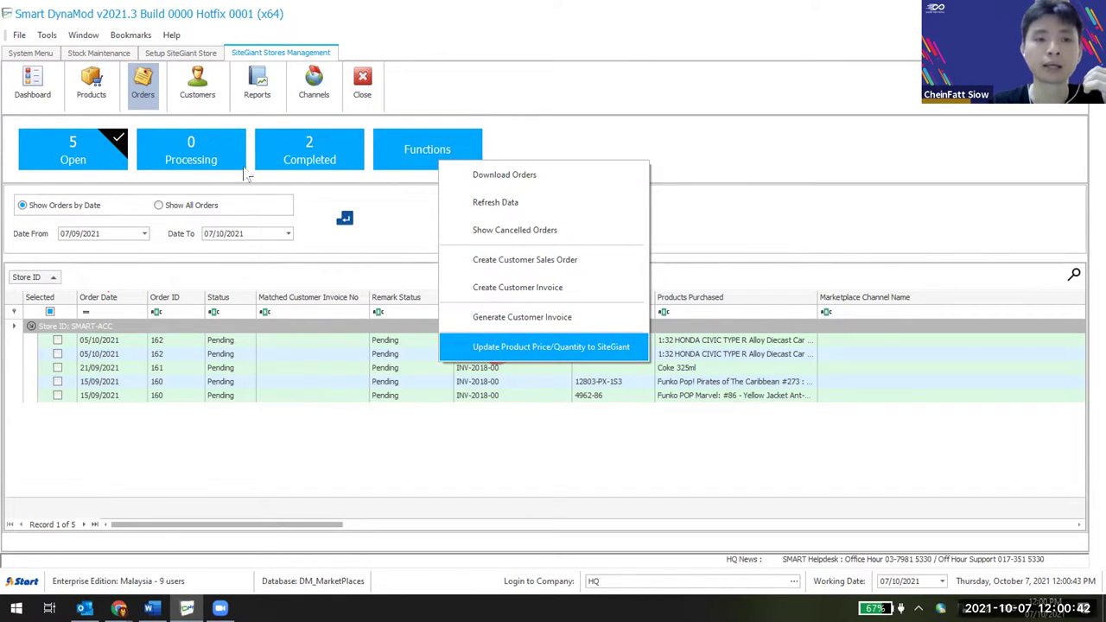
left_click(93, 86)
left_click(242, 156)
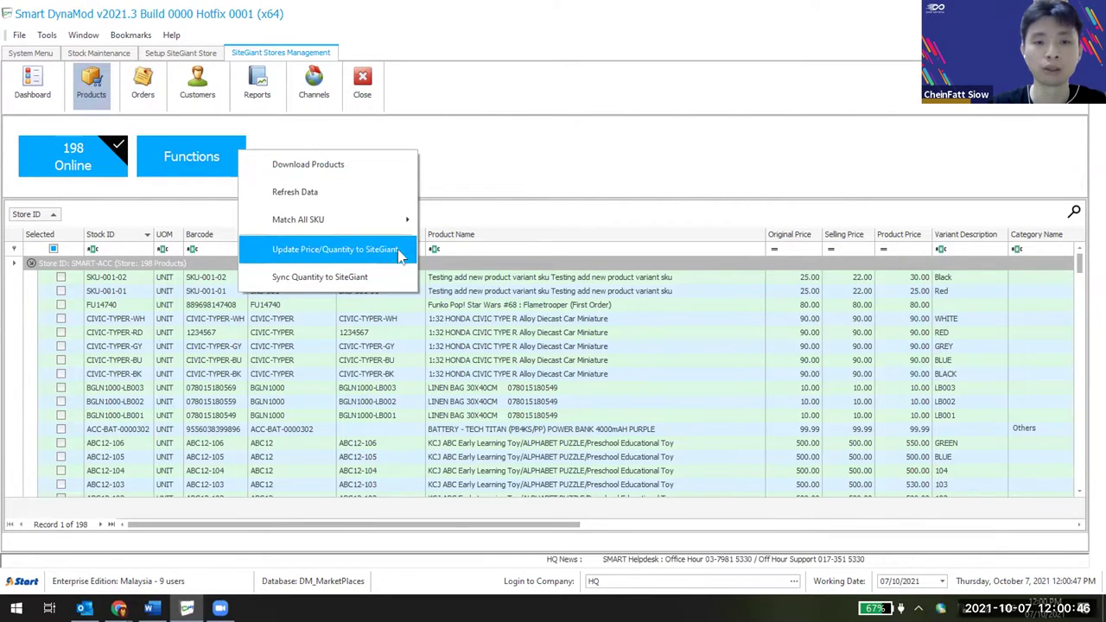
left_click(225, 95)
left_click(146, 86)
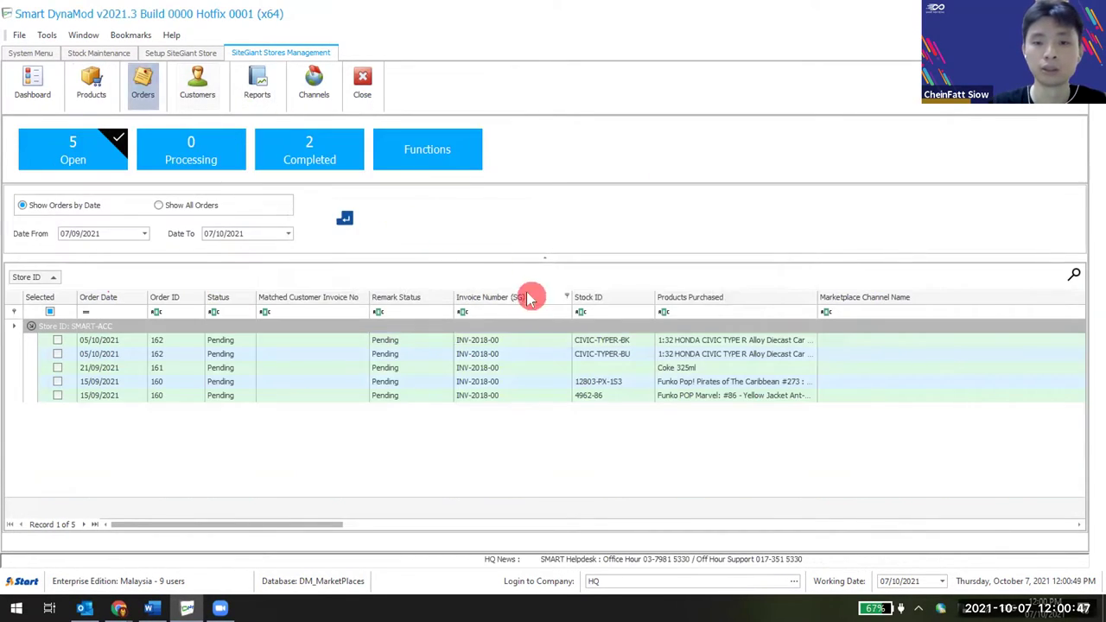
left_click(427, 152)
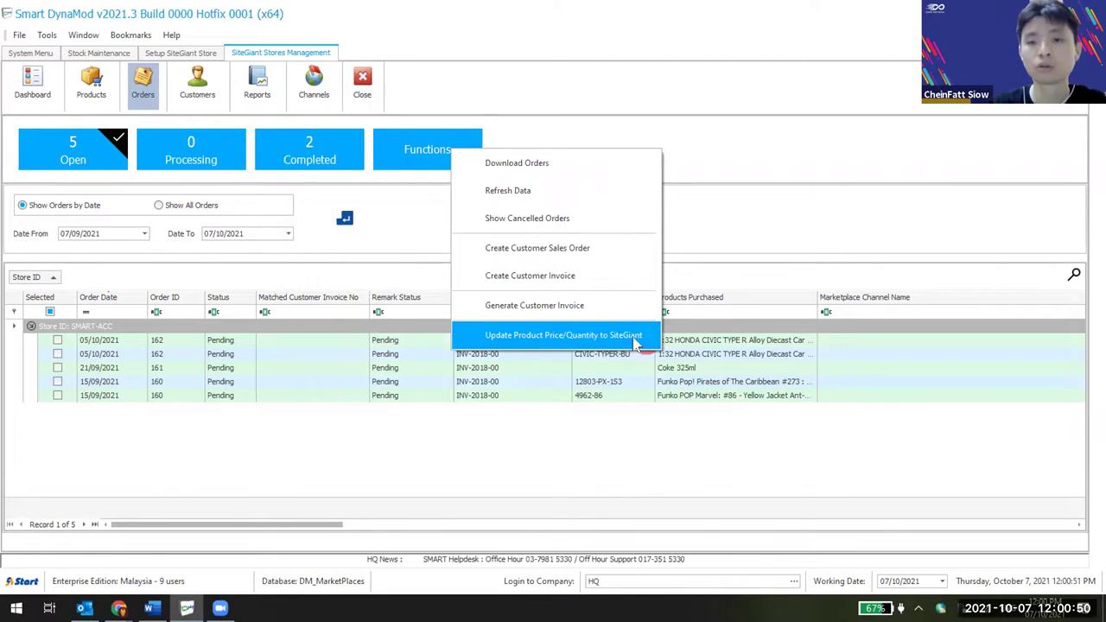
left_click(417, 441)
Select all five open order lines dated 15/09/2021 to 05/10/2021.
left_click(58, 353)
left_click(57, 340)
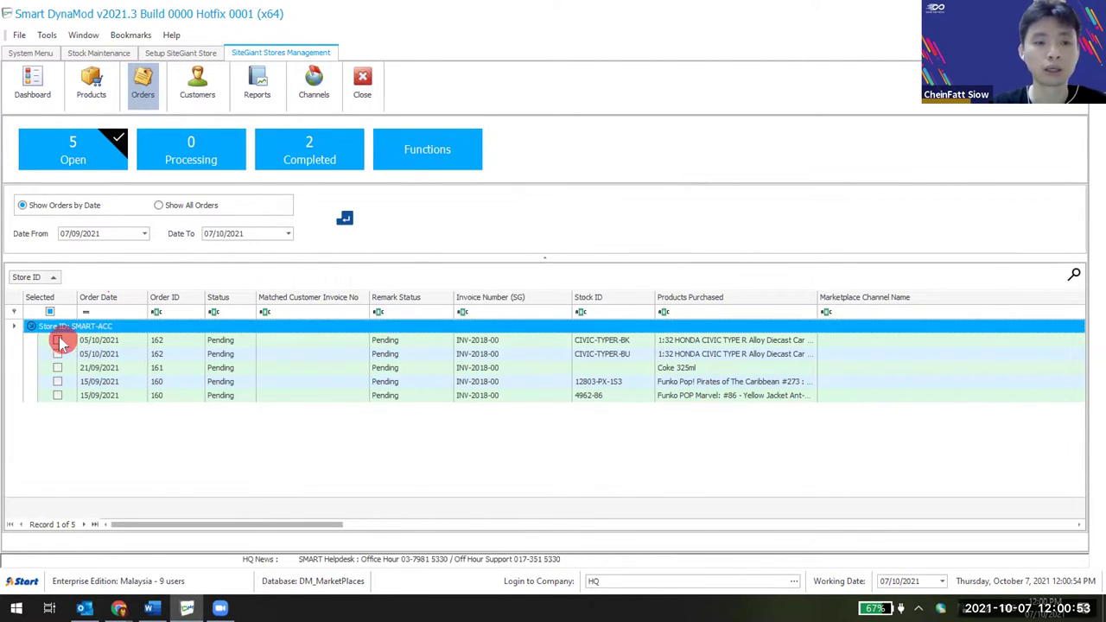
left_click(55, 393, "shift")
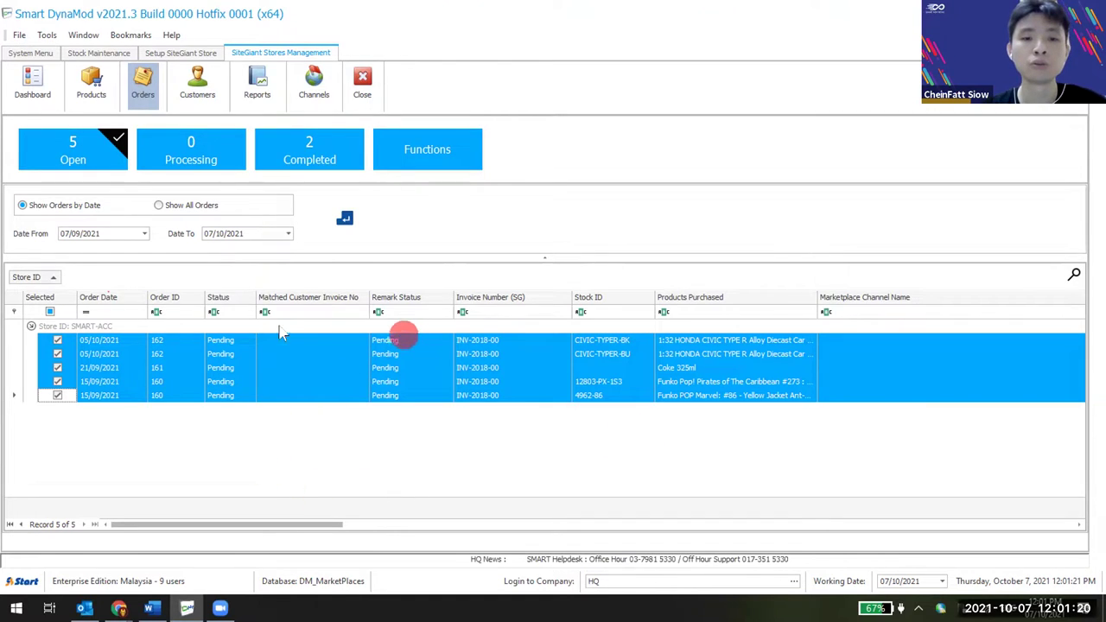
Check the product list, return to the orders, and open Update Product Price/Quantity to SiteGiant for the selected order lines.
left_click(89, 98)
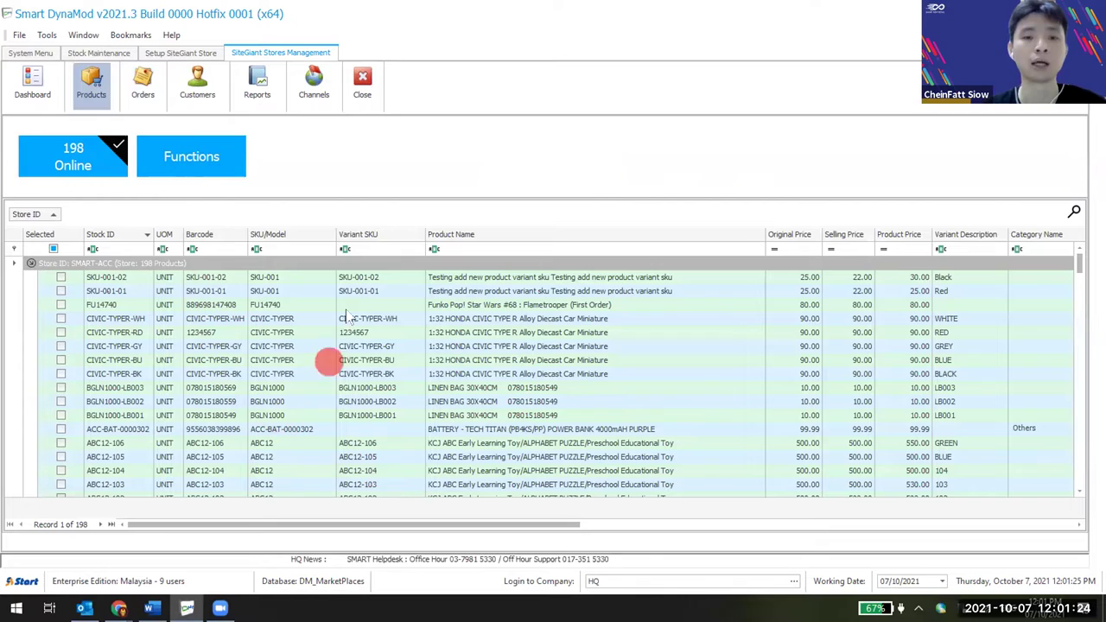
left_click(141, 85)
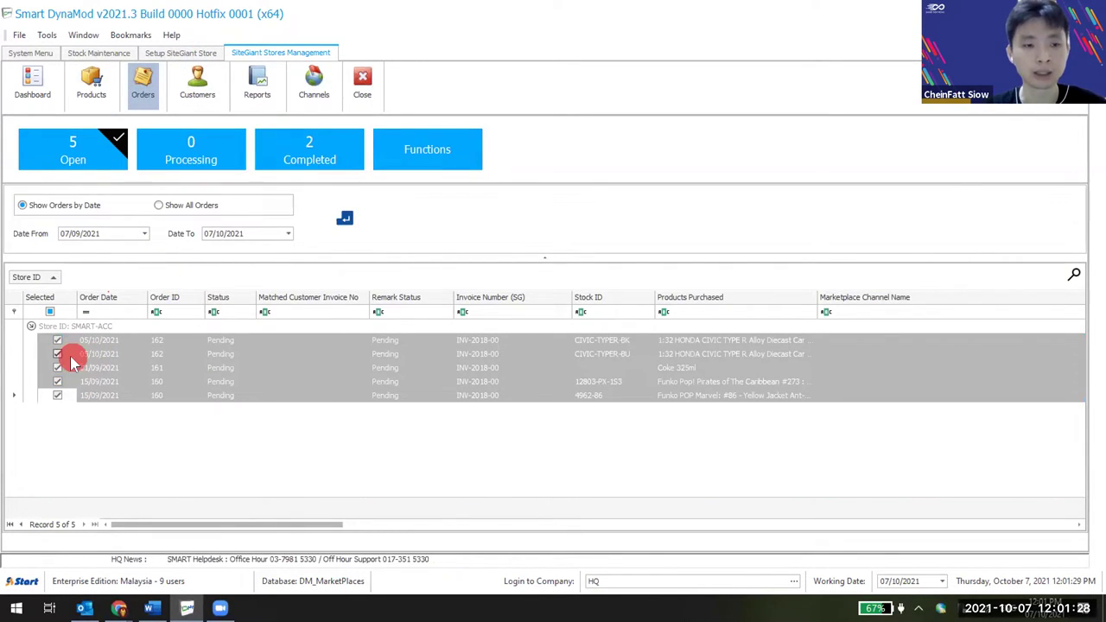
left_click(52, 372)
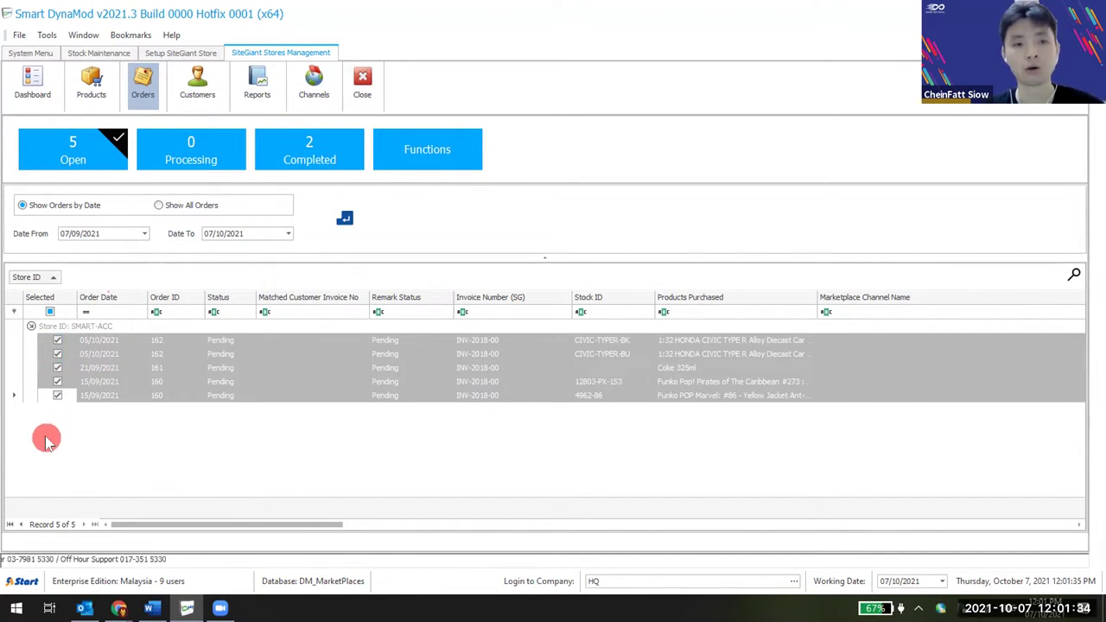
left_click(439, 142)
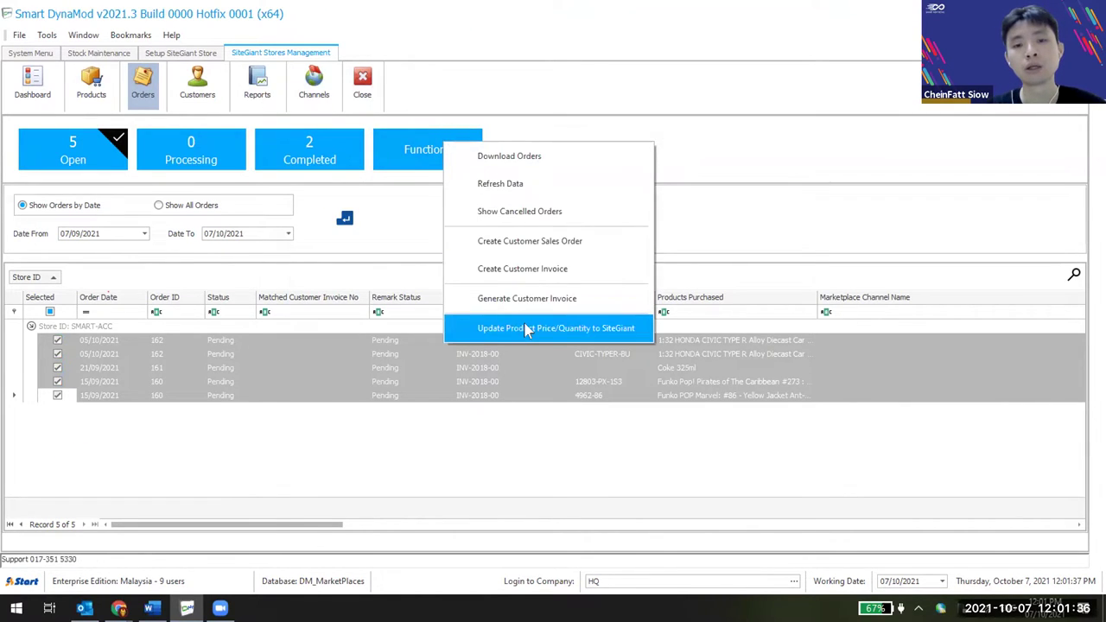
left_click(526, 327)
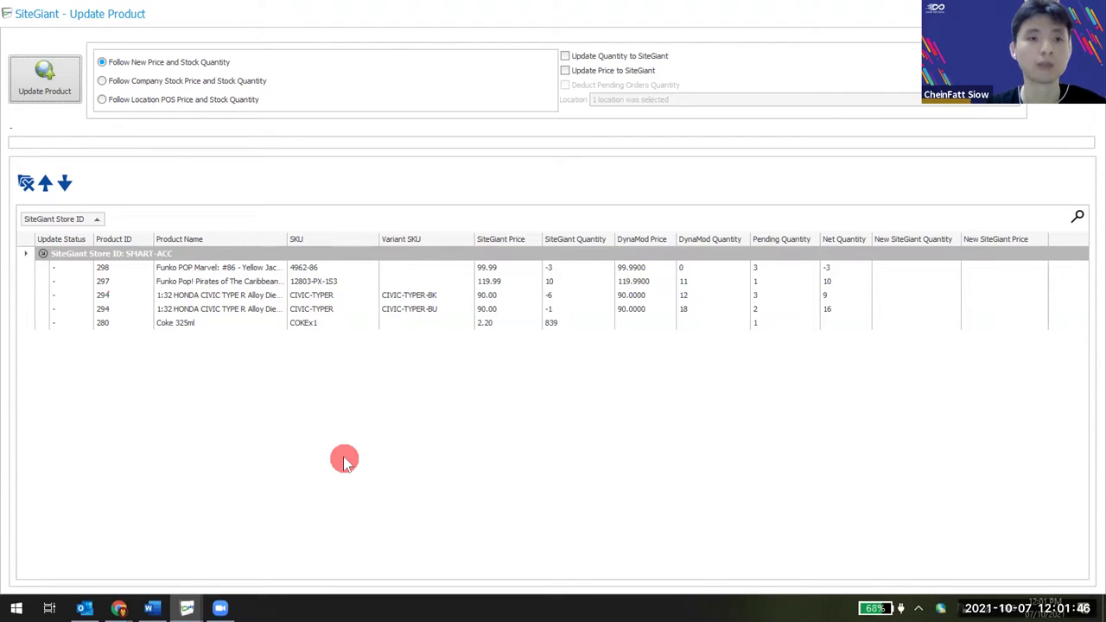
Compare the company stock, location POS and new price/quantity update options, and close the product update without sending it to SiteGiant.
left_click(103, 81)
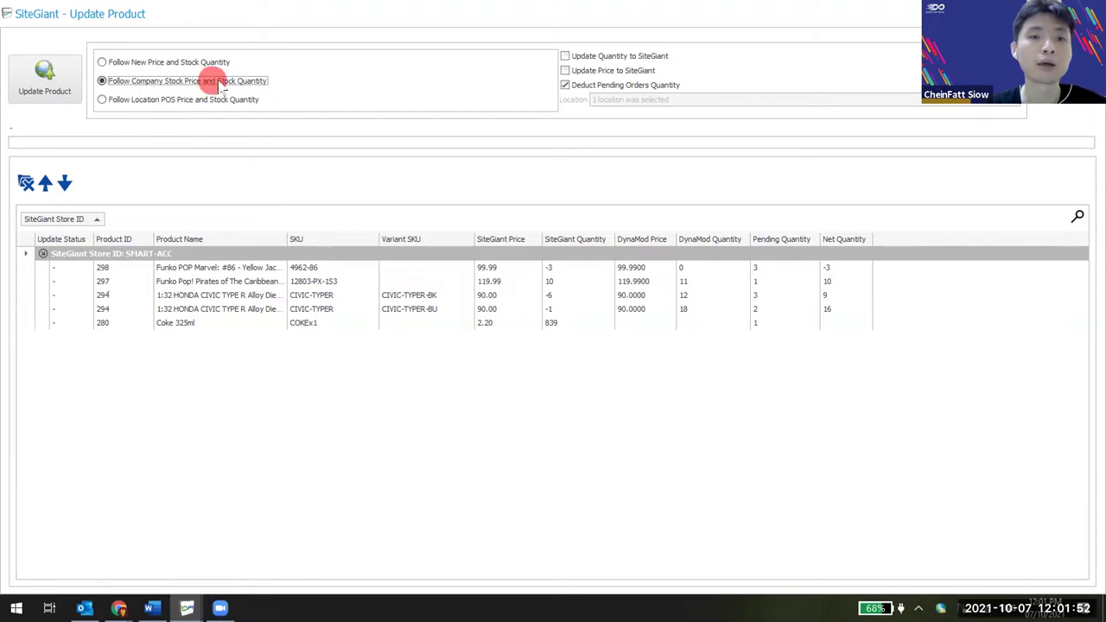
left_click(141, 100)
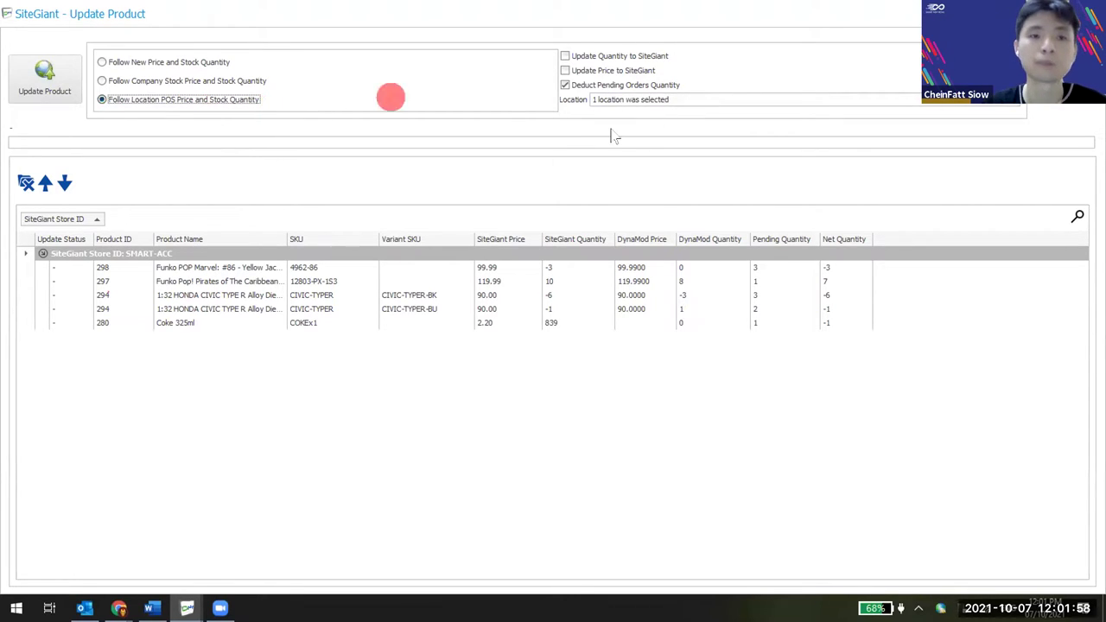
left_click(179, 64)
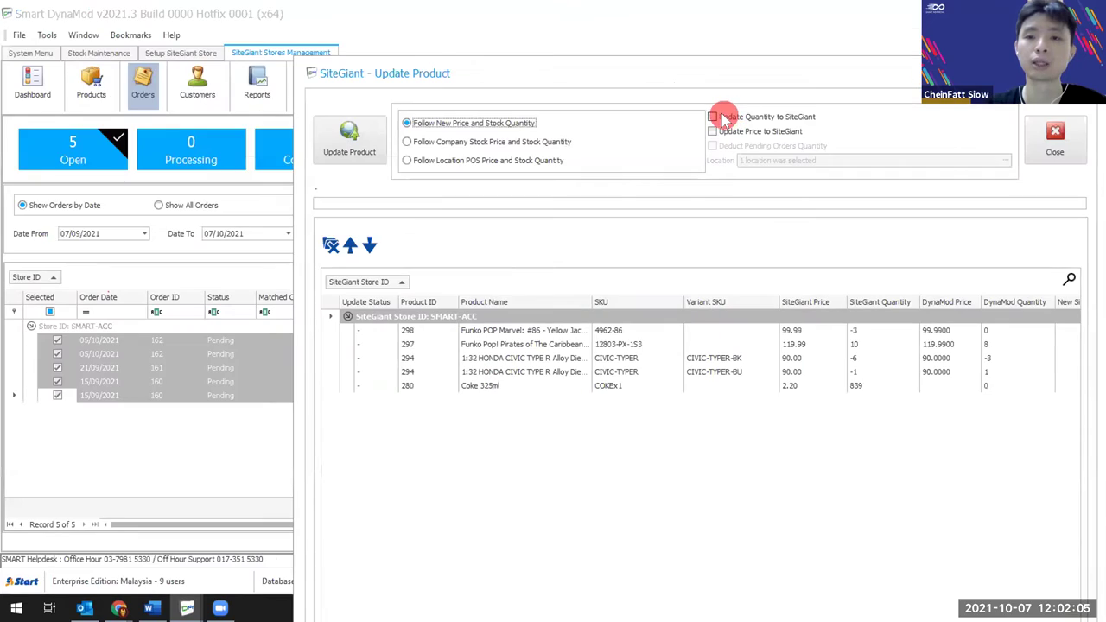
left_click(714, 132)
left_click(718, 117)
left_click(1055, 141)
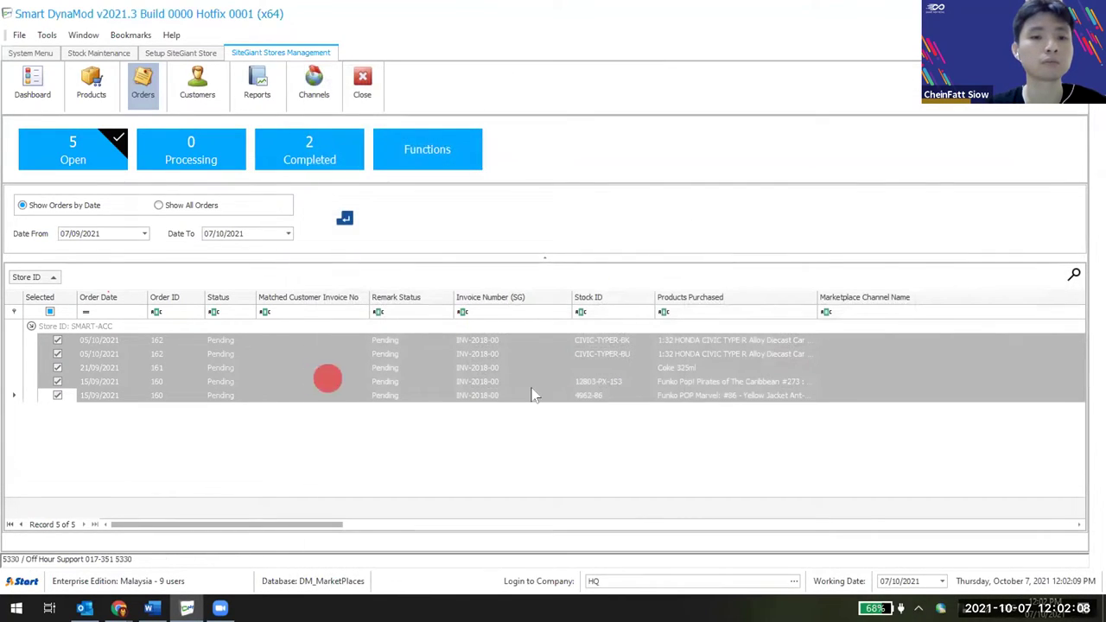
left_click(413, 155)
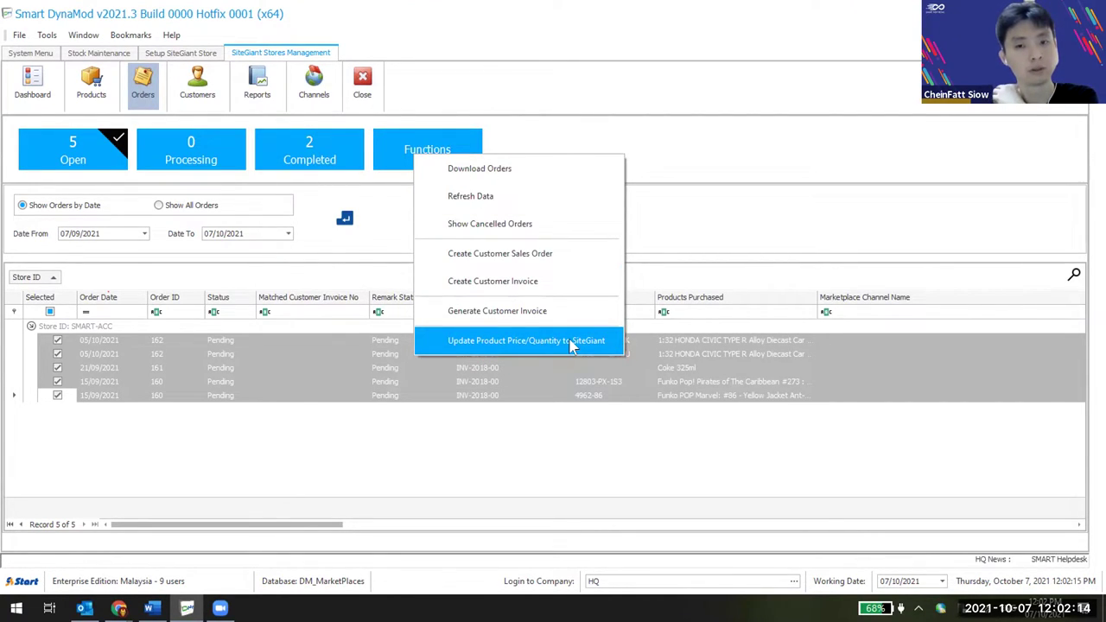
left_click(729, 151)
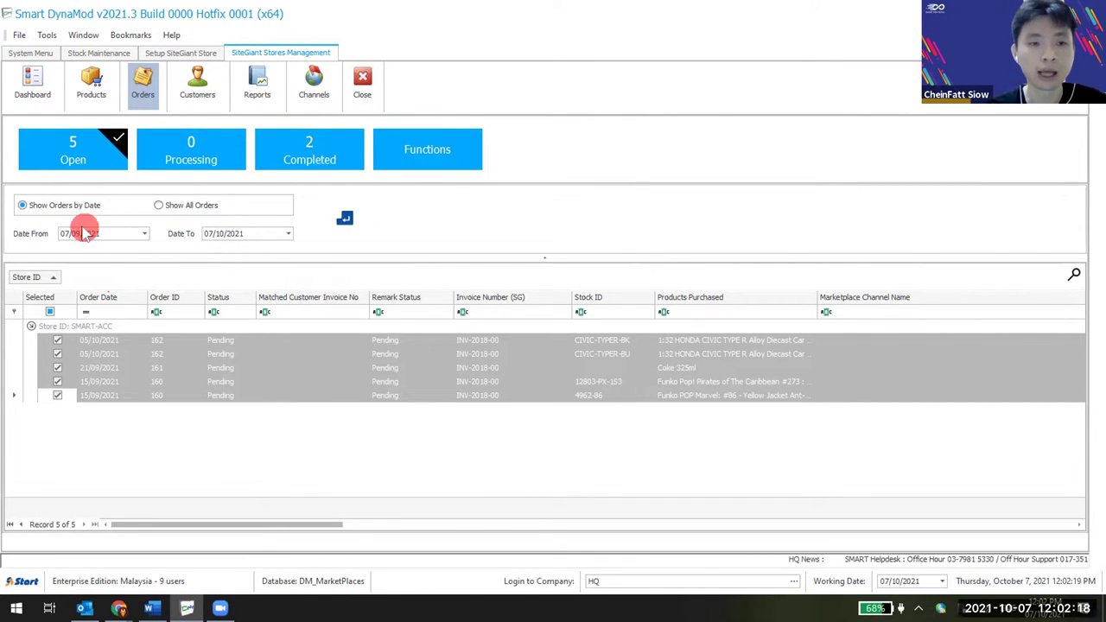
Try the Show All Orders option and return to showing orders by date from 07/09/2021 to 07/10/2021.
left_click(247, 233)
left_click(95, 233)
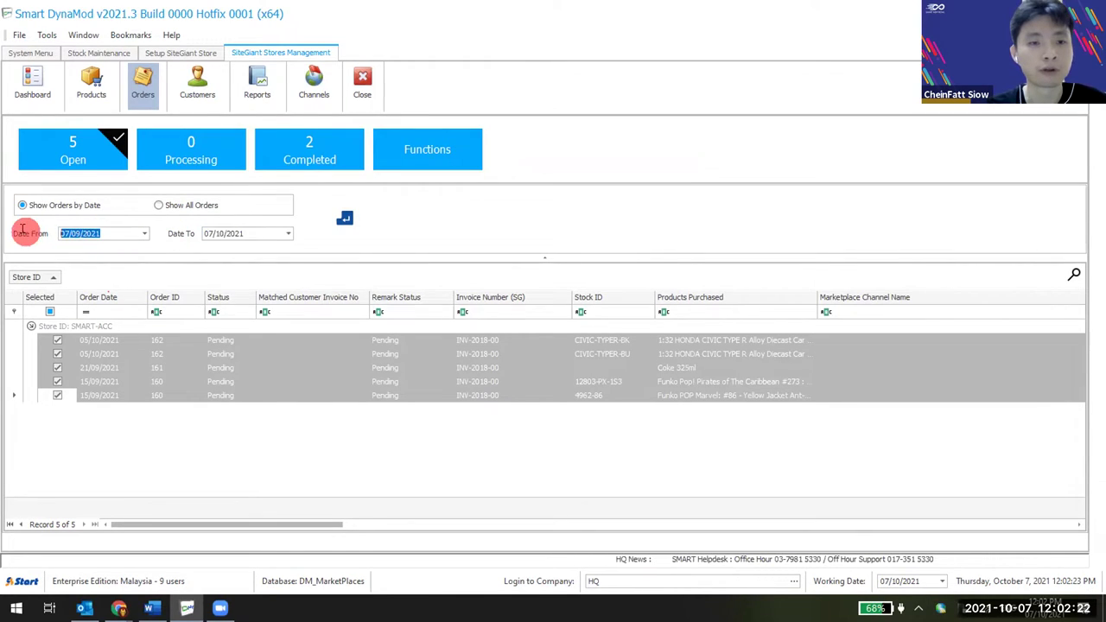
left_click(197, 207)
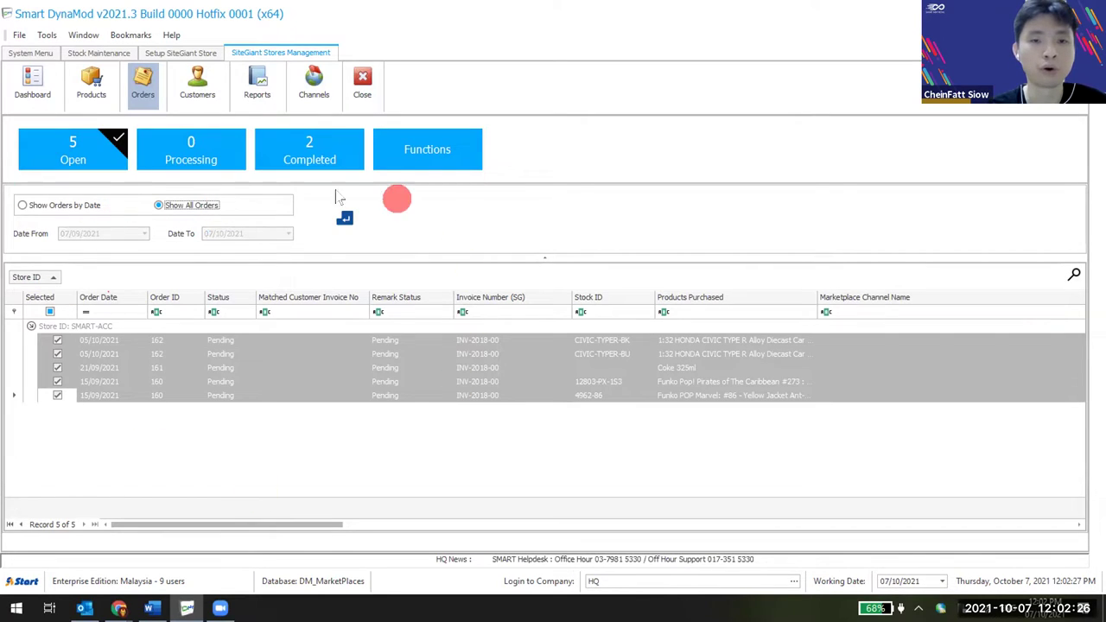
left_click(58, 209)
left_click(82, 233)
left_click(71, 239)
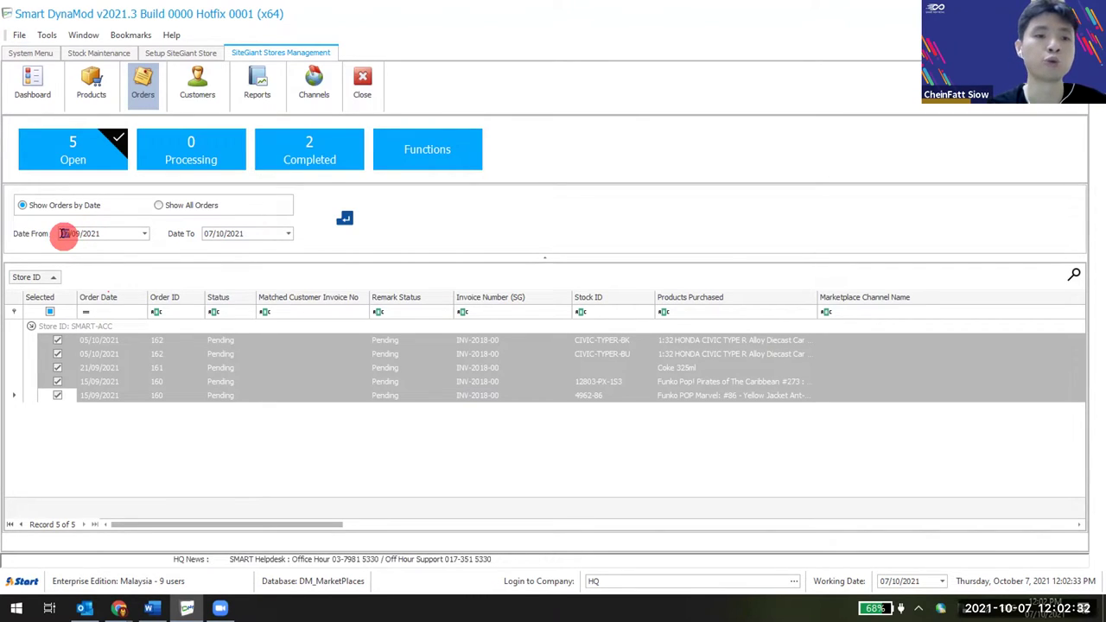
left_click(212, 231)
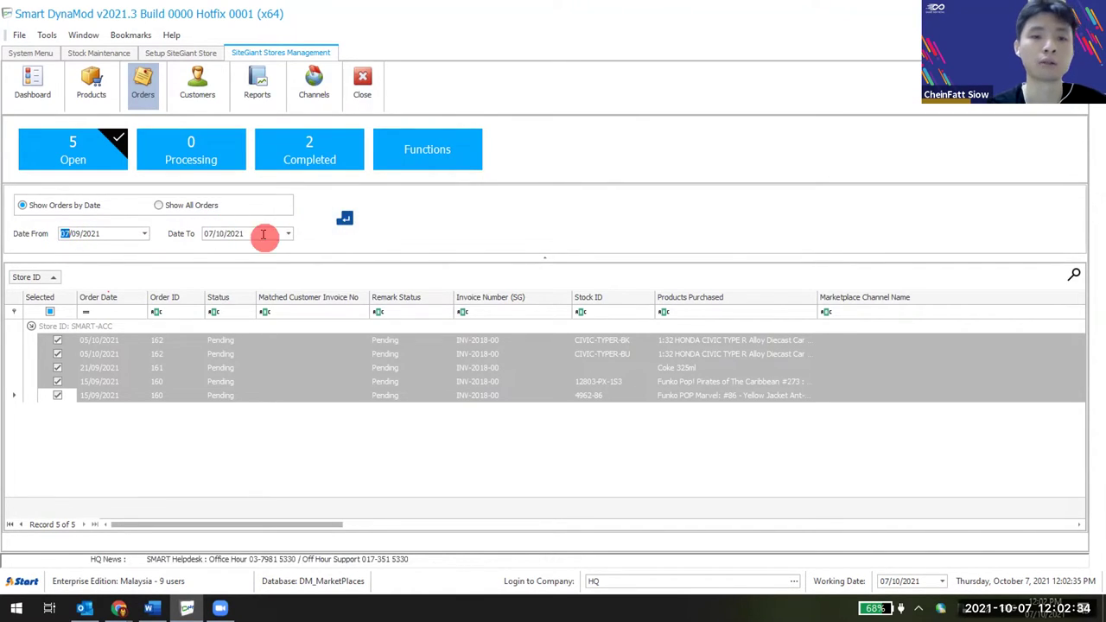
left_click(345, 217)
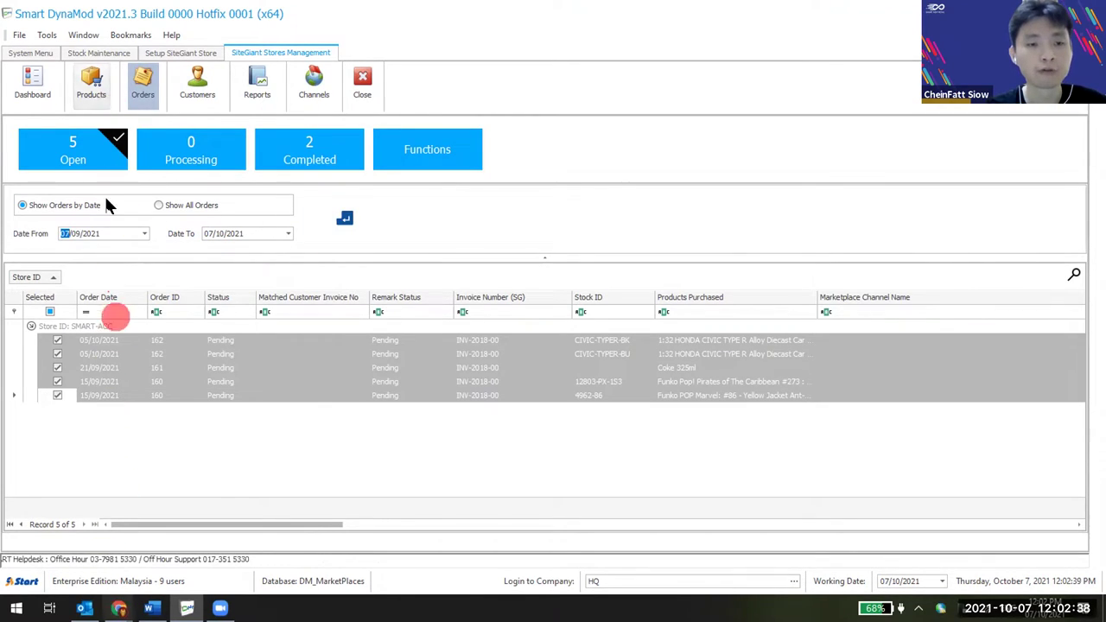
Deselect all five open order lines.
left_click(56, 339)
left_click(57, 354)
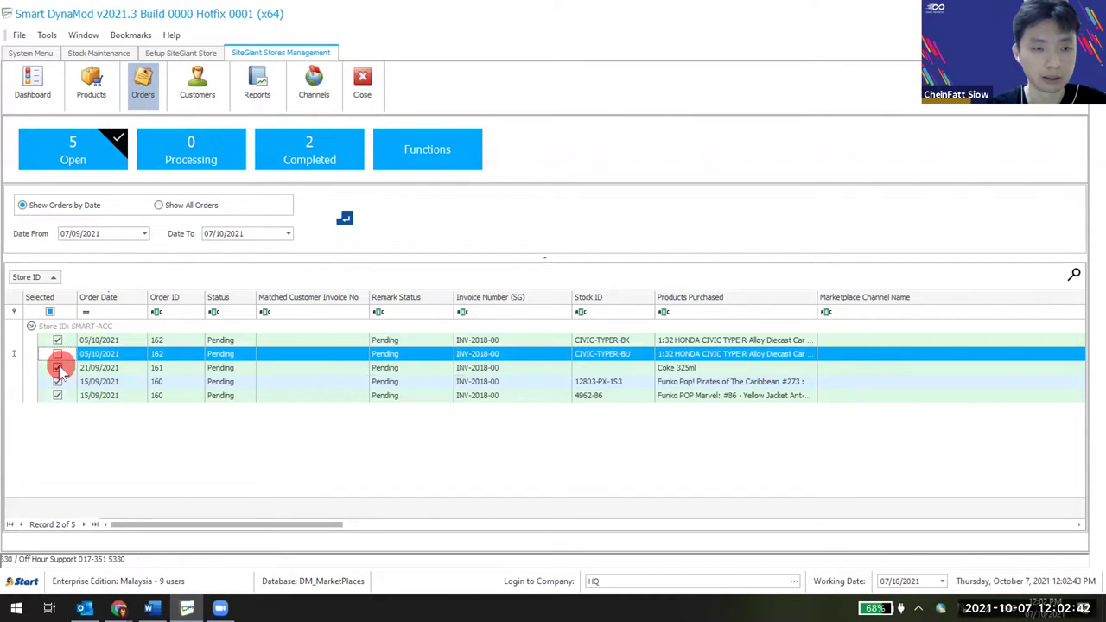
left_click(58, 368)
left_click(57, 395)
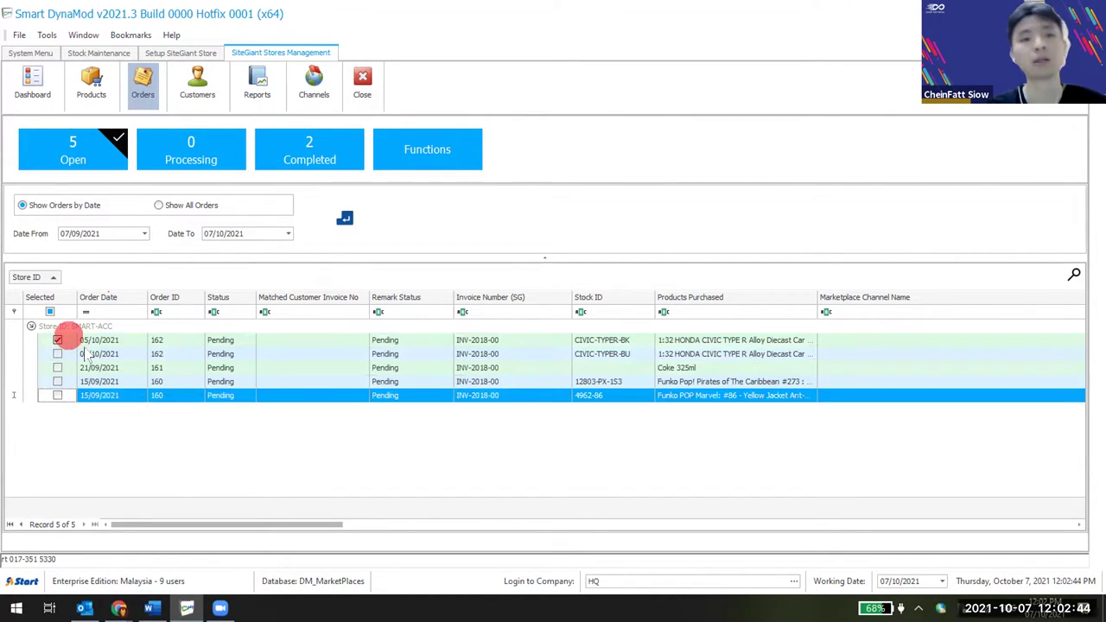
left_click(86, 353)
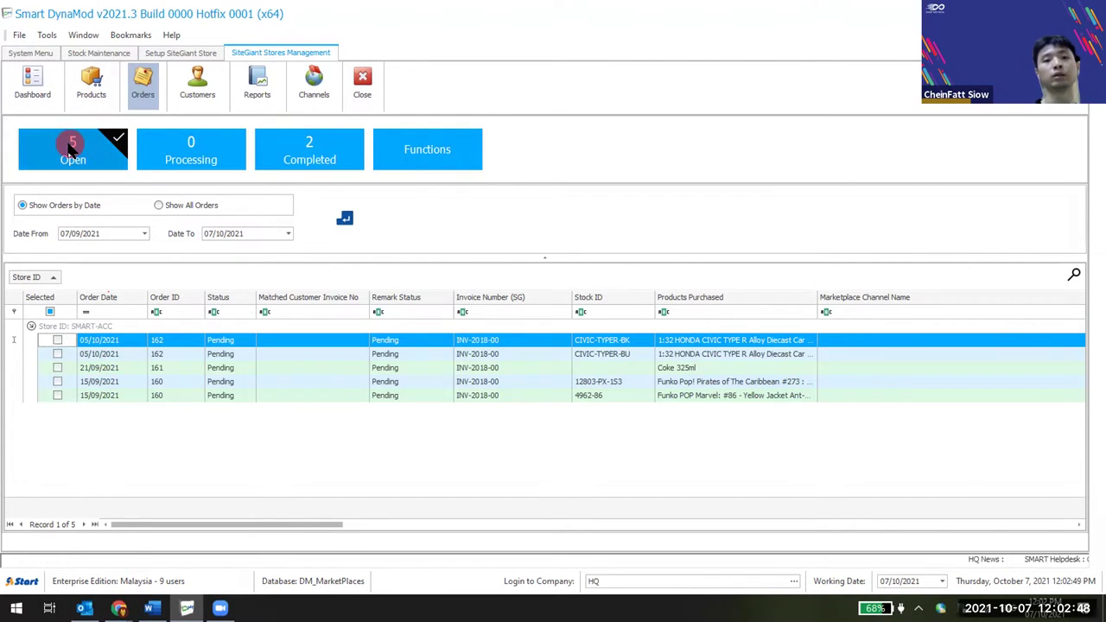
Examine which open order lines share the same order ID, and dismiss the column summary options.
left_click(182, 355)
left_click(177, 340)
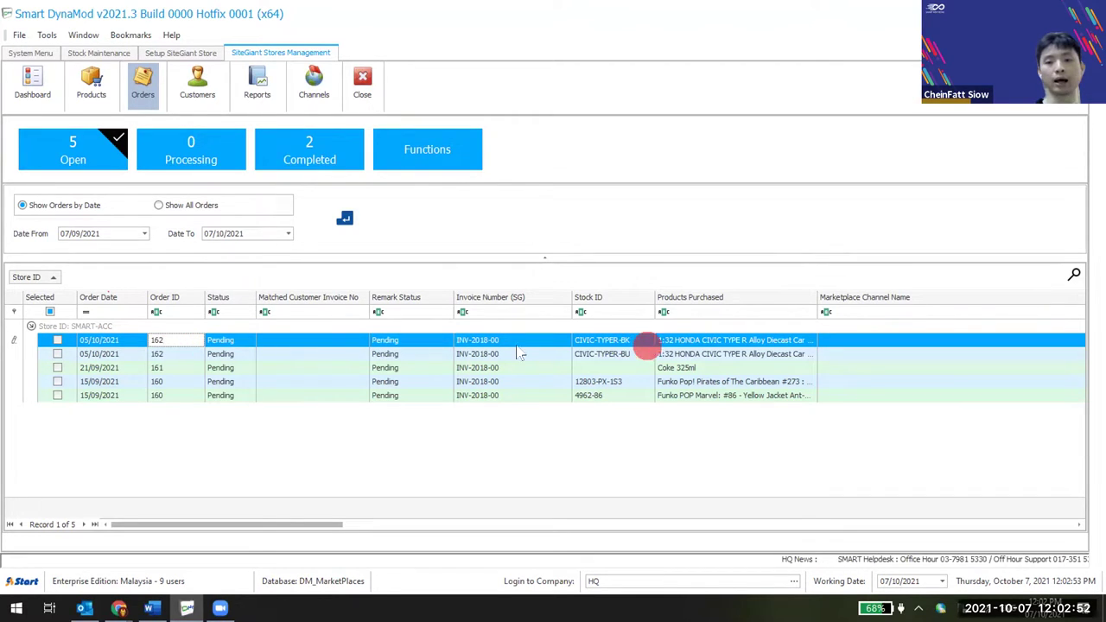
left_click(173, 353)
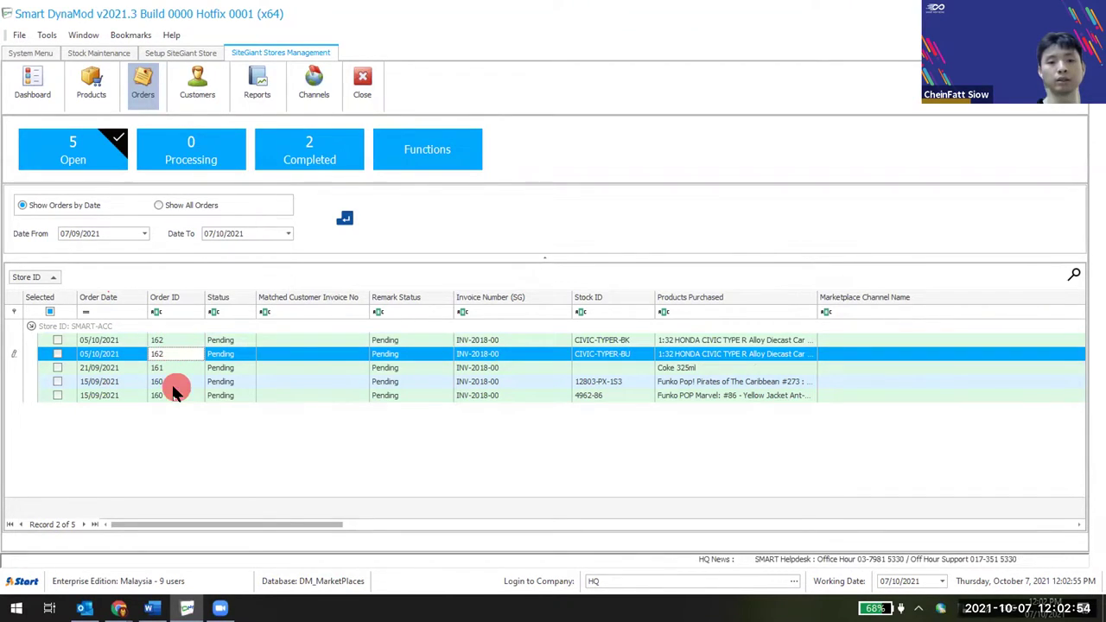
left_click(175, 381)
left_click(180, 394)
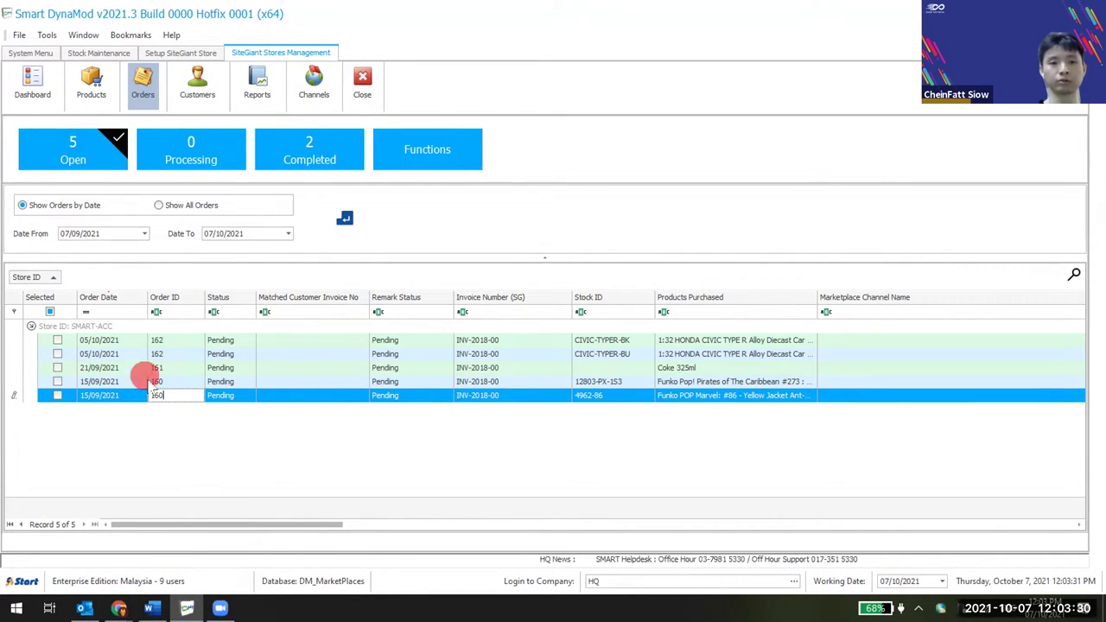
right_click(181, 515)
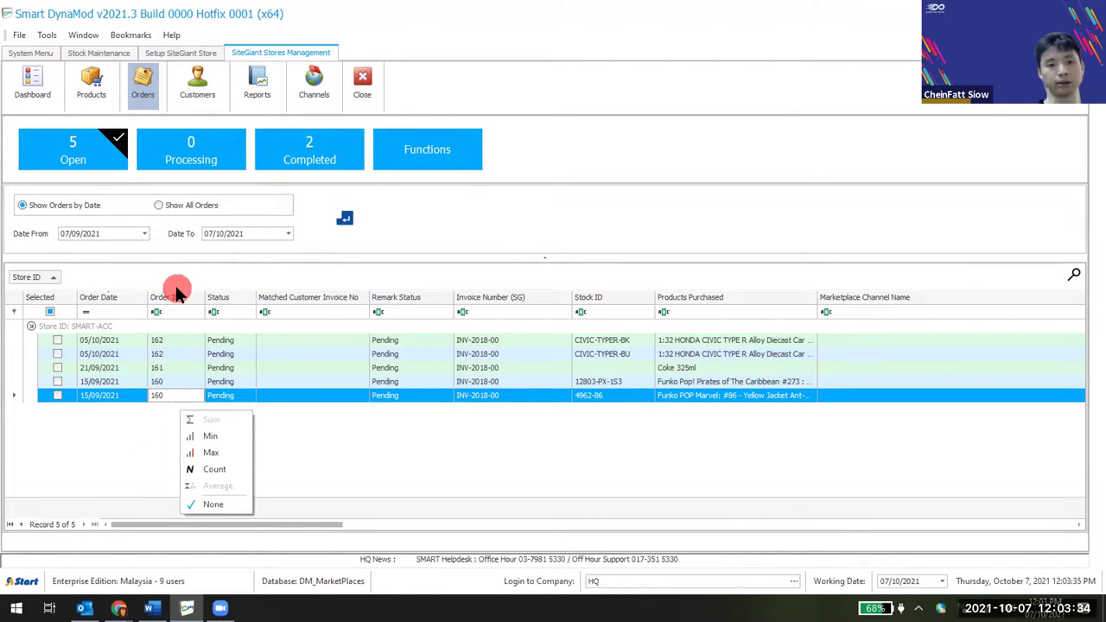
left_click(174, 277)
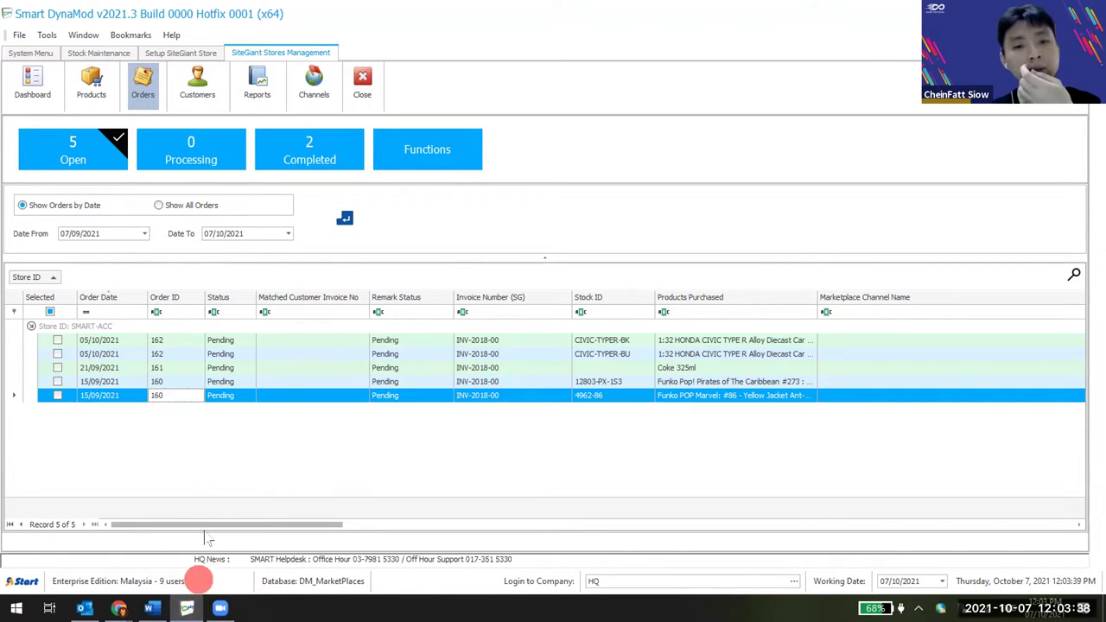
Group the open order lines by Order ID beneath the Store ID grouping.
left_click_drag(168, 304, 163, 279)
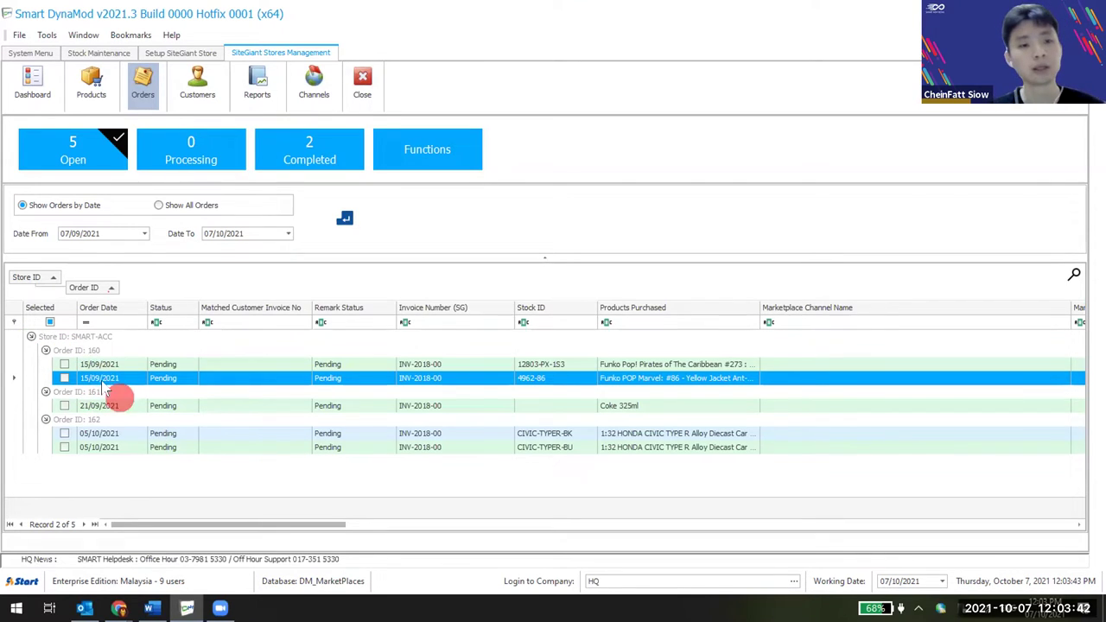
left_click(94, 354)
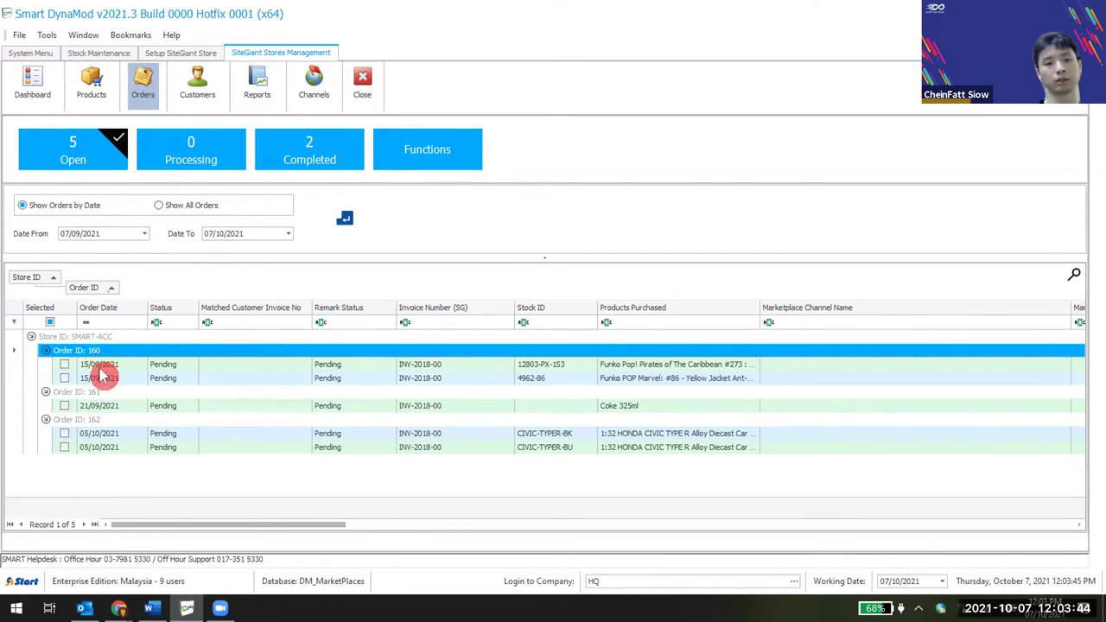
left_click(48, 390)
left_click(80, 290)
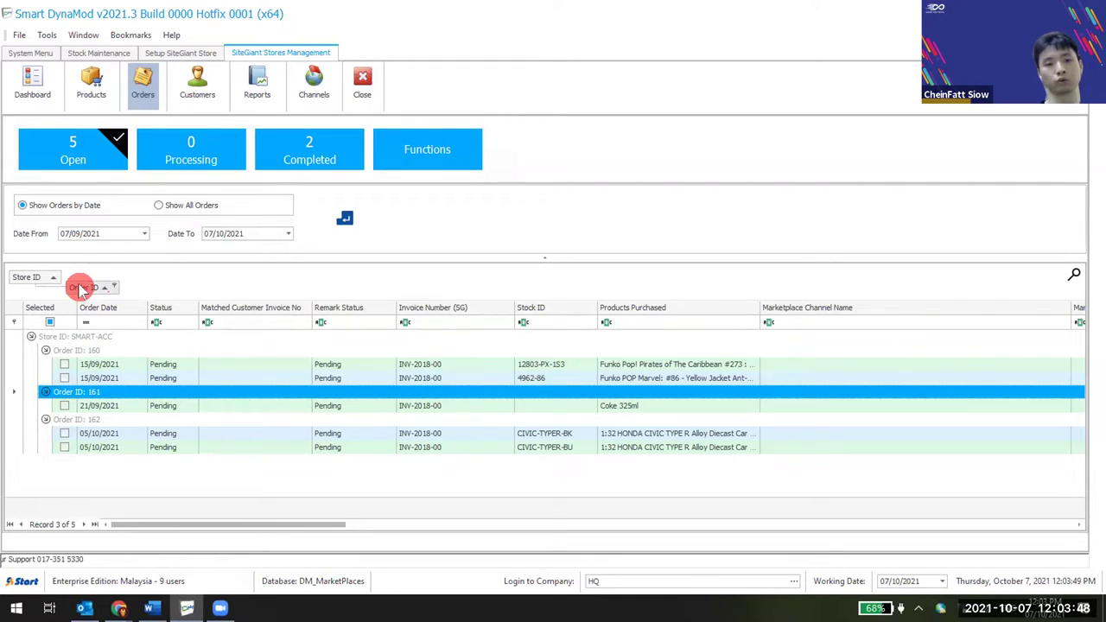
Add Order Date as a grouping level above Order ID, and restore the order list to Store ID grouping only.
left_click_drag(84, 310, 86, 307)
left_click_drag(87, 307, 86, 278)
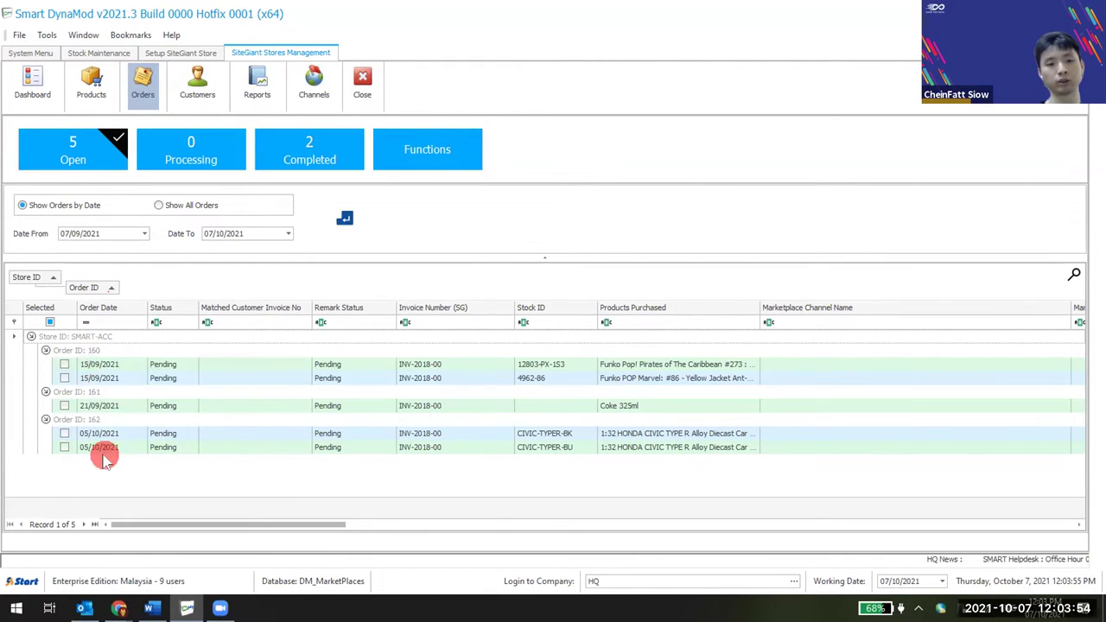
left_click_drag(110, 308, 79, 280)
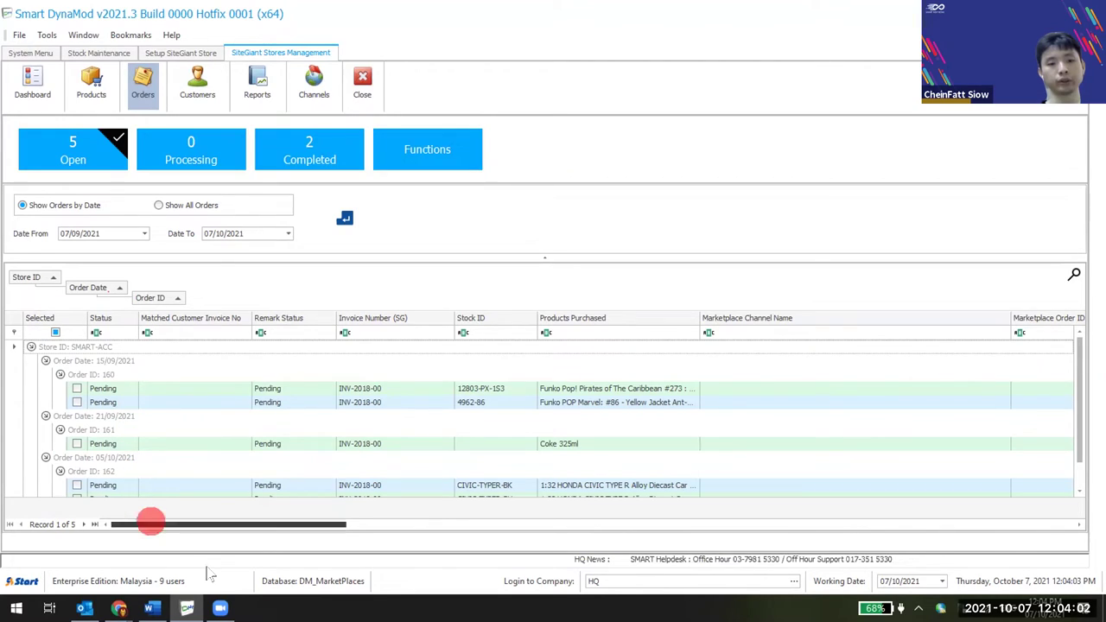
left_click_drag(87, 287, 178, 303)
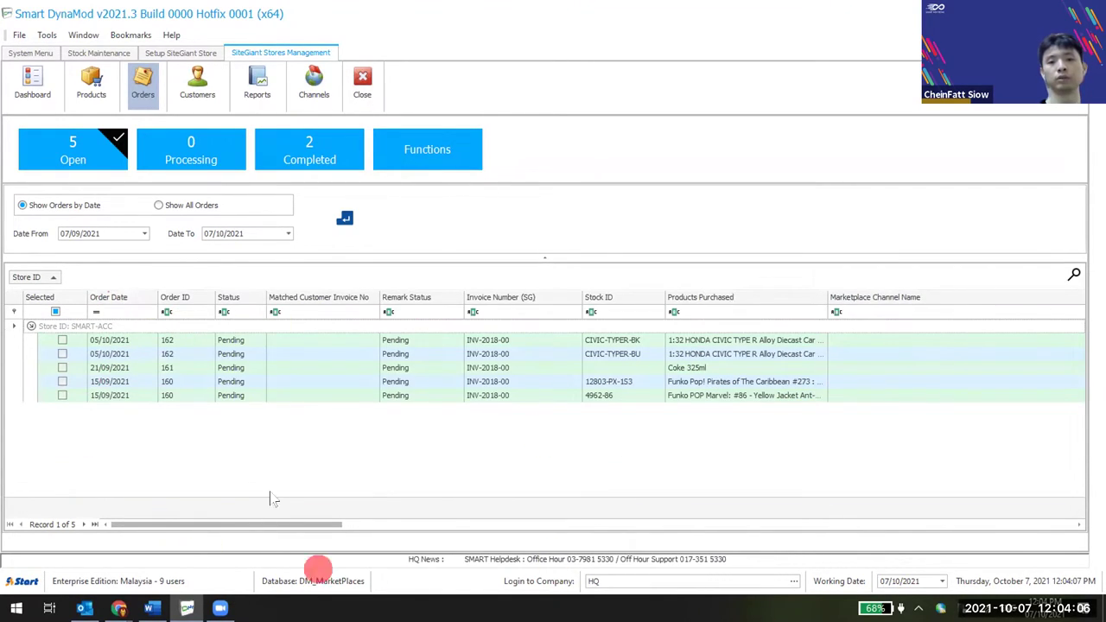
Display the SiteGiant customer list for the SMART-ACC store.
left_click_drag(549, 257, 473, 560)
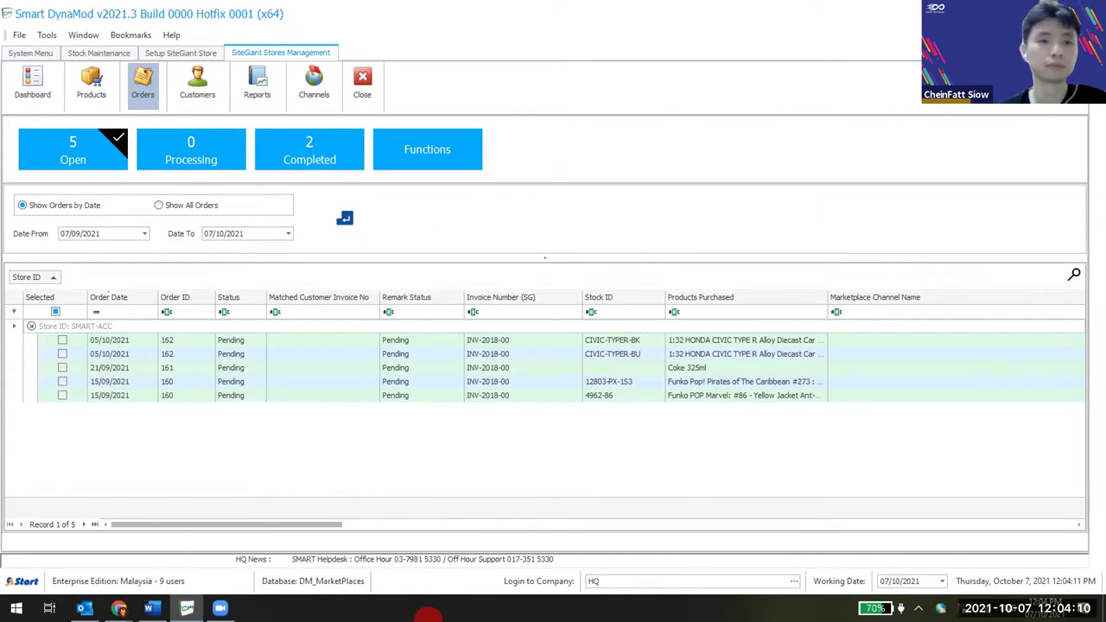
left_click(197, 91)
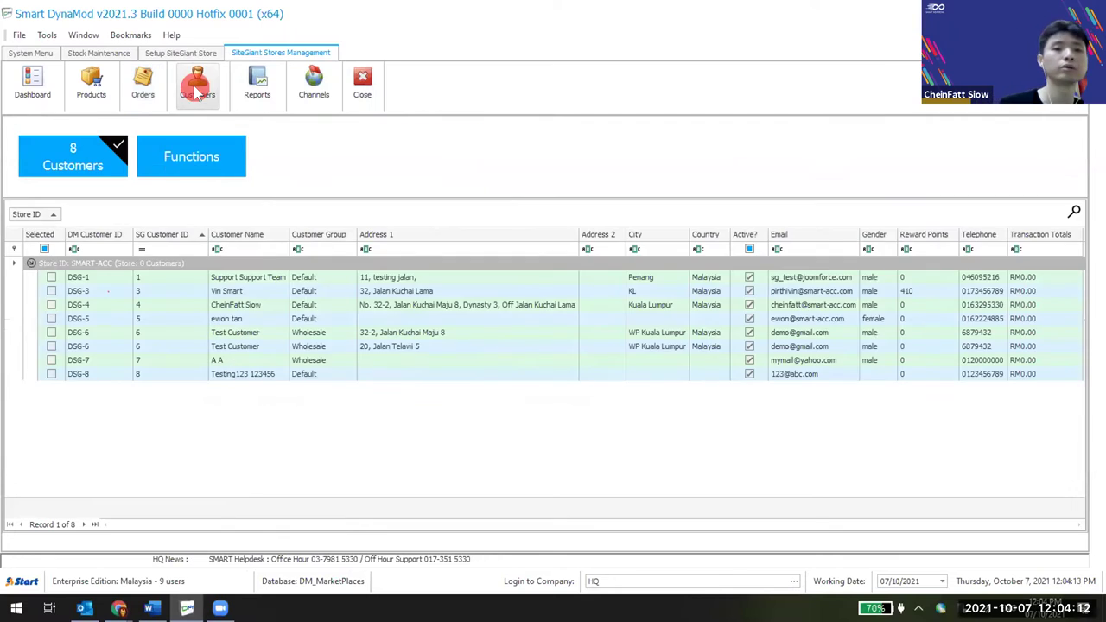
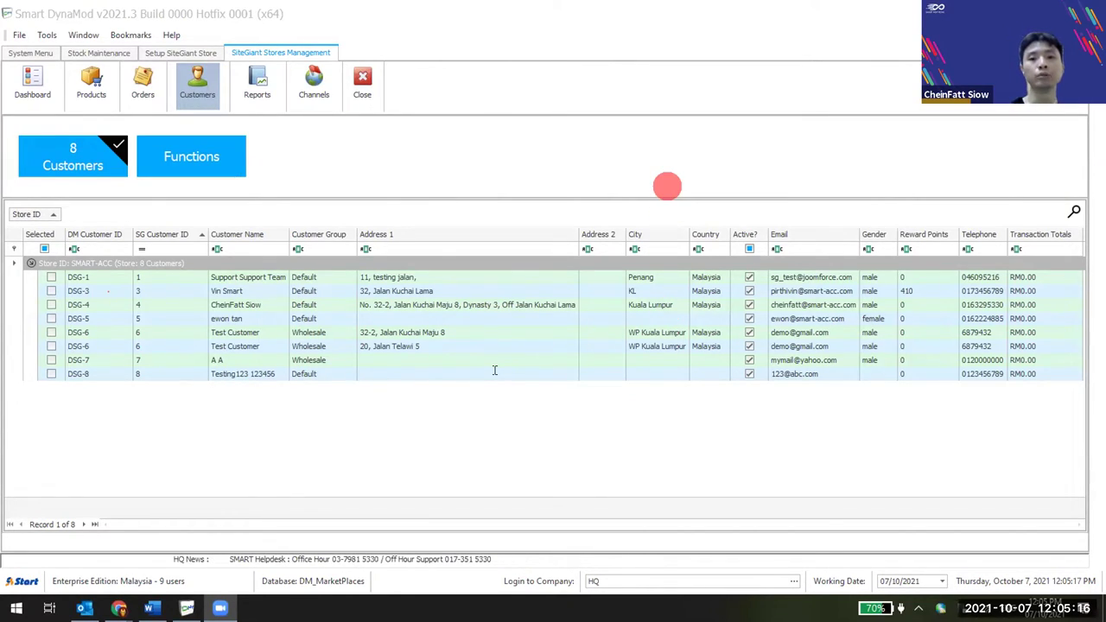
Open the SG-SHIPPING stock record for editing and enable its Quantity On Sell alert.
left_click(98, 53)
scroll(128, 375, "down", 2)
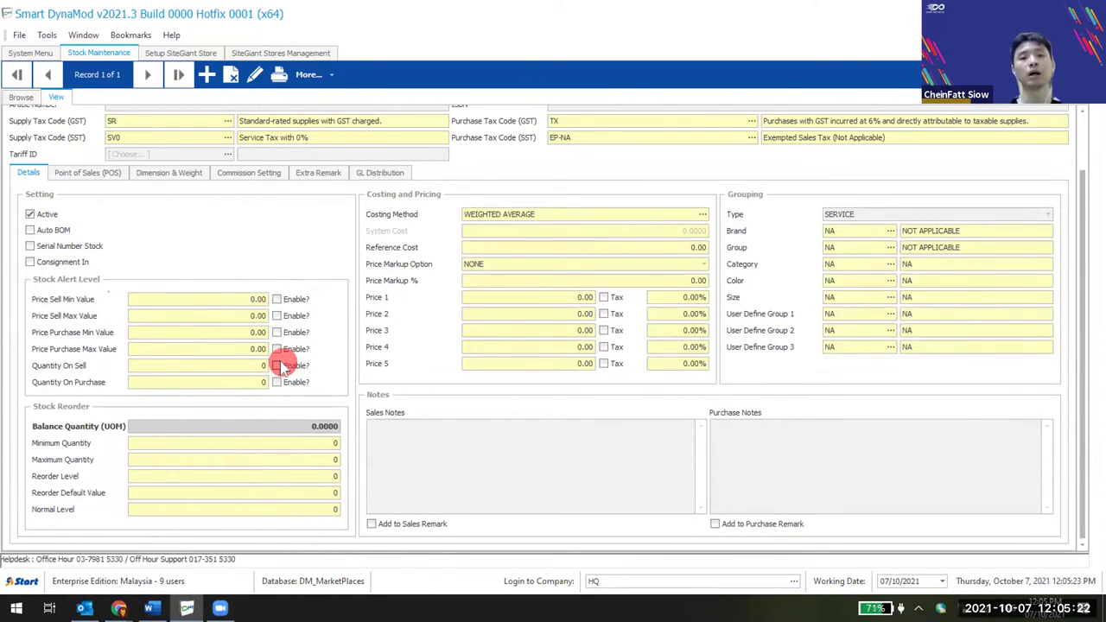
left_click(254, 74)
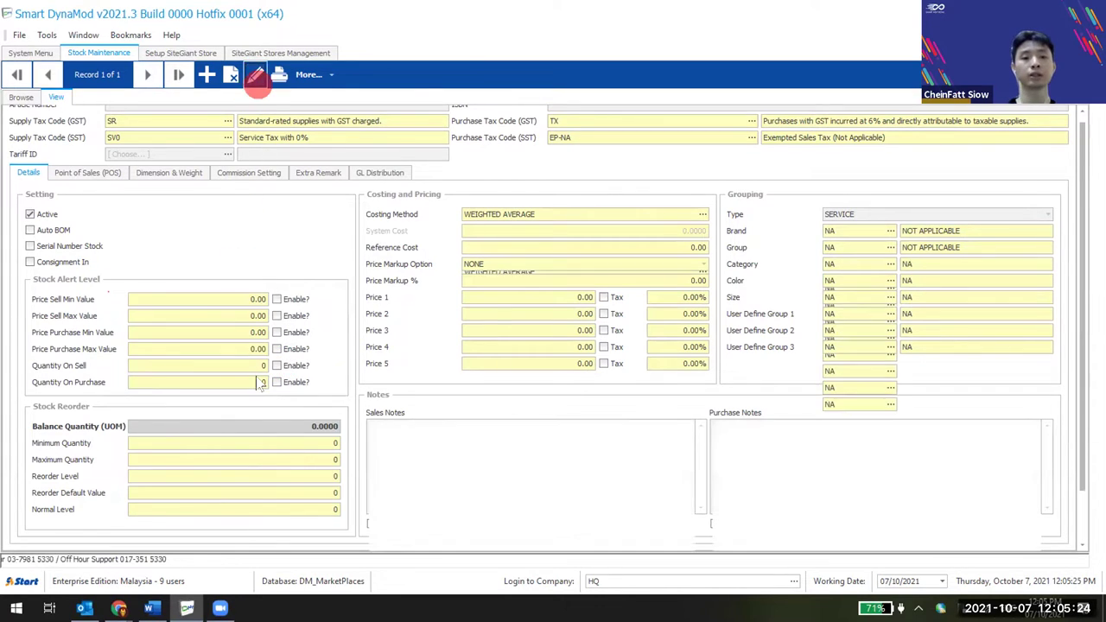
left_click(276, 424)
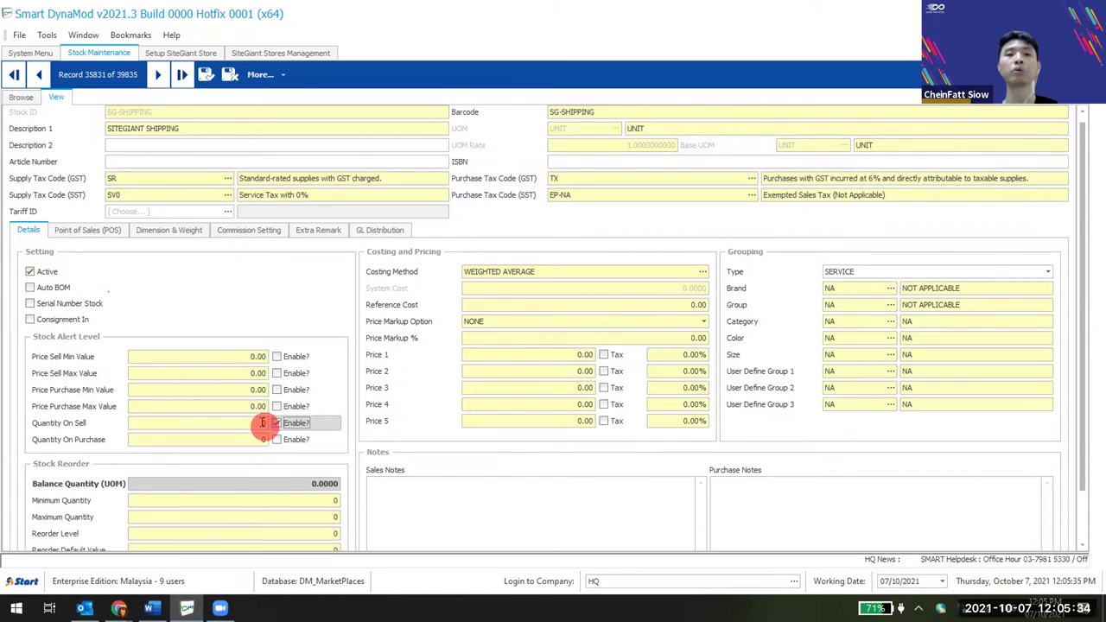
Return to the open SiteGiant orders and review the available order functions without running any.
left_click(269, 52)
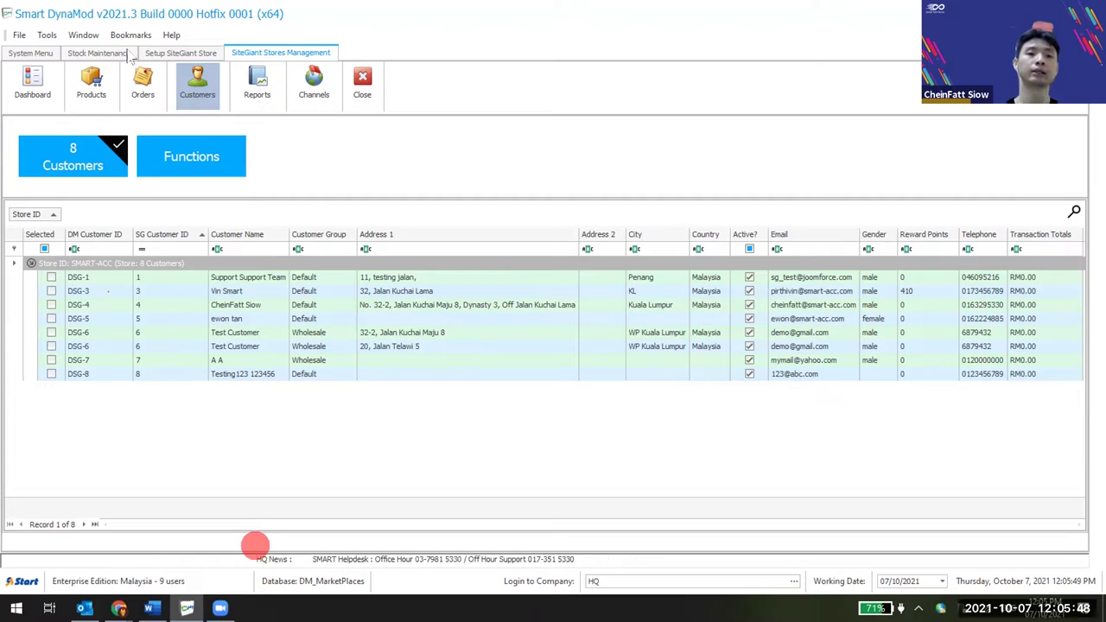
left_click(143, 86)
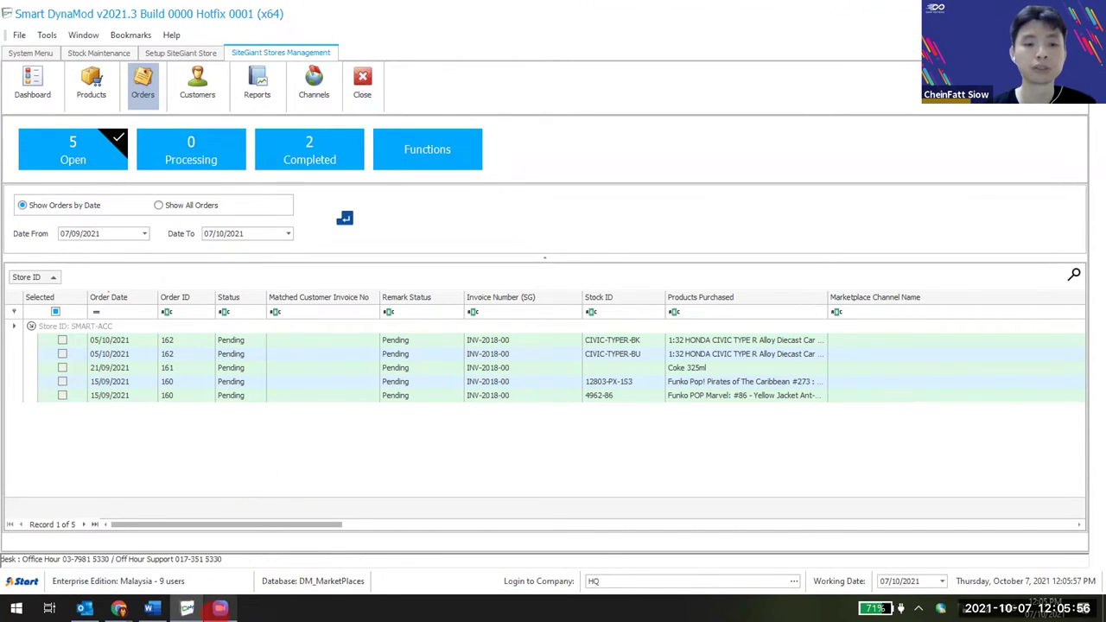
mouse_move(220, 609)
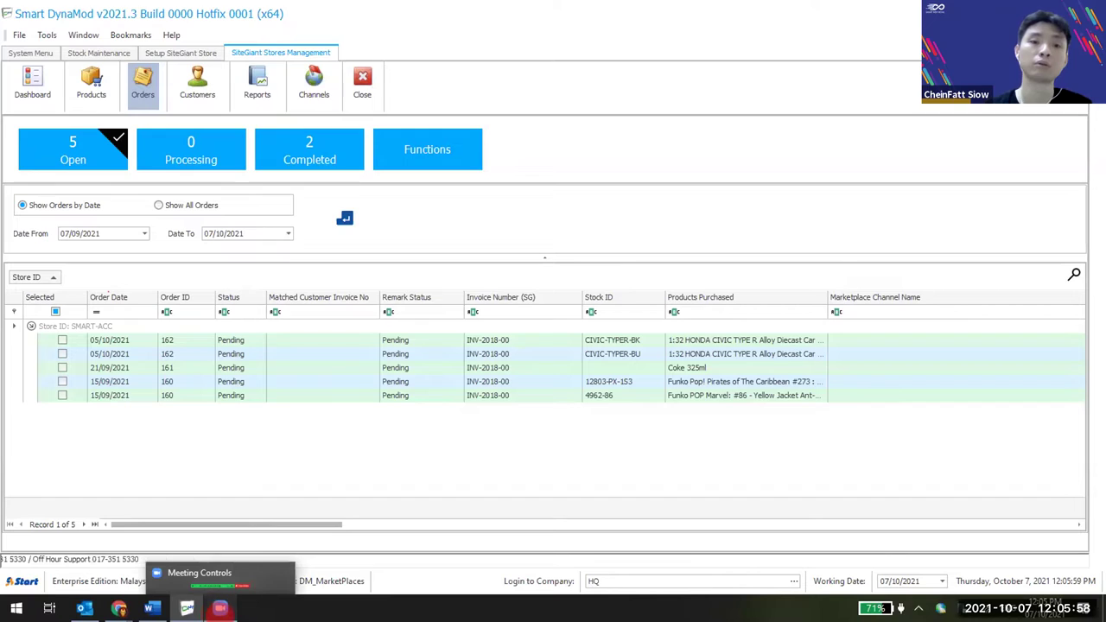
left_click(439, 151)
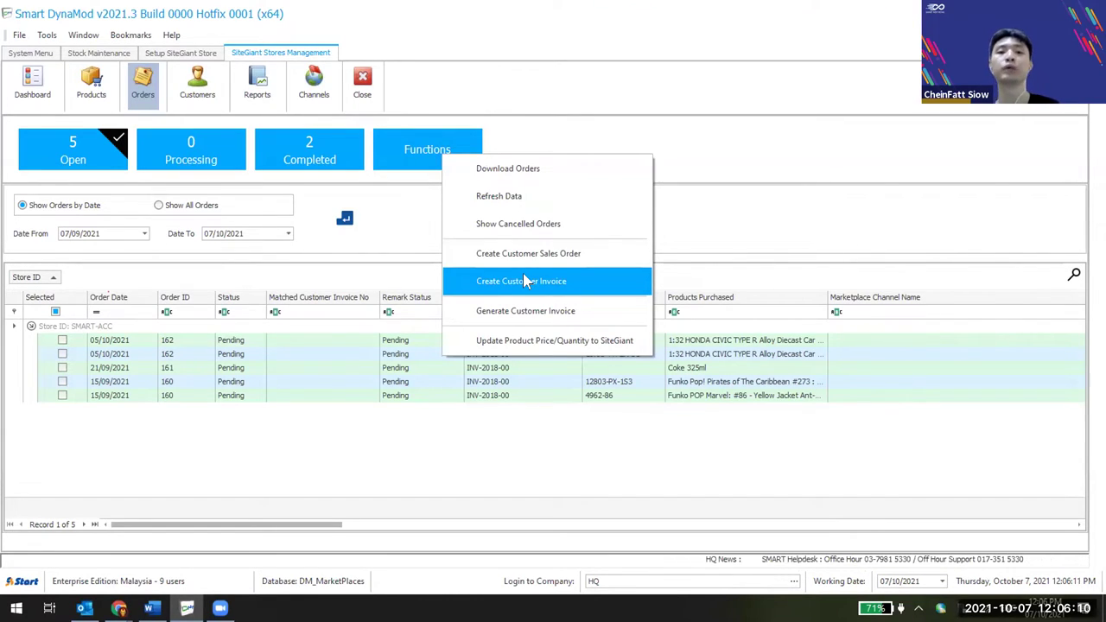
left_click(291, 601)
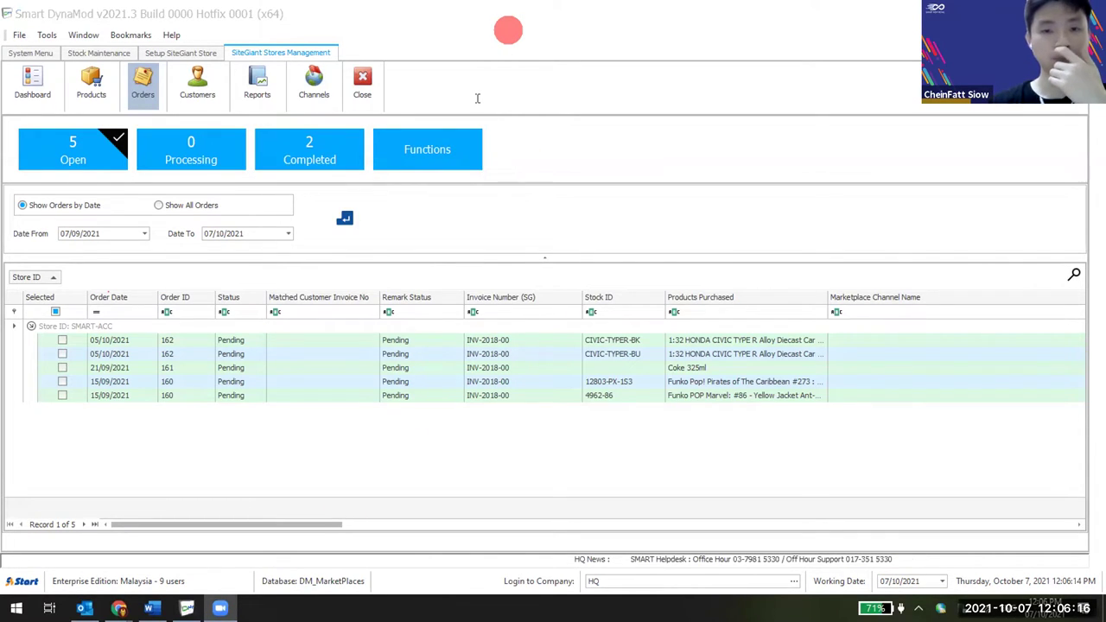
left_click(541, 296)
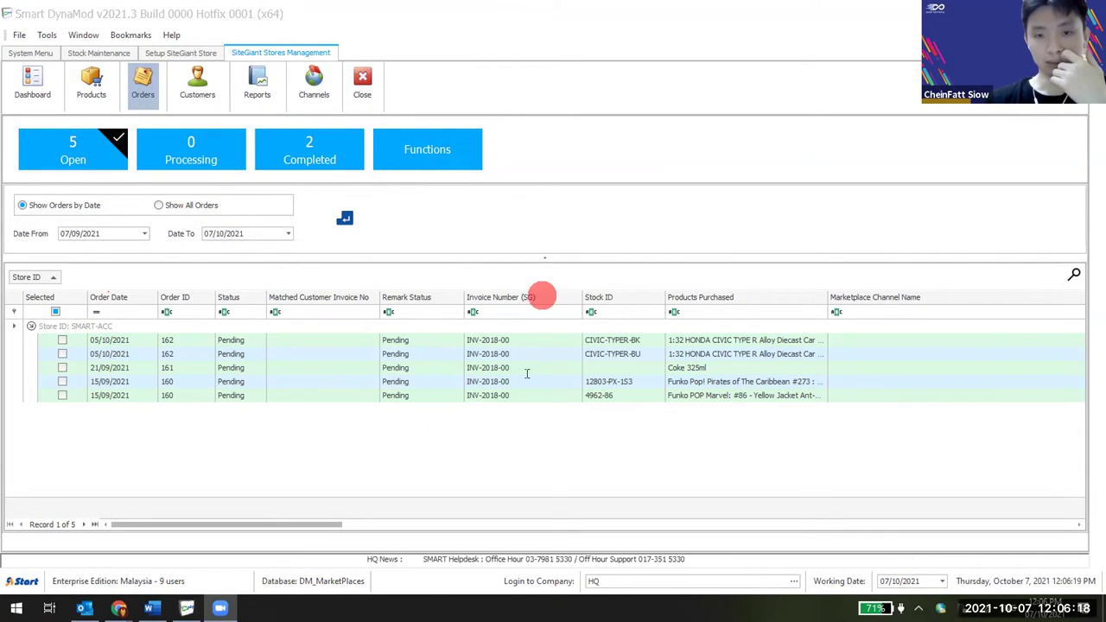
left_click(506, 463)
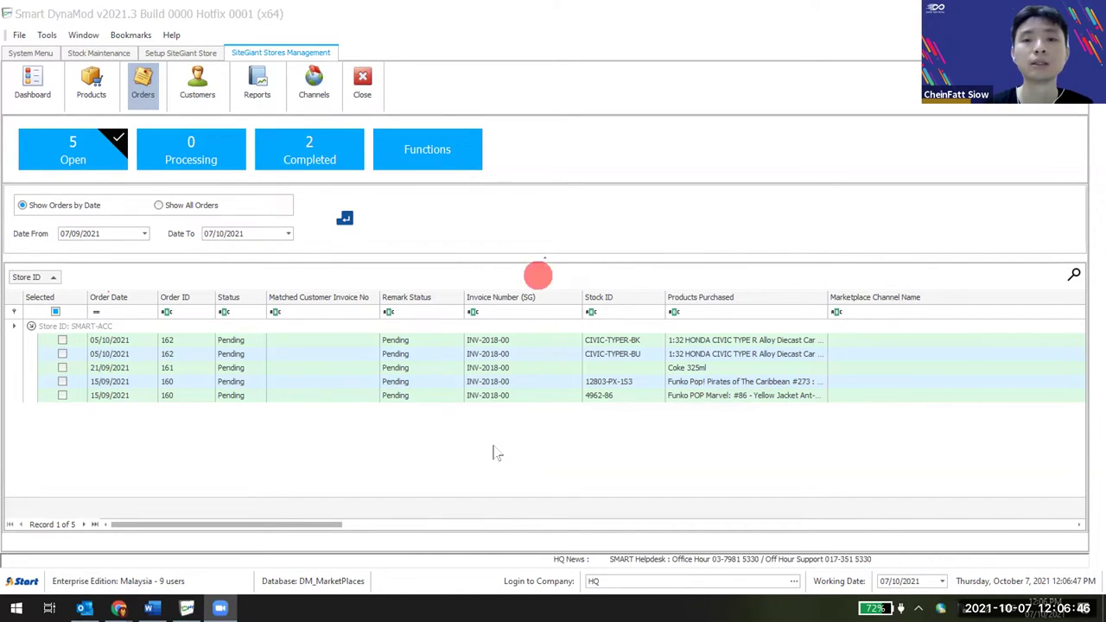
Find the unmatched ADISSAGE product in the online products list, and open and close its stock matching form without choosing a stock.
left_click(90, 87)
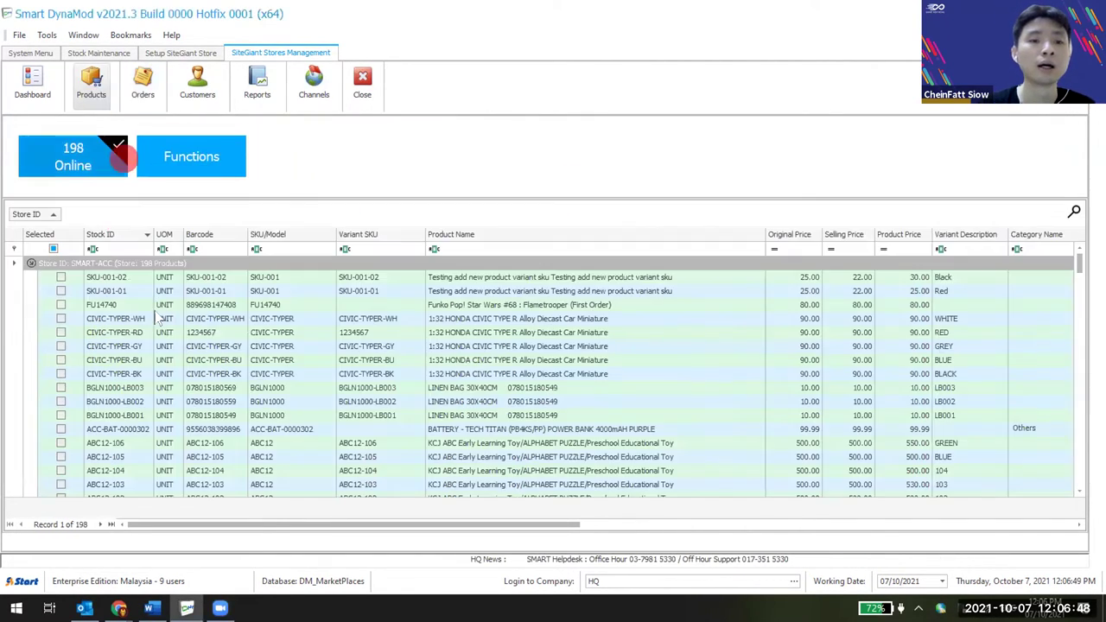
scroll(194, 342, "down", 4)
scroll(194, 341, "down", 7)
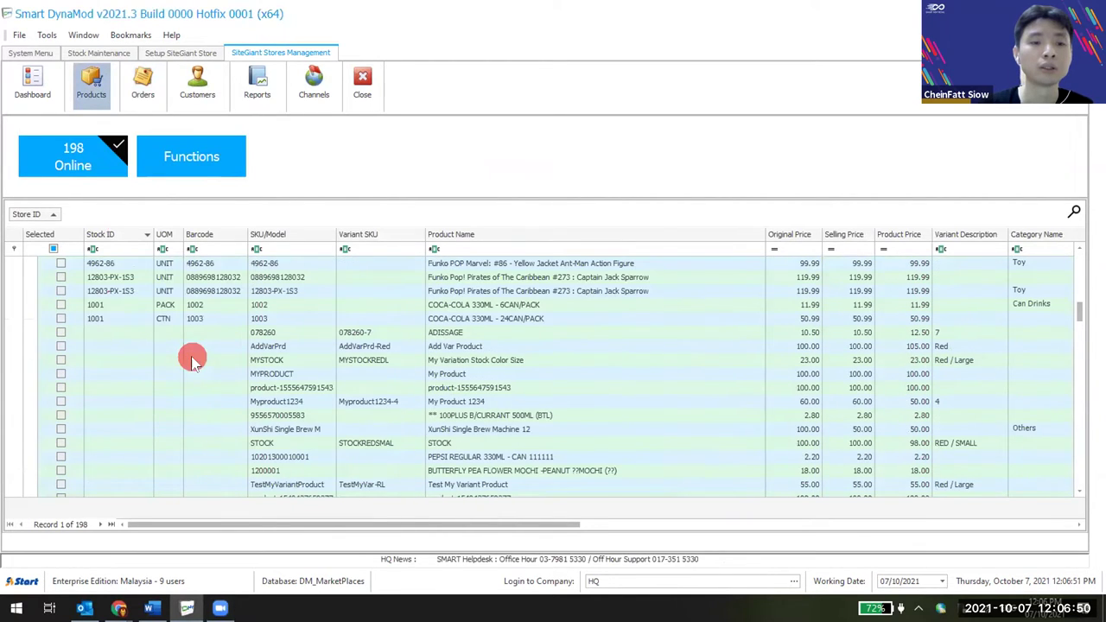
left_click(458, 332)
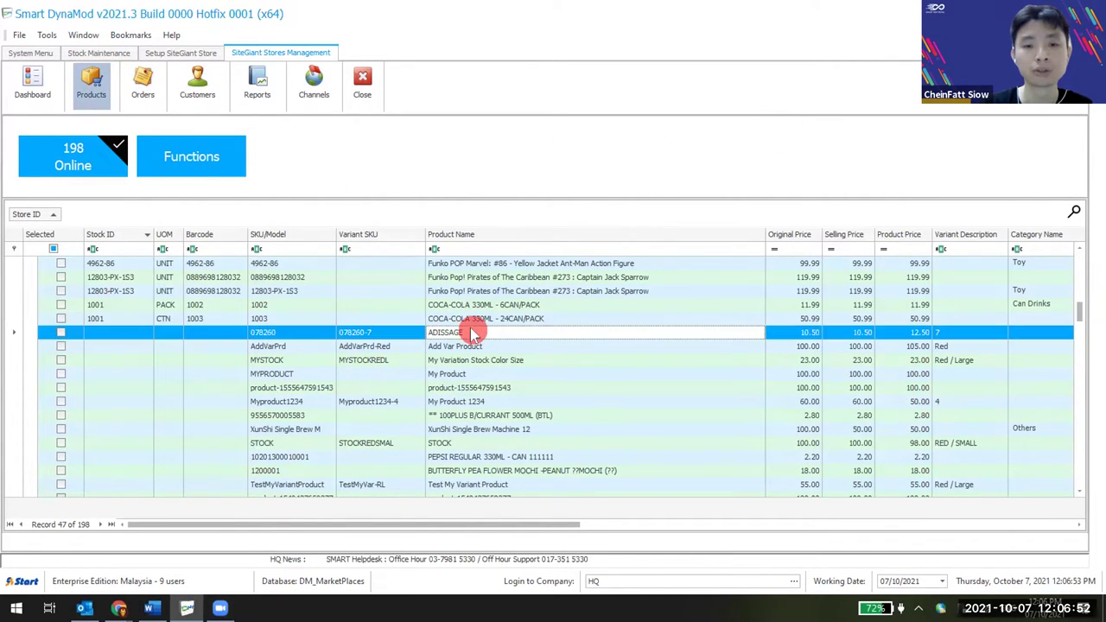
left_click(143, 333)
left_click(134, 455)
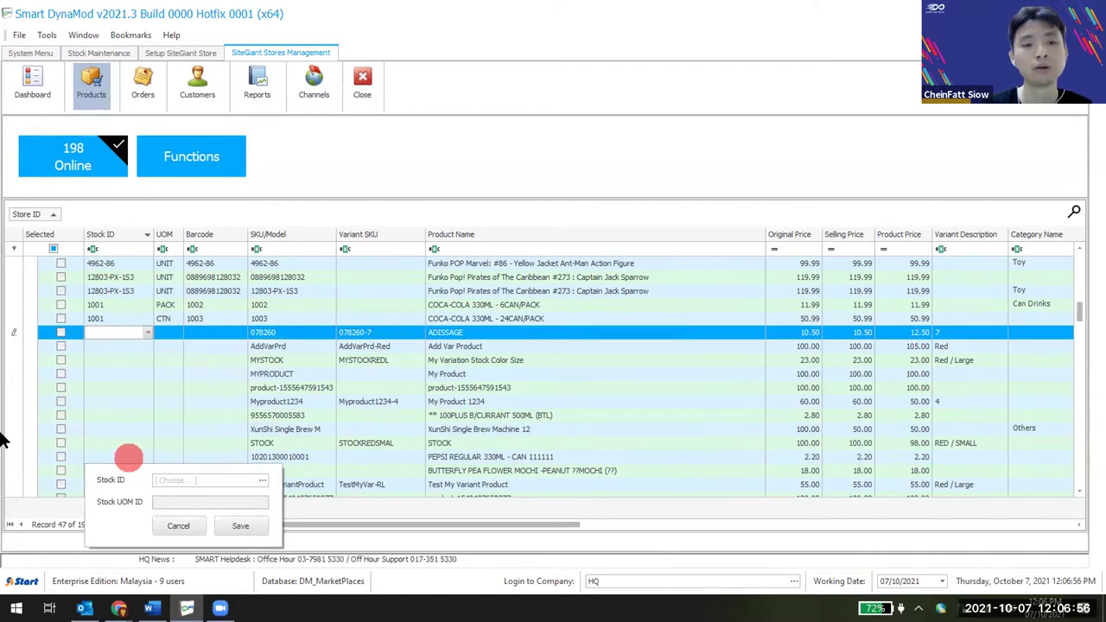
left_click(13, 339)
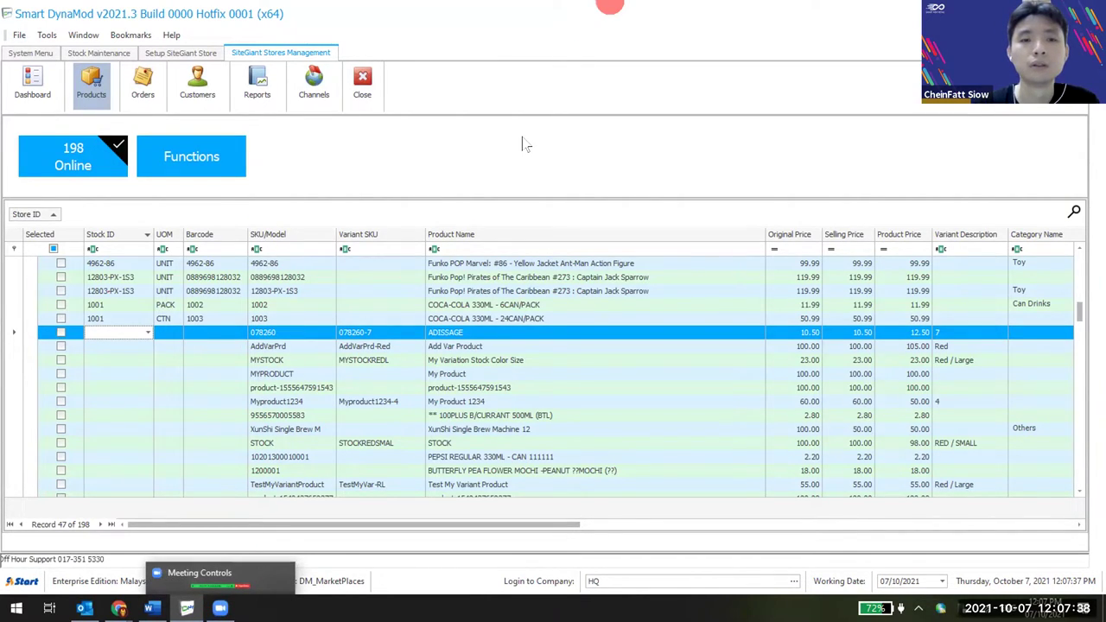
Review the Match All SKU options for matching by Stock ID, barcode or import file, and dismiss them.
left_click(197, 168)
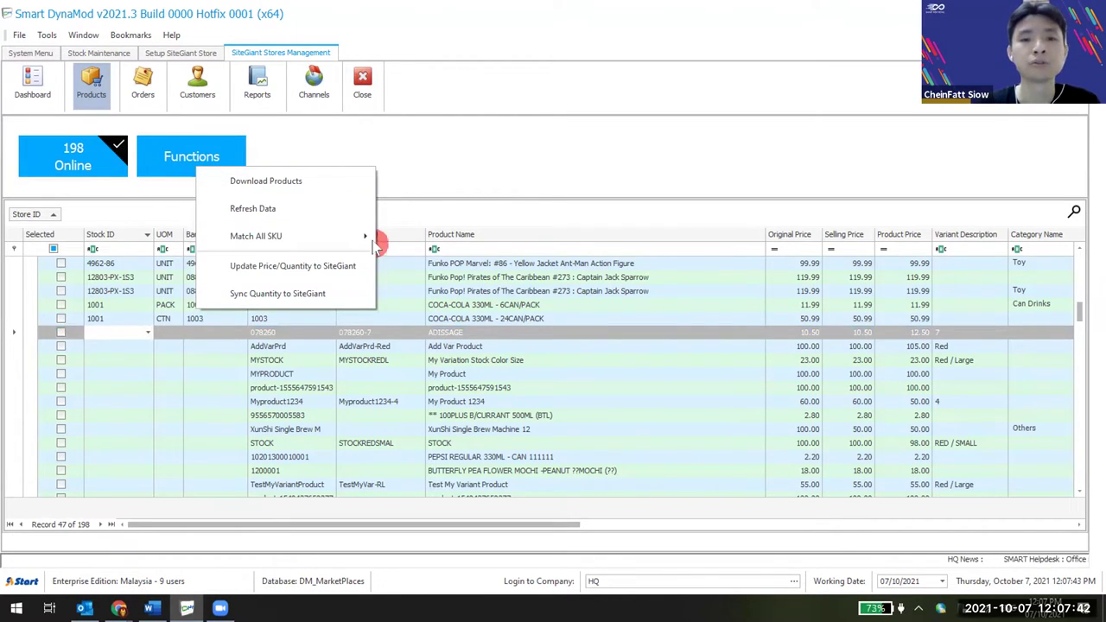
mouse_move(326, 240)
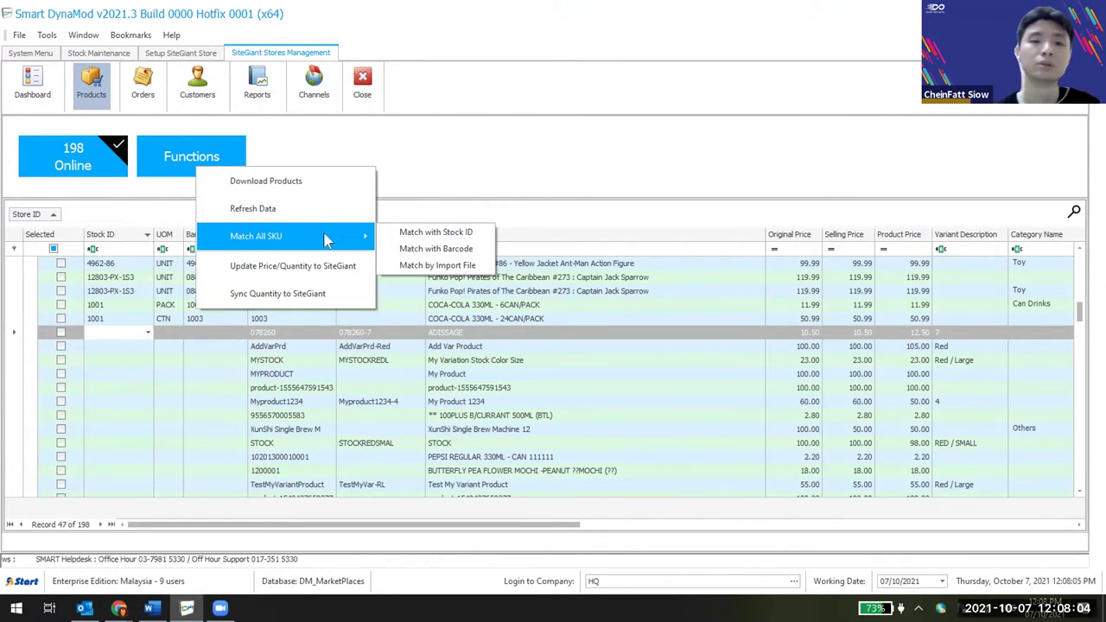
left_click(457, 152)
left_click(311, 153)
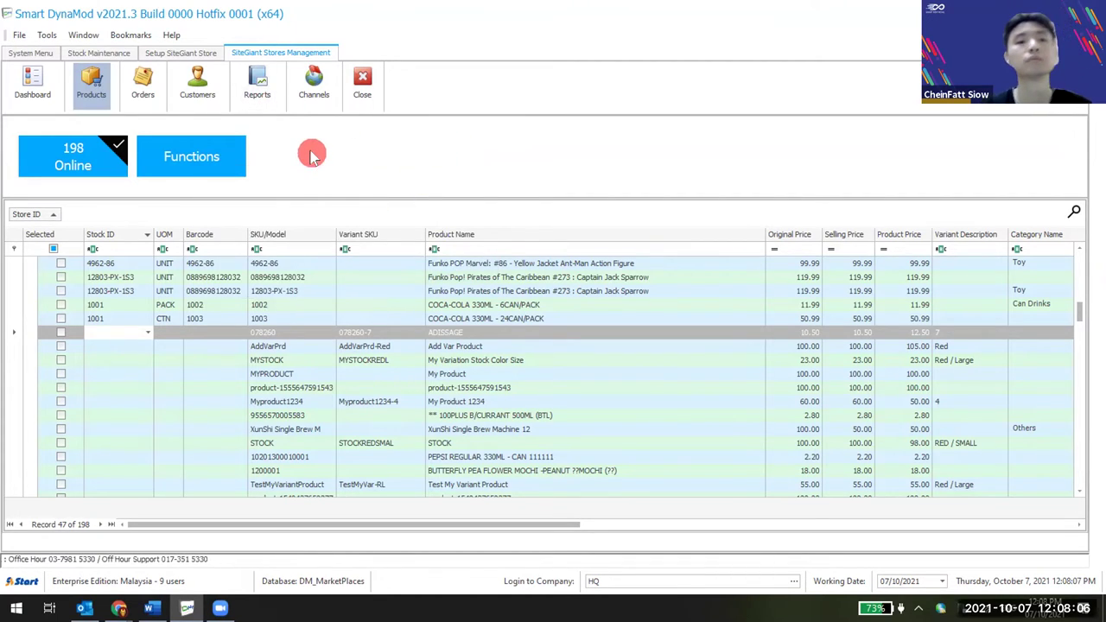
Switch from the SiteGiant products back to the list of open orders.
left_click(142, 82)
left_click(434, 289)
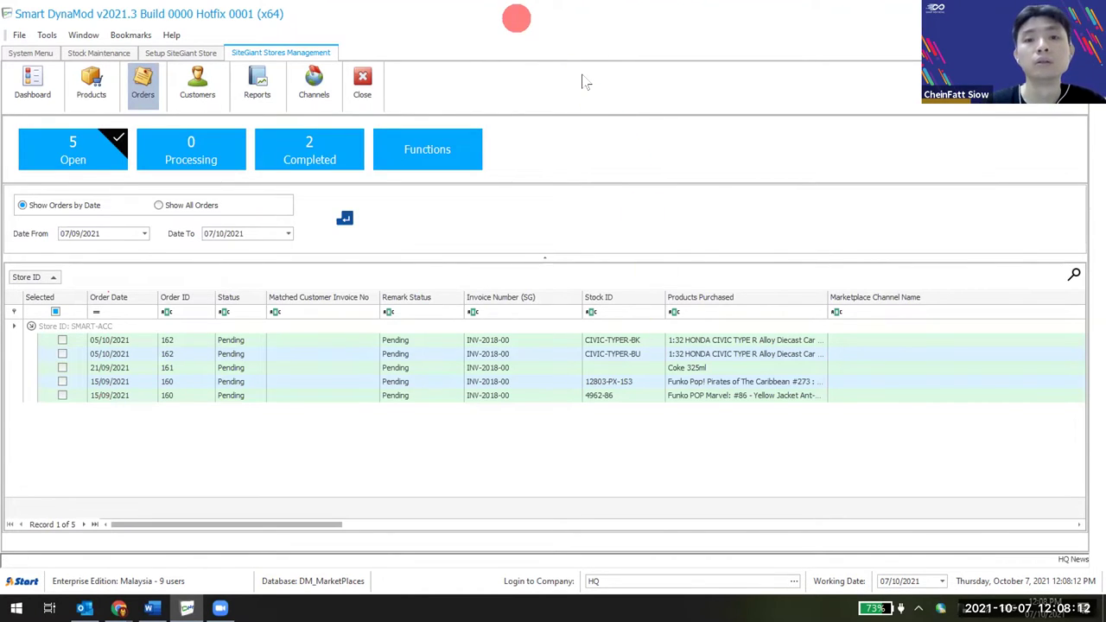
left_click(661, 316)
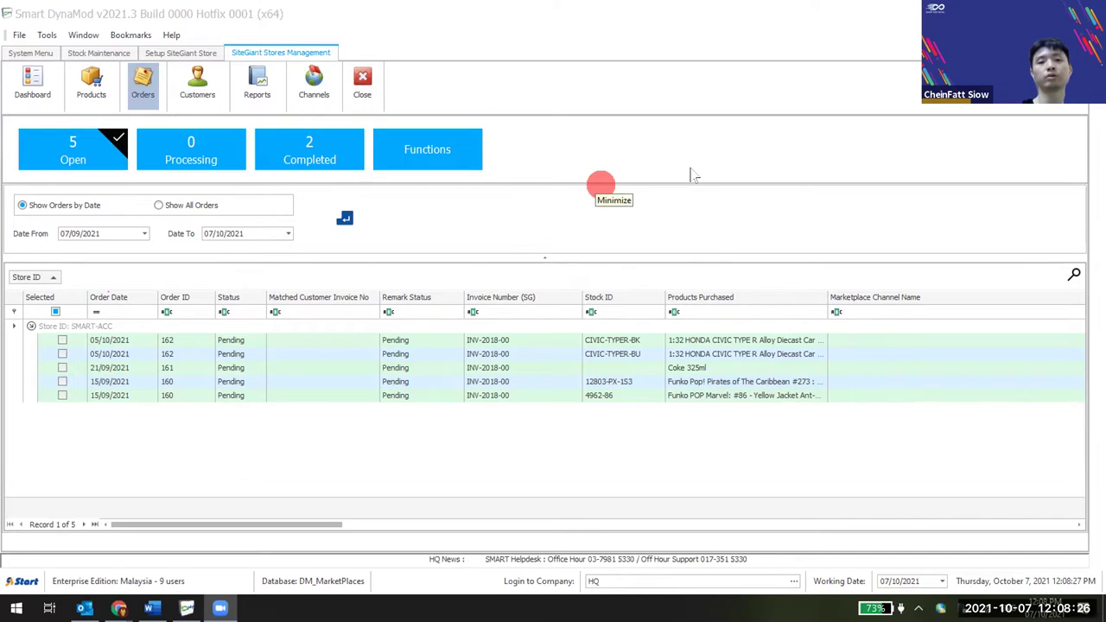
Open the SMART-ACC store's SiteGiant setup record for editing.
left_click(166, 52)
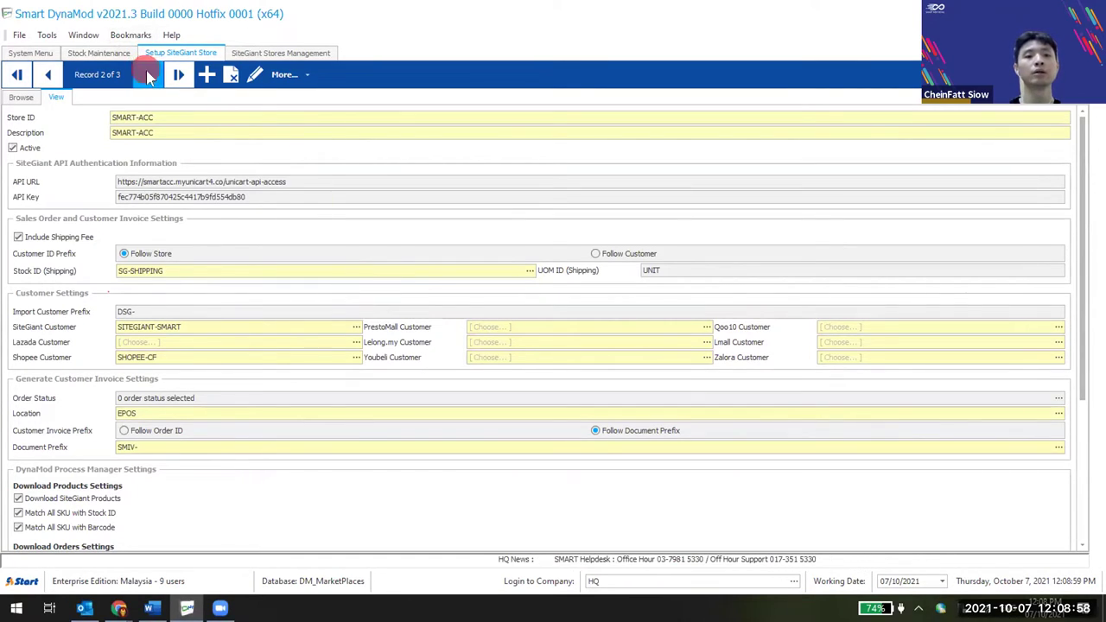
left_click(253, 75)
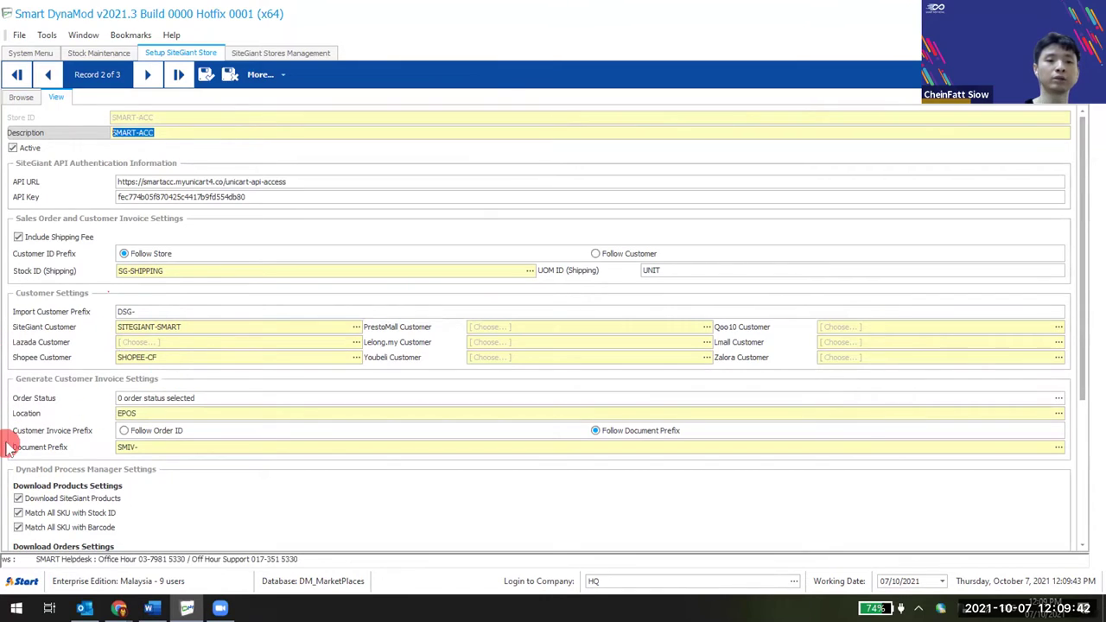
Open "20211014 - Version 2021.3 Enhancement & Update.pptx" from the desktop's Training Topic folder in PowerPoint and show slide 3.
key("super+d")
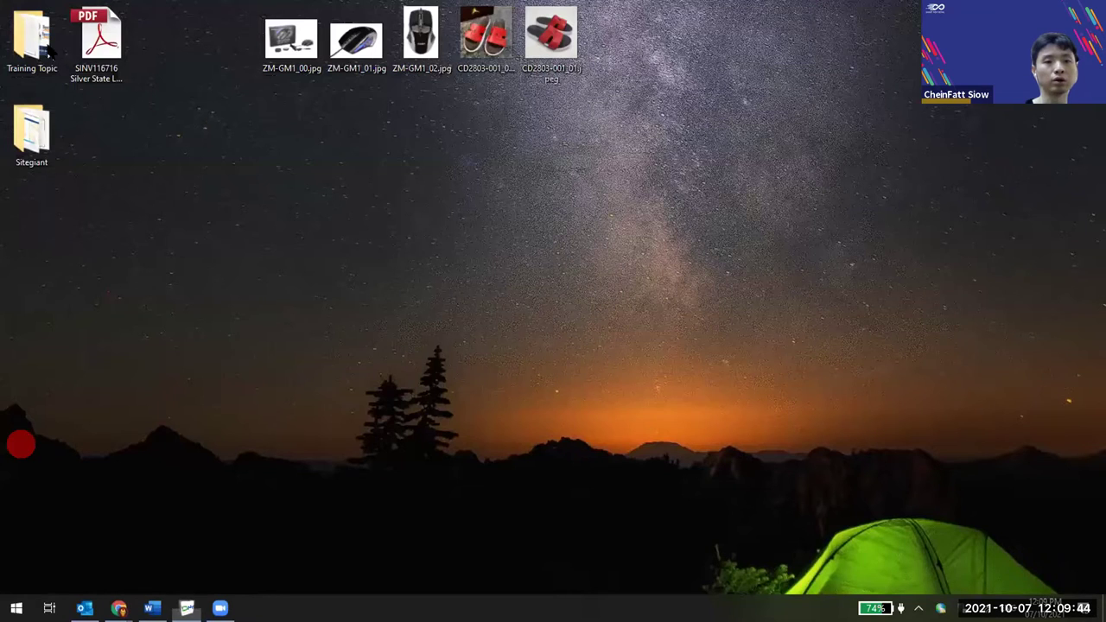
double_click(35, 39)
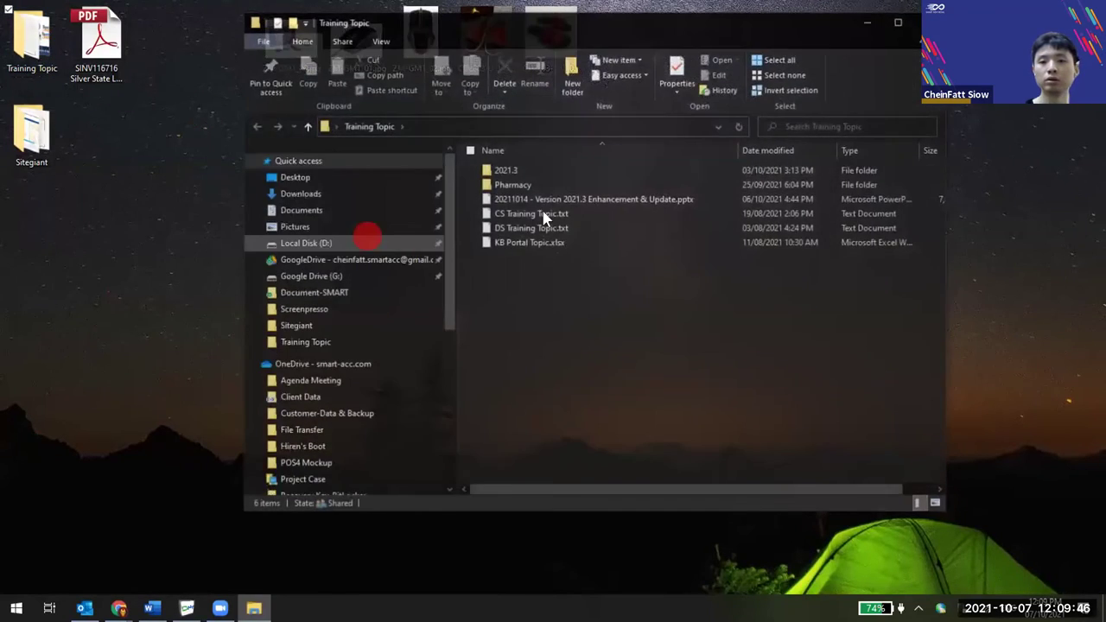
double_click(536, 199)
left_click(867, 22)
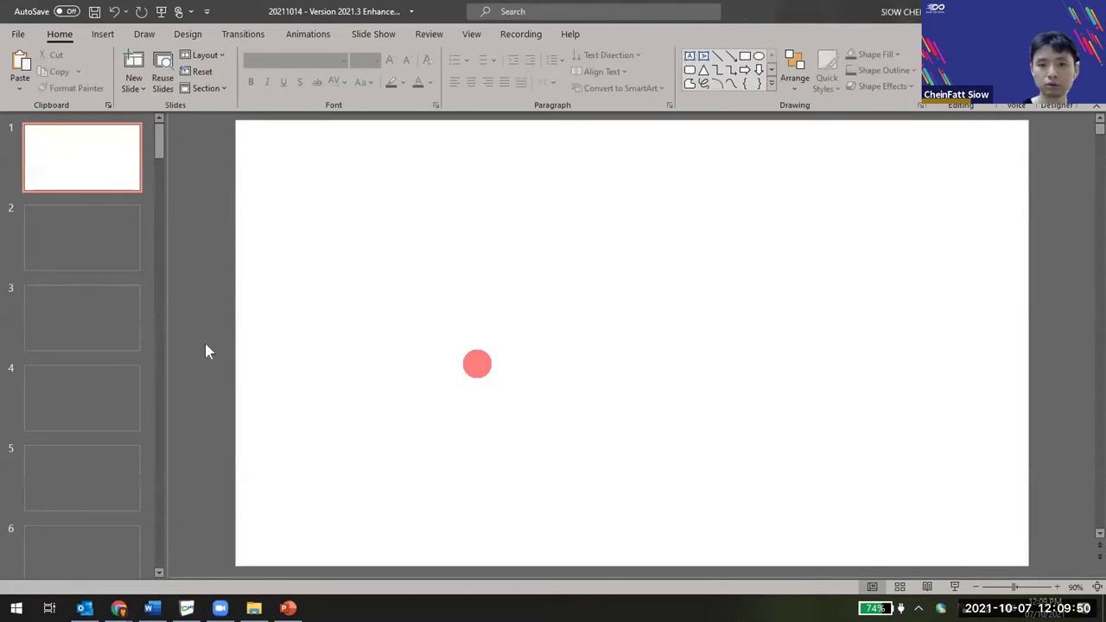
left_click(87, 319)
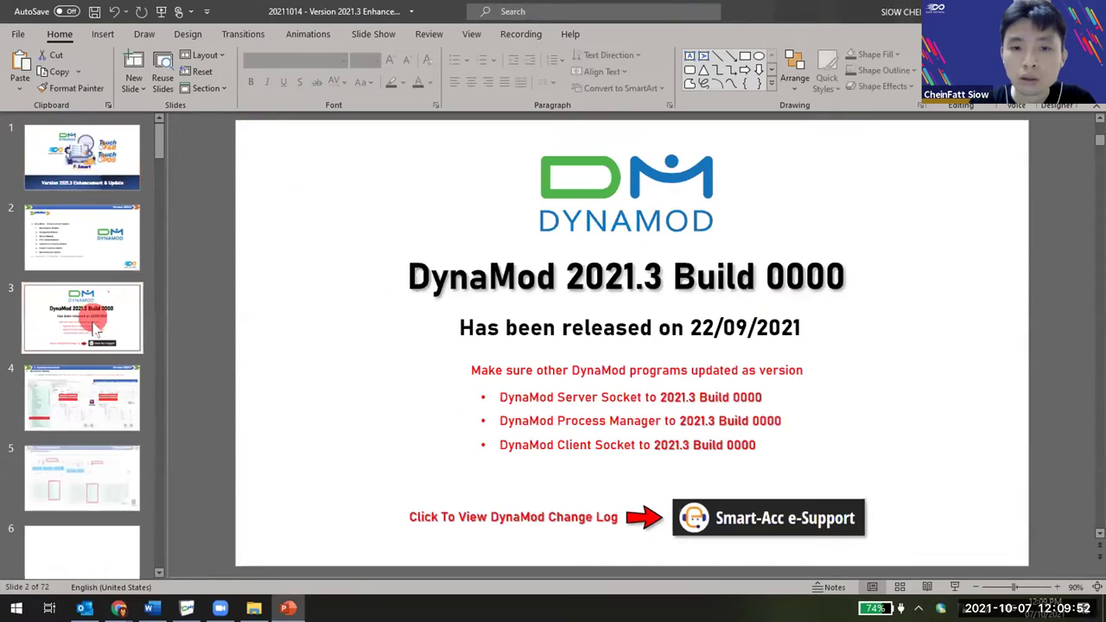
Show slide 6 on manually unlocking the Generate Customer Invoice function and examine its Generate Customer Invoice Locked setting and unlock prompt.
scroll(99, 294, "down", 3)
left_click(106, 287)
left_click(108, 341)
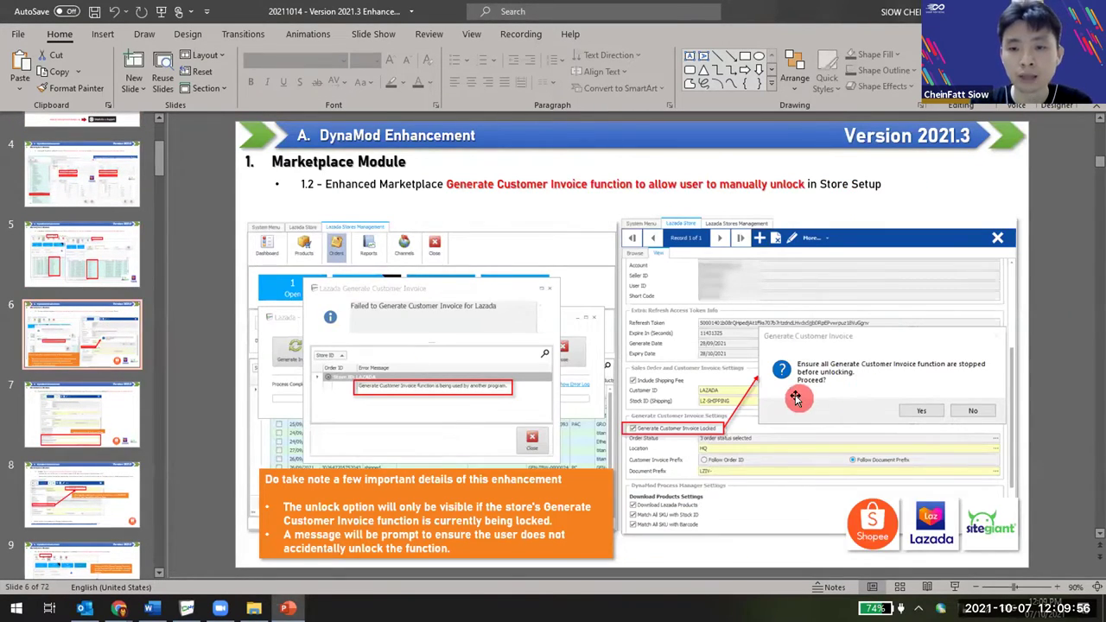
scroll(793, 408, "up", 6)
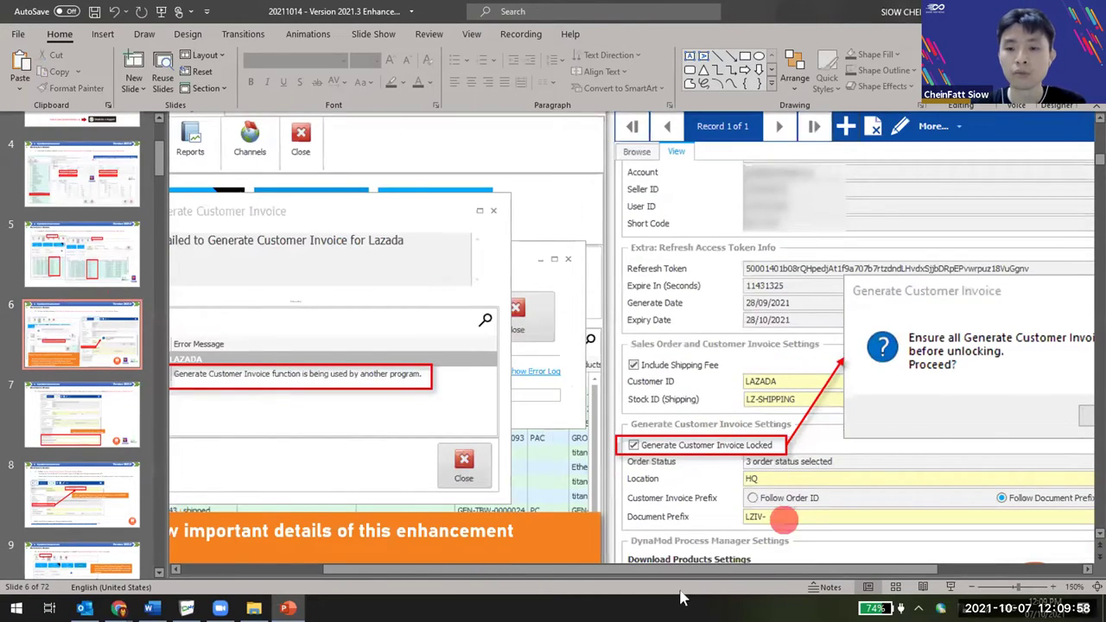
left_click_drag(713, 579, 876, 576)
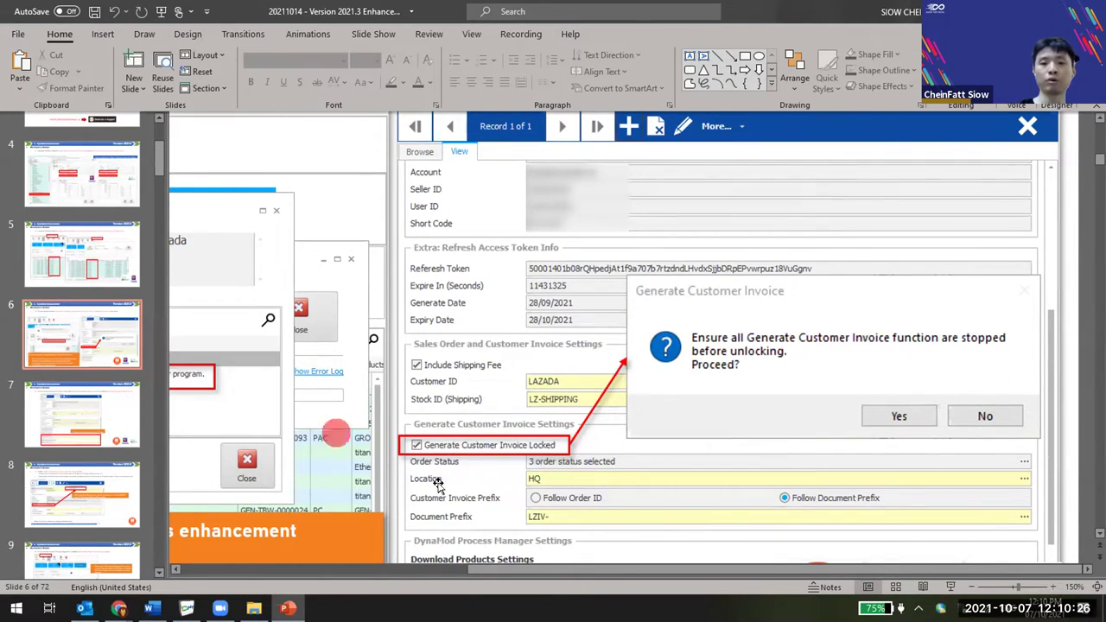
Close the PowerPoint presentation and return to the open orders in DynaMod's SiteGiant Stores Management.
left_click(187, 608)
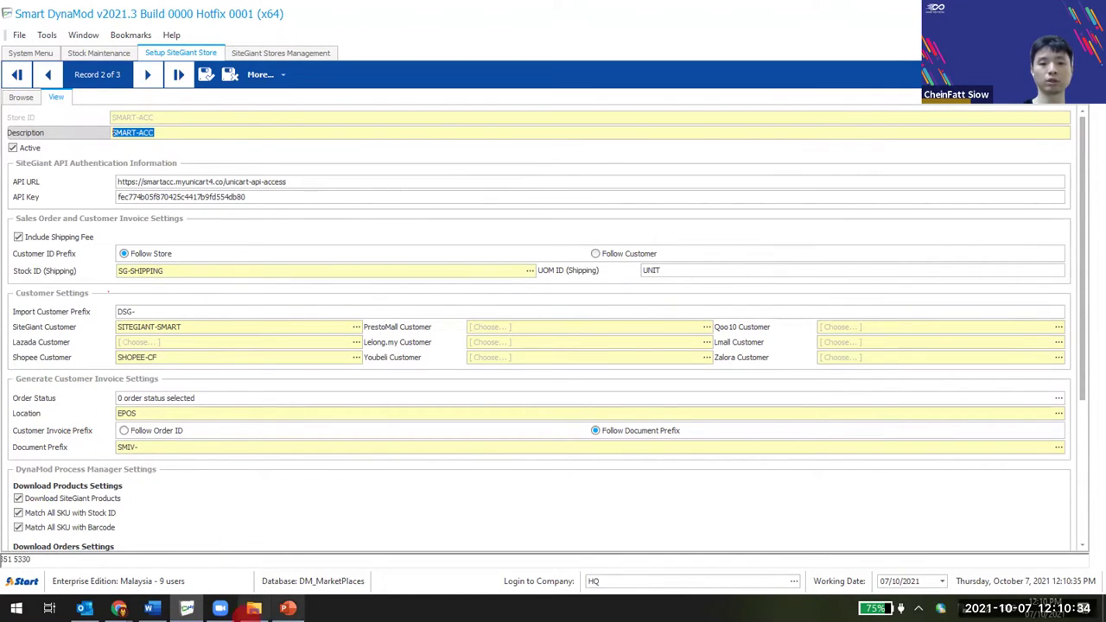
left_click(288, 608)
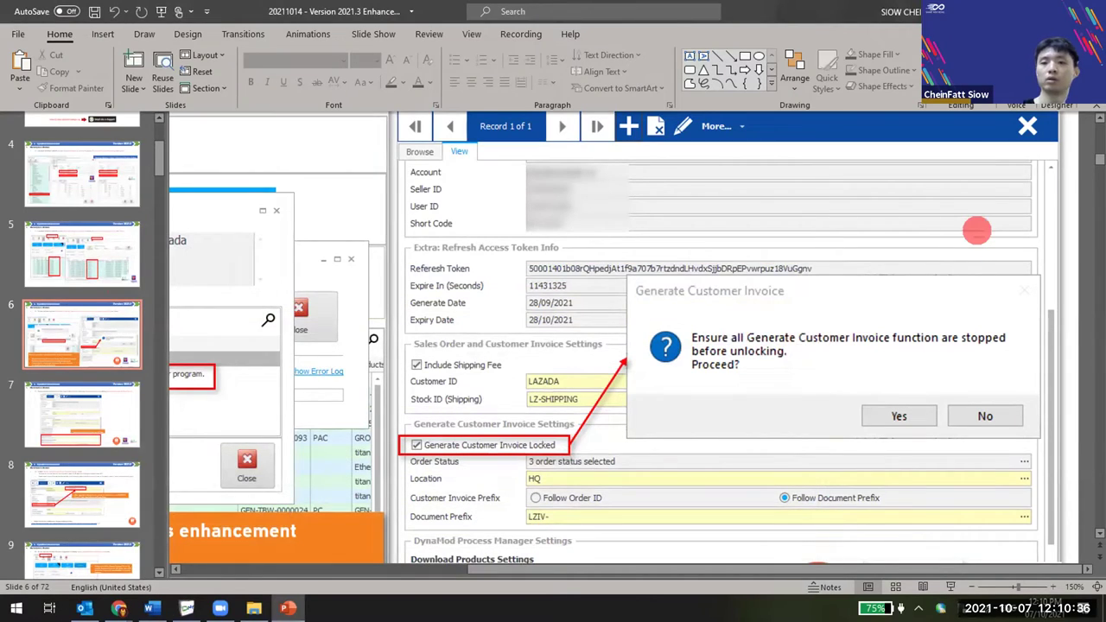
left_click(285, 606)
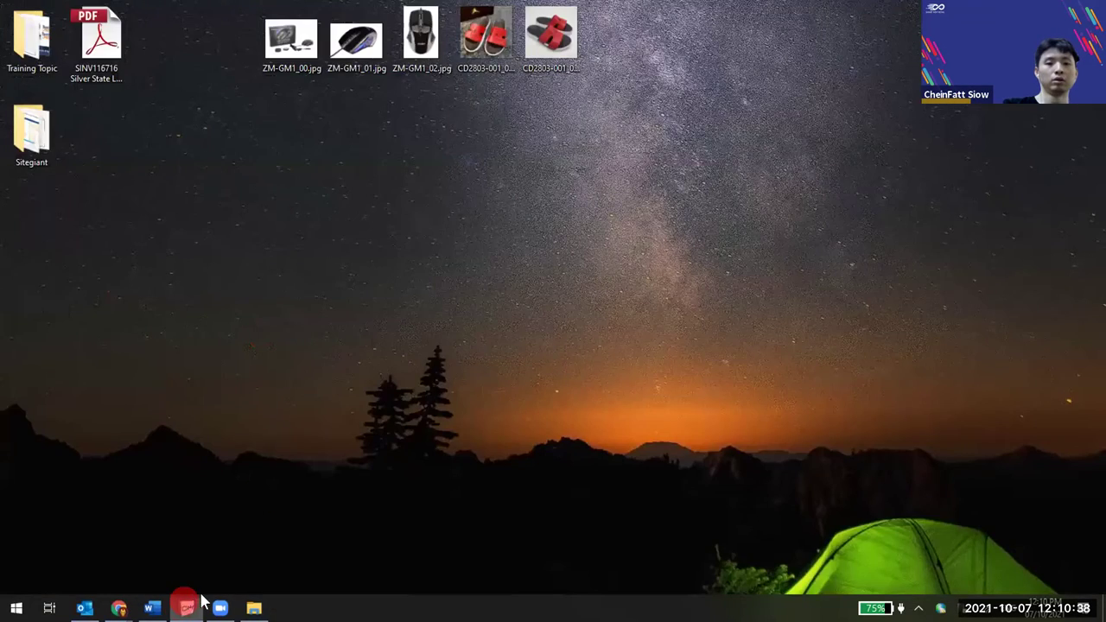
left_click(192, 606)
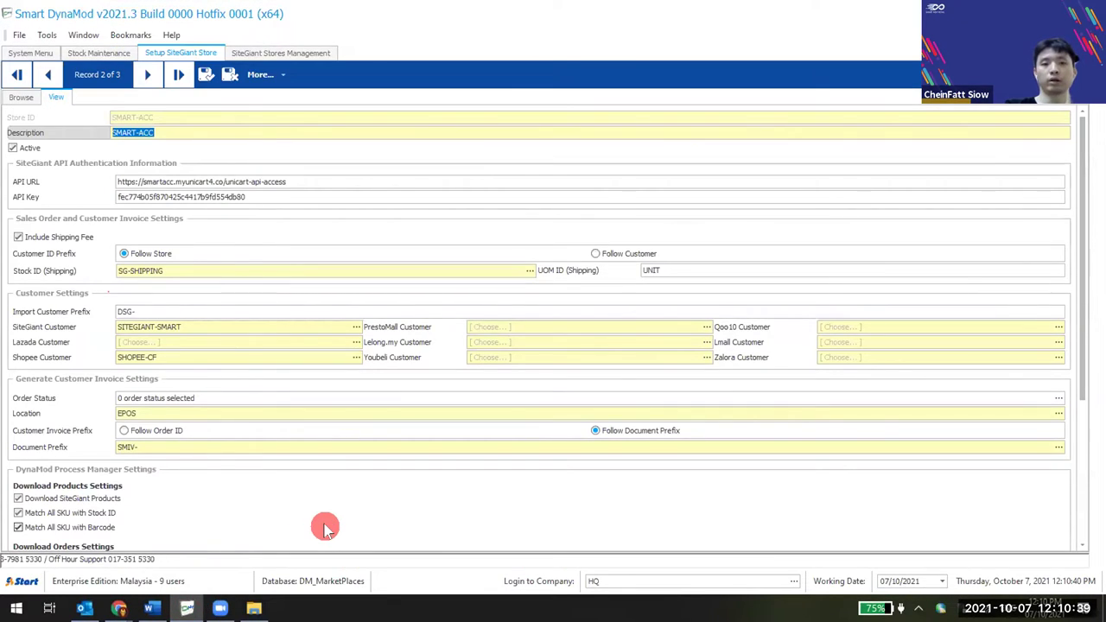
left_click(294, 52)
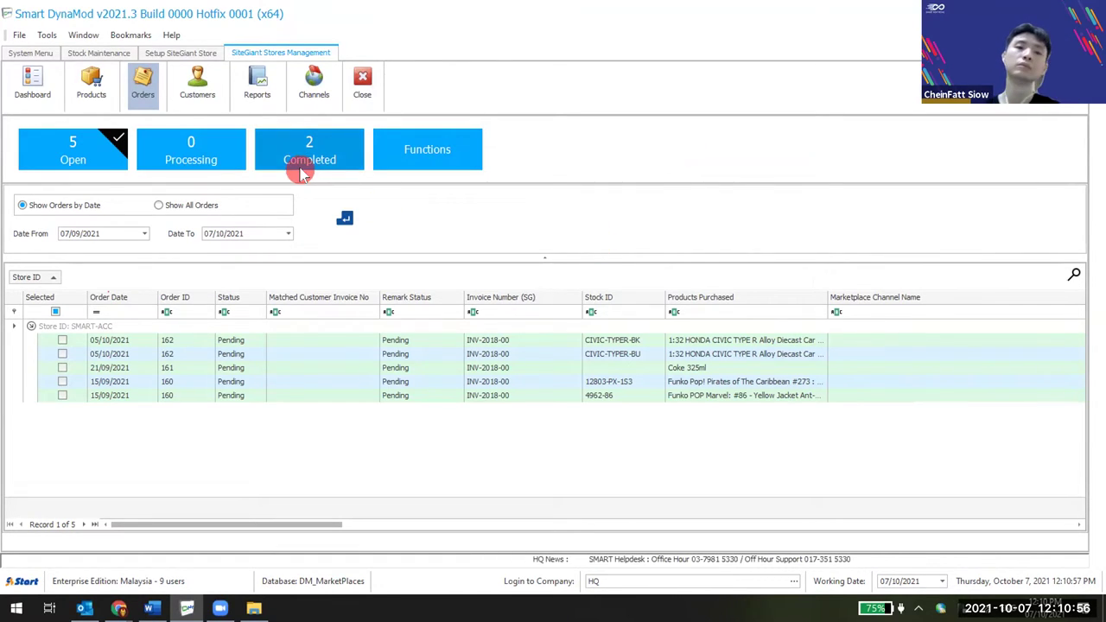
left_click(466, 158)
left_click(578, 128)
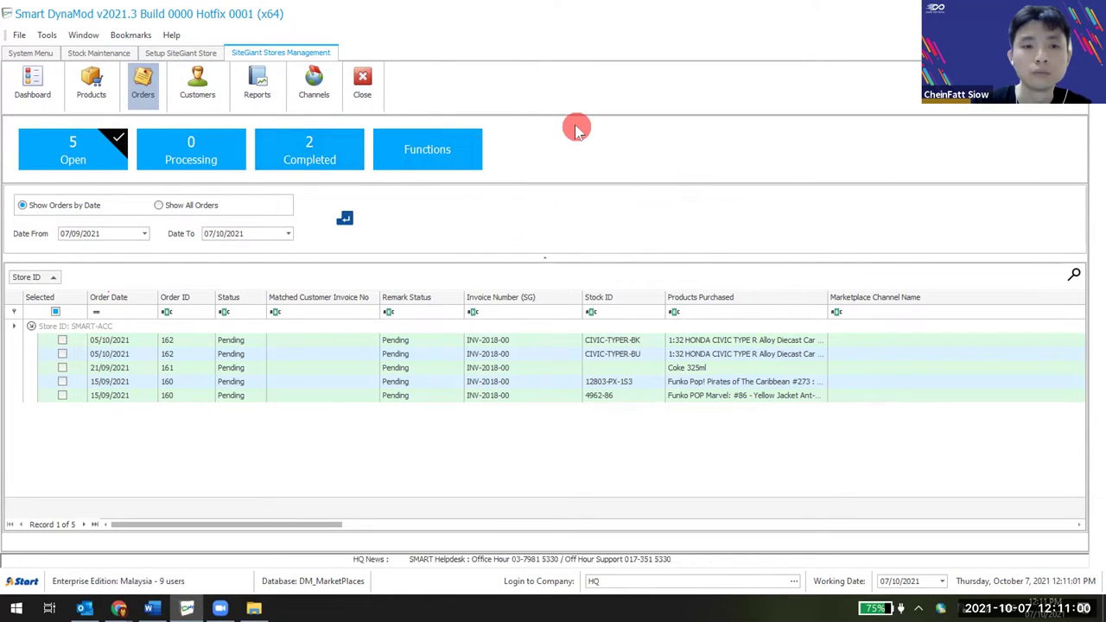
left_click(746, 371)
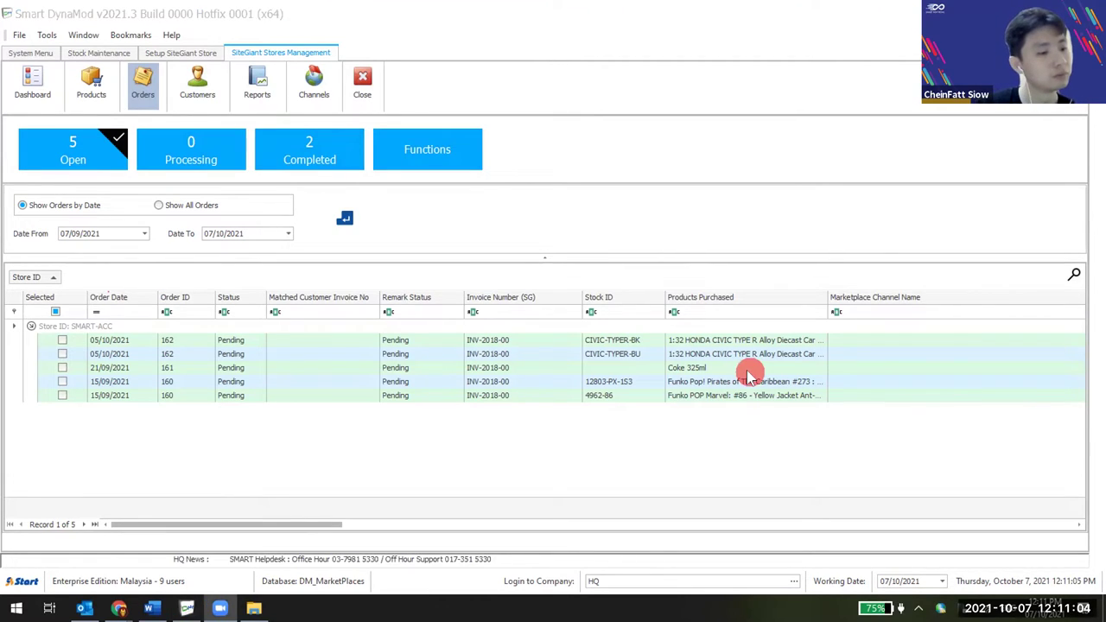
left_click(749, 385)
left_click(700, 40)
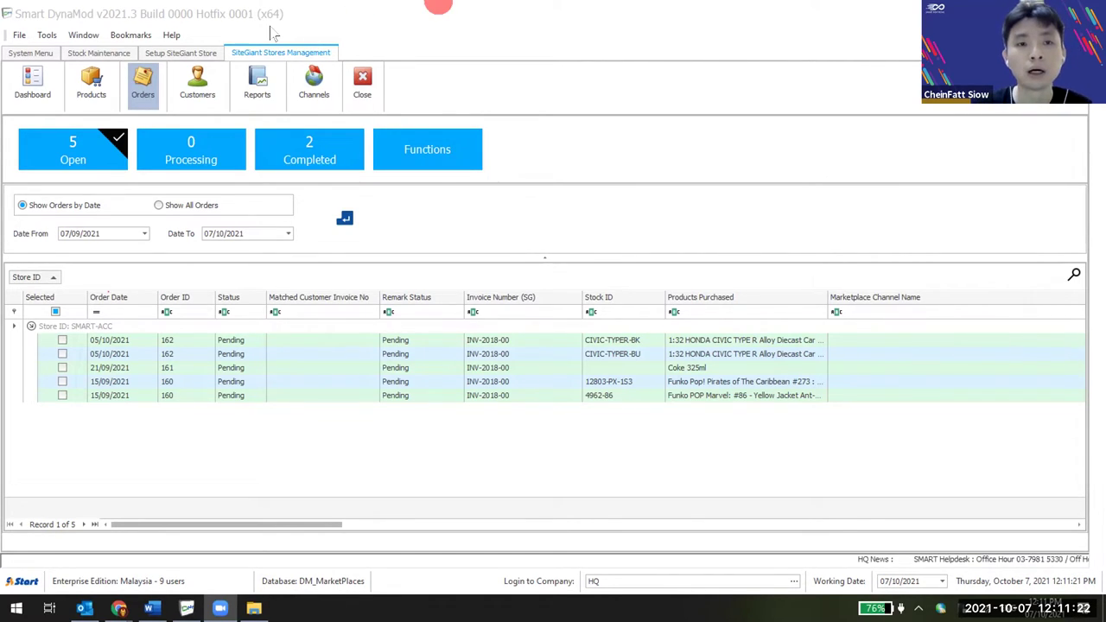
left_click(326, 122)
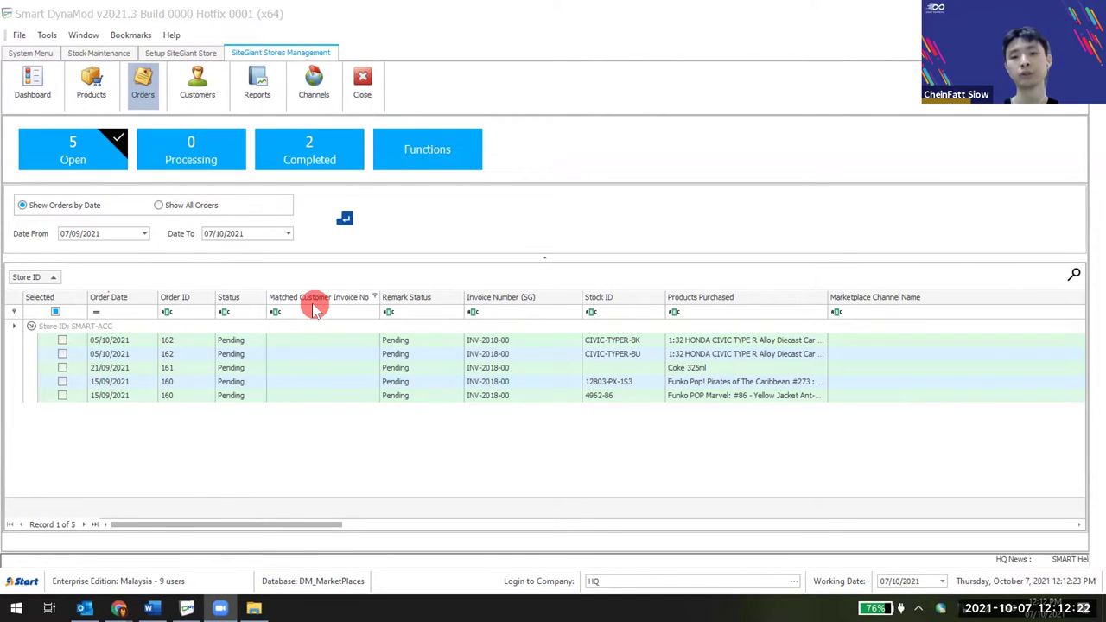
Switch to the Unicart admin site in Chrome, open its Home dashboard, dismiss the promotion and view the Weekly Sales.
mouse_move(119, 609)
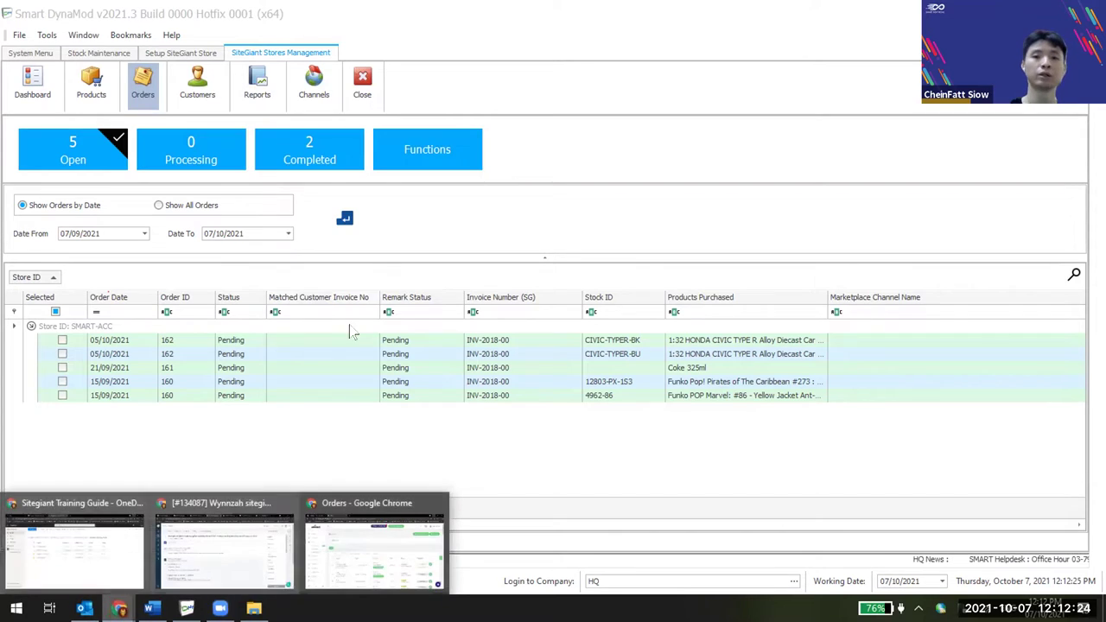
left_click(338, 575)
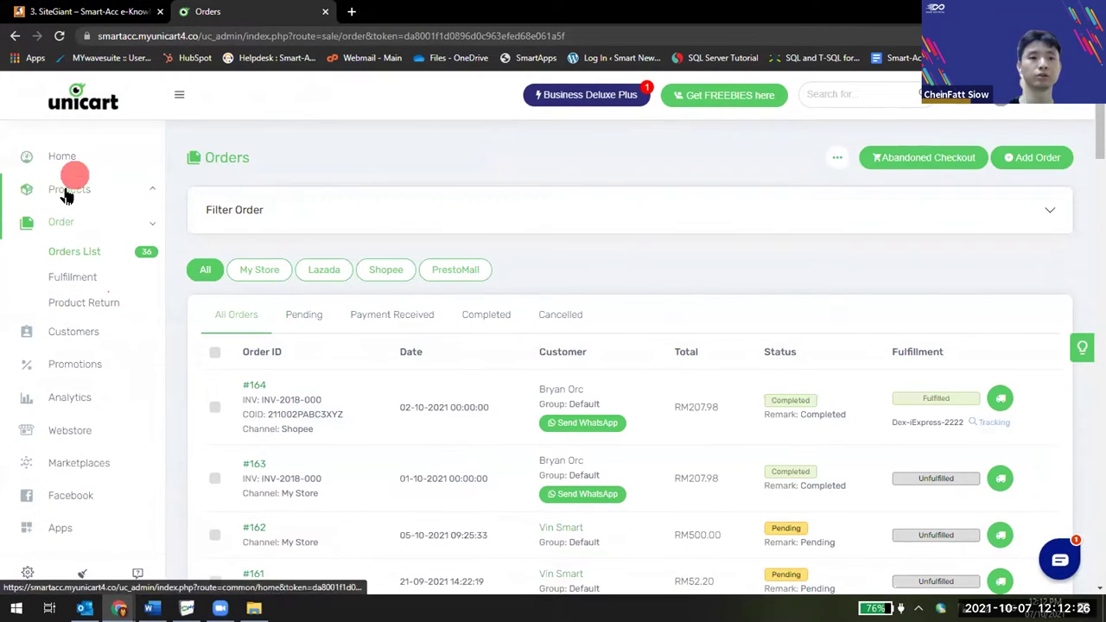
left_click(68, 155)
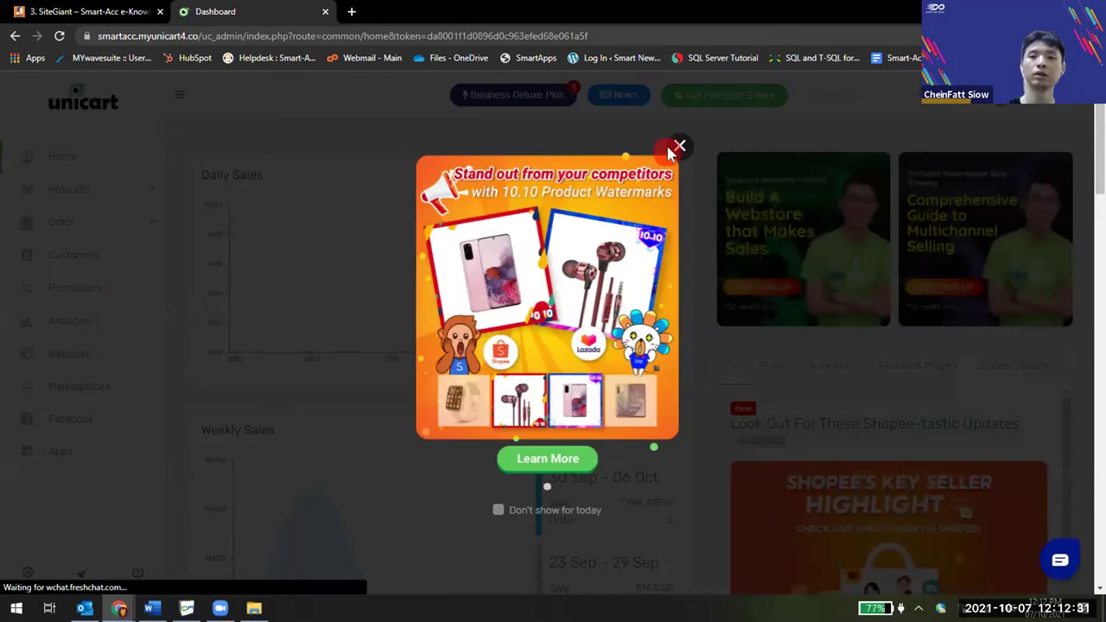
left_click(677, 146)
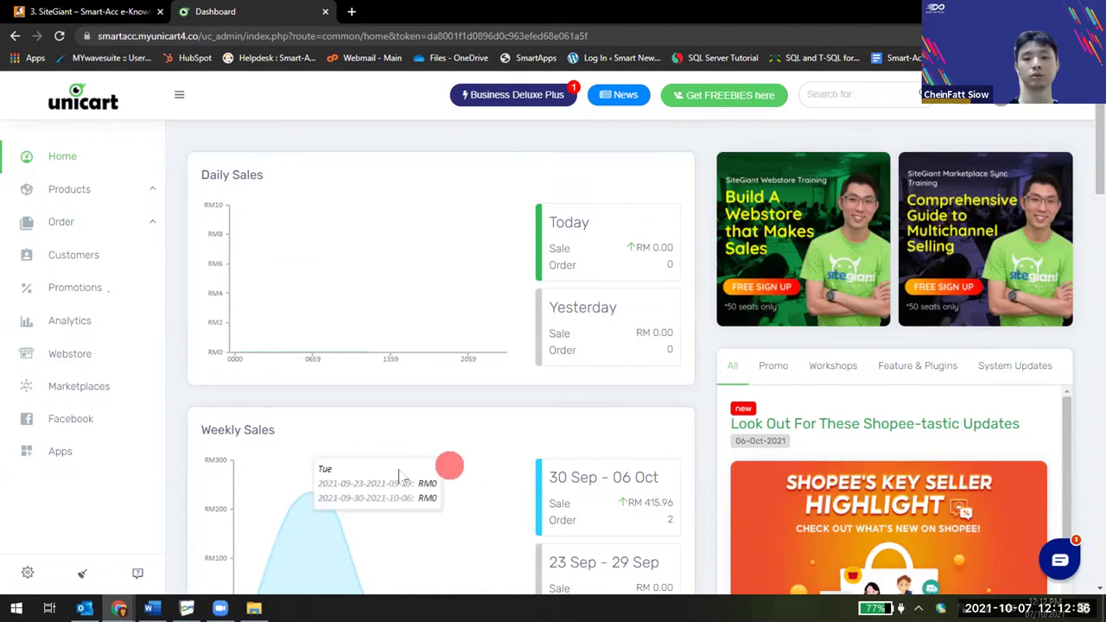
scroll(450, 465, "down", 2)
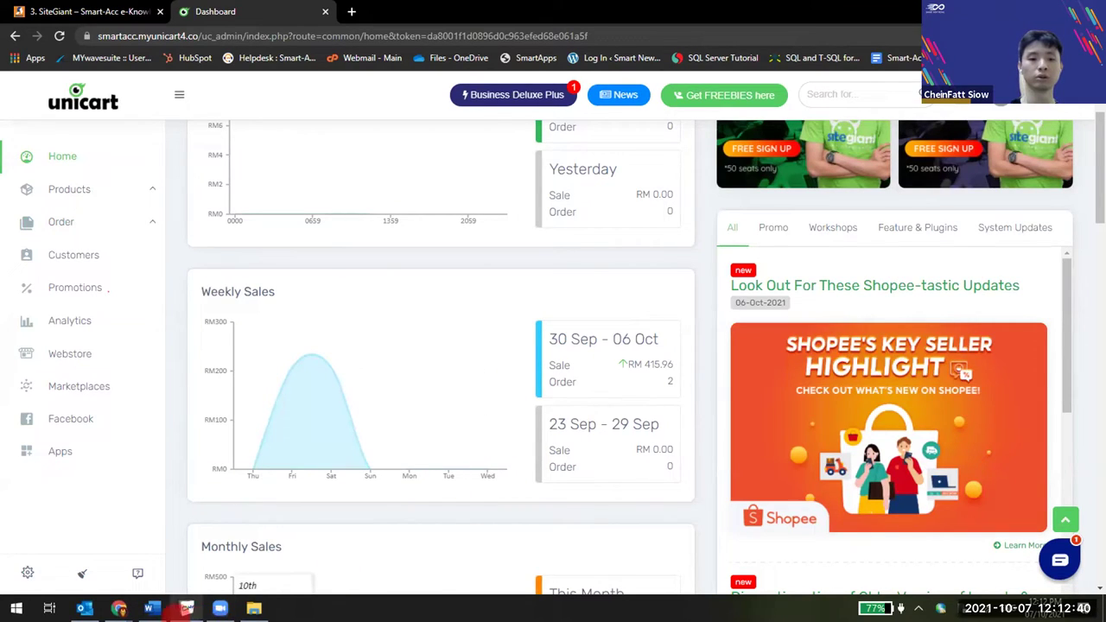
Check the open orders in DynaMod, then return to the Unicart dashboard in Chrome and view the Daily Sales.
left_click(187, 608)
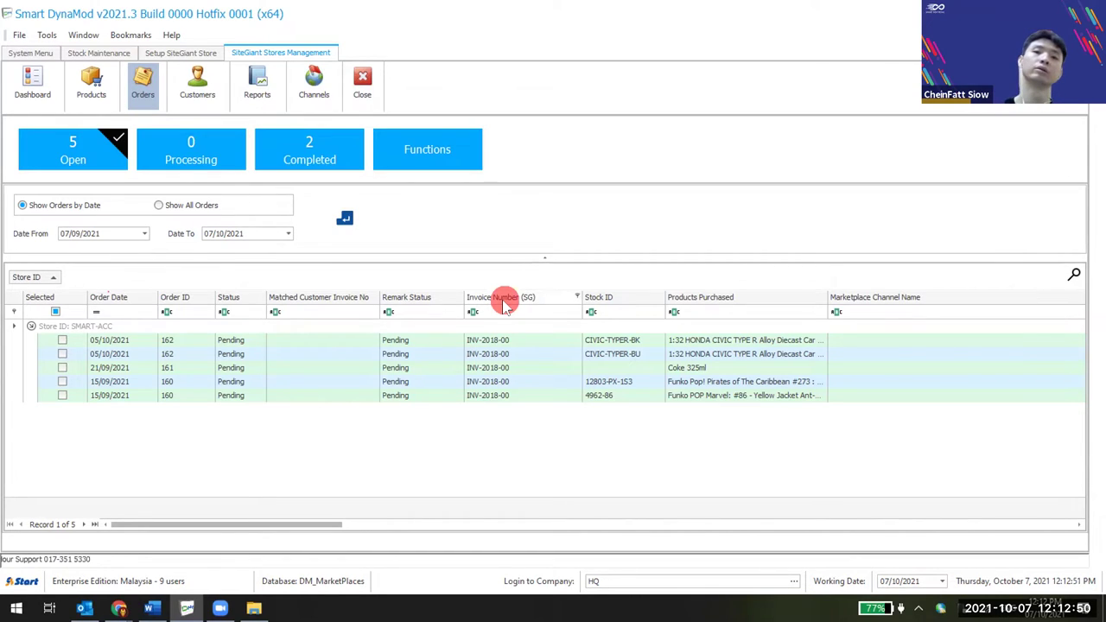
mouse_move(187, 608)
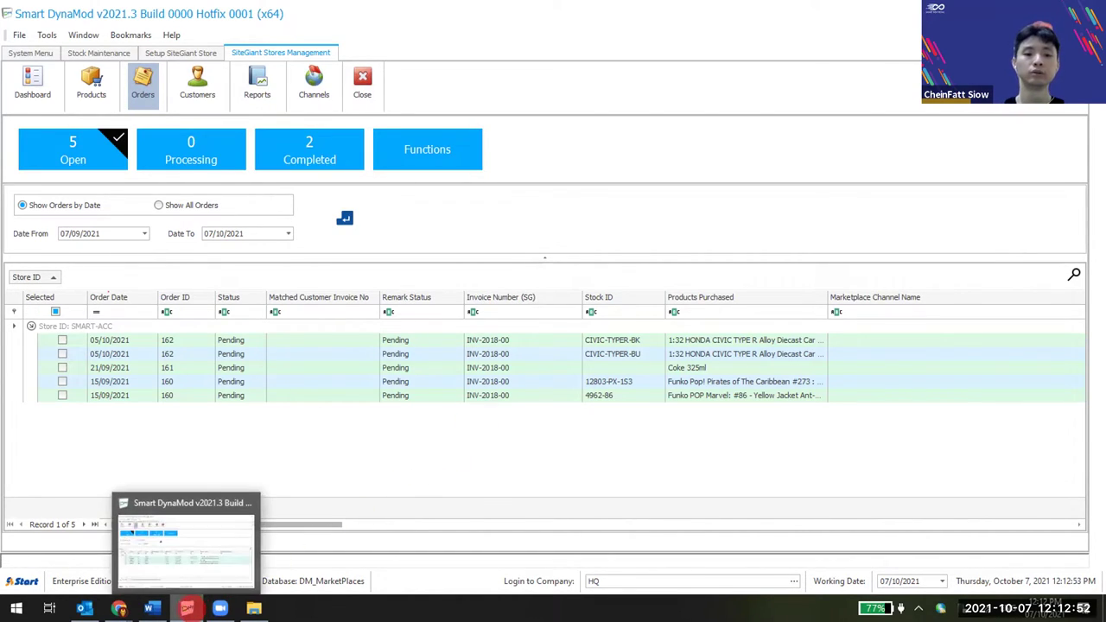
mouse_move(119, 608)
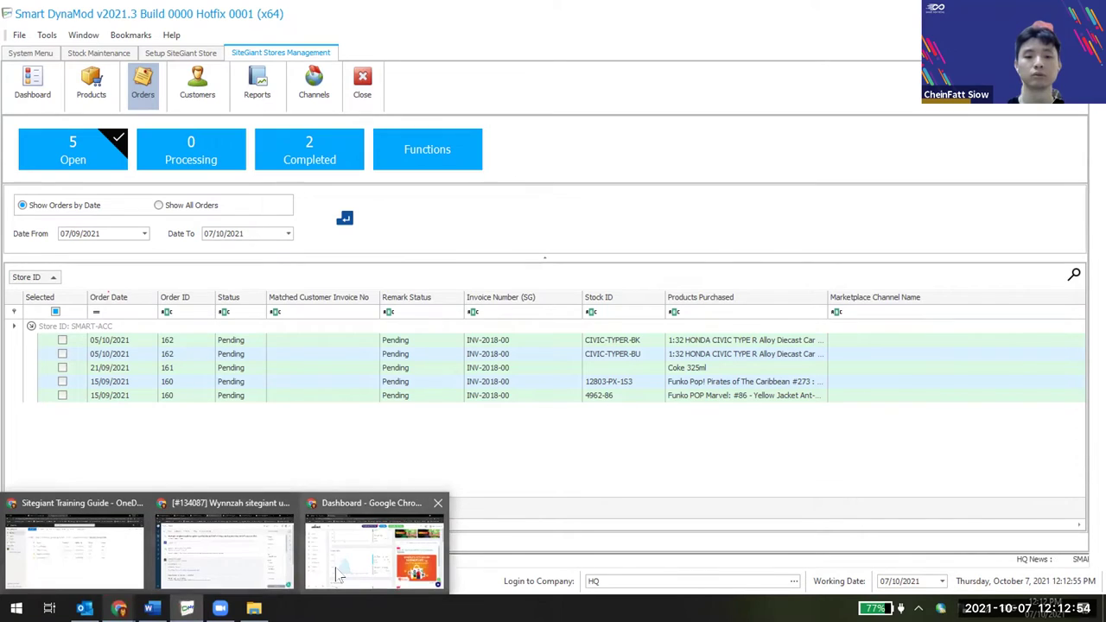
left_click(337, 573)
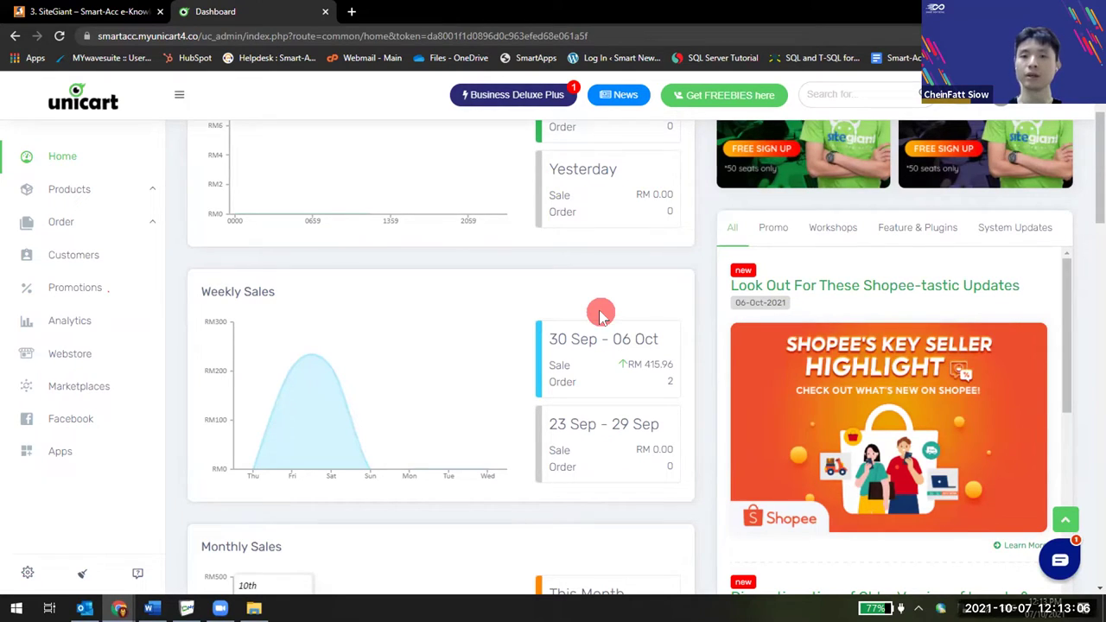
scroll(619, 332, "up", 2)
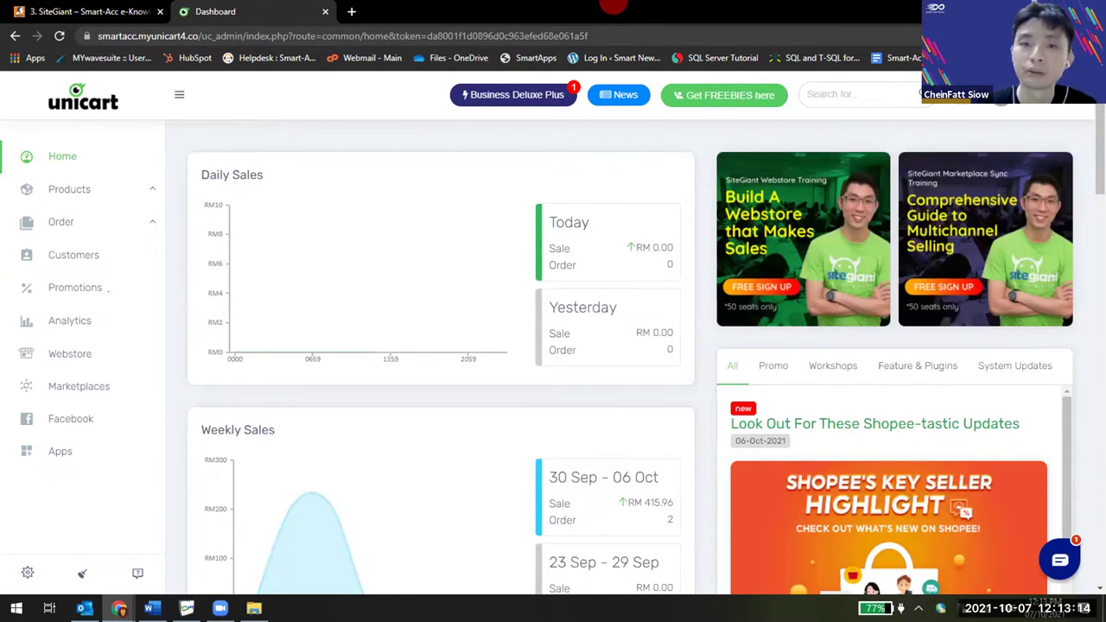
Switch to DynaMod, list the SiteGiant customers and compare their DM Customer IDs with the store setup's Import Customer Prefix.
key("alt+Tab")
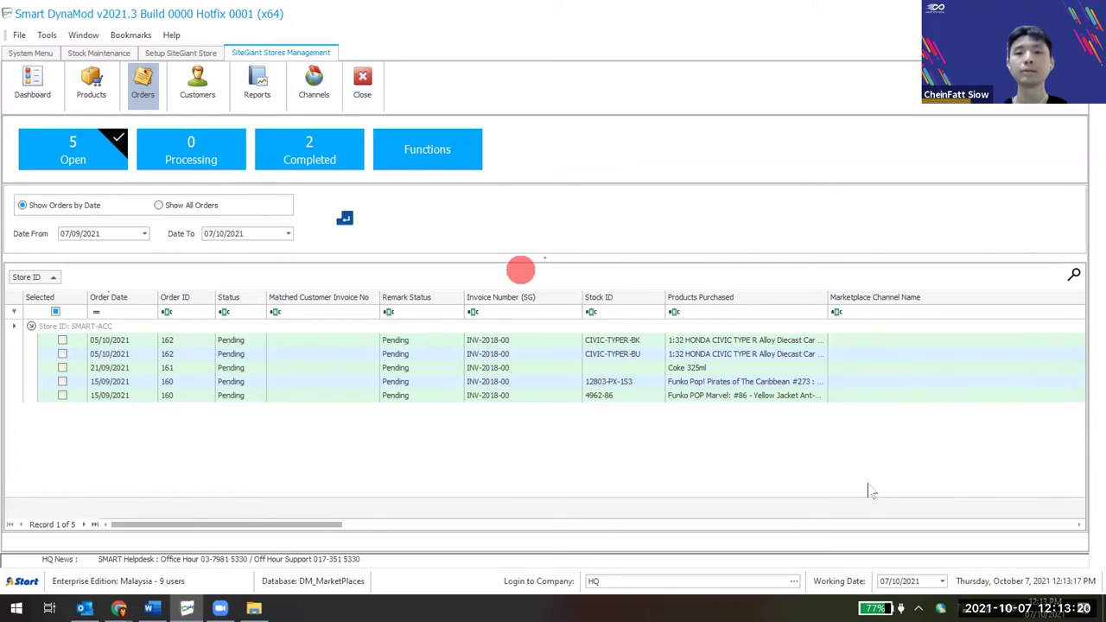
left_click(197, 84)
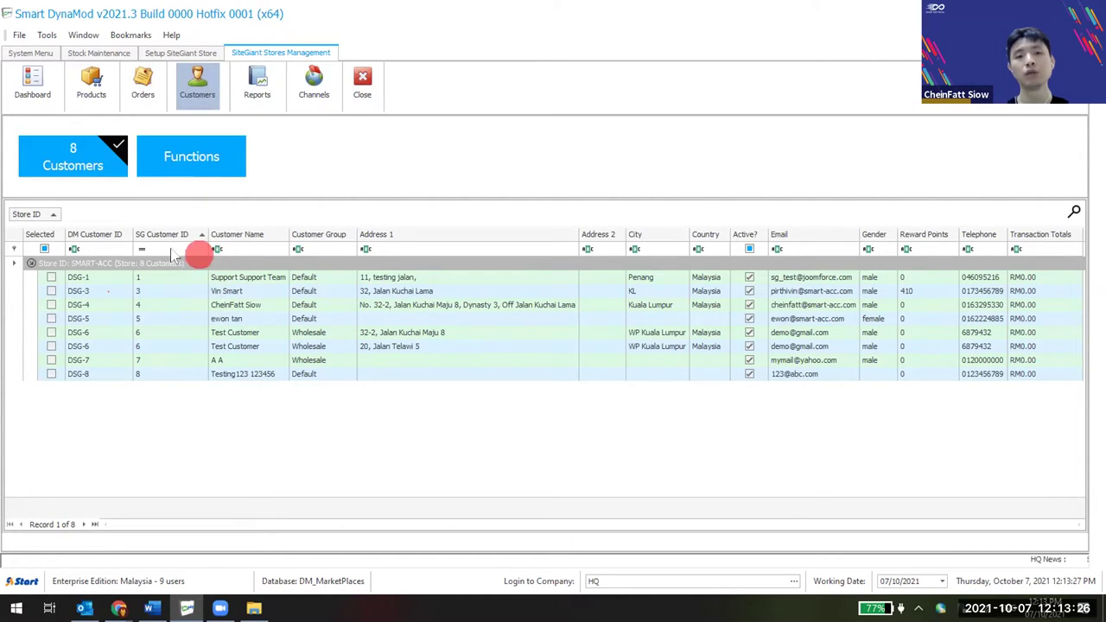
left_click(173, 54)
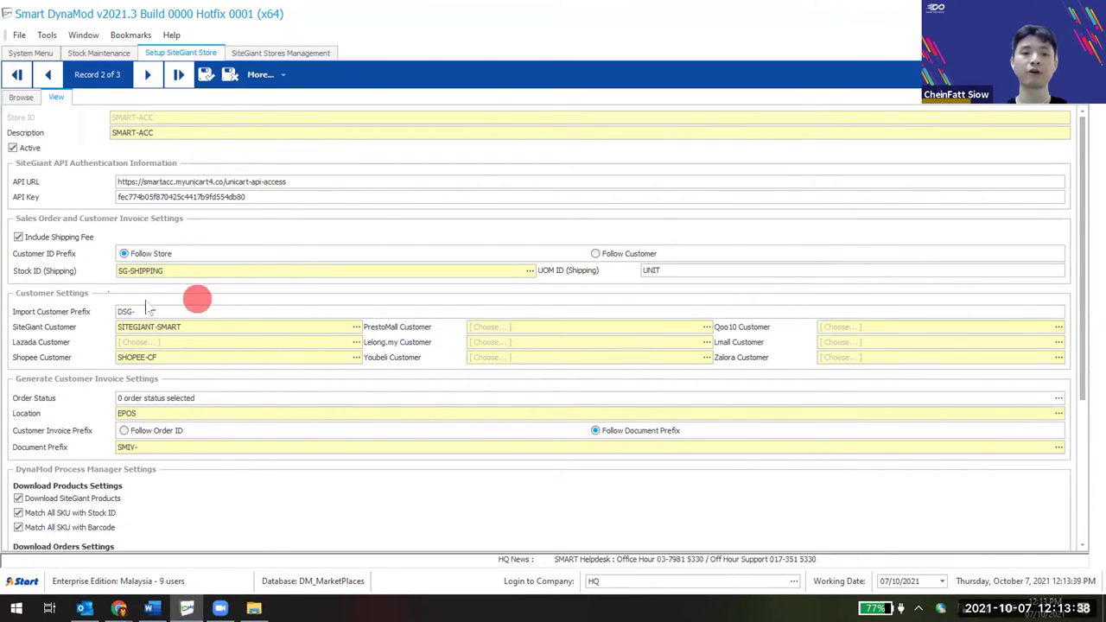
left_click(281, 53)
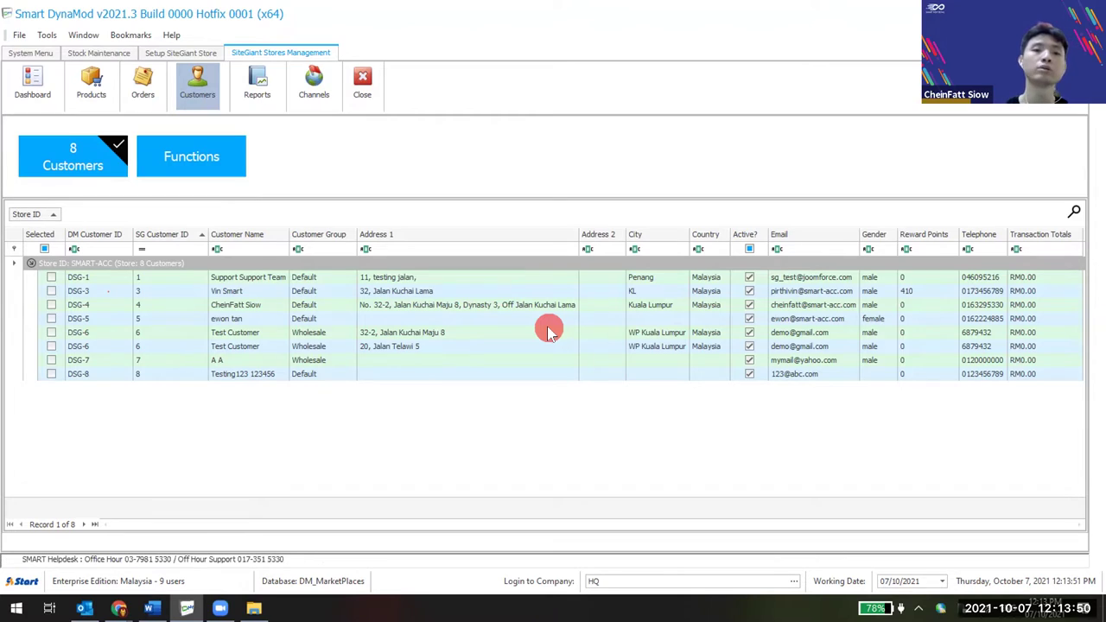
Download all customers from SiteGiant for the SMART-ACC store.
left_click(195, 159)
mouse_move(269, 171)
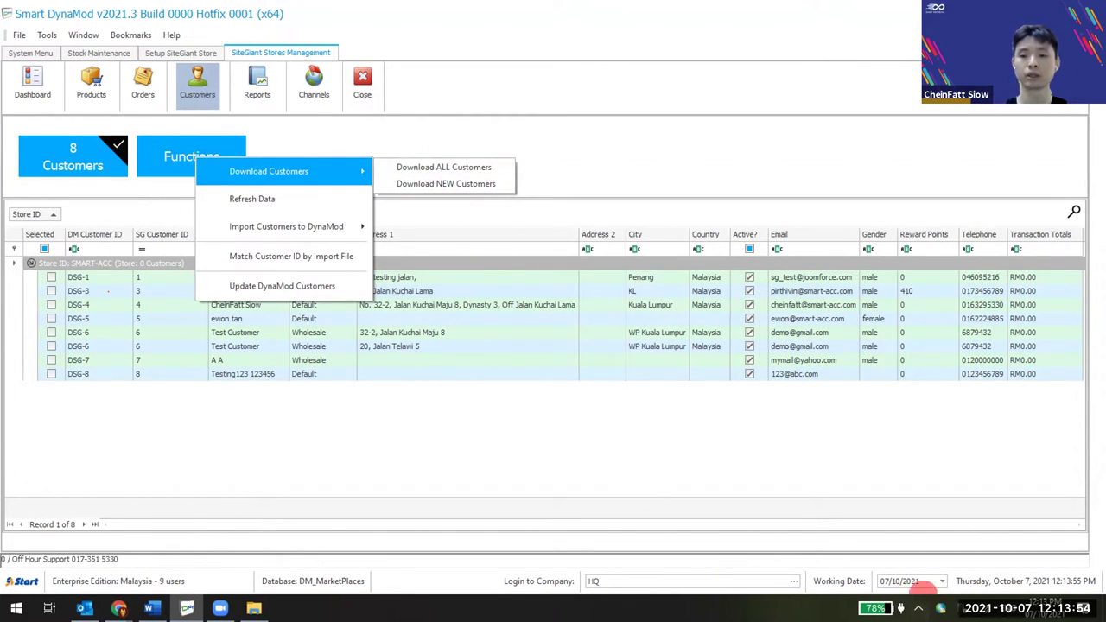
left_click(489, 167)
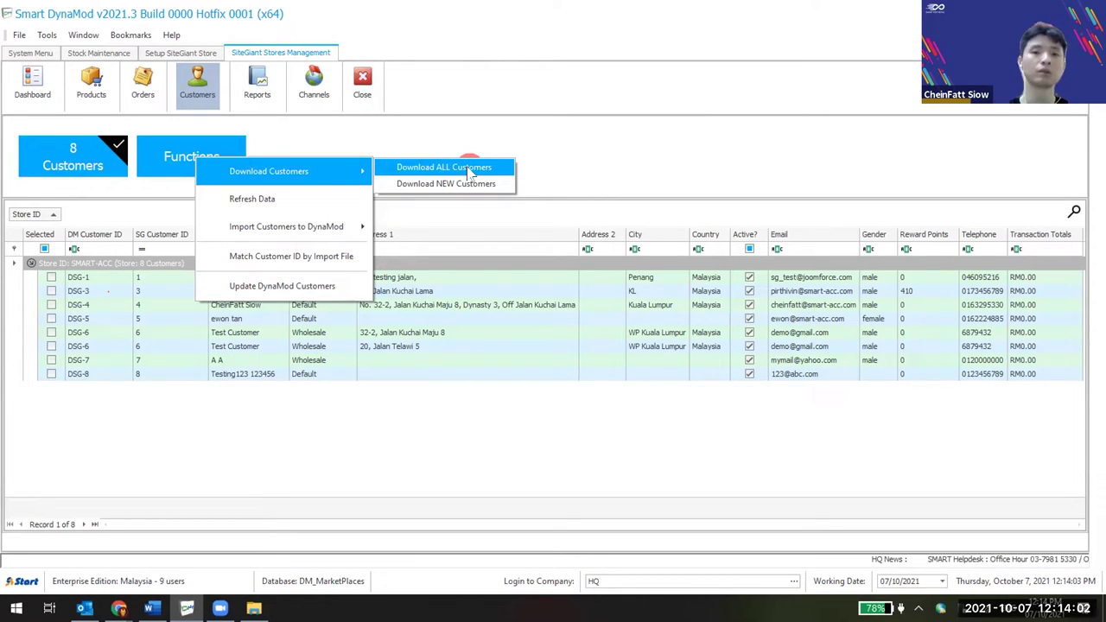
left_click(469, 169)
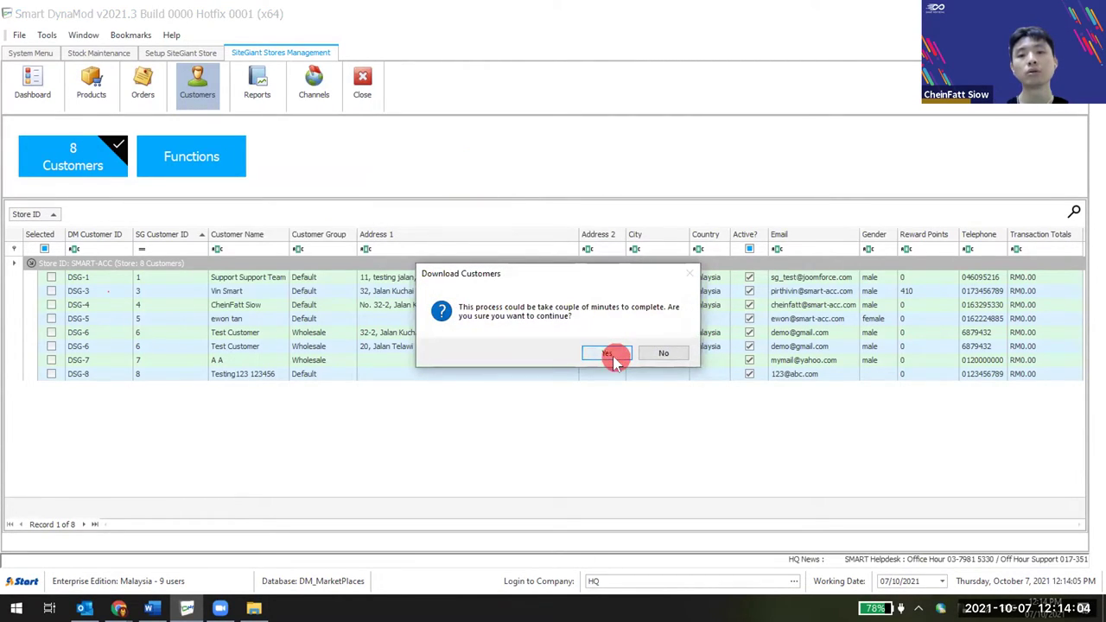
left_click(613, 357)
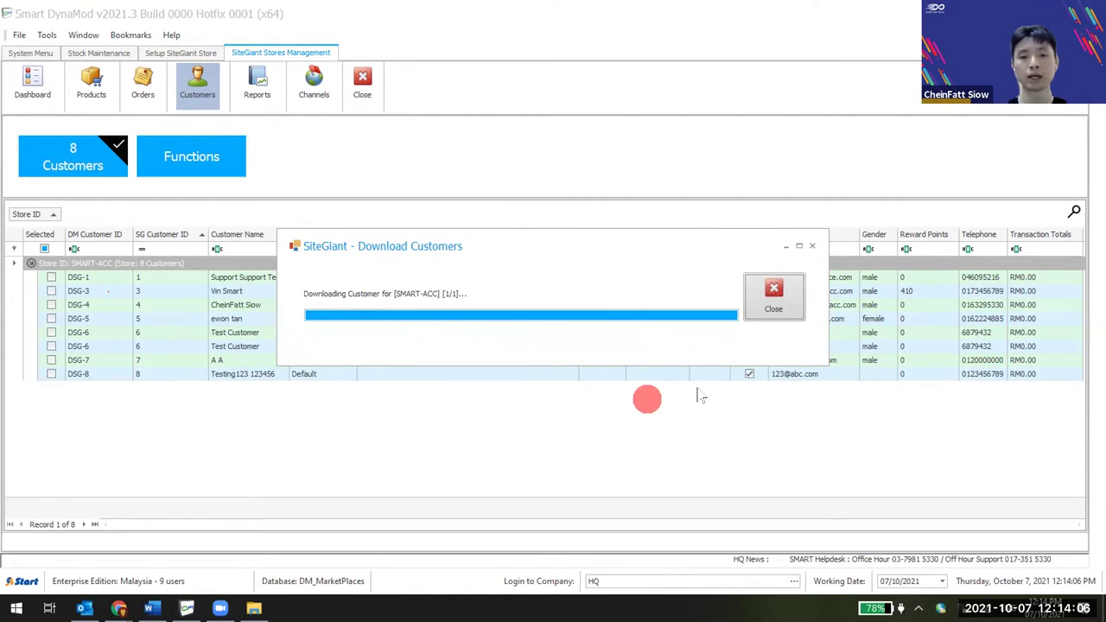
Download only the new customers from SiteGiant.
left_click(216, 169)
mouse_move(298, 171)
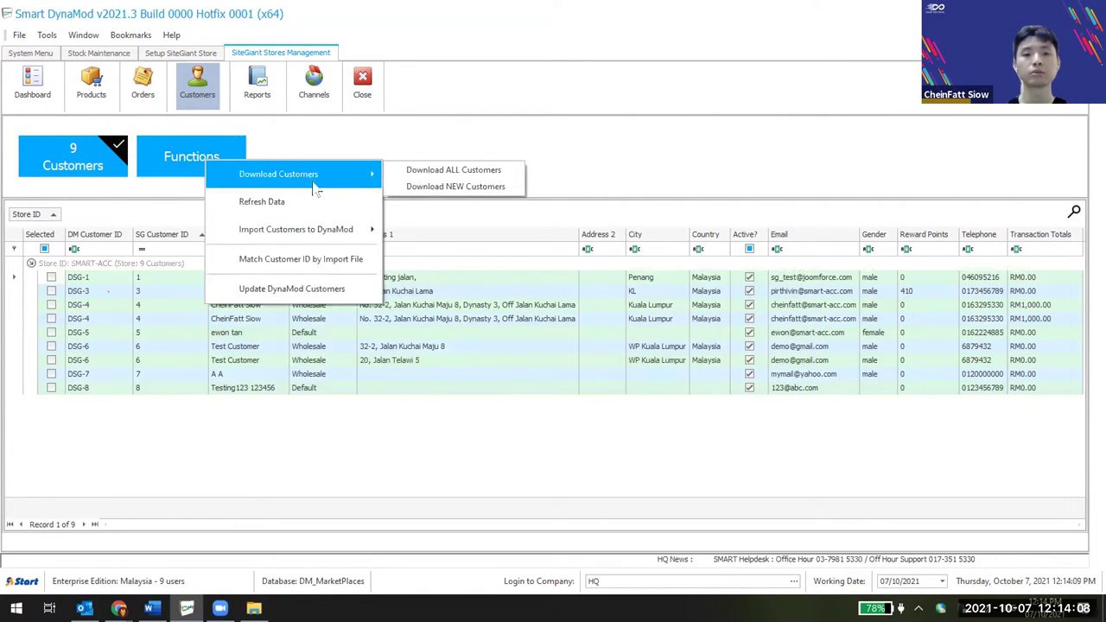
left_click(418, 188)
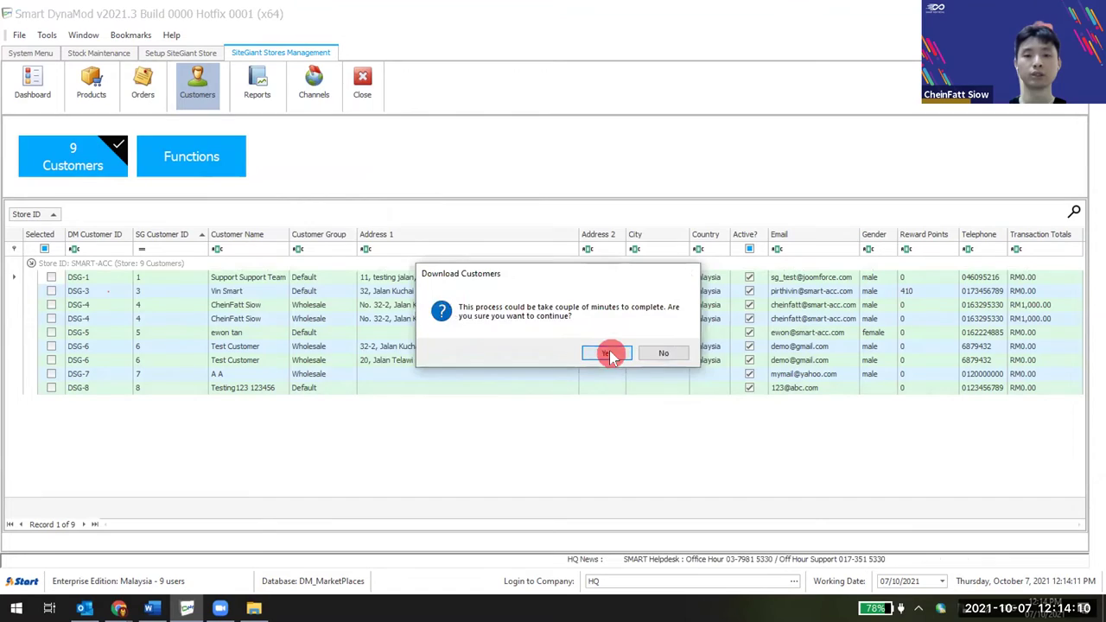
left_click(609, 350)
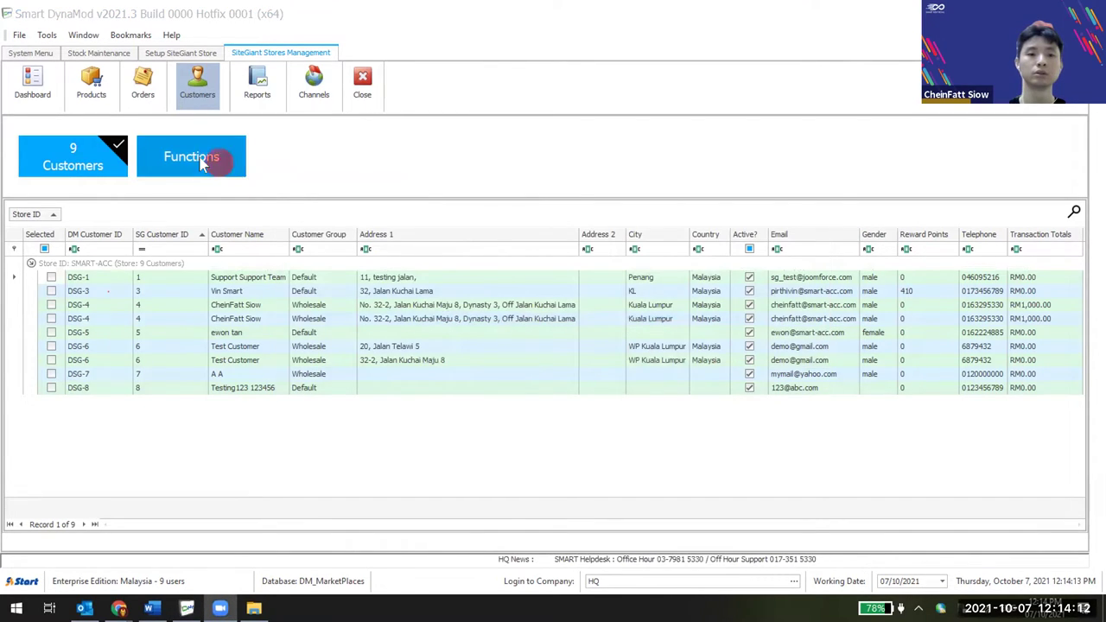
Try to import selected customers to DynaMod without any customer selected.
left_click(212, 162)
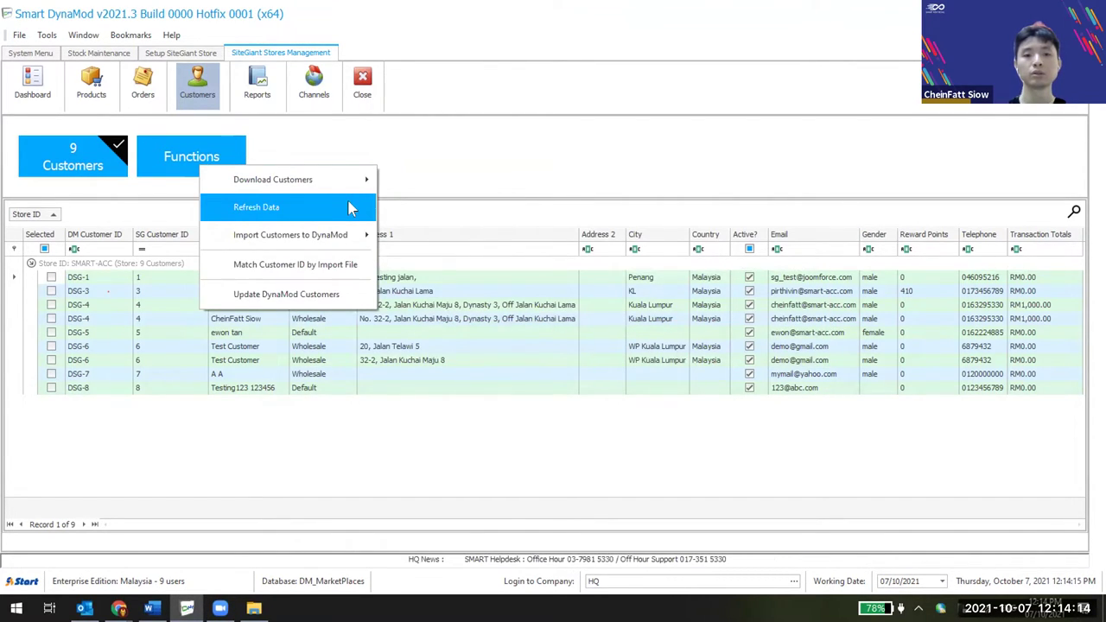
mouse_move(306, 239)
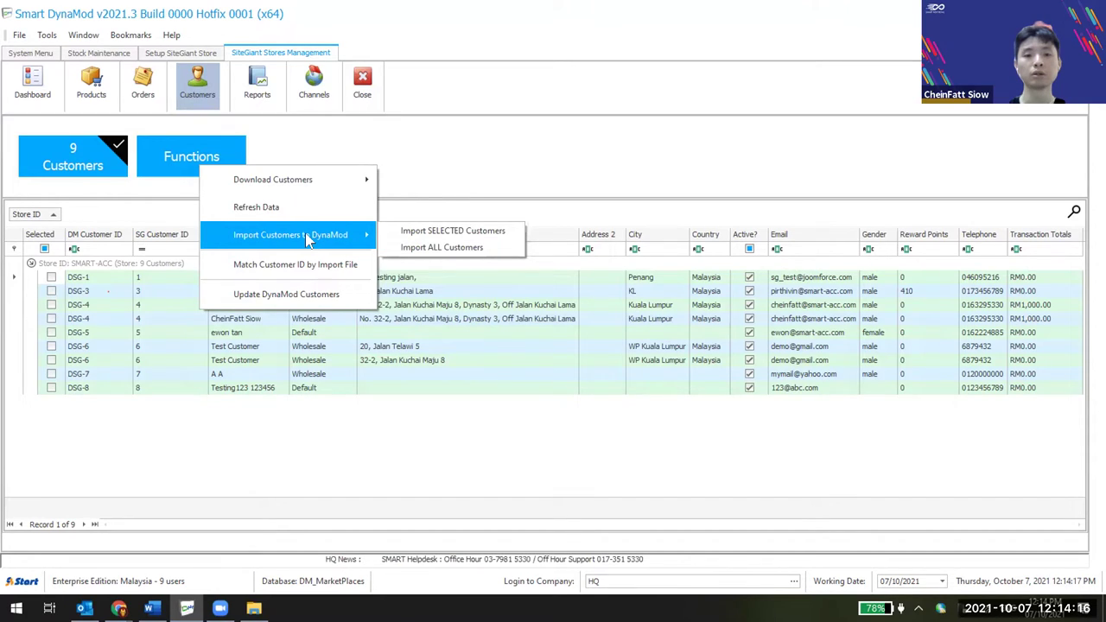
left_click(449, 230)
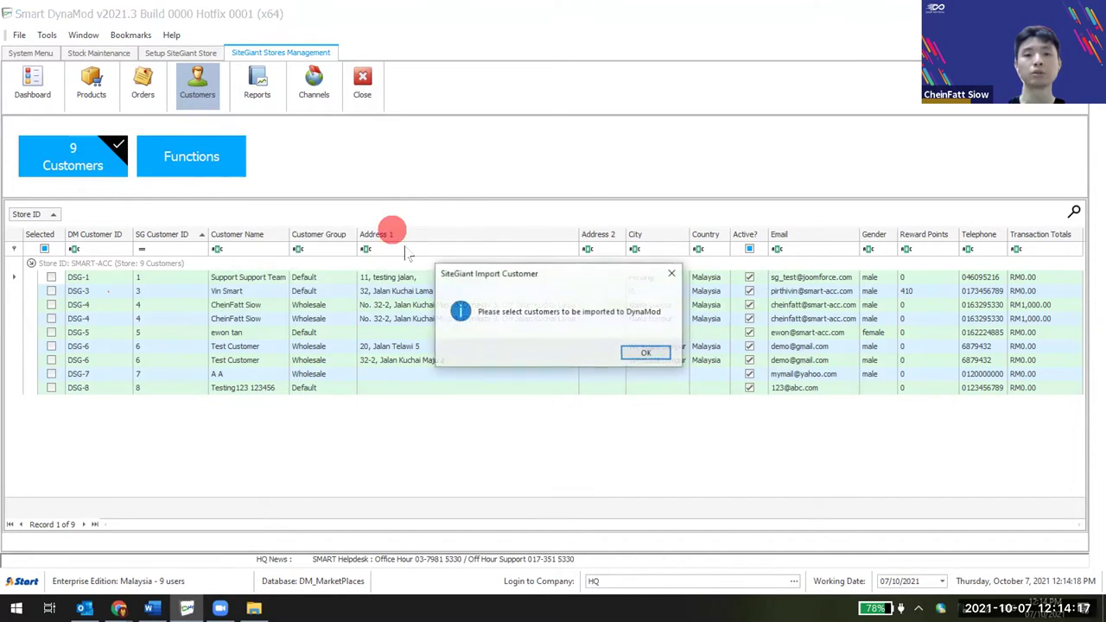
left_click(644, 352)
Select all the listed SMART-ACC customers and view the options for importing customers to DynaMod.
left_click(51, 277)
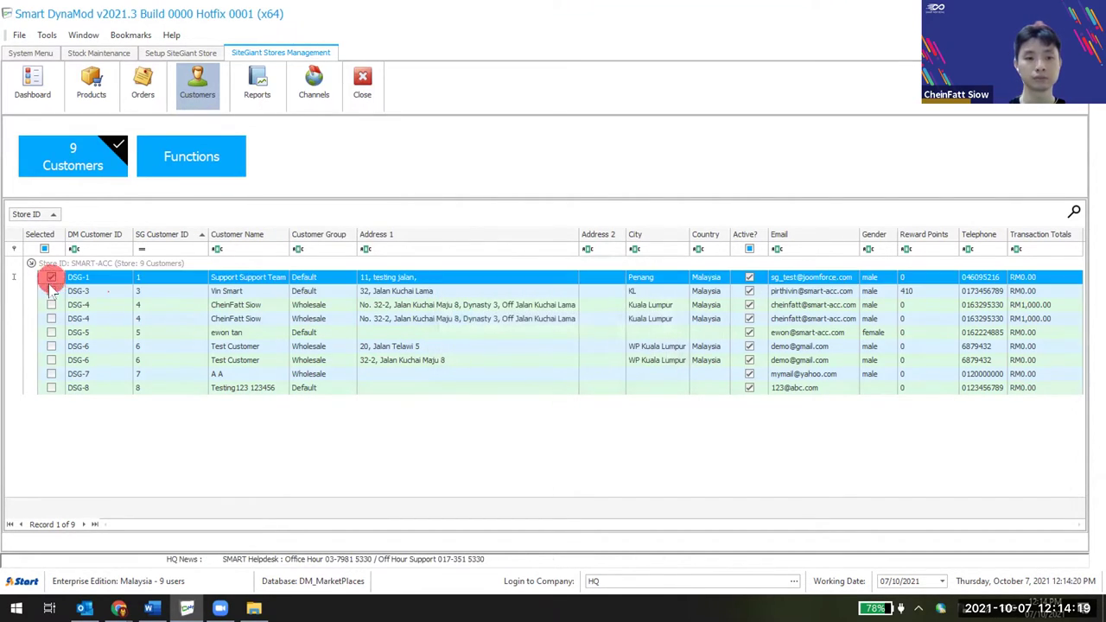
left_click(51, 388, "shift")
left_click(222, 161)
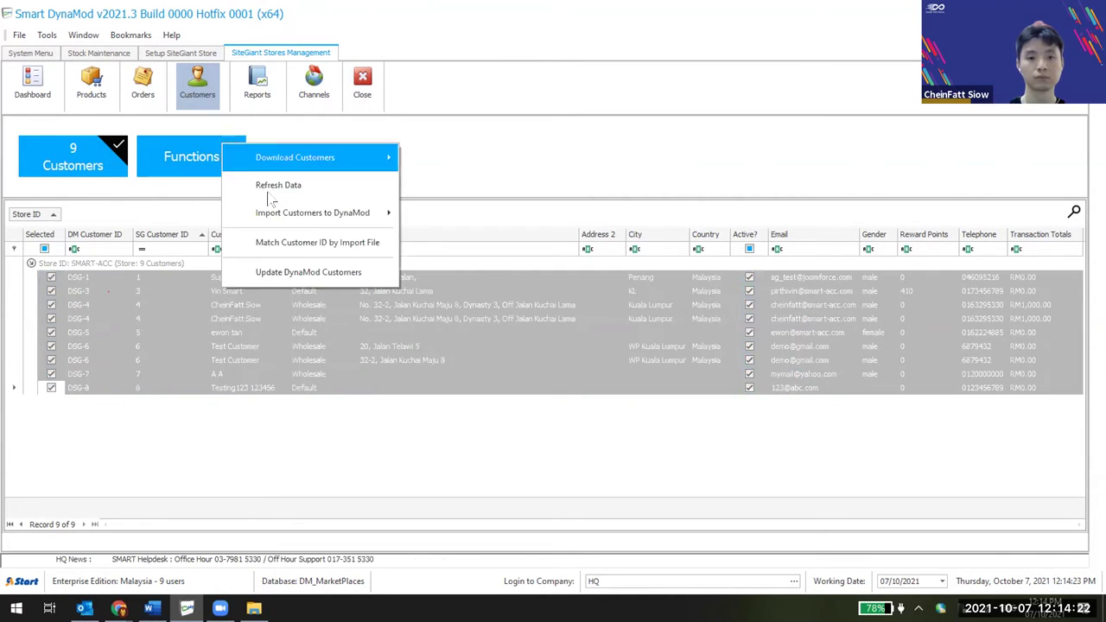
mouse_move(290, 214)
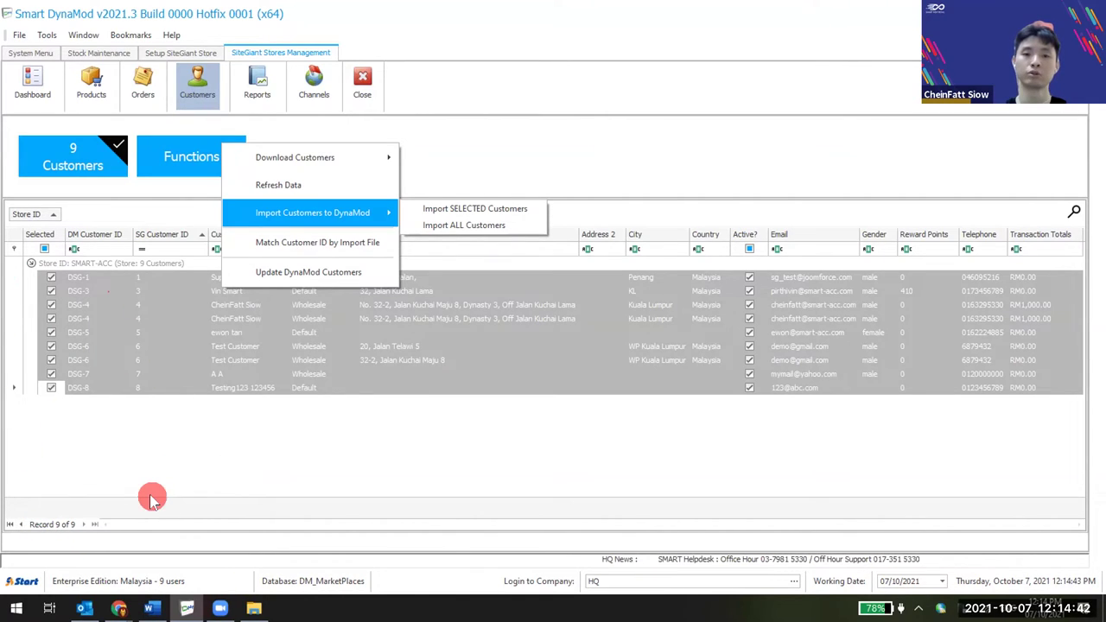
left_click(52, 278)
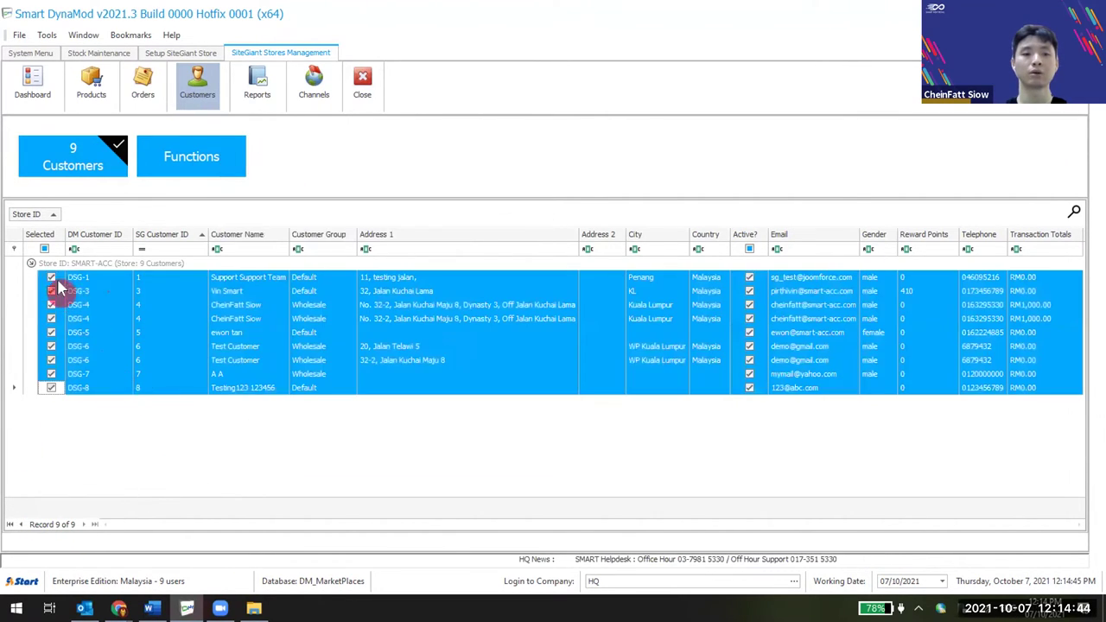
Refresh the customer data and try to import only the first two listed customers to DynaMod.
left_click(197, 157)
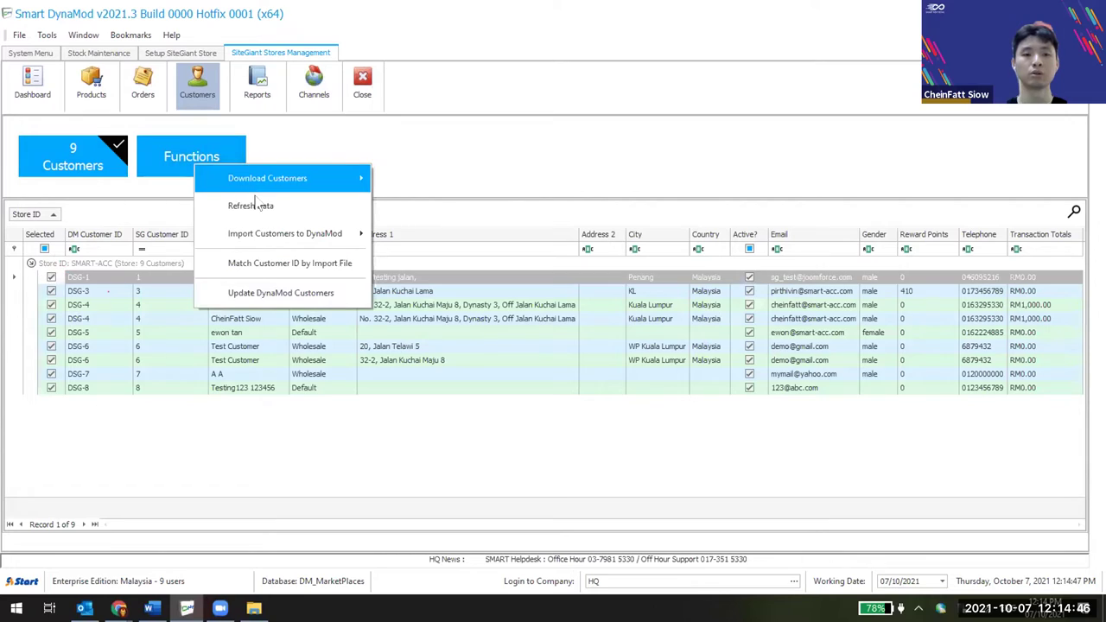
left_click(257, 228)
left_click(51, 276)
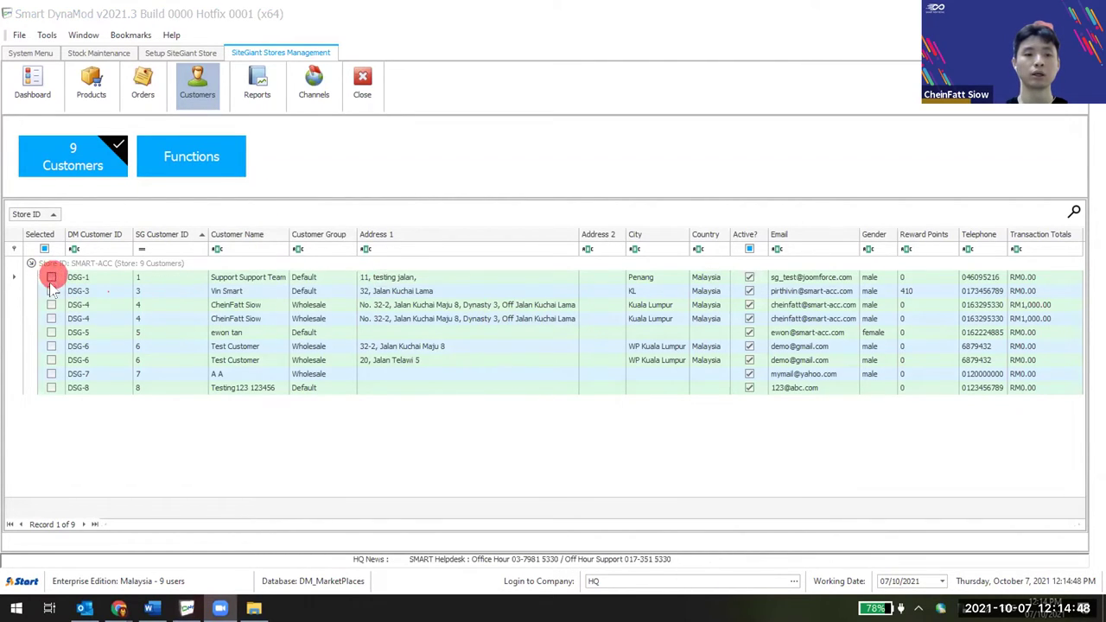
left_click(50, 293)
left_click(207, 162)
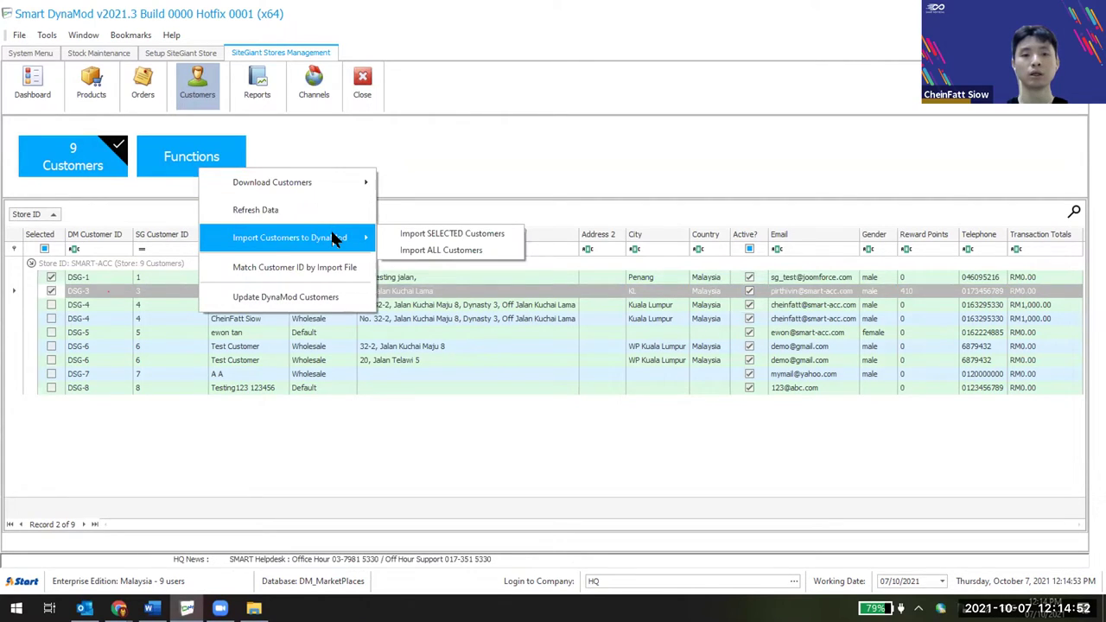
left_click(450, 233)
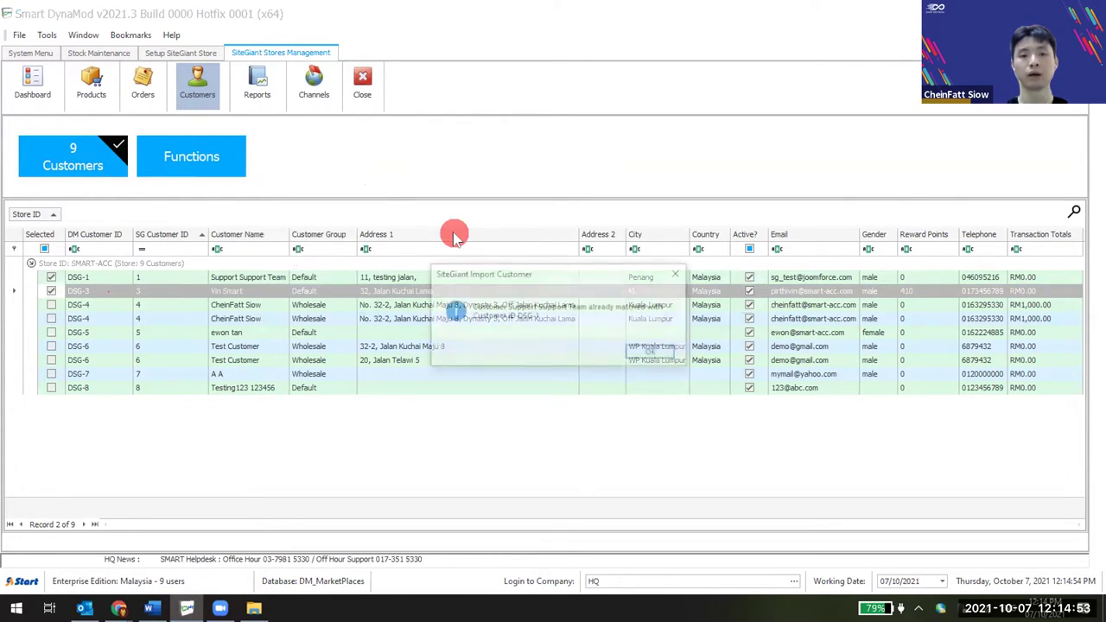
left_click(660, 354)
left_click(484, 345)
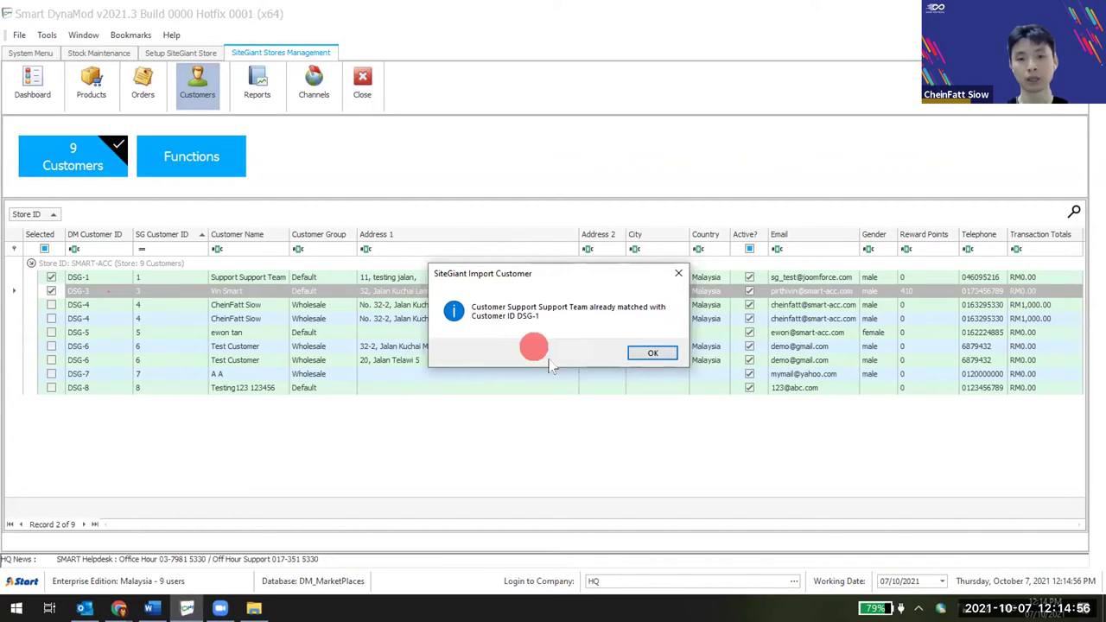
left_click(655, 356)
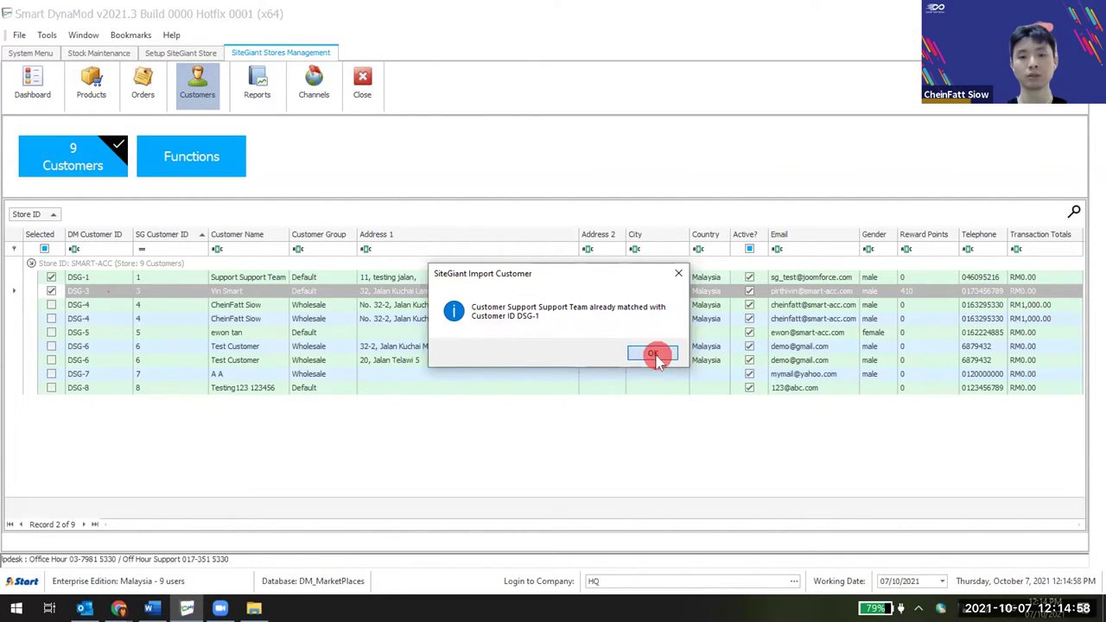
left_click(477, 350)
left_click(653, 353)
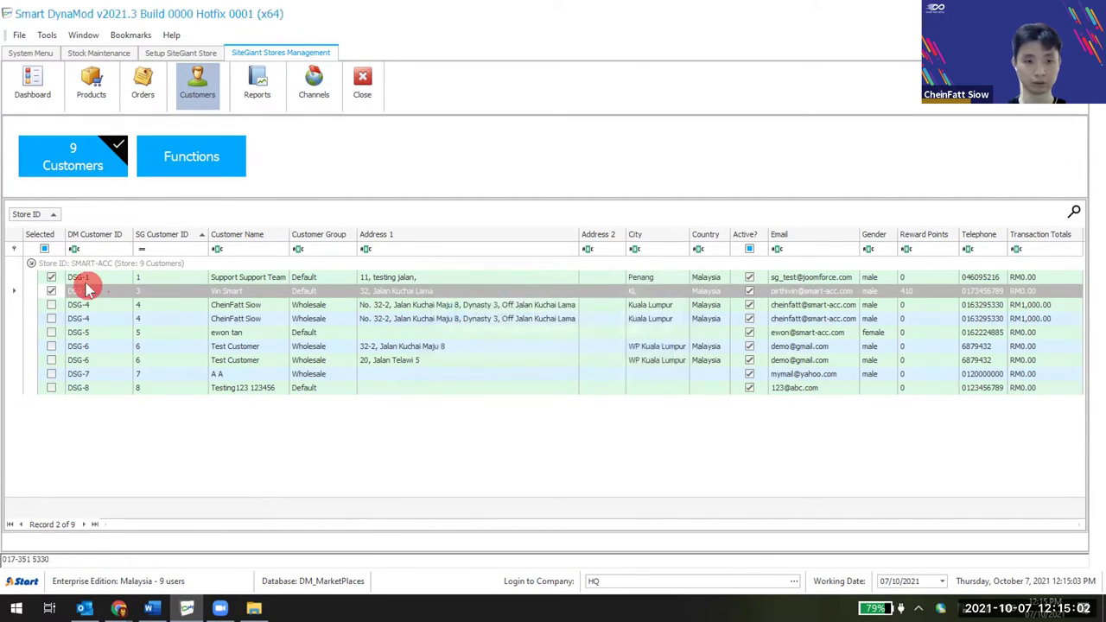
Open Match Customer ID by Import File and check which columns the Excel file must contain.
left_click(110, 290)
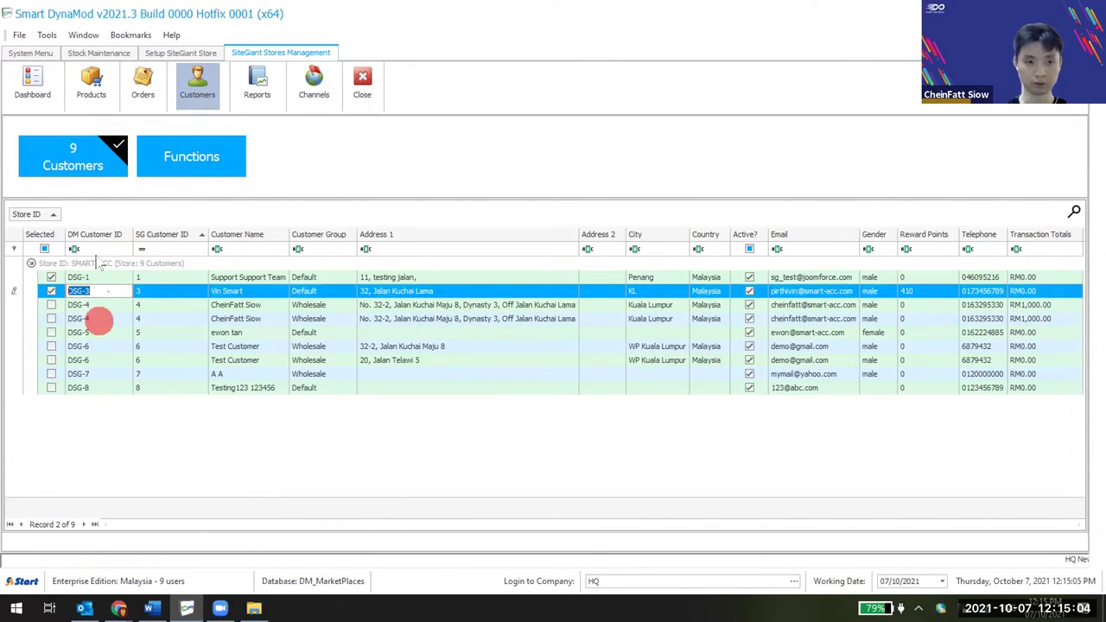
left_click(208, 155)
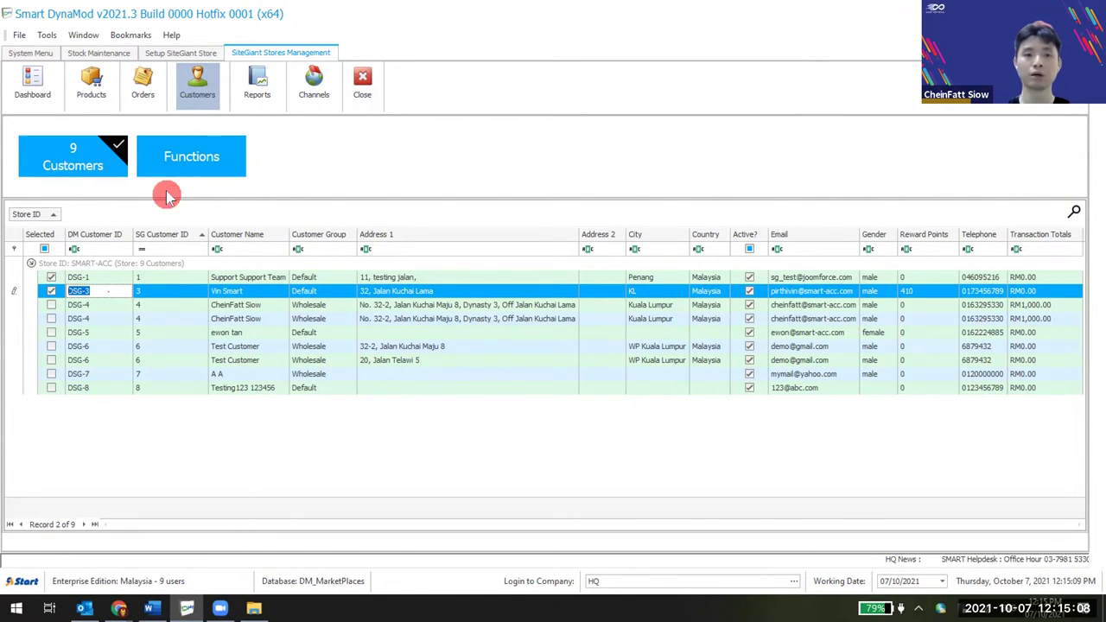
left_click(186, 164)
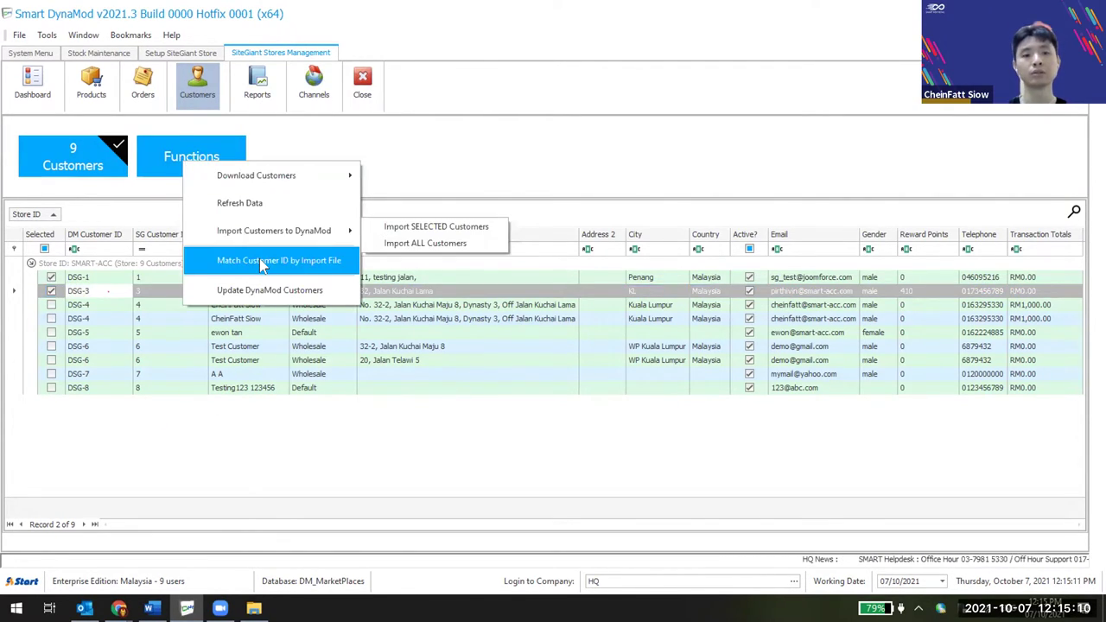
left_click(261, 261)
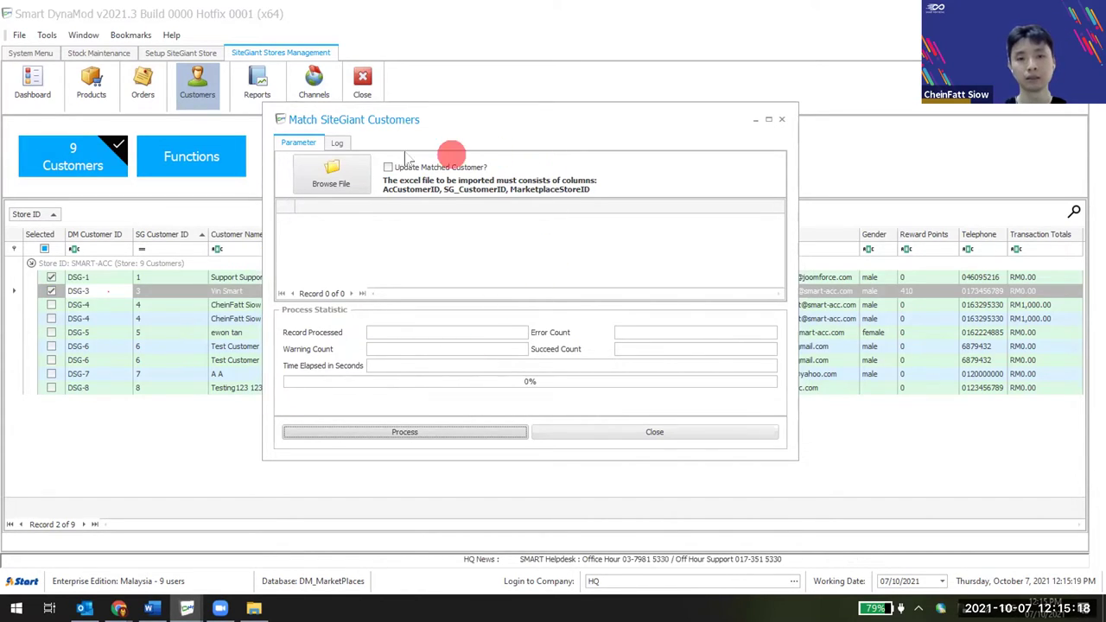
left_click_drag(338, 178, 432, 205)
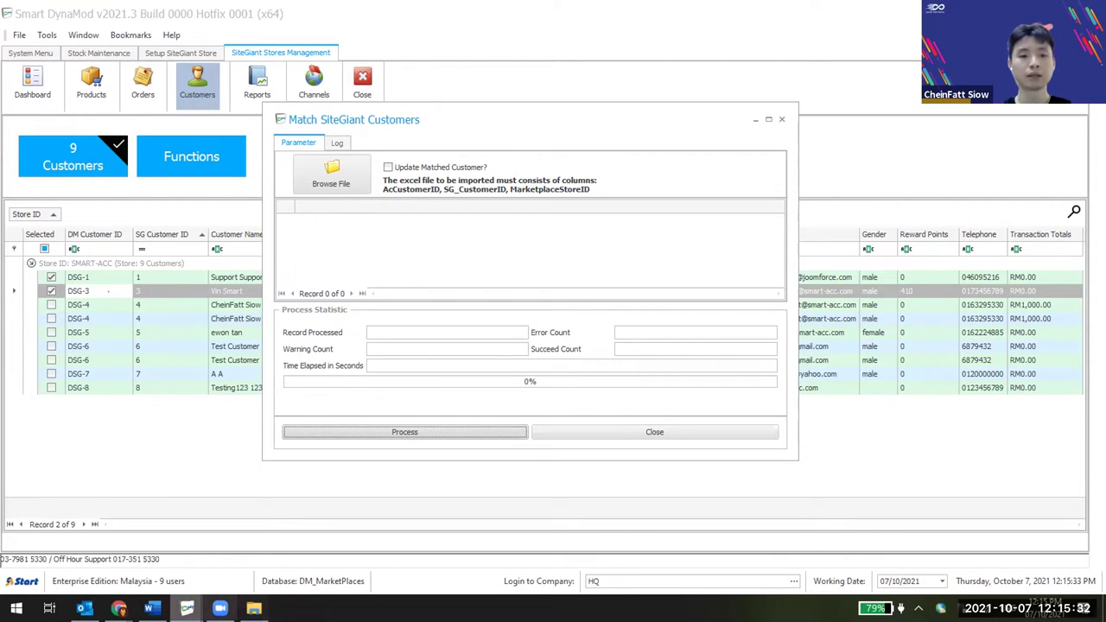
Switch to Unicart in Chrome to view the customer list, then return to DynaMod and close the customer matching dialog.
left_click(118, 608)
left_click(368, 548)
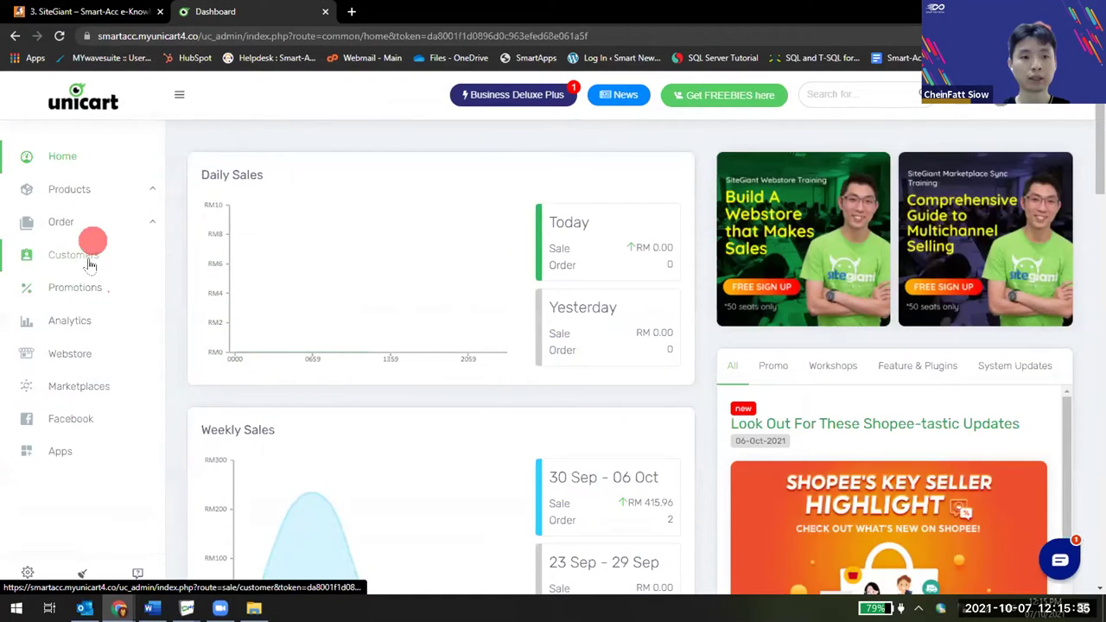
left_click(74, 255)
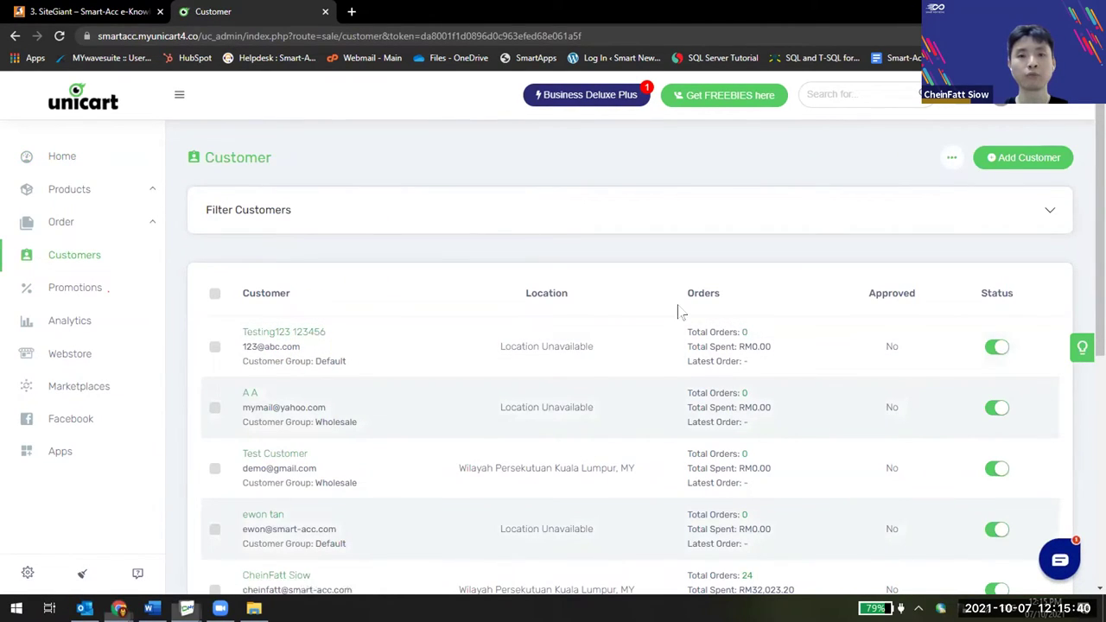
key("alt+Tab")
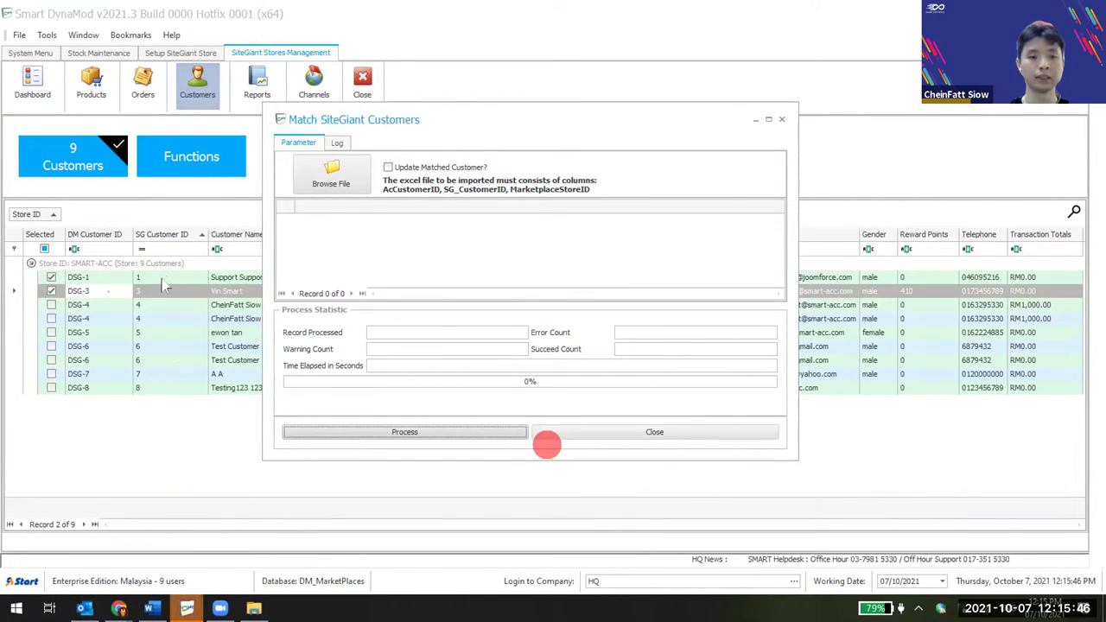
left_click(617, 432)
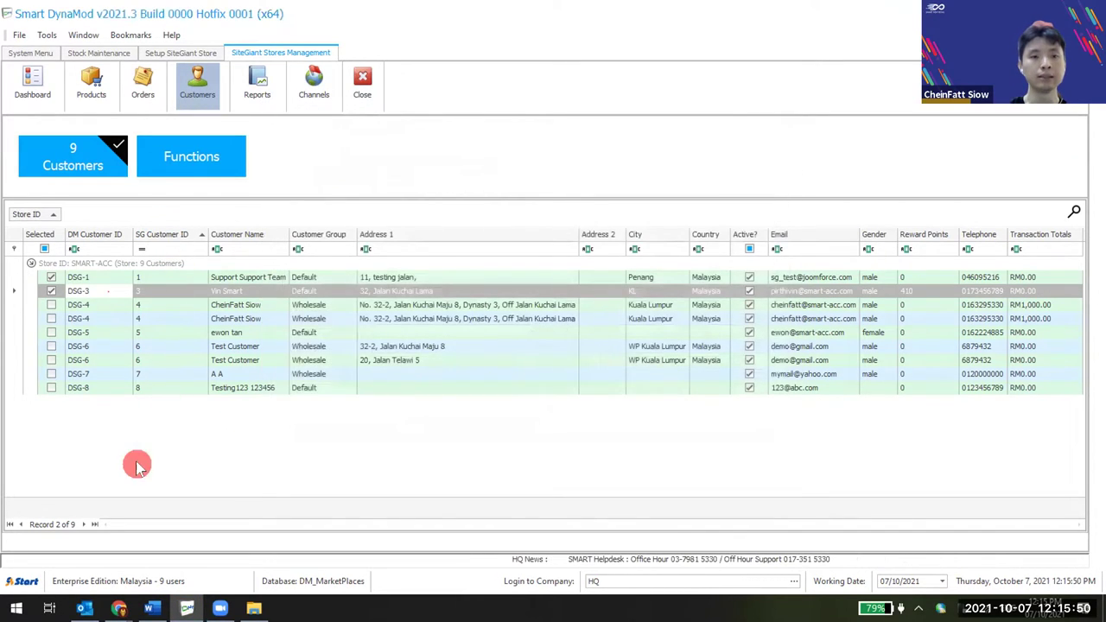
Clear the Import Customer Prefix in the SMART-ACC store setup.
left_click(183, 54)
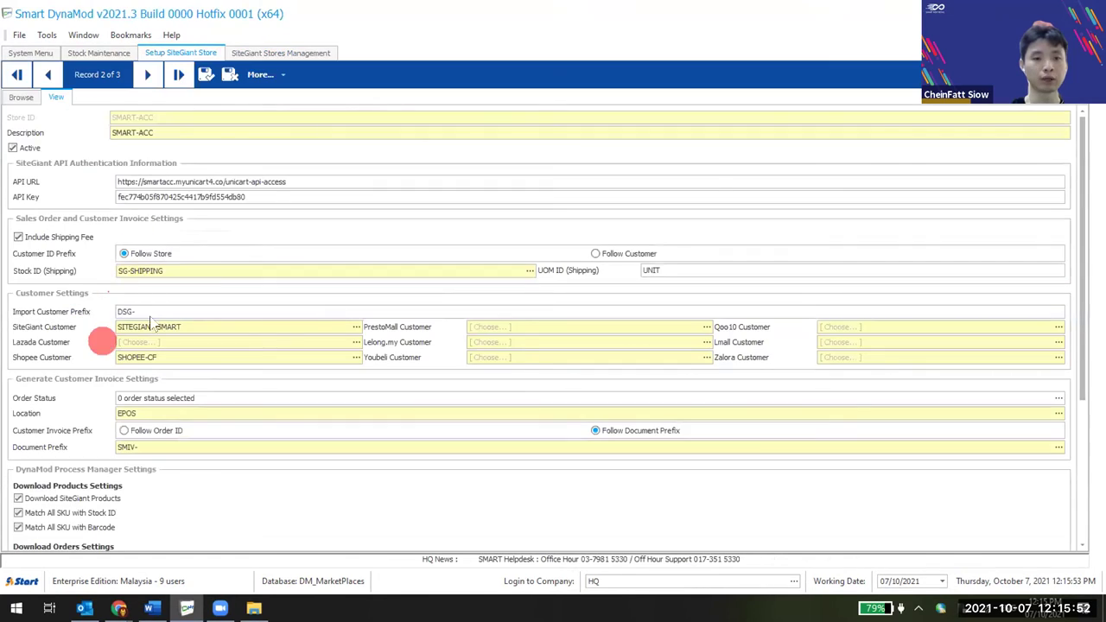
left_click_drag(161, 310, 92, 310)
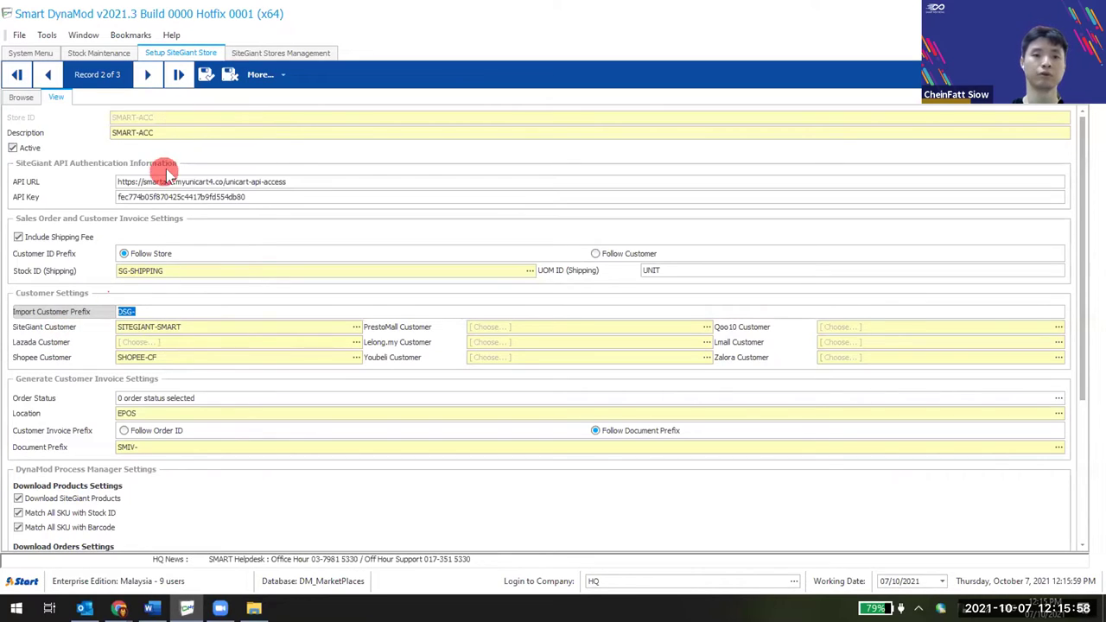
key("BackSpace")
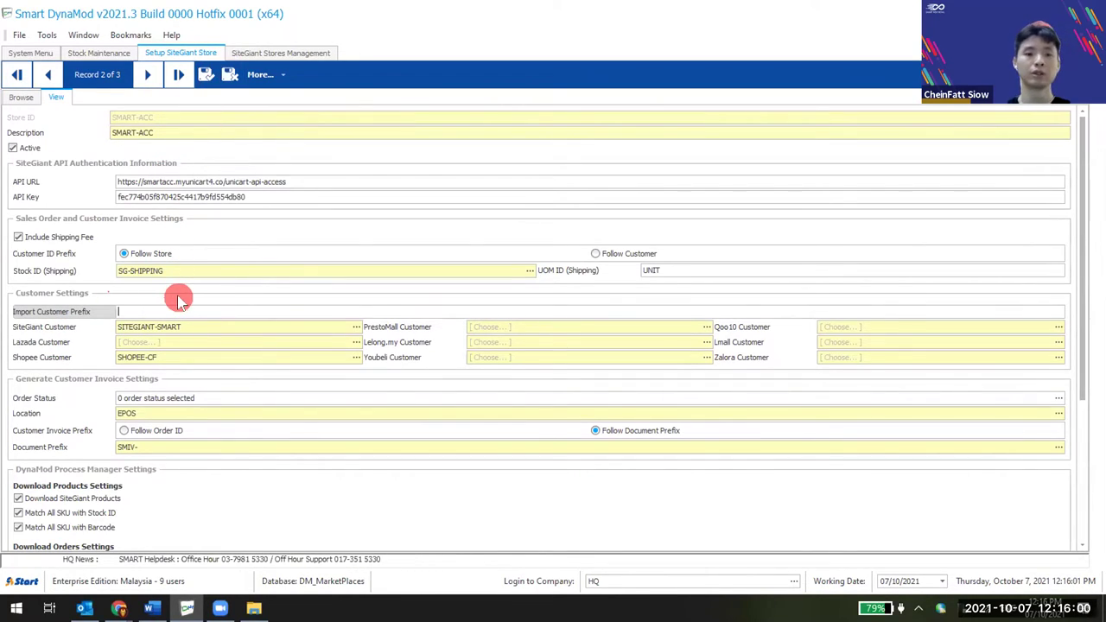
left_click(230, 76)
Return to the SiteGiant customers and review the Match Customer ID by Import File dialog, closing it without processing.
left_click(275, 53)
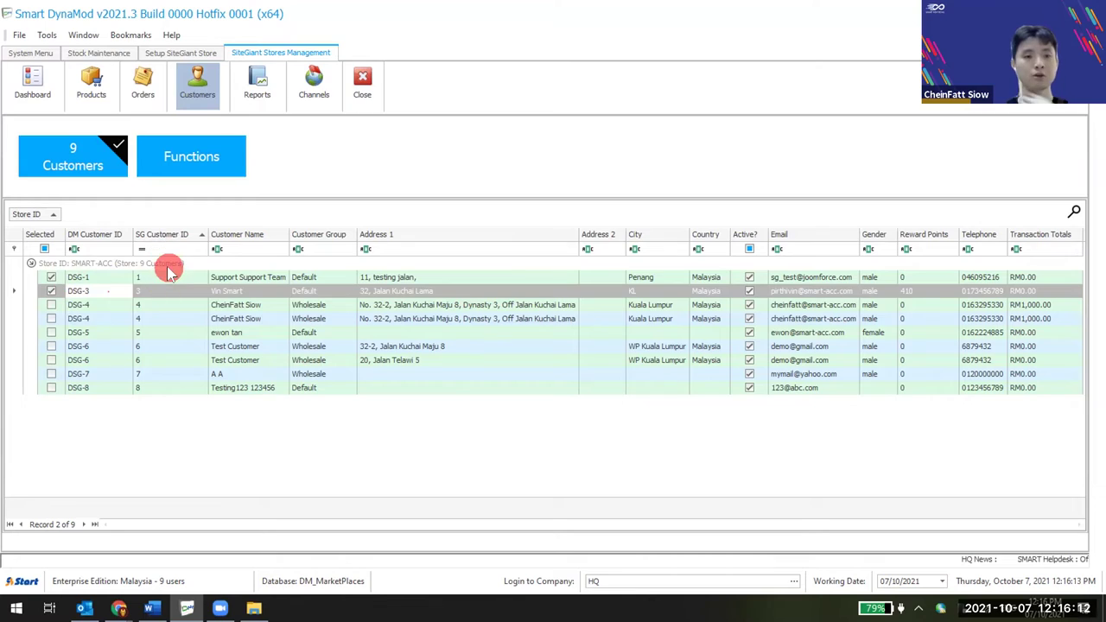
left_click(215, 164)
left_click(292, 266)
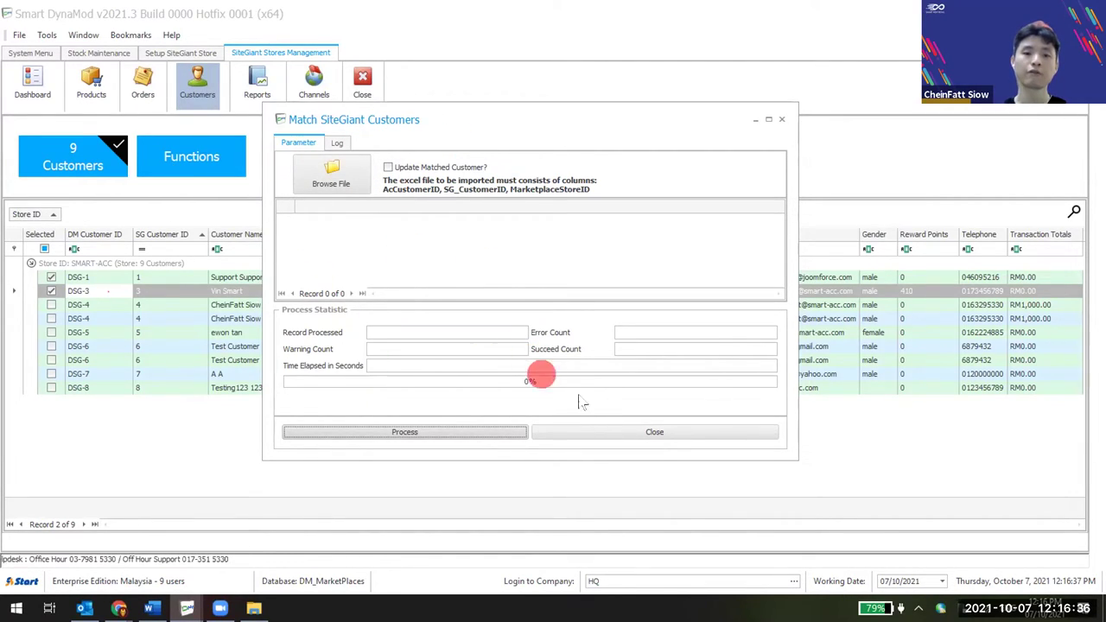
left_click(612, 430)
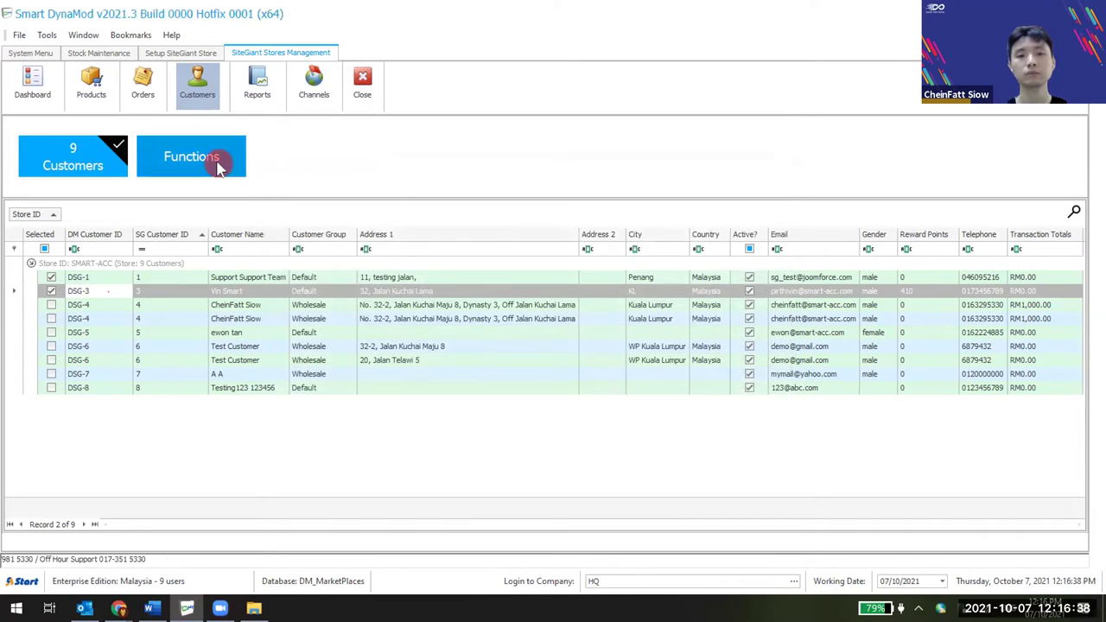
View the Update DynaMod Customers function without running it.
left_click(219, 167)
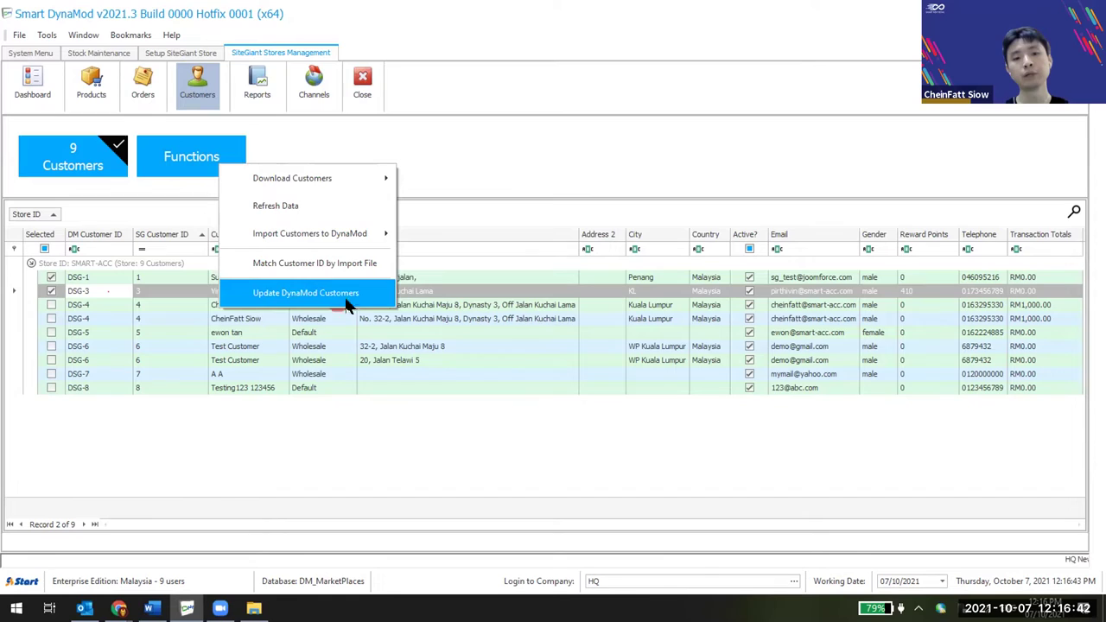
left_click(406, 327)
left_click(512, 446)
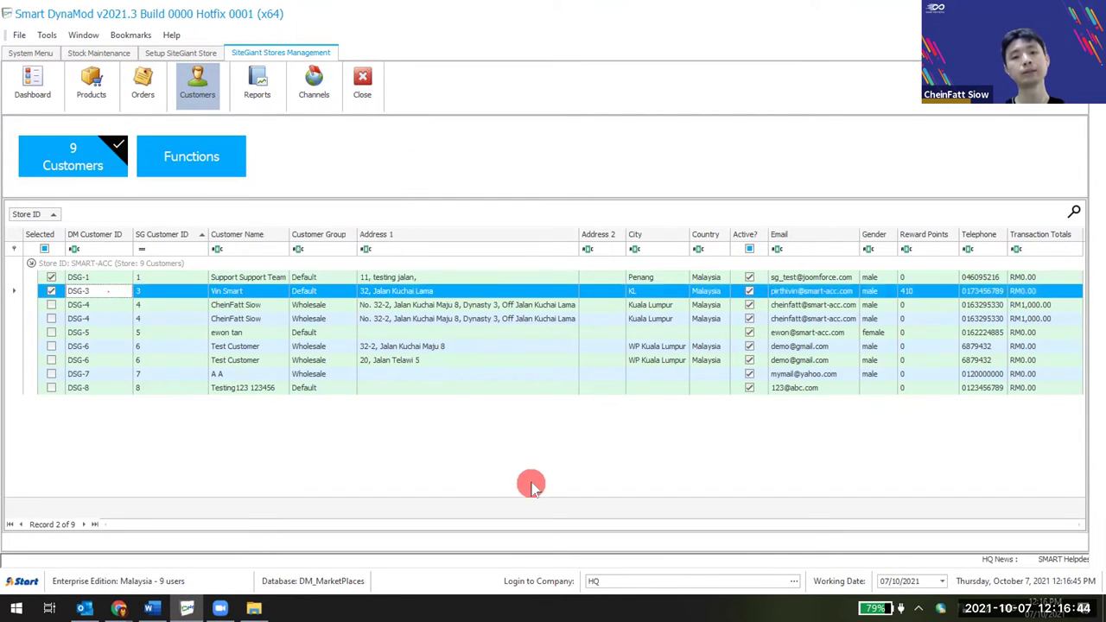
Switch to Unicart in Chrome, review the first customer's editable contact and address details, and return to DynaMod.
mouse_move(119, 609)
left_click(358, 521)
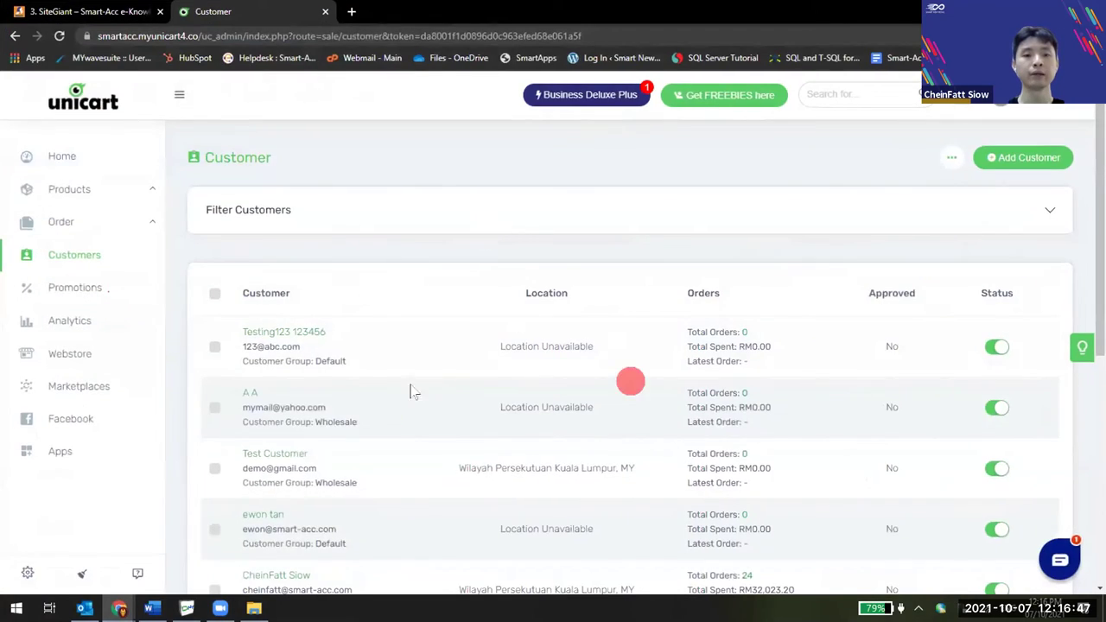
left_click(458, 430)
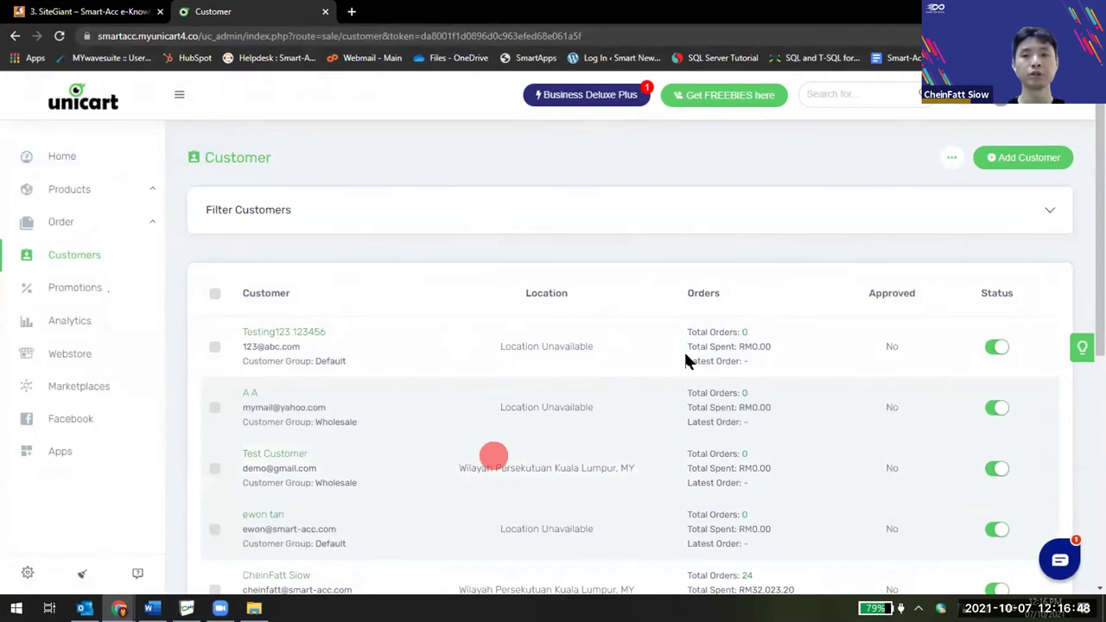
left_click(313, 332)
scroll(498, 371, "down", 3)
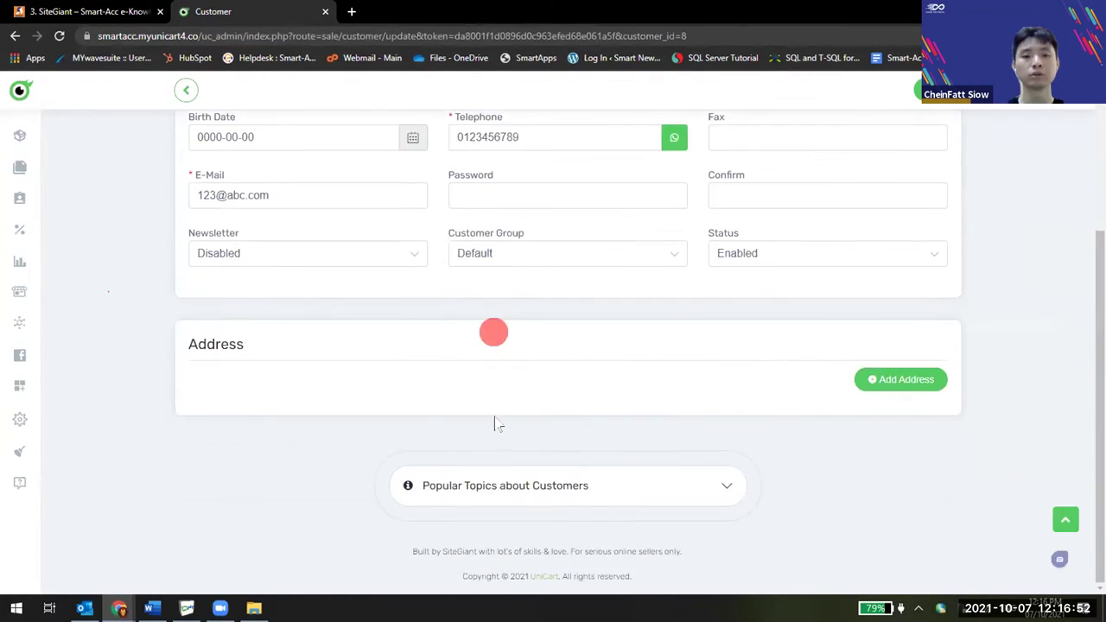
key("alt+Tab")
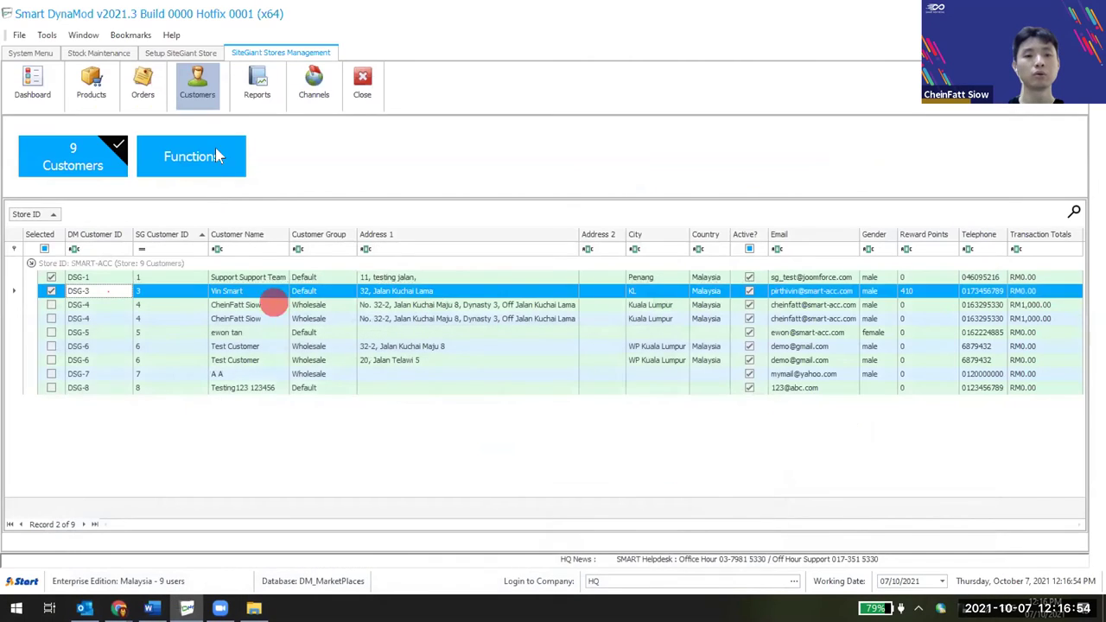
Run Update DynaMod Customers for the two selected SMART-ACC customers, based on their matched SiteGiant customers.
left_click(215, 149)
left_click(273, 285)
left_click(605, 352)
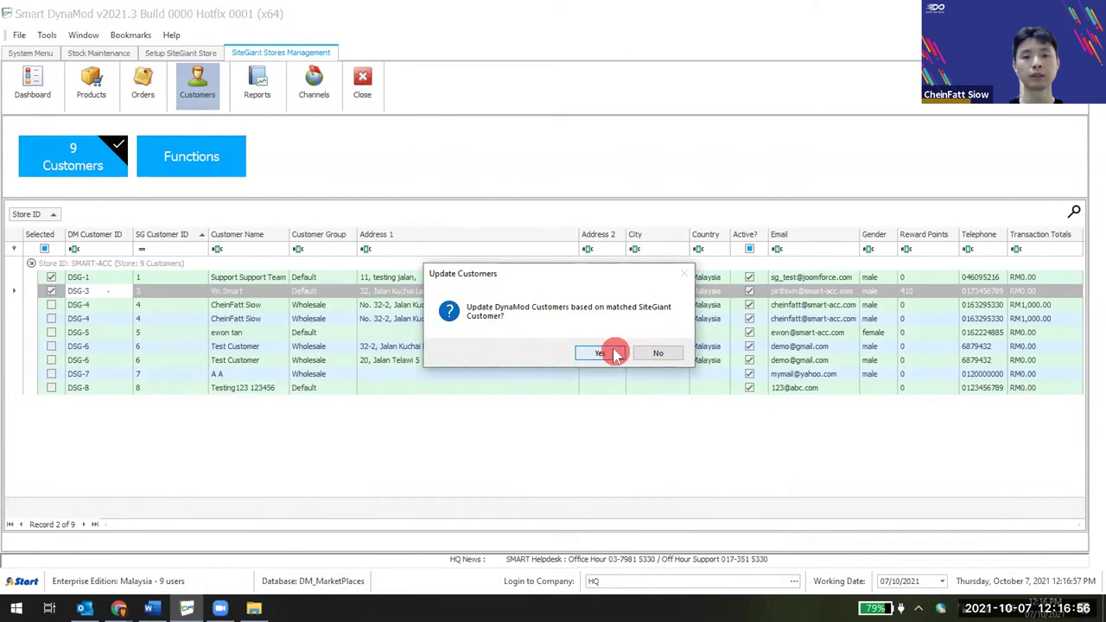
left_click(587, 353)
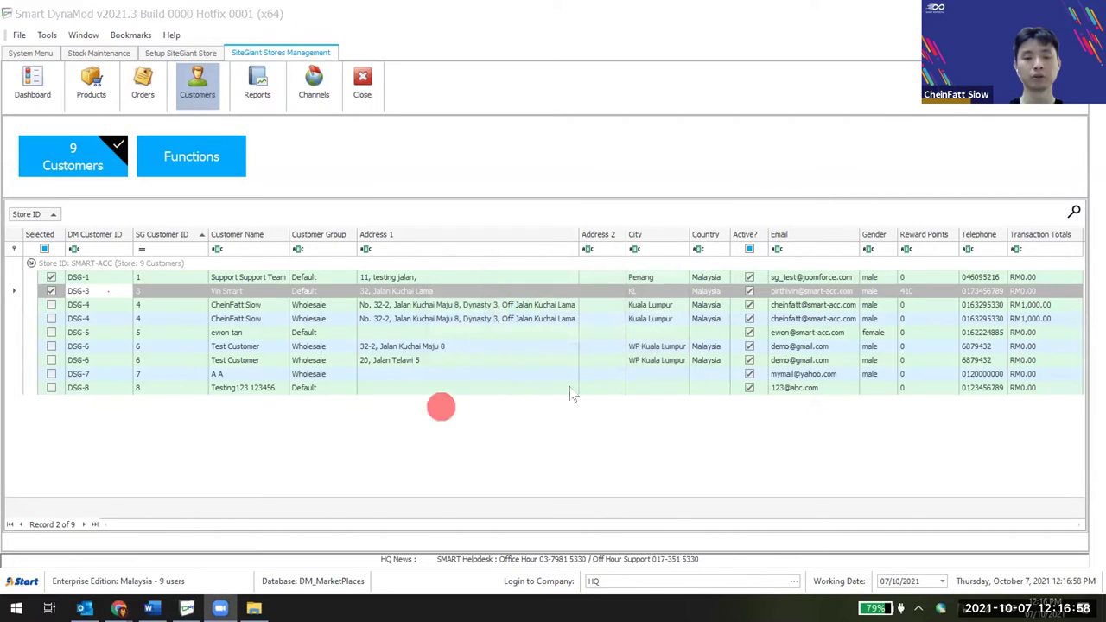
Examine the Follow Store and Follow Customer options for Customer ID Prefix in the SMART-ACC store setup.
left_click(122, 57)
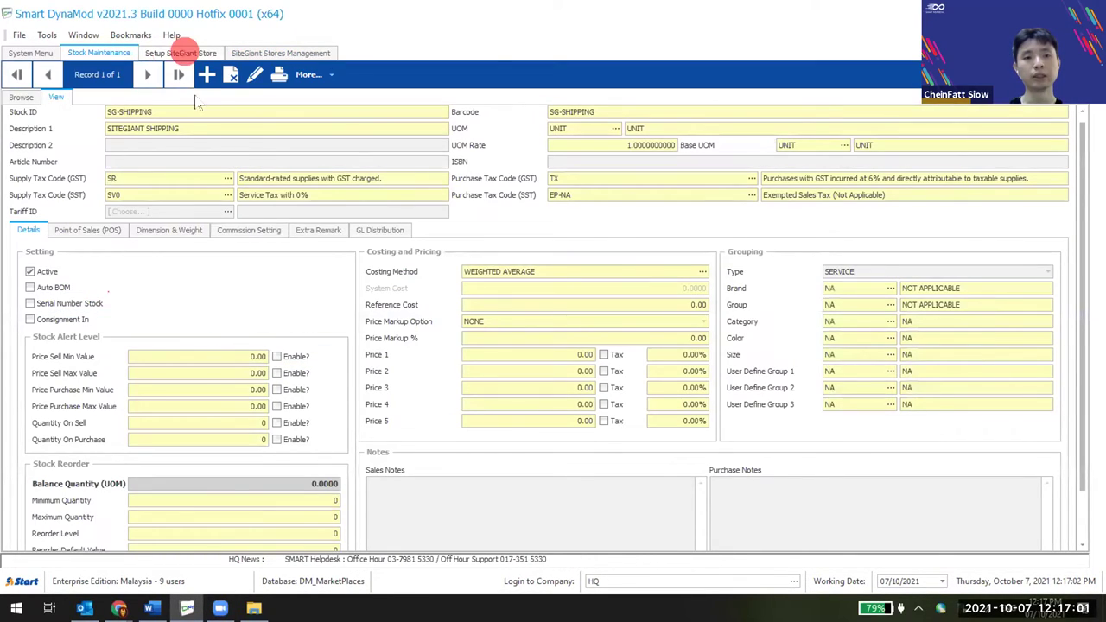
left_click(268, 53)
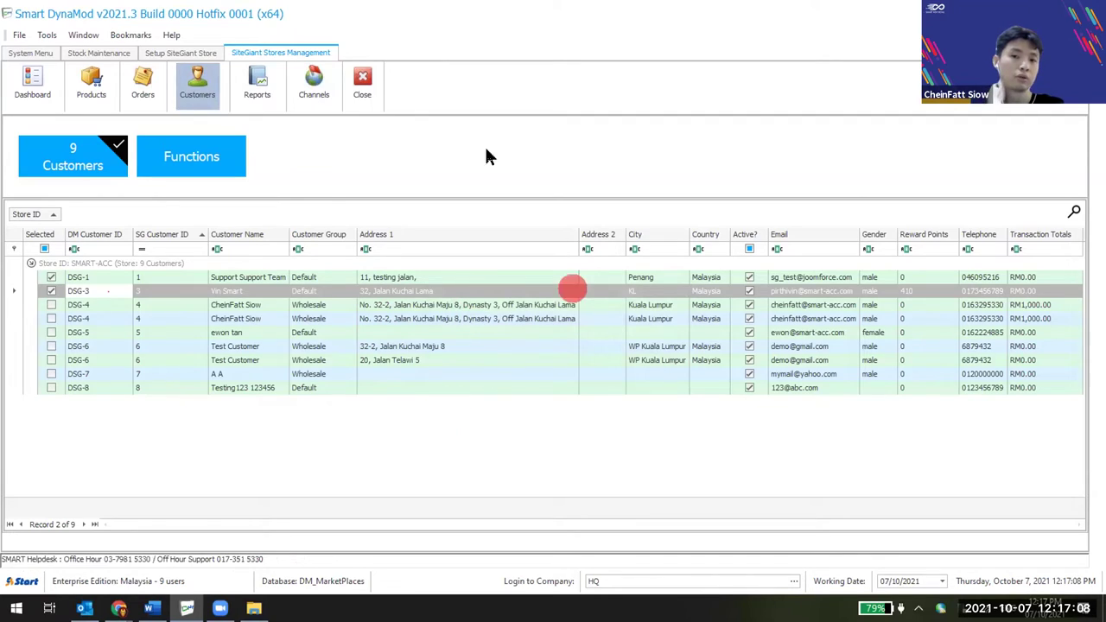
left_click(201, 101)
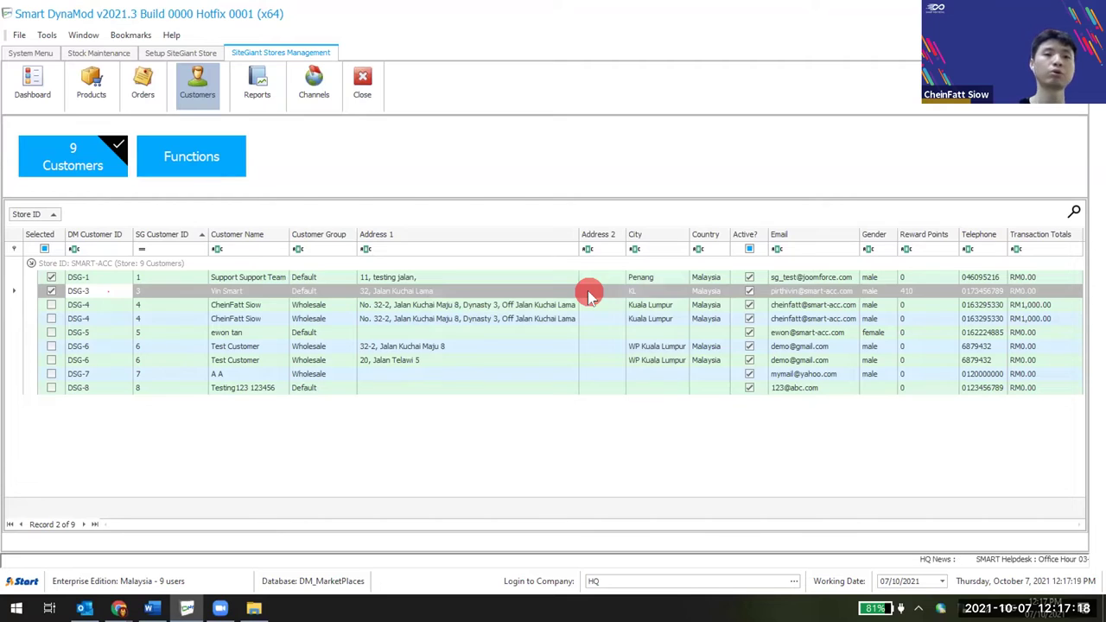
left_click(180, 53)
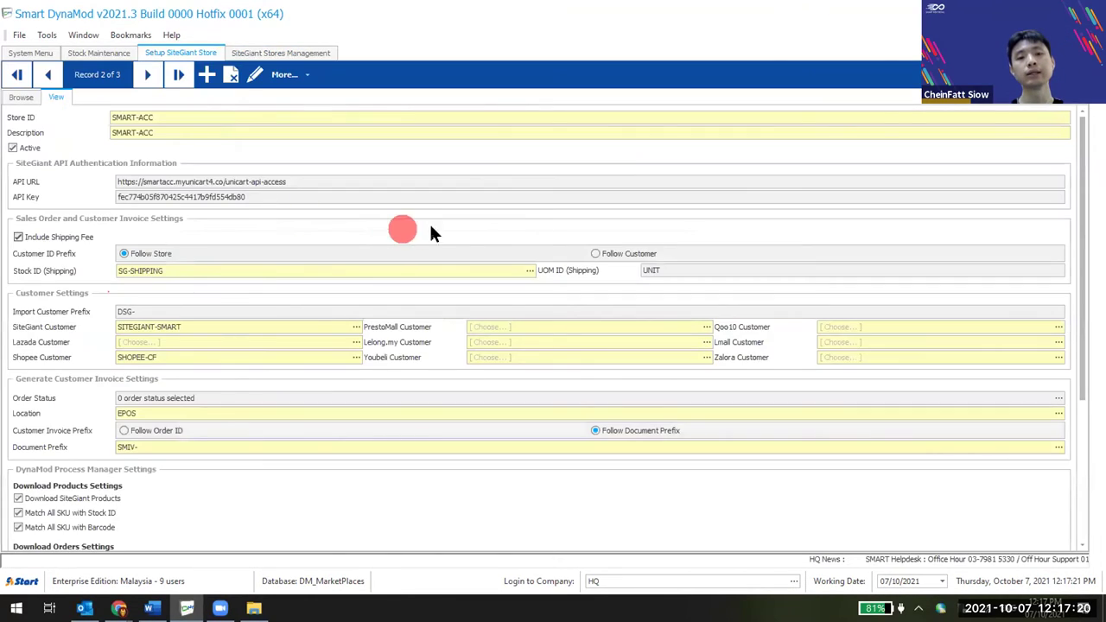
mouse_move(604, 255)
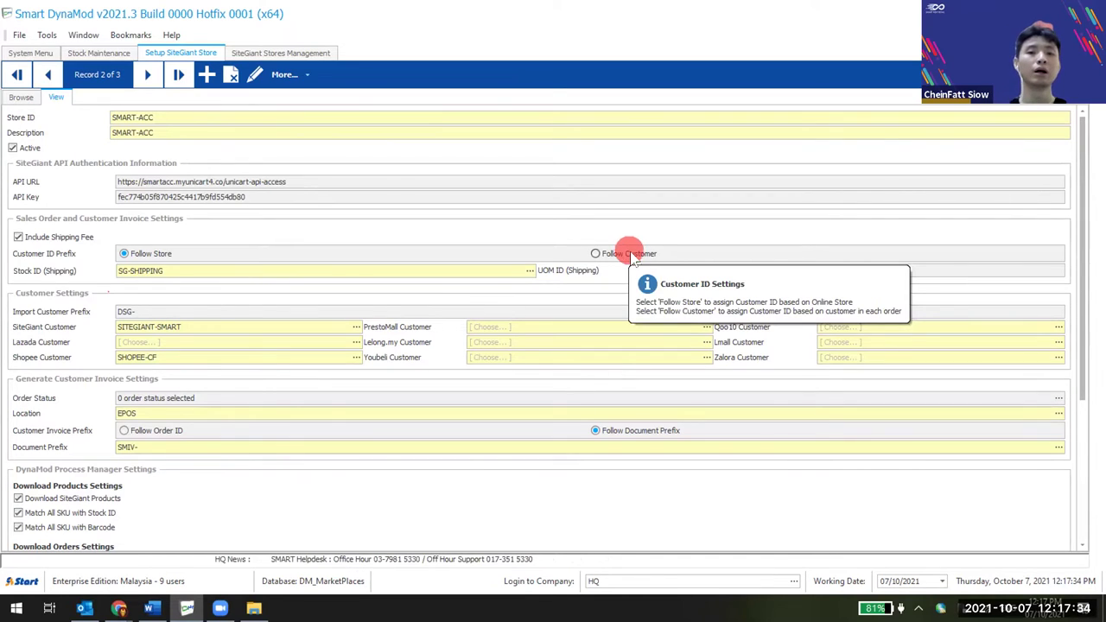
Compare the SiteGiant customer list with the Customer ID Prefix and customer settings in the SMART-ACC store setup.
left_click(285, 52)
left_click(172, 237)
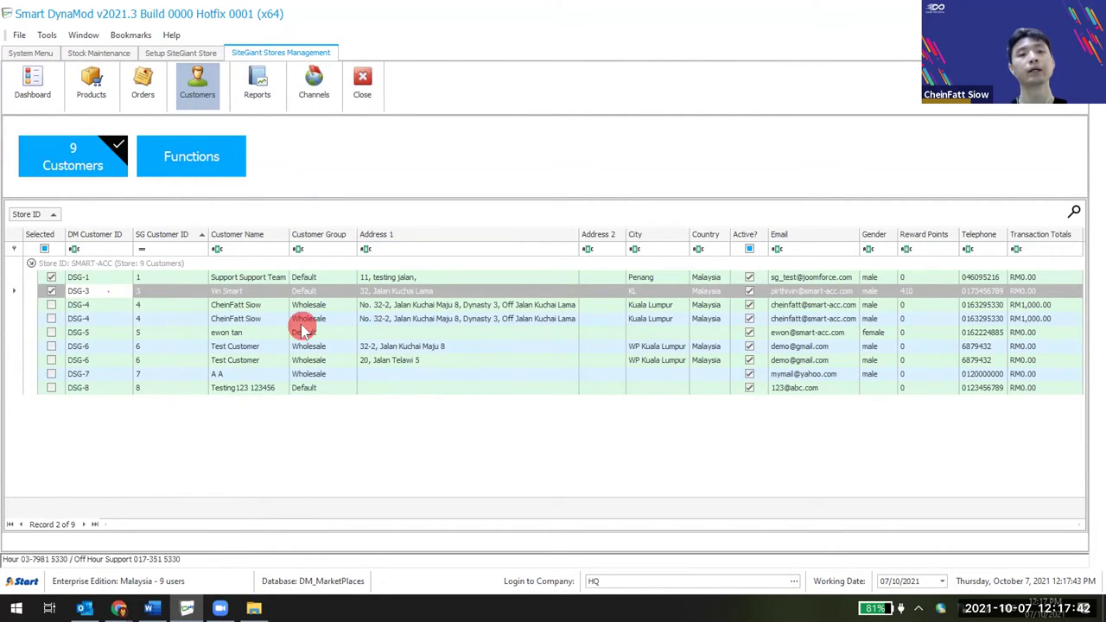
left_click(160, 52)
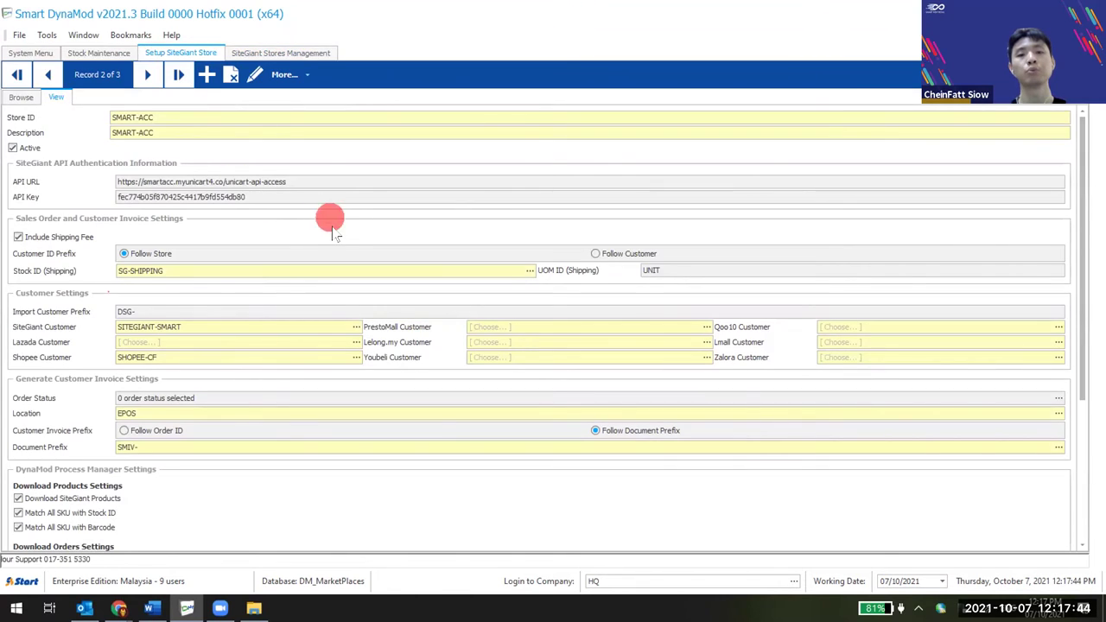
left_click(245, 54)
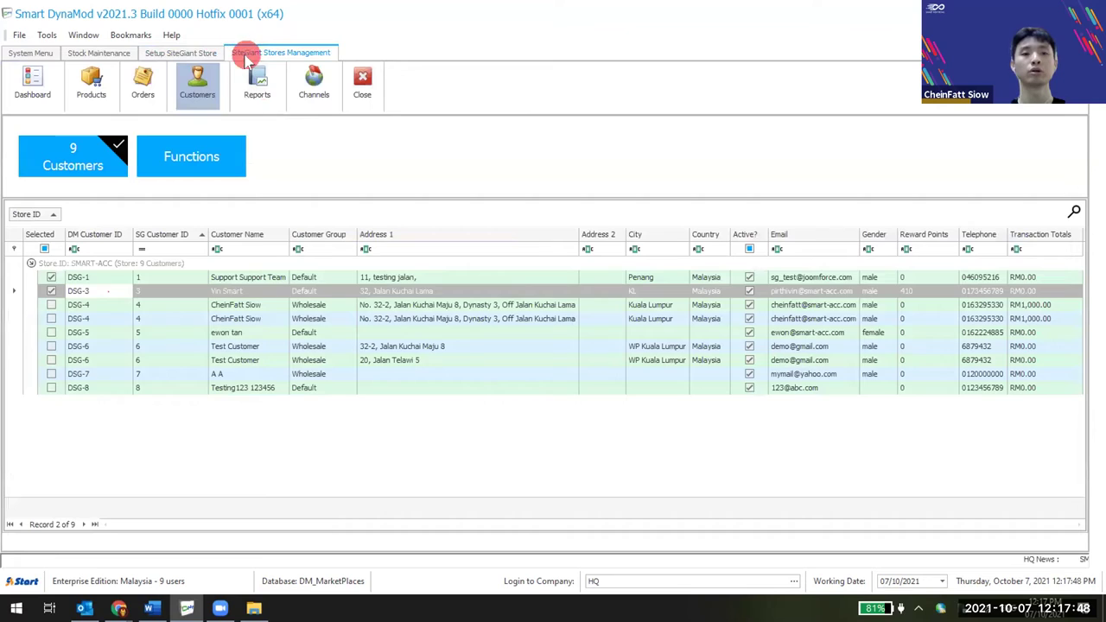
left_click(181, 53)
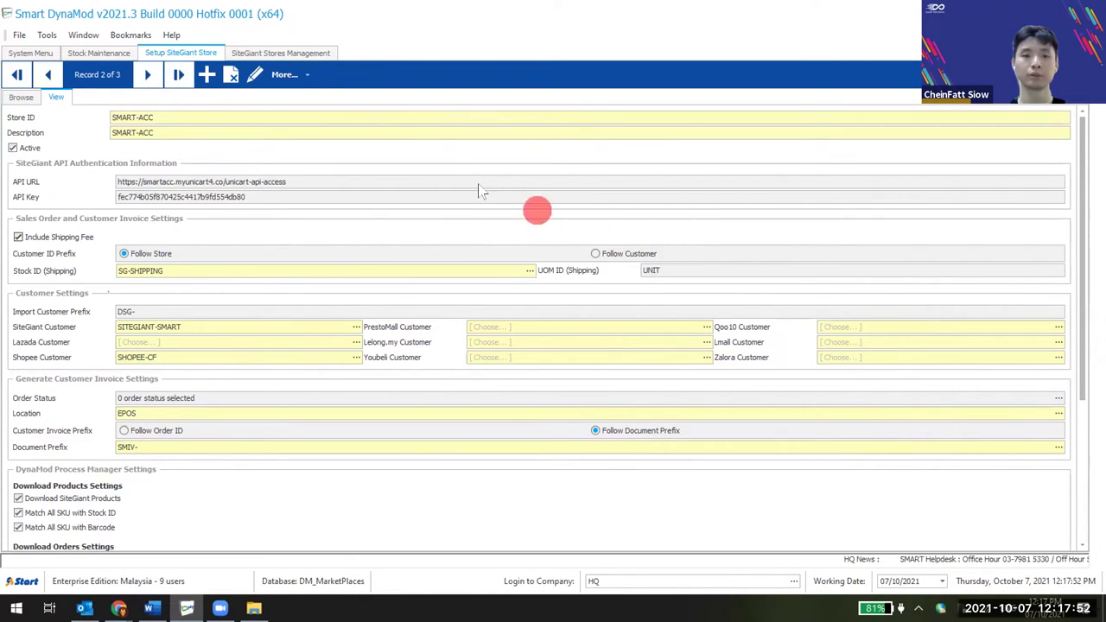
left_click(280, 53)
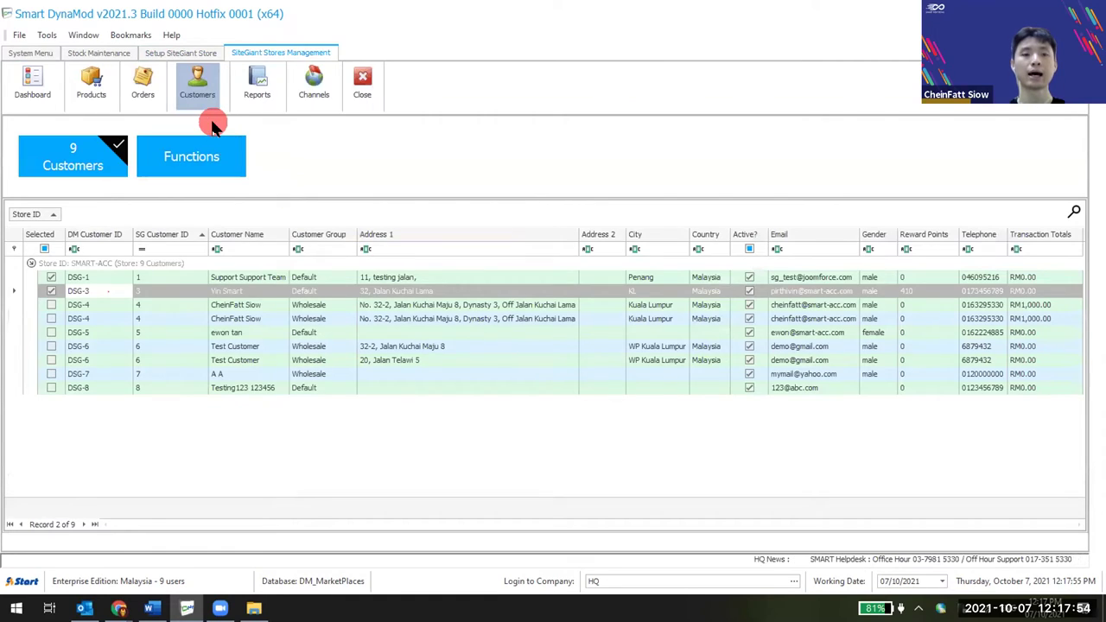
left_click(98, 53)
left_click(94, 76)
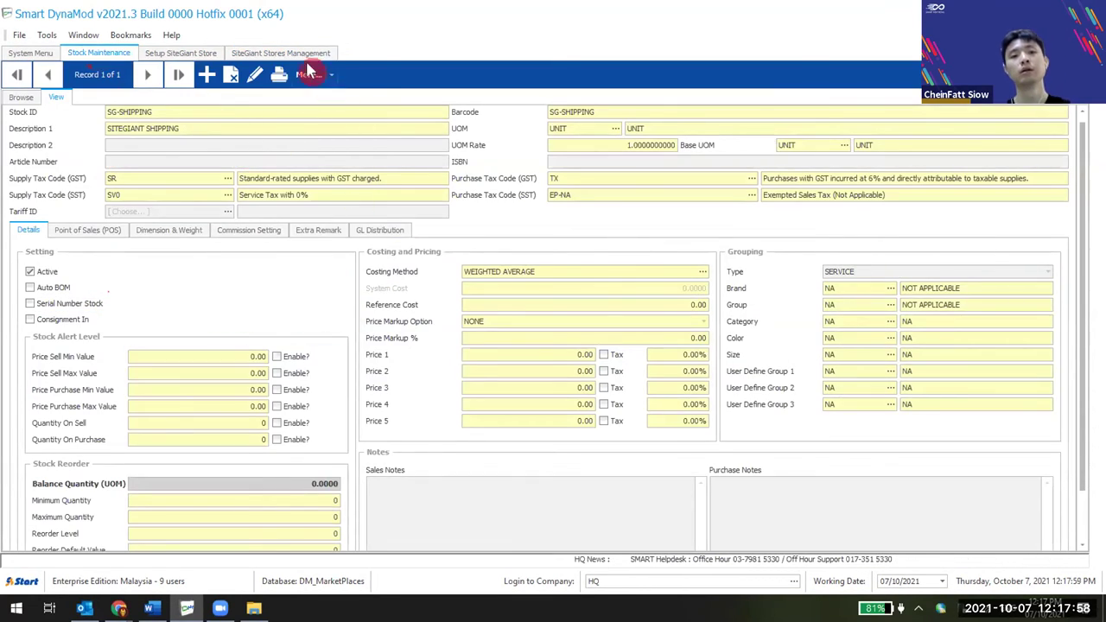
left_click(182, 52)
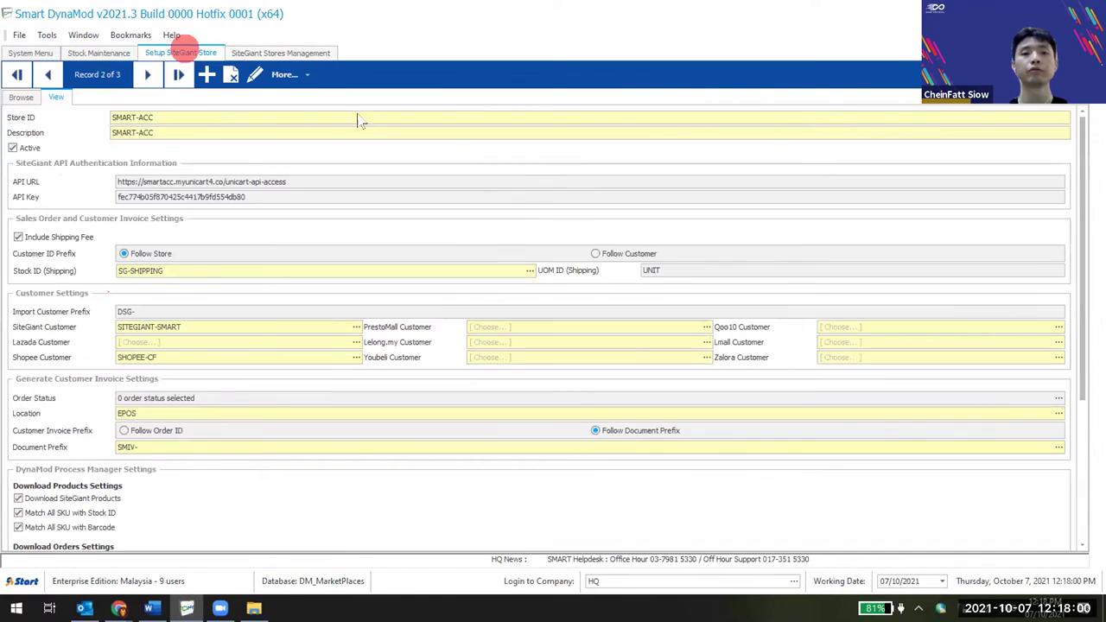
left_click(280, 53)
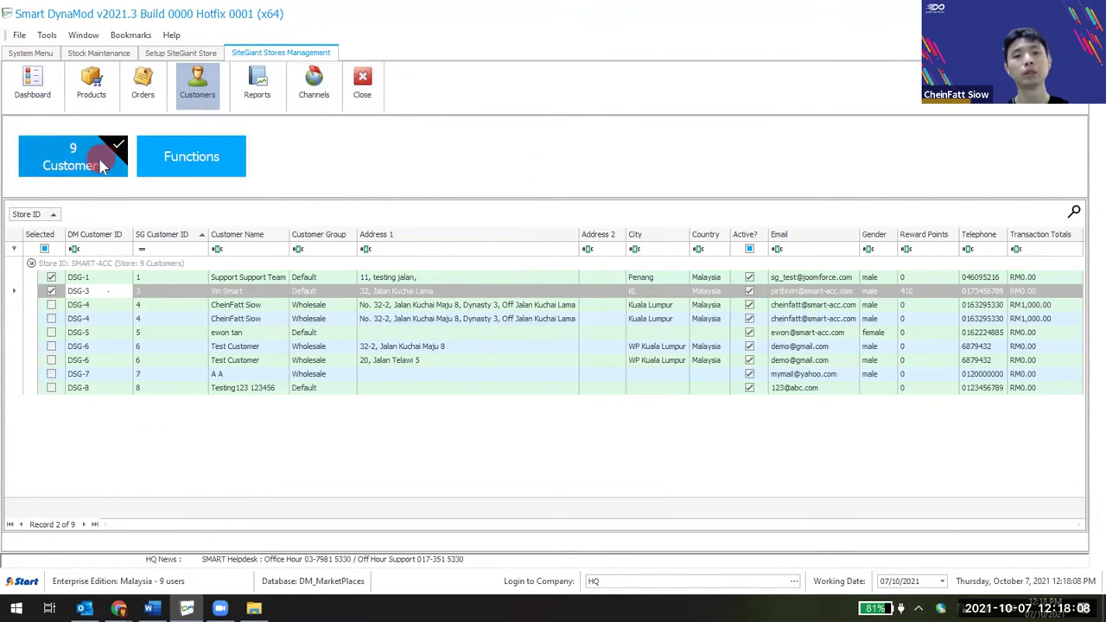
Show the Stock Maintenance list, and switch to Chrome to view the SiteGiant knowledge base topic and its full web address.
left_click(98, 53)
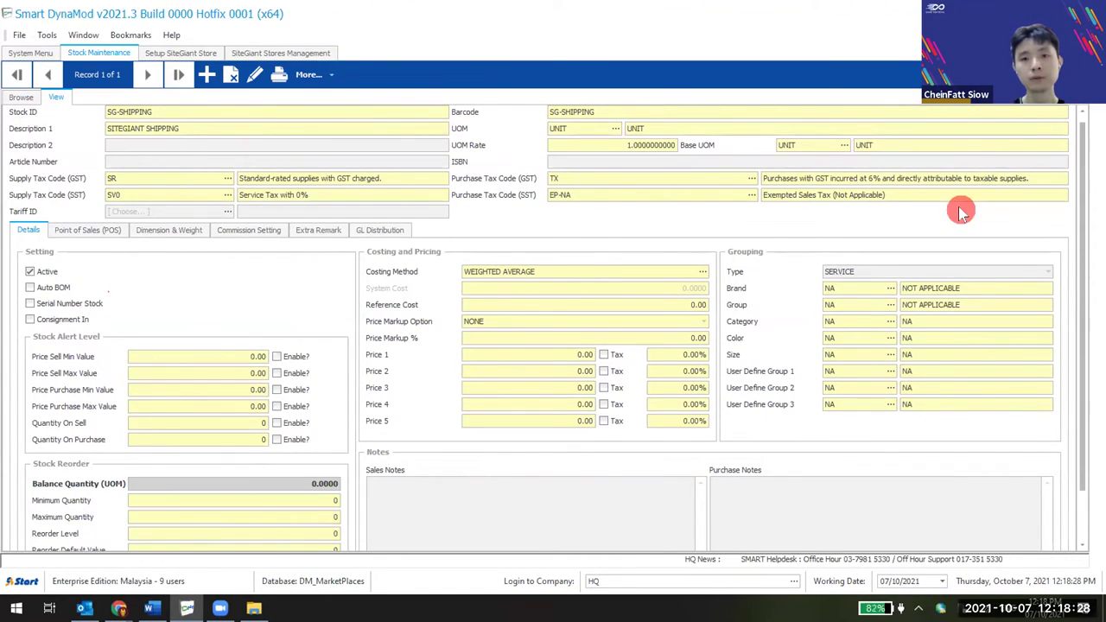
left_click(19, 97)
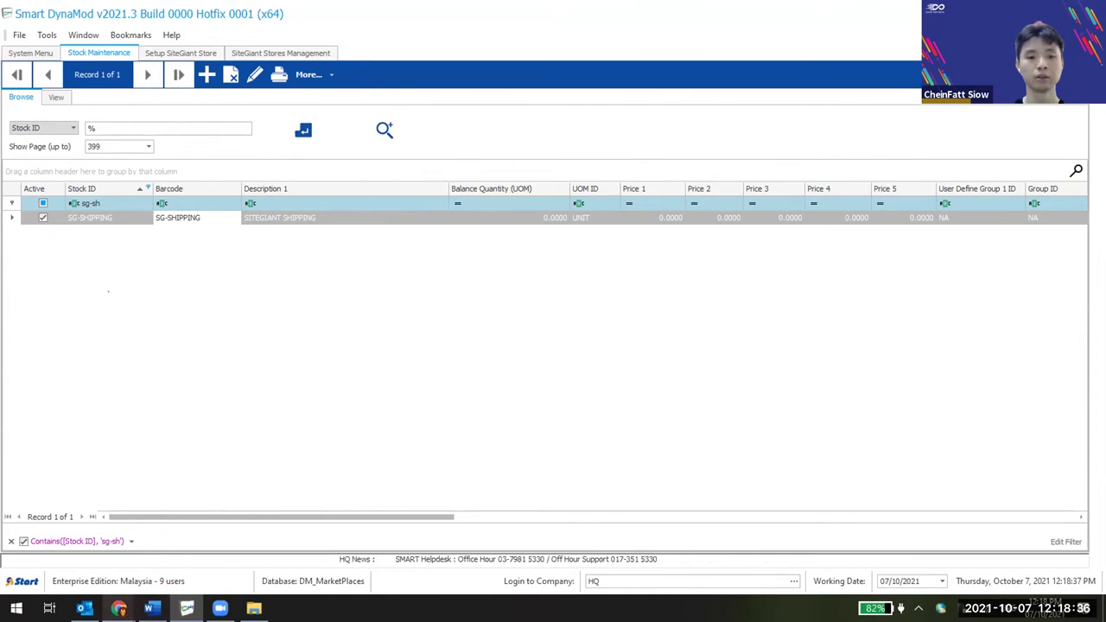
mouse_move(118, 609)
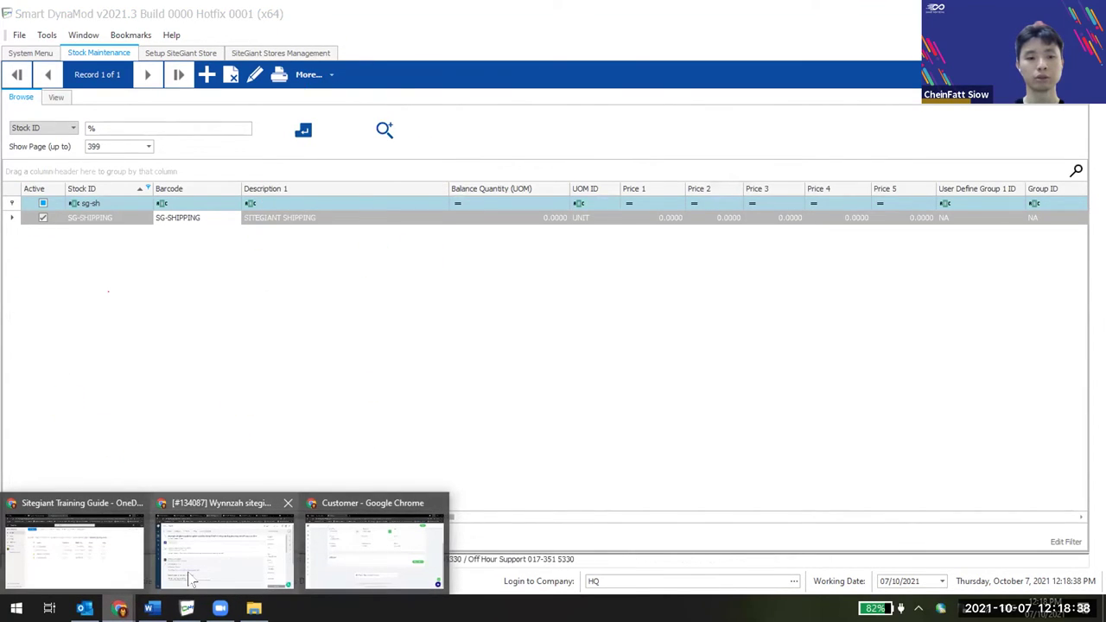
left_click(348, 571)
key("ctrl+Tab")
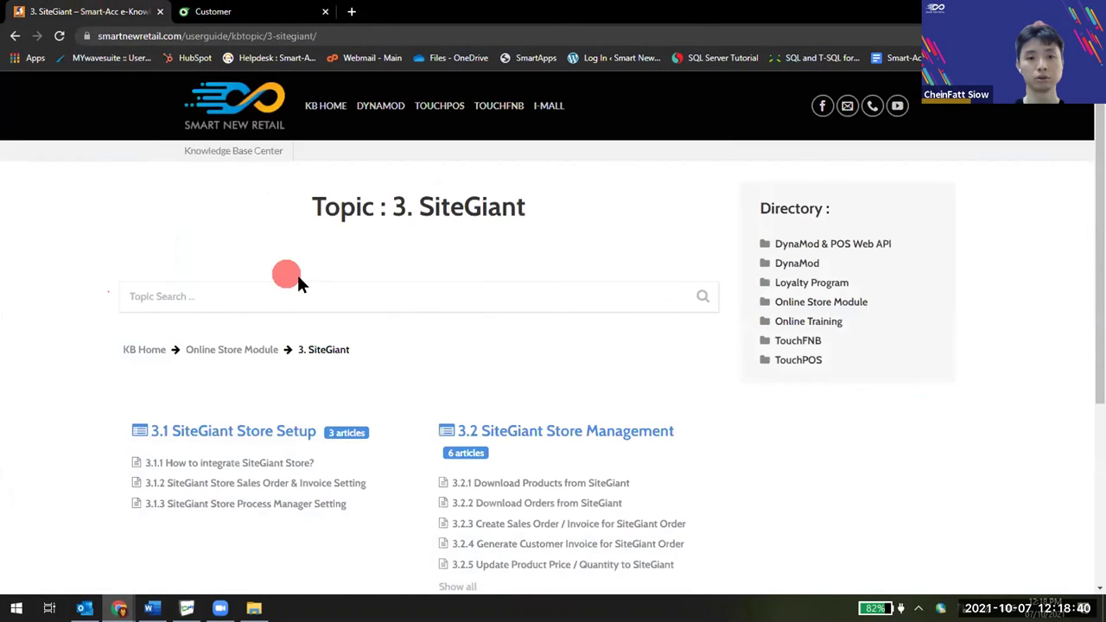
scroll(297, 275, "down", 3)
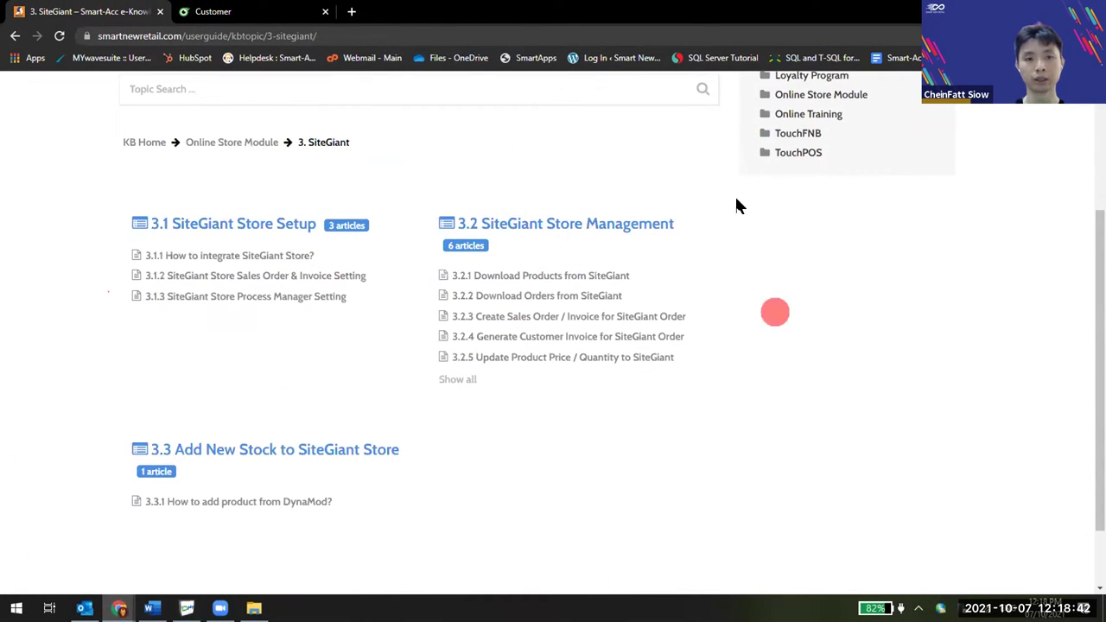
scroll(637, 328, "up", 3)
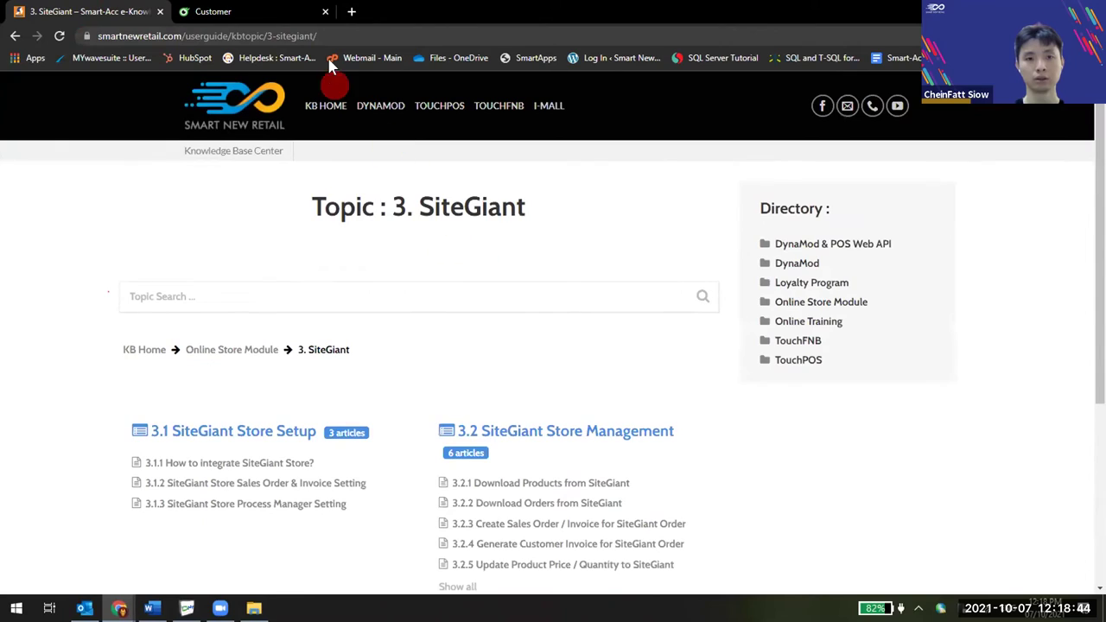
left_click(329, 33)
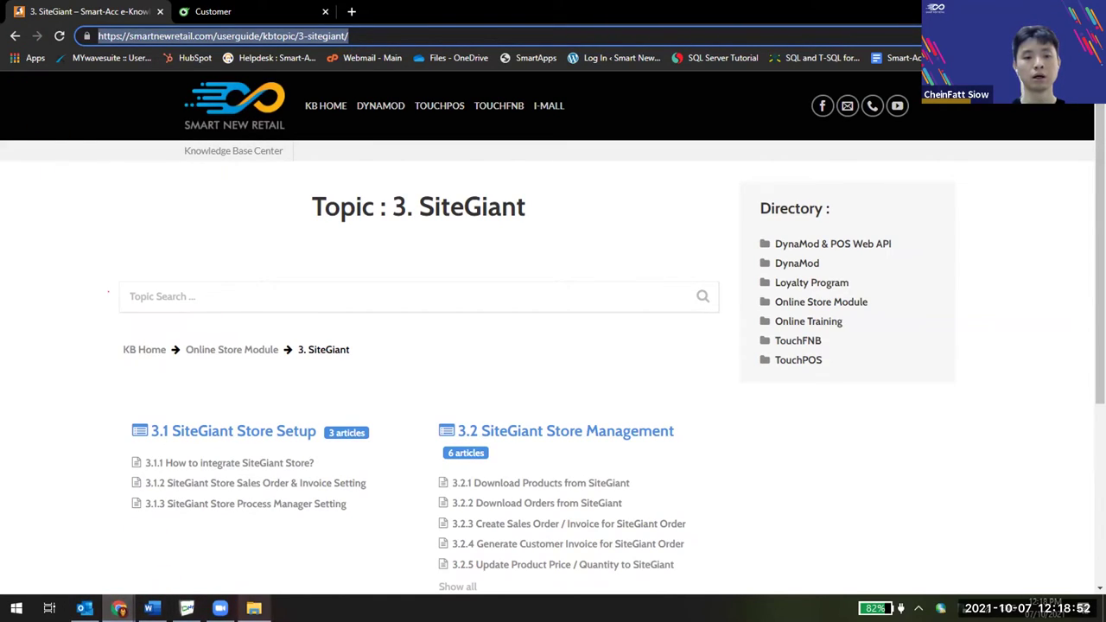
Open article 3.3.1 How to add product from DynaMod? and read the instructions for adding new stock to a SiteGiant store.
scroll(711, 408, "down", 1)
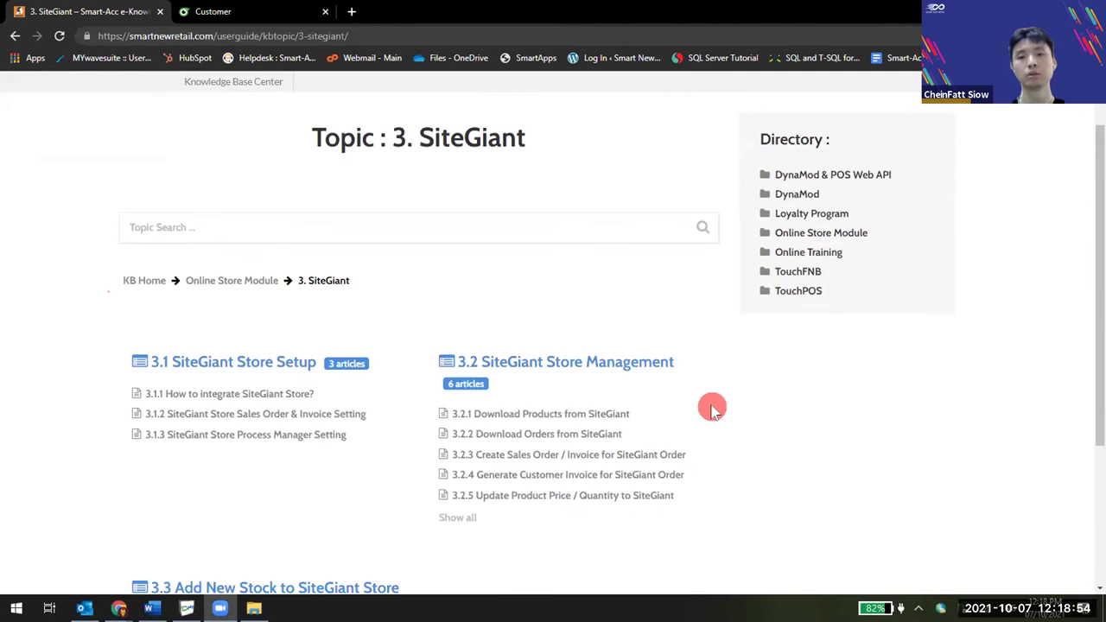
scroll(545, 358, "down", 1)
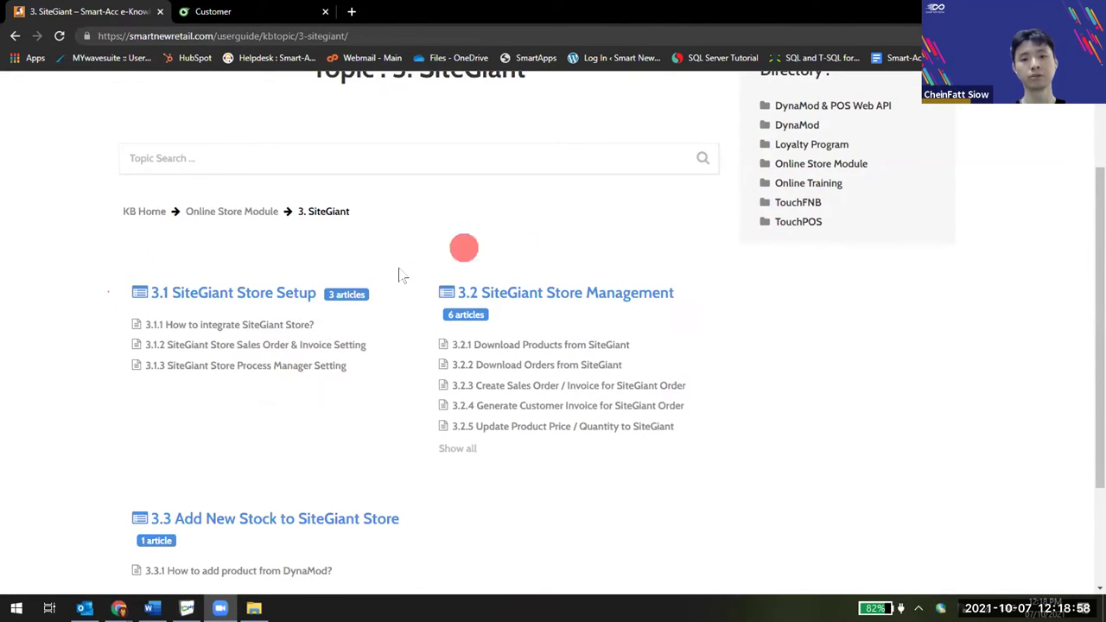
scroll(363, 445, "down", 2)
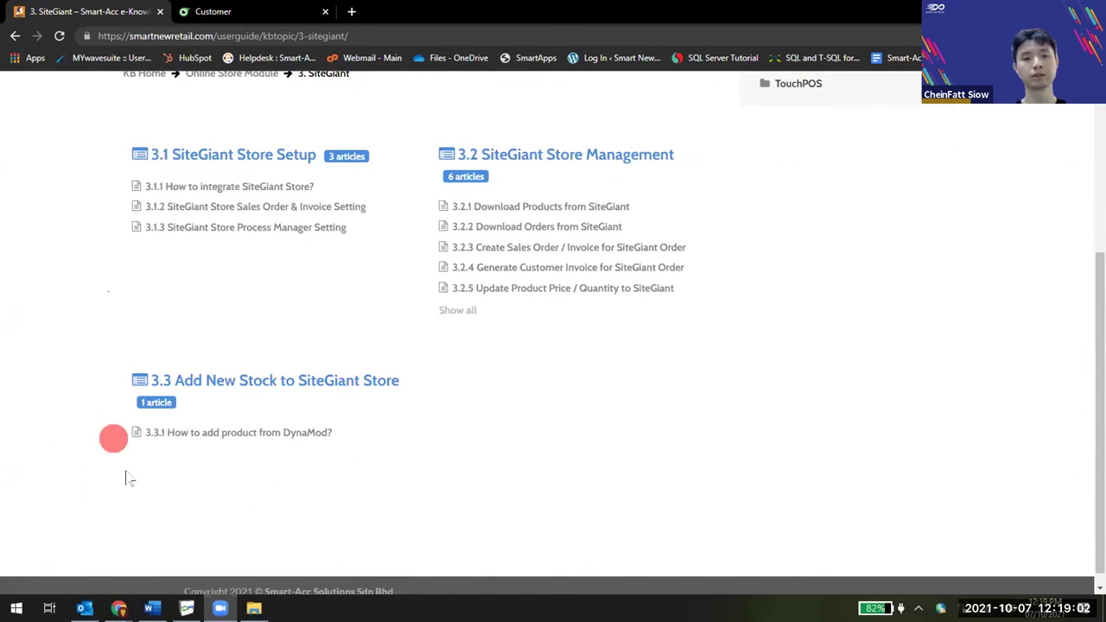
left_click(235, 432)
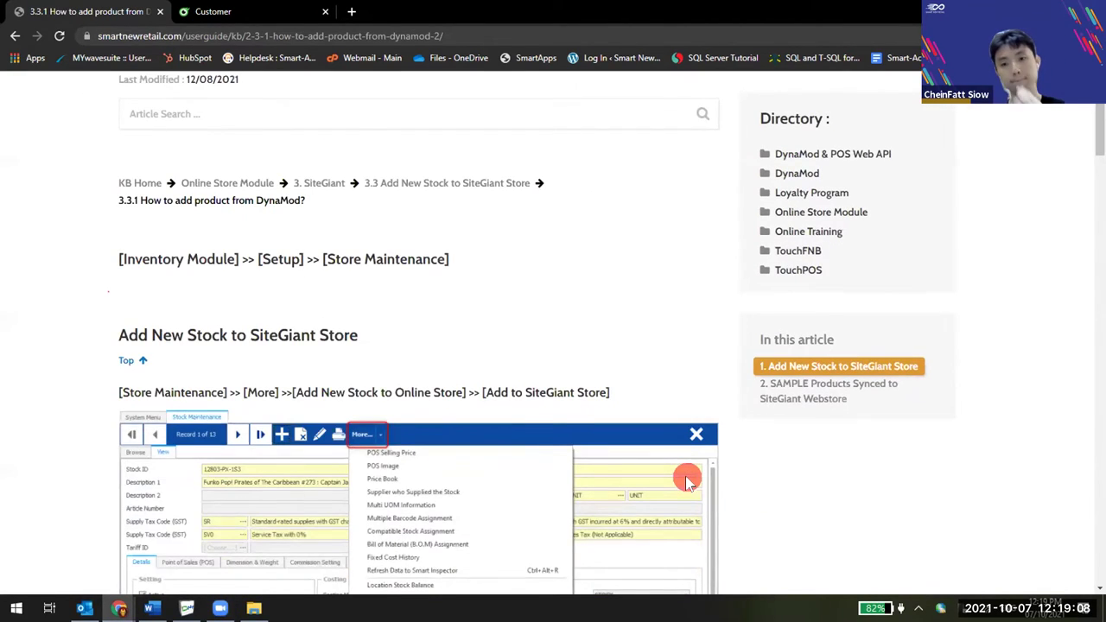
scroll(685, 480, "down", 2)
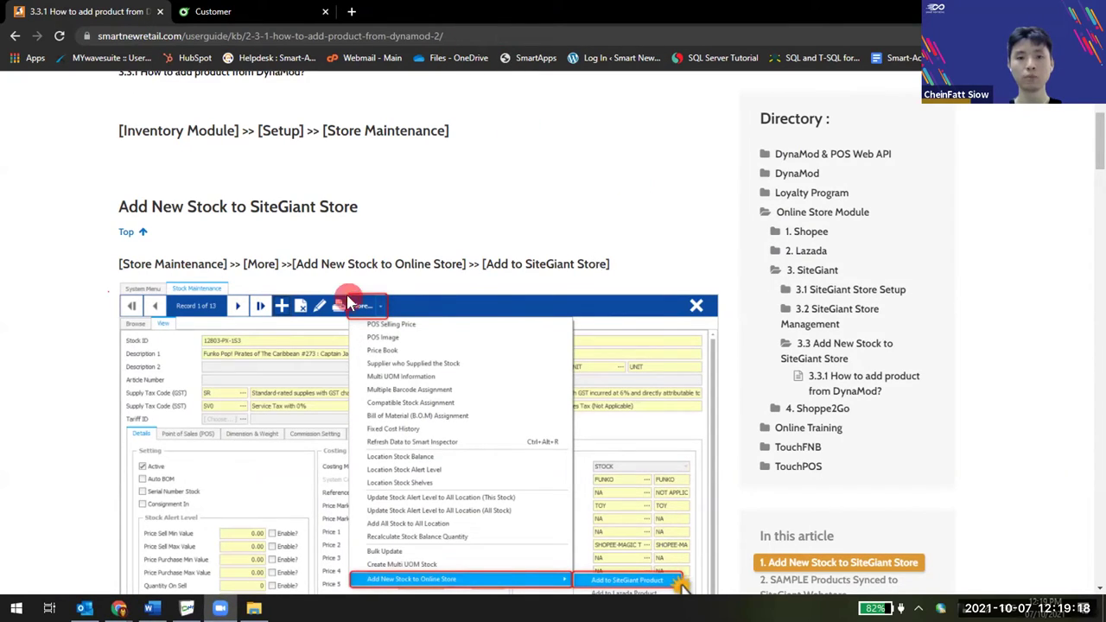
scroll(348, 303, "down", 2)
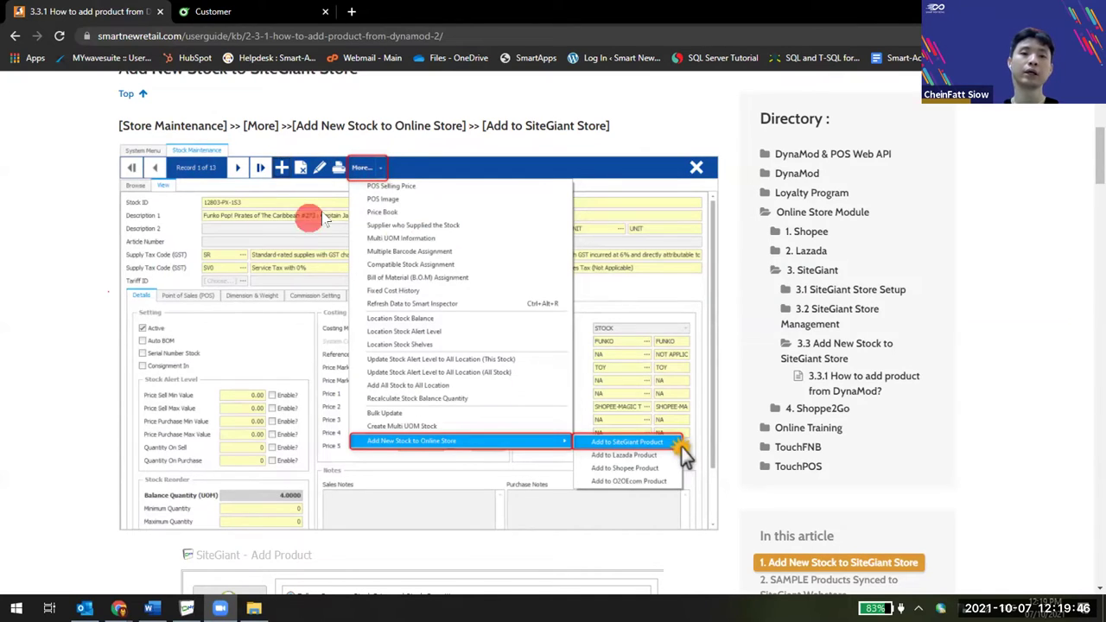
scroll(362, 465, "down", 2)
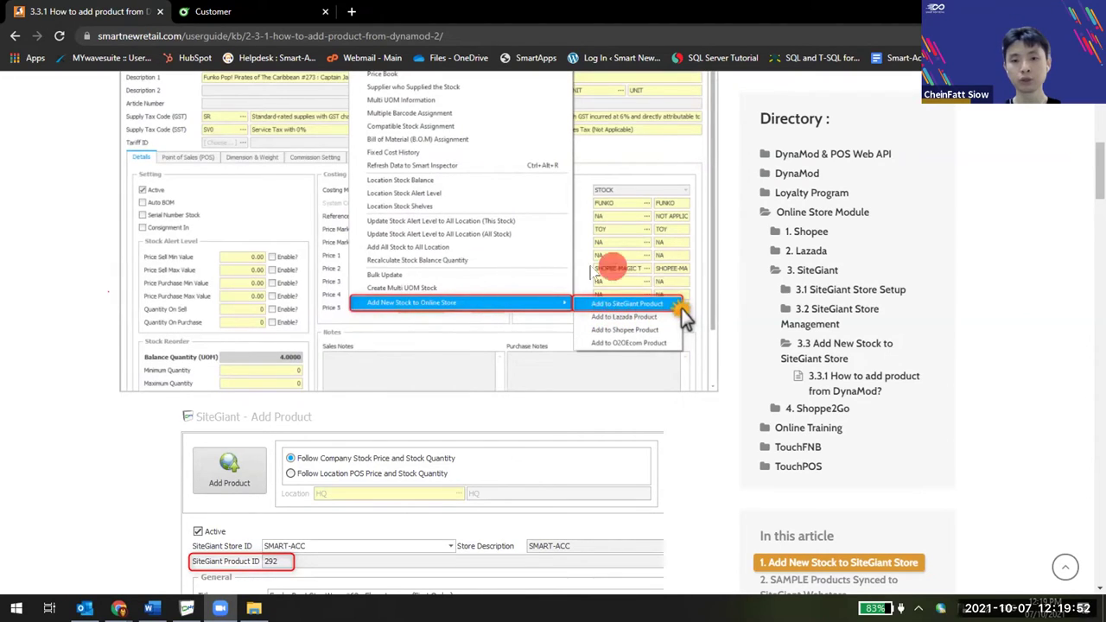
scroll(605, 328, "down", 3)
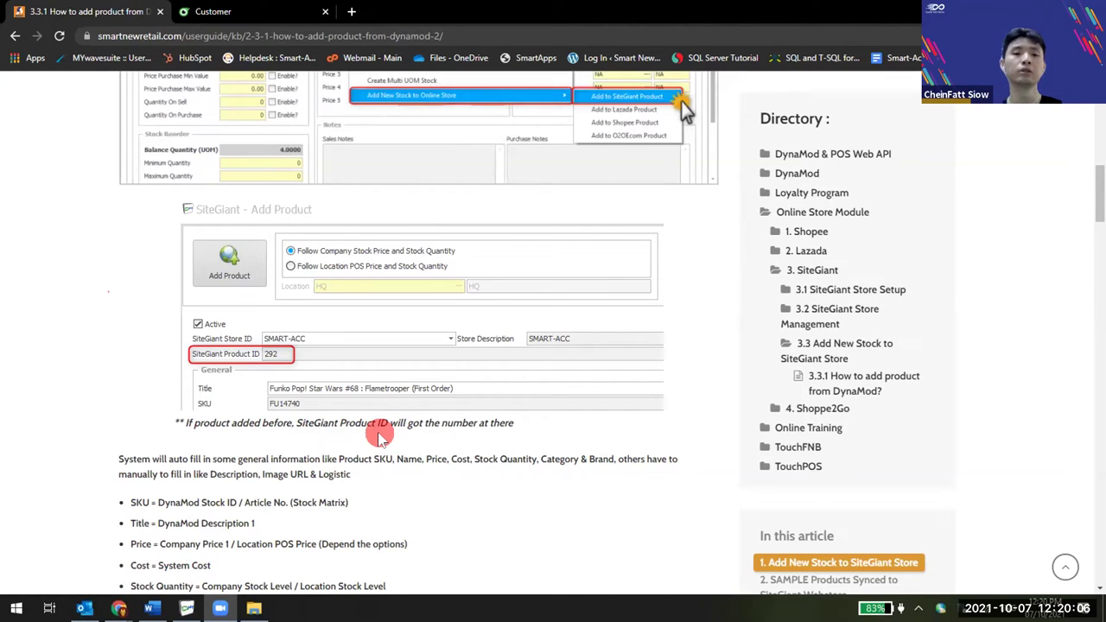
Check Stock Maintenance in DynaMod, return to Unicart in Chrome, and open the BATTERY - TECH TITAN power bank from the products list.
left_click(187, 607)
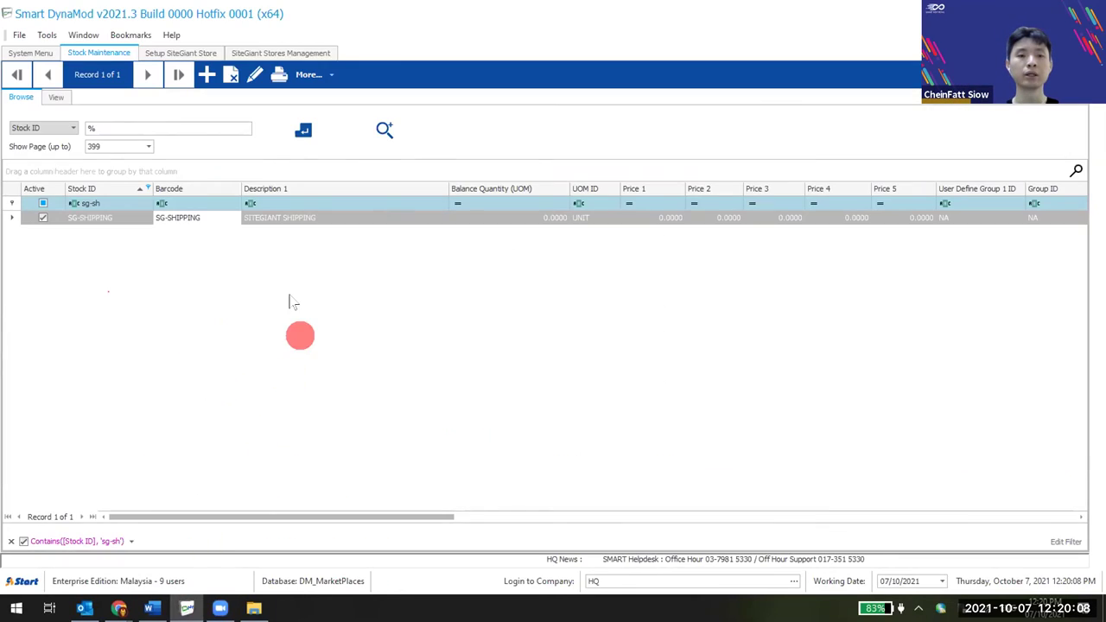
left_click(187, 608)
mouse_move(118, 608)
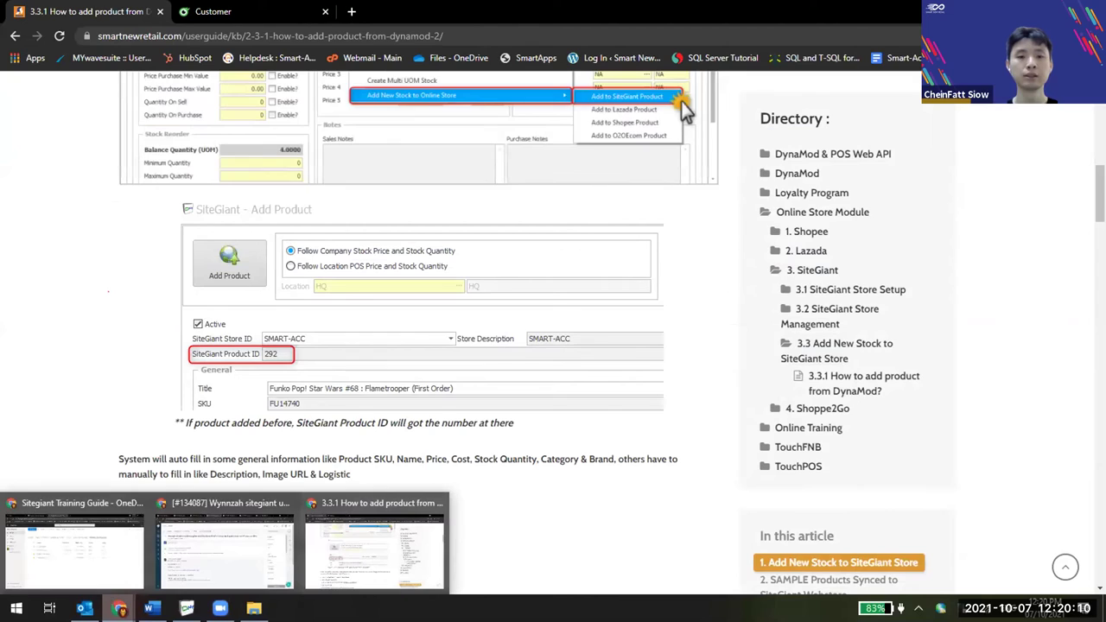
left_click(207, 11)
mouse_move(7, 149)
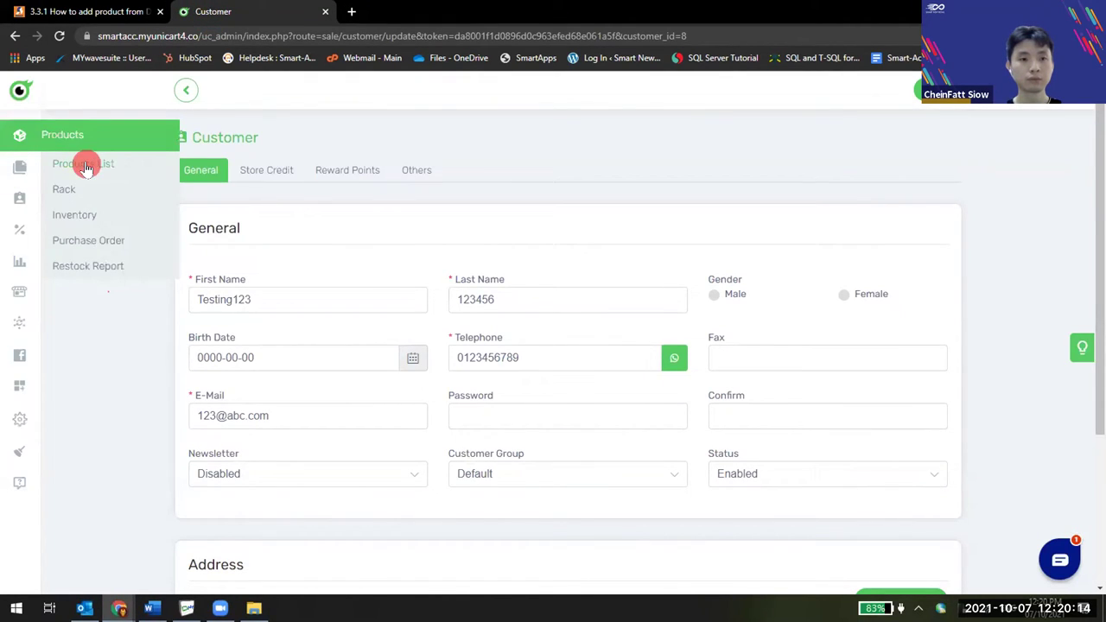
left_click(123, 357)
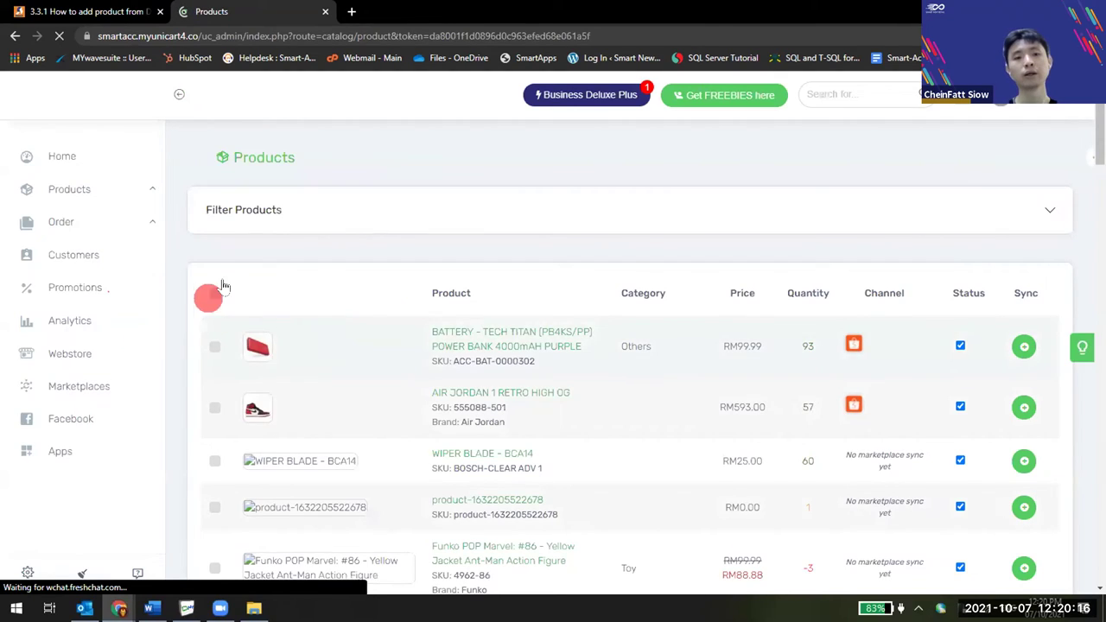
left_click(109, 223)
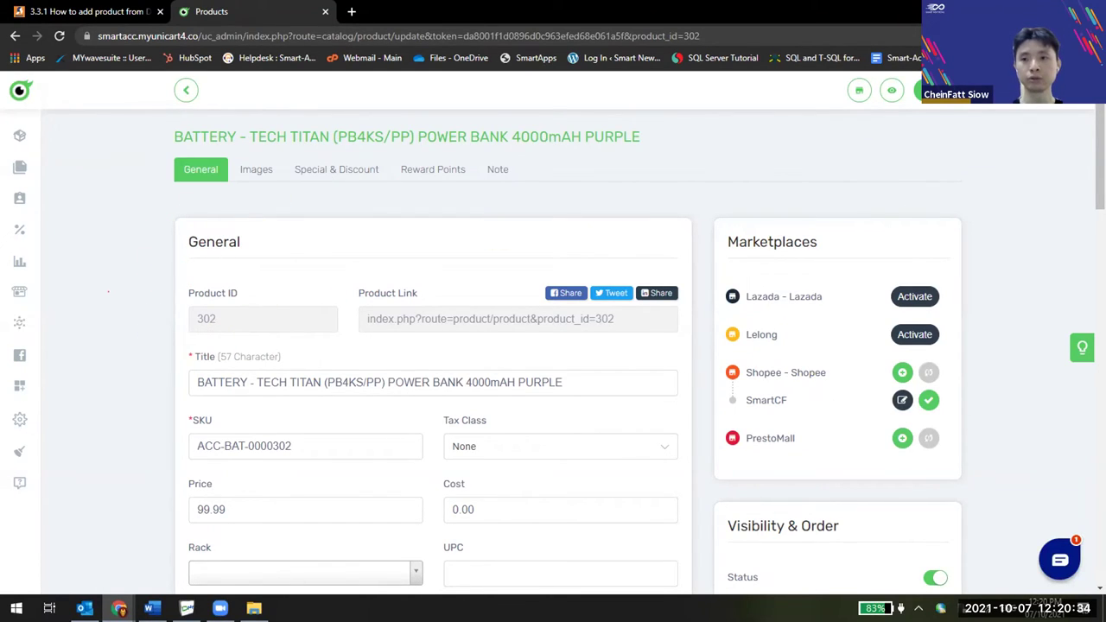
Show the desktop, return to the Chrome article, and read which general product information is filled in automatically from DynaMod.
key("super+d")
mouse_move(119, 609)
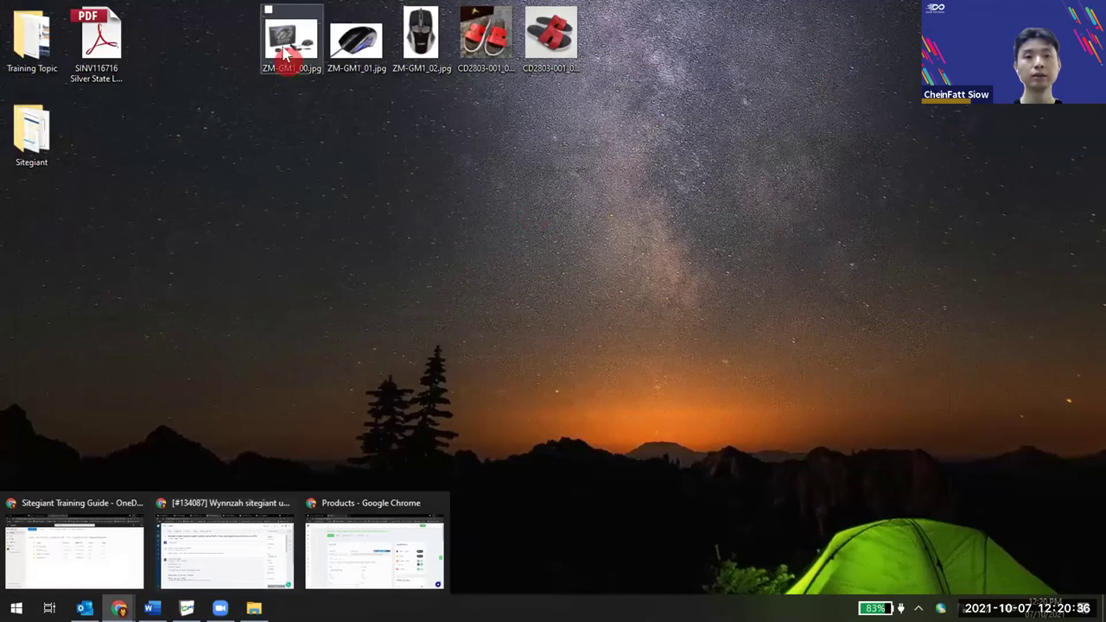
left_click(346, 544)
left_click(87, 11)
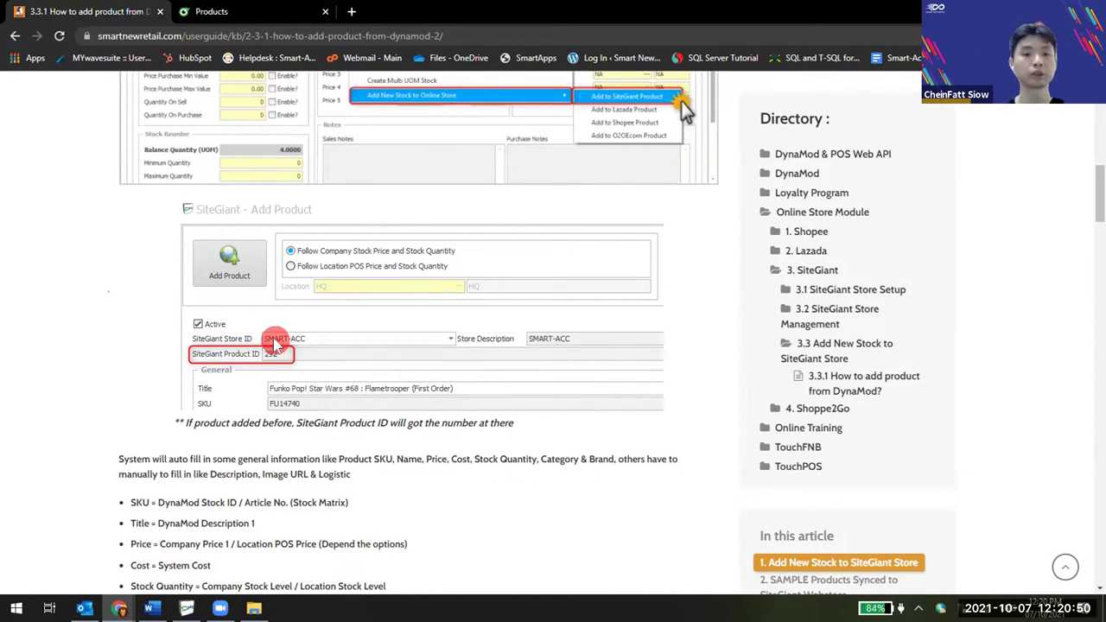
scroll(363, 349, "down", 1)
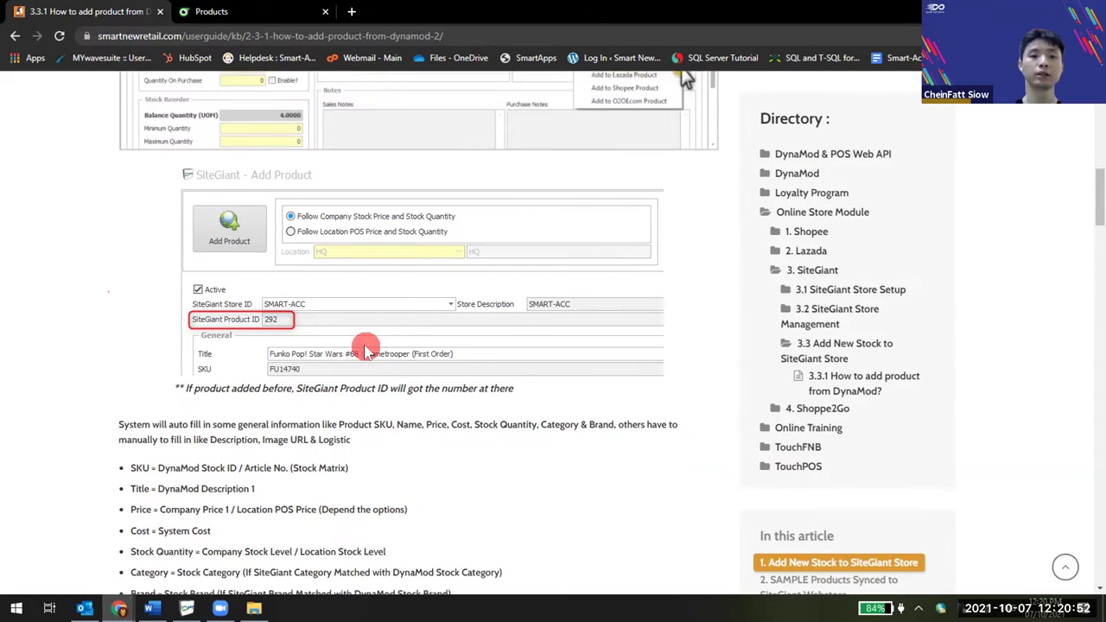
scroll(365, 350, "down", 3)
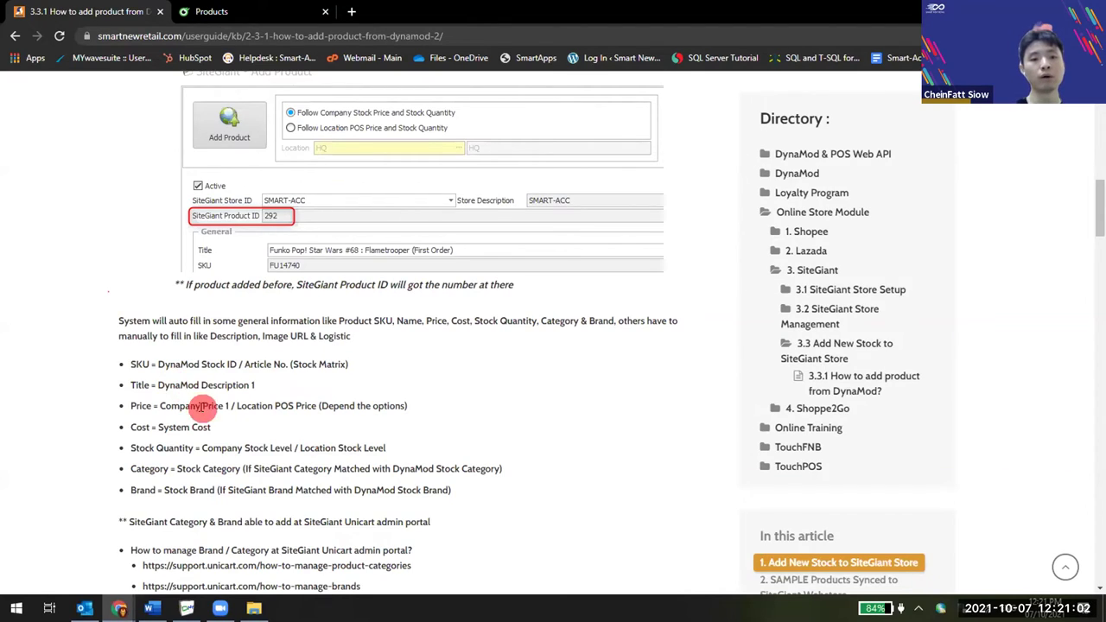
scroll(168, 410, "down", 1)
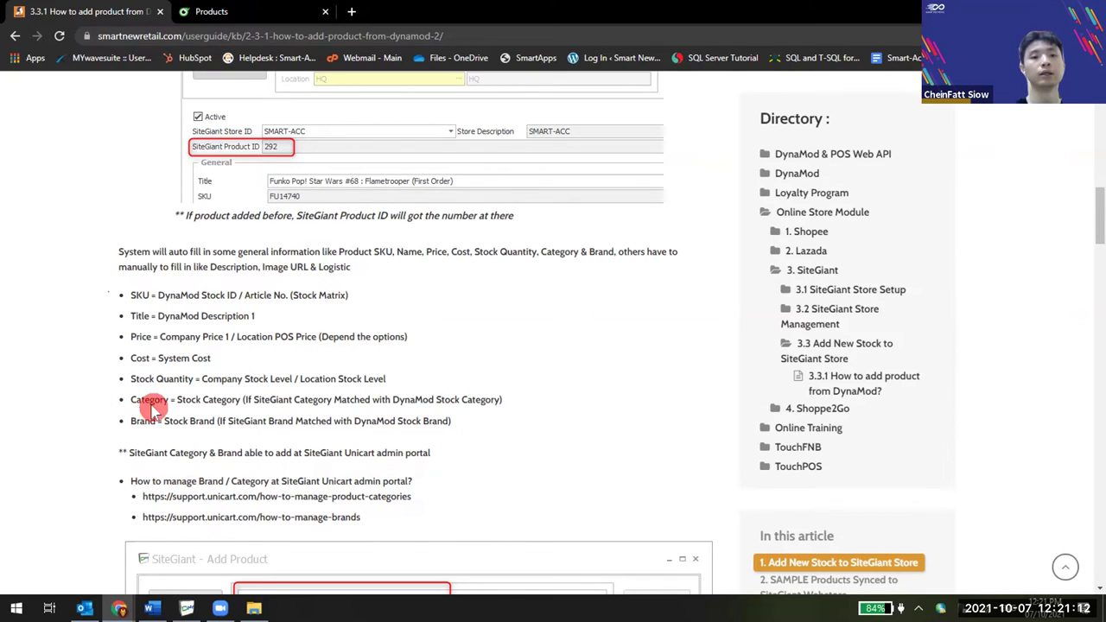
scroll(152, 408, "down", 1)
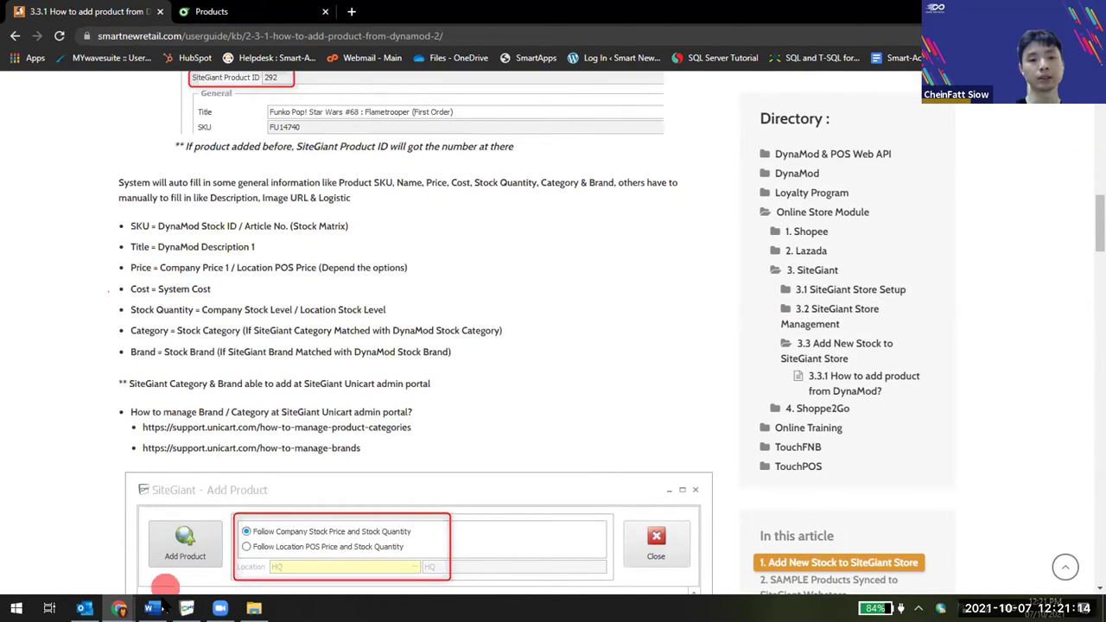
Compare the power bank's Title, SKU, Price and Cost fields in Unicart with the article's DynaMod field mapping.
mouse_move(119, 608)
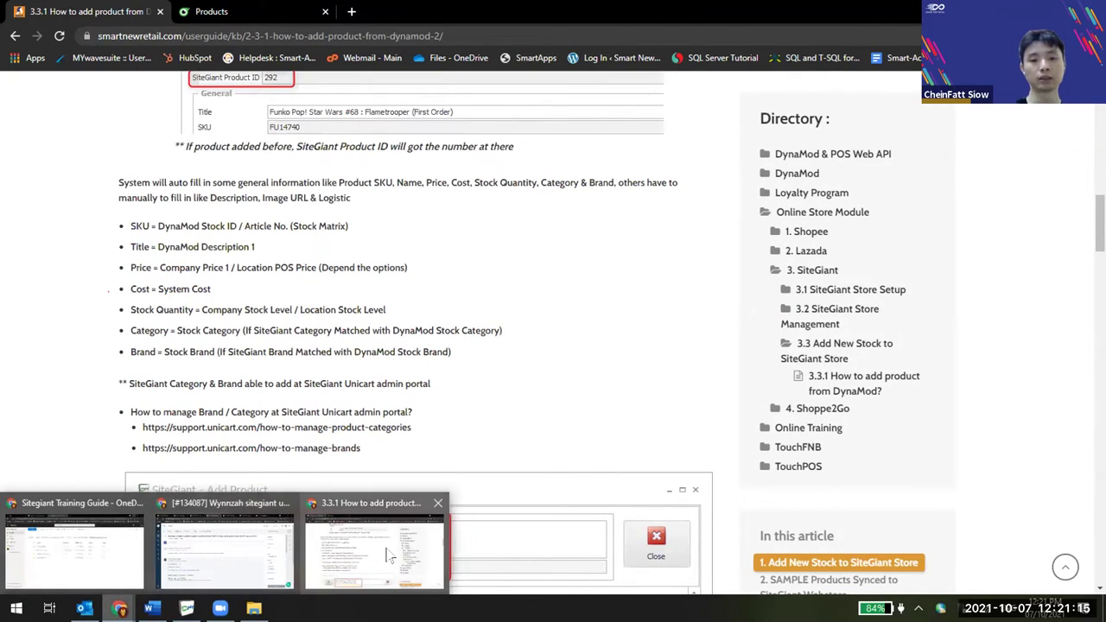
left_click(212, 11)
scroll(331, 308, "down", 2)
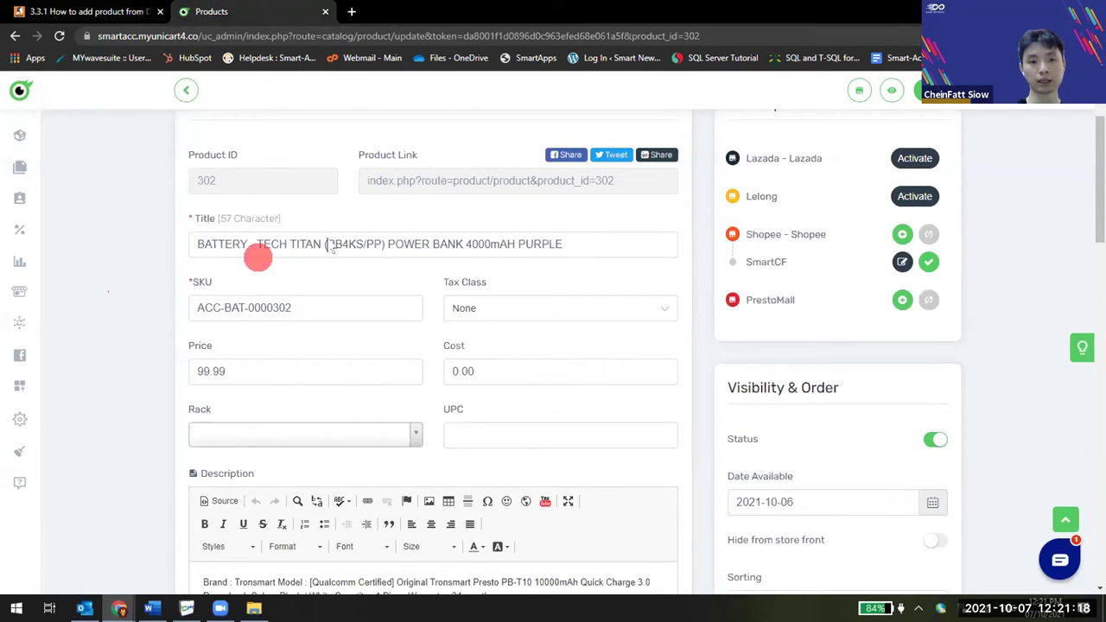
left_click(83, 12)
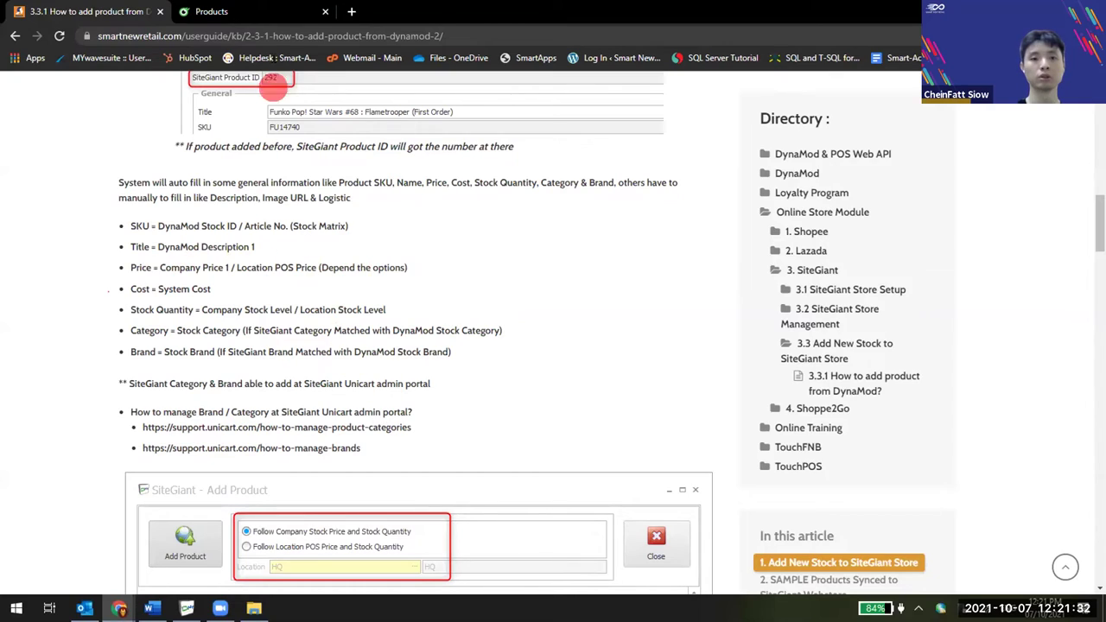
left_click(232, 11)
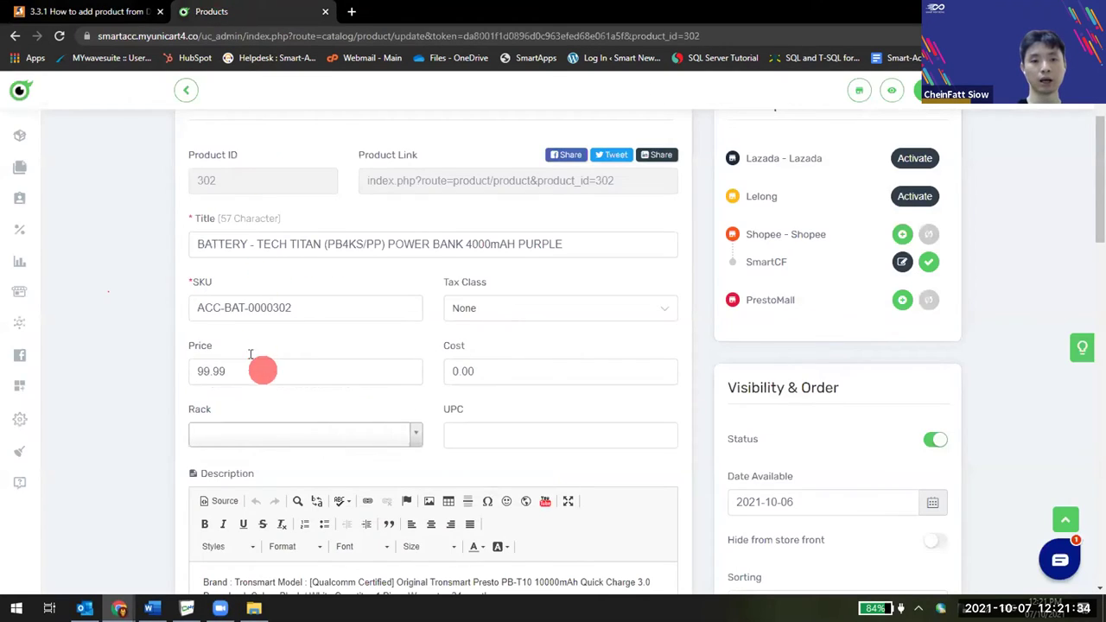
scroll(259, 366, "down", 1)
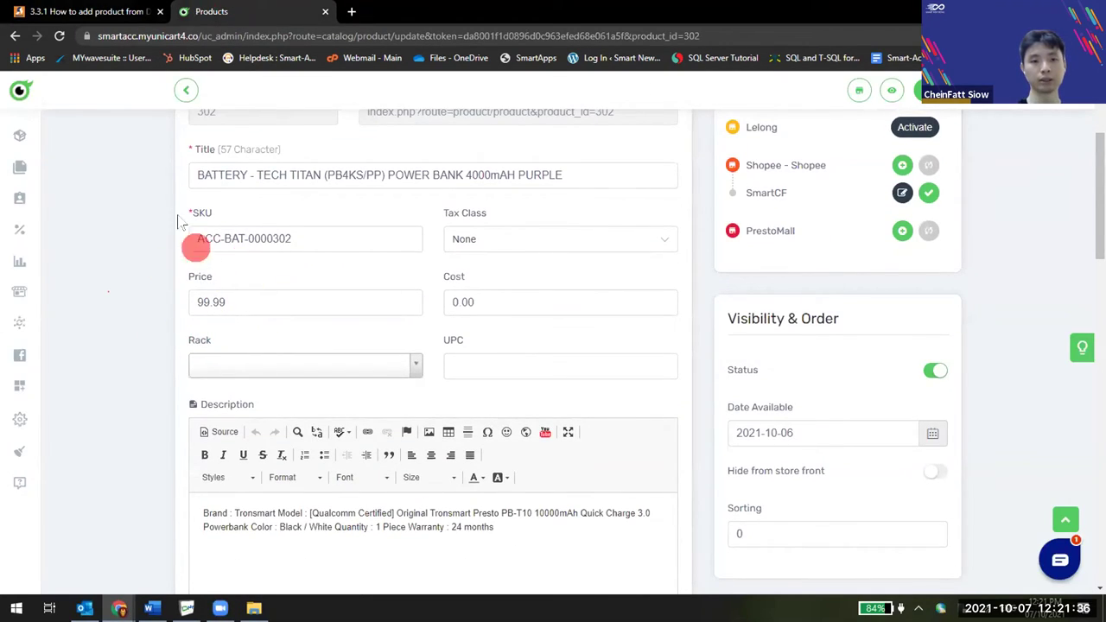
left_click(87, 11)
scroll(151, 331, "down", 1)
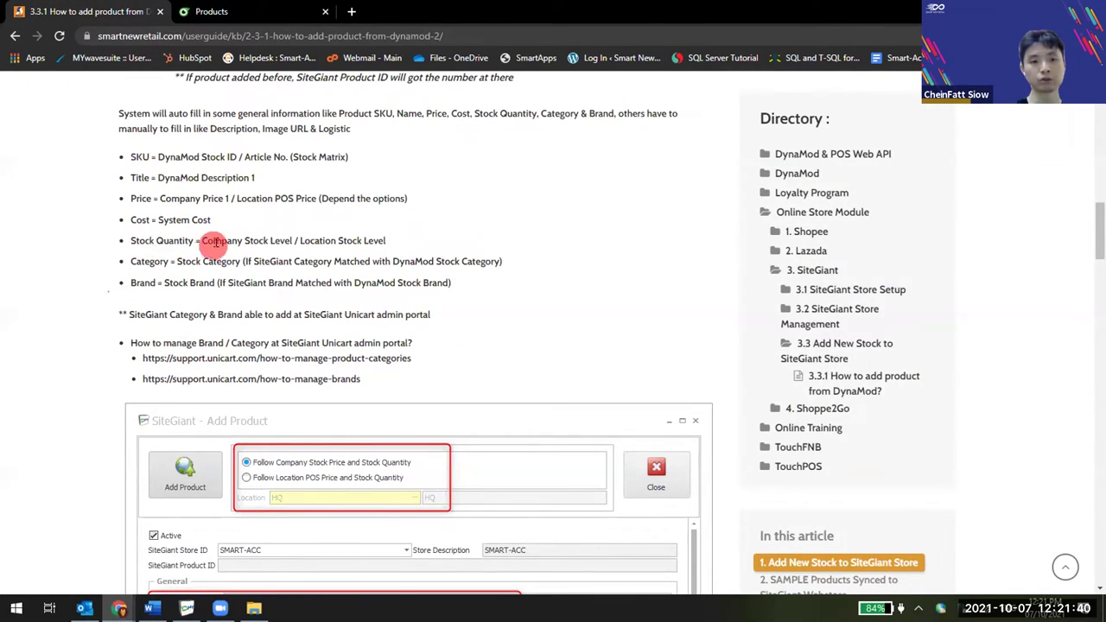
Check the power bank's stock quantity in the Inventory & Variants section of the Unicart product page.
left_click(241, 12)
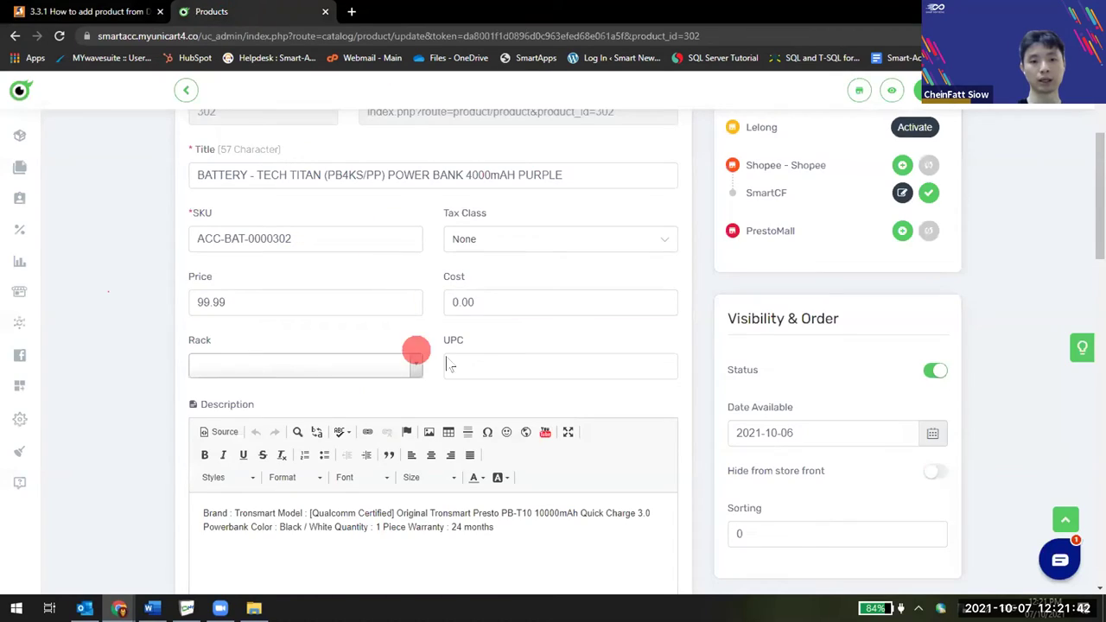
scroll(551, 363, "down", 2)
scroll(551, 363, "down", 10)
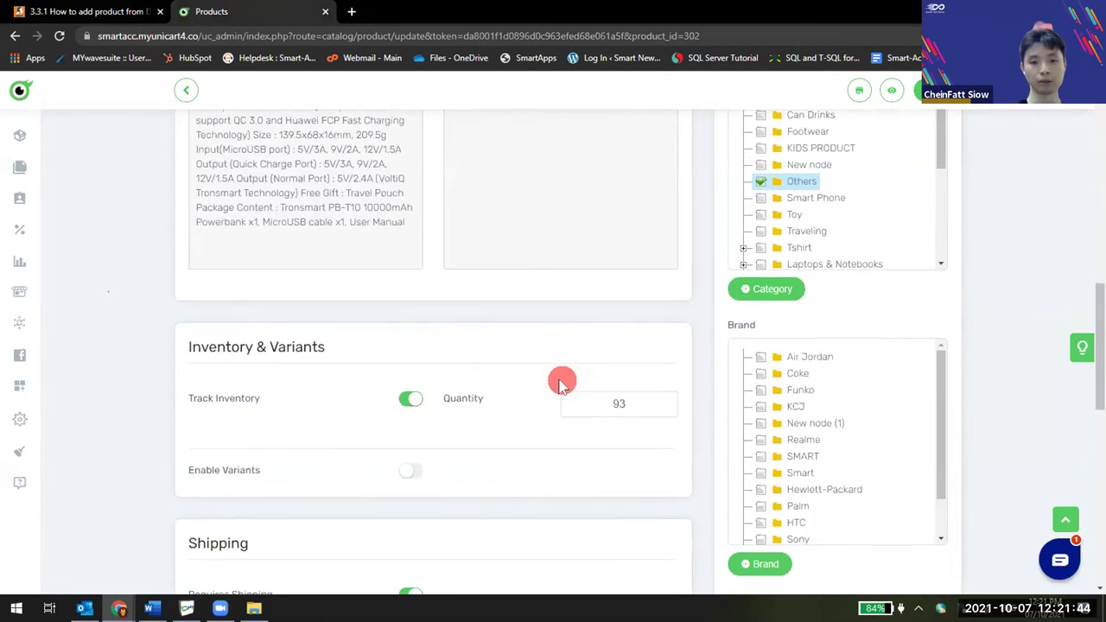
scroll(560, 384, "up", 3)
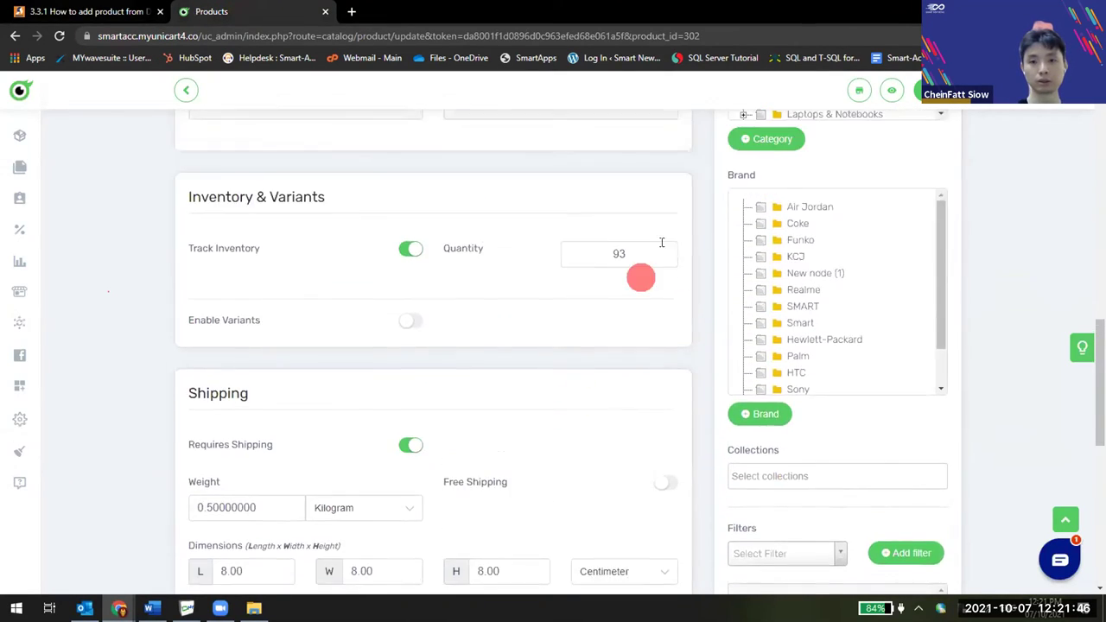
Compare the article's category and brand matching rules with the Categories and Brand lists of the Unicart product.
left_click(91, 10)
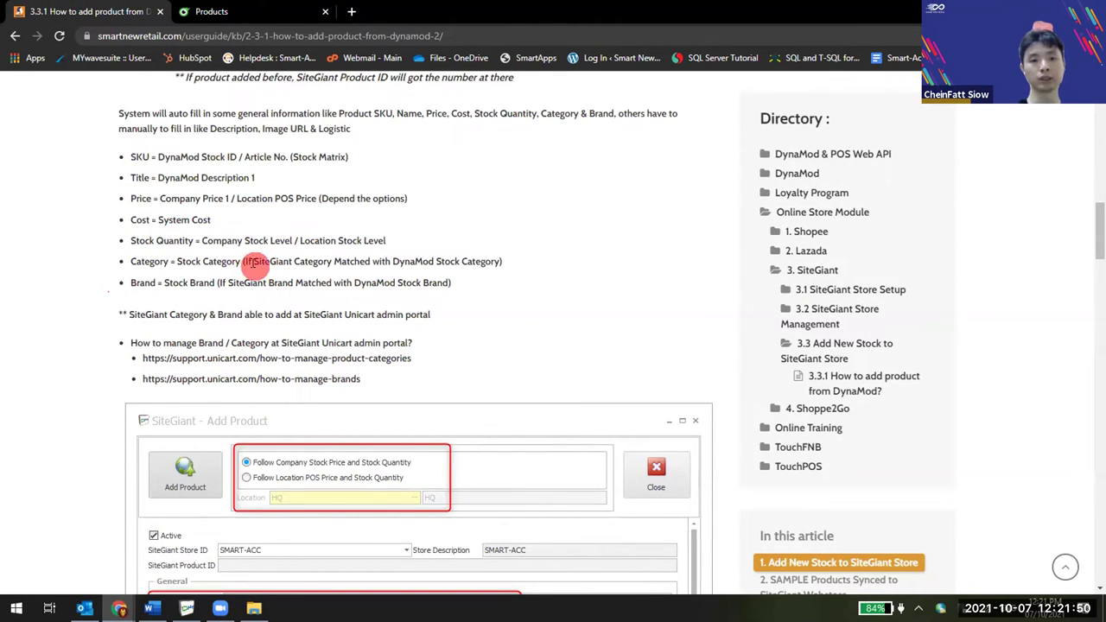
scroll(308, 420, "down", 1)
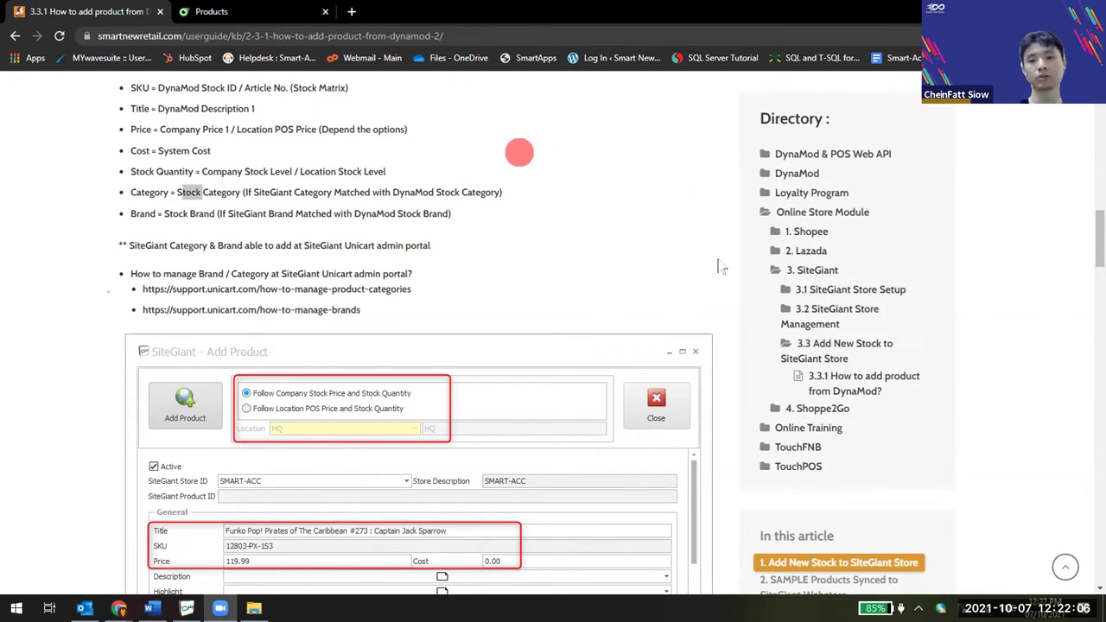
left_click(256, 11)
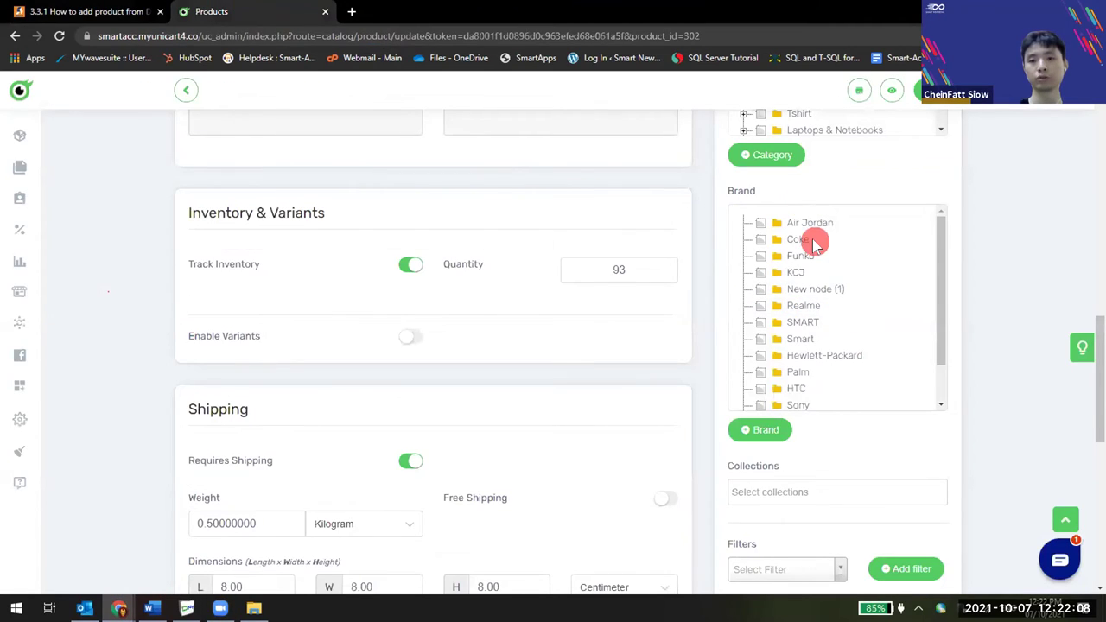
scroll(815, 208, "up", 3)
scroll(798, 358, "down", 1)
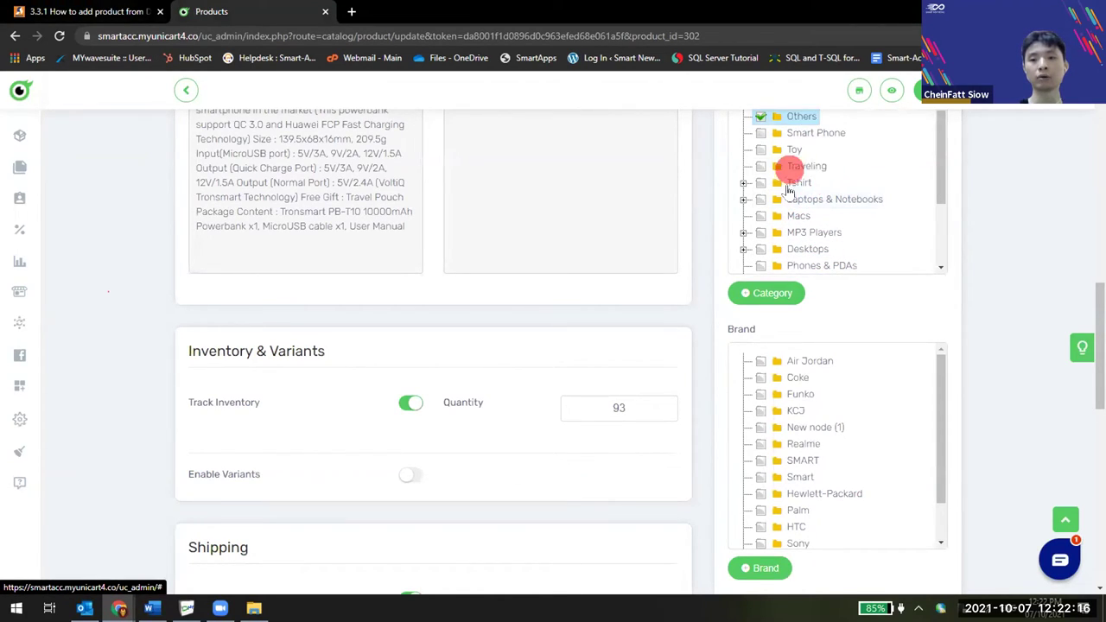
left_click(87, 11)
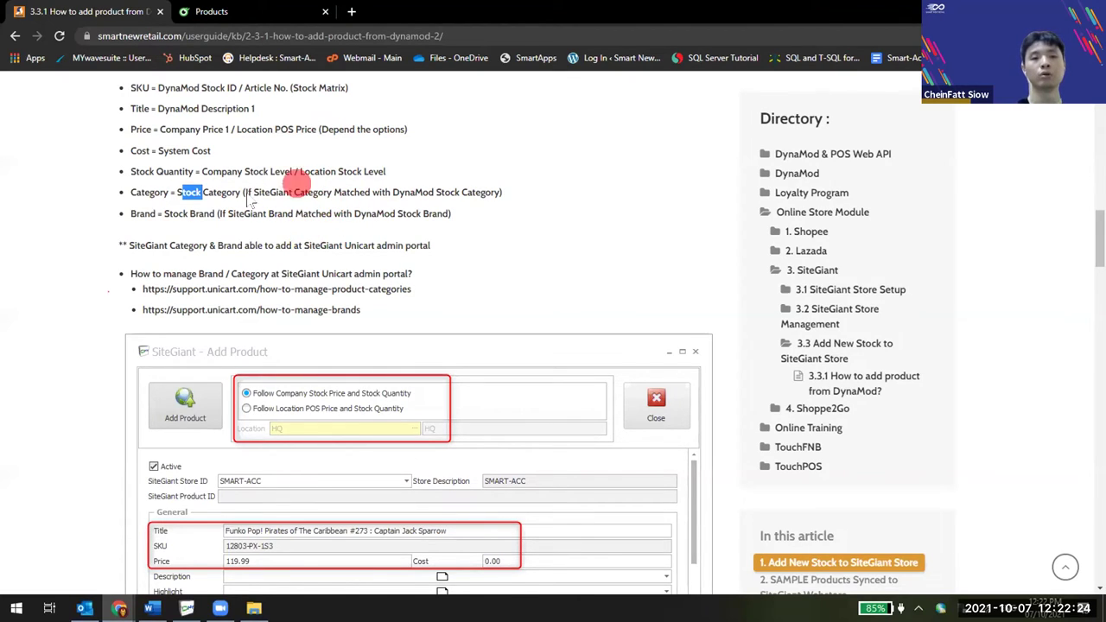
left_click(212, 12)
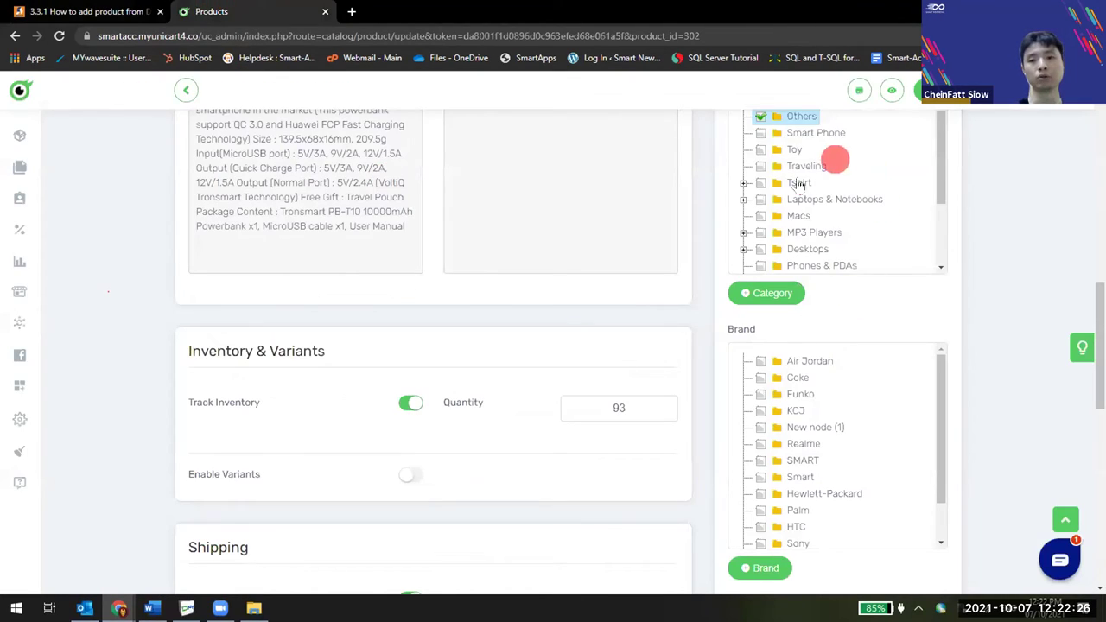
scroll(834, 211, "up", 1)
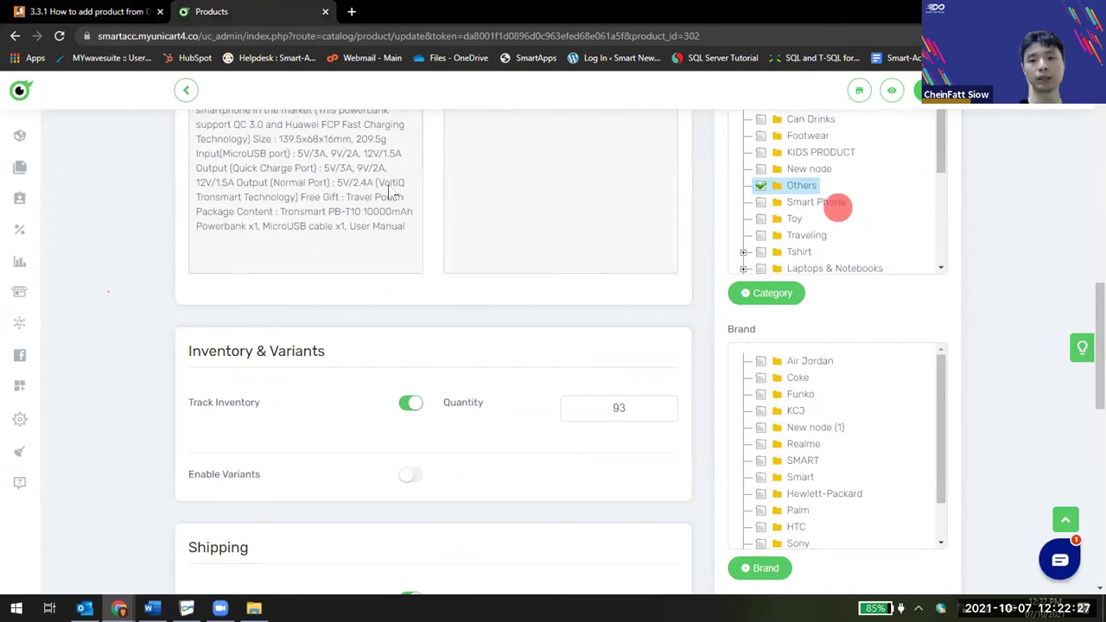
Compare Category and Brand in the article's sample Add Product form with the power bank's Grouping section in Unicart.
left_click(85, 11)
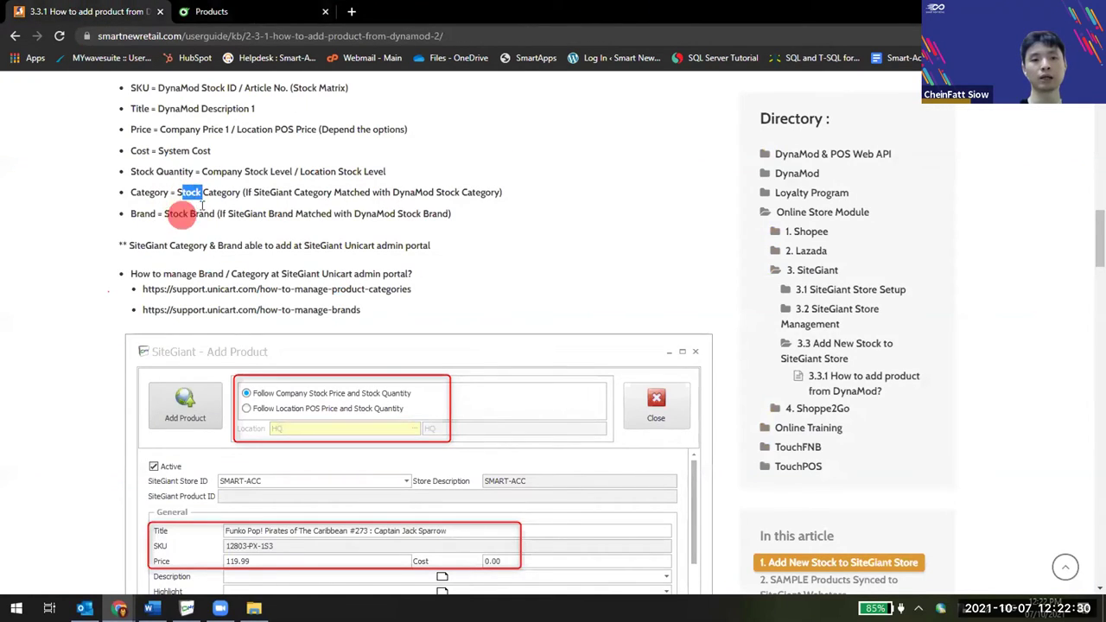
scroll(296, 221, "down", 3)
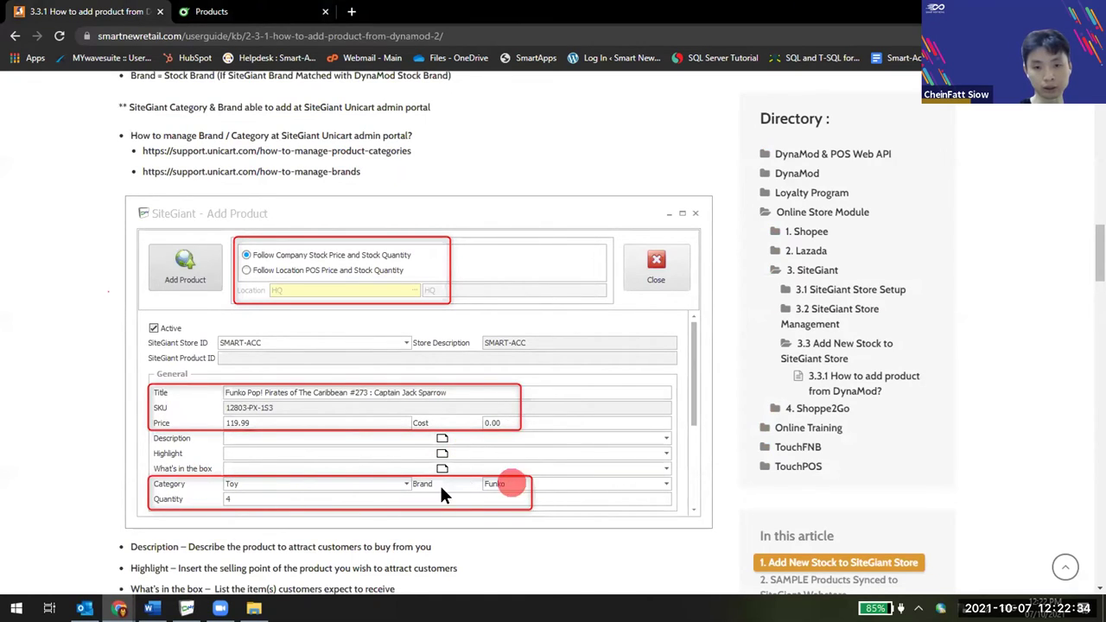
left_click(212, 11)
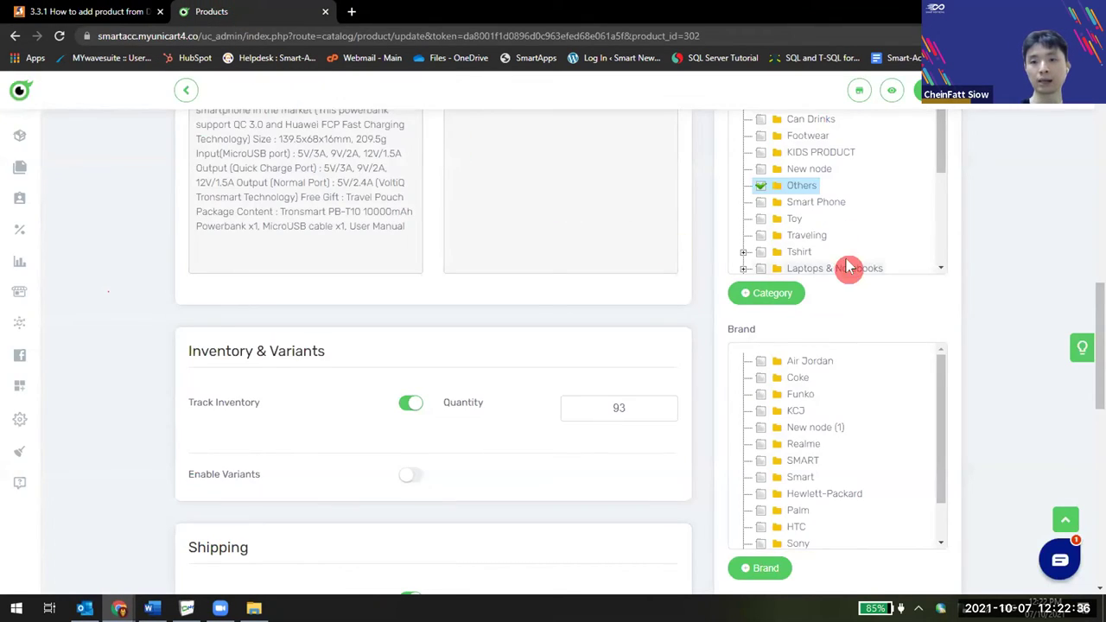
scroll(847, 268, "up", 3)
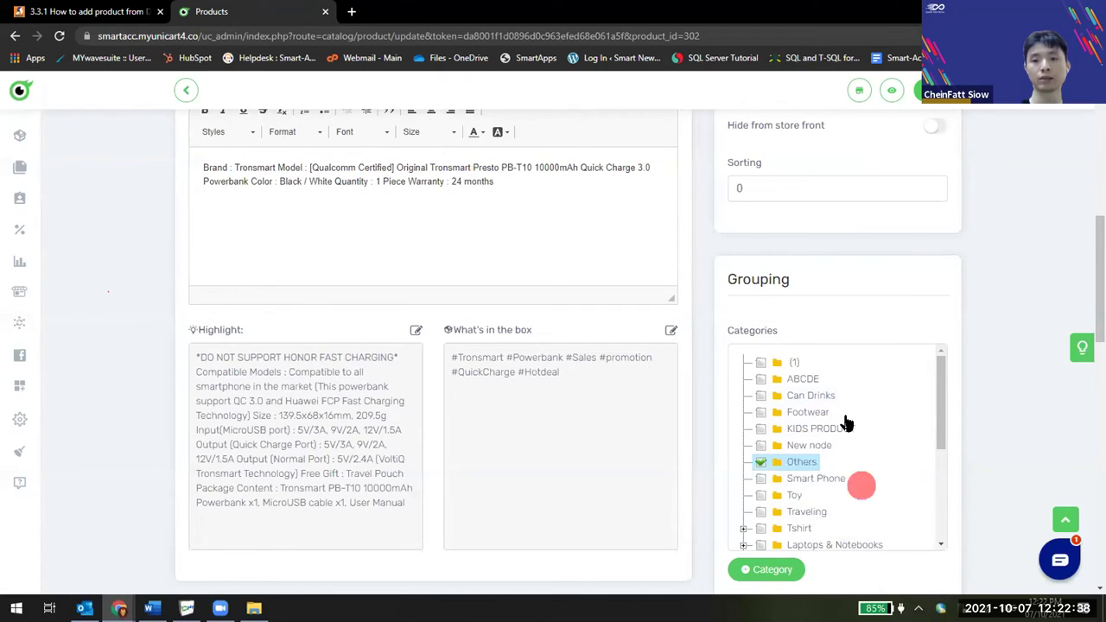
left_click(109, 12)
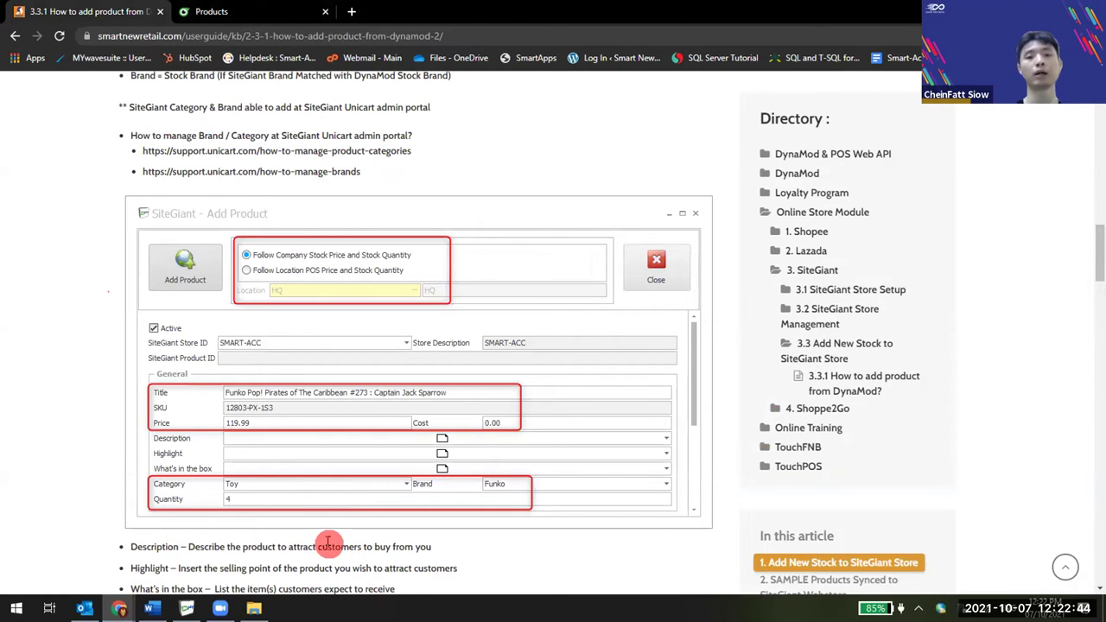
left_click(213, 12)
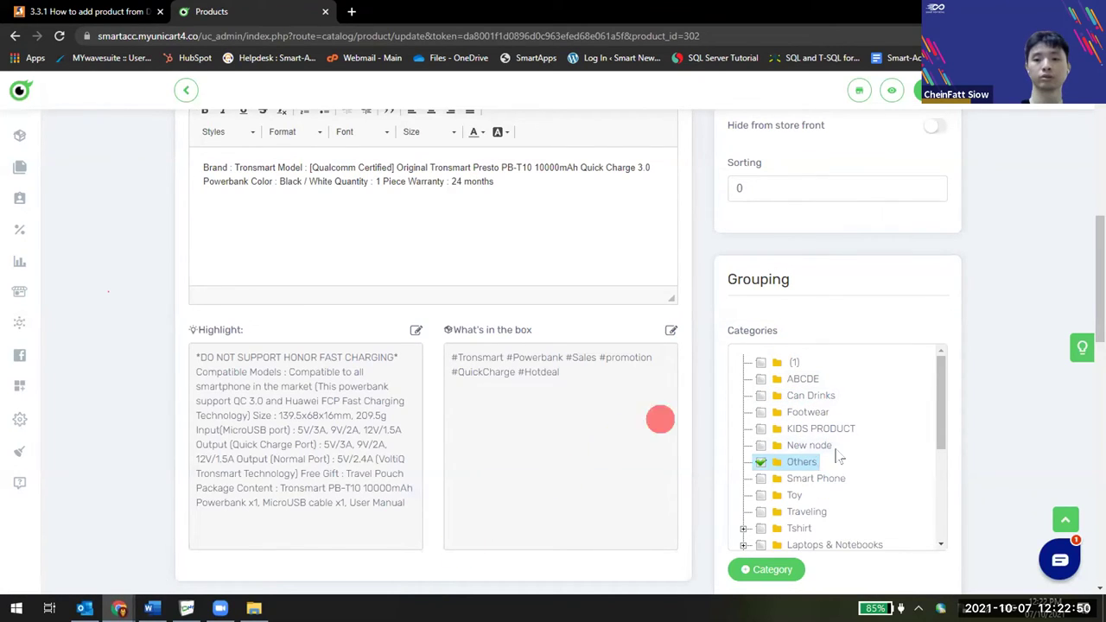
scroll(830, 484, "down", 5)
scroll(819, 536, "down", 3)
Read the article's Description, Highlight and What's in the box explanations, and view the power bank's Description in Unicart.
left_click(86, 11)
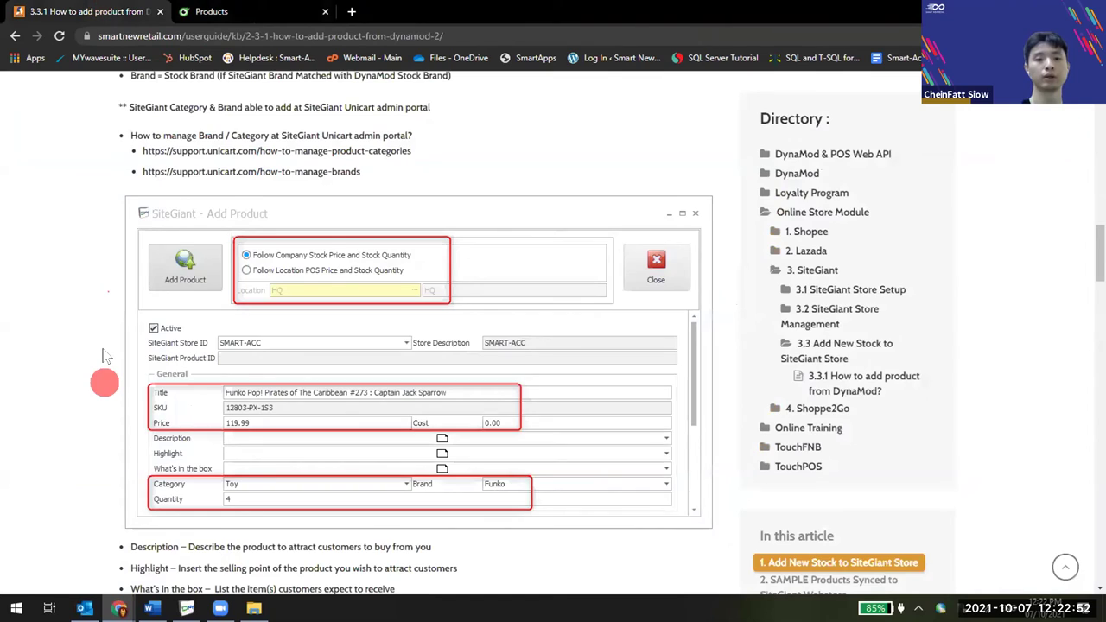
scroll(122, 396, "down", 2)
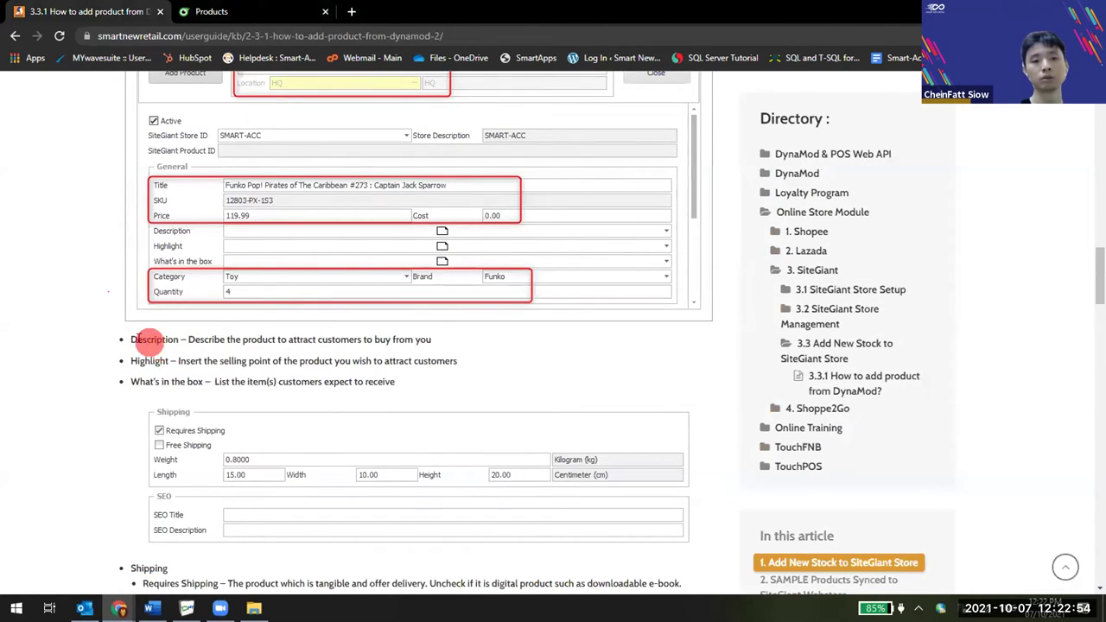
left_click_drag(129, 340, 240, 340)
left_click(261, 339)
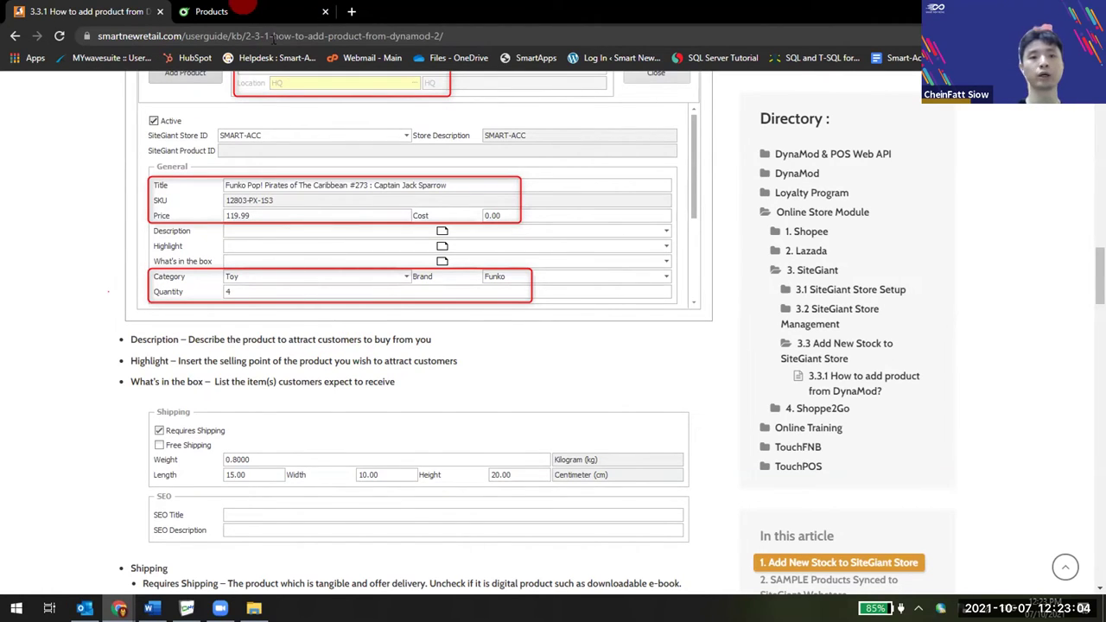
left_click(210, 11)
scroll(566, 452, "up", 6)
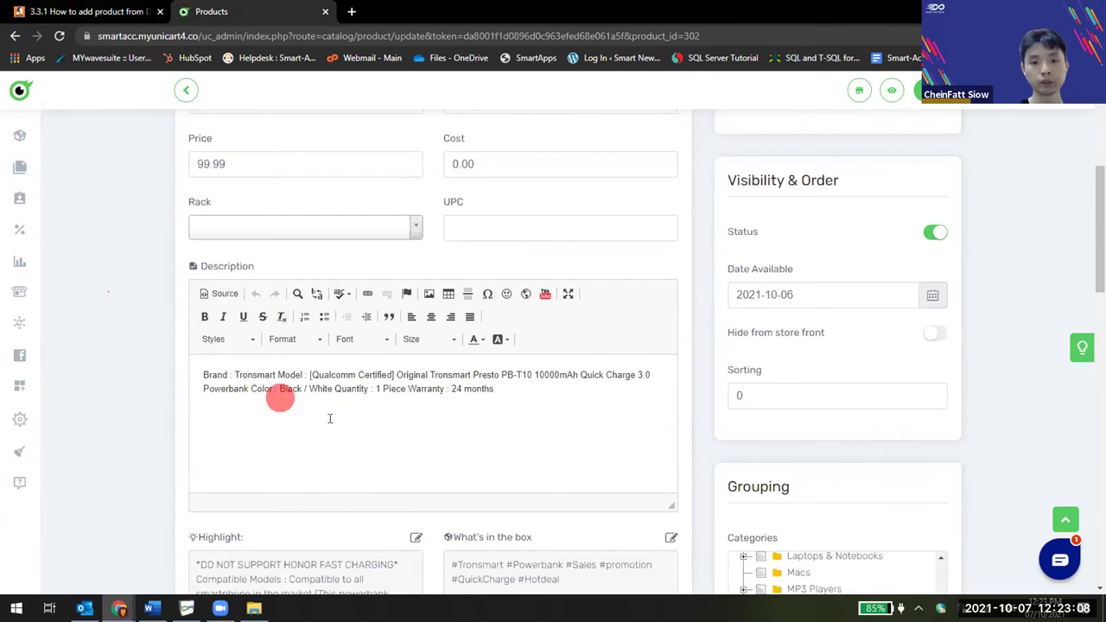
Review the article's sample Add Product form with its company and location stock price options, and return to the product's Description.
left_click(106, 12)
scroll(419, 304, "up", 3)
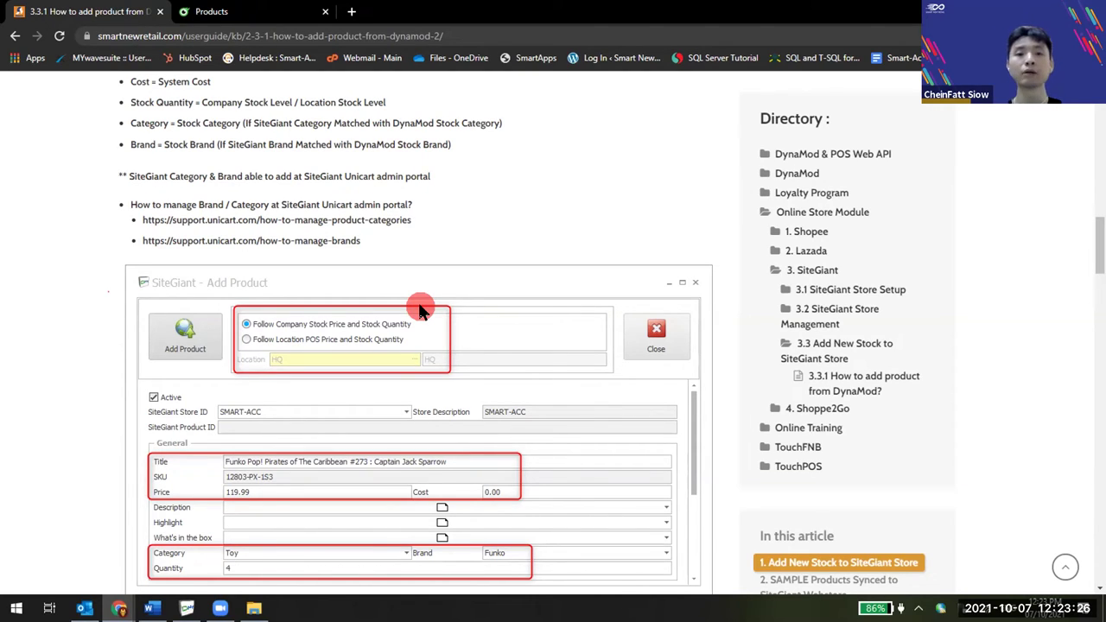
scroll(421, 311, "down", 1)
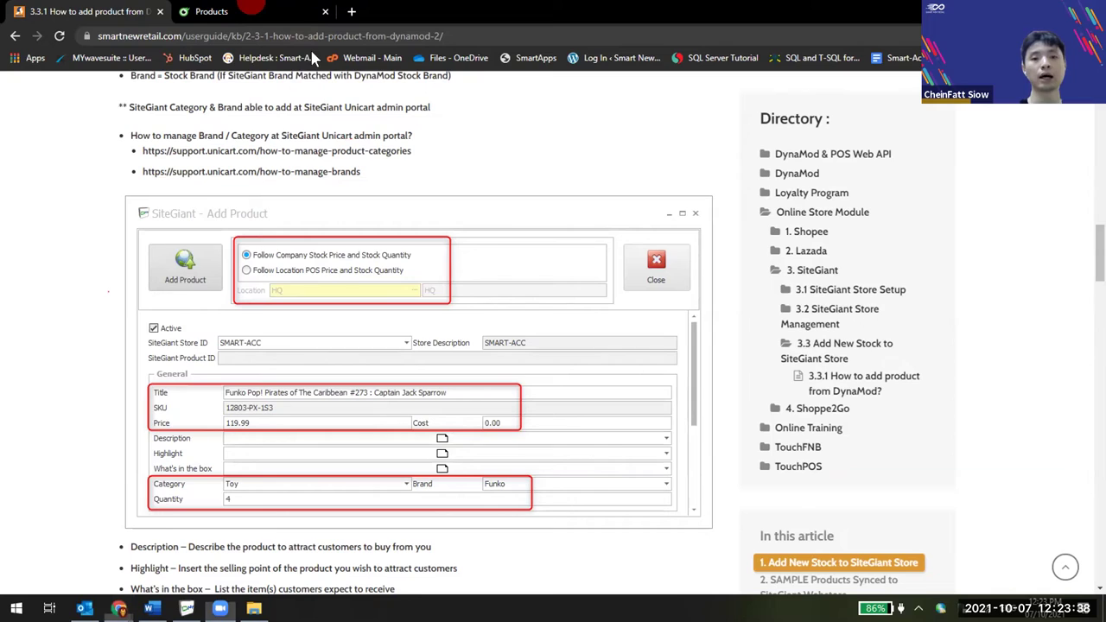
key("ctrl+Tab")
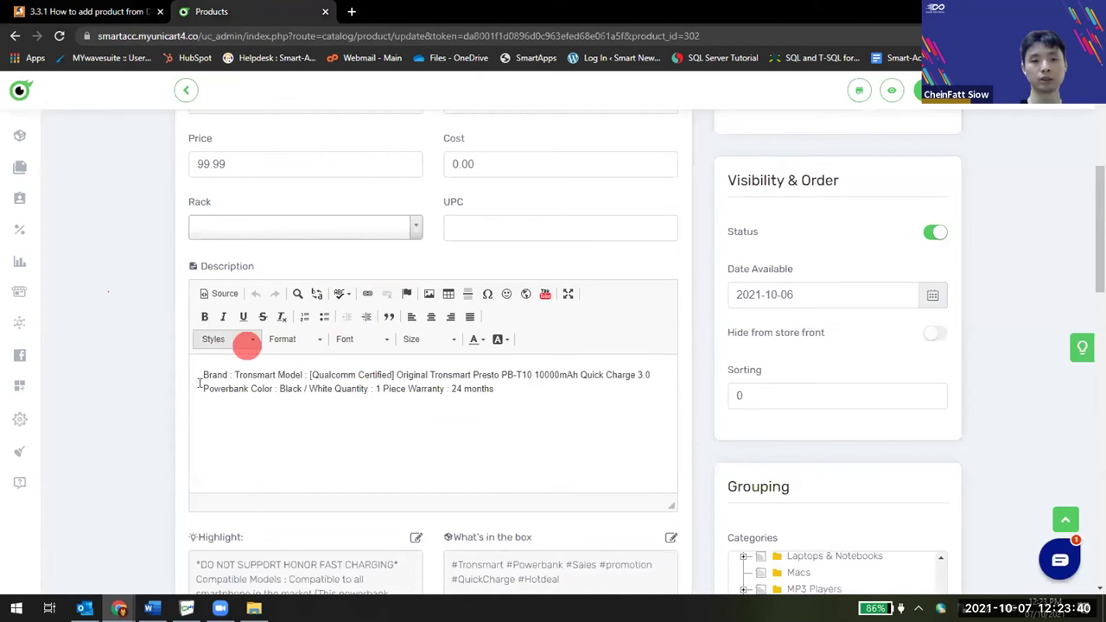
Compare the article's Description, Highlight and What's in the box fields with the same sections of the power bank in Unicart.
left_click(130, 11)
scroll(233, 388, "down", 1)
scroll(233, 388, "down", 1)
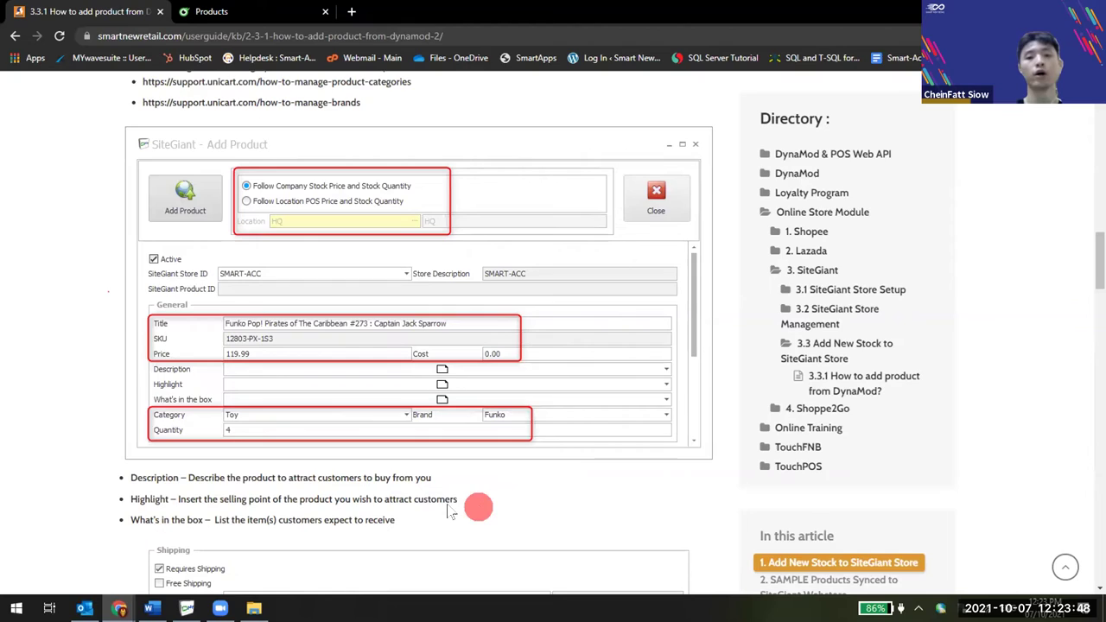
scroll(449, 510, "down", 2)
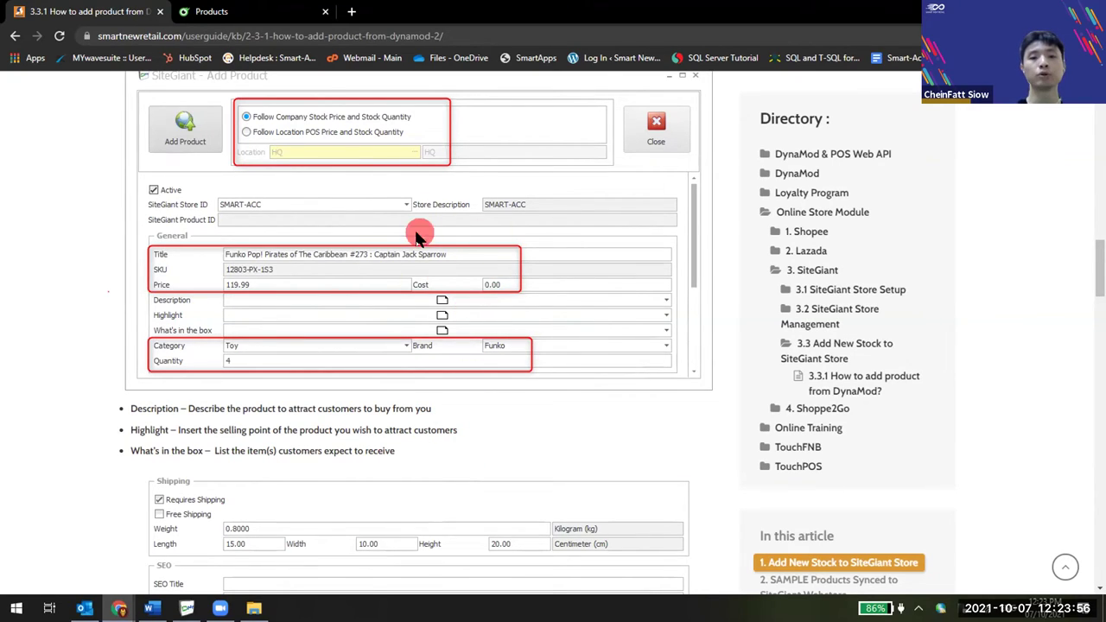
left_click(259, 11)
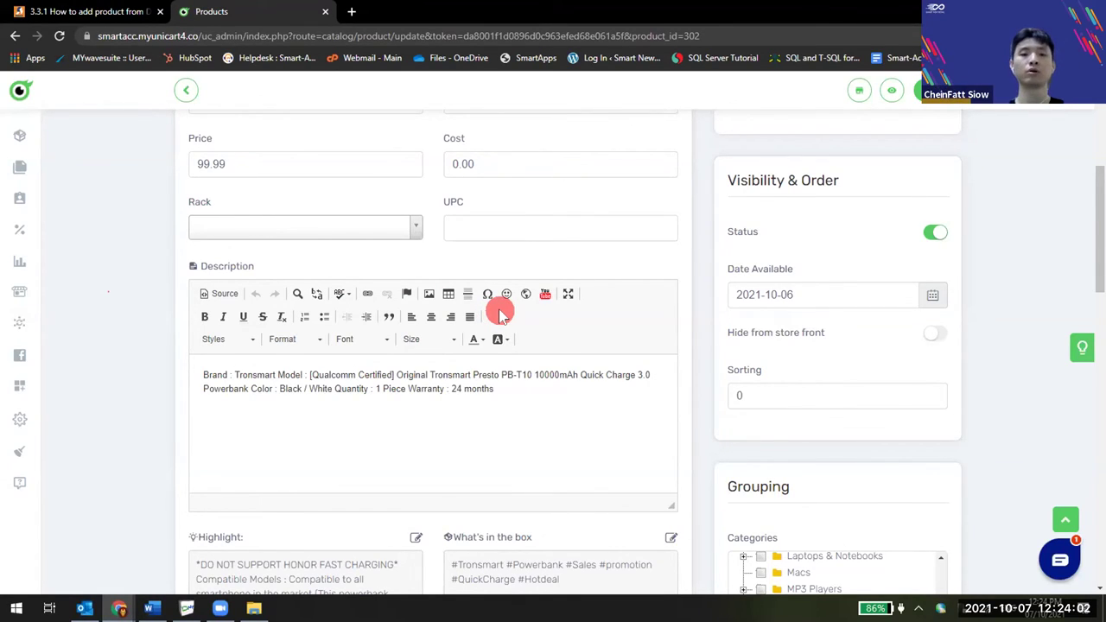
scroll(499, 337, "down", 2)
scroll(499, 365, "down", 1)
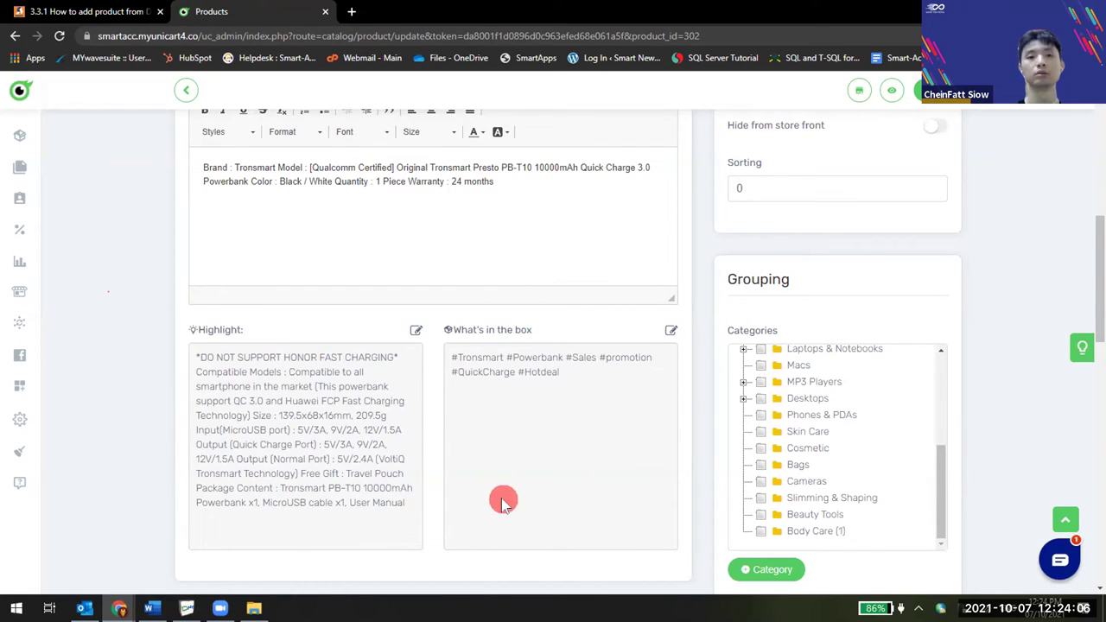
left_click(58, 14)
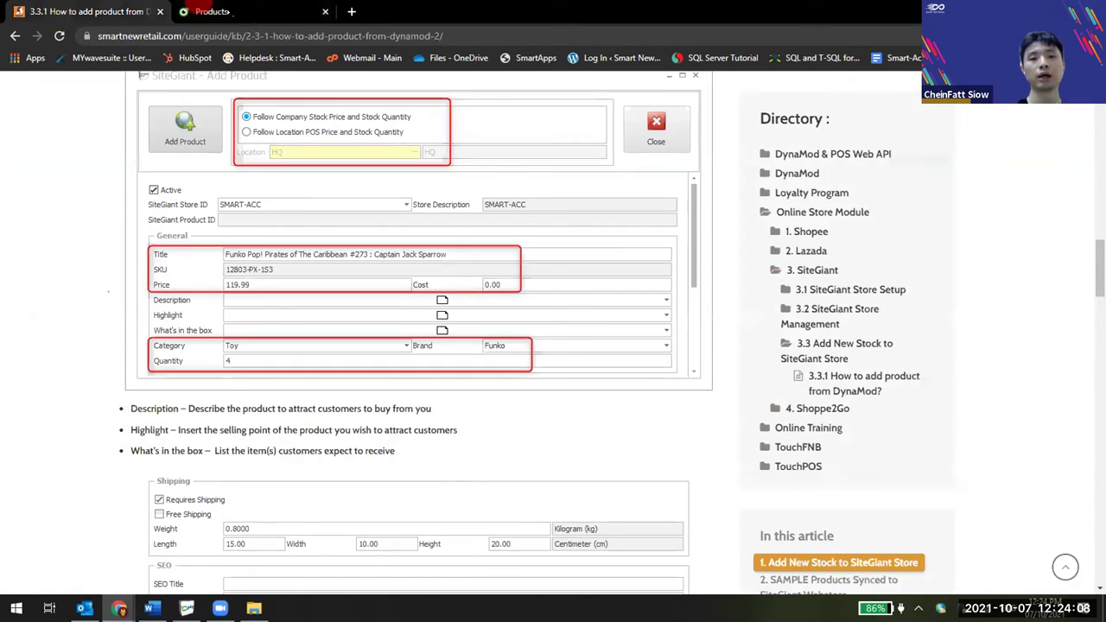
left_click(212, 11)
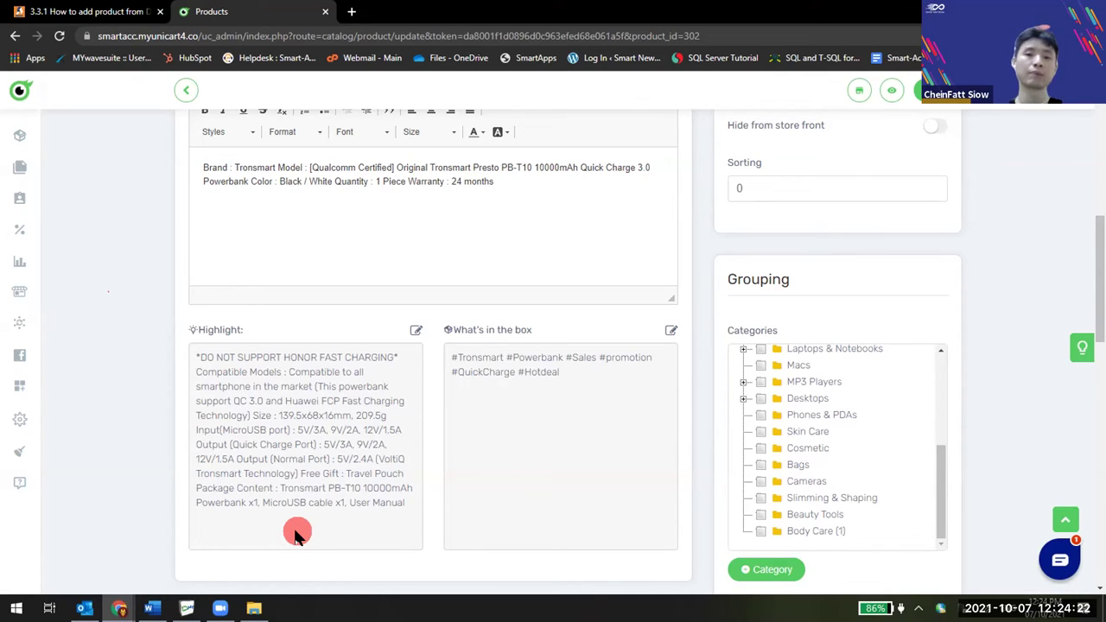
Compare the article's Requires Shipping, Free Shipping, weight and dimension explanations with the power bank's Shipping section in Unicart.
left_click(87, 11)
scroll(279, 270, "down", 3)
scroll(278, 271, "down", 3)
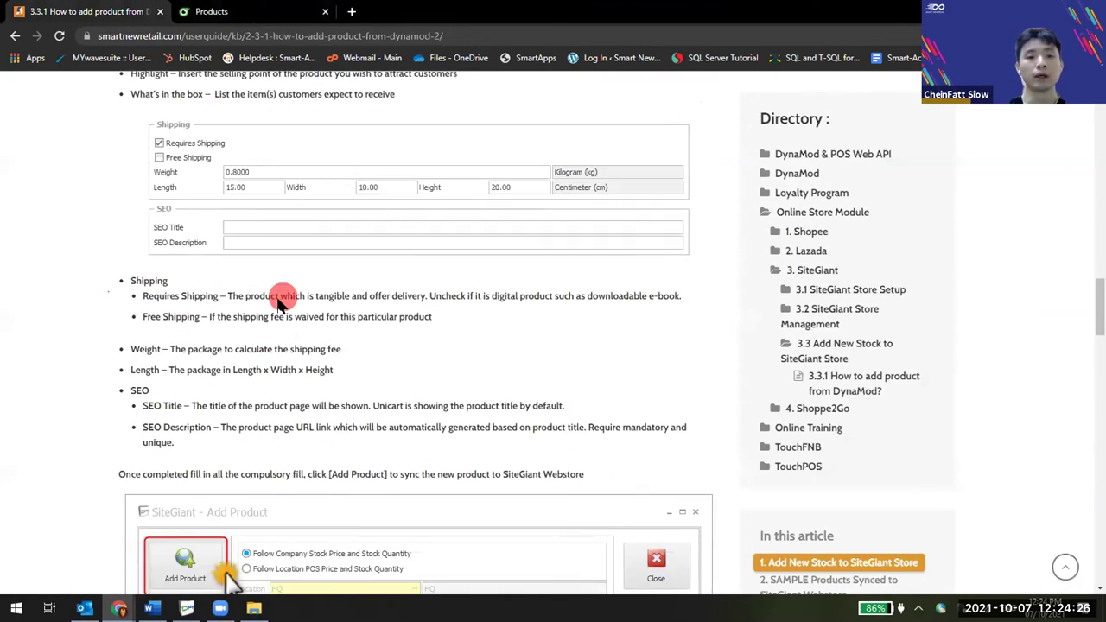
scroll(264, 358, "up", 1)
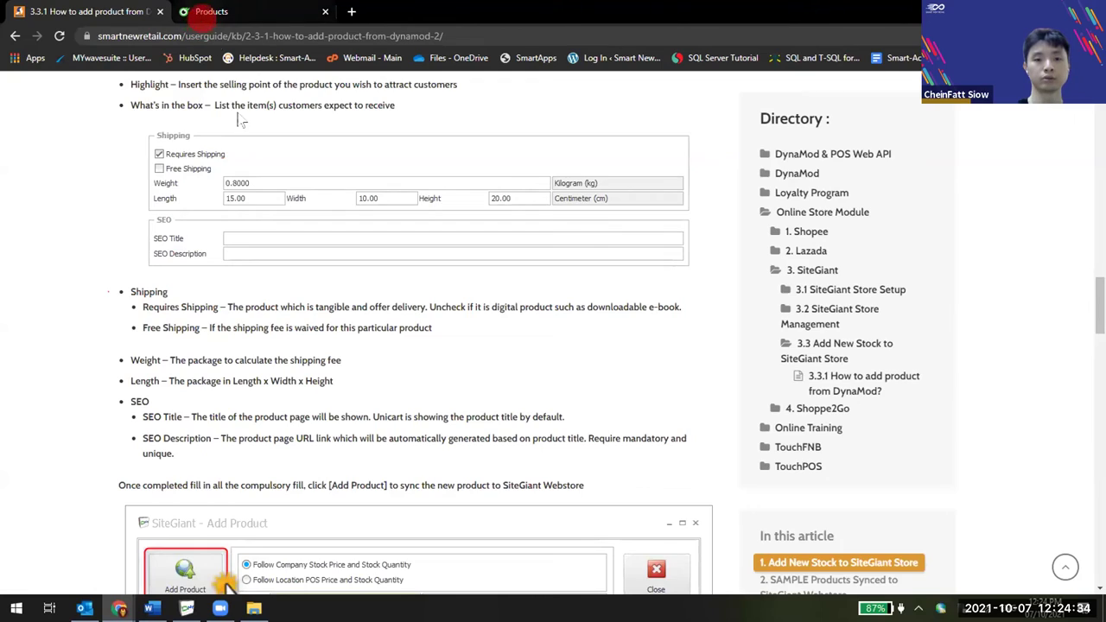
left_click(198, 11)
scroll(418, 365, "down", 10)
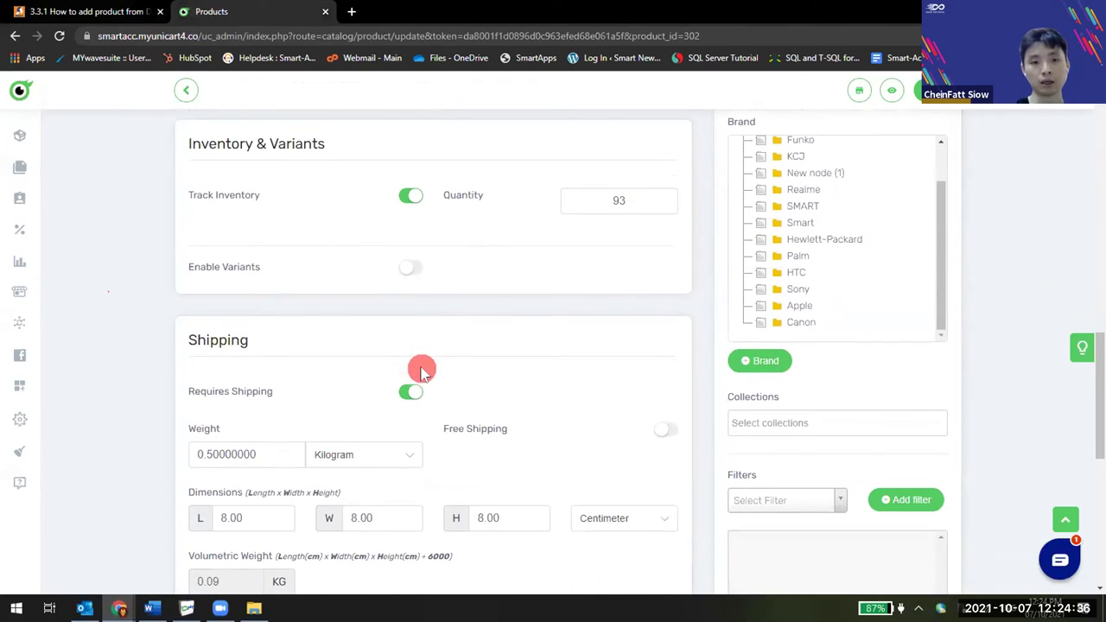
scroll(419, 366, "down", 1)
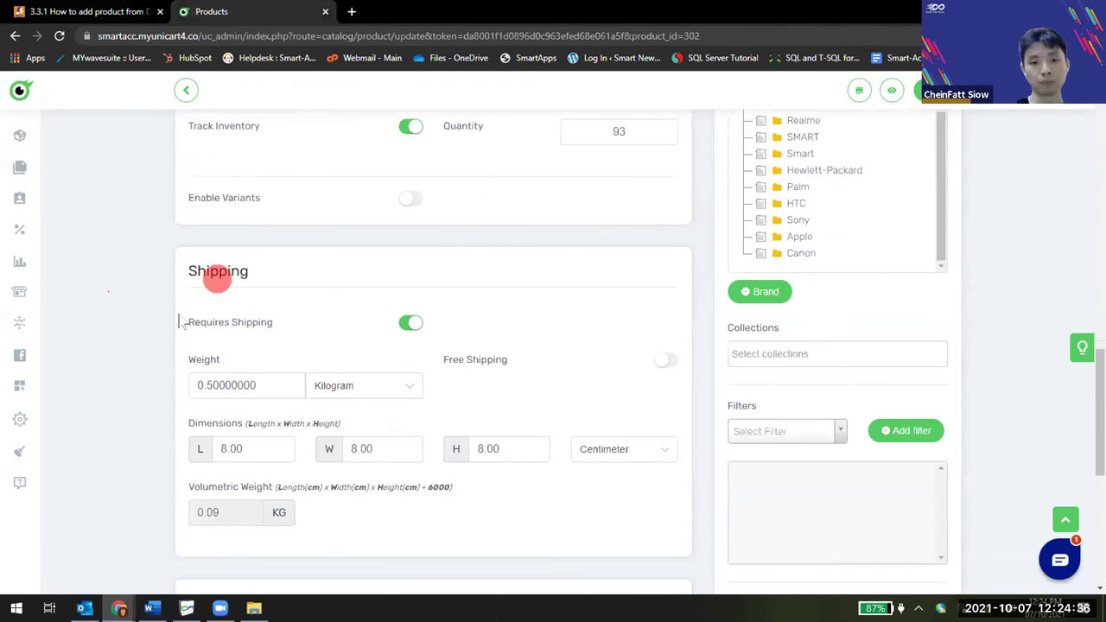
left_click(404, 327)
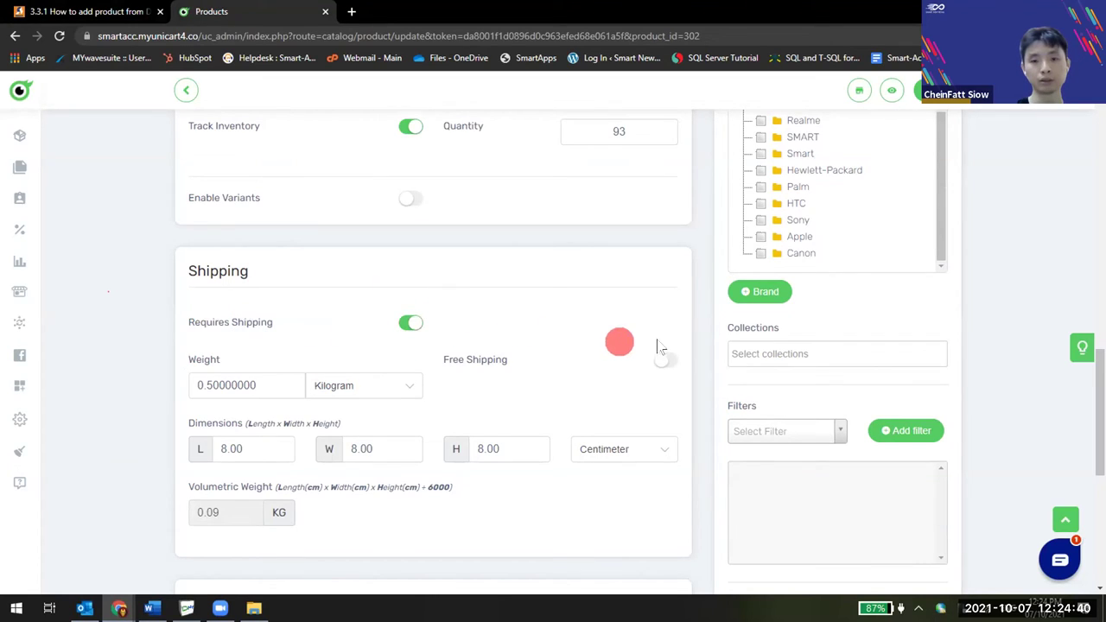
key("ctrl+shift+Tab")
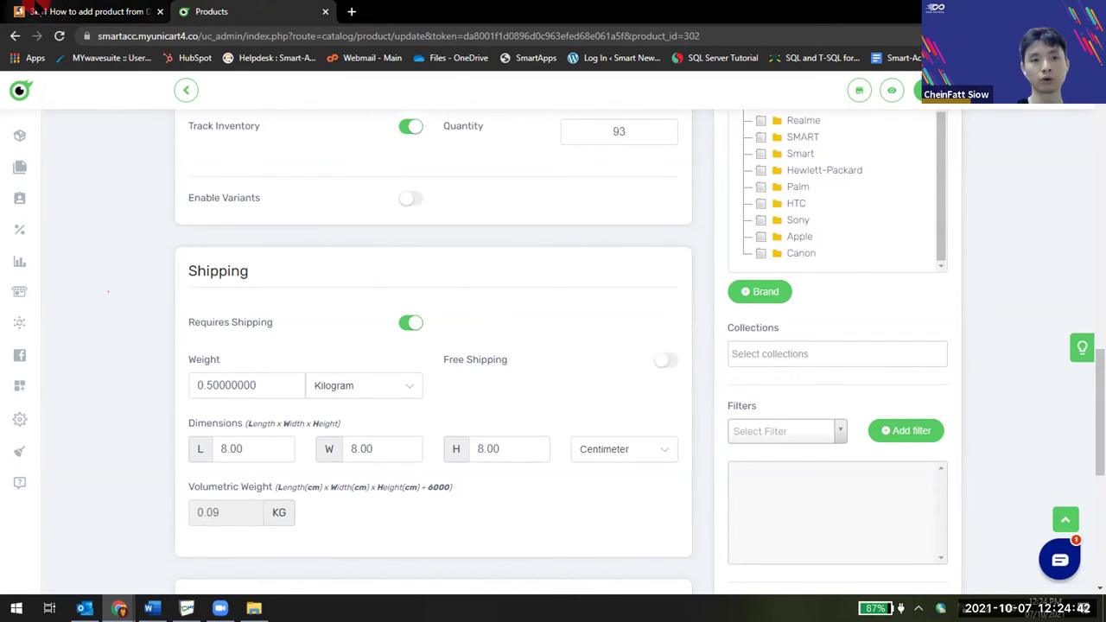
key("ctrl+Tab")
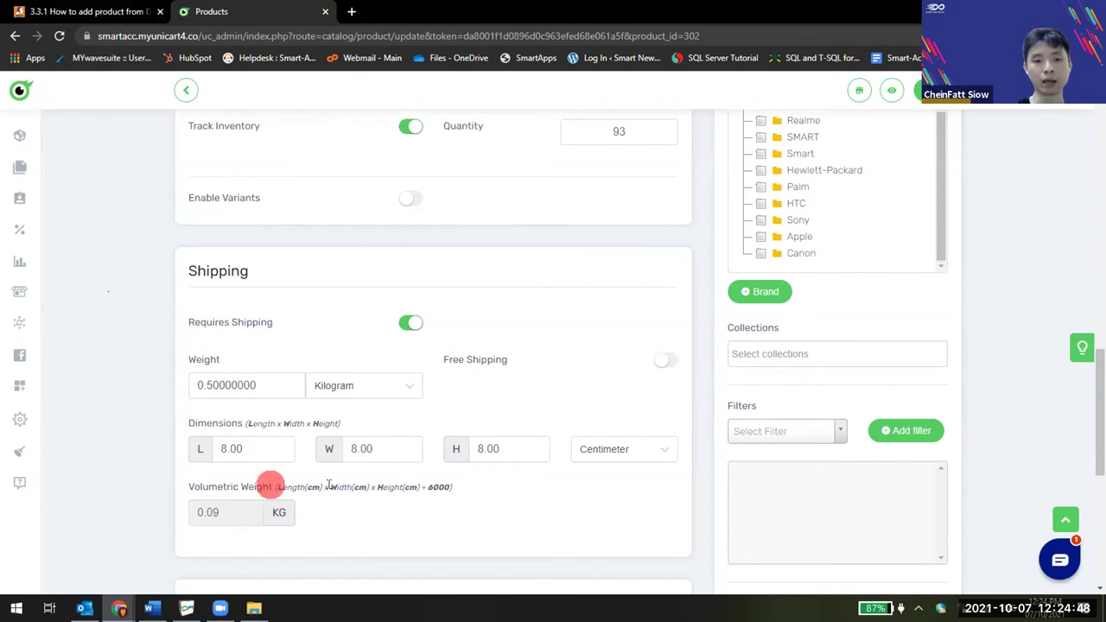
left_click(80, 13)
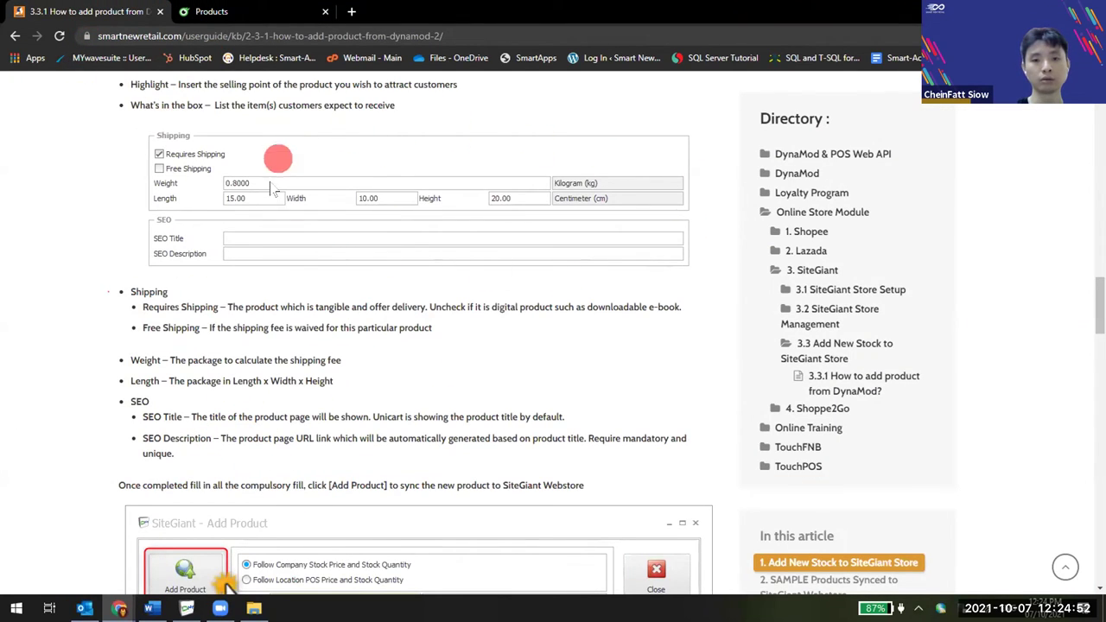
scroll(371, 290, "up", 1)
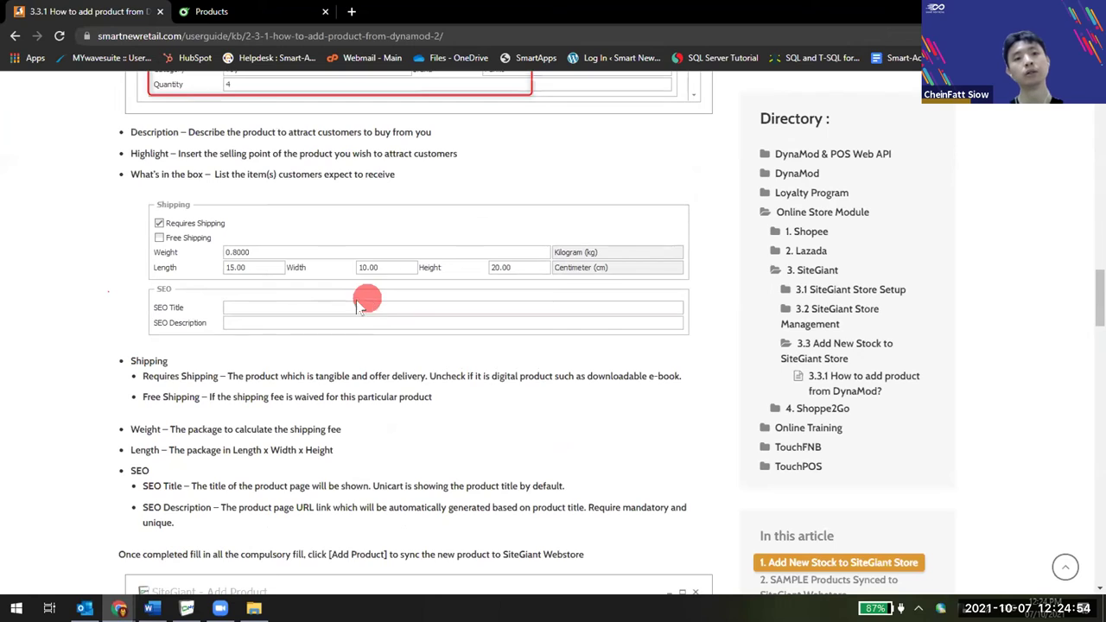
Switch to Smart DynaMod, view the Dimension & Weight details of stock item SG-SHIPPING, and return to the article.
key("alt+Tab")
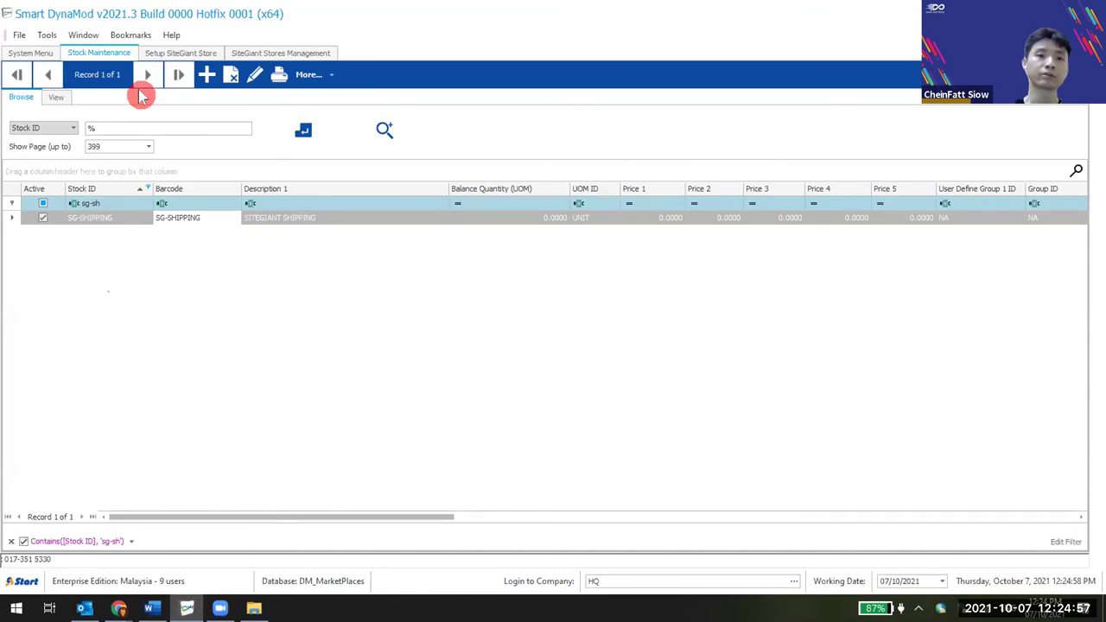
double_click(155, 217)
left_click(147, 239)
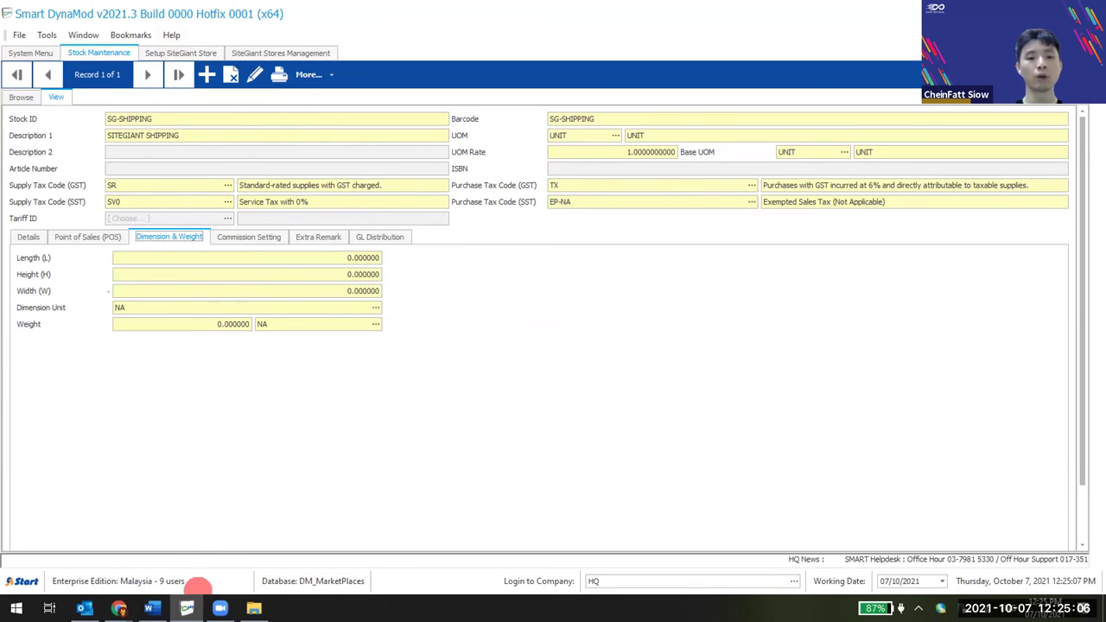
key("alt+Tab")
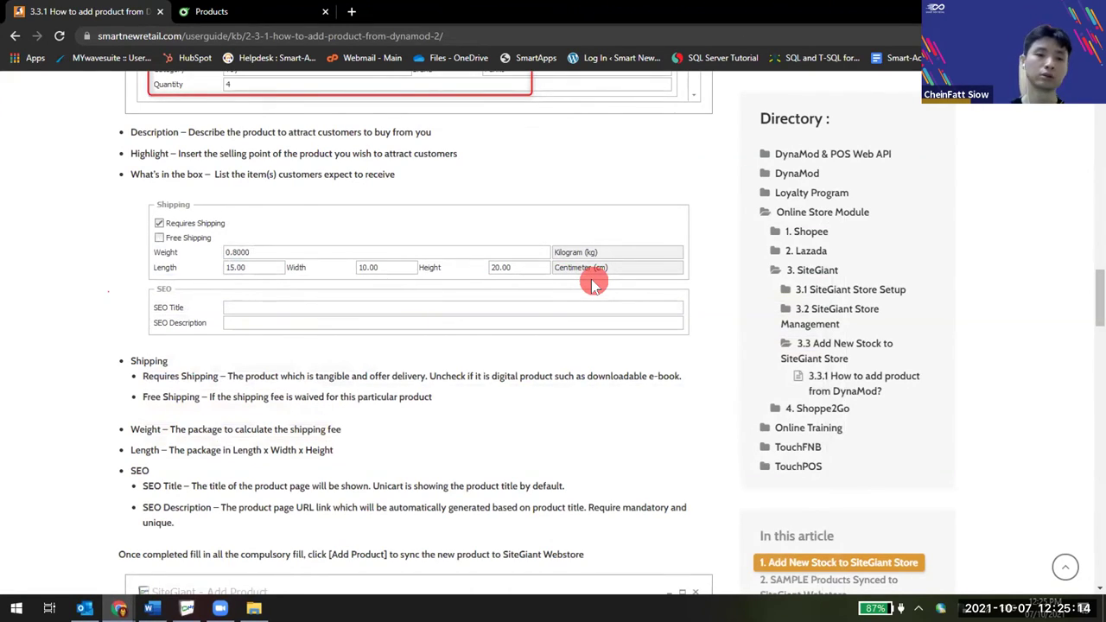
Compare the article's SEO Title and SEO Description explanations with the power bank's SEO section in Unicart.
scroll(570, 302, "down", 3)
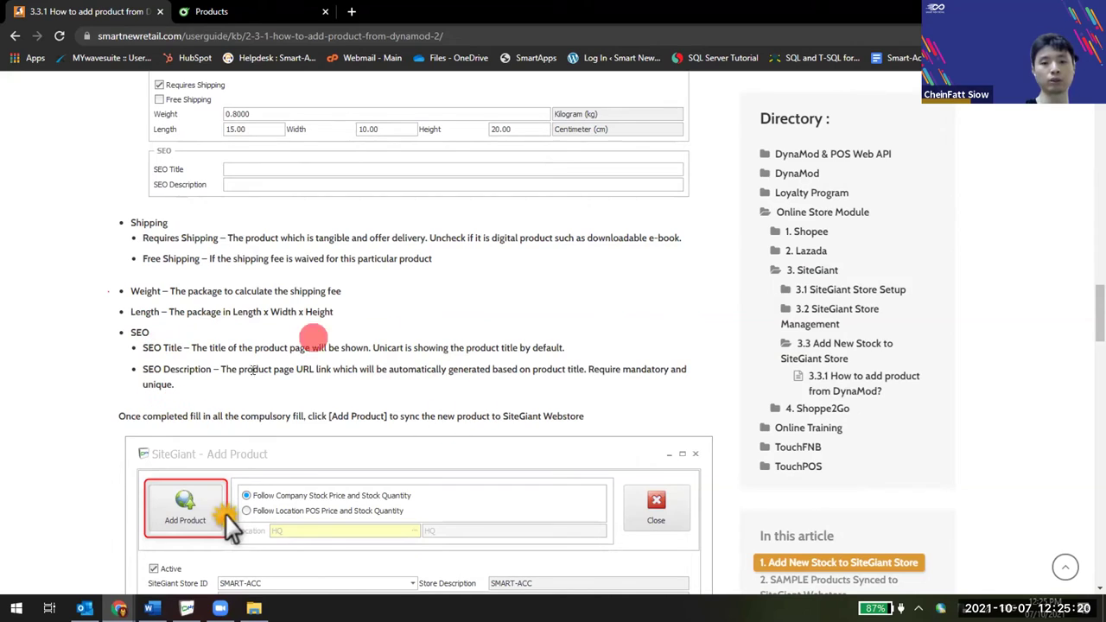
left_click(253, 12)
scroll(321, 425, "down", 4)
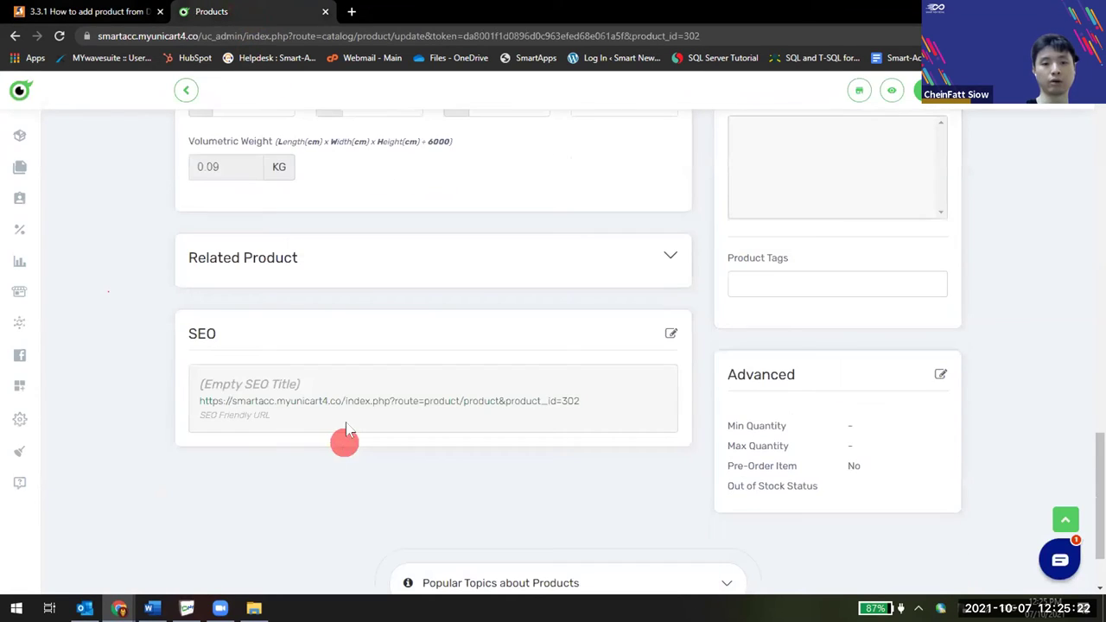
left_click(39, 10)
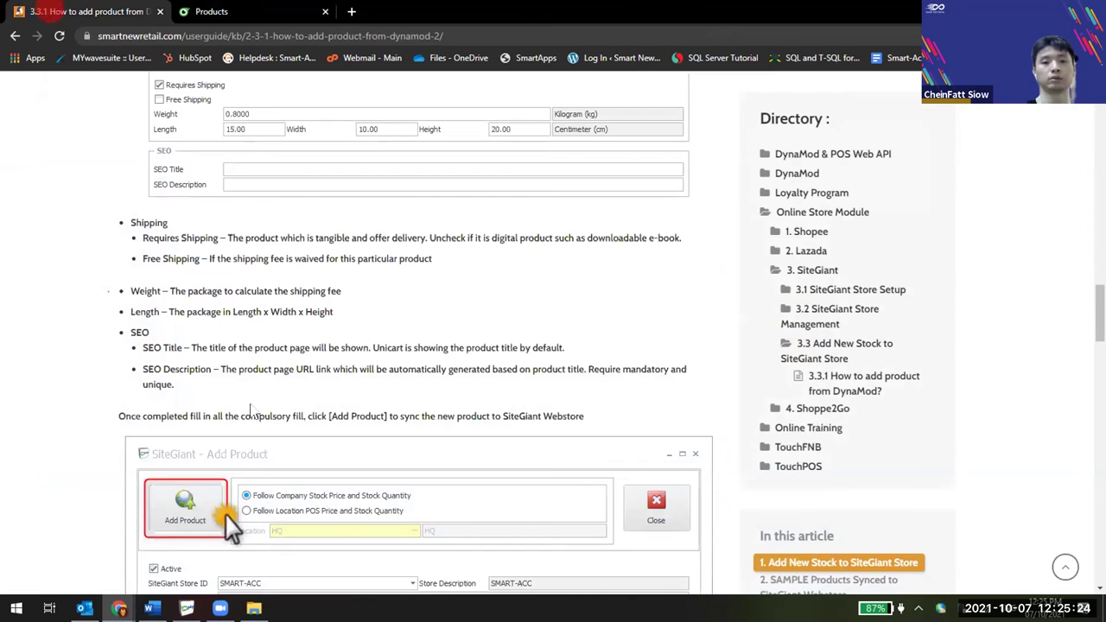
Review the article's completed Add Product sample and its example of the message for a successfully added product.
scroll(242, 333, "down", 2)
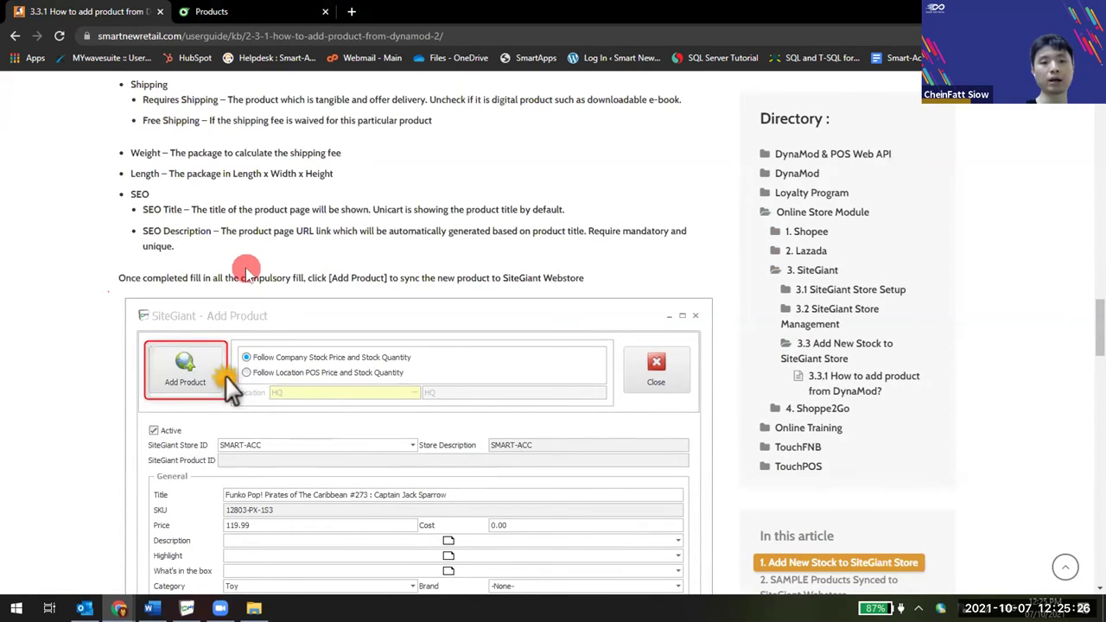
scroll(244, 269, "down", 1)
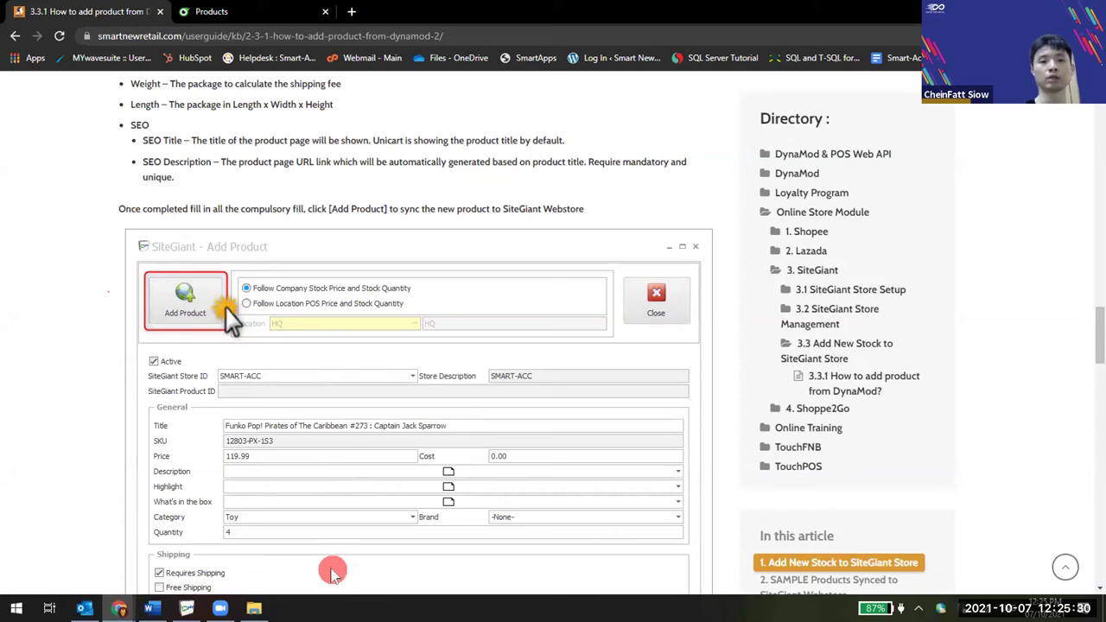
scroll(344, 470, "down", 2)
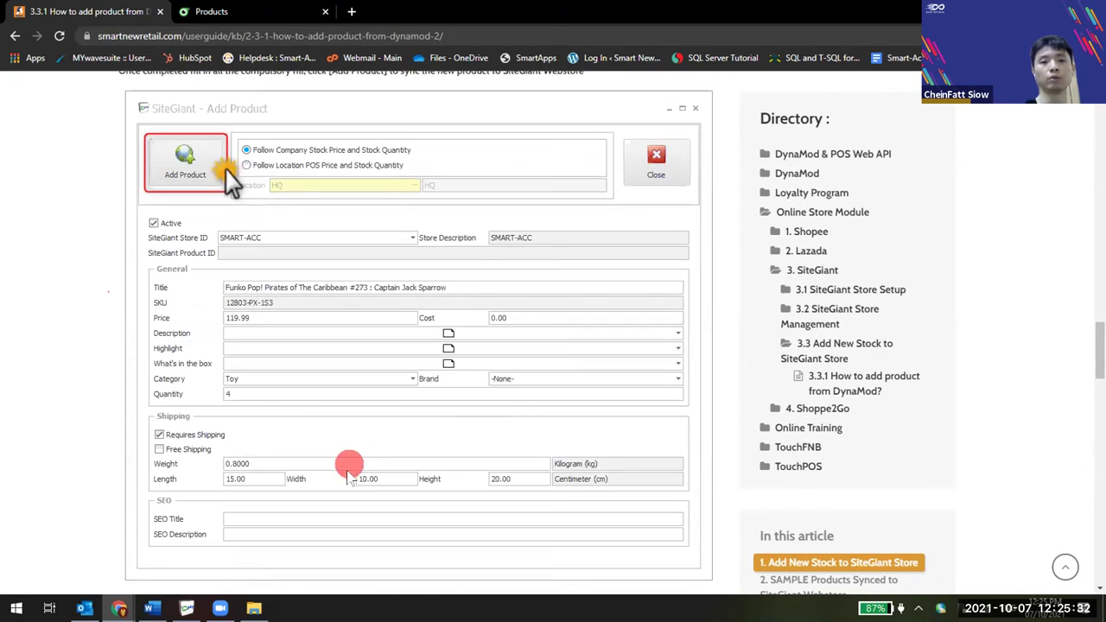
scroll(363, 354, "down", 1)
scroll(375, 371, "down", 5)
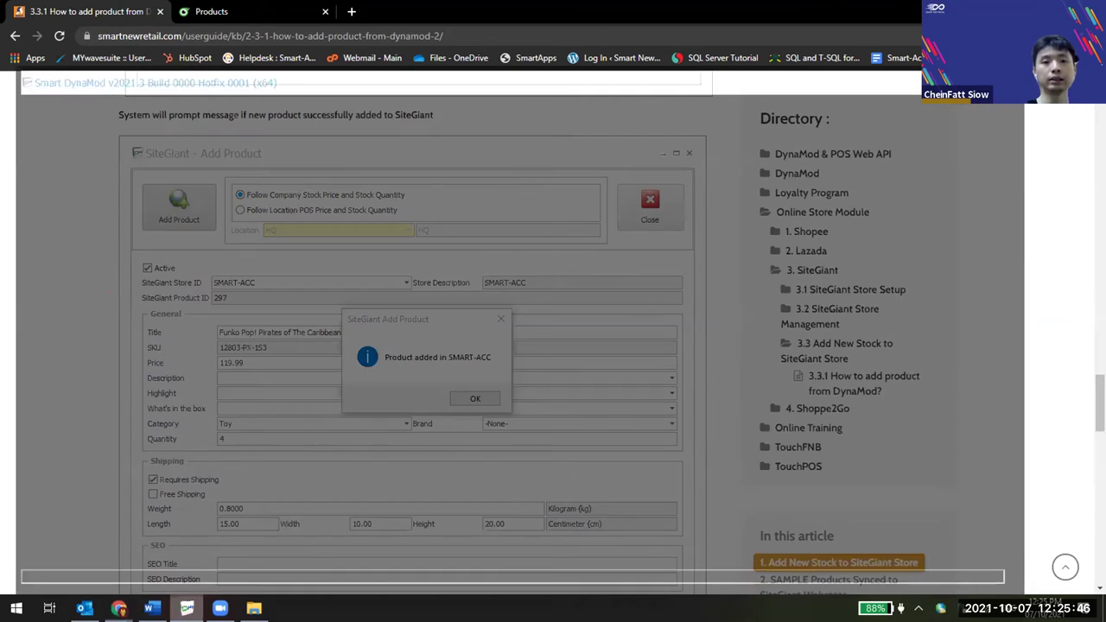
Leave the power bank's product page in Unicart and return to the Products list.
left_click(187, 608)
key("alt+Tab")
left_click(211, 11)
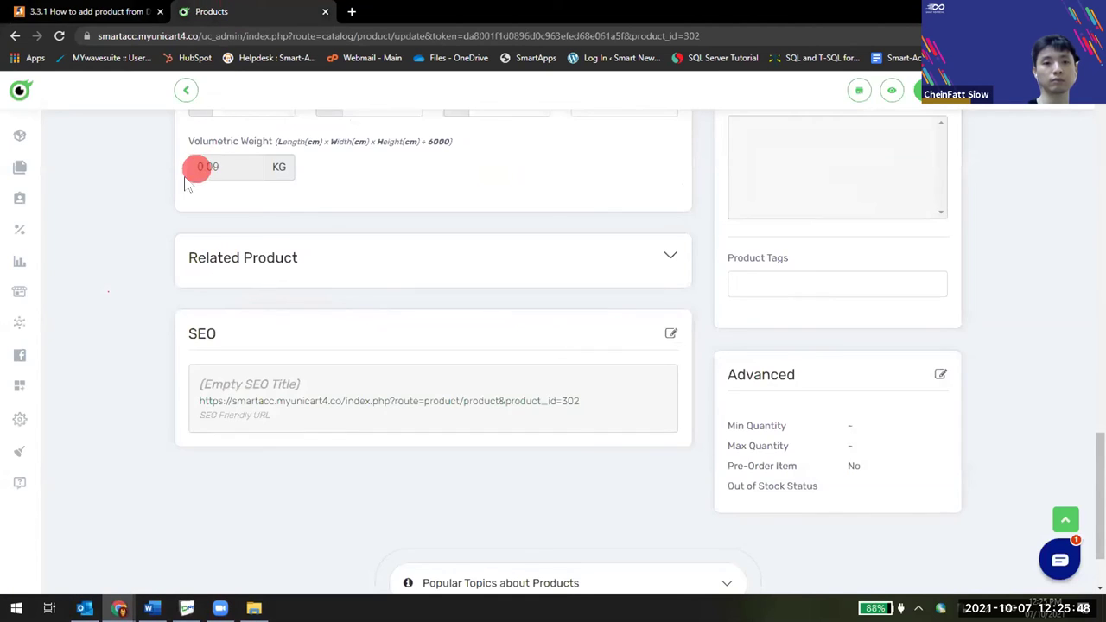
scroll(198, 168, "up", 8)
left_click(187, 92)
left_click(615, 113)
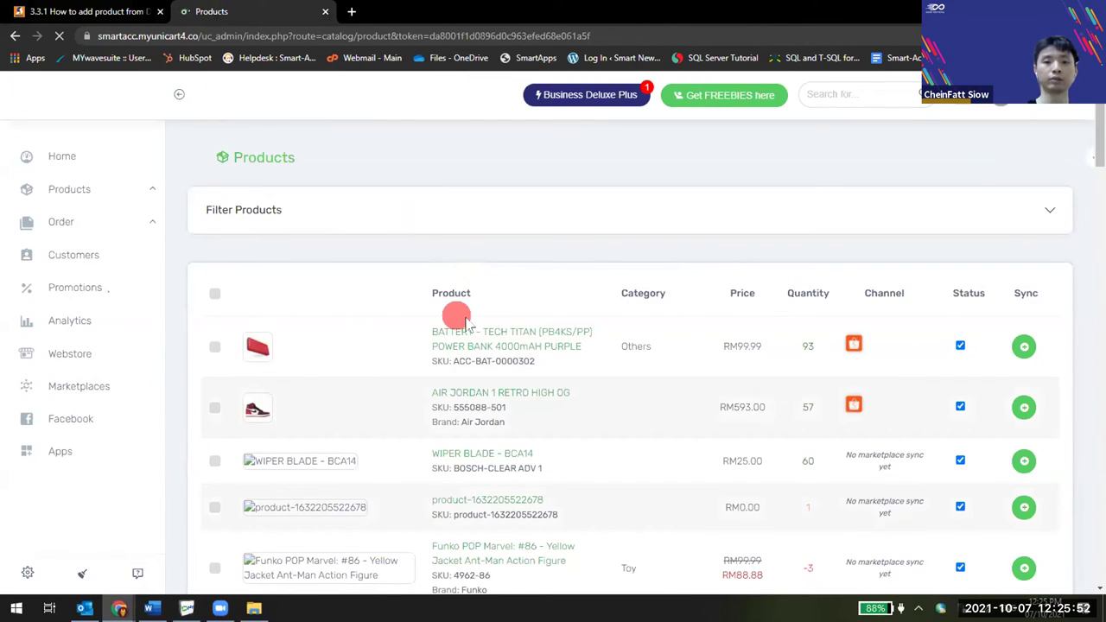
Expand Filter Products and look through the product list's images and marketplace channels.
left_click(311, 210)
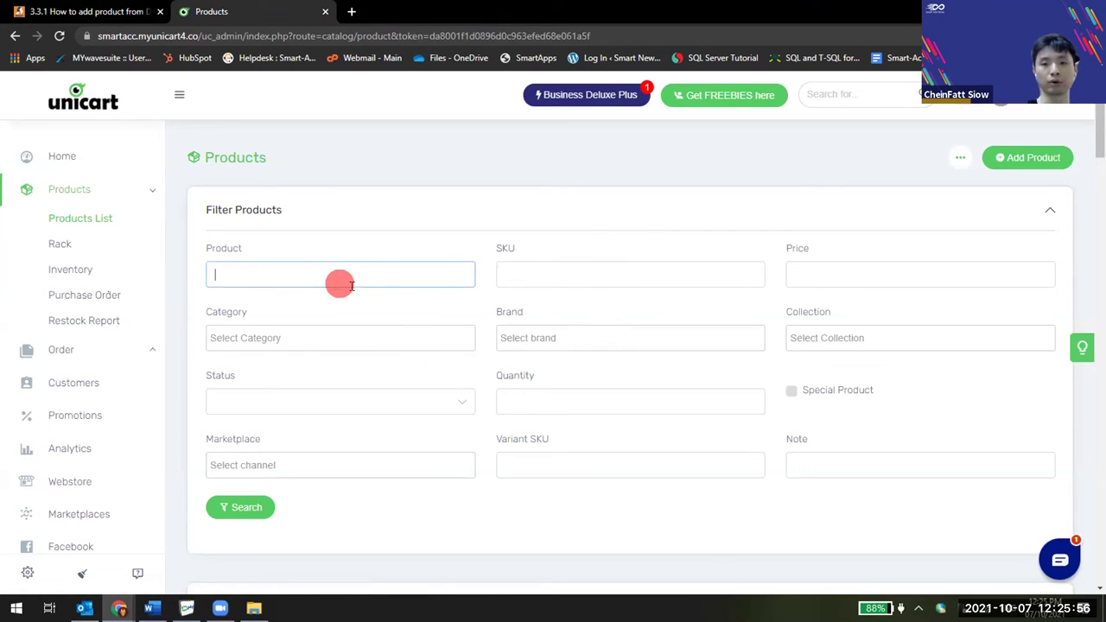
scroll(867, 358, "down", 1)
scroll(361, 399, "down", 4)
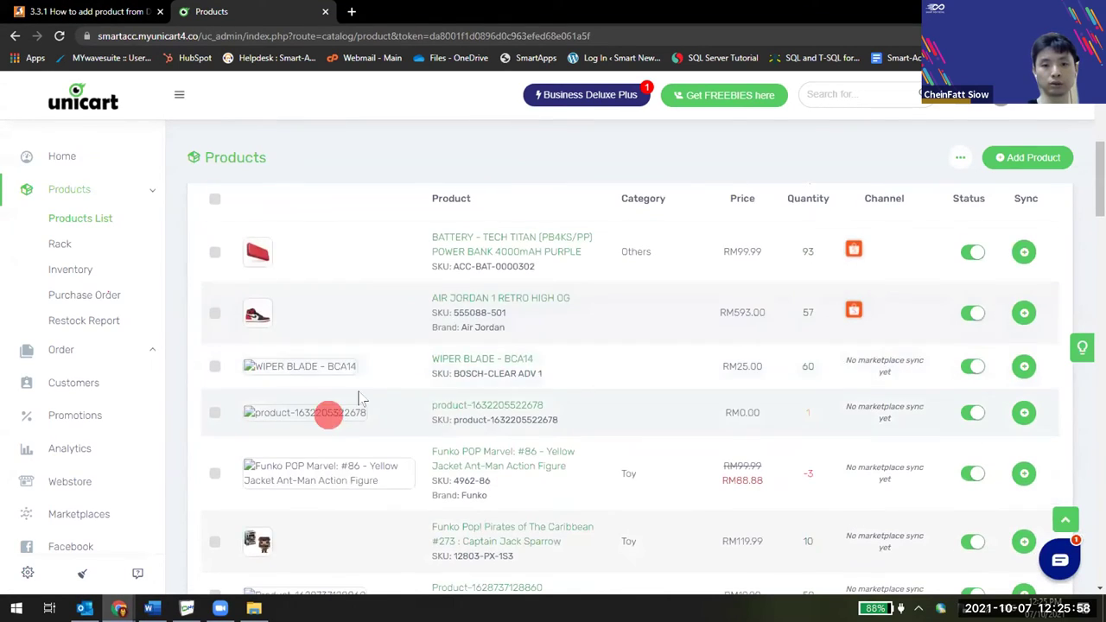
scroll(654, 314, "down", 2)
scroll(827, 284, "up", 2)
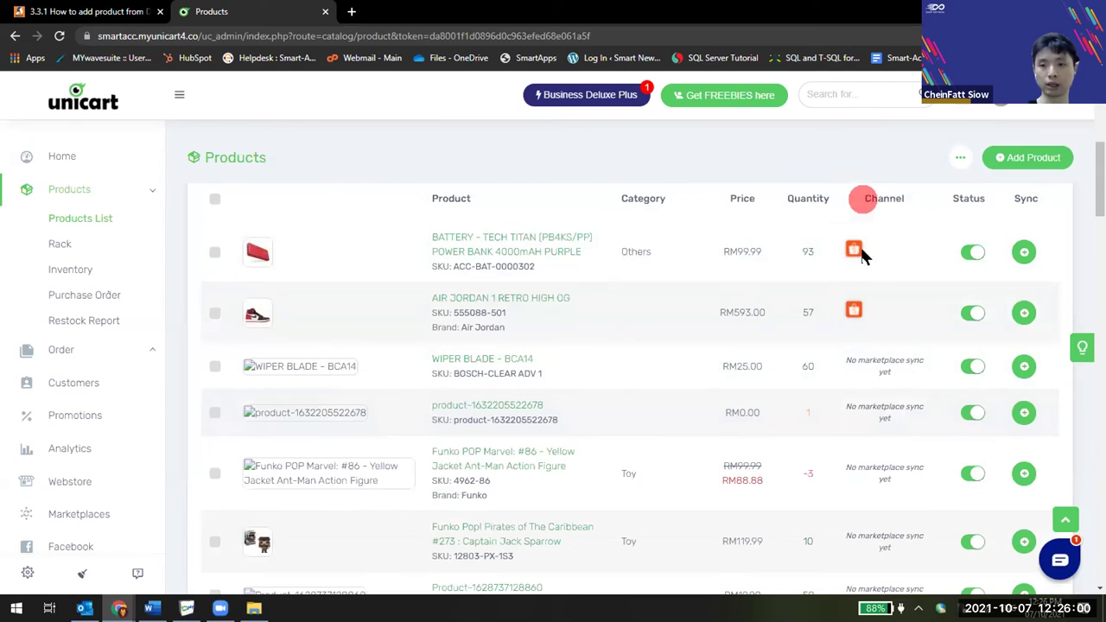
scroll(291, 344, "down", 5)
scroll(304, 357, "down", 2)
Return to the article and read its section on sample products synced to the SiteGiant Webstore and uploading product images.
left_click(94, 11)
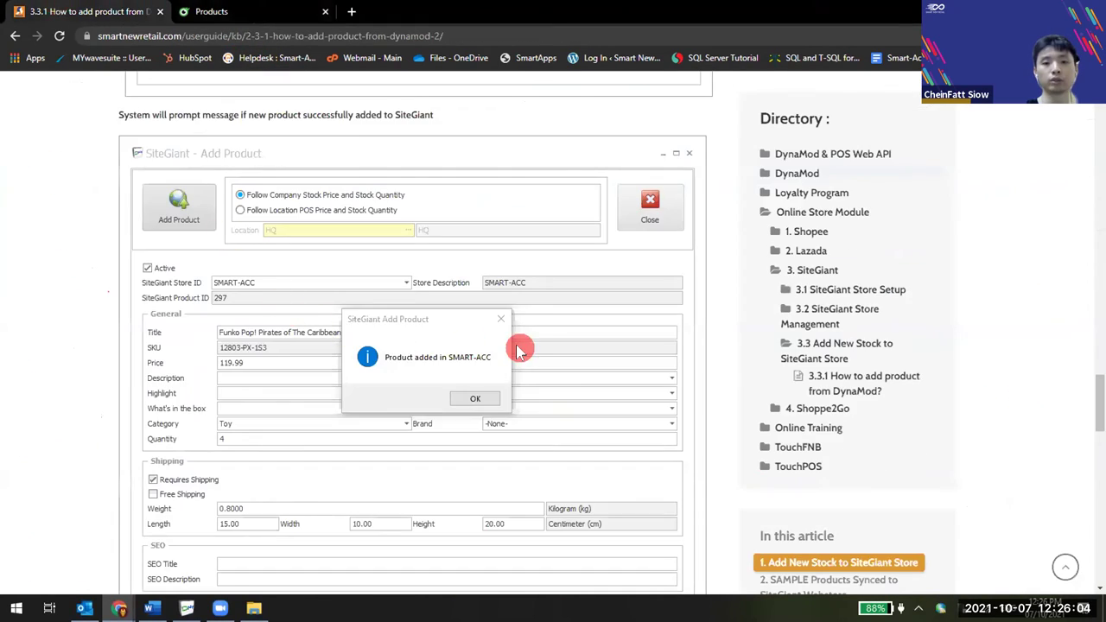
scroll(519, 350, "up", 4)
scroll(514, 347, "down", 6)
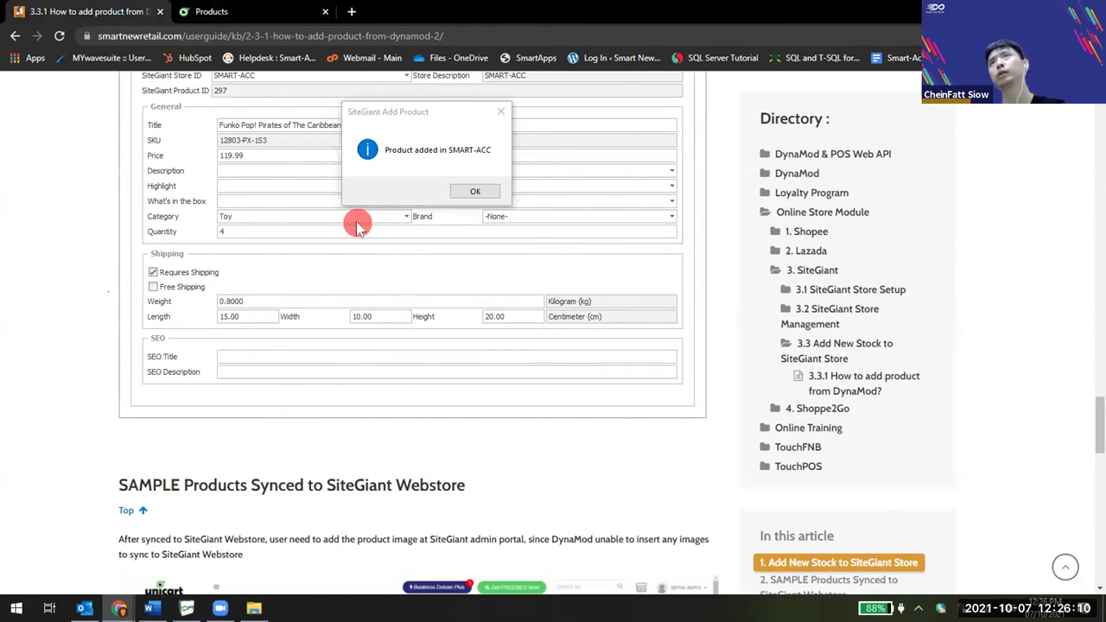
scroll(403, 256, "down", 3)
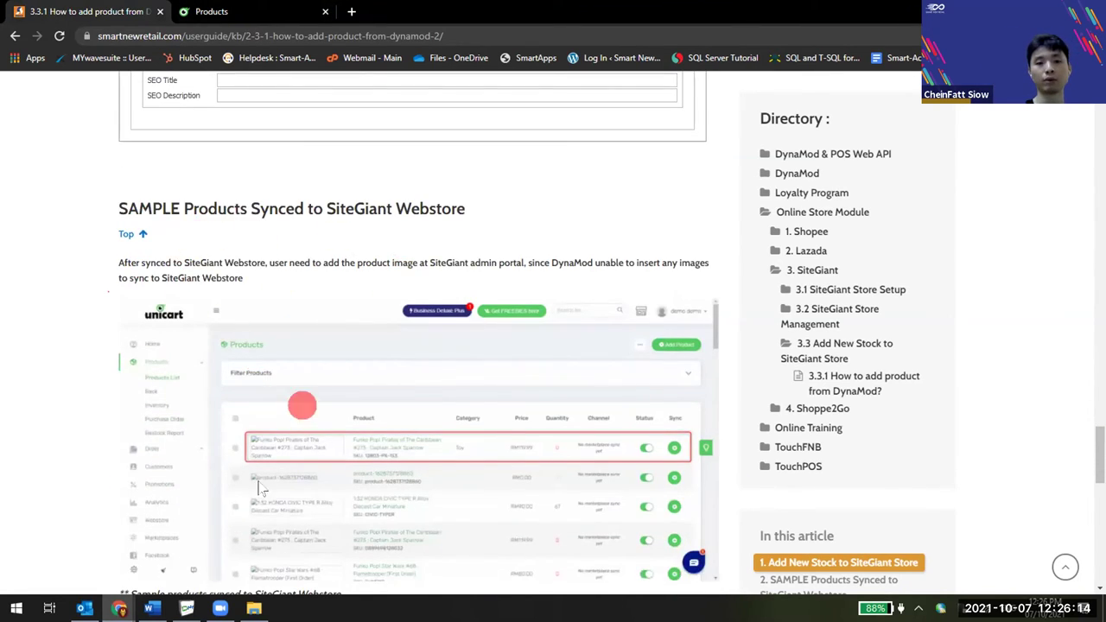
scroll(274, 385, "down", 3)
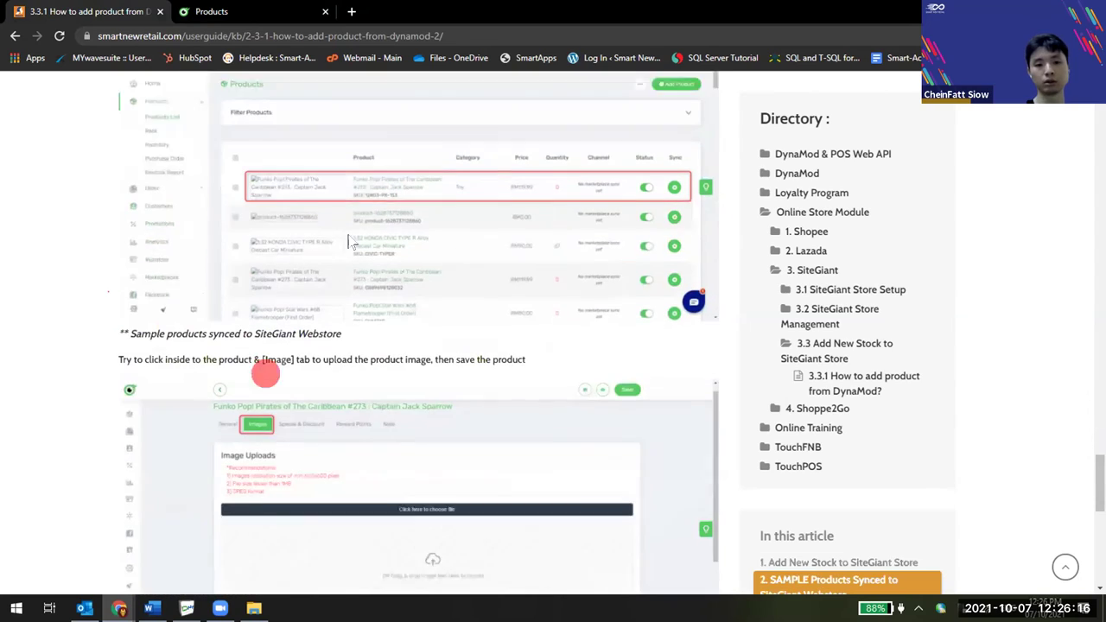
scroll(346, 336, "up", 2)
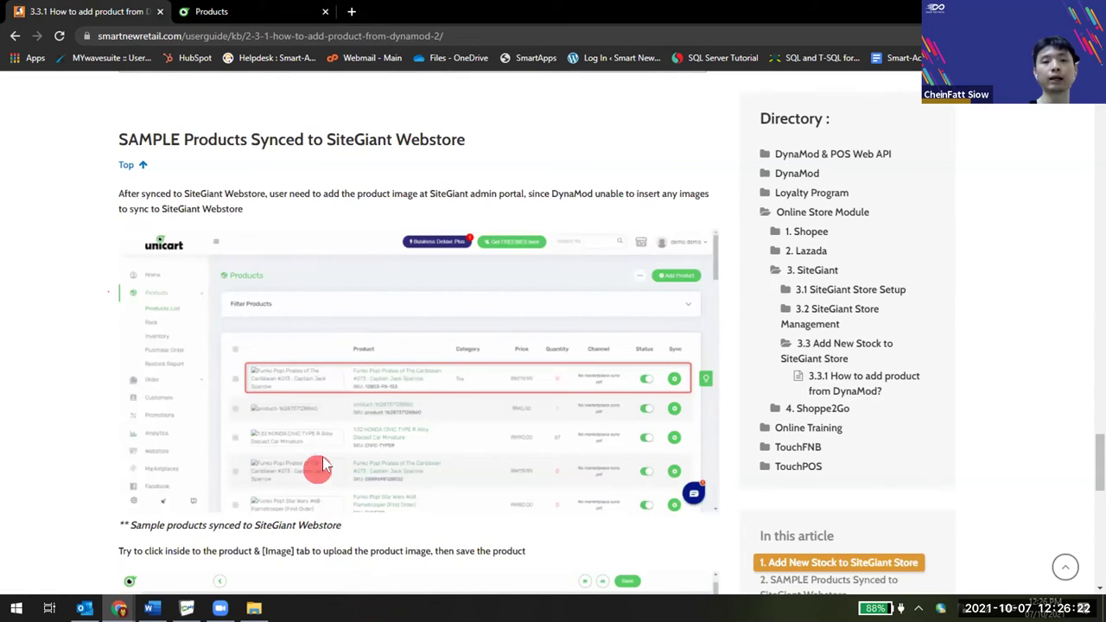
Recheck the article's product-added message example and its section on sample products synced to the SiteGiant Webstore.
scroll(380, 444, "up", 7)
scroll(384, 388, "down", 2)
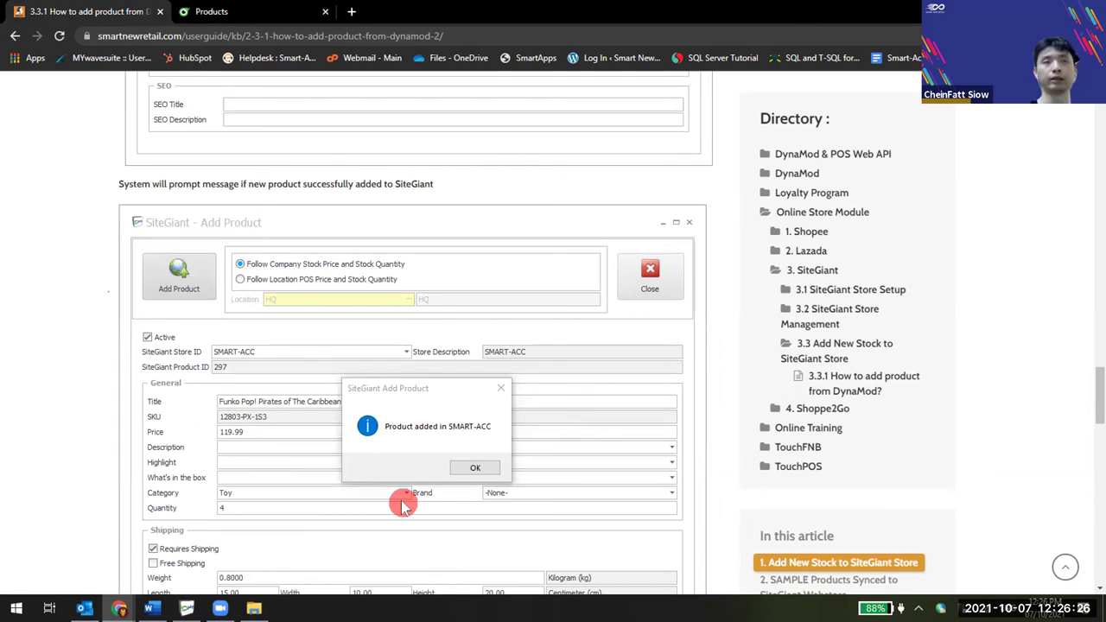
scroll(402, 506, "down", 7)
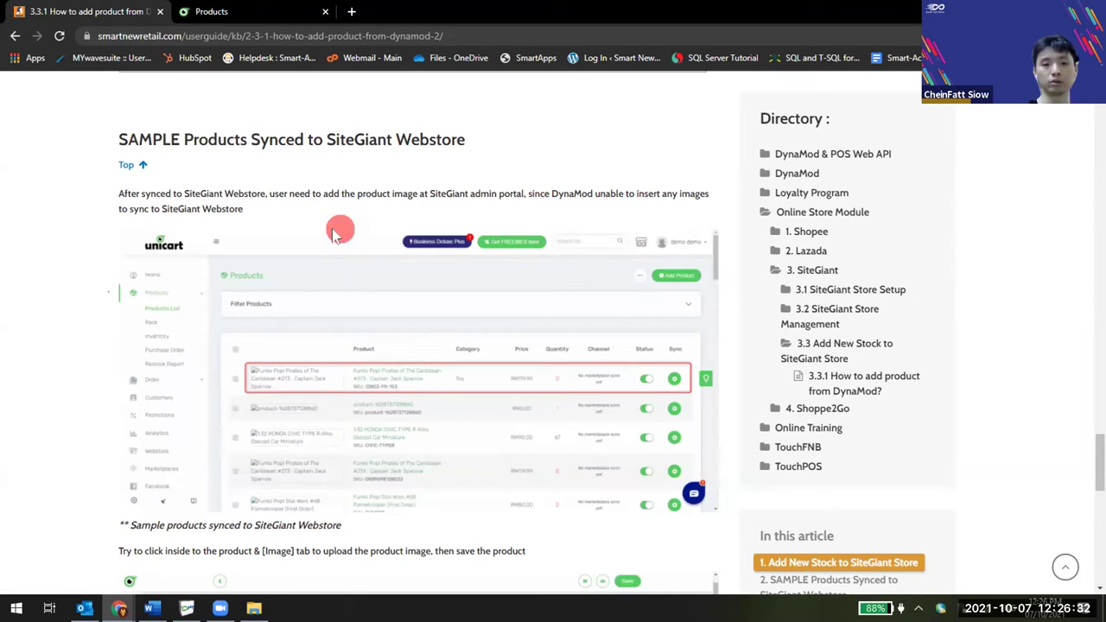
Switch to the Unicart product list, open the Tech Titan 4000mAh purple power bank and view its image uploads.
left_click(221, 10)
scroll(449, 242, "up", 4)
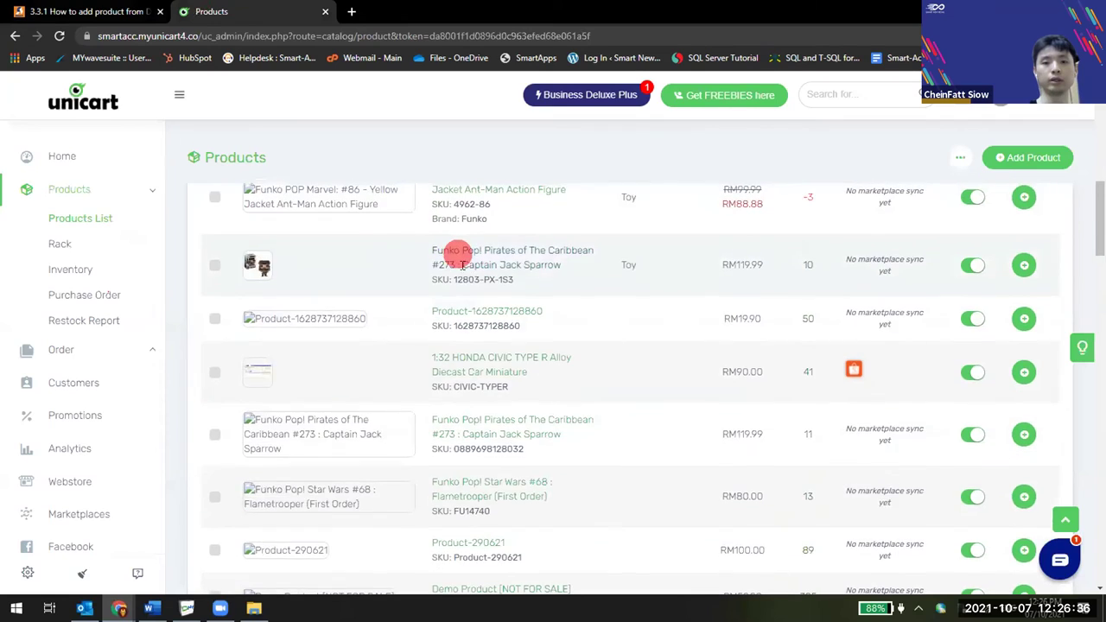
scroll(461, 253, "up", 5)
left_click(438, 321)
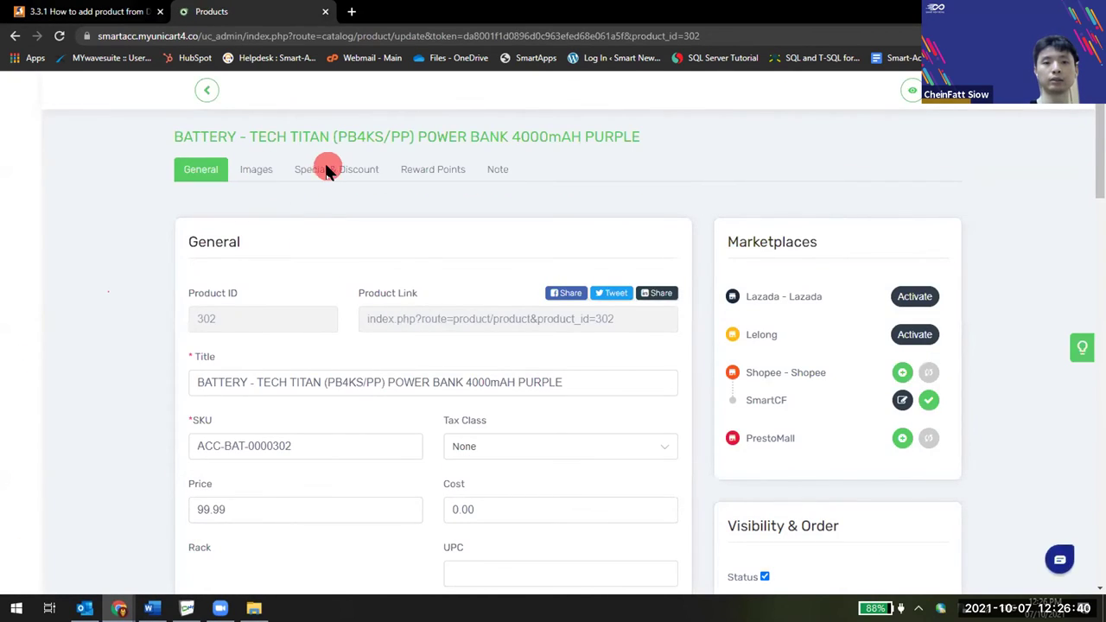
left_click(260, 169)
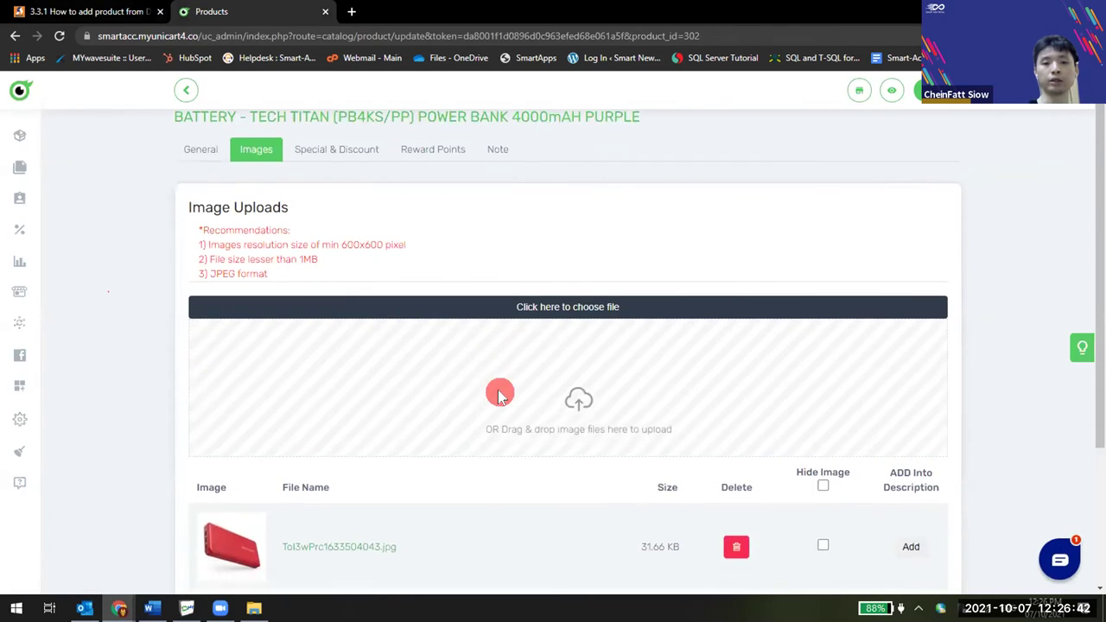
scroll(423, 407, "down", 3)
scroll(450, 349, "up", 2)
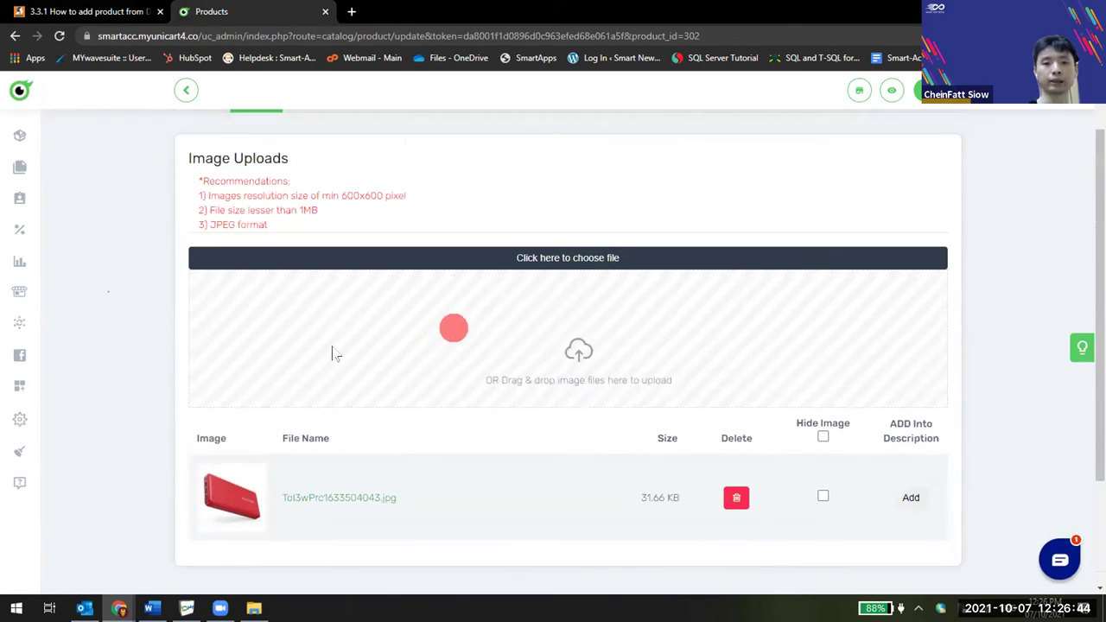
Look through the power bank's special and discount pricing and reward points settings, and return to its general details.
scroll(398, 442, "up", 1)
left_click(361, 171)
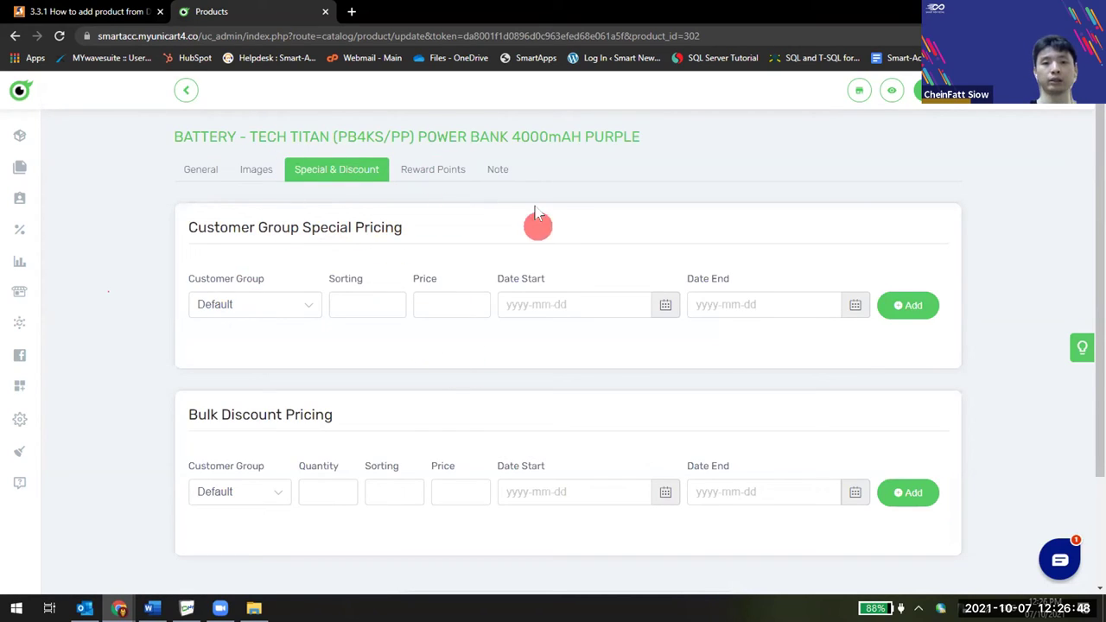
left_click(429, 168)
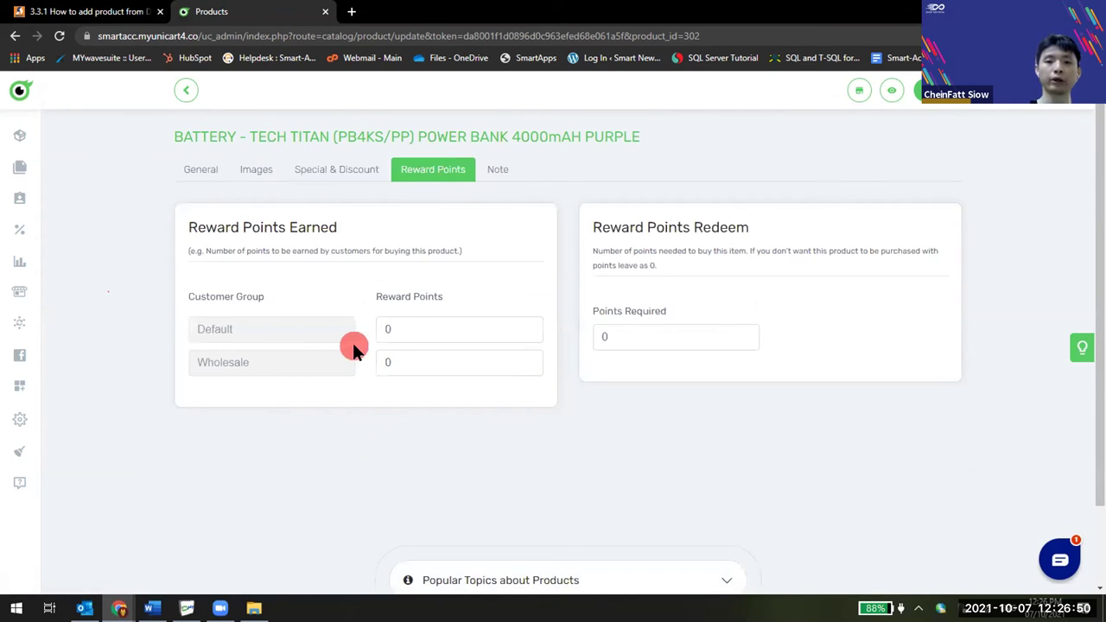
left_click(322, 173)
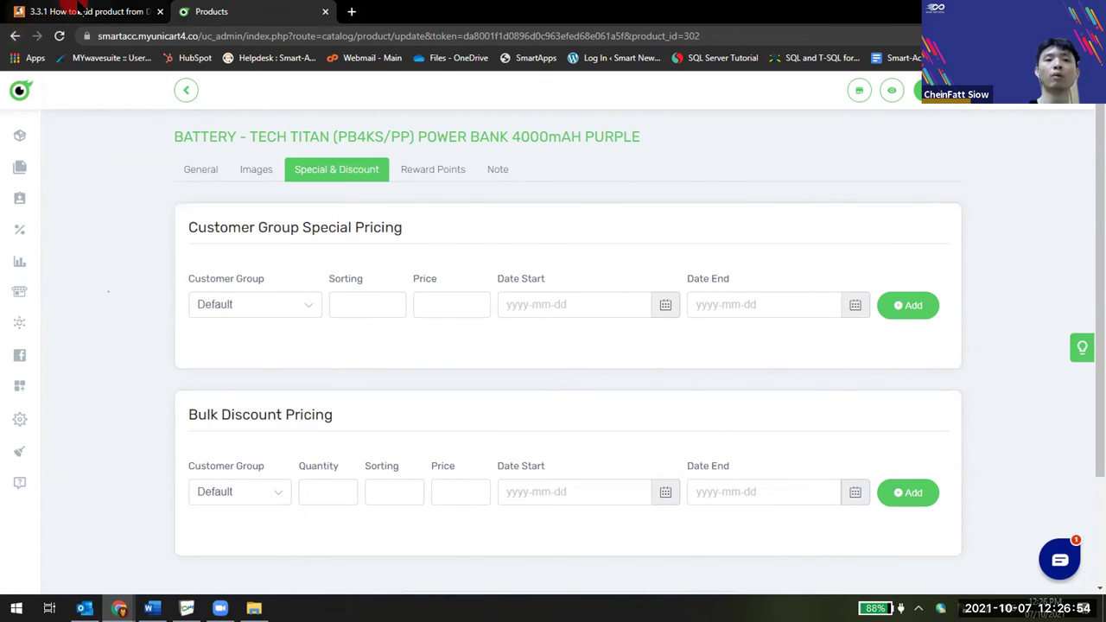
left_click(196, 169)
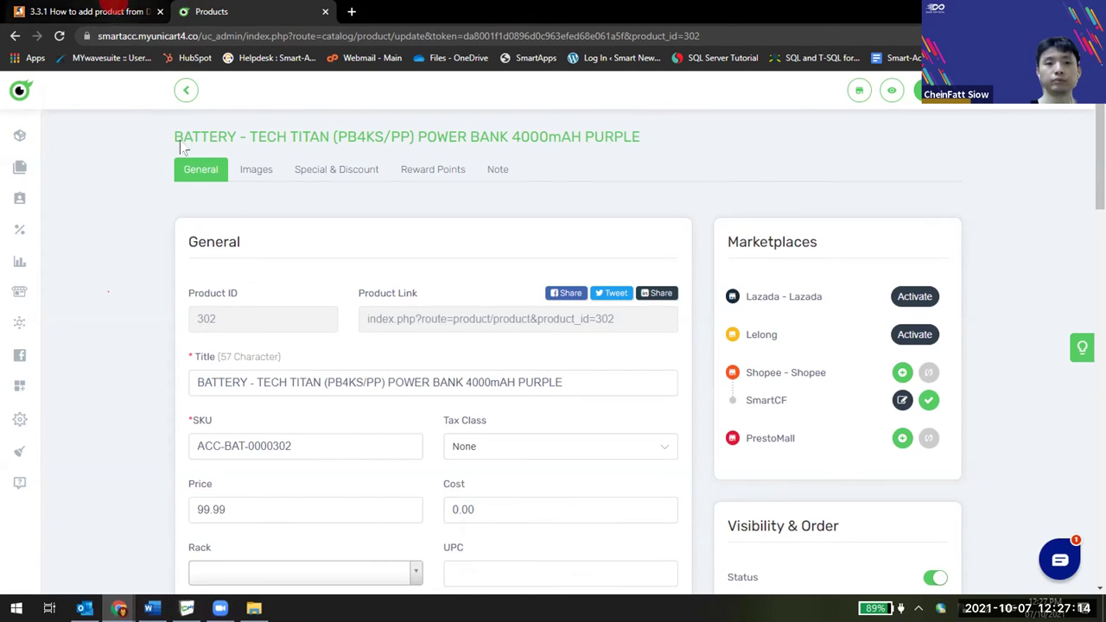
Return to the article and review its image upload and live webstore product samples, going back up to the shipping and SEO notes.
left_click(116, 13)
scroll(260, 345, "down", 10)
scroll(260, 354, "up", 4)
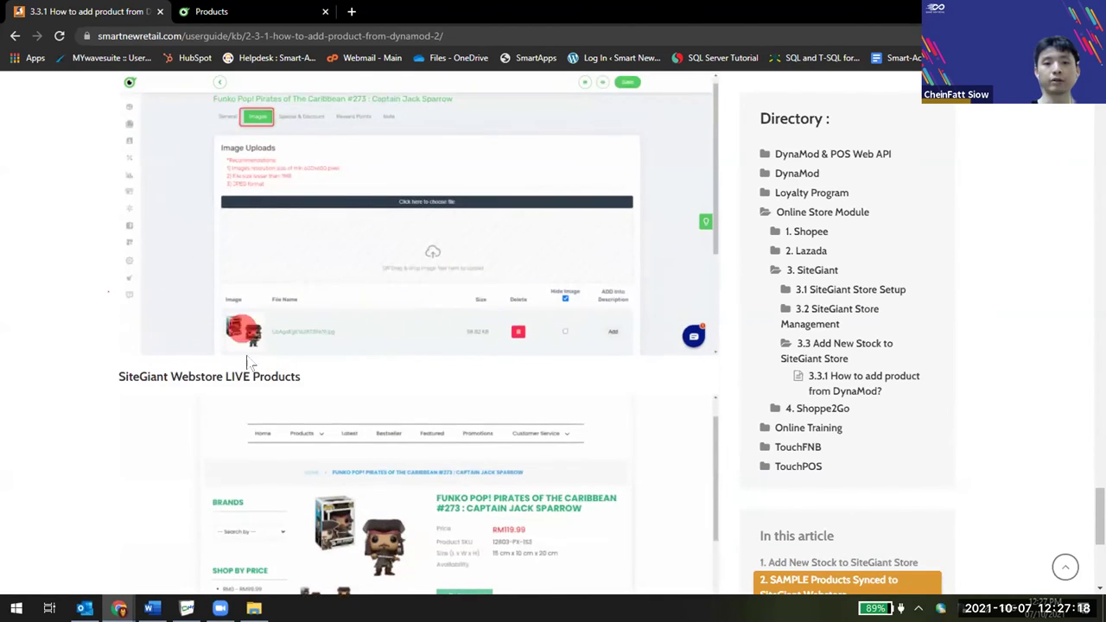
scroll(234, 328, "down", 2)
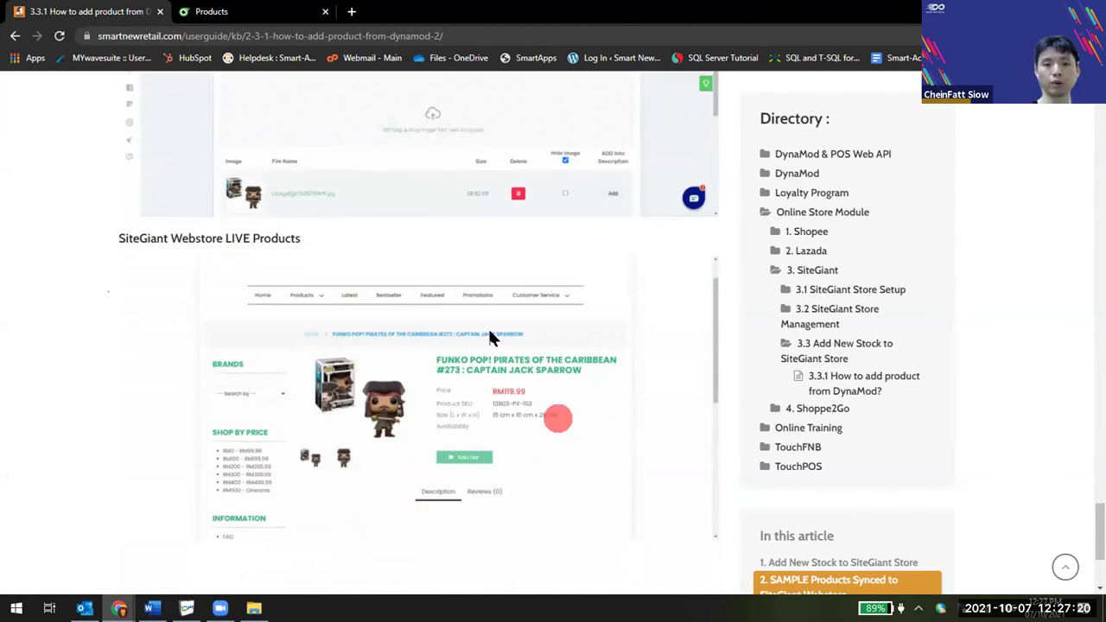
scroll(622, 506, "down", 1)
scroll(623, 503, "down", 3)
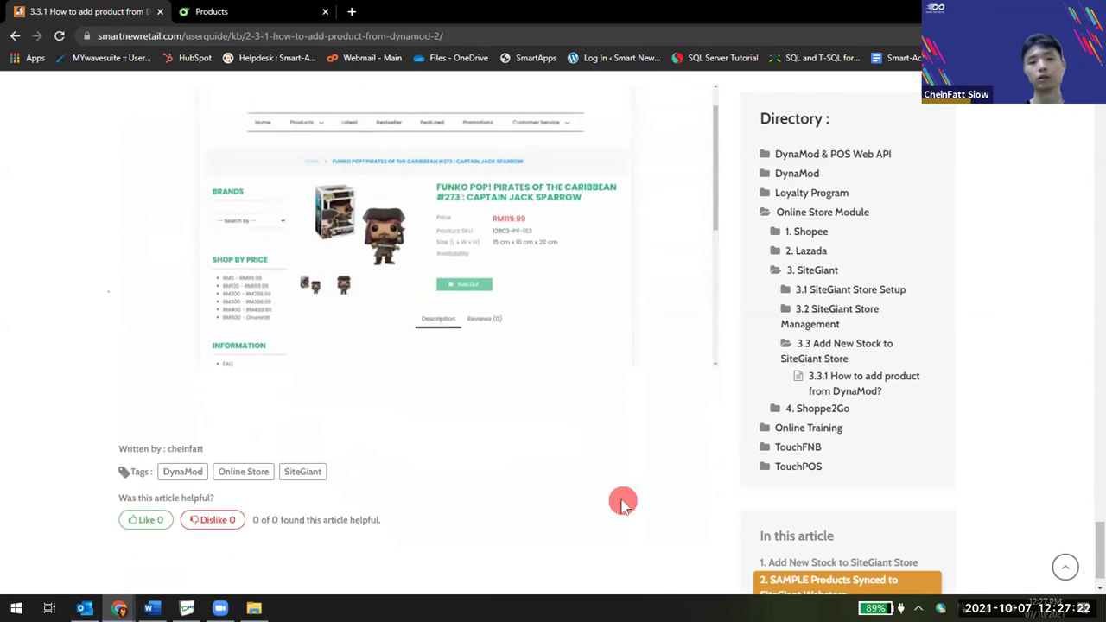
scroll(584, 445, "up", 5)
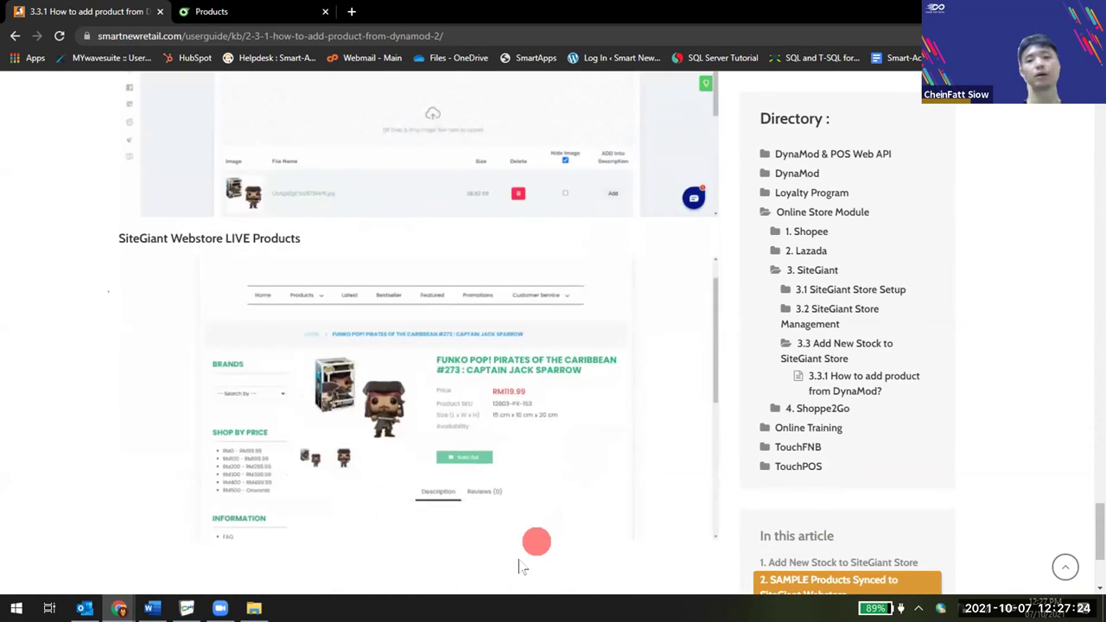
scroll(543, 517, "up", 15)
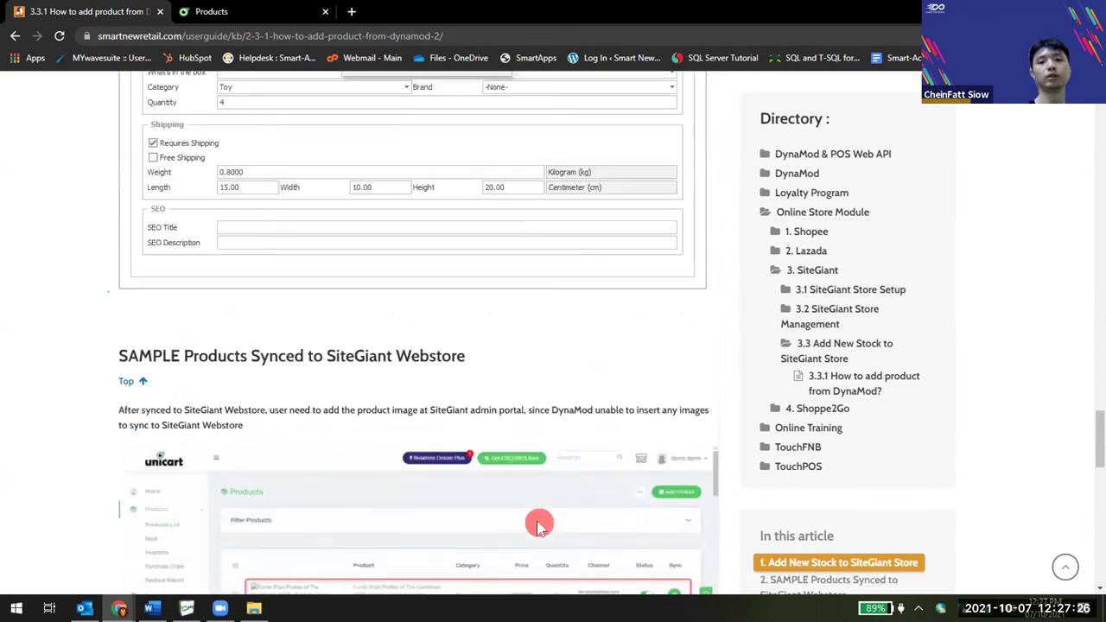
scroll(539, 524, "up", 10)
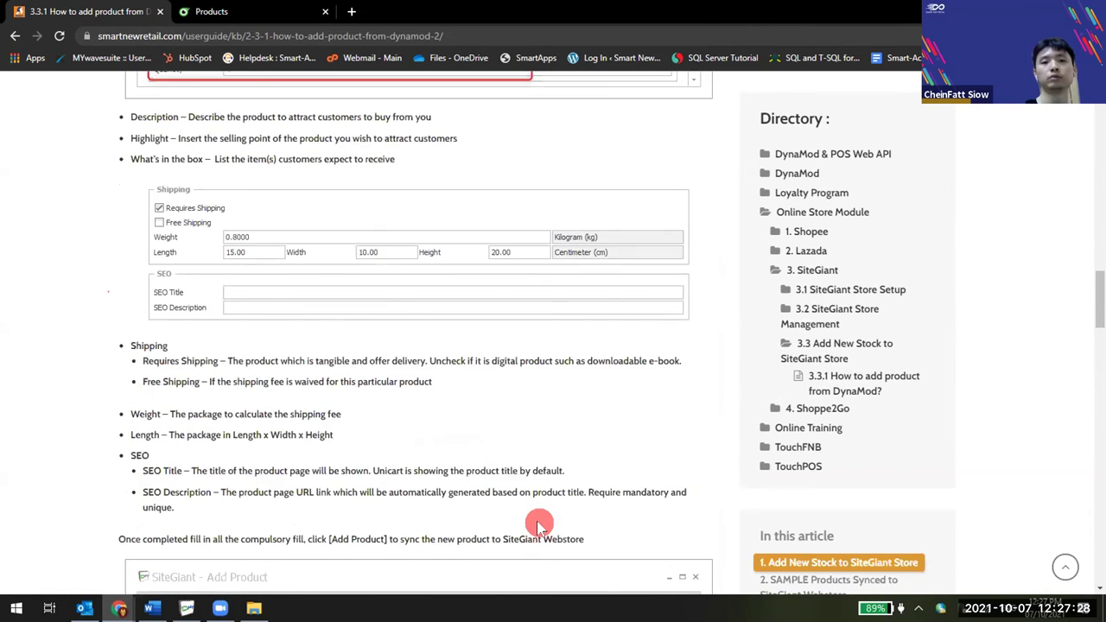
Switch to Smart DynaMod and view the SMART-ACC store record in Setup SiteGiant Store.
left_click(211, 12)
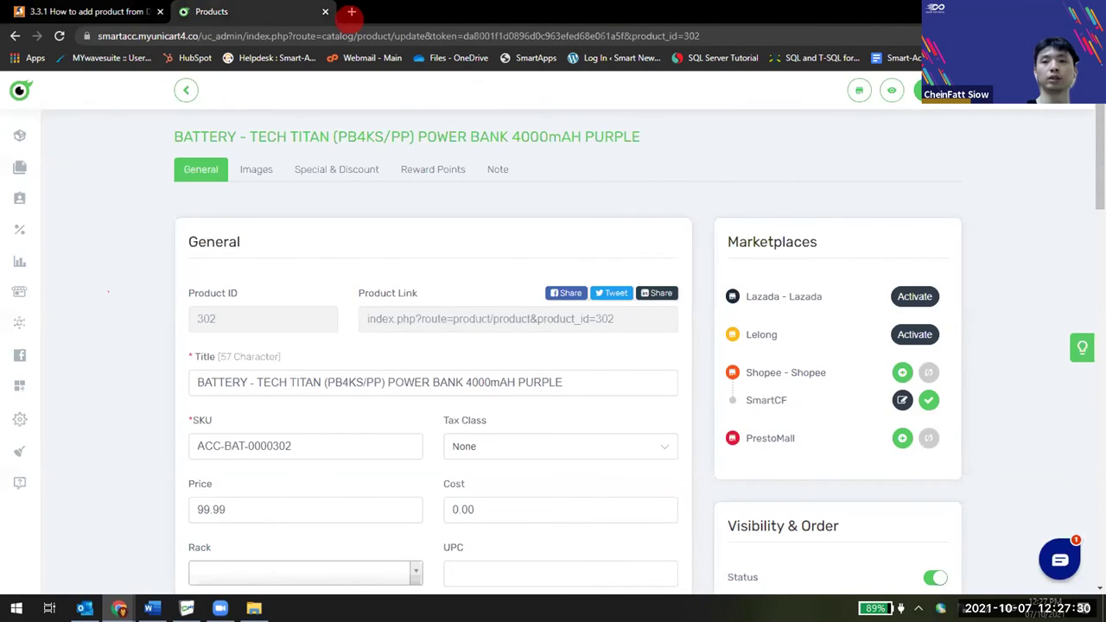
key("super+d")
left_click(254, 608)
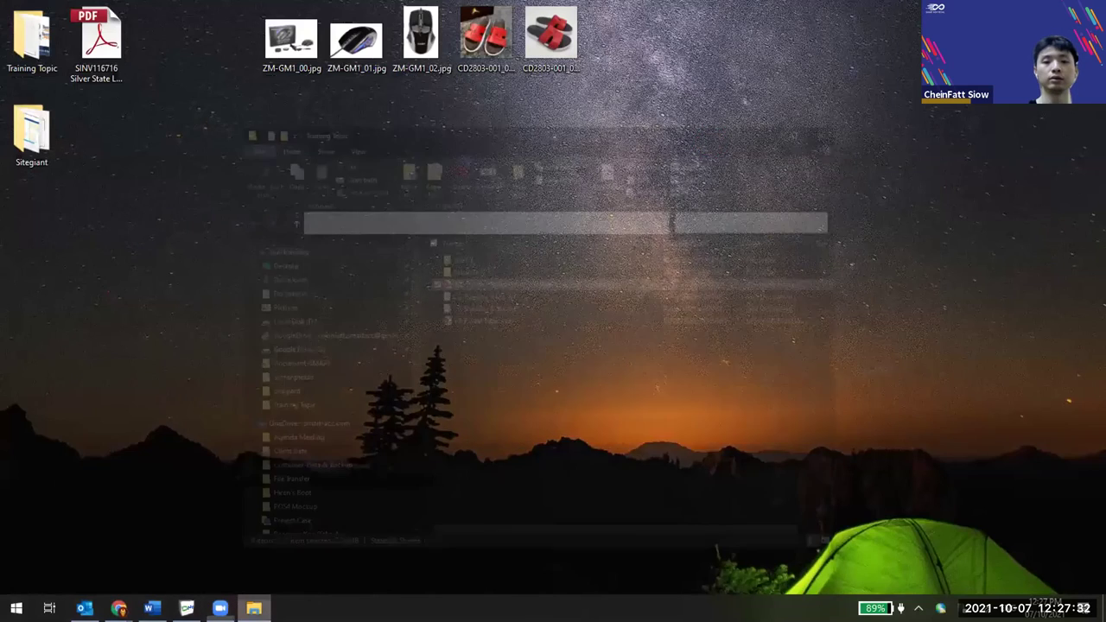
left_click(187, 608)
left_click(25, 237)
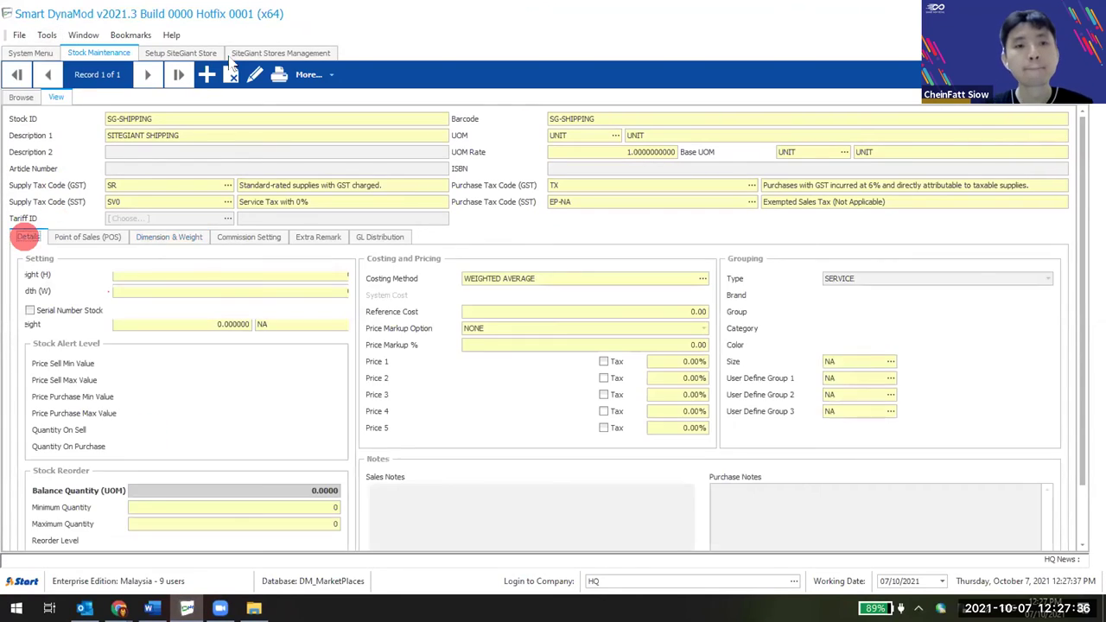
left_click(226, 53)
left_click(203, 53)
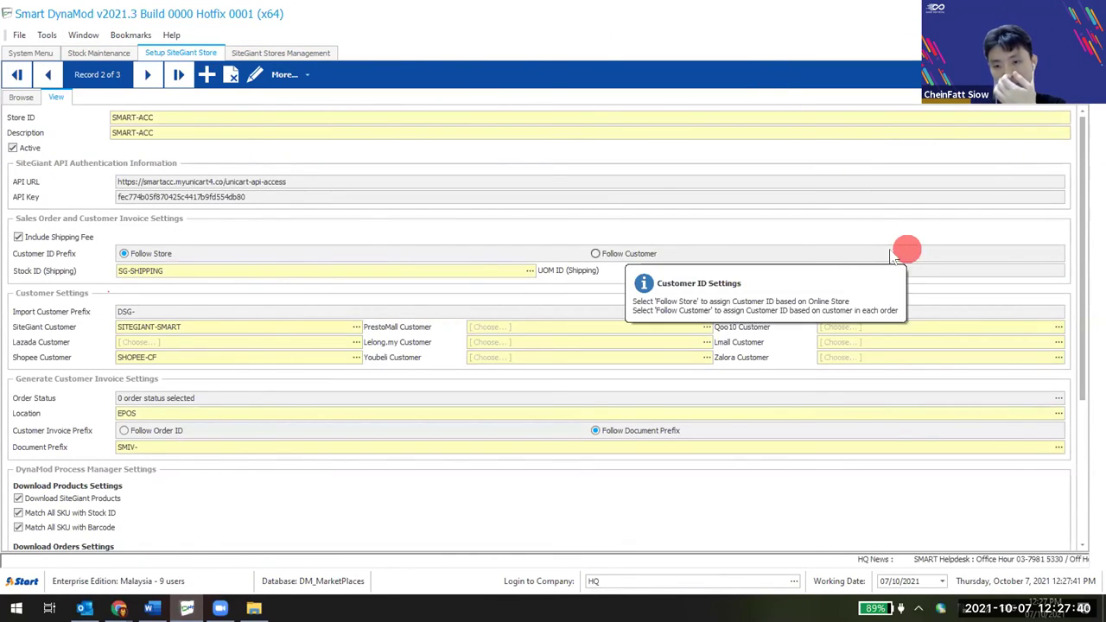
mouse_move(887, 306)
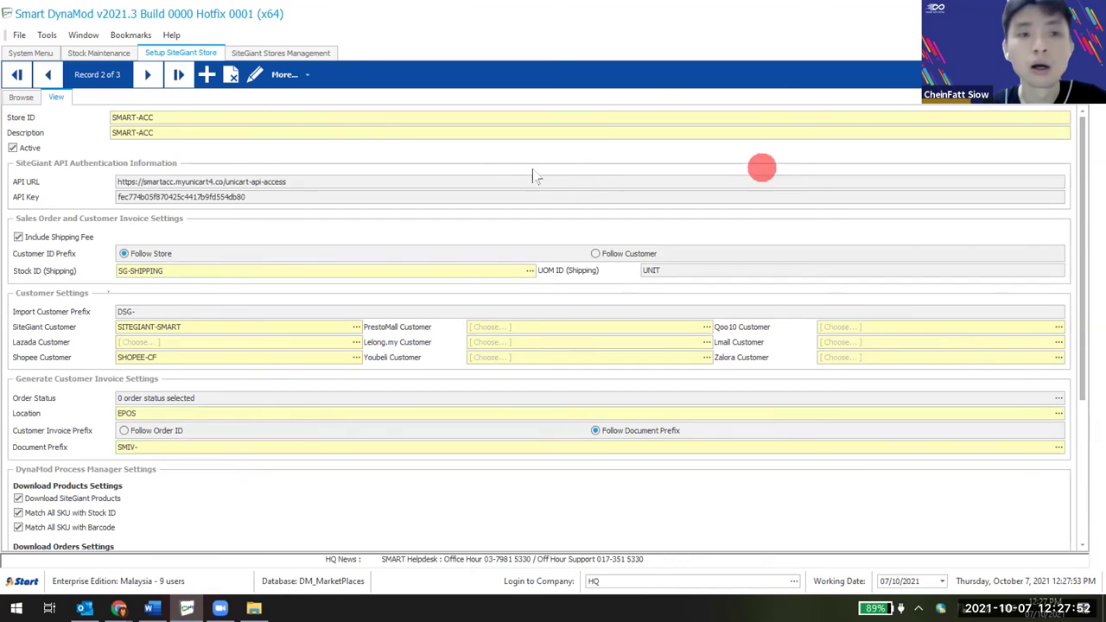
Return to the add-product article in Chrome and skim it from the beginning through the Add Product sample.
mouse_move(129, 597)
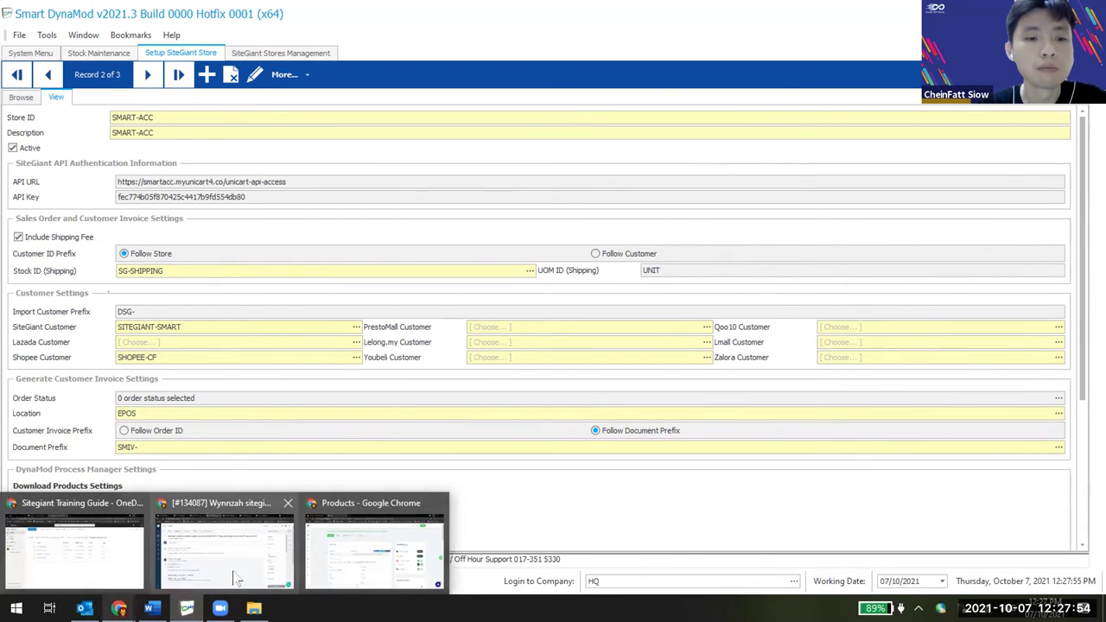
left_click(320, 561)
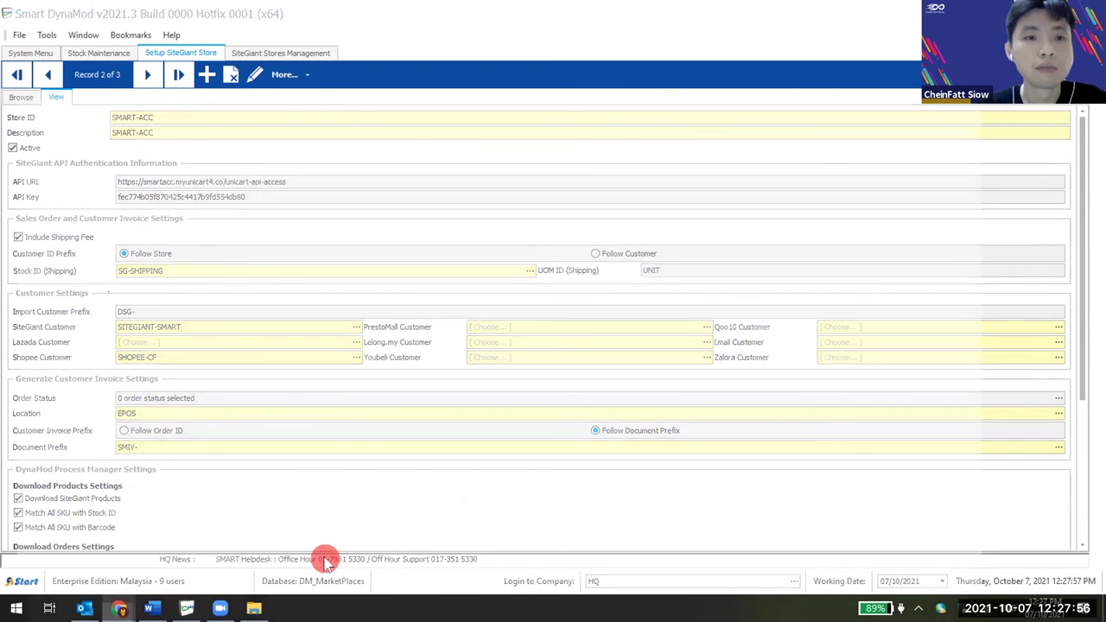
key("ctrl+shift+Tab")
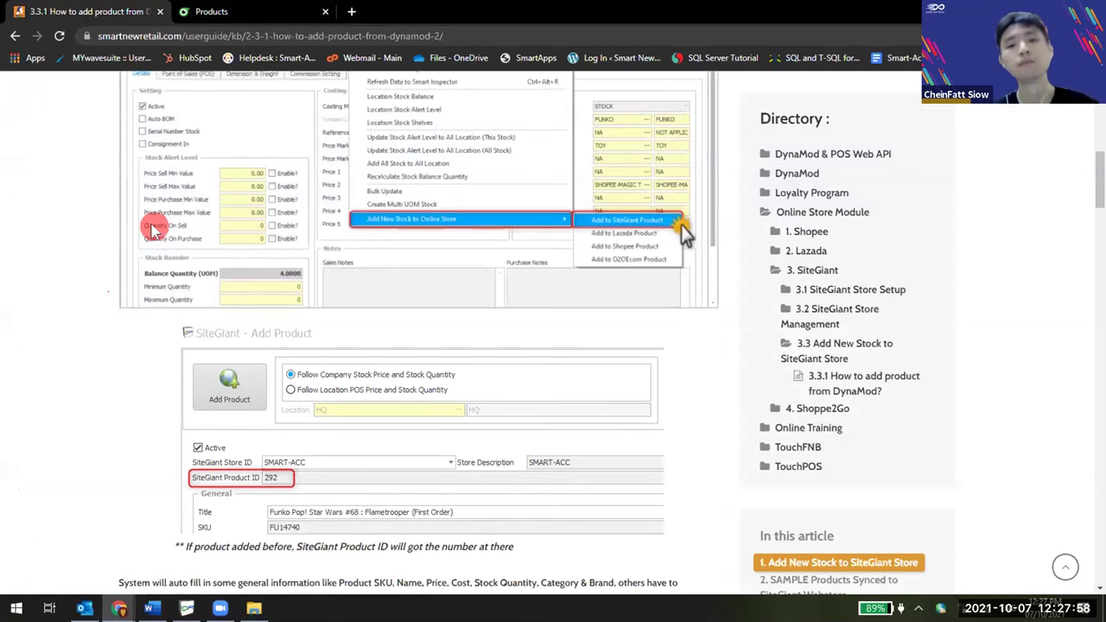
scroll(151, 229, "up", 10)
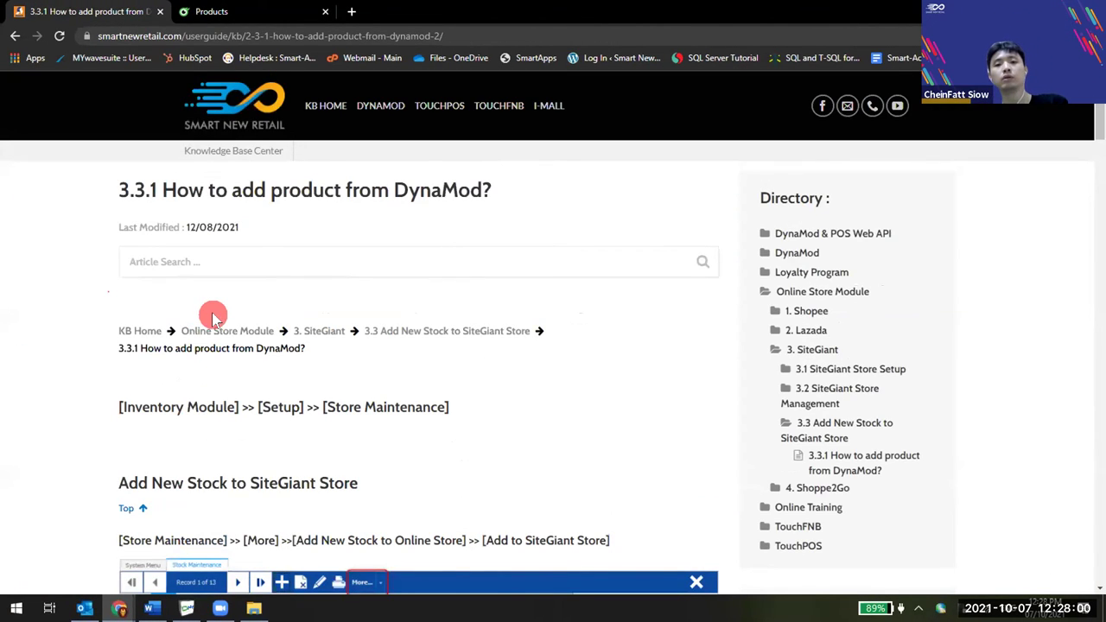
scroll(214, 316, "down", 3)
scroll(213, 318, "down", 8)
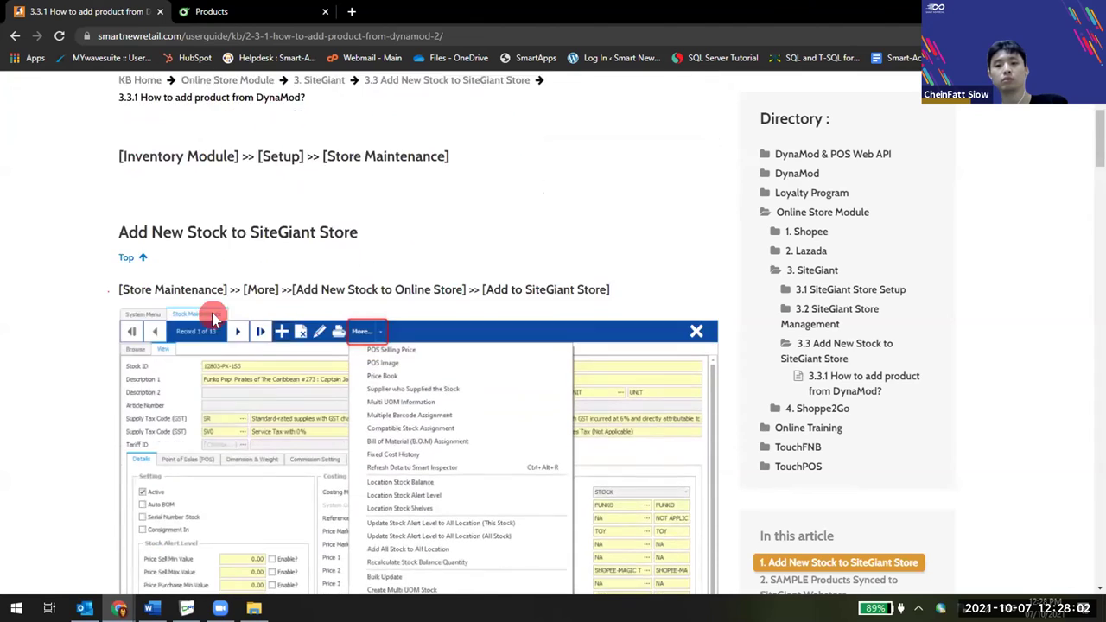
scroll(214, 320, "down", 10)
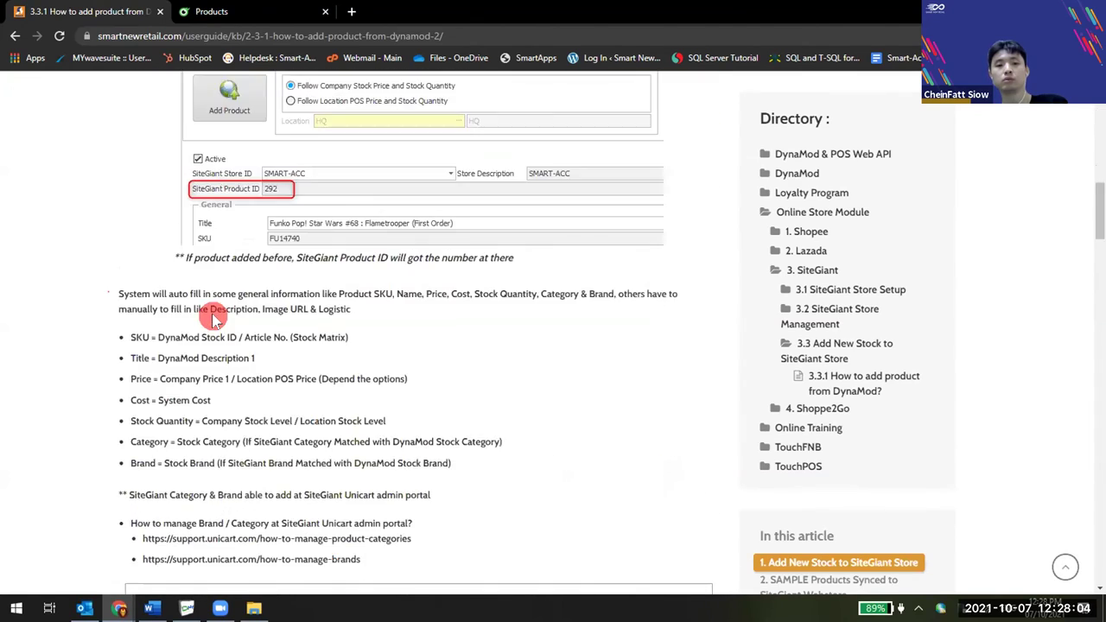
scroll(212, 315, "down", 10)
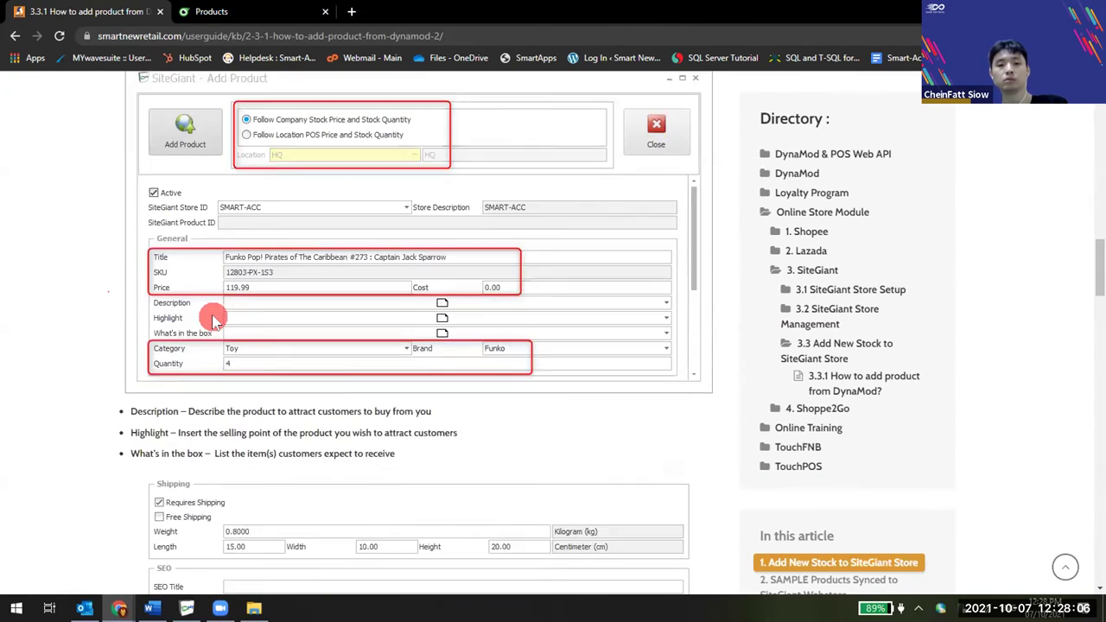
scroll(212, 315, "down", 3)
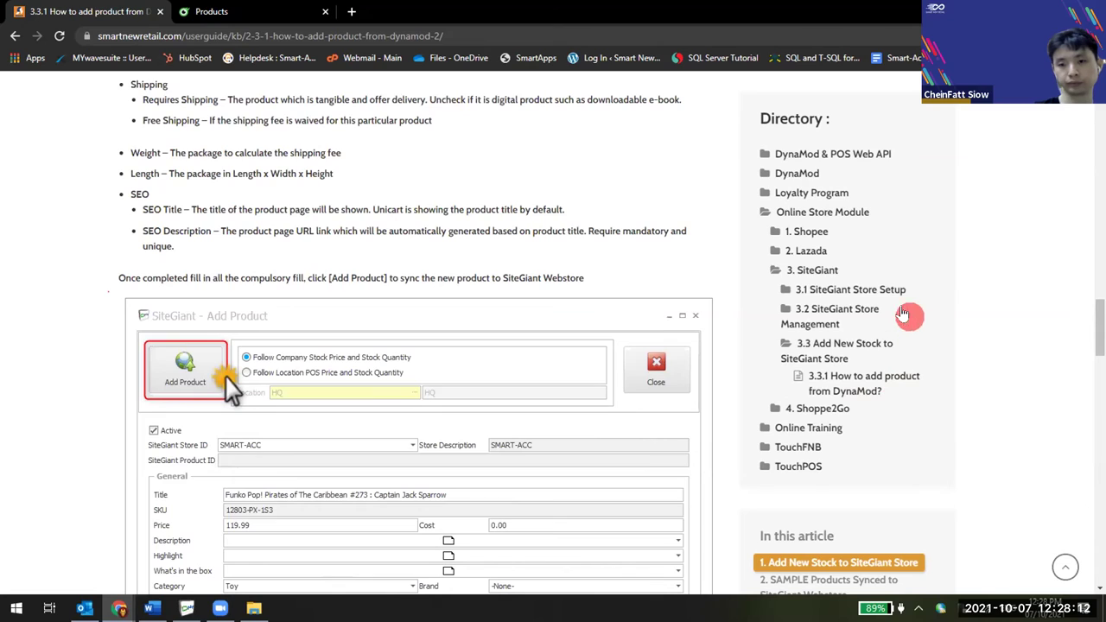
scroll(884, 432, "down", 3)
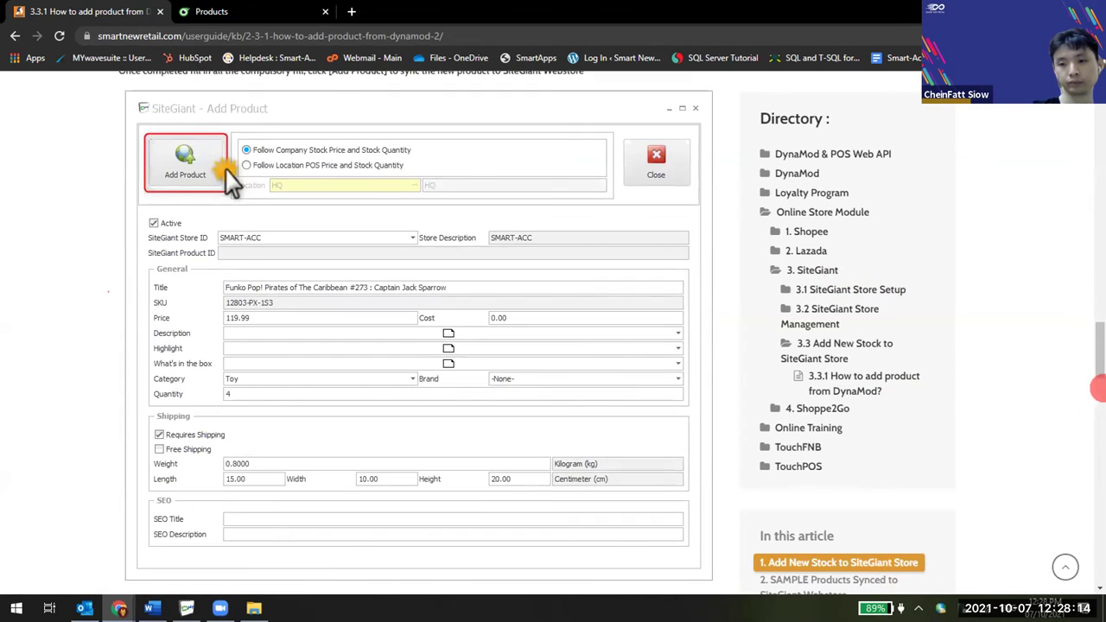
left_click_drag(1096, 356, 1094, 158)
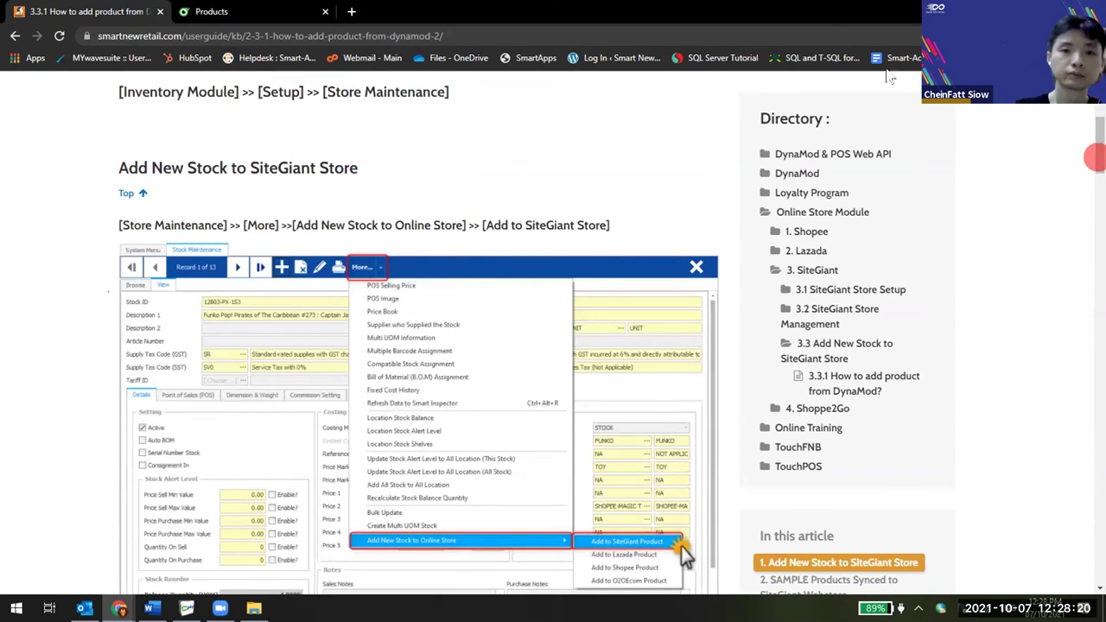
Open the knowledge base's Online Store Module topic and view its Shopee, Lazada, SiteGiant and Shoppe2Go sections.
scroll(227, 247, "up", 4)
left_click(228, 330)
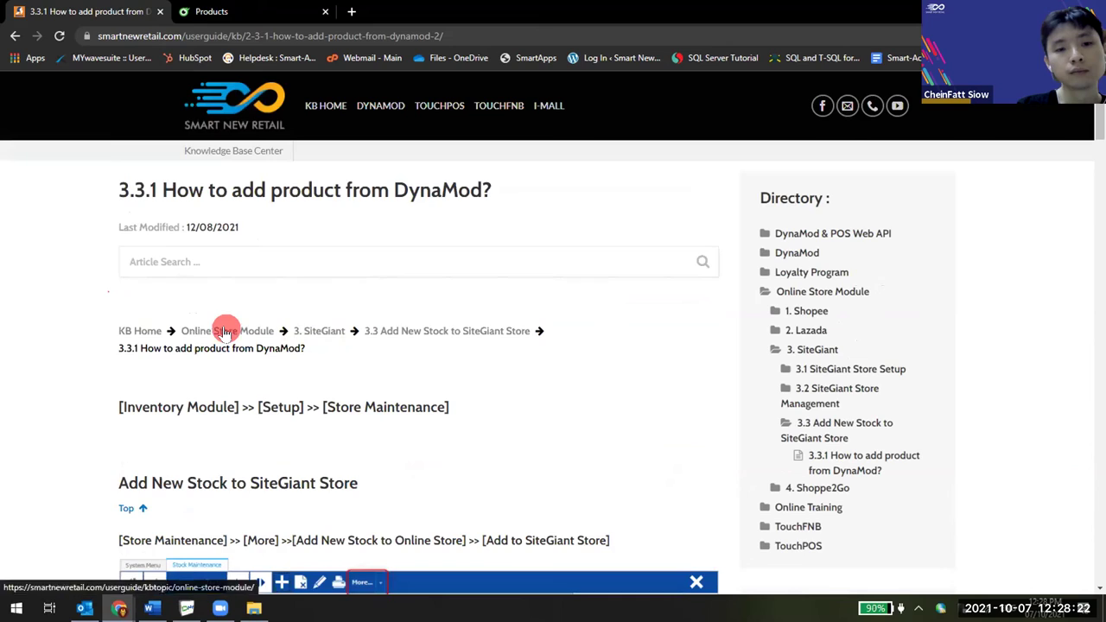
scroll(471, 350, "down", 2)
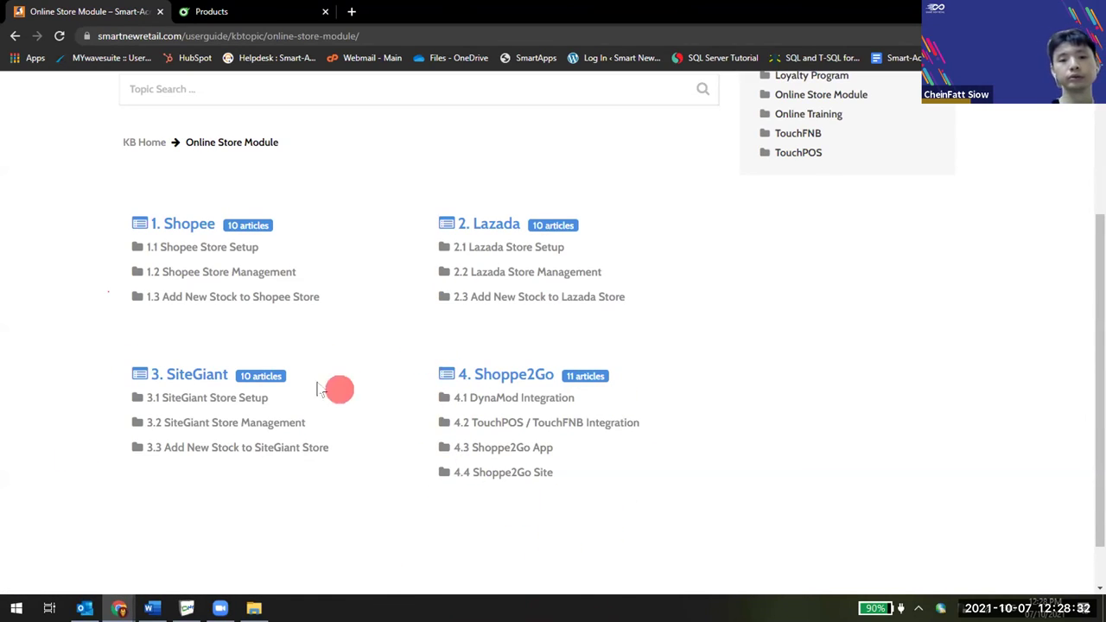
scroll(341, 397, "up", 3)
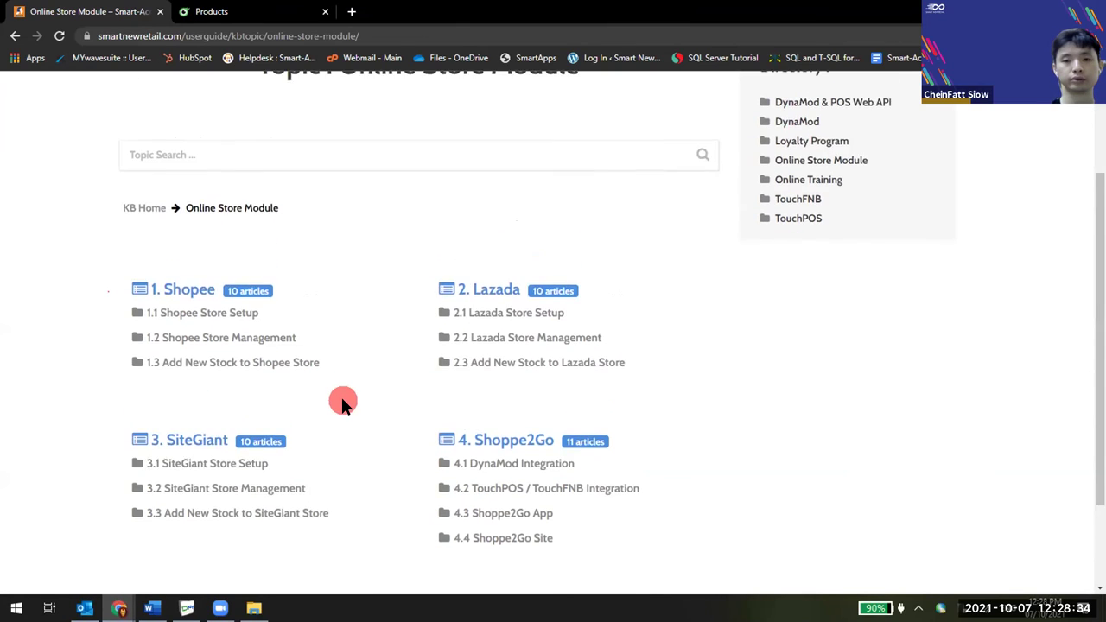
scroll(342, 404, "down", 1)
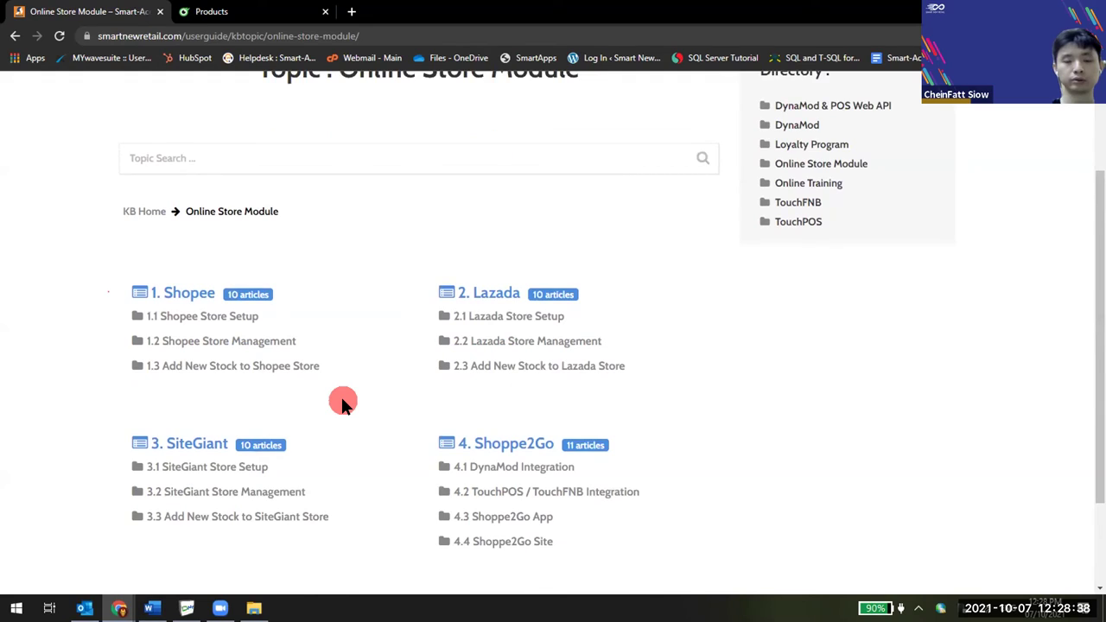
Open the SiteGiant topic in the knowledge base and view its store setup, store management and add-new-stock sections.
left_click(216, 450)
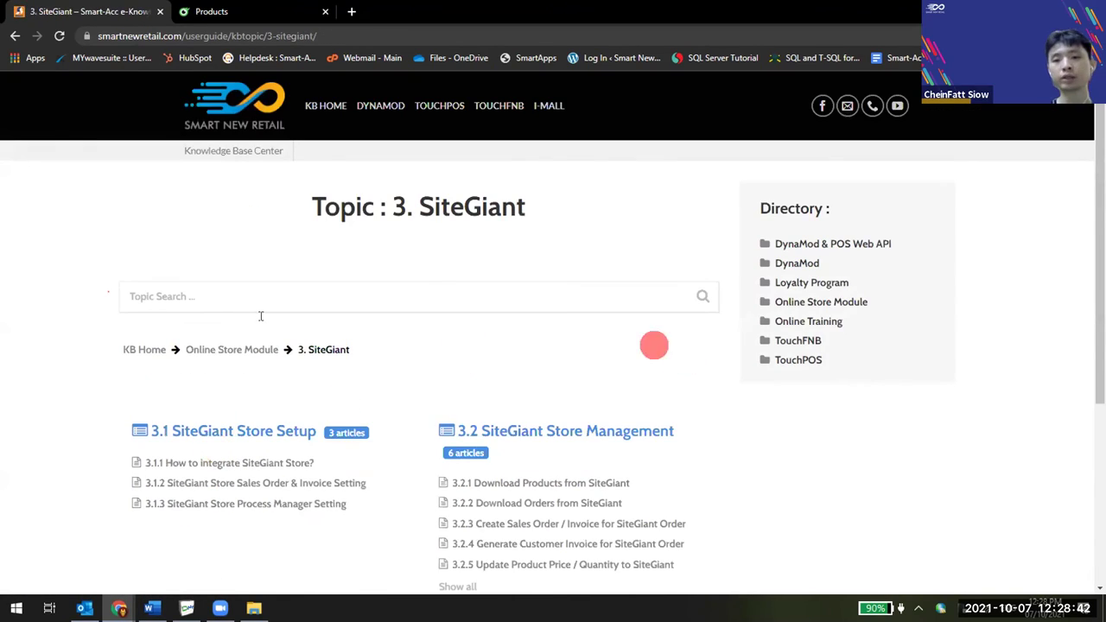
scroll(458, 335, "down", 2)
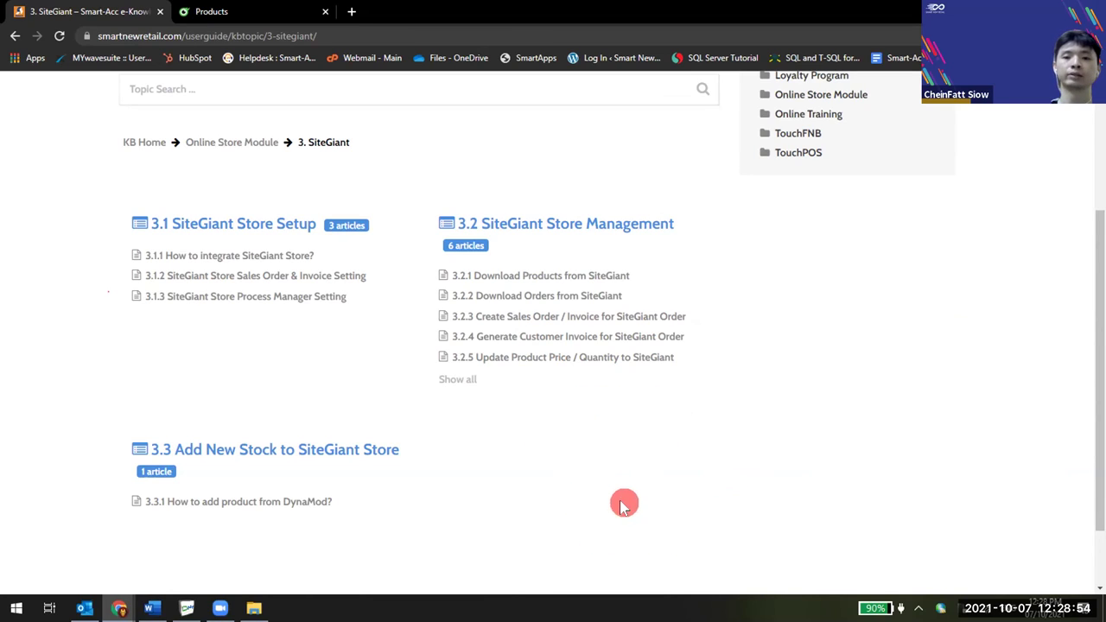
scroll(475, 496, "up", 2)
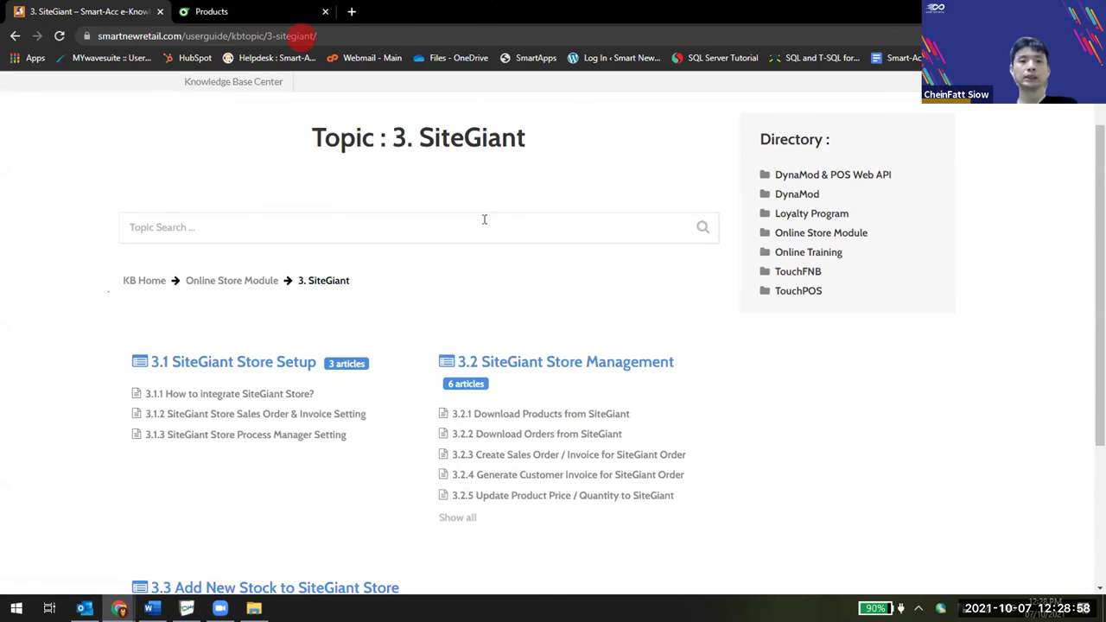
Return to the knowledge base home page and view its DynaMod, TouchFNB, TouchPOS and Web API topics.
left_click(346, 28)
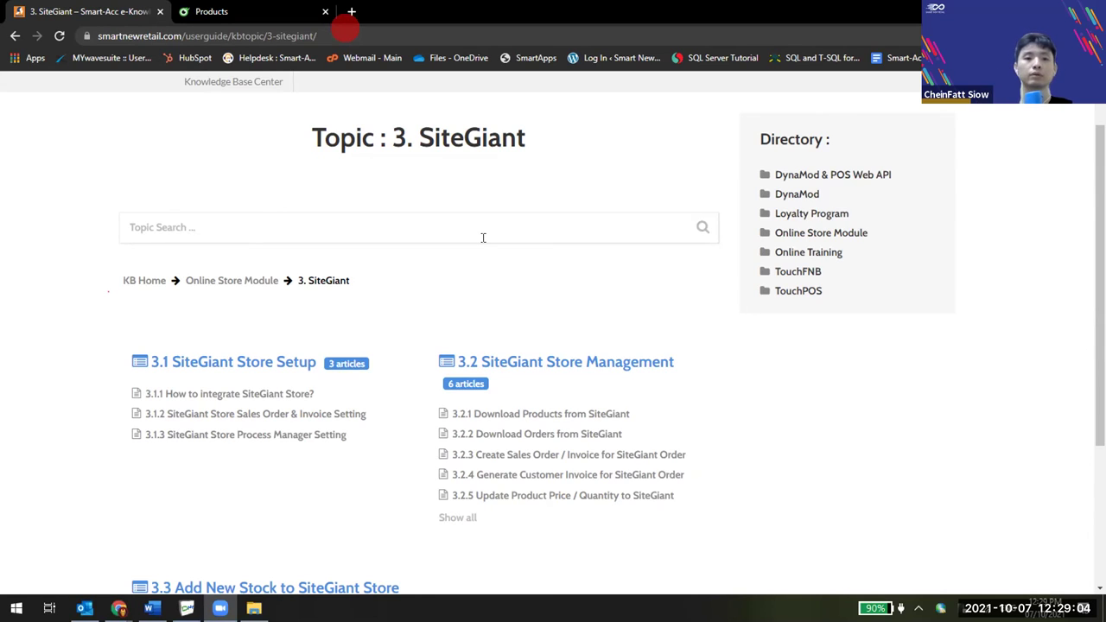
left_click(148, 280)
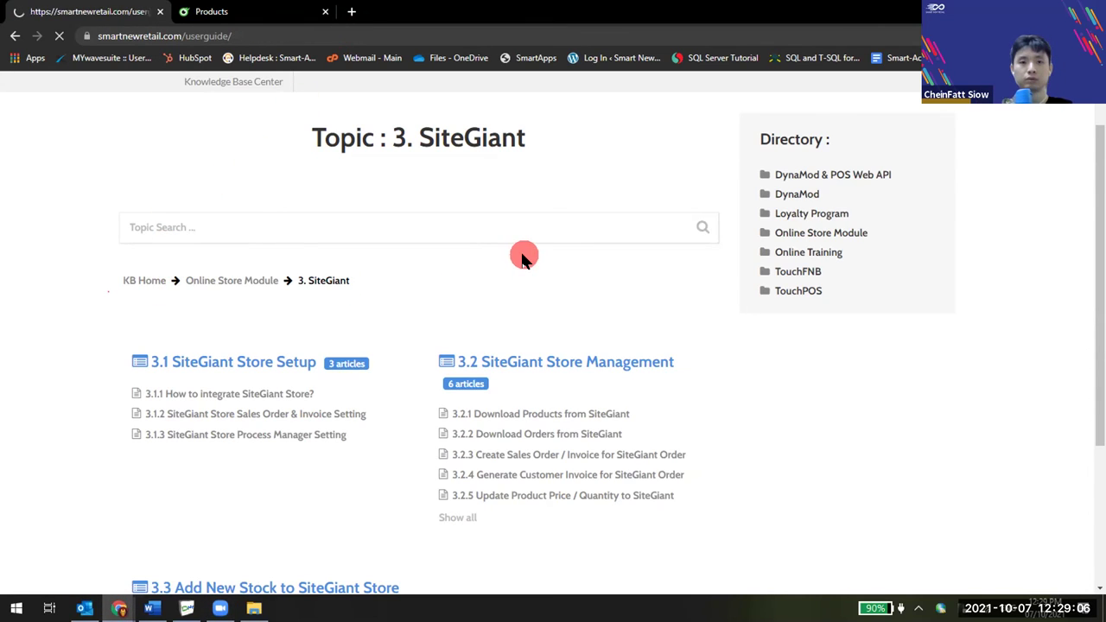
scroll(510, 254, "down", 4)
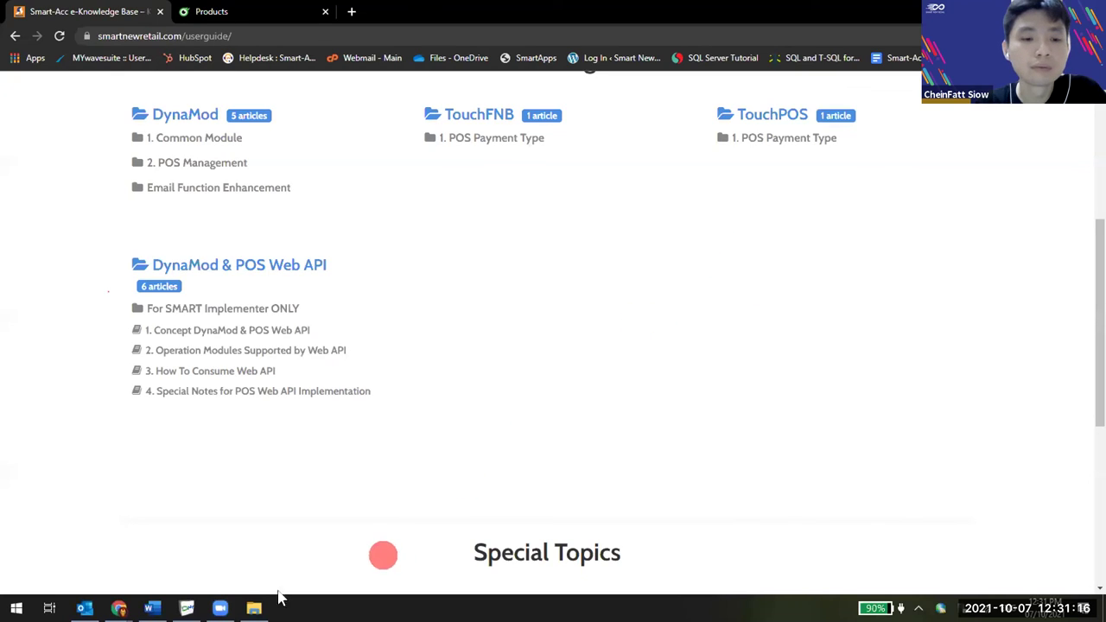
Switch to the Freshdesk browser window and view the DM-SG SYNC NOT WORKING ticket, going back up to its original report.
mouse_move(118, 608)
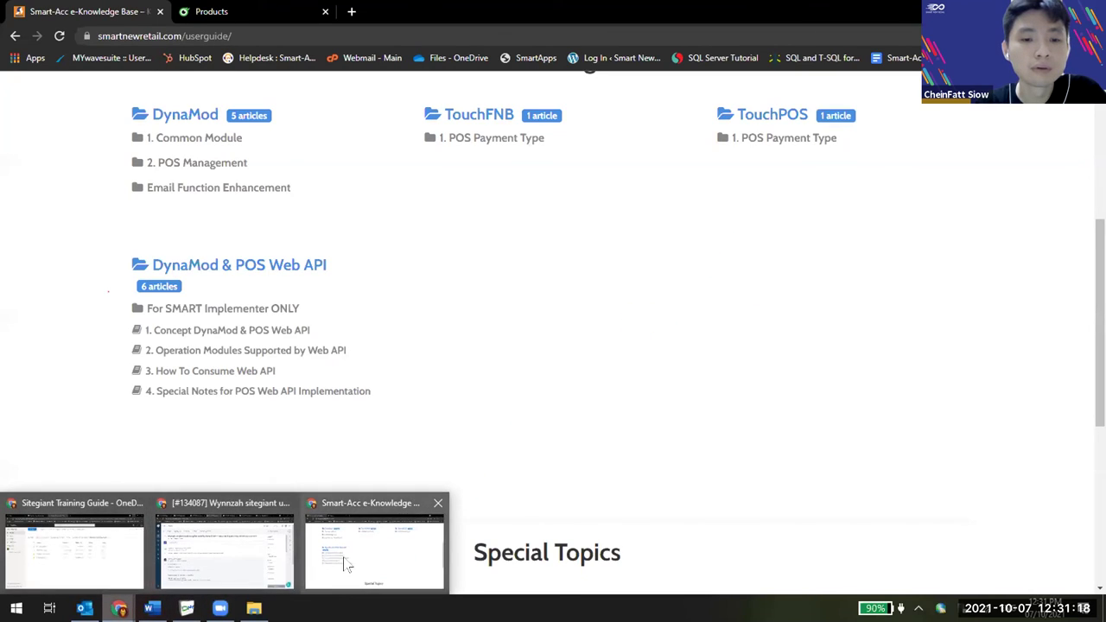
left_click(228, 566)
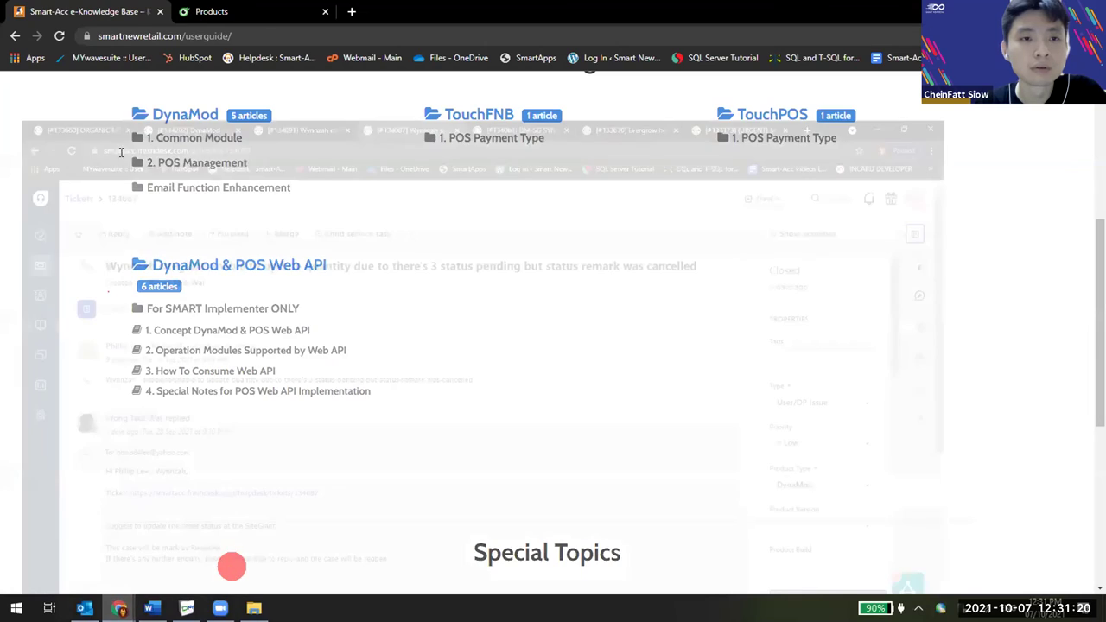
left_click(298, 12)
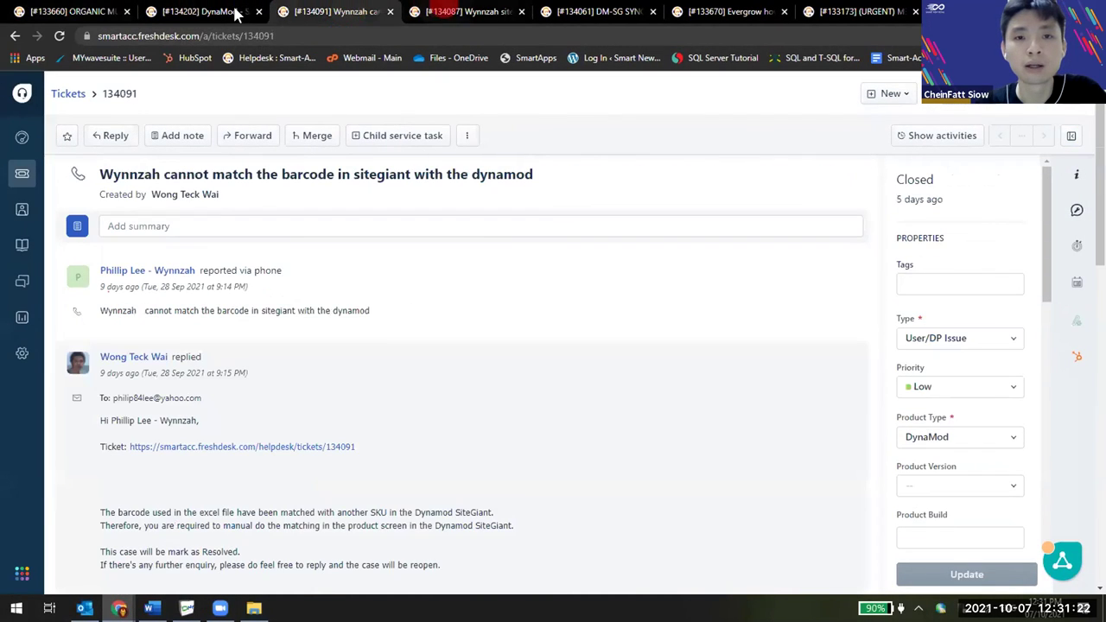
key("ctrl+Tab")
key("ctrl+Tab")
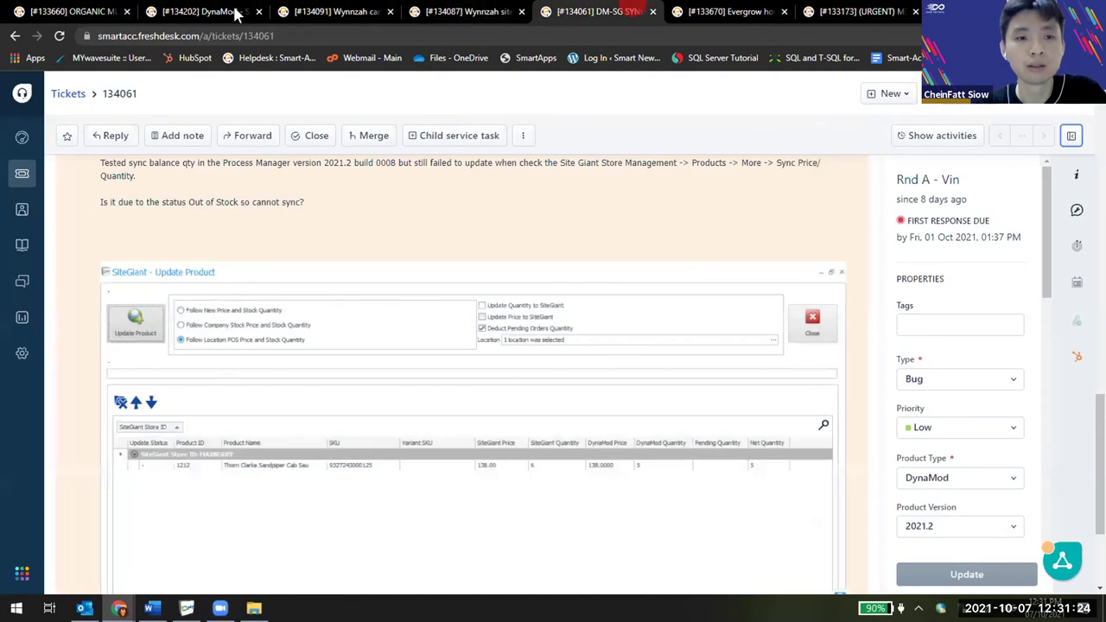
scroll(294, 259, "up", 5)
scroll(285, 225, "up", 10)
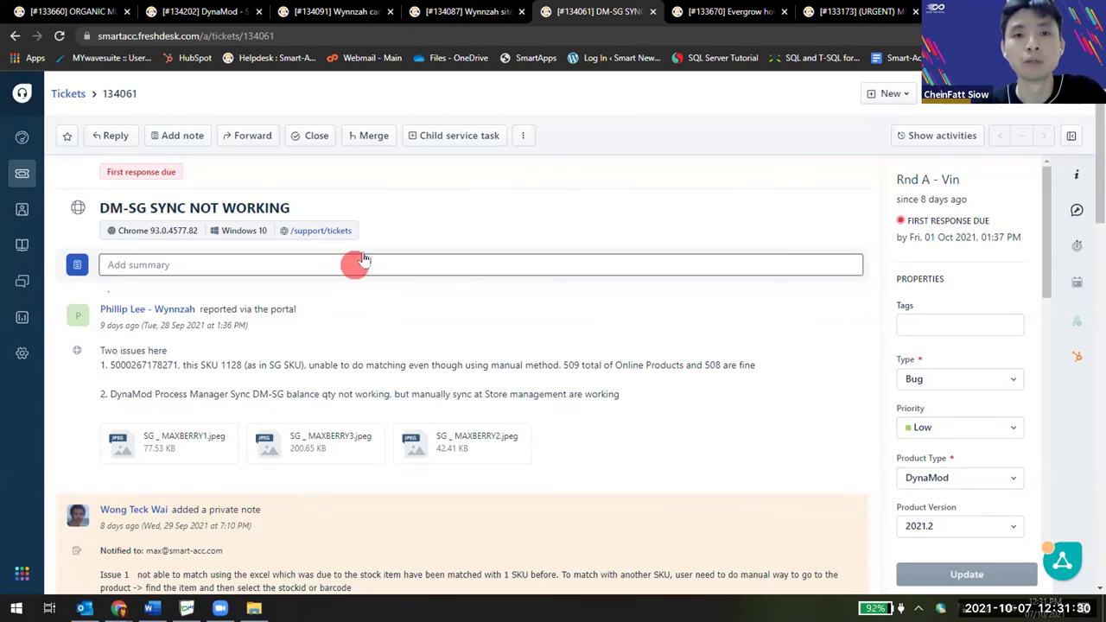
Review the MEGAKULIM invoice ticket's order status, Process Manager and Store Management screenshots, ending back at the knowledge base home page.
left_click(203, 12)
left_click(363, 11)
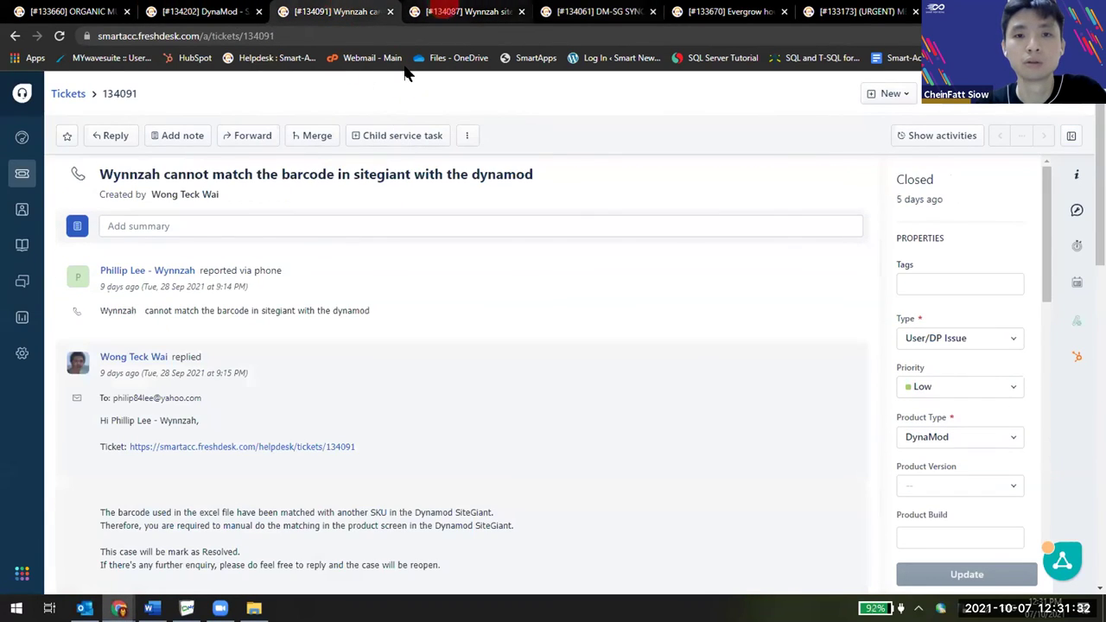
left_click(465, 12)
left_click(860, 13)
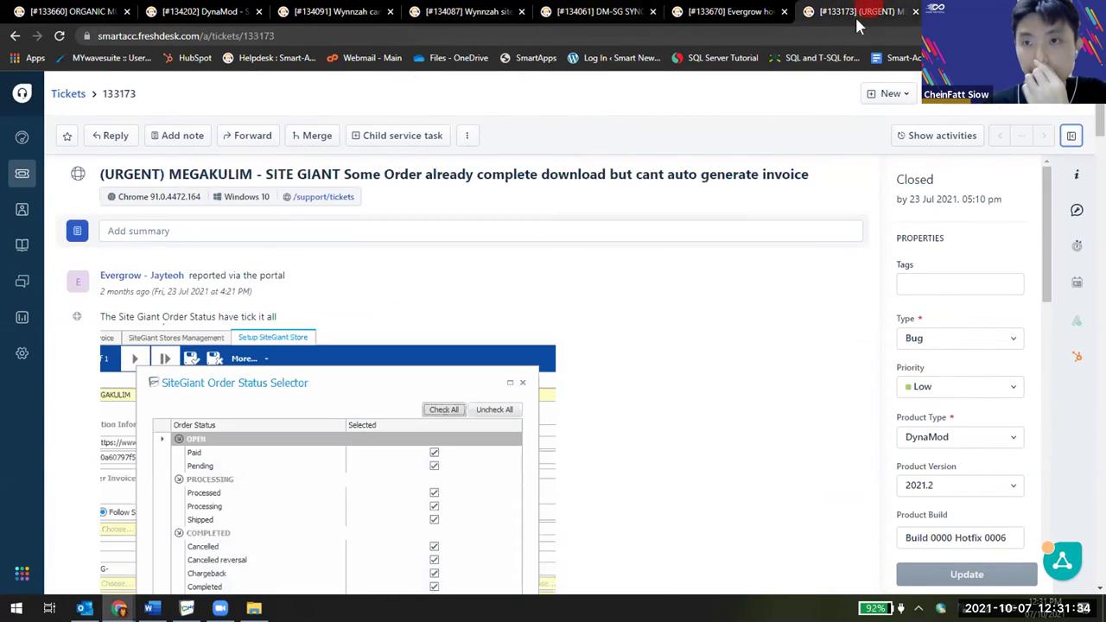
scroll(588, 361, "down", 9)
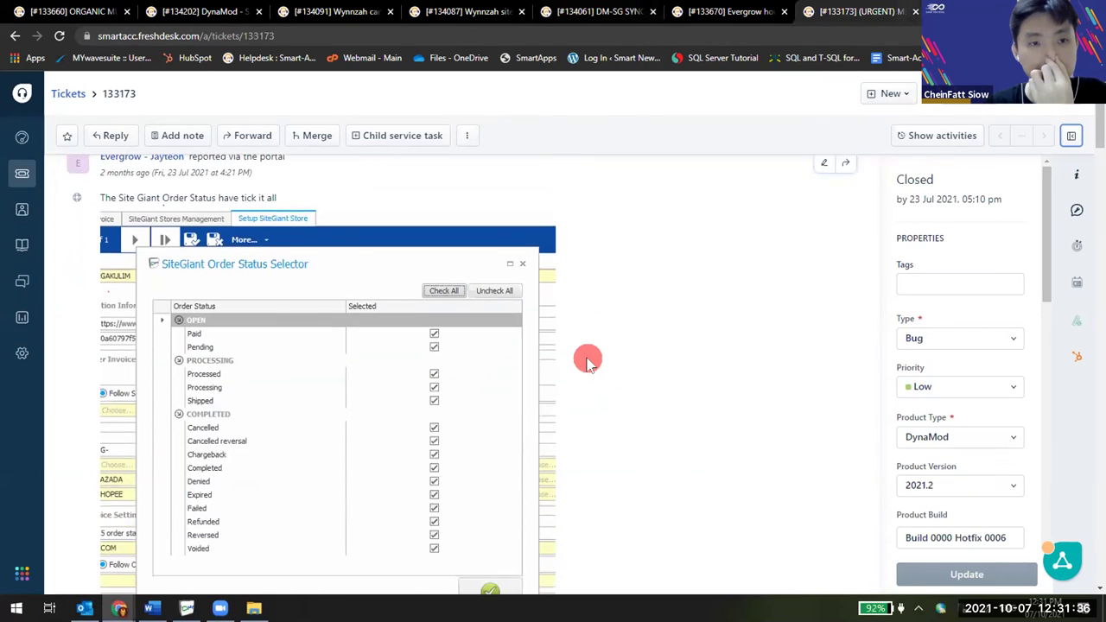
scroll(587, 361, "down", 5)
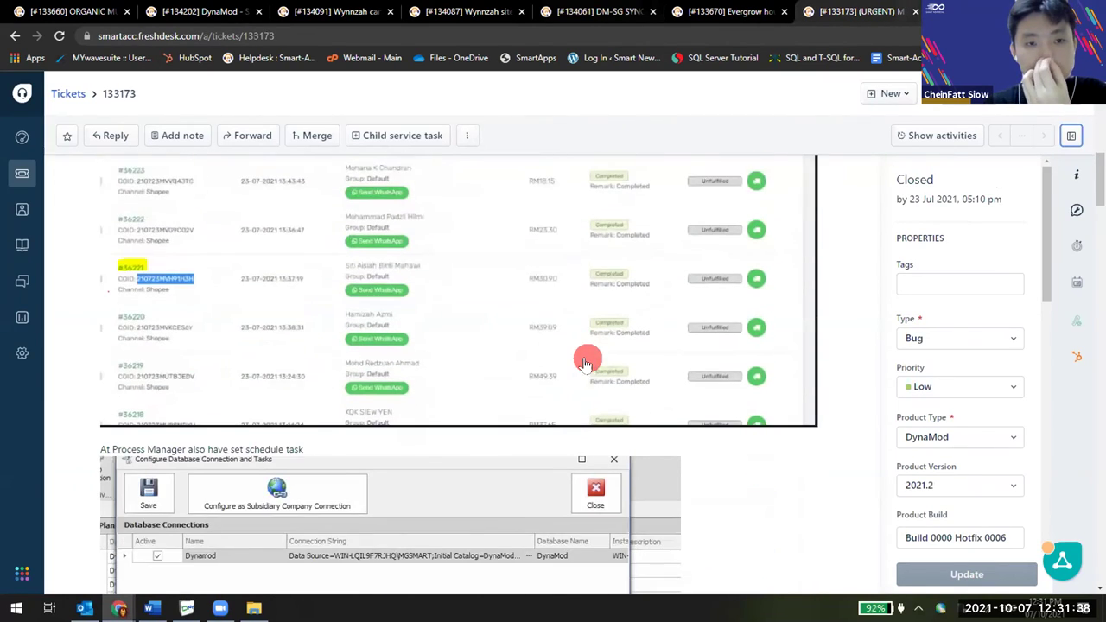
scroll(588, 361, "down", 4)
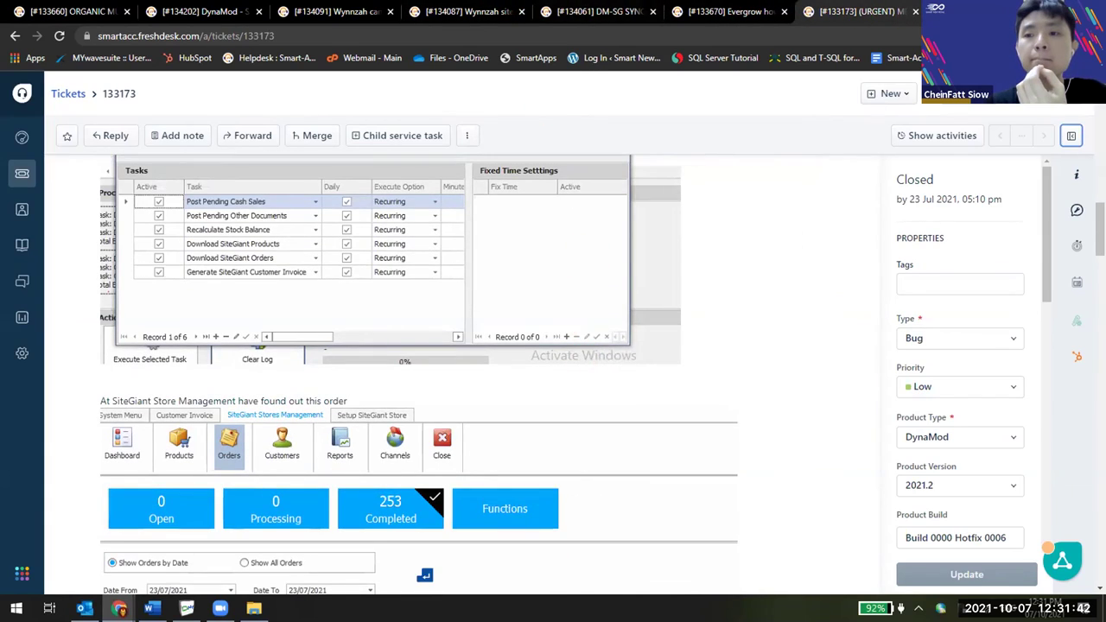
key("alt+Tab")
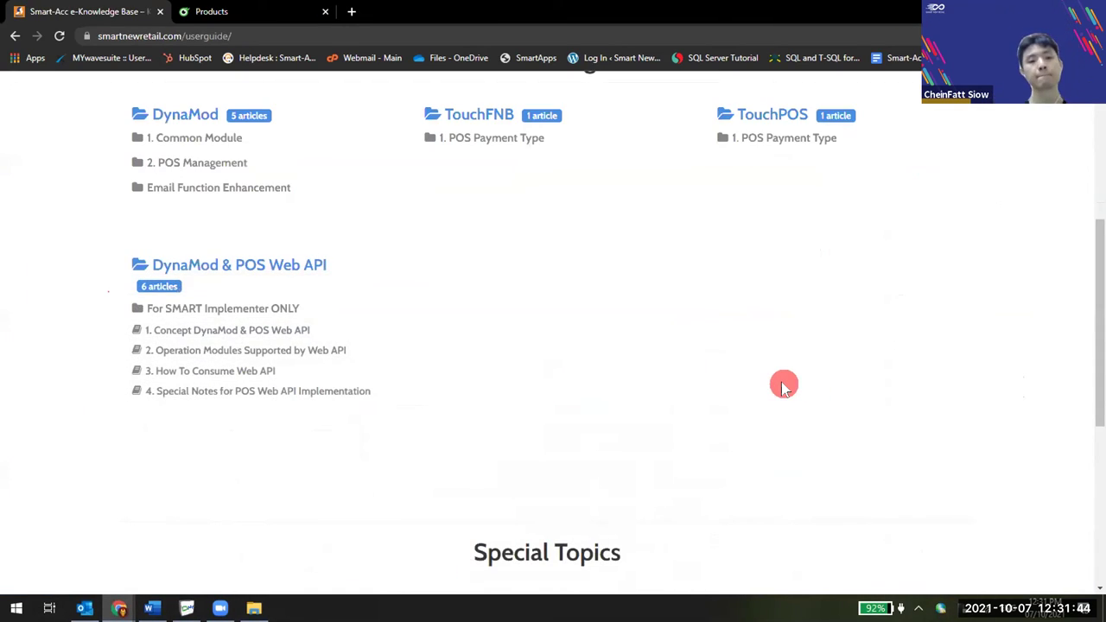